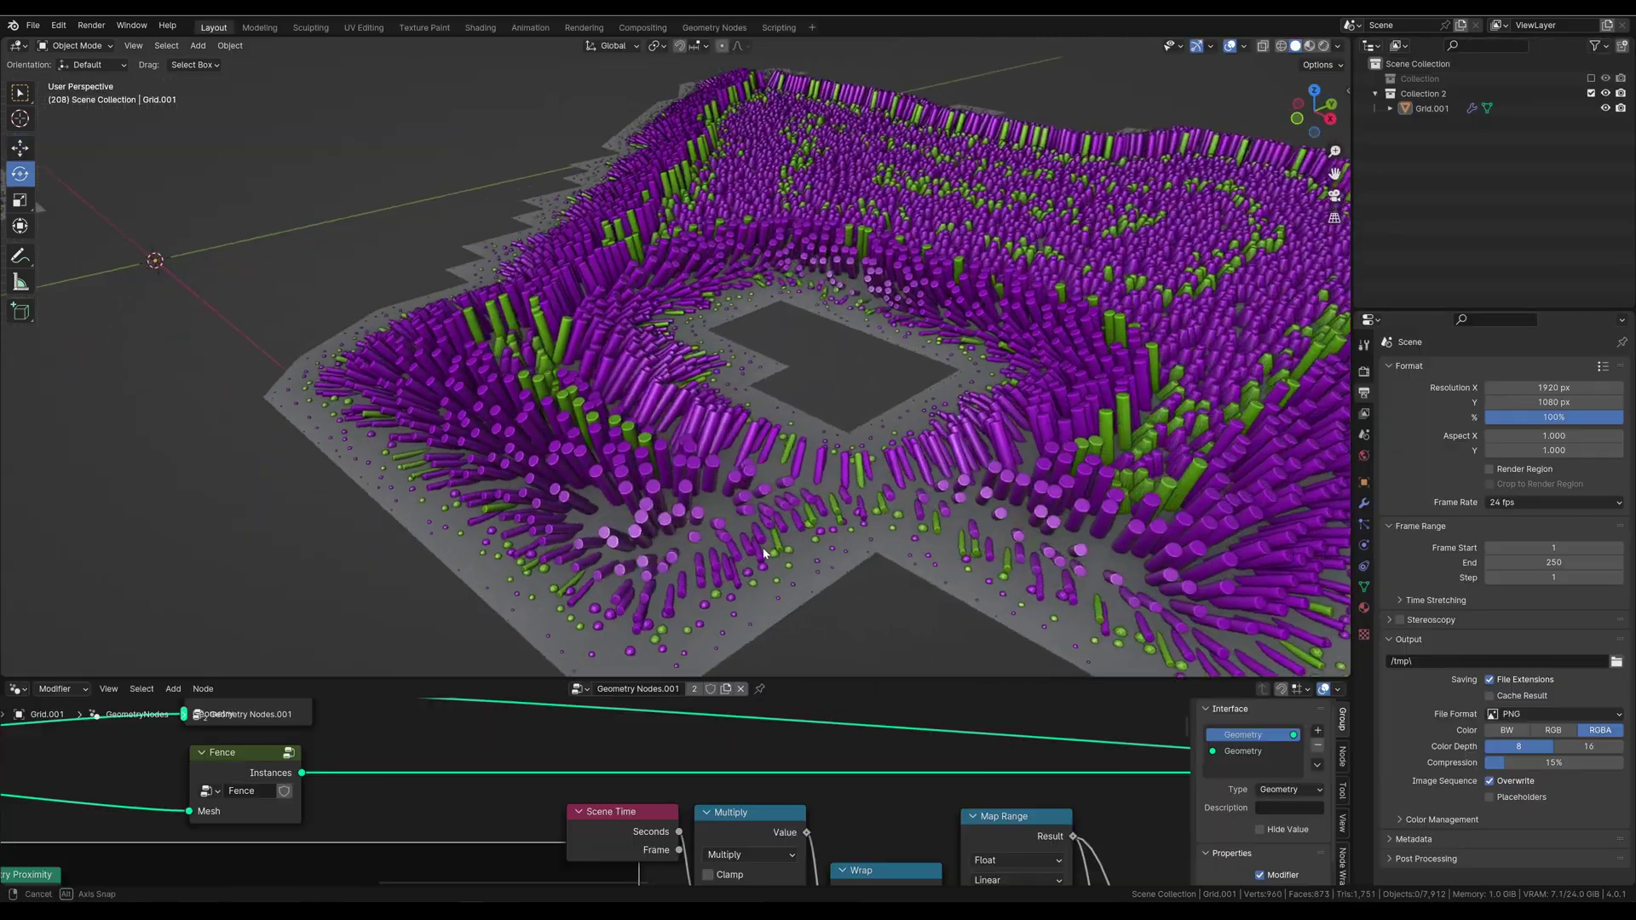
Step: Raise the Map Range To Min and Add offset values so the scattered spheres morph into cones
{"action": "mouse_move", "coordinate": [764, 549]}
{"action": "middle_mouse_down"}
{"action": "mouse_move", "coordinate": [884, 550]}
{"action": "mouse_move", "coordinate": [704, 578]}
{"action": "mouse_move", "coordinate": [558, 534]}
{"action": "middle_mouse_up"}
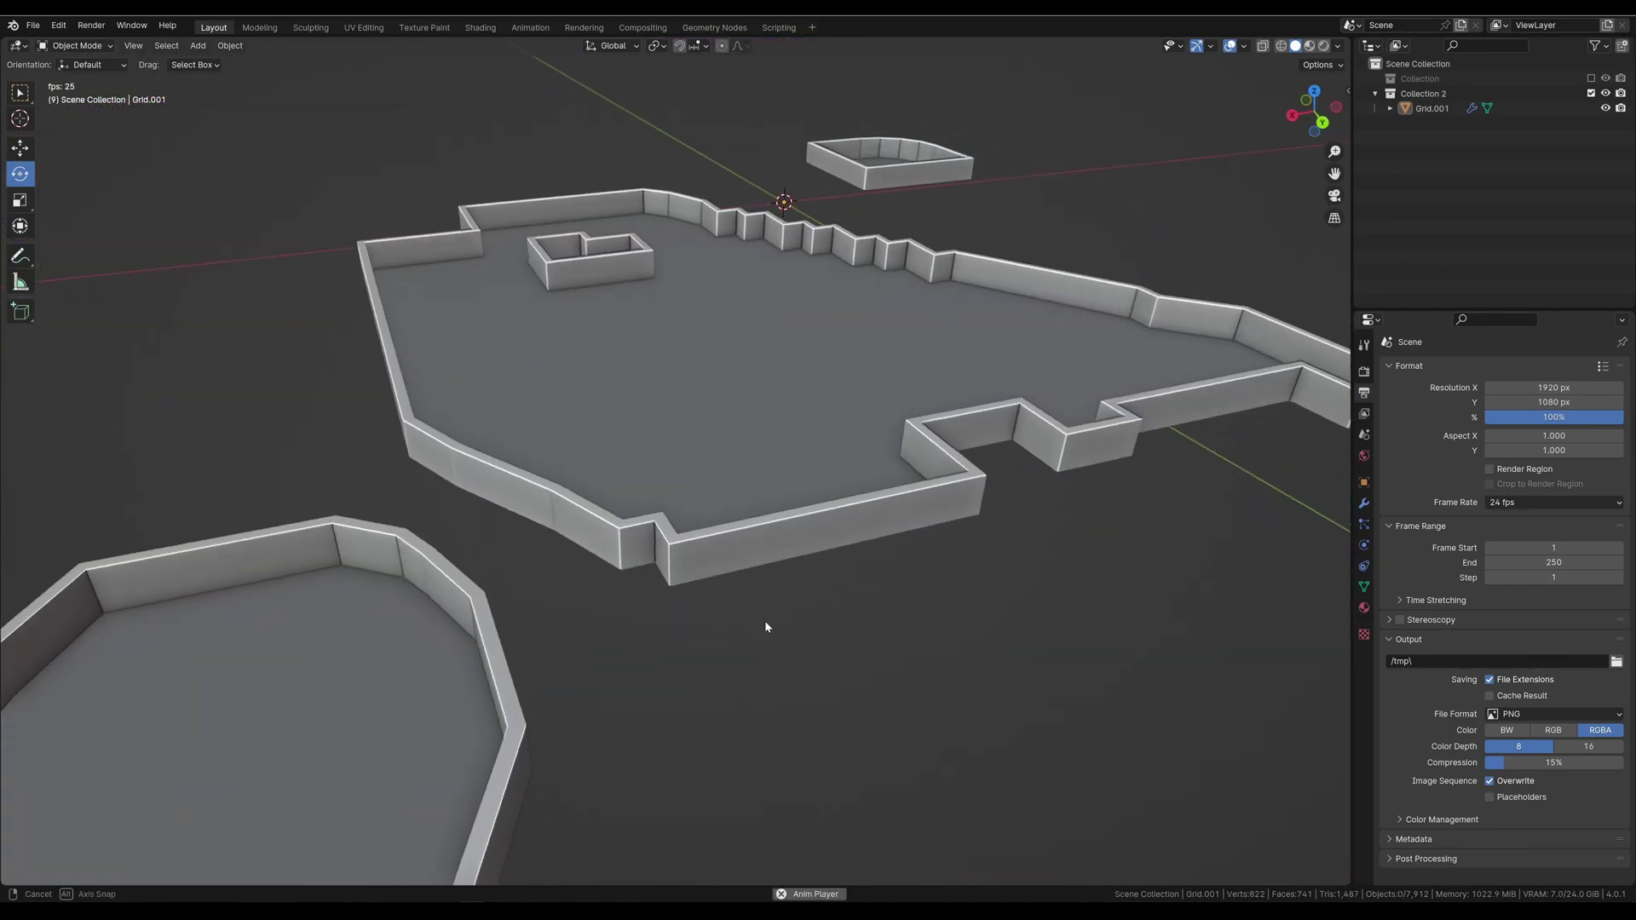
{"action": "mouse_move", "coordinate": [765, 627]}
{"action": "middle_mouse_down"}
{"action": "mouse_move", "coordinate": [606, 614]}
{"action": "mouse_move", "coordinate": [530, 632]}
{"action": "middle_mouse_up"}
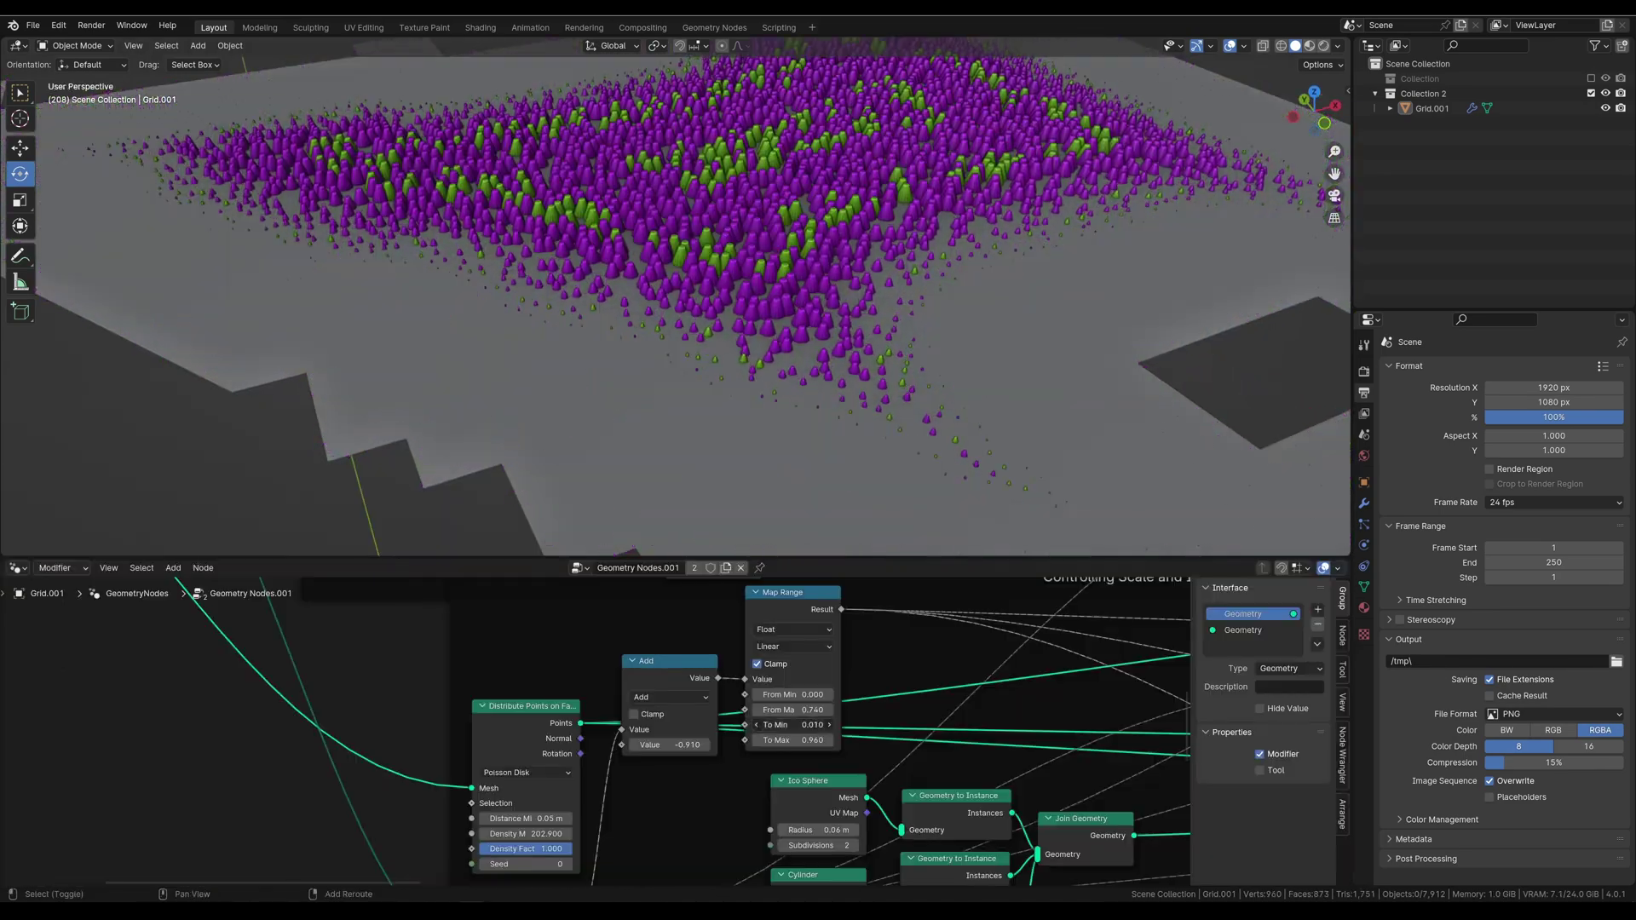
{"action": "left_click_drag", "start_coordinate": [793, 725], "coordinate": [805, 726]}
{"action": "left_click_drag", "start_coordinate": [669, 745], "coordinate": [691, 745]}
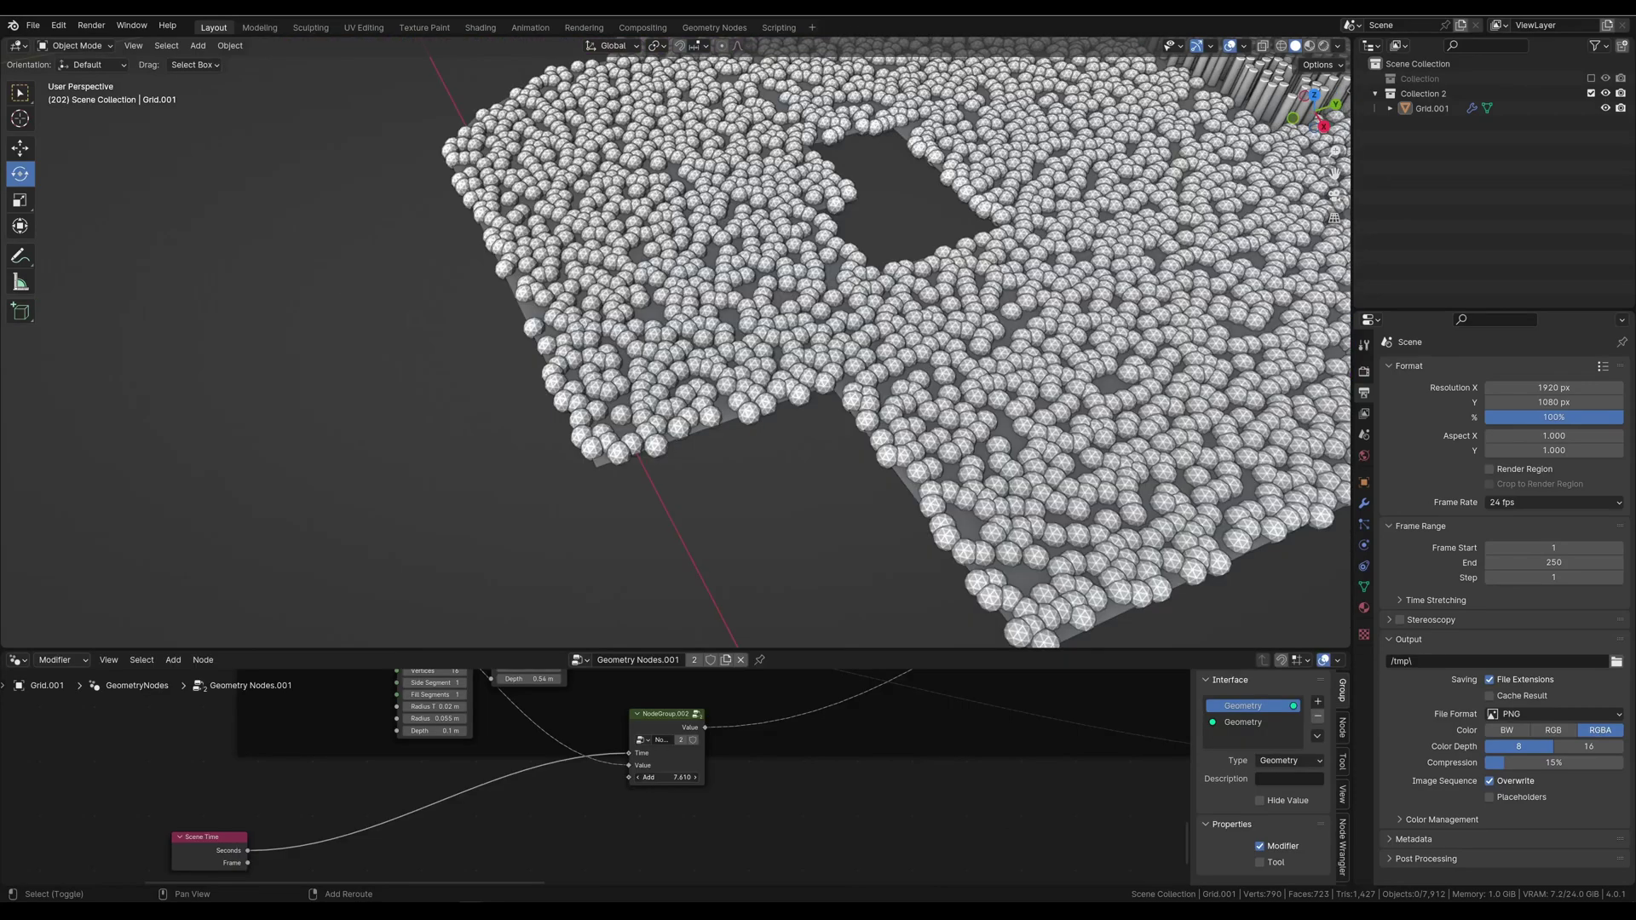
{"action": "left_click_drag", "start_coordinate": [669, 778], "coordinate": [699, 777]}
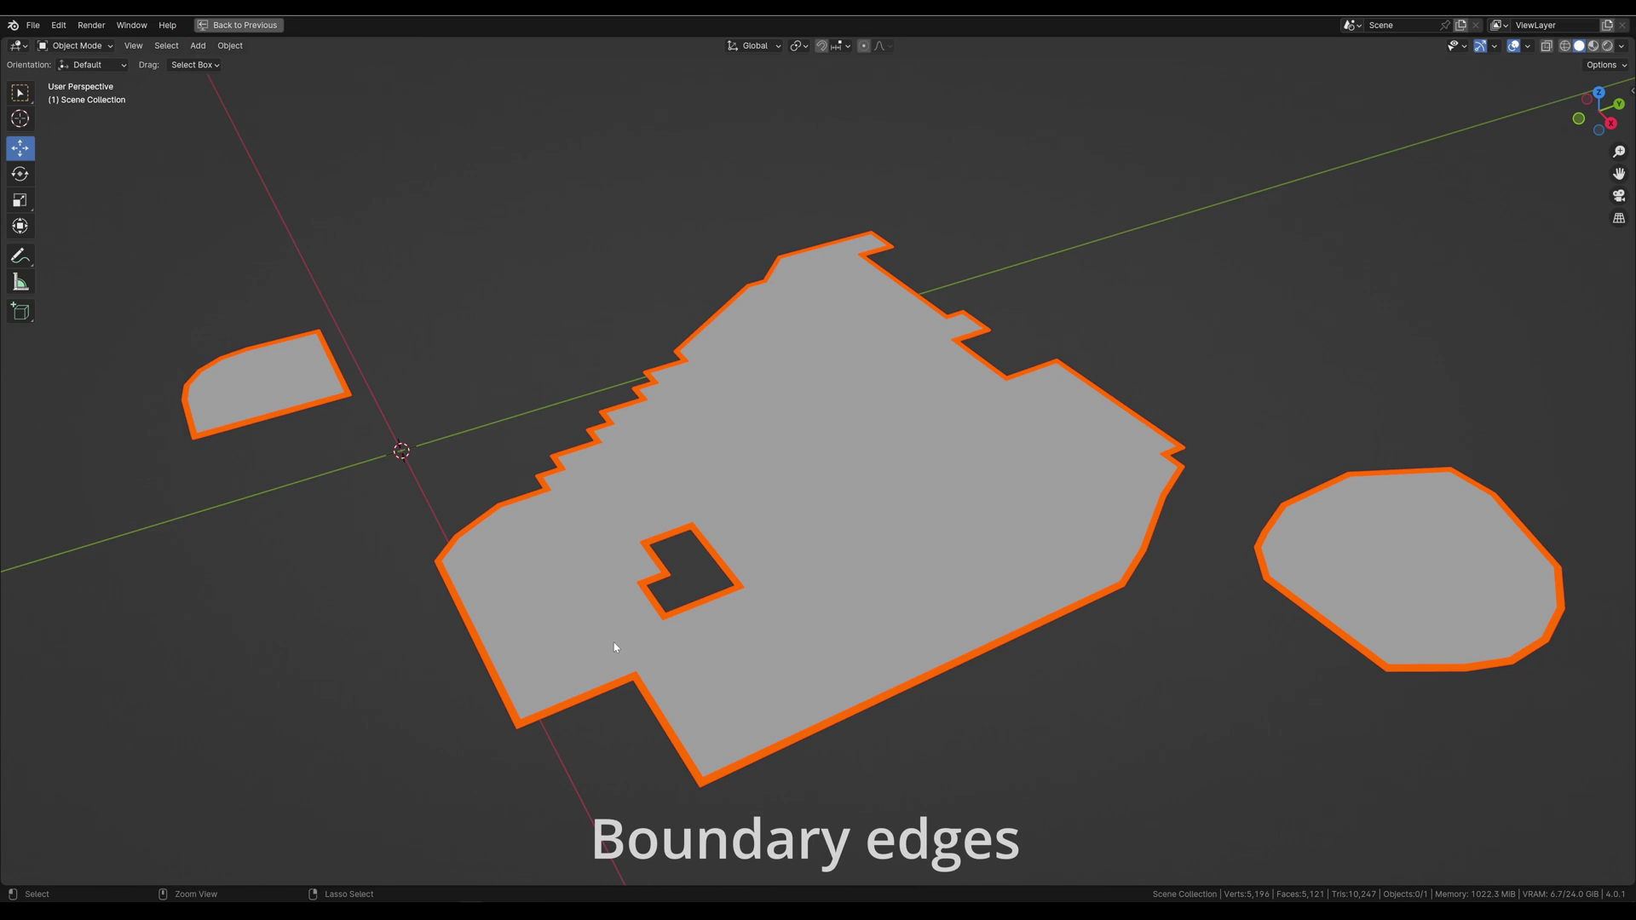
Step: Restore the layout, play the animation, and push input B up to 10.170 to add a cylinder
{"action": "key", "text": "ctrl+space"}
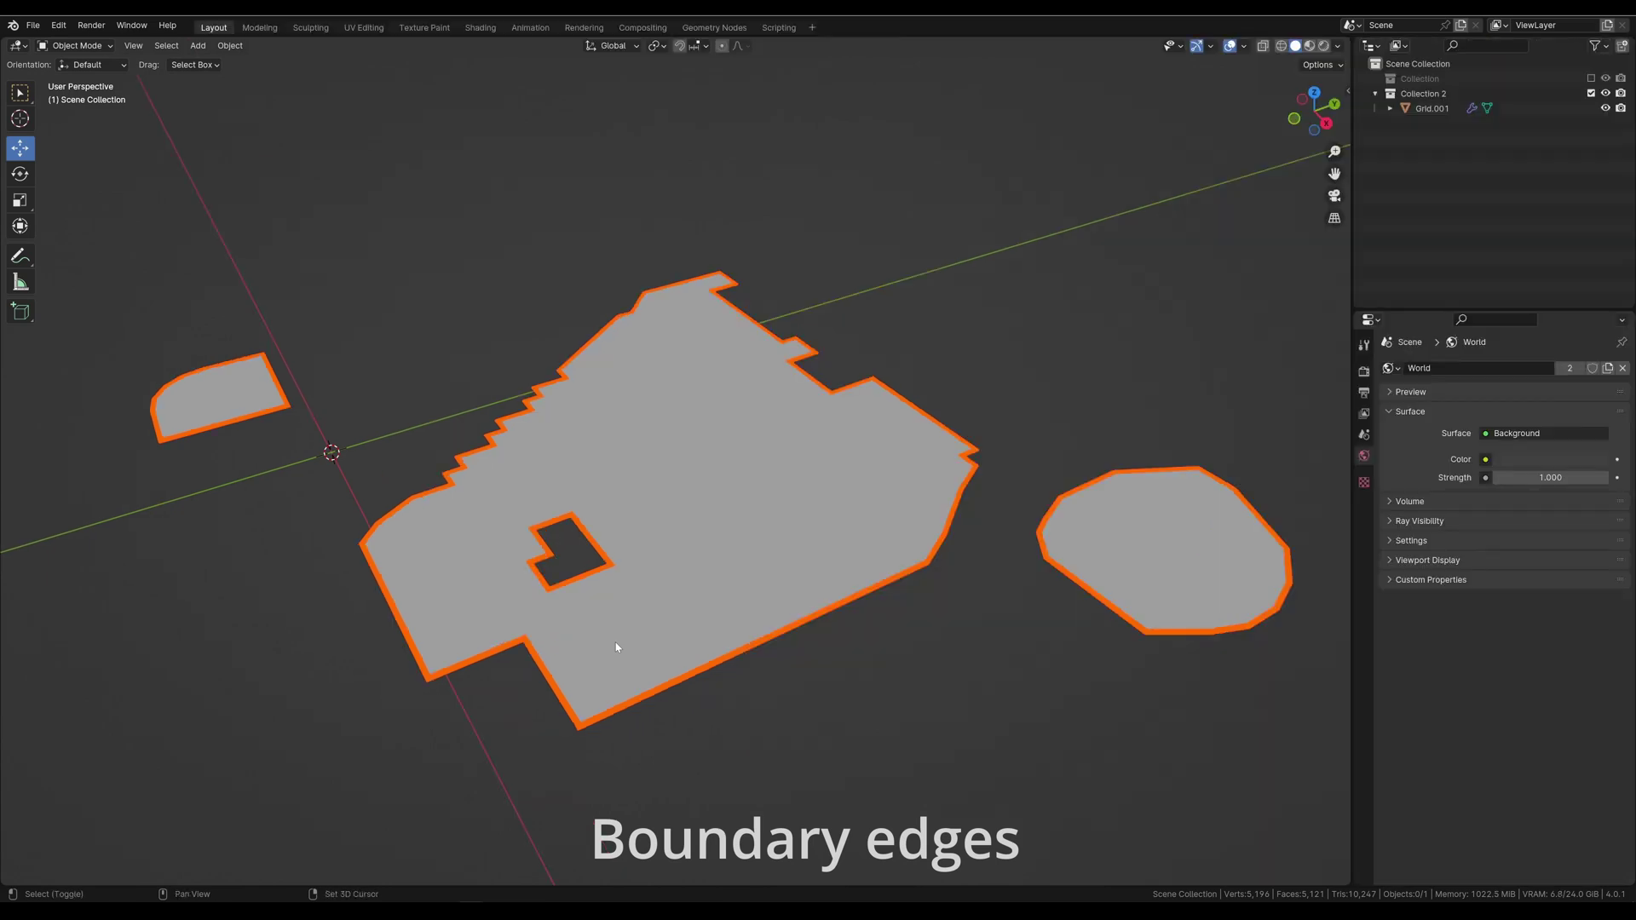
{"action": "key", "text": "space"}
{"action": "mouse_move", "coordinate": [608, 650]}
{"action": "middle_mouse_down"}
{"action": "mouse_move", "coordinate": [637, 650]}
{"action": "mouse_move", "coordinate": [597, 649]}
{"action": "middle_mouse_up"}
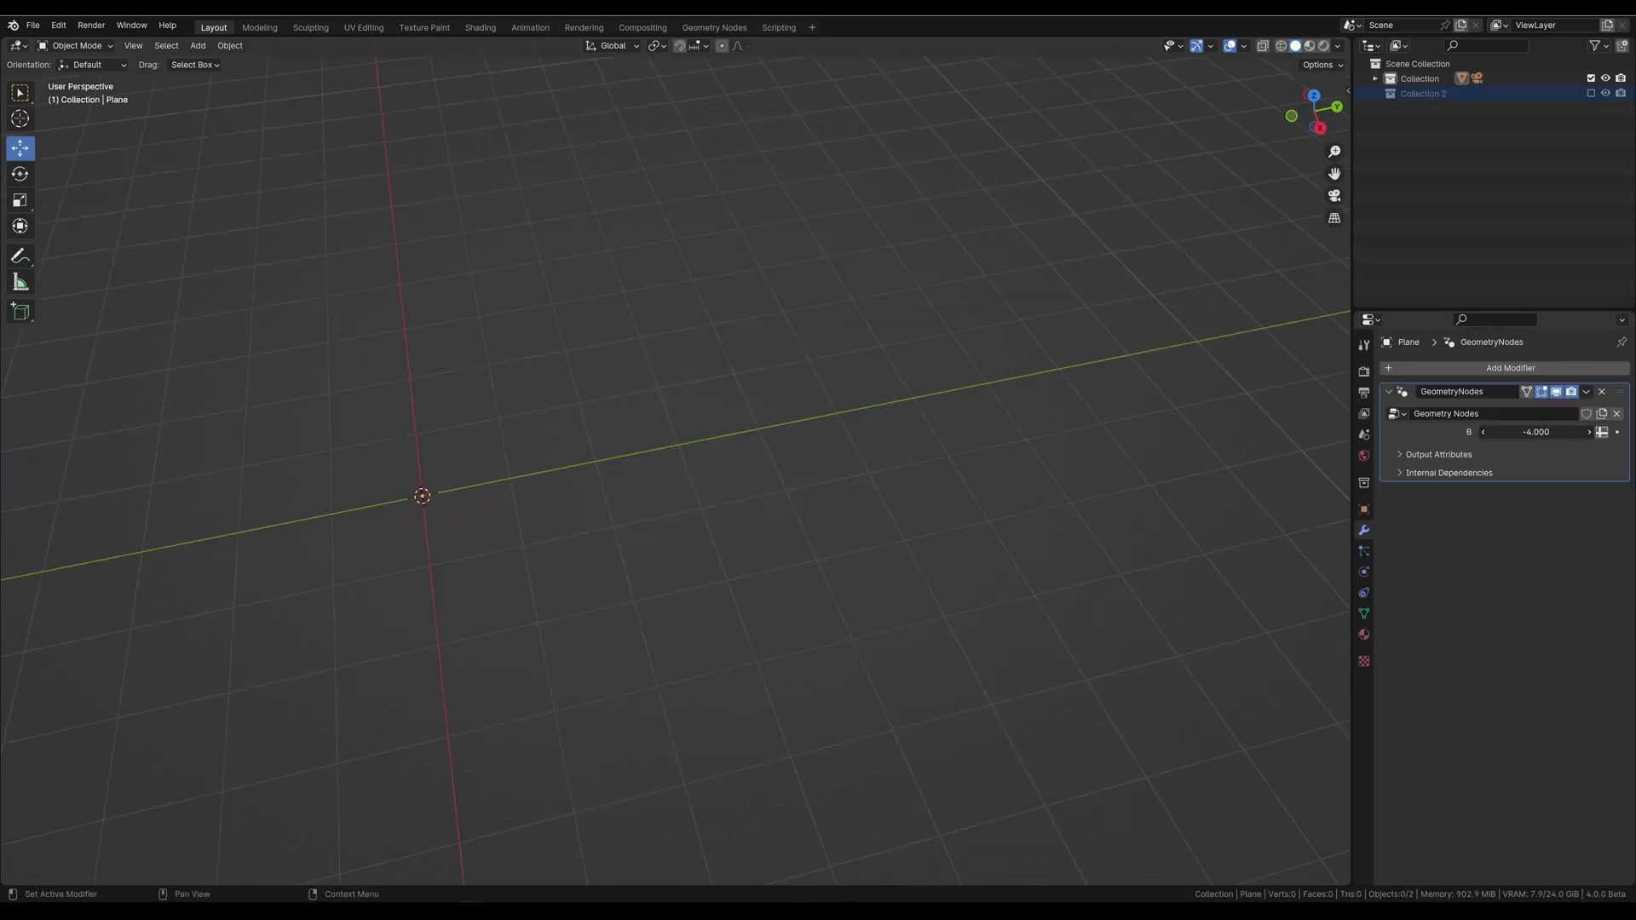
{"action": "left_click_drag", "start_coordinate": [1537, 432], "coordinate": [1568, 432]}
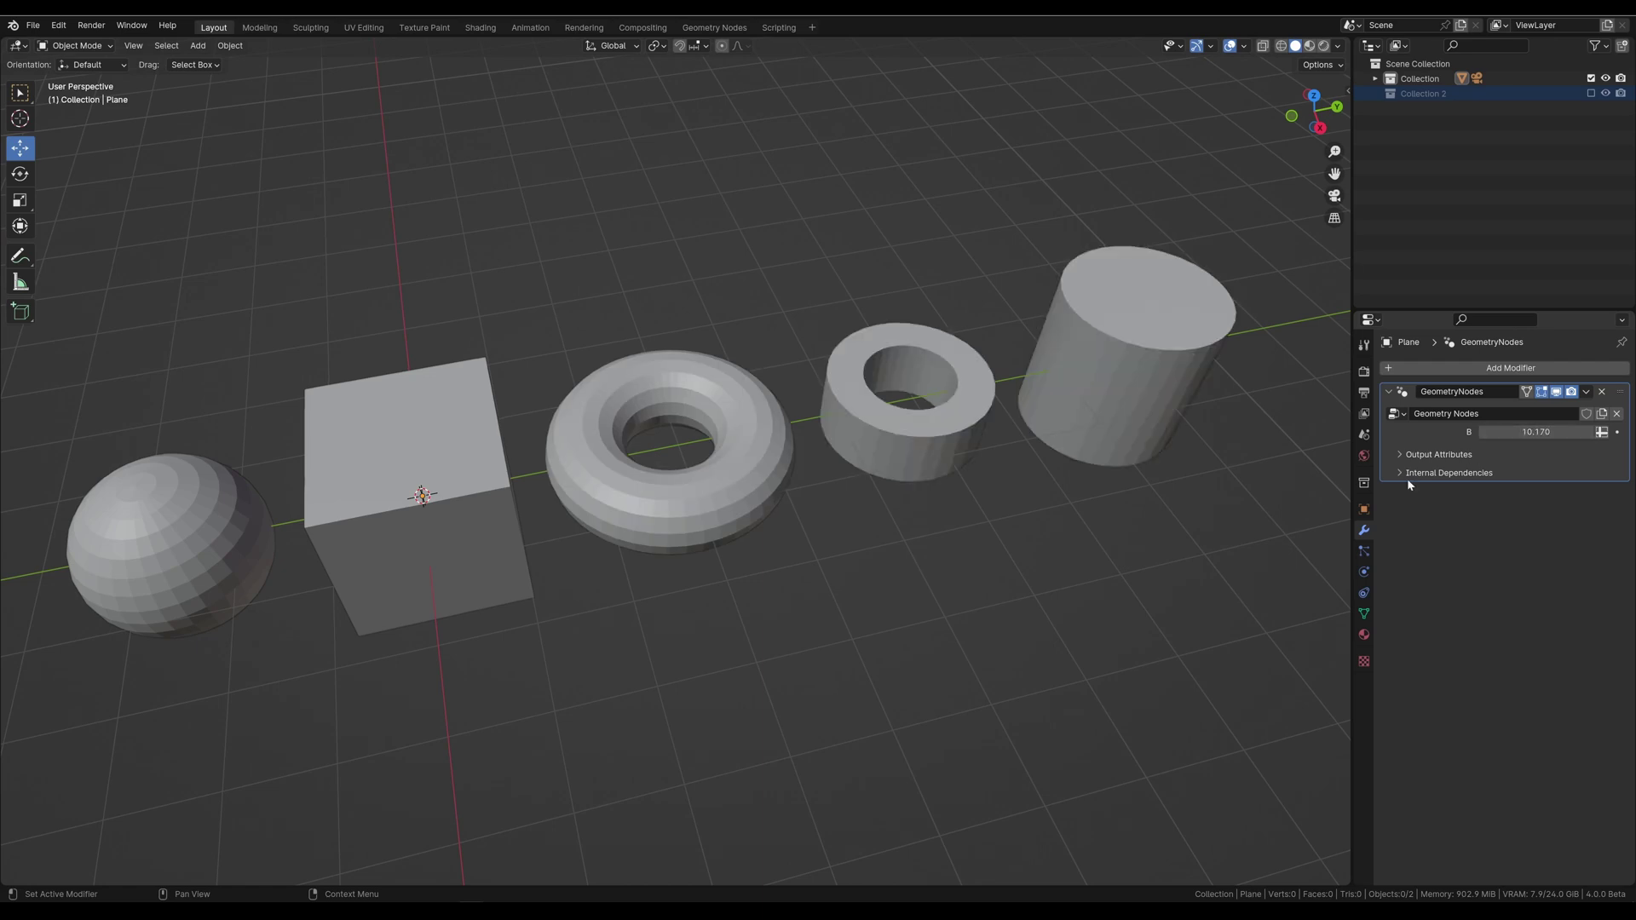
{"action": "key", "text": "a"}
{"action": "middle_click_drag", "start_coordinate": [852, 477], "coordinate": [900, 471]}
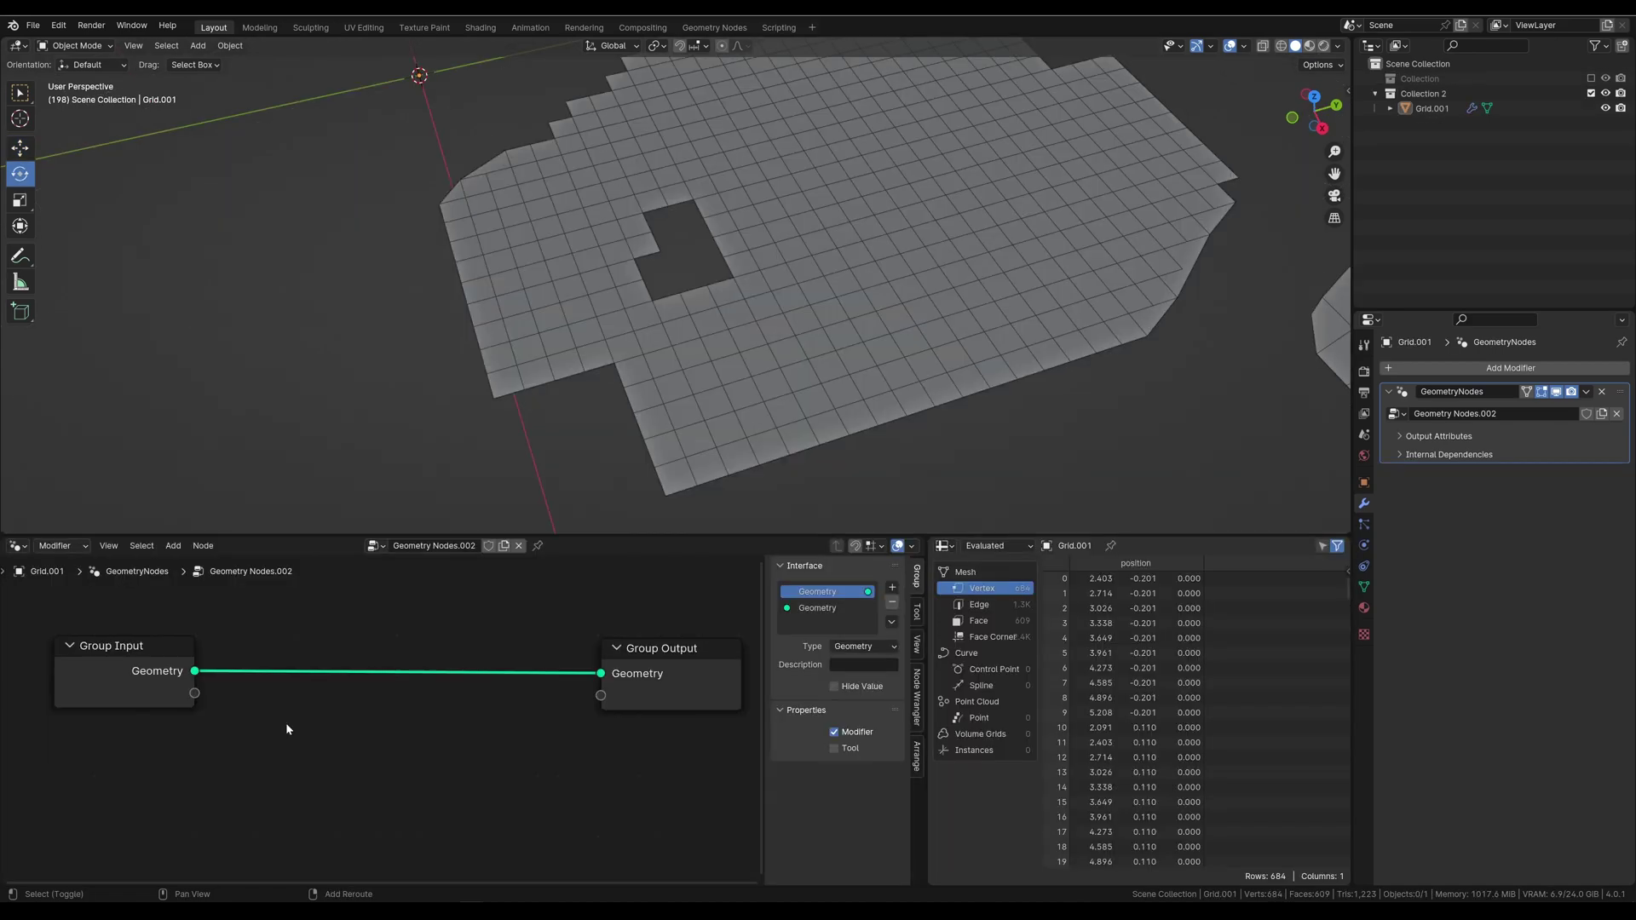
Step: Add an Edge Neighbors node below the Group Input
{"action": "key", "text": "shift+a"}
{"action": "type", "text": "e"}
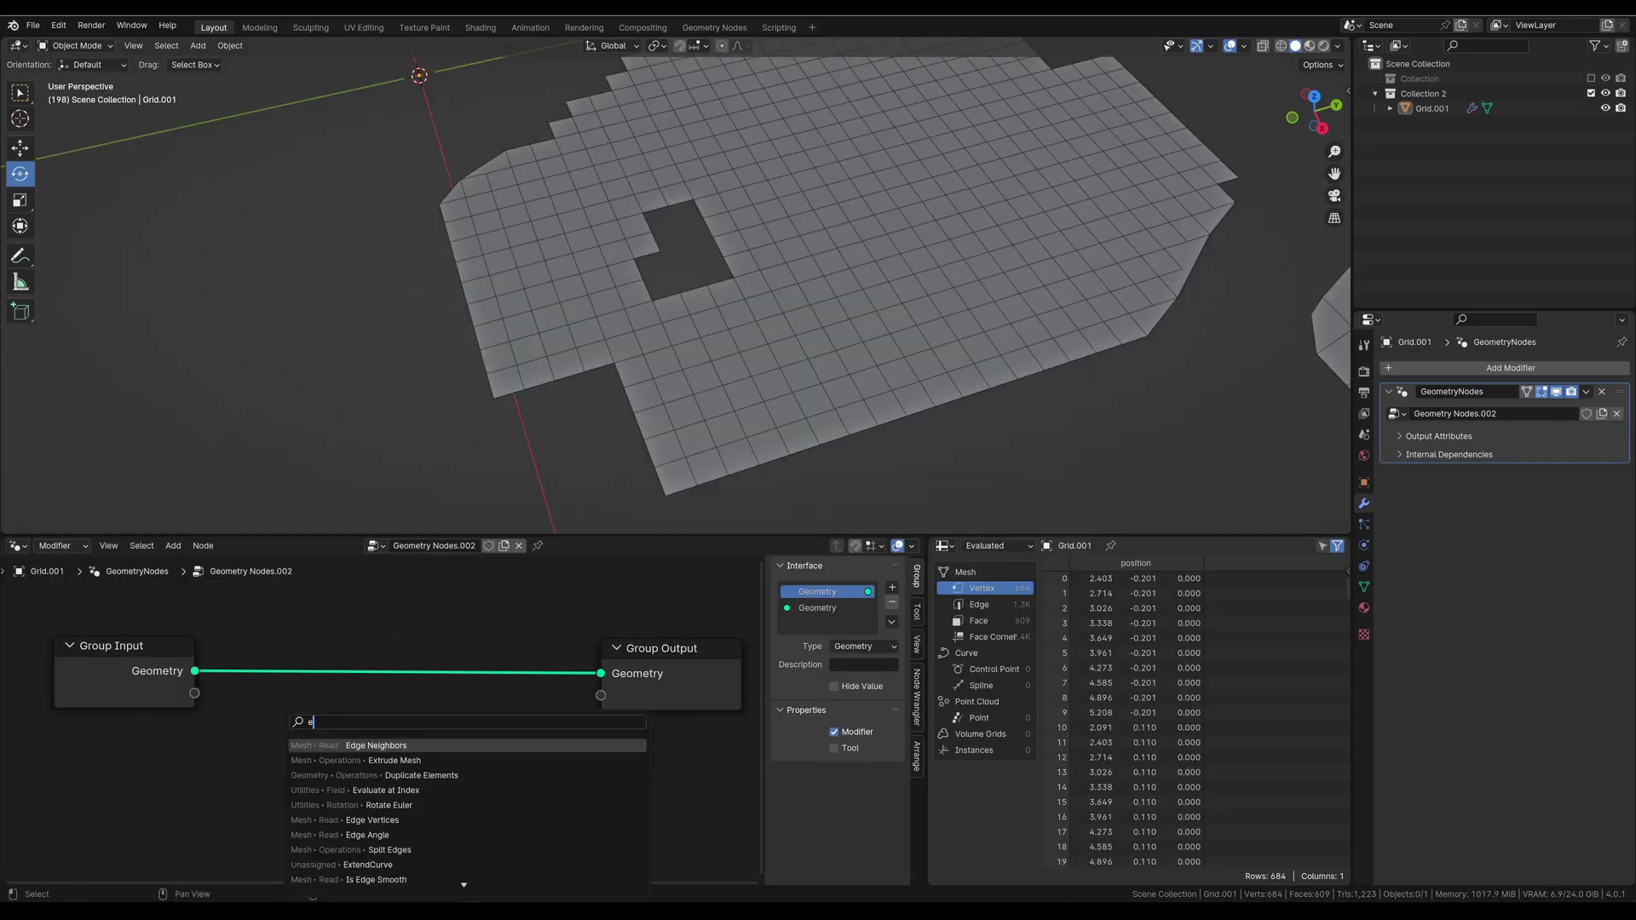
{"action": "key", "text": "Return"}
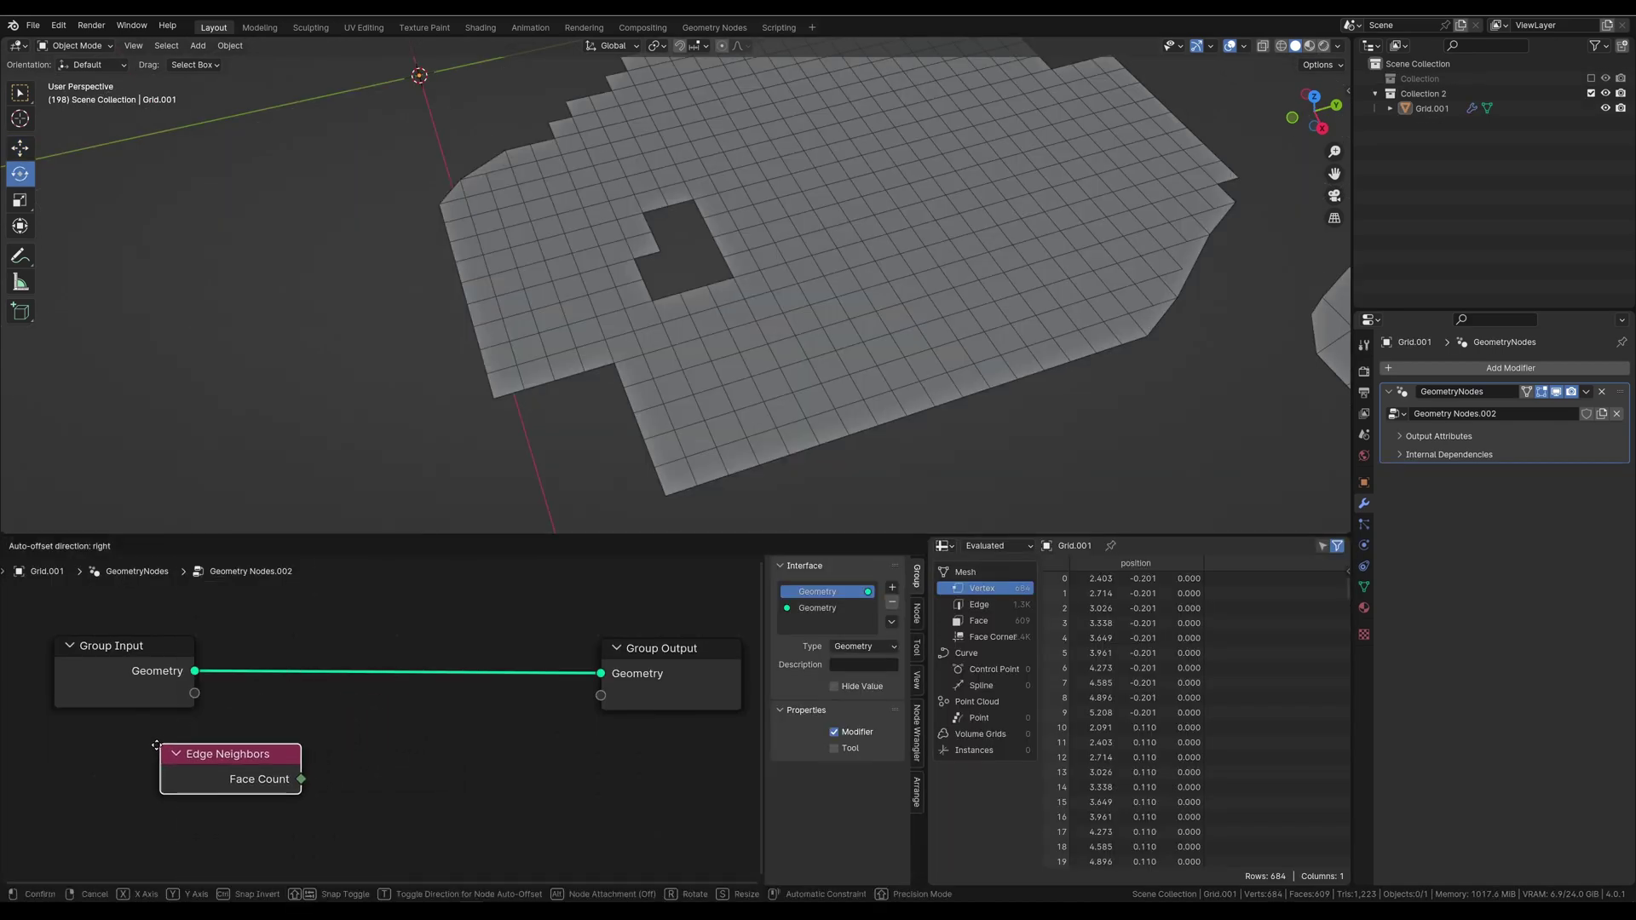
{"action": "left_click", "coordinate": [152, 748]}
{"action": "scroll", "coordinate": [243, 805], "scroll_direction": "up", "scroll_amount": 1}
{"action": "scroll", "coordinate": [273, 793], "scroll_direction": "down", "scroll_amount": 1}
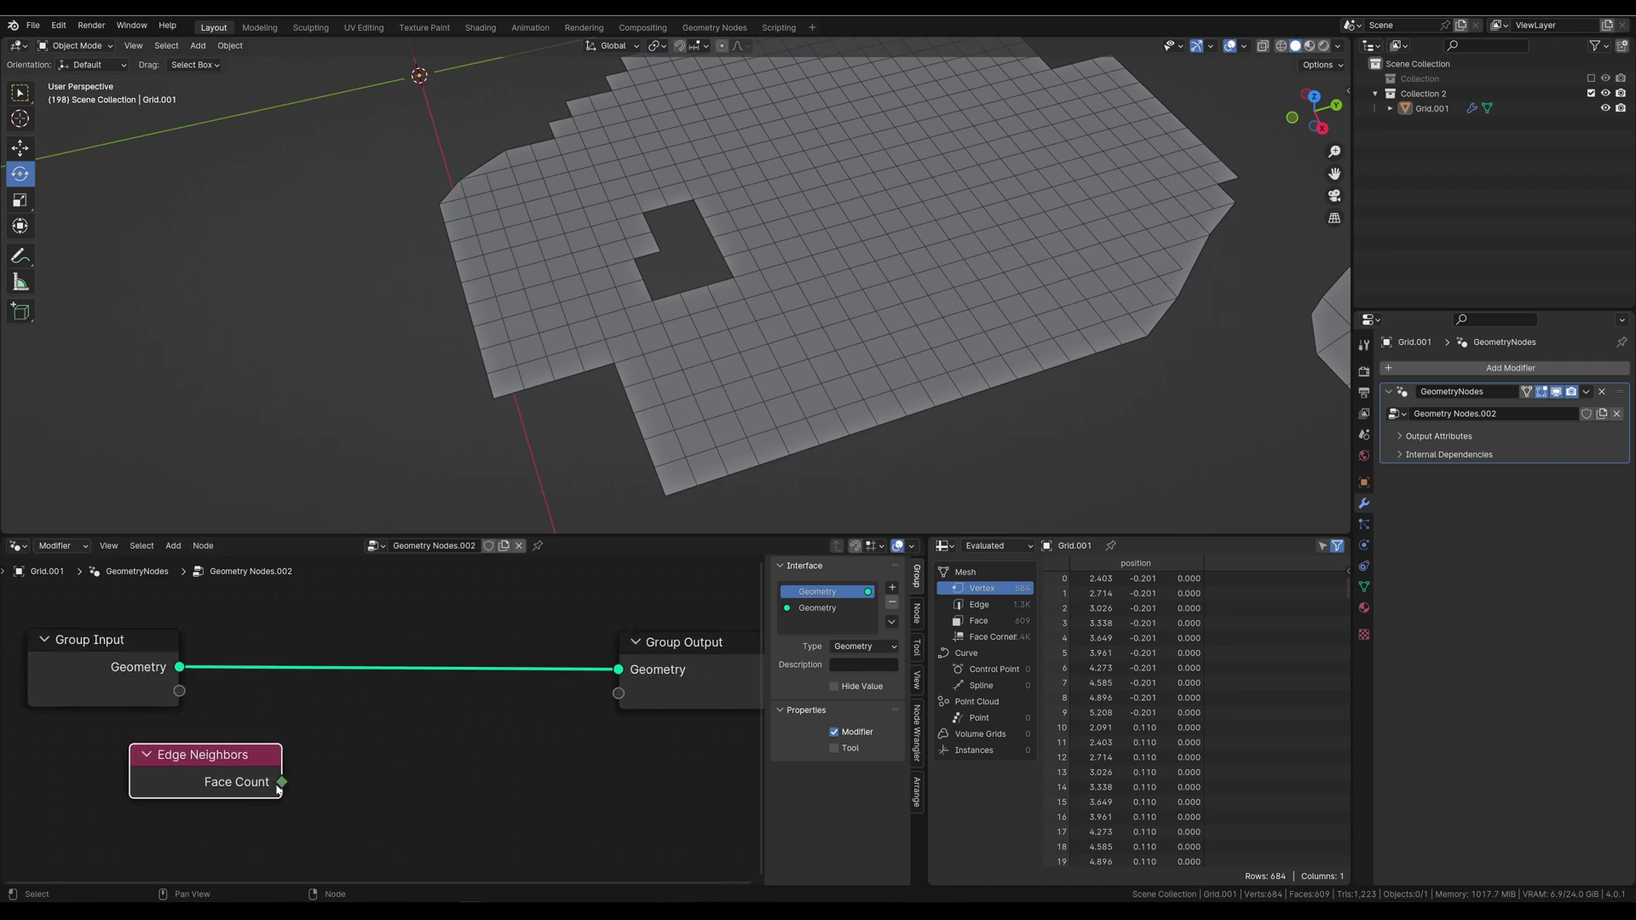
Step: Wire Face Count into a Viewer and list its values per edge in the spreadsheet
{"action": "left_click", "coordinate": [148, 658], "text": "ctrl+shift"}
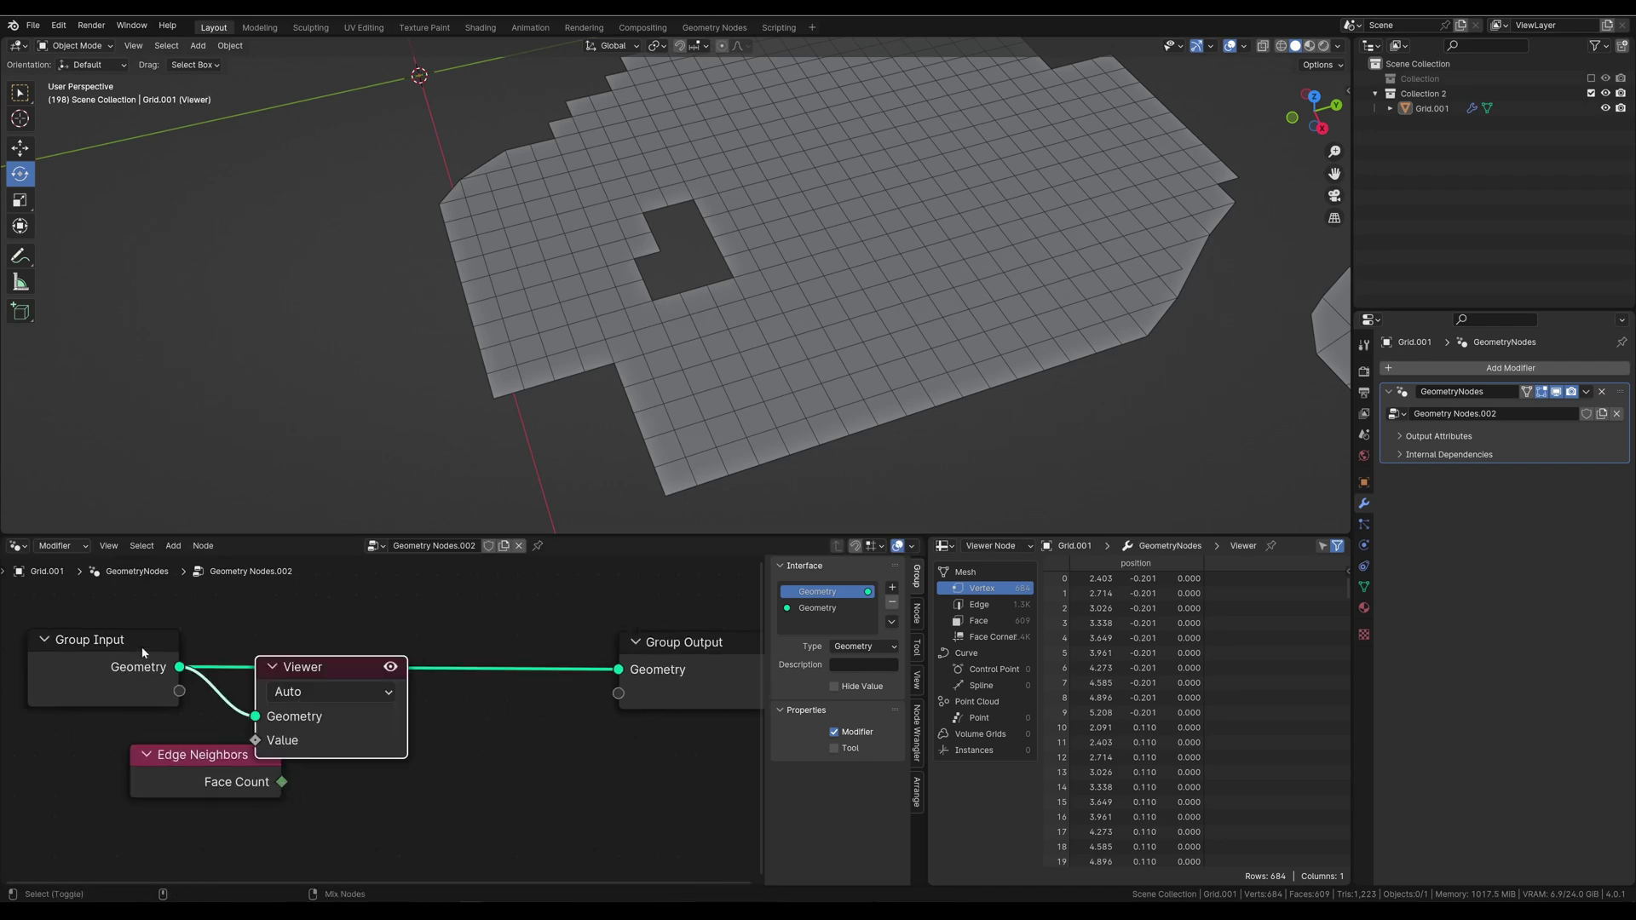
{"action": "left_click", "coordinate": [189, 785], "text": "ctrl+shift"}
{"action": "left_click_drag", "start_coordinate": [313, 673], "coordinate": [421, 726]}
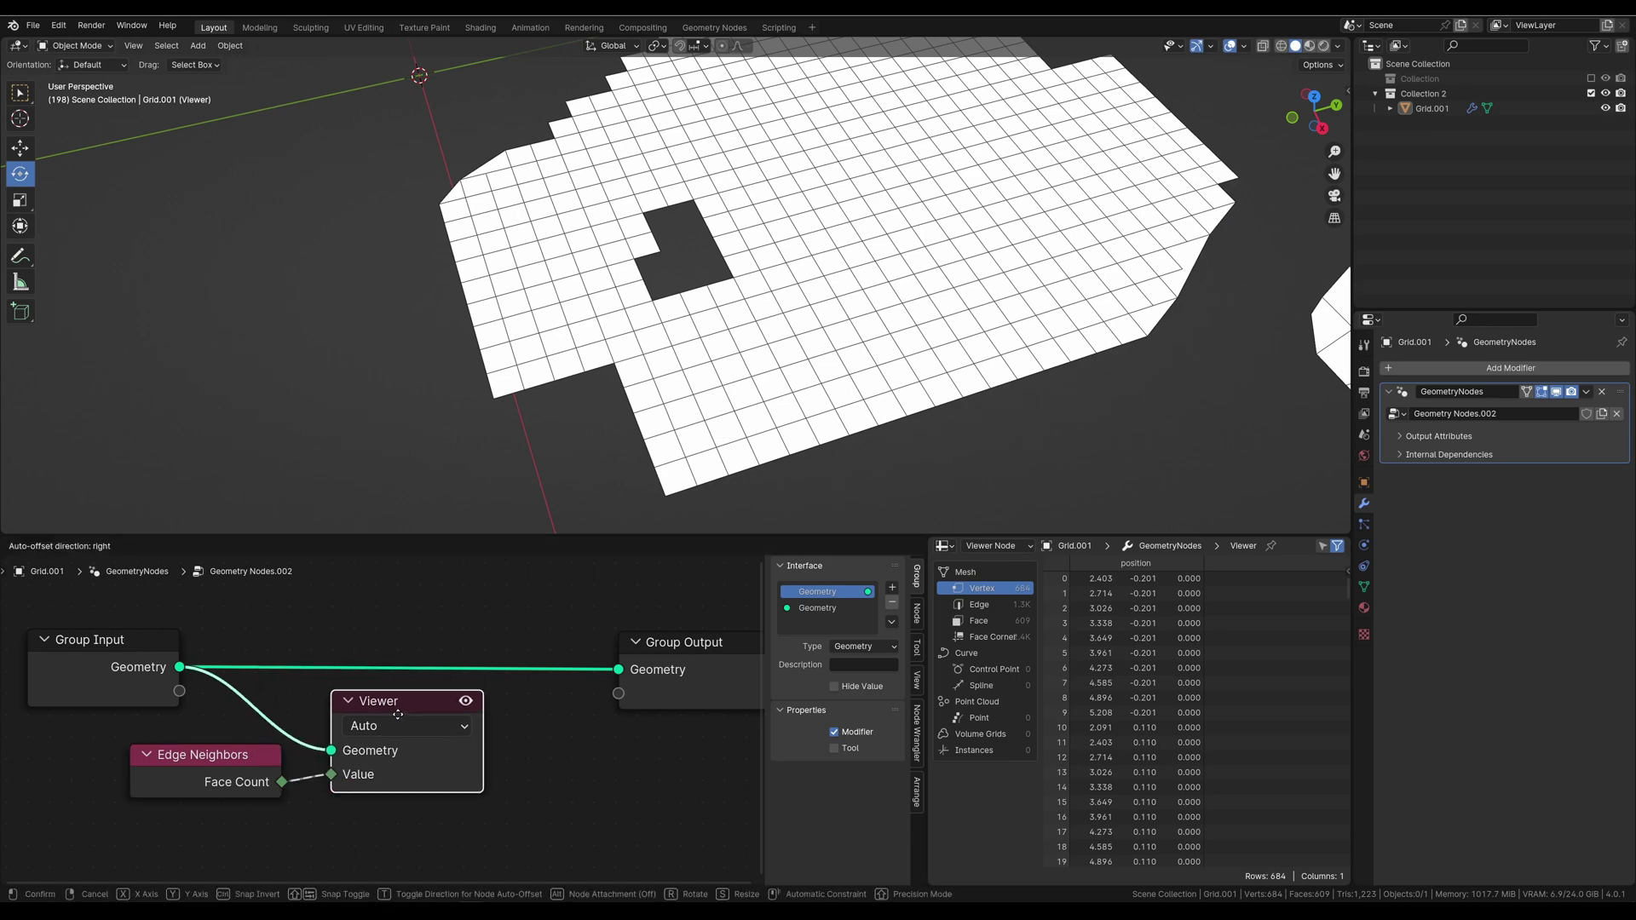
{"action": "left_click", "coordinate": [989, 608]}
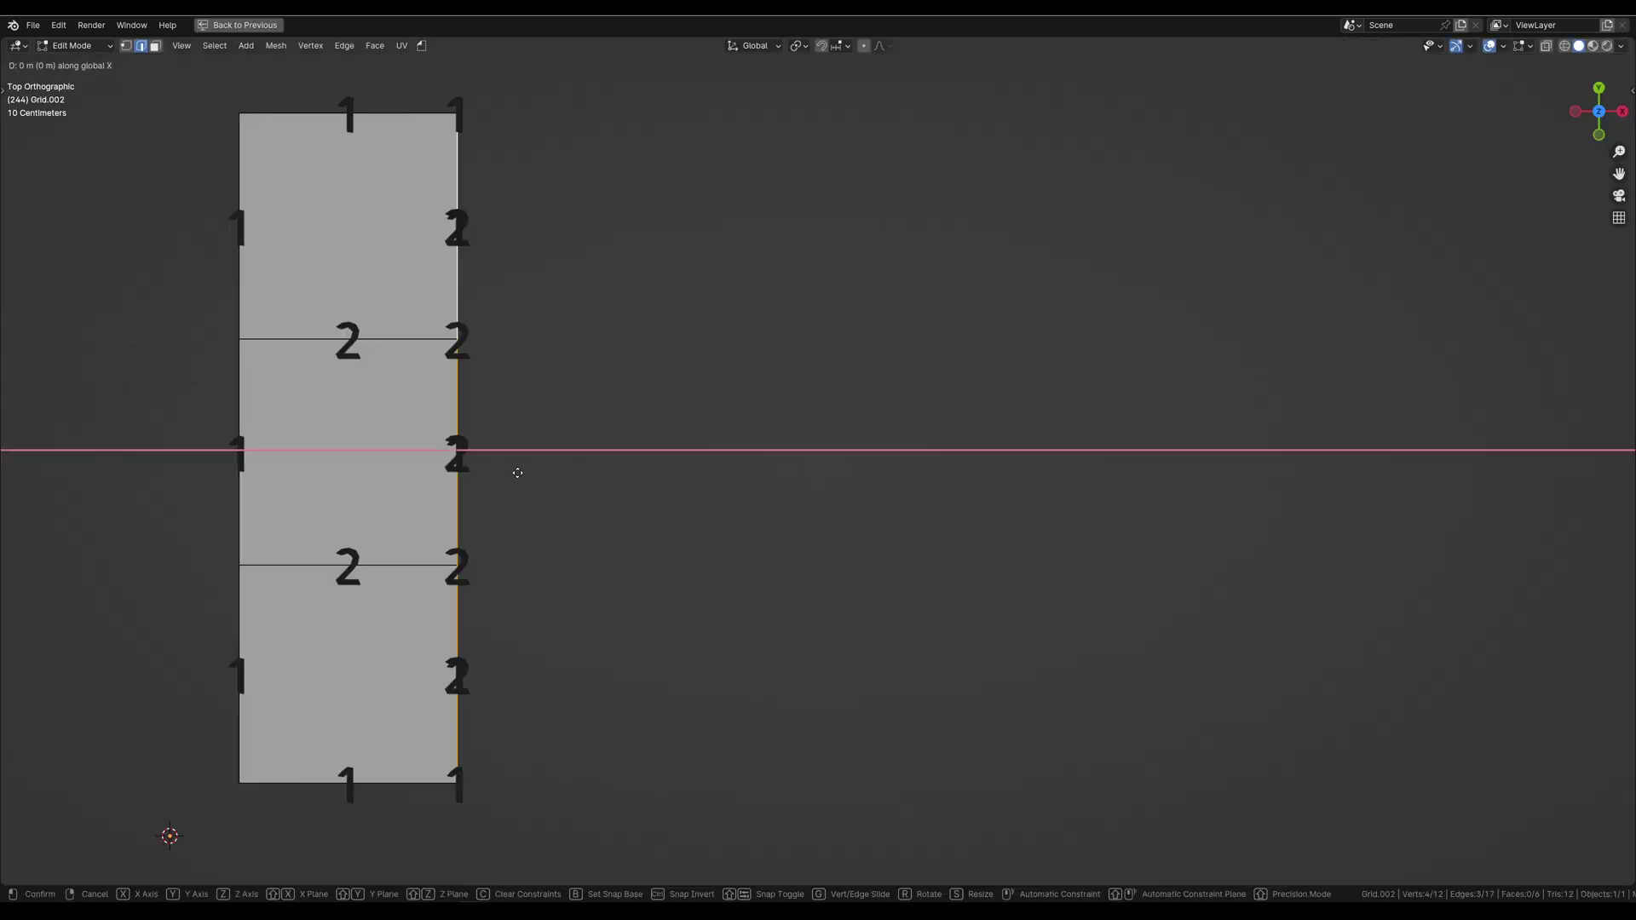
Step: Widen the grid to five columns and Edge Split the selected interior edges
{"action": "left_click", "coordinate": [731, 491]}
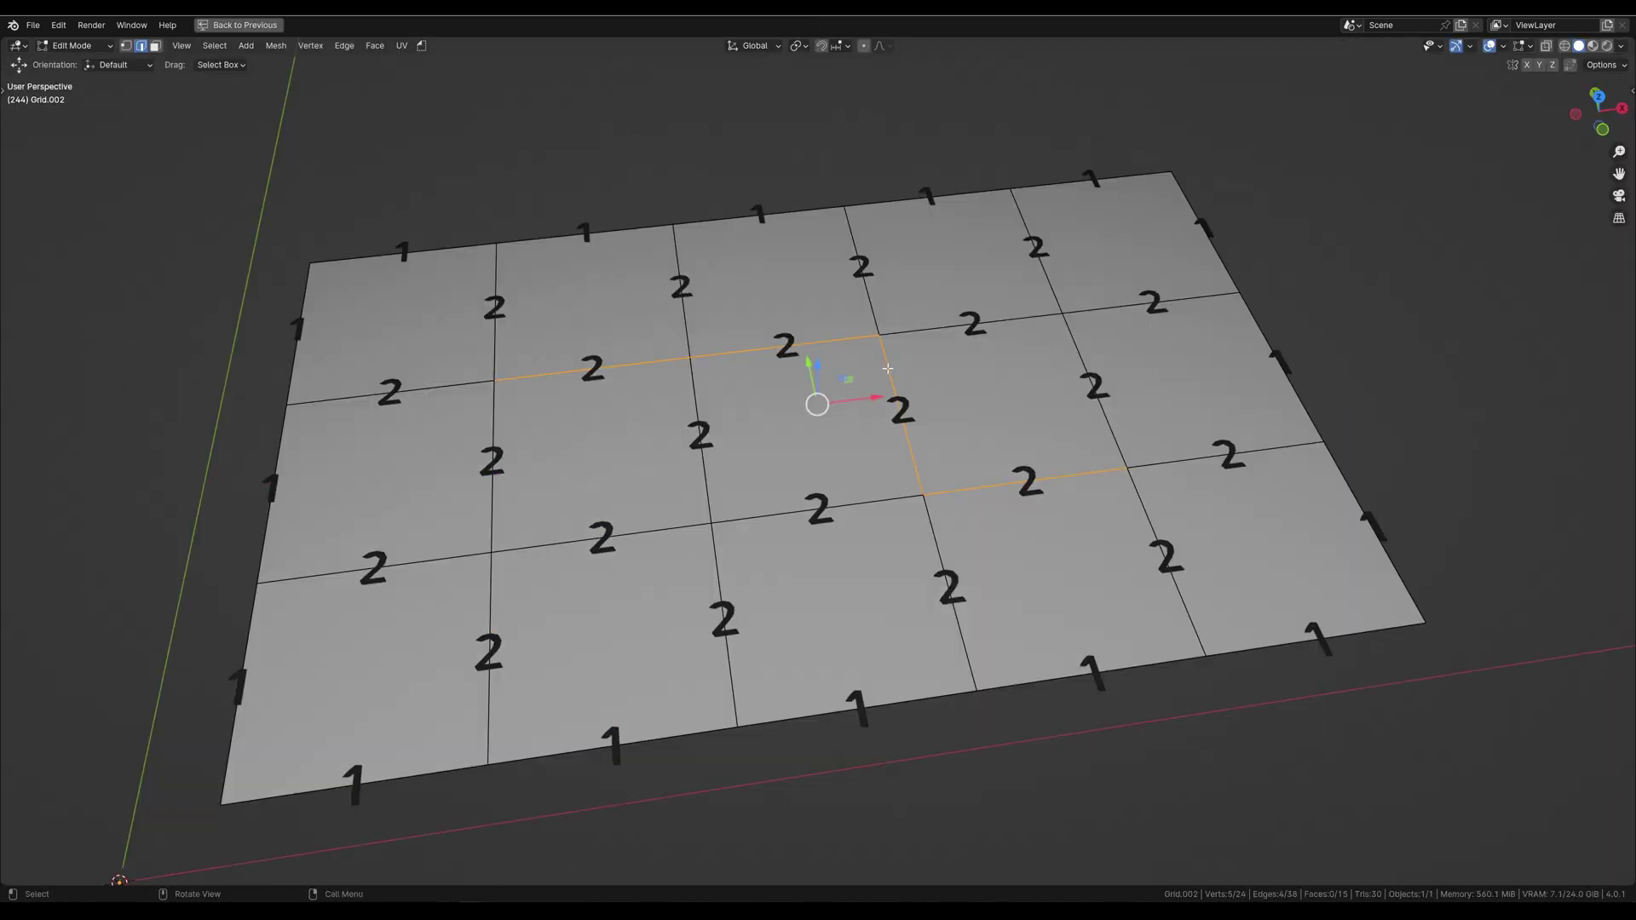
{"action": "right_click", "coordinate": [889, 368]}
{"action": "left_click", "coordinate": [879, 373]}
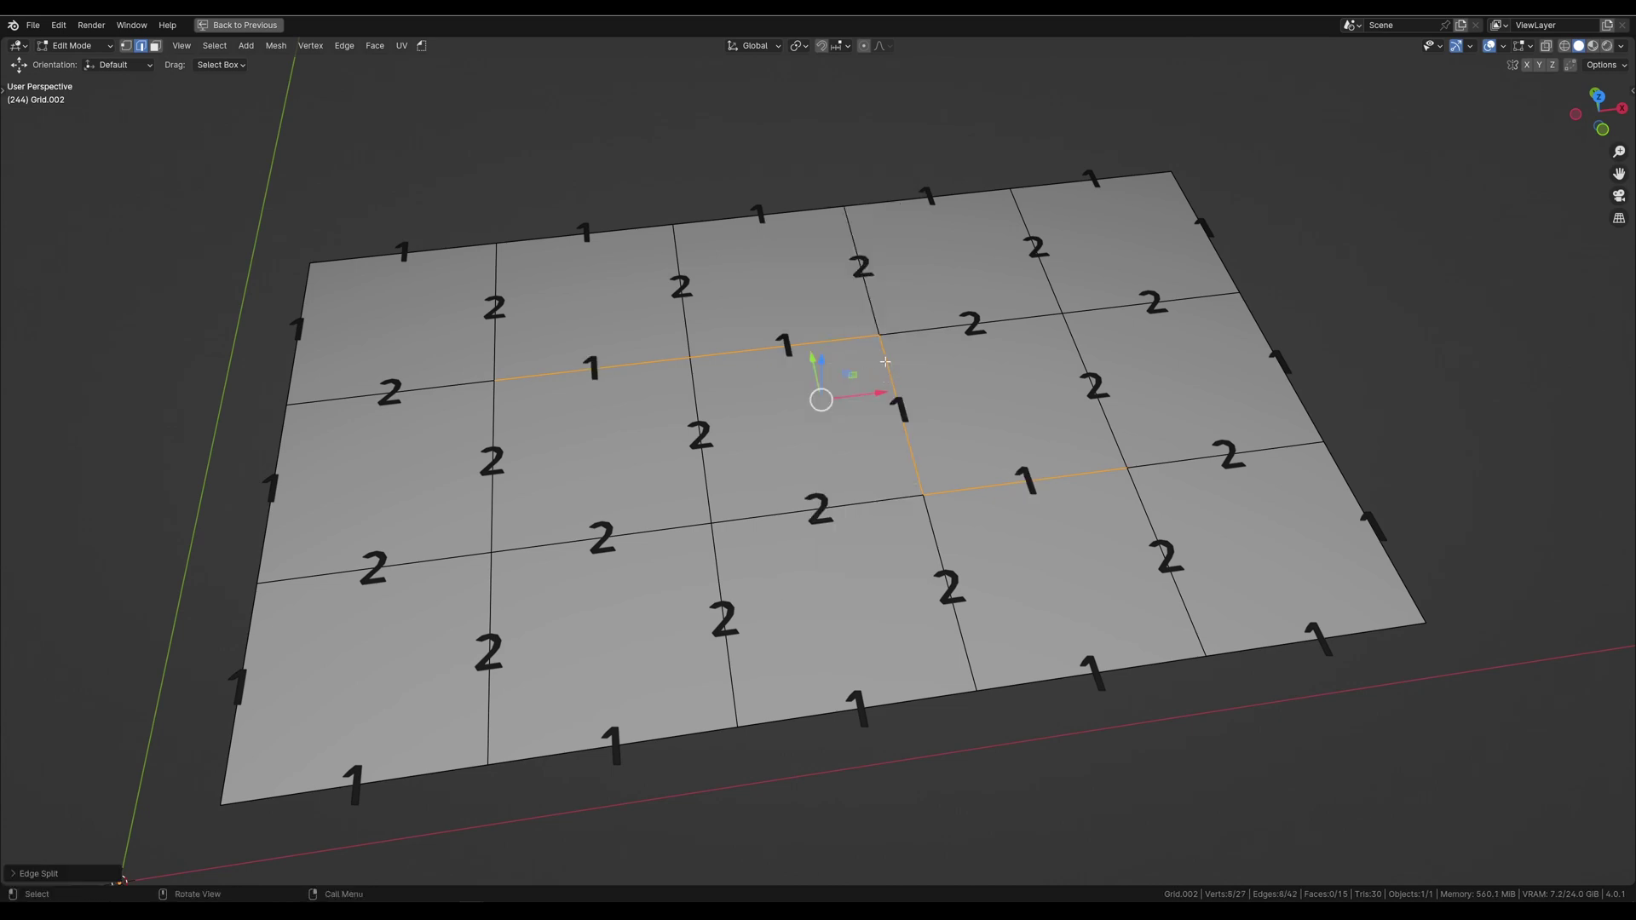
Step: Lift two of the split edges upward so their neighbour count drops to 1
{"action": "left_click", "coordinate": [886, 362]}
{"action": "left_click_drag", "start_coordinate": [901, 370], "coordinate": [733, 340]}
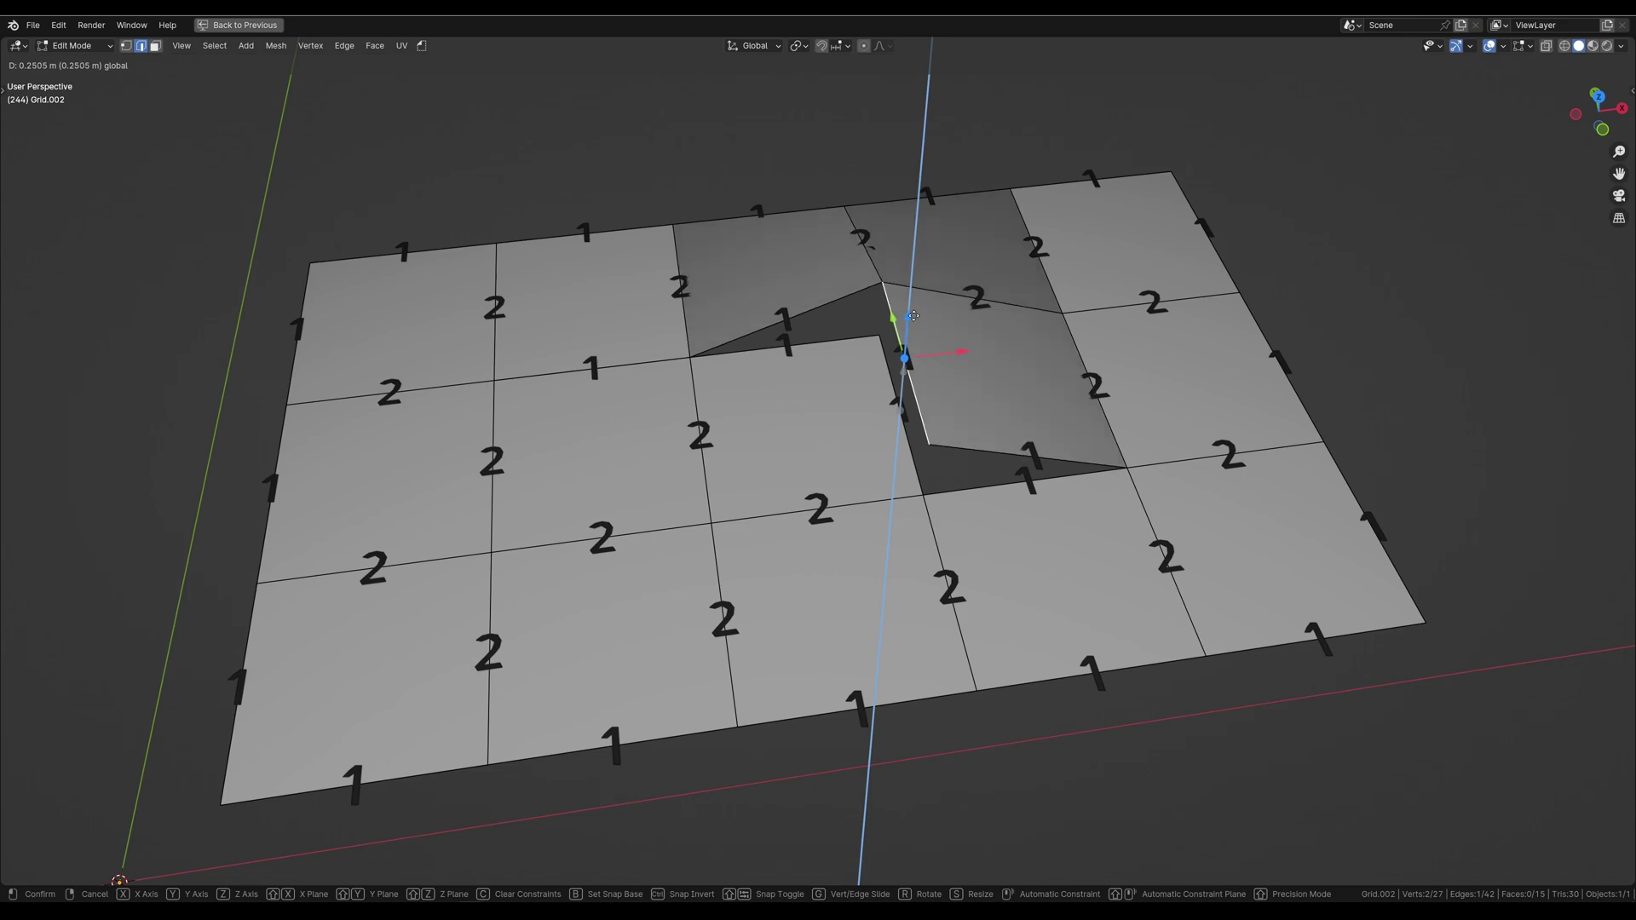
{"action": "left_click", "coordinate": [706, 349]}
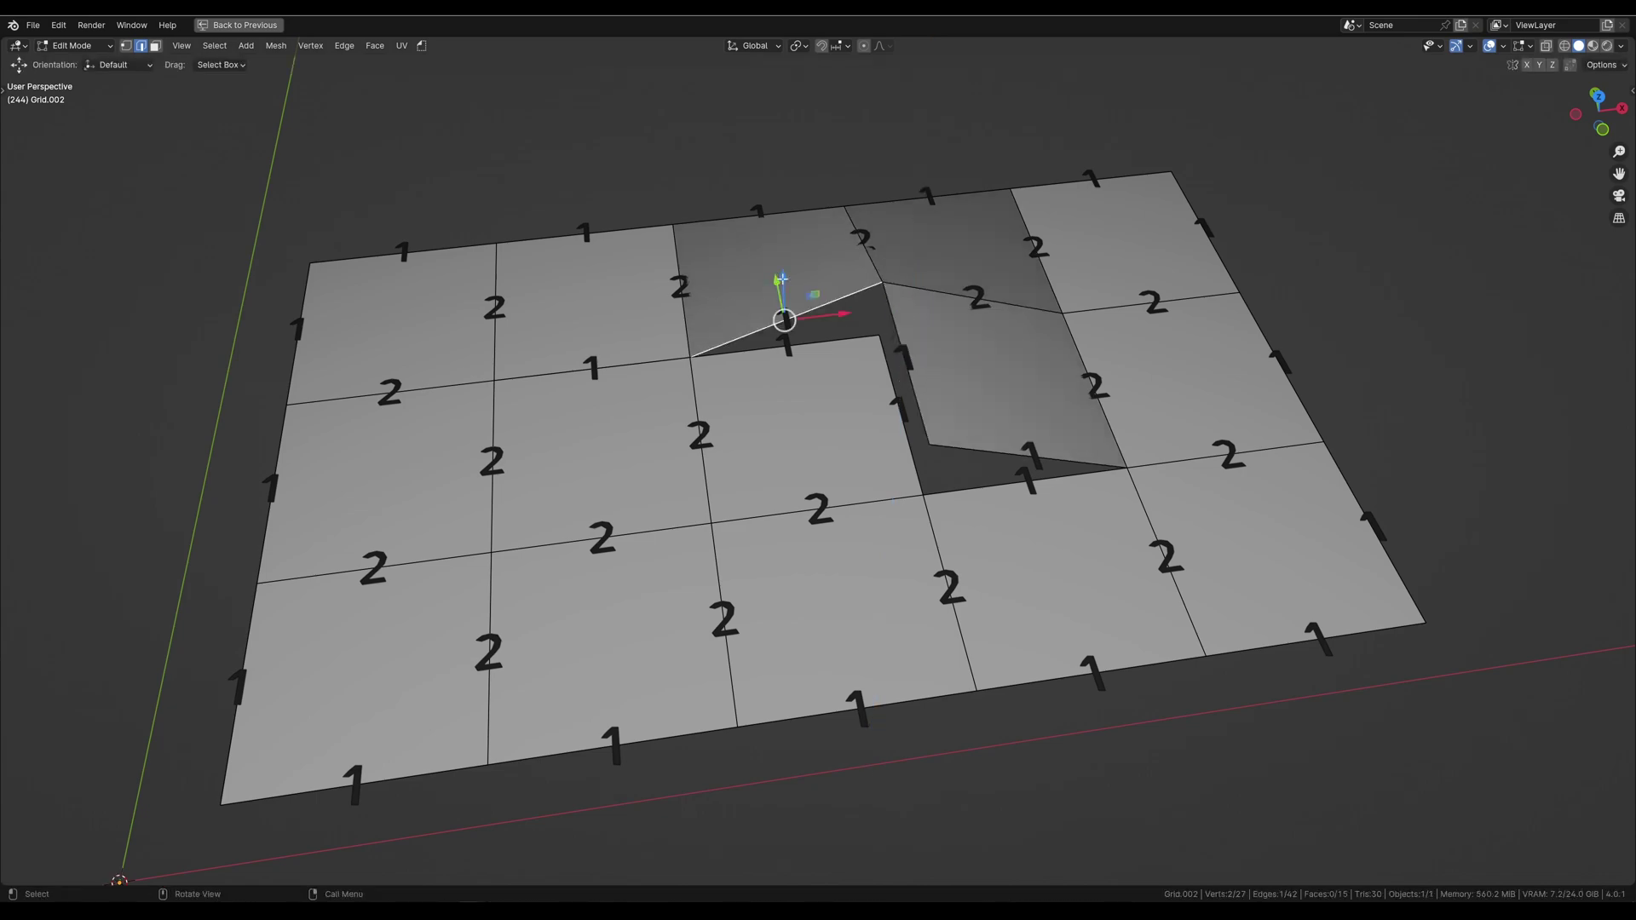
{"action": "left_click_drag", "start_coordinate": [782, 279], "coordinate": [781, 240]}
{"action": "mouse_move", "coordinate": [782, 240]}
{"action": "middle_mouse_down"}
{"action": "mouse_move", "coordinate": [805, 479]}
{"action": "mouse_move", "coordinate": [904, 473]}
{"action": "middle_mouse_up"}
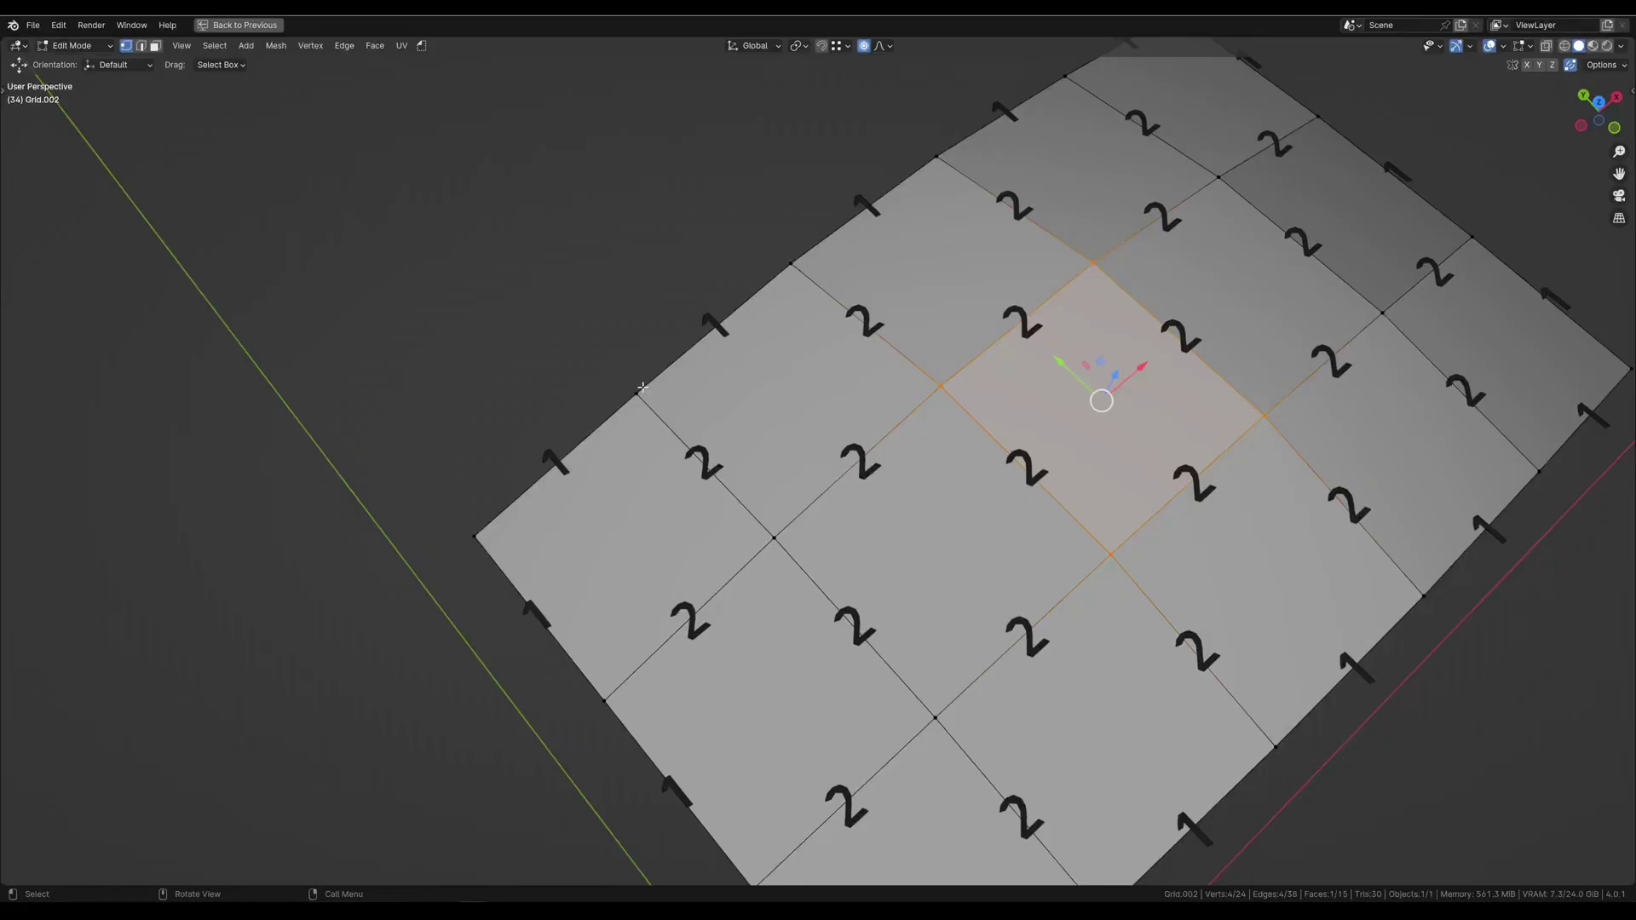
Step: Extrude a chain of five loose edges out from a border vertex of the grid
{"action": "left_click", "coordinate": [639, 381]}
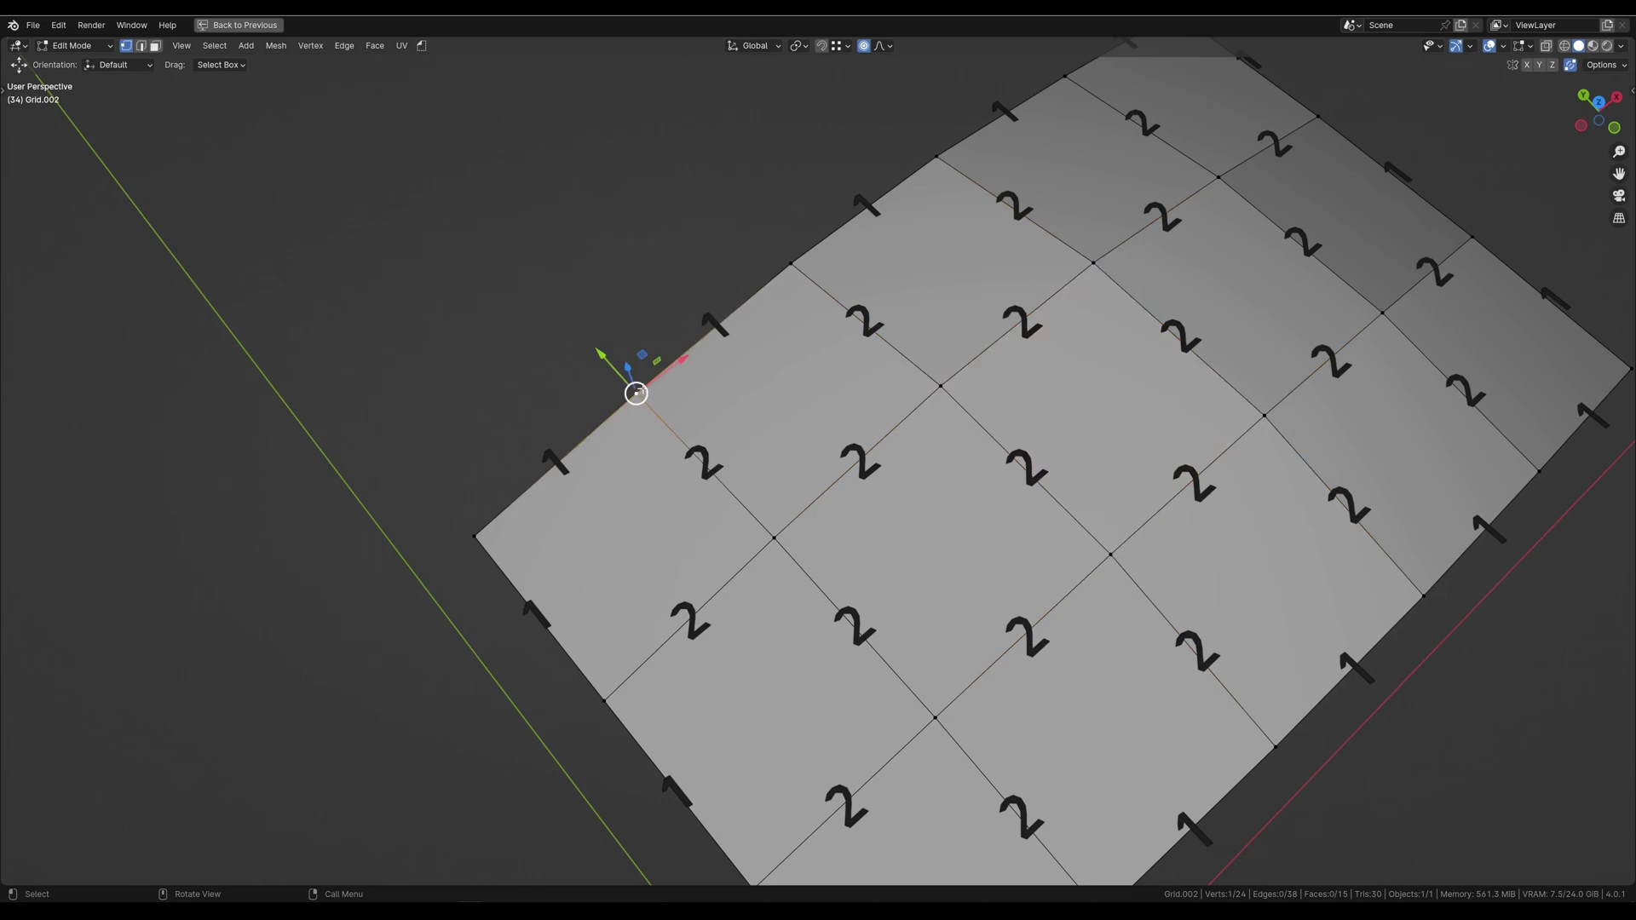
{"action": "key", "text": "e"}
{"action": "left_click", "coordinate": [616, 203]}
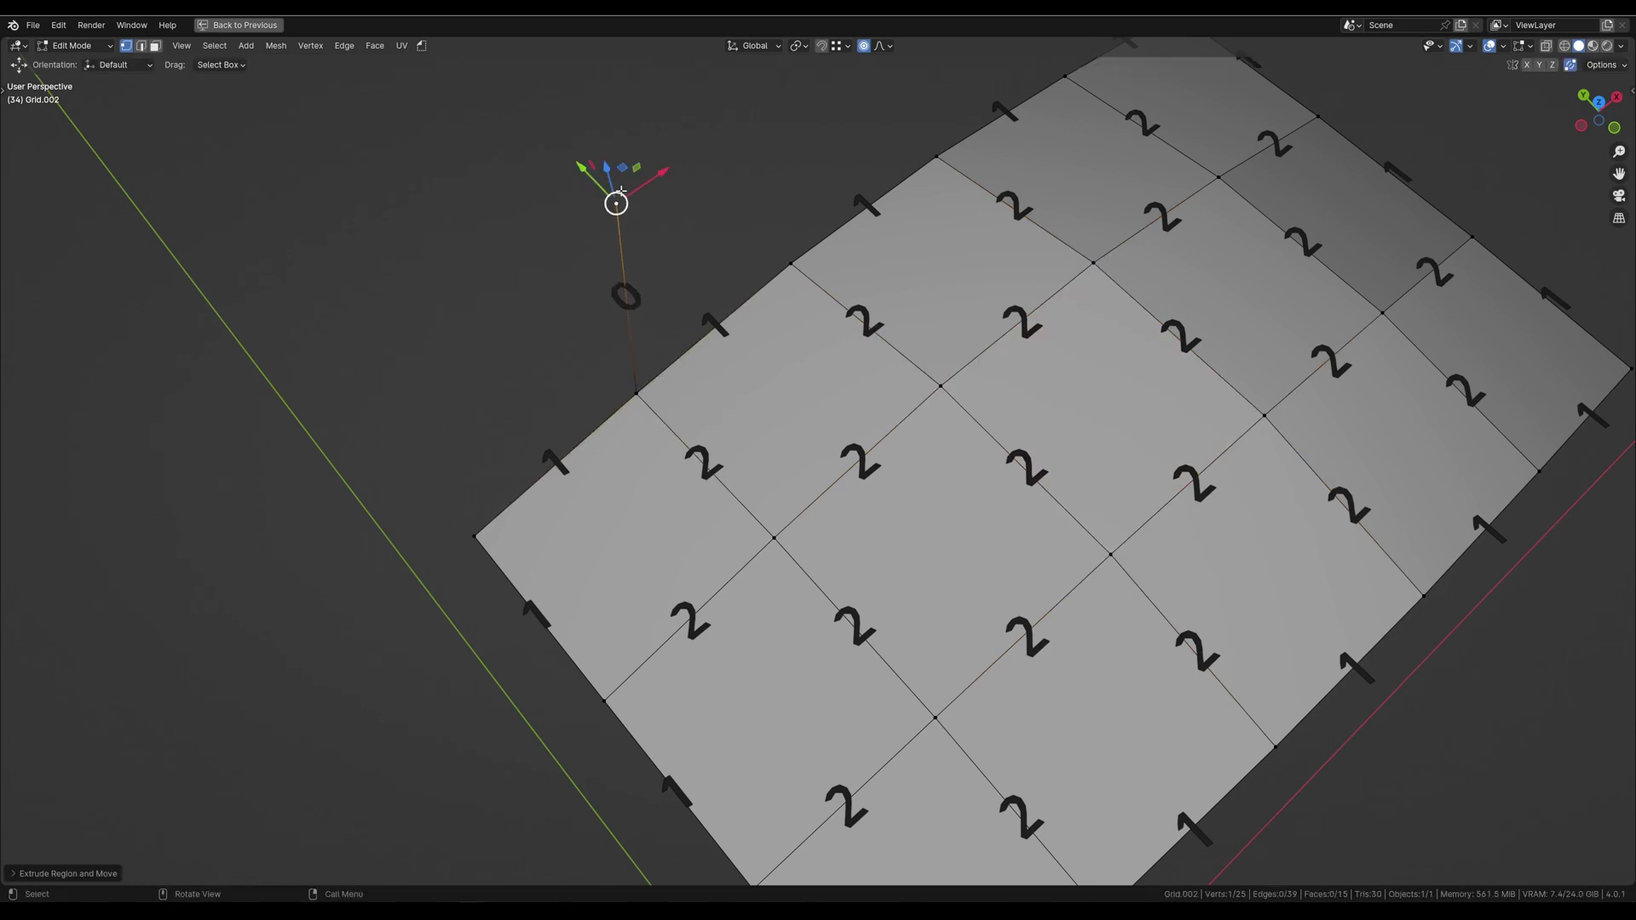
{"action": "key", "text": "e"}
{"action": "left_click", "coordinate": [486, 178]}
{"action": "key", "text": "e"}
{"action": "left_click", "coordinate": [358, 247]}
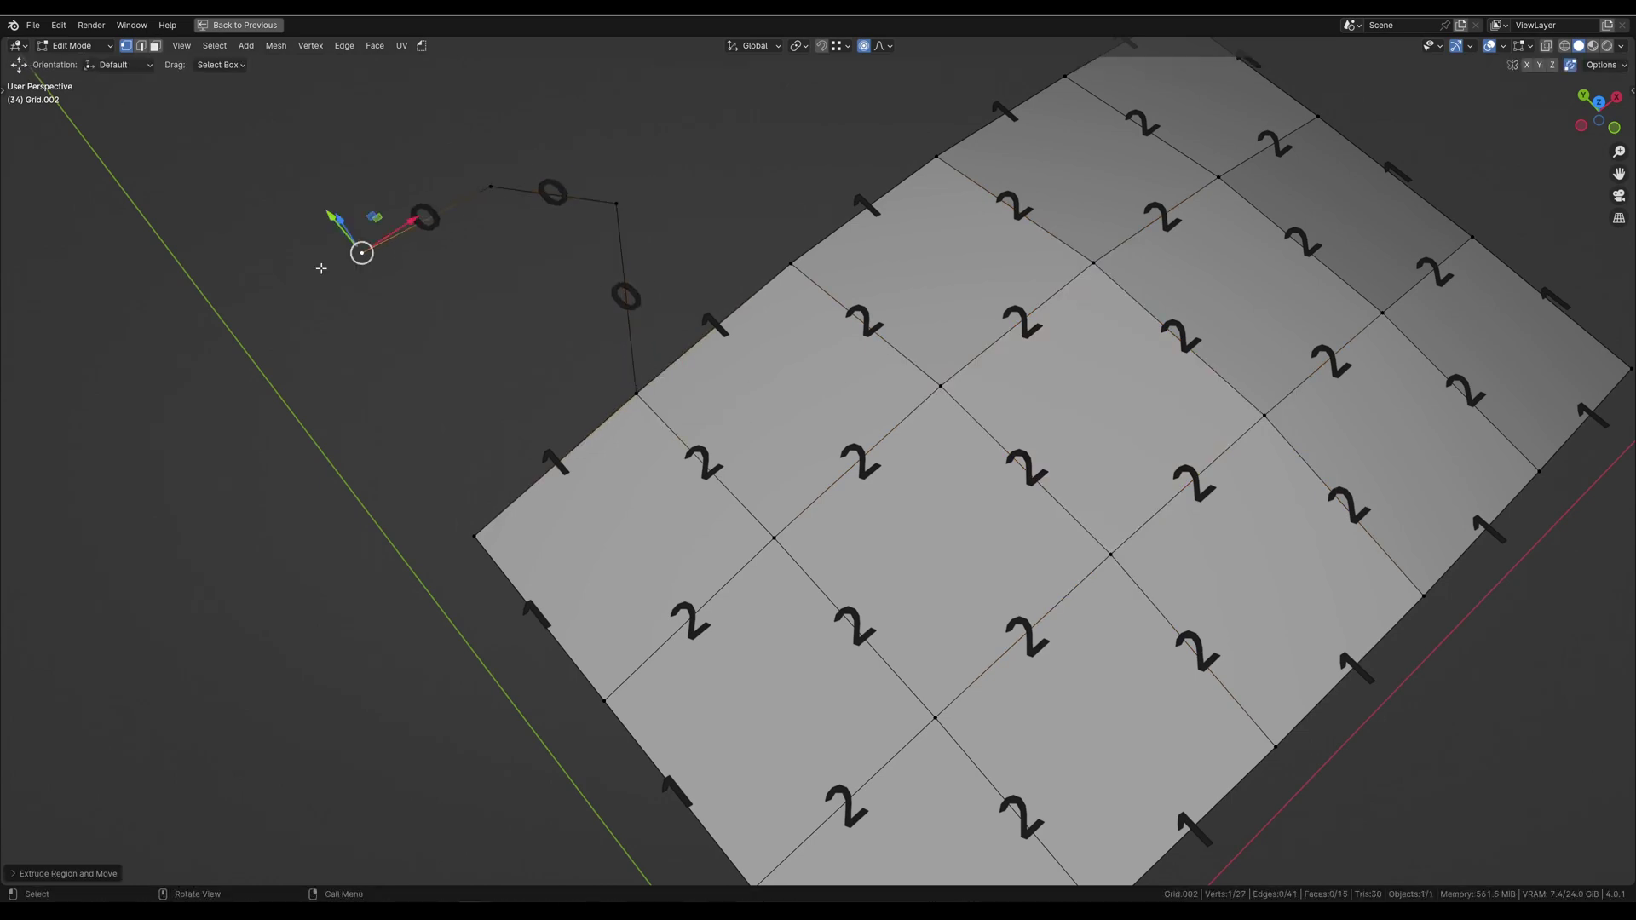
{"action": "key", "text": "e"}
{"action": "left_click", "coordinate": [389, 392]}
{"action": "key", "text": "e"}
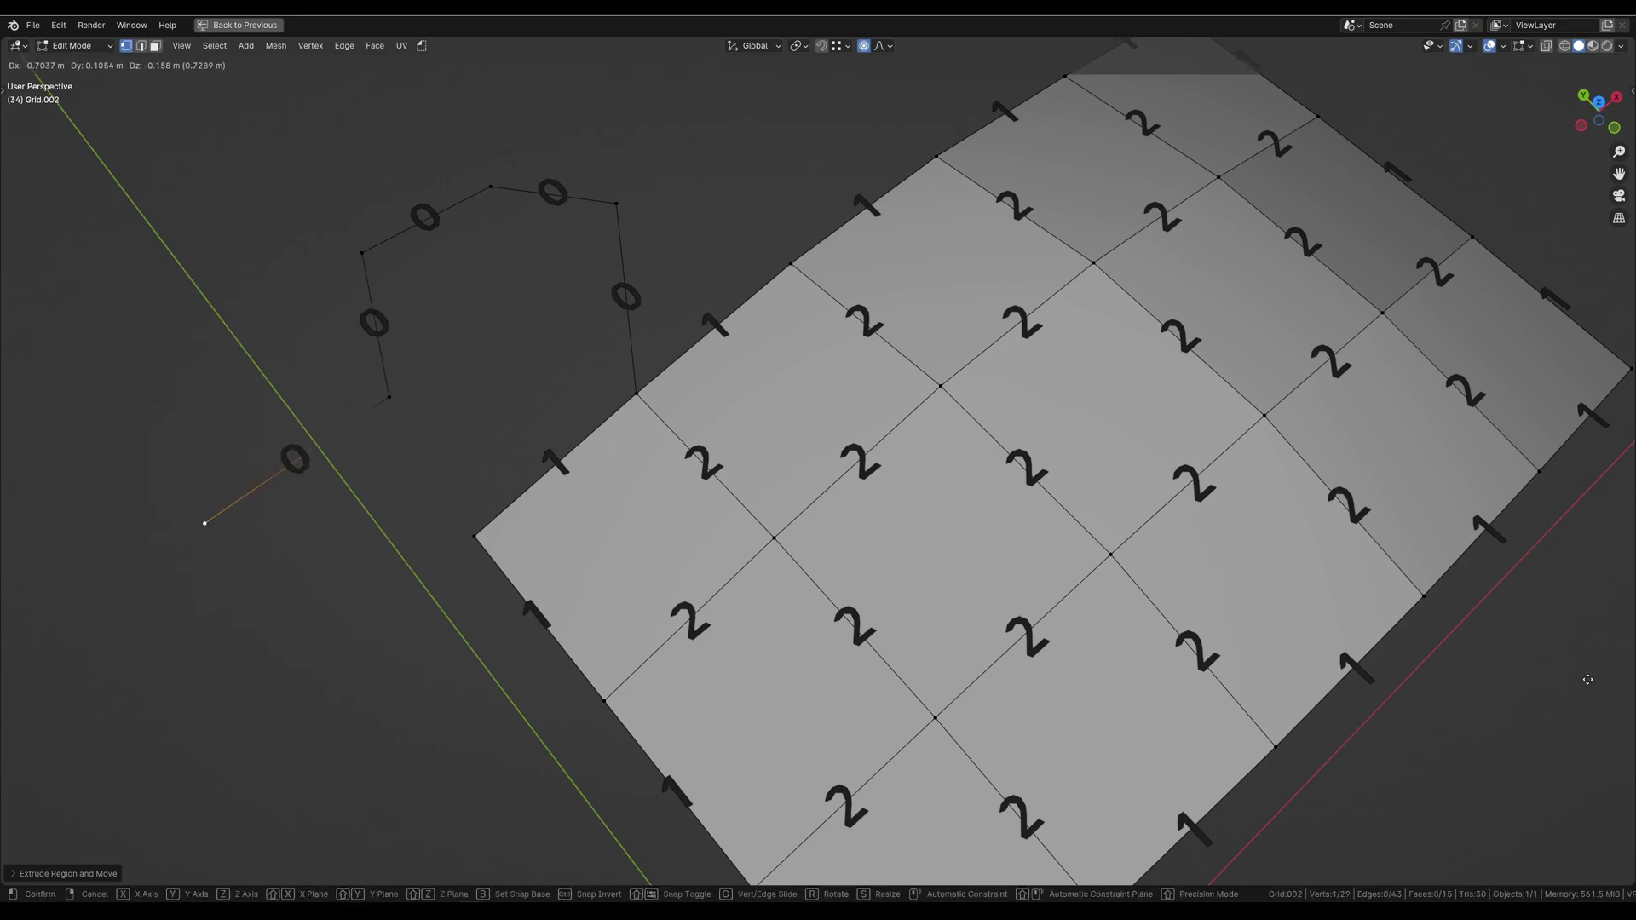
{"action": "left_click", "coordinate": [185, 531]}
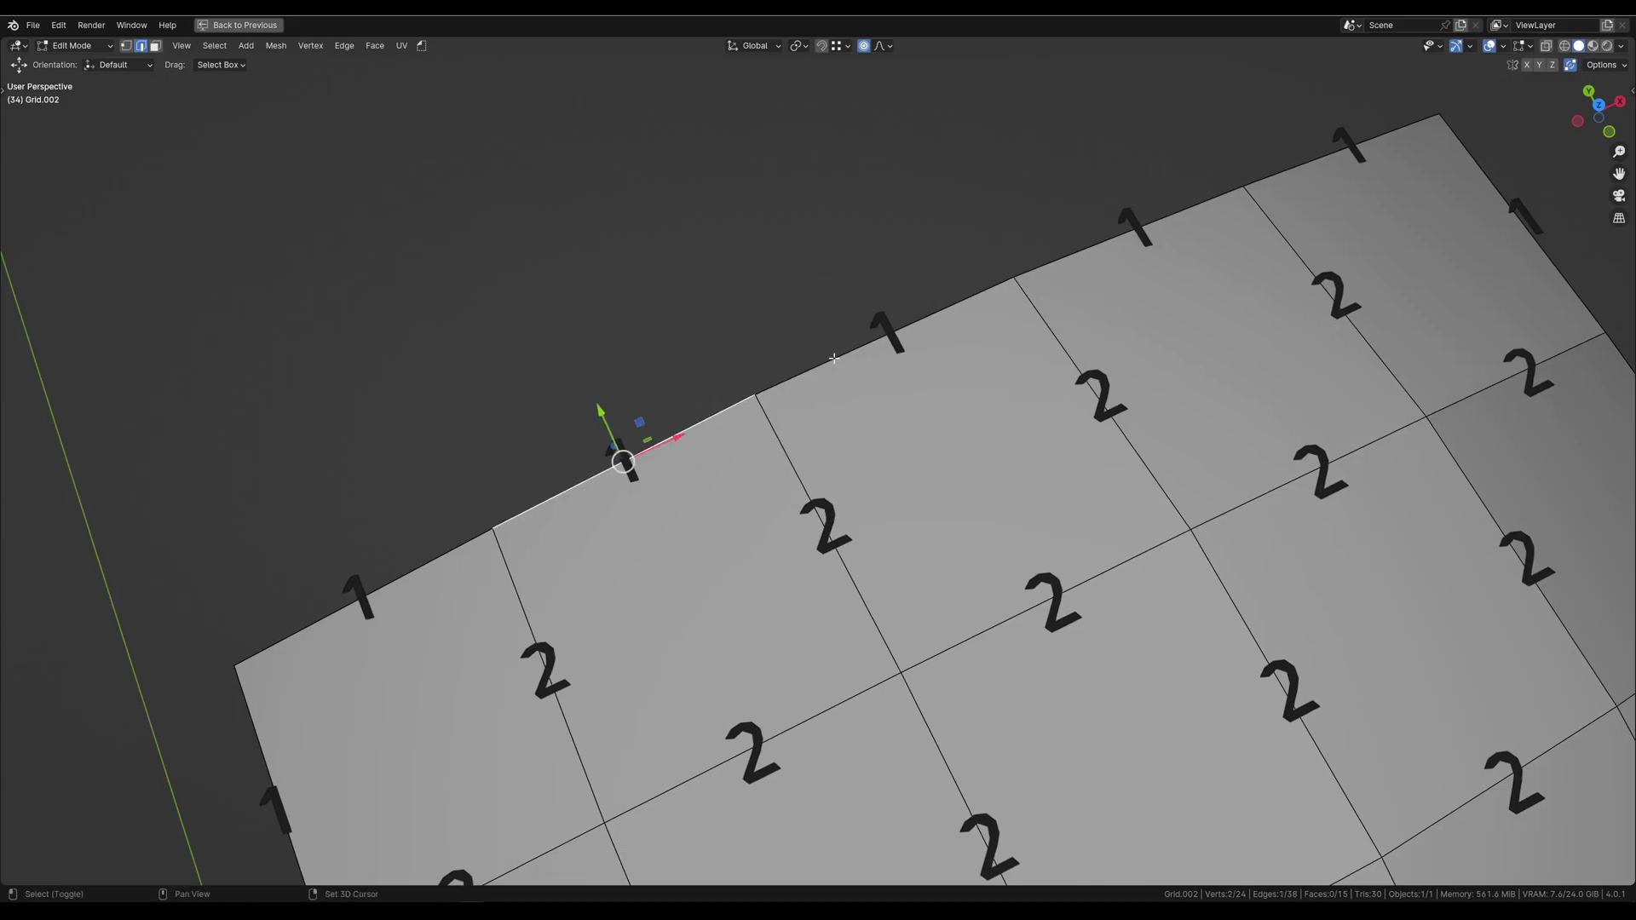
Step: Extrude the two selected border edges along Y into new faces
{"action": "left_click", "coordinate": [834, 359], "text": "shift"}
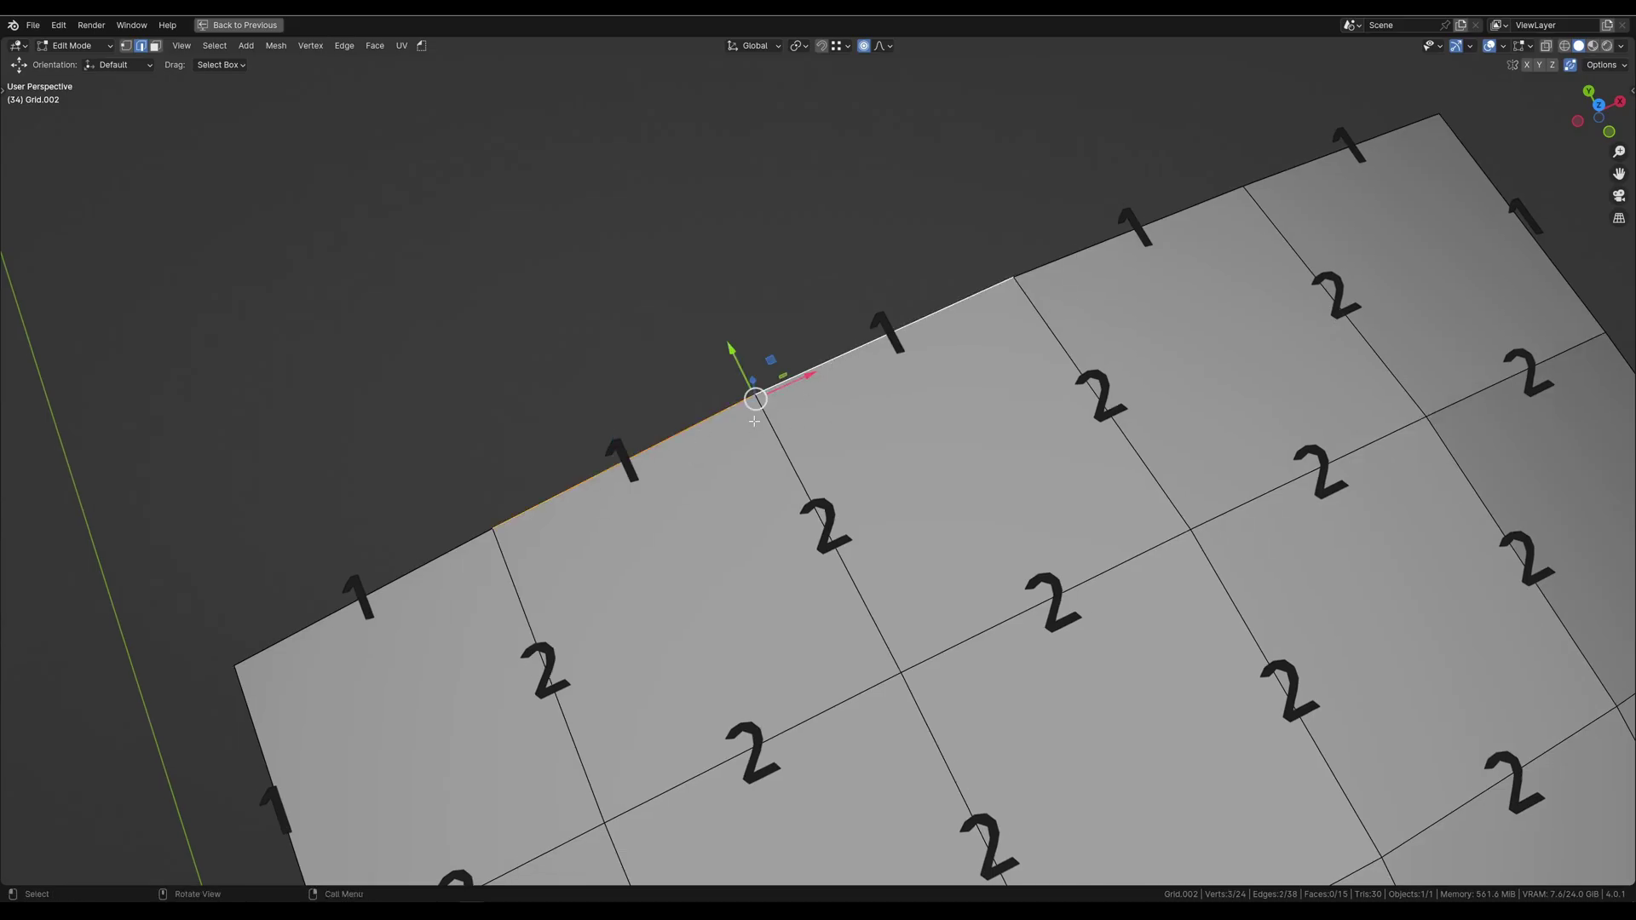
{"action": "key", "text": "e"}
{"action": "key", "text": "y"}
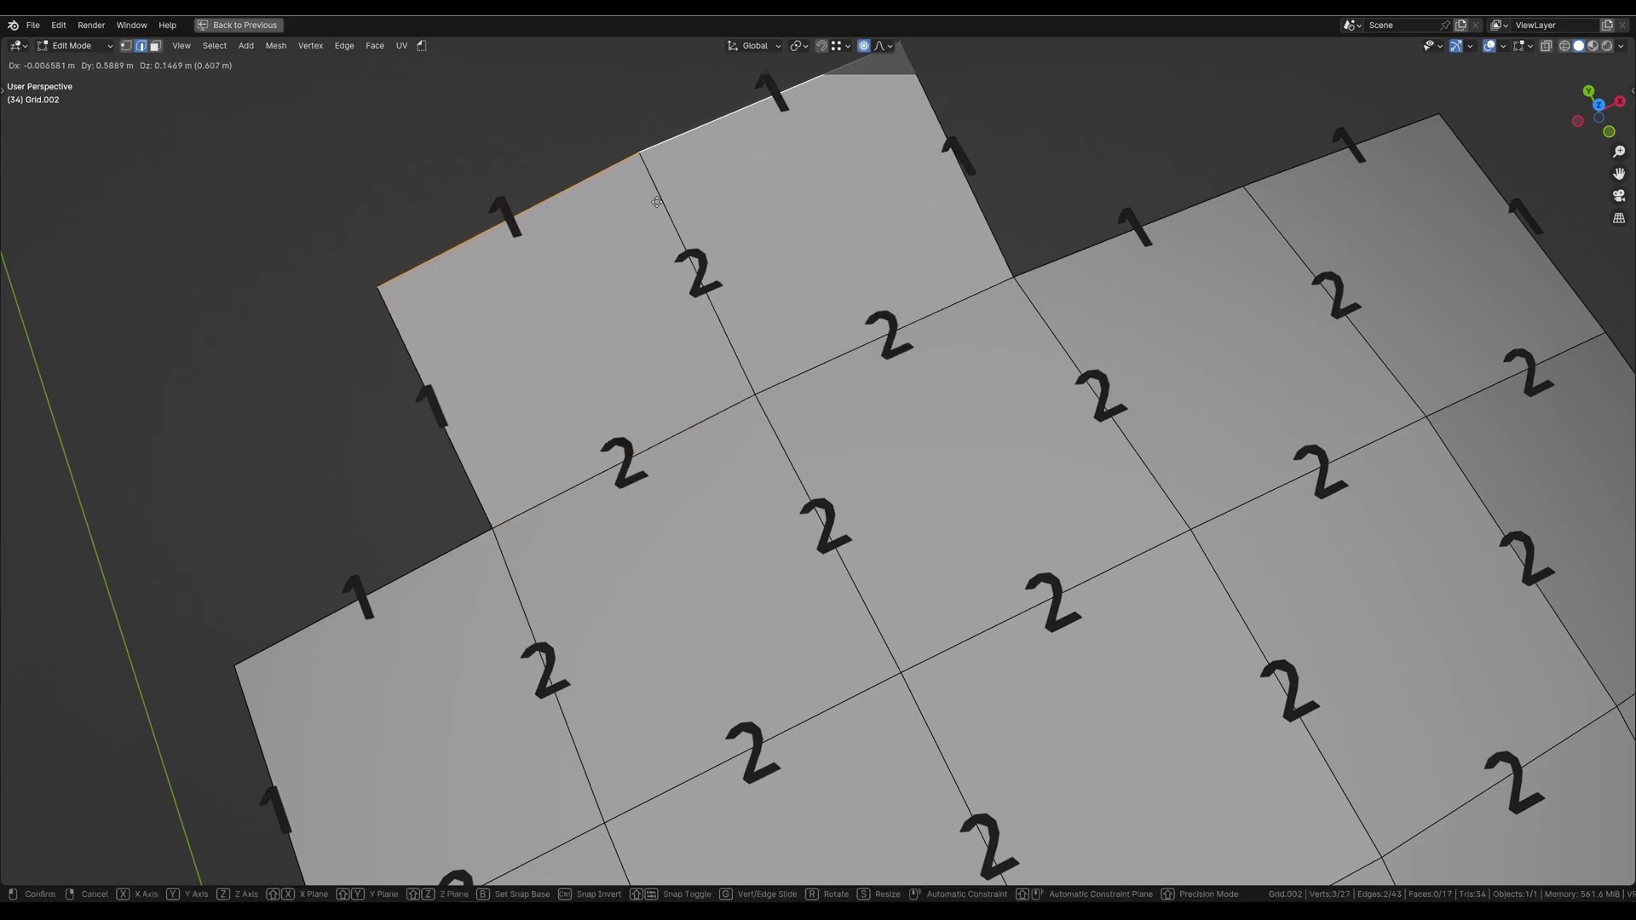
{"action": "left_click", "coordinate": [658, 185]}
{"action": "scroll", "coordinate": [657, 185], "scroll_direction": "down", "scroll_amount": 3}
{"action": "middle_click_drag", "start_coordinate": [597, 384], "coordinate": [750, 336], "text": "shift"}
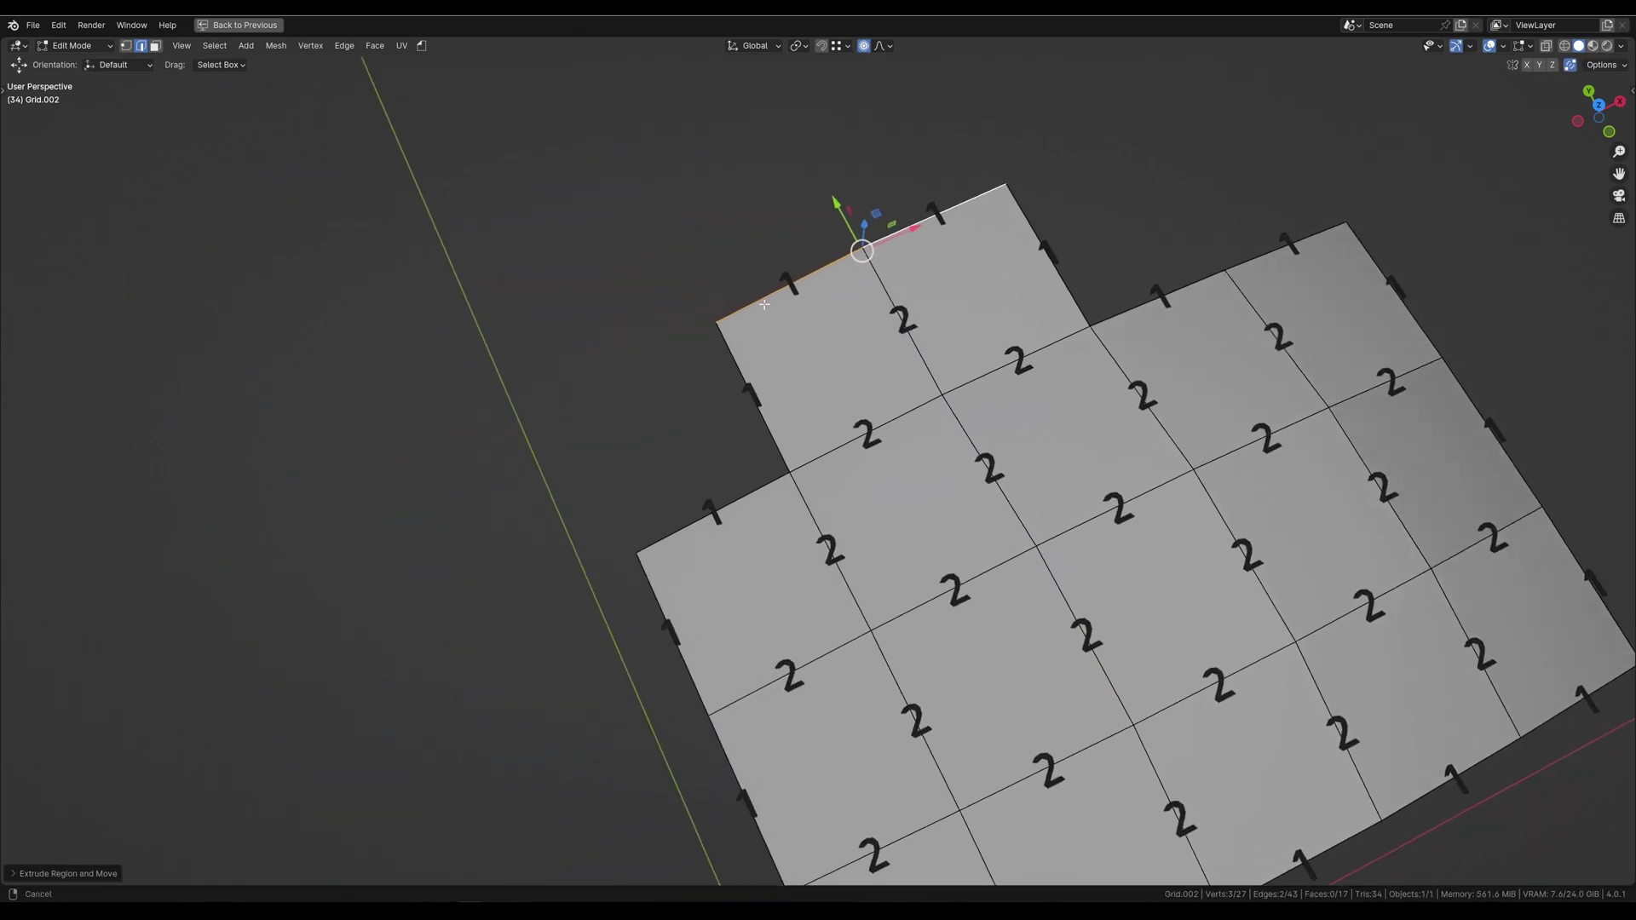
{"action": "scroll", "coordinate": [757, 415], "scroll_direction": "up", "scroll_amount": 3}
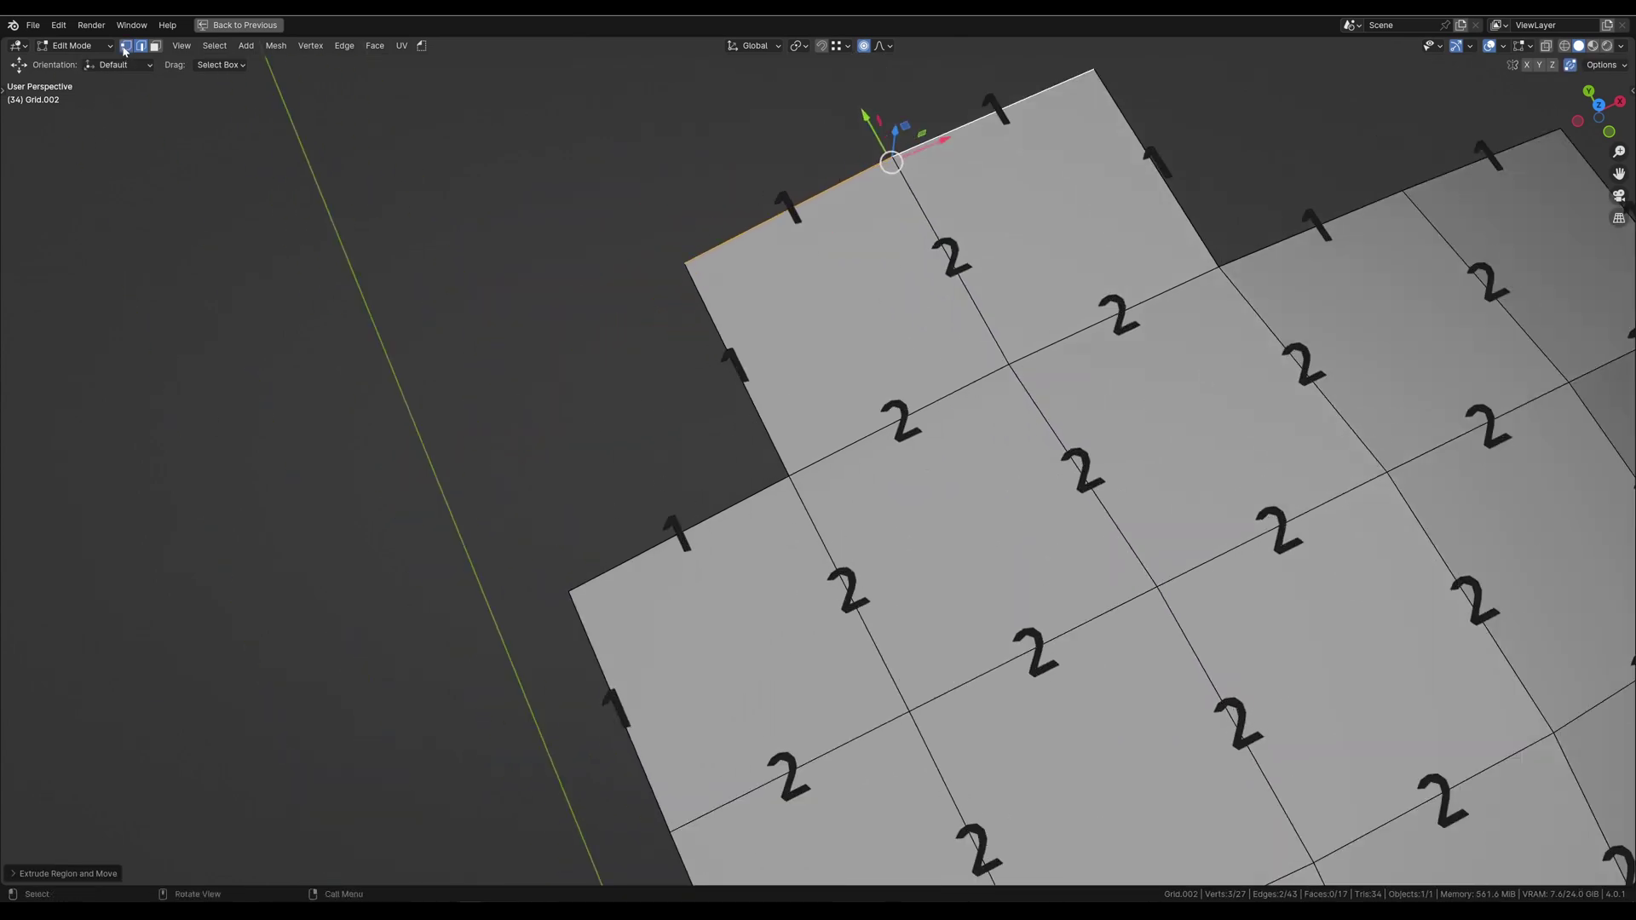
Step: Fill a face across the notch's three corner vertices in vertex select mode
{"action": "left_click", "coordinate": [126, 46]}
{"action": "left_click", "coordinate": [673, 271]}
{"action": "left_click", "coordinate": [581, 580], "text": "shift"}
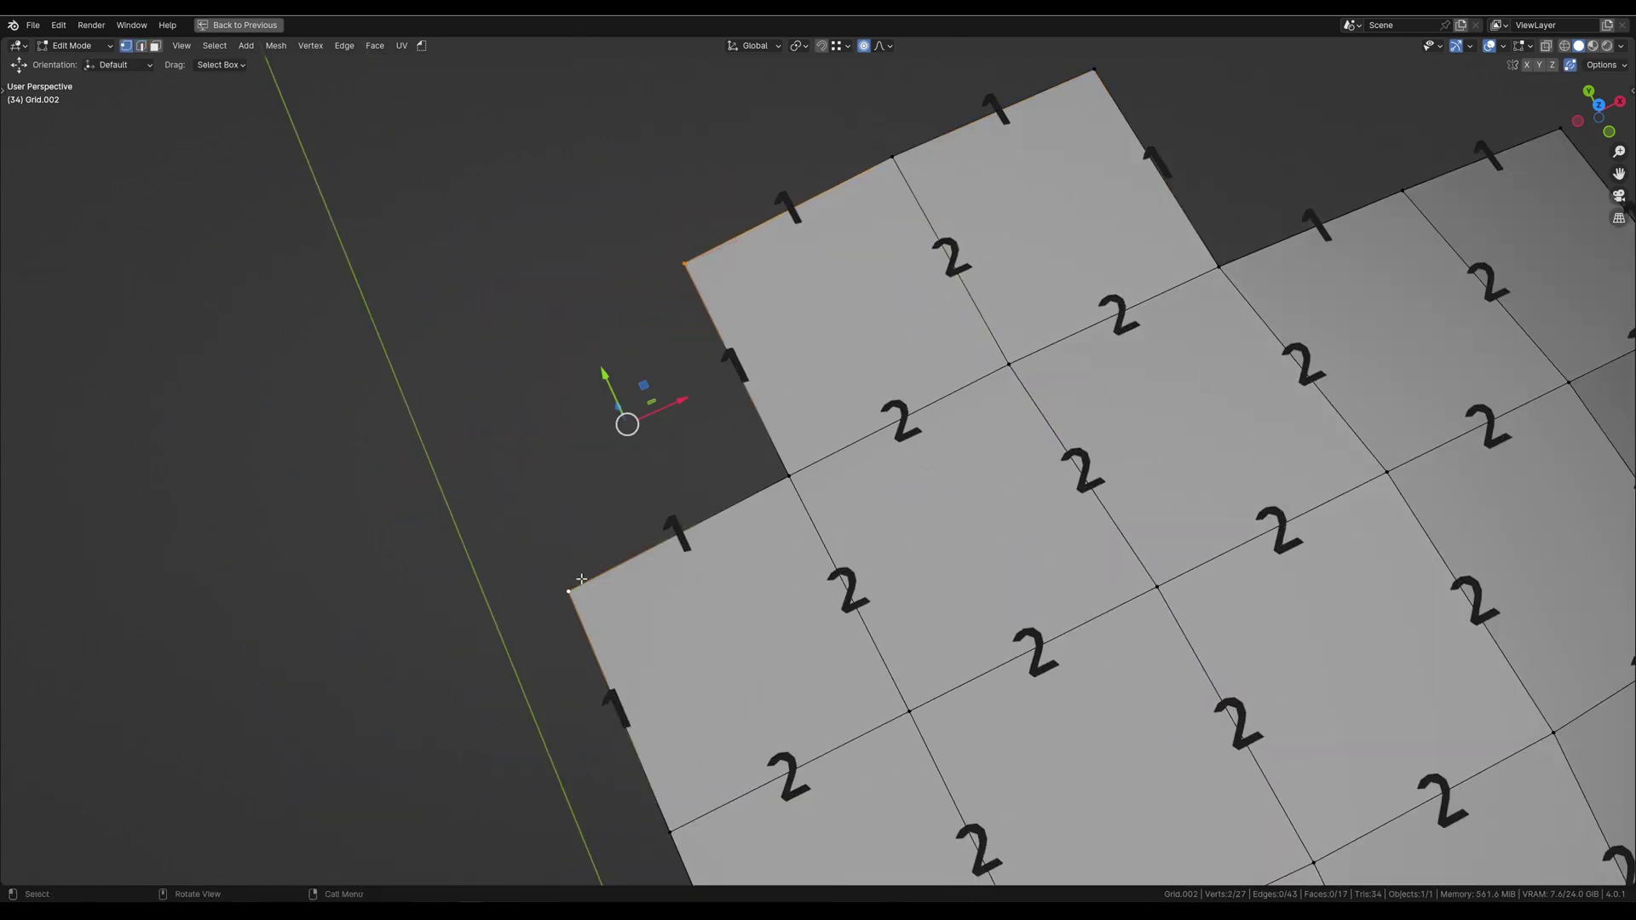
{"action": "left_click", "coordinate": [792, 476], "text": "shift"}
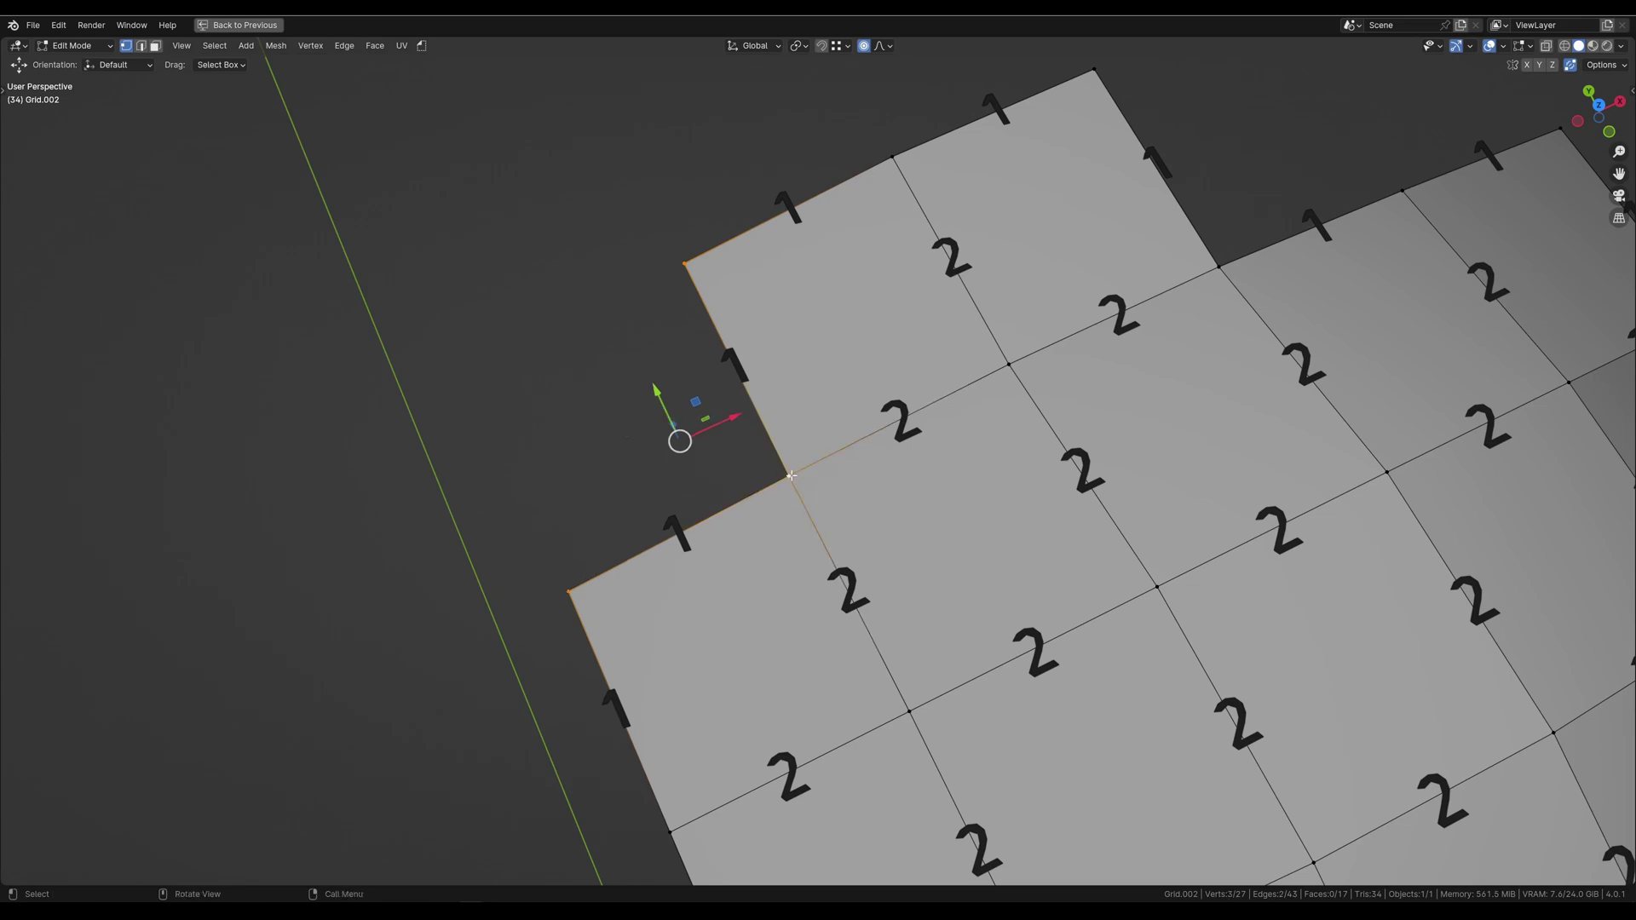
{"action": "key", "text": "f"}
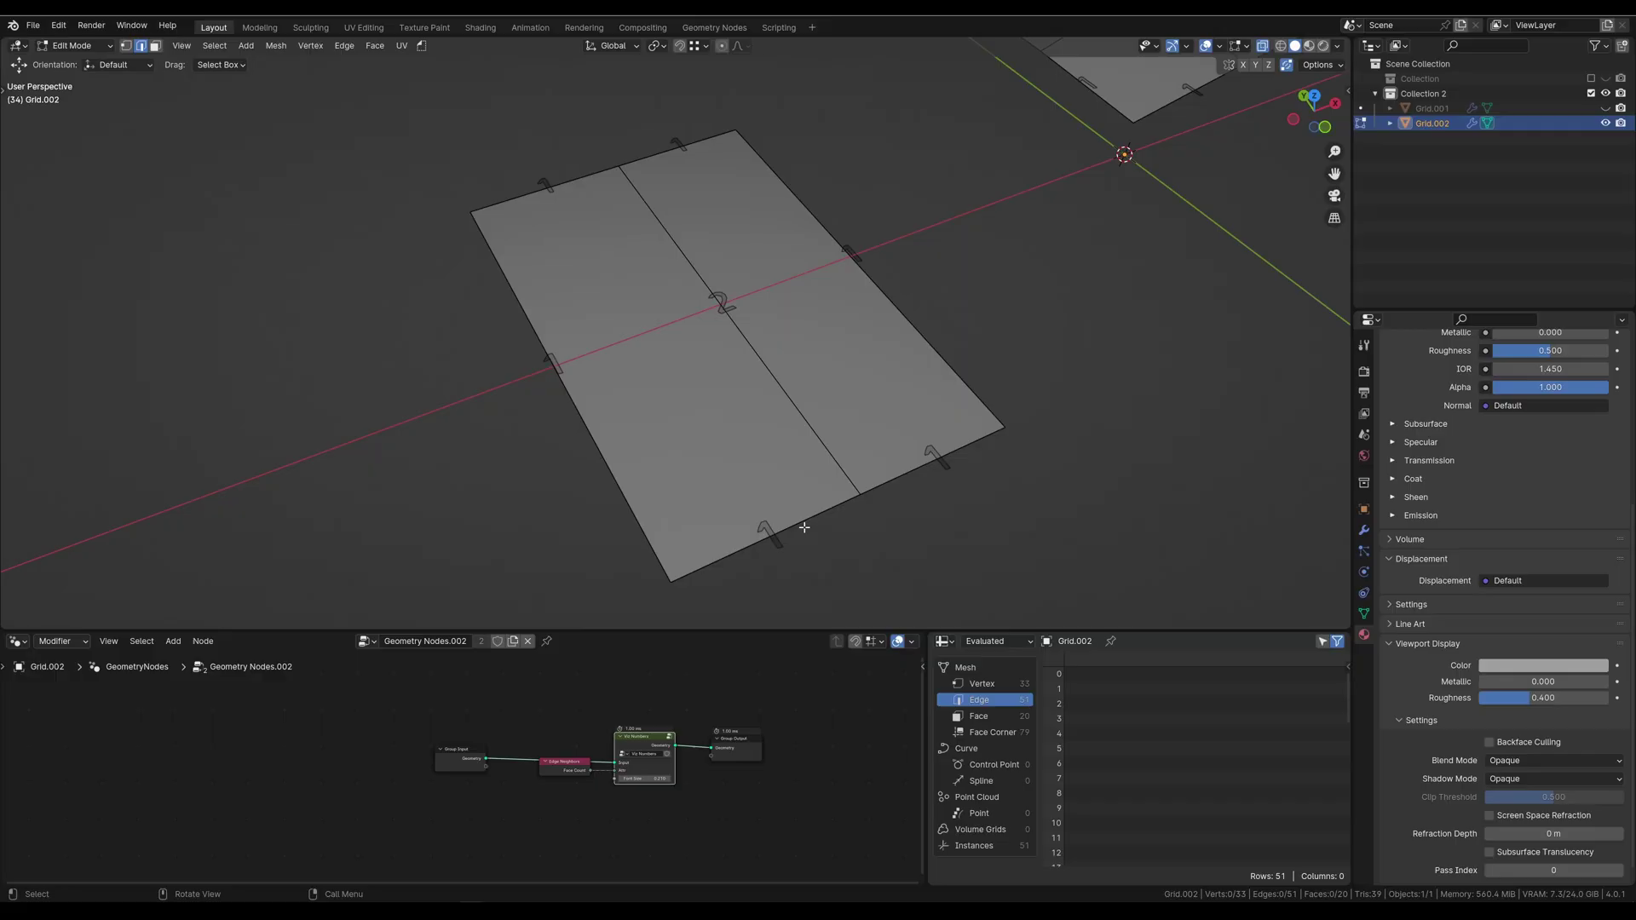
Step: Extrude the plane's middle edge vertically along Z twice
{"action": "left_click", "coordinate": [719, 299]}
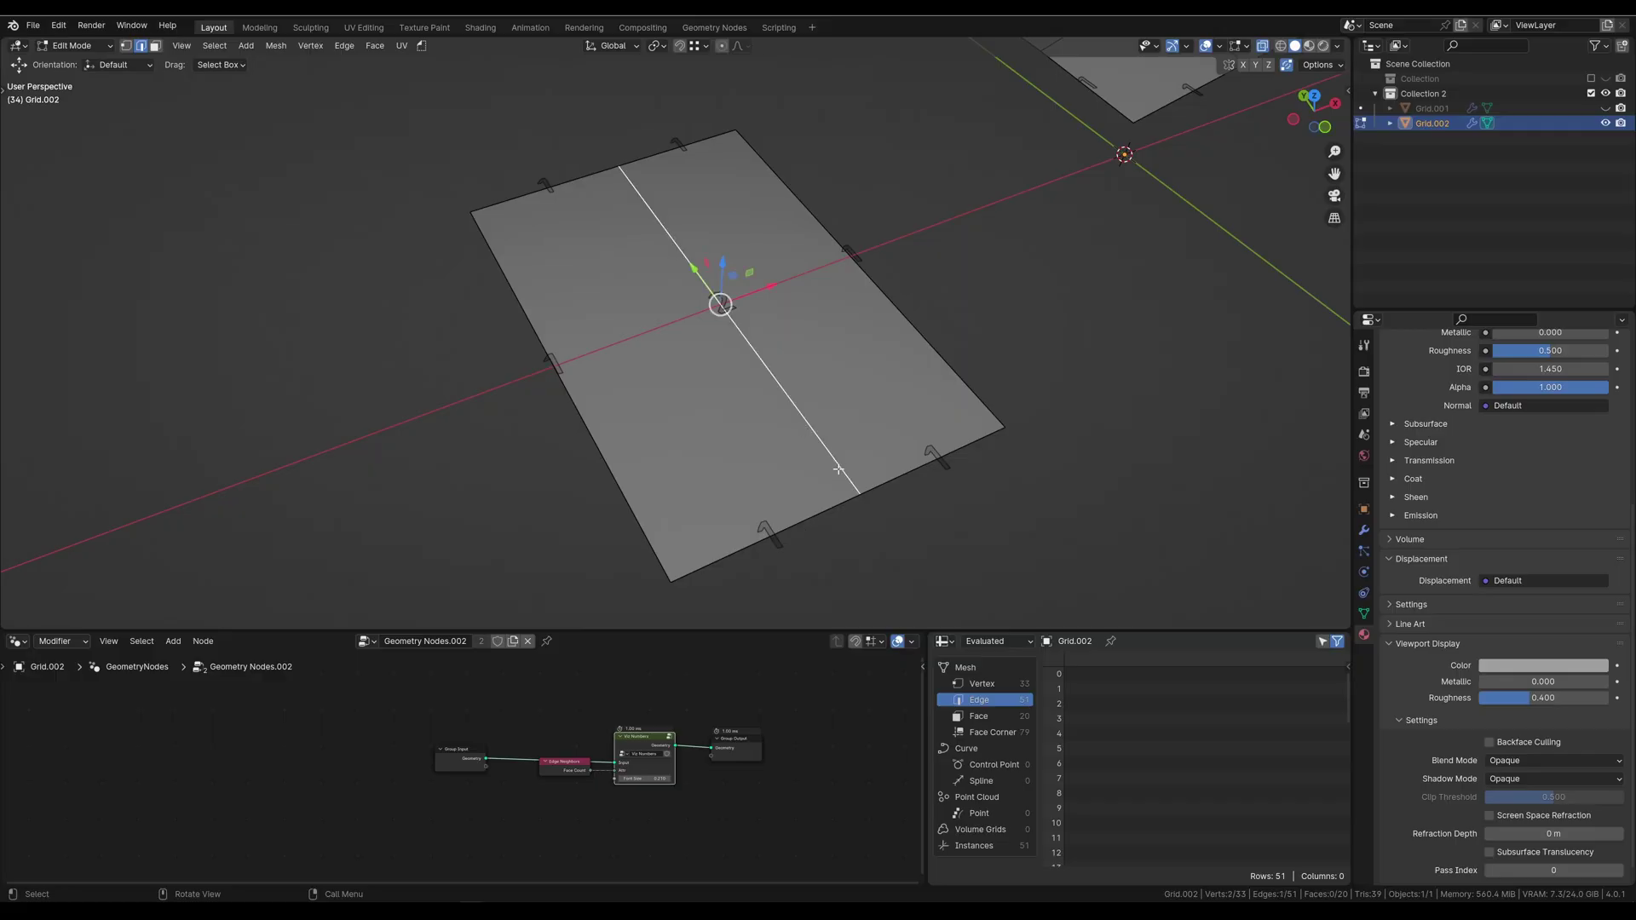
{"action": "key", "text": "e"}
{"action": "key", "text": "z"}
{"action": "left_click", "coordinate": [773, 132]}
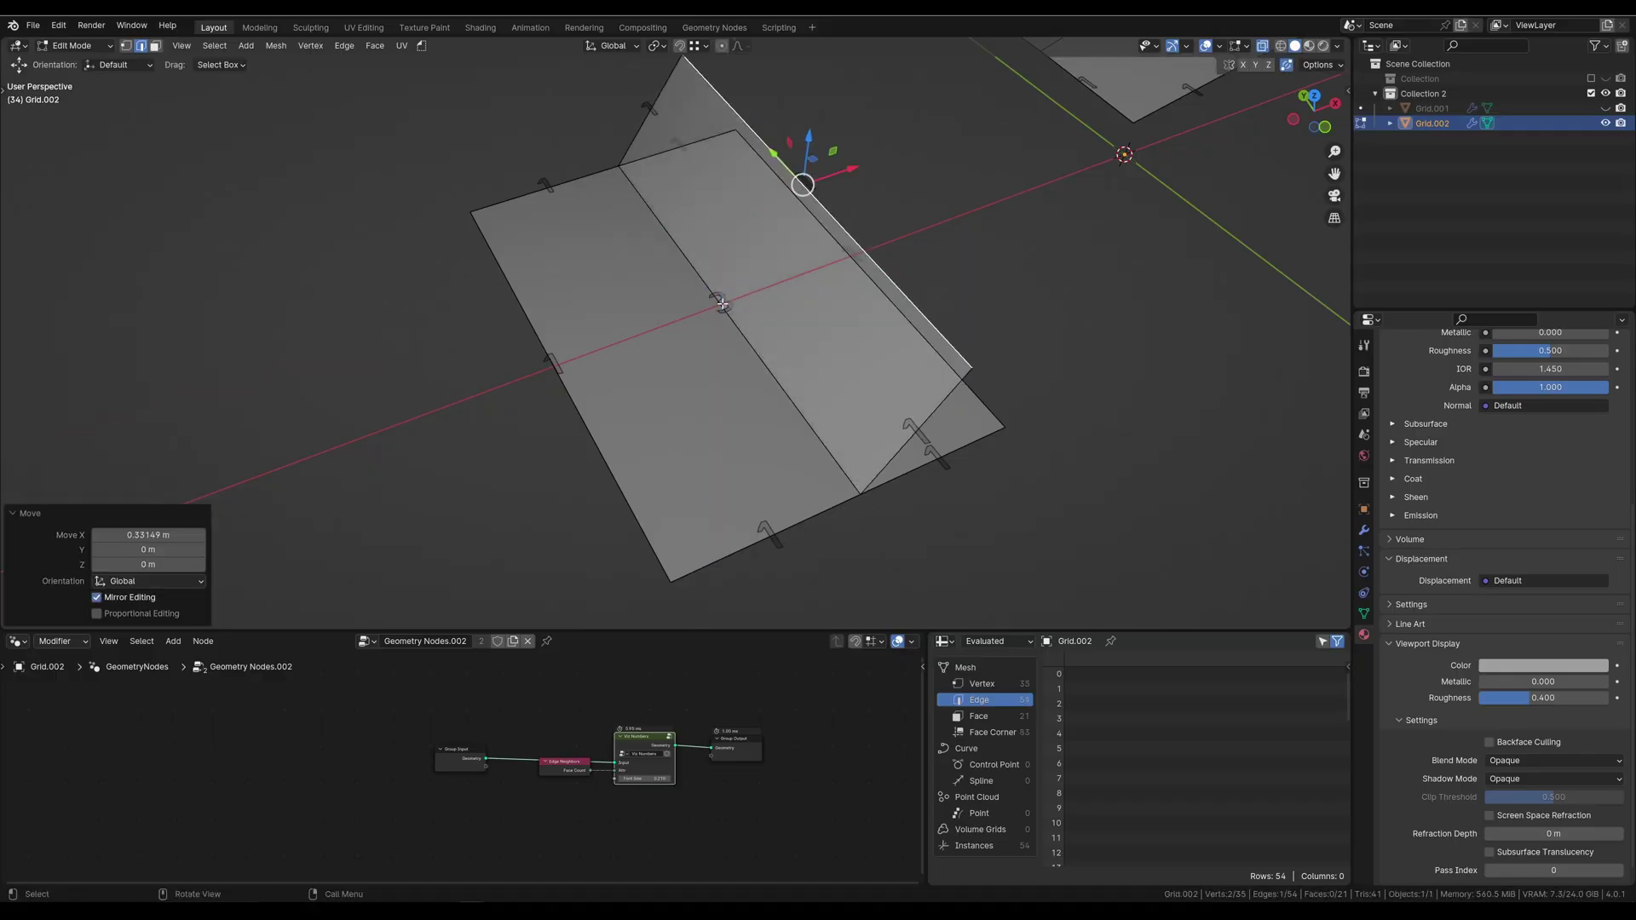
{"action": "left_click", "coordinate": [719, 303]}
{"action": "key", "text": "e"}
{"action": "key", "text": "z"}
{"action": "left_click", "coordinate": [747, 303]}
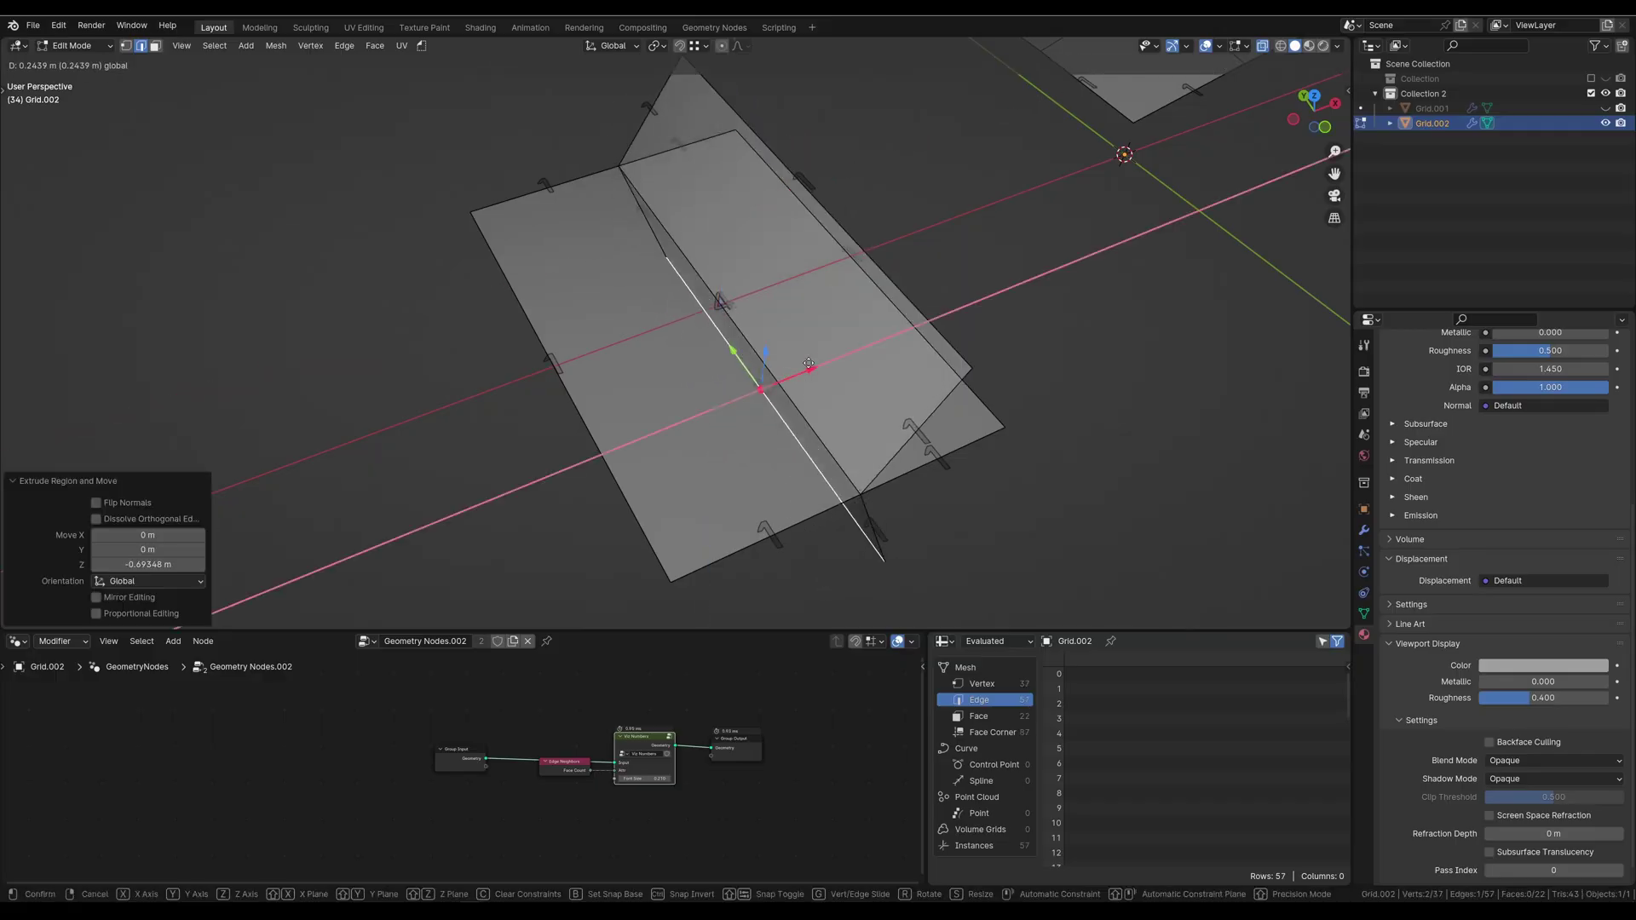
Step: Extrude the middle edge downward and along -X, then lift the sideways face's outer edge
{"action": "key", "text": "e"}
{"action": "key", "text": "z"}
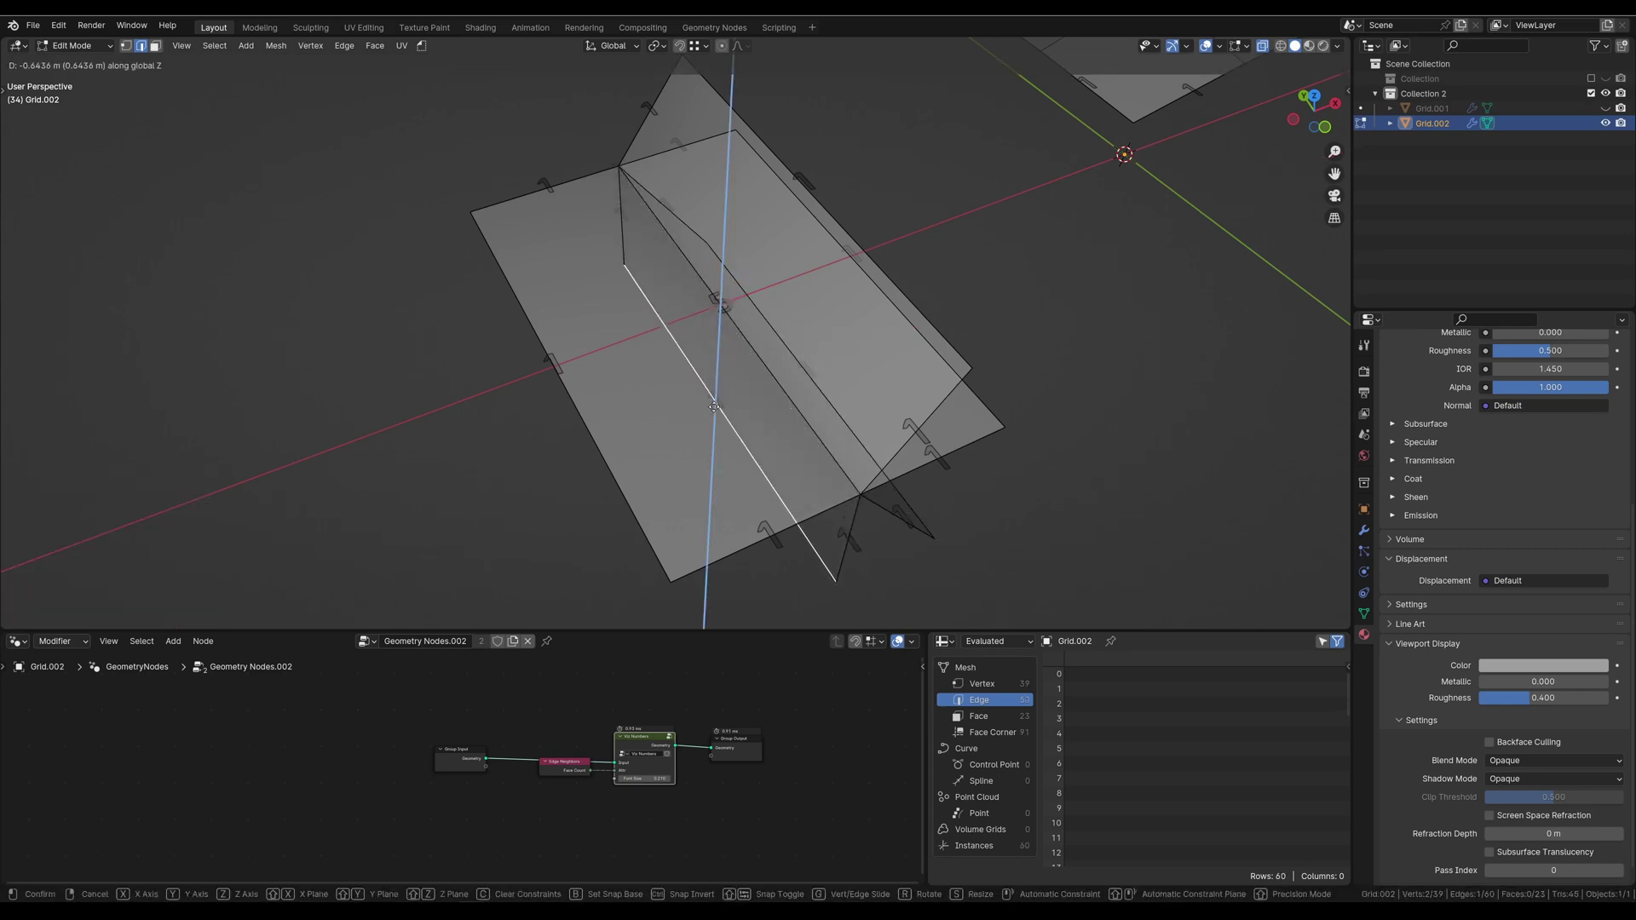
{"action": "left_click", "coordinate": [754, 375]}
{"action": "key", "text": "e"}
{"action": "key", "text": "z"}
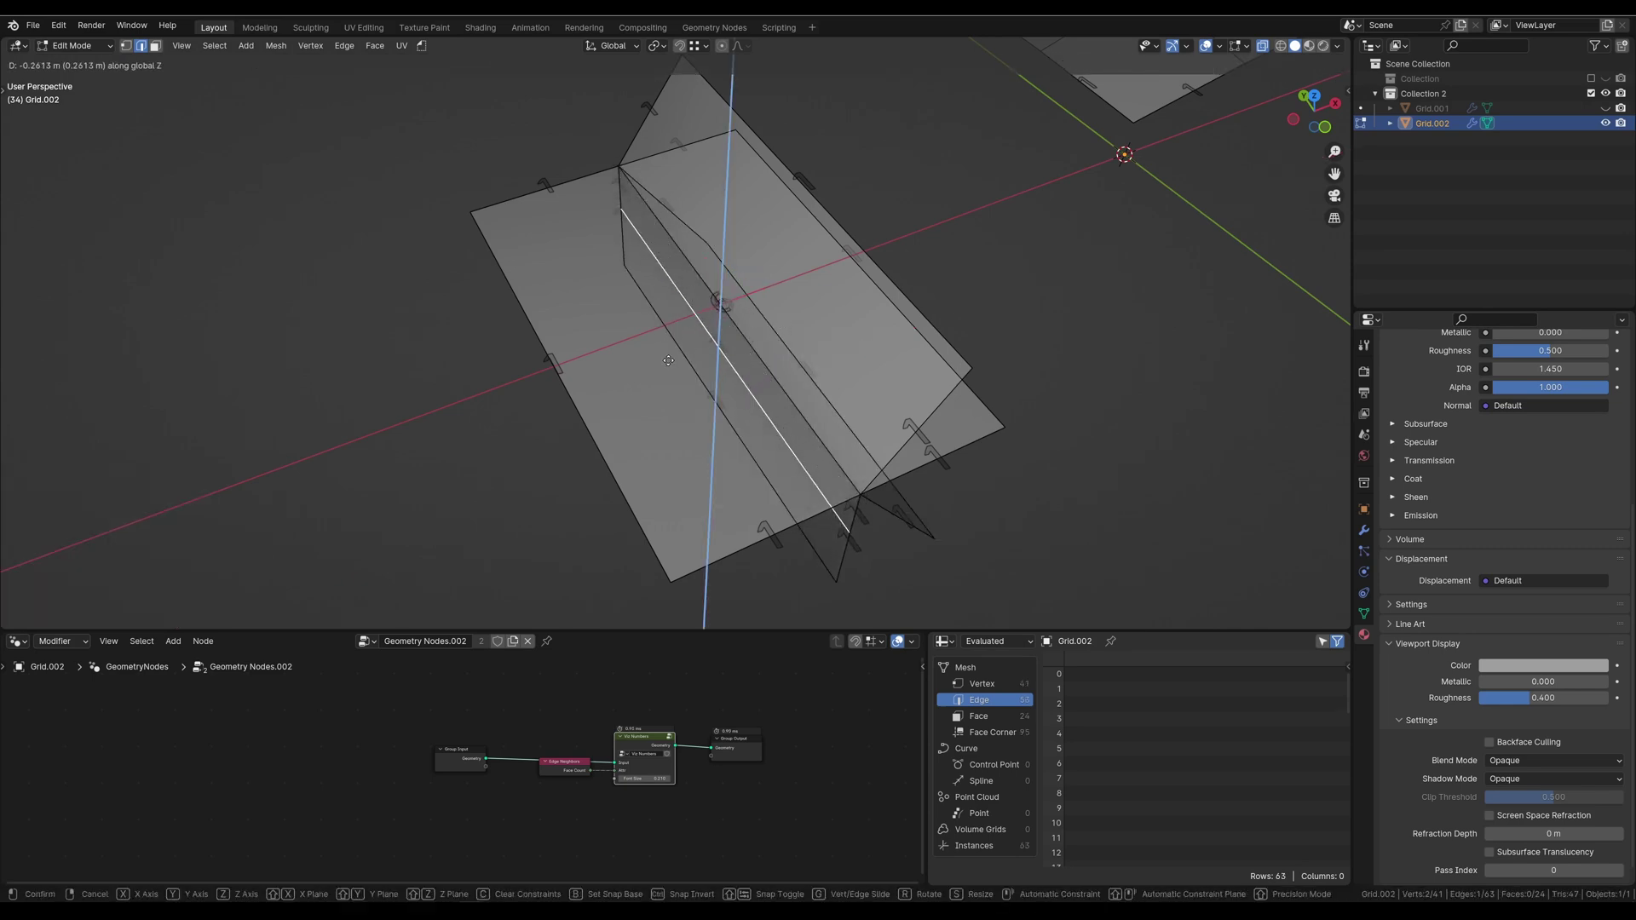
{"action": "key", "text": "x"}
{"action": "left_click", "coordinate": [508, 347]}
{"action": "left_click_drag", "start_coordinate": [509, 347], "coordinate": [647, 302]}
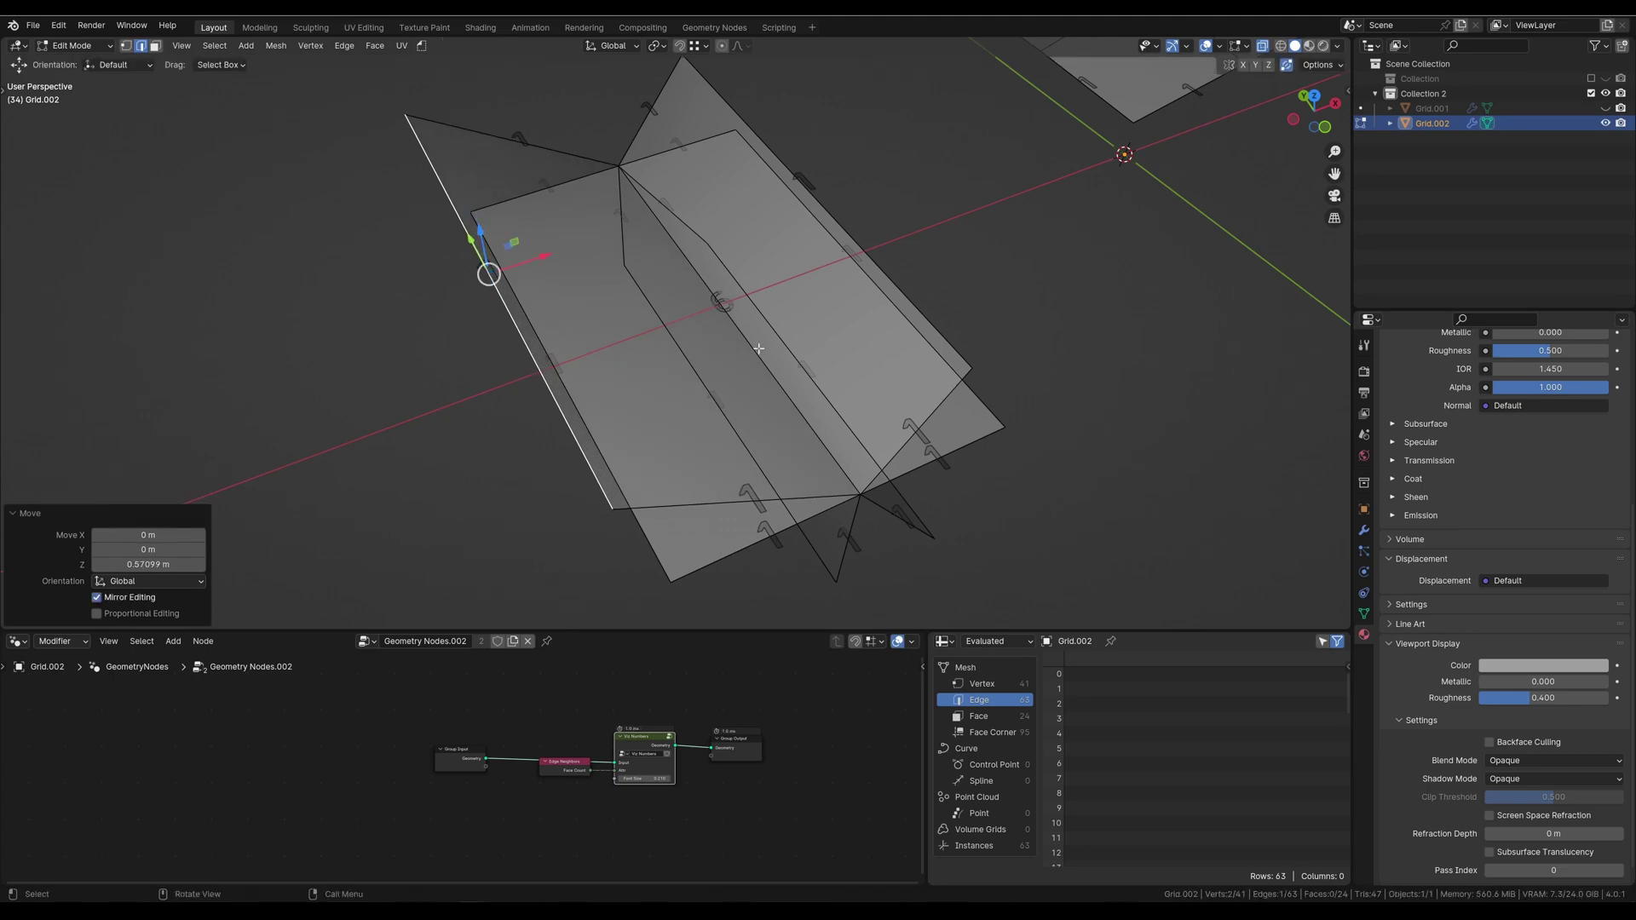
{"action": "middle_click_drag", "start_coordinate": [820, 378], "coordinate": [827, 386]}
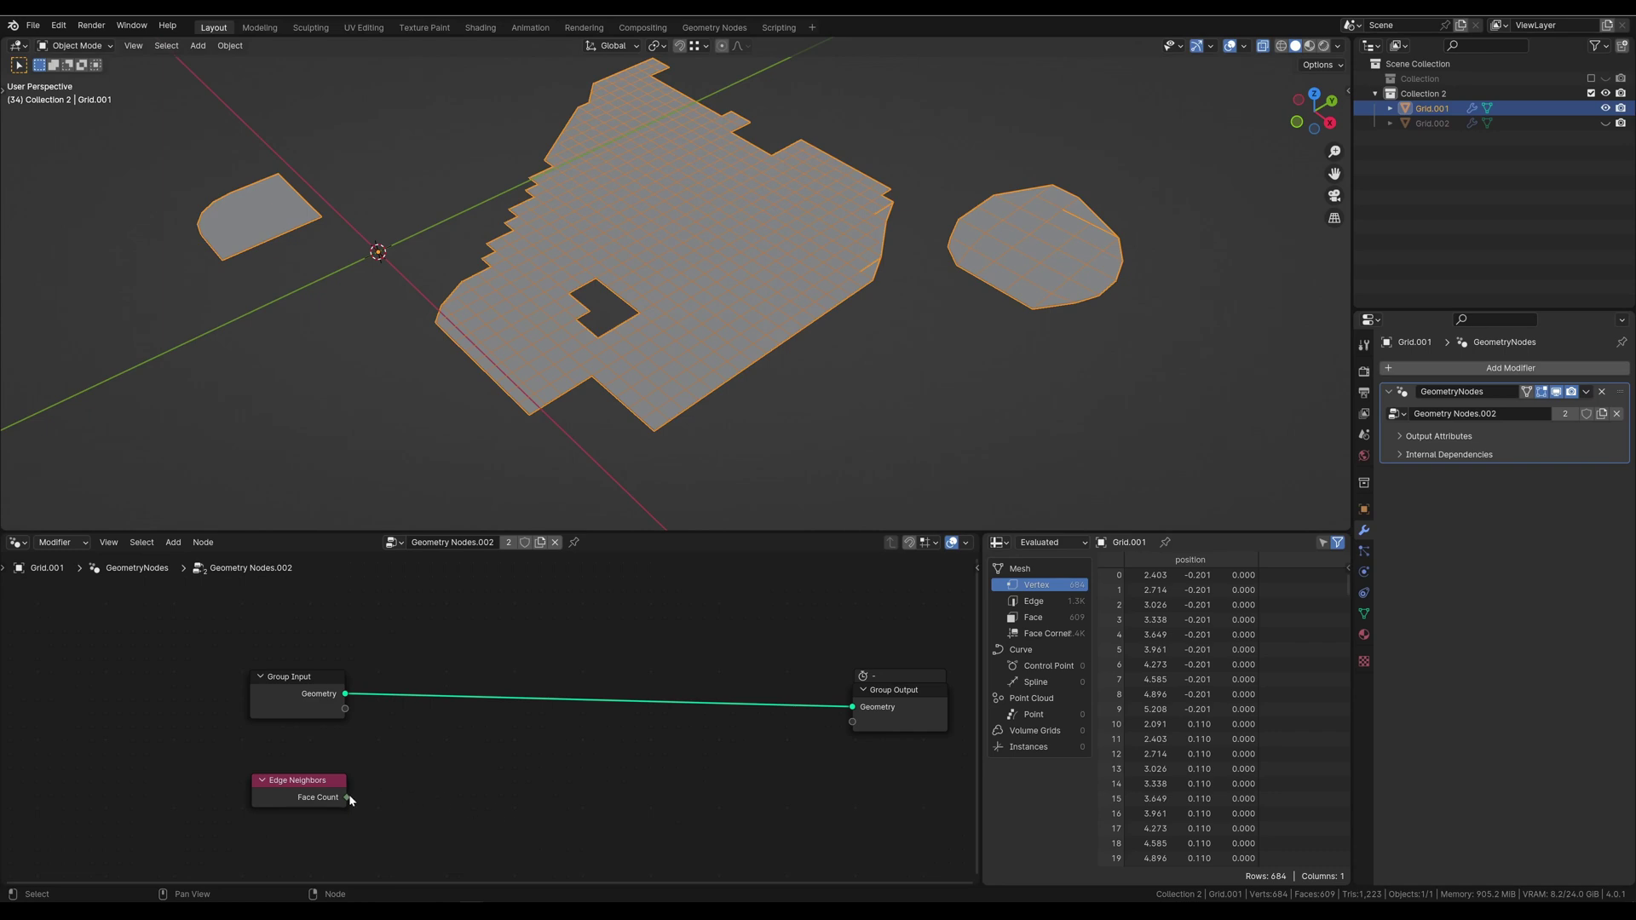
Step: Add an Equal Compare node fed by Face Count with B set to 1
{"action": "left_click_drag", "start_coordinate": [349, 794], "coordinate": [443, 778]}
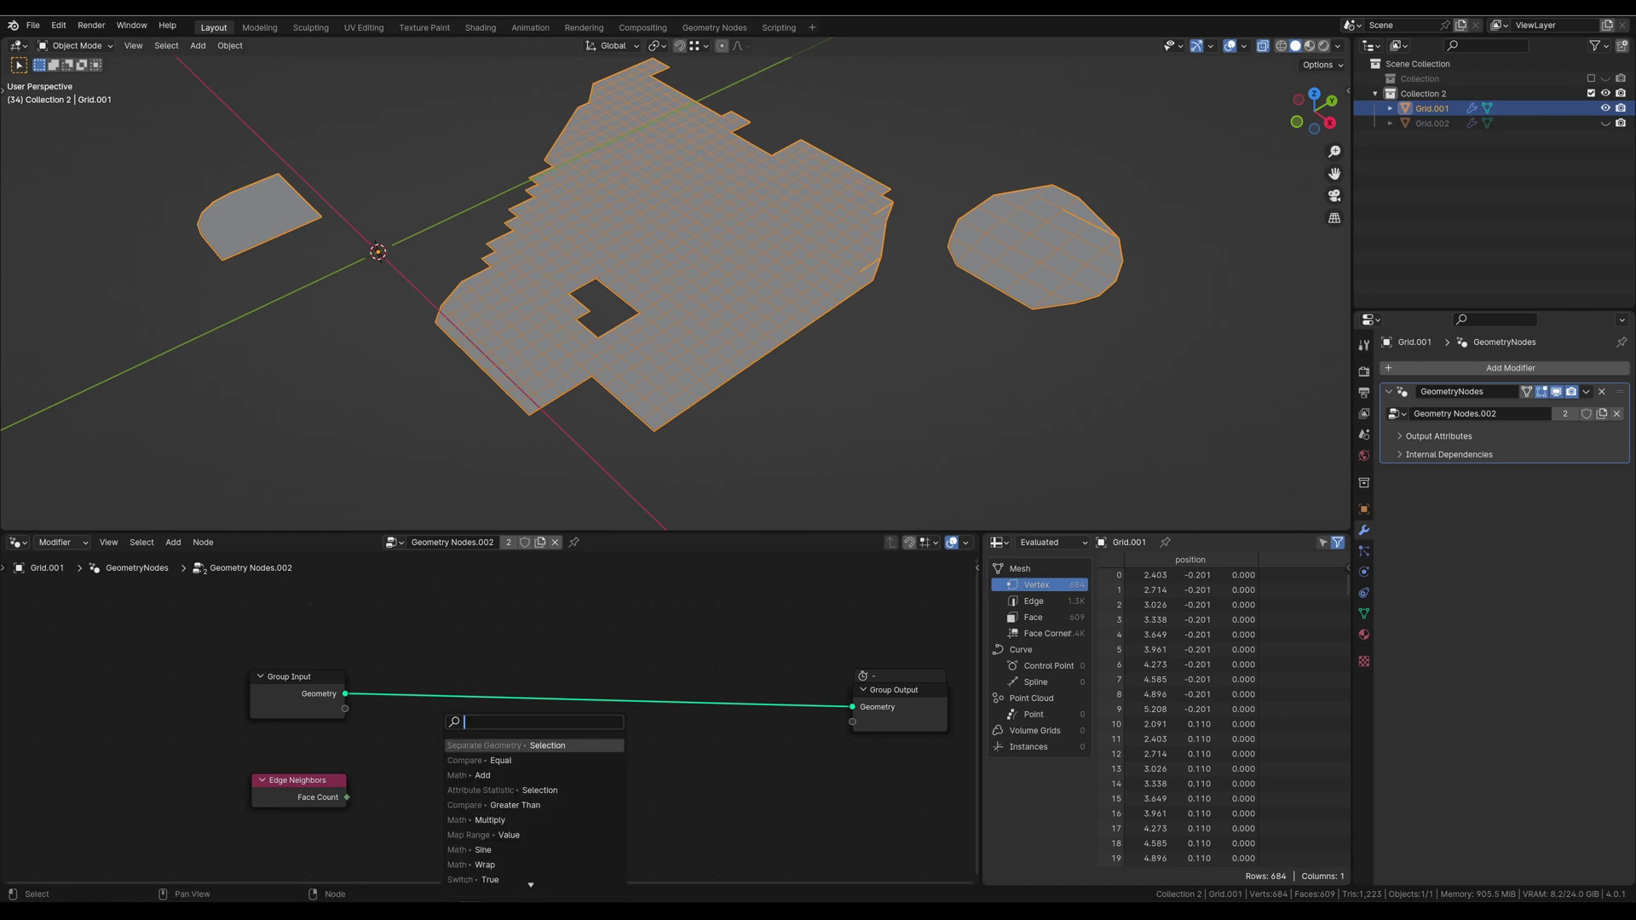
{"action": "type", "text": "comp"}
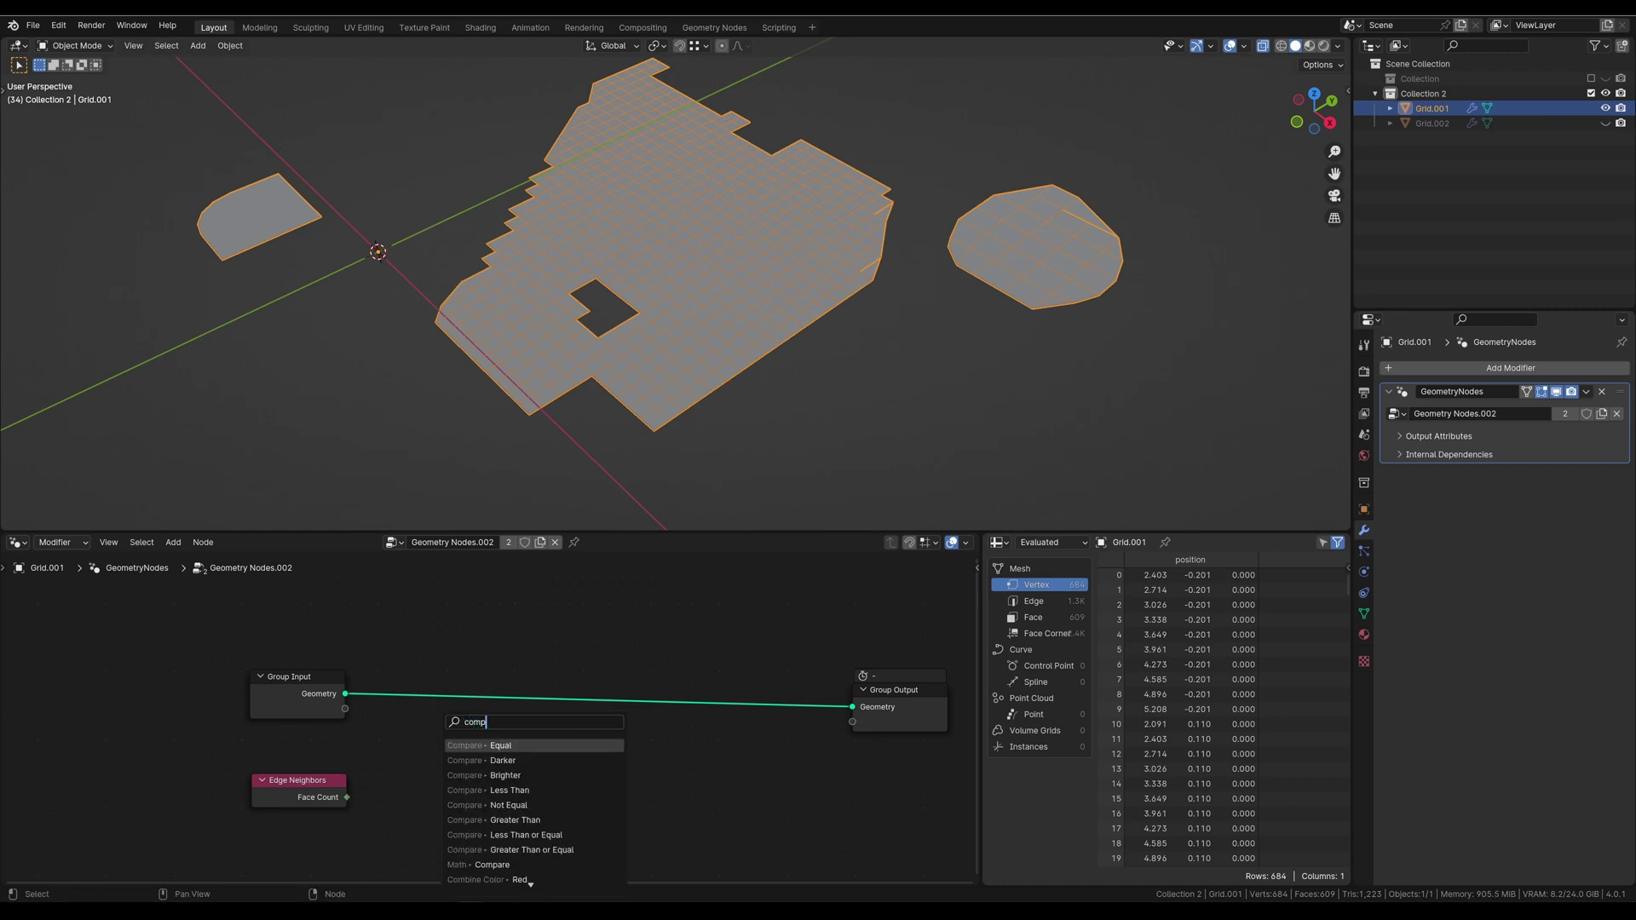
{"action": "type", "text": "a"}
{"action": "left_click", "coordinate": [526, 746]}
{"action": "left_click", "coordinate": [530, 833]}
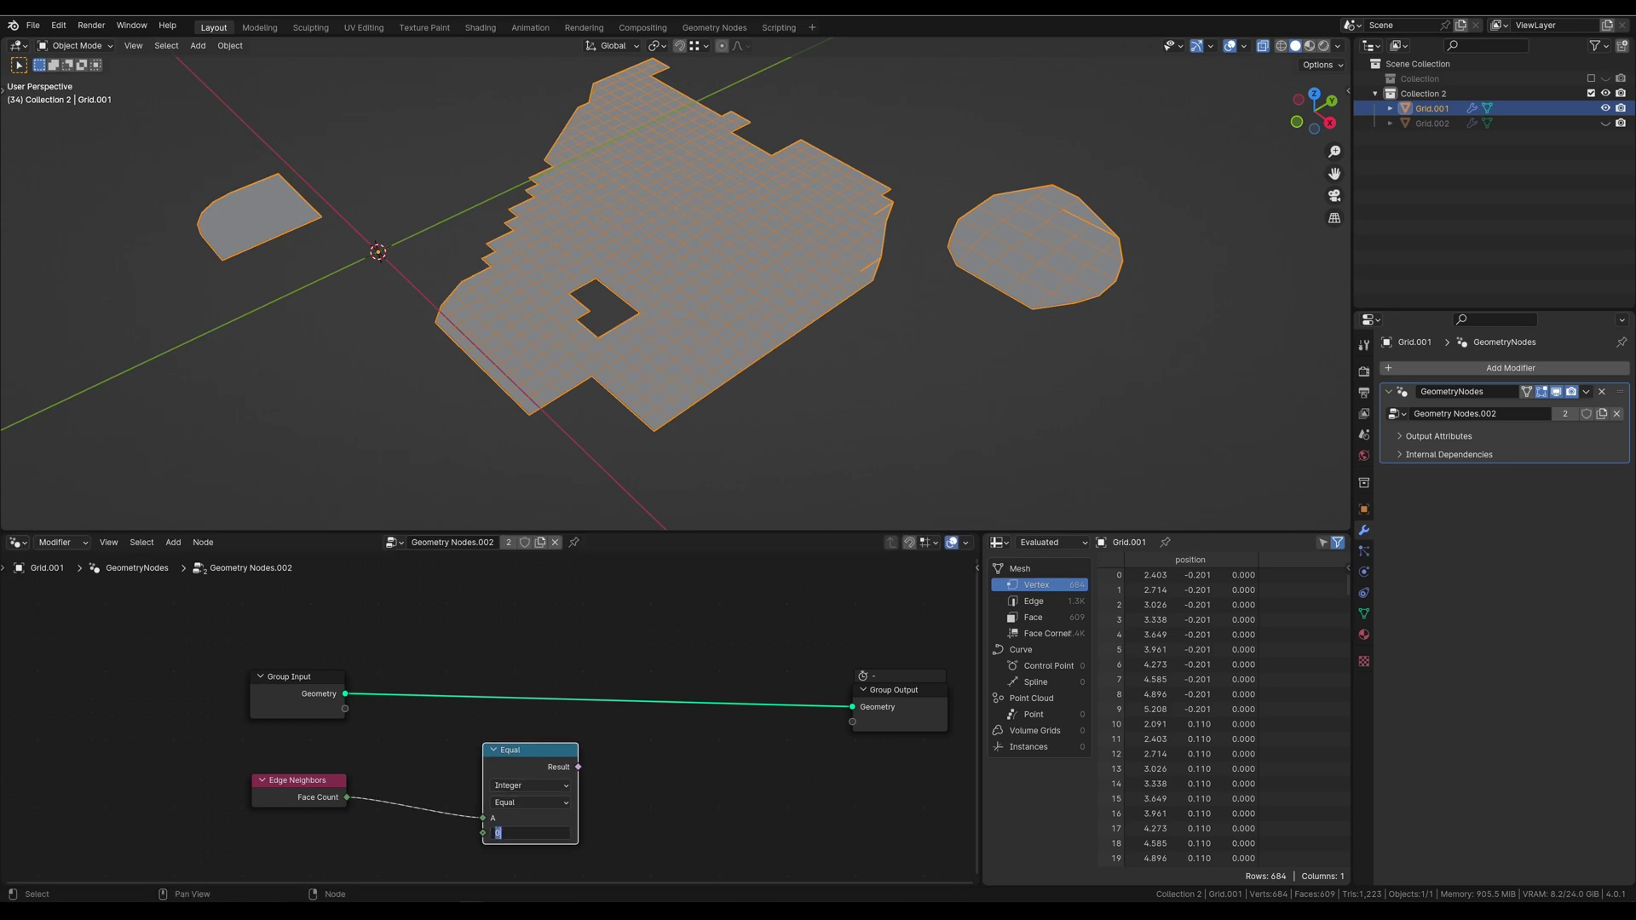
Step: Add a Separate Geometry node in Edge mode, fed by the grid and comparison, to the output
{"action": "left_click_drag", "start_coordinate": [577, 769], "coordinate": [649, 735]}
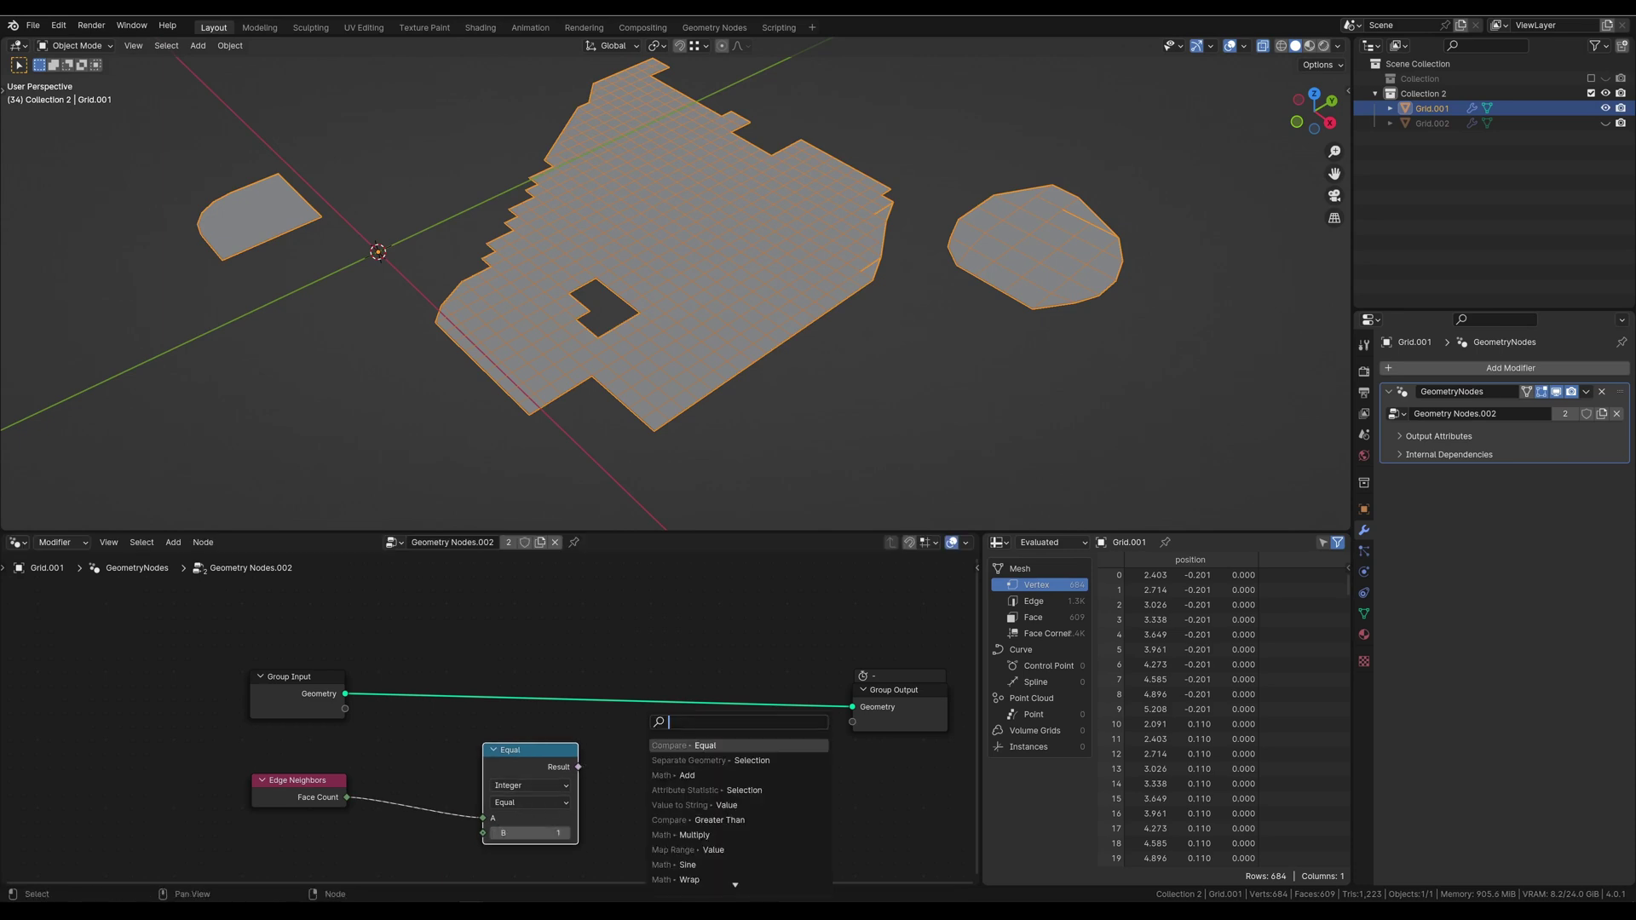
{"action": "type", "text": "se"}
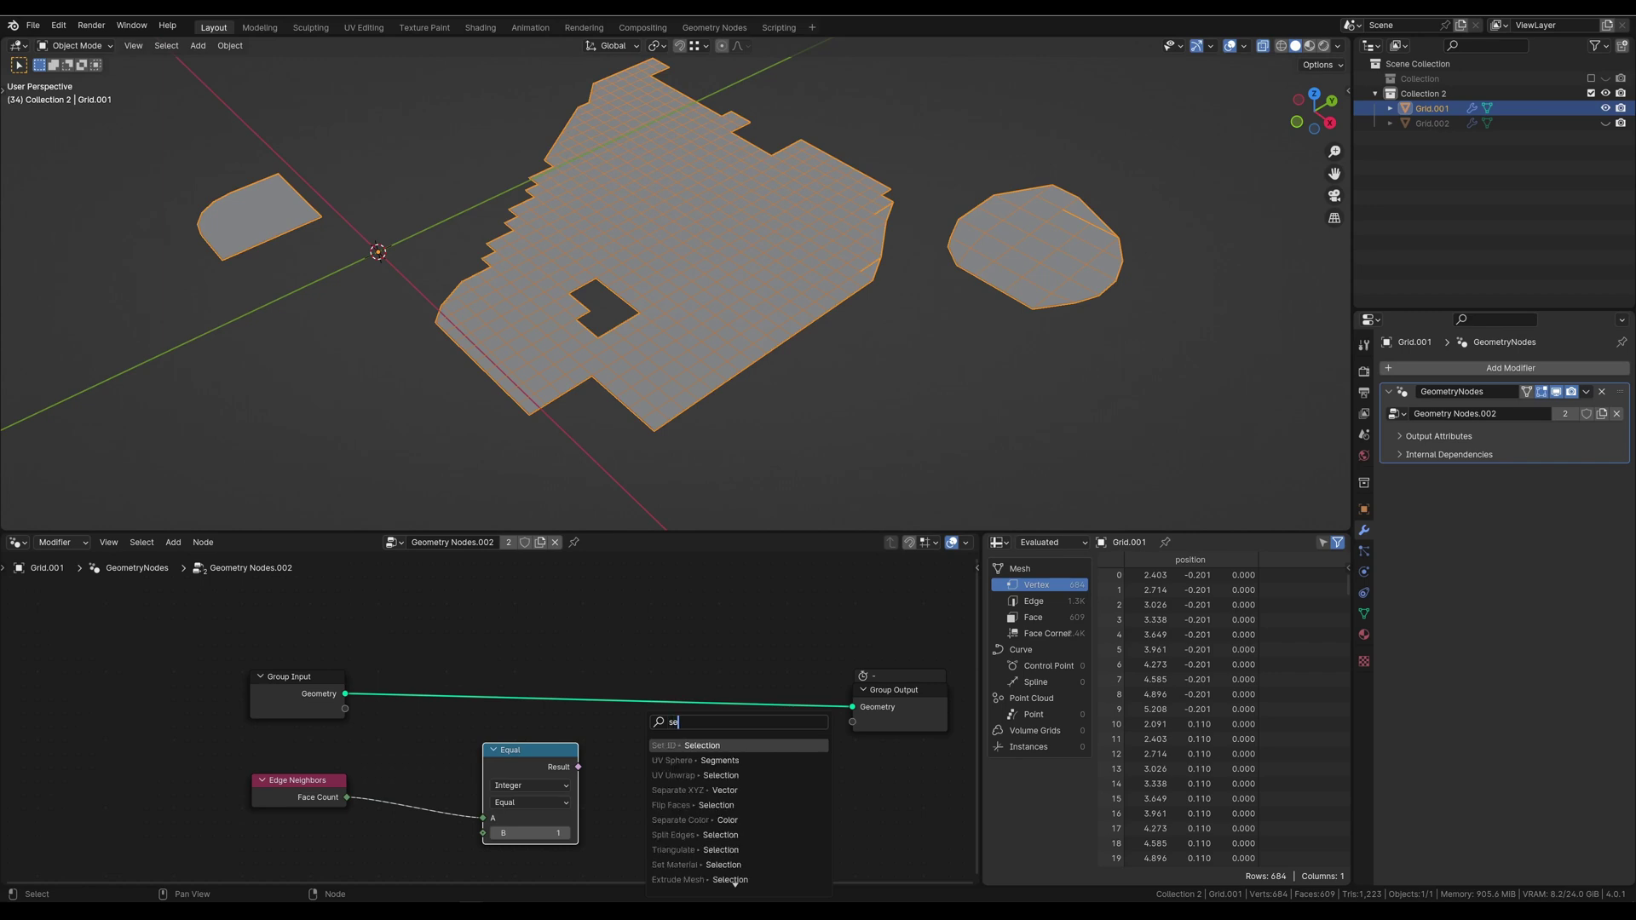
{"action": "type", "text": "p"}
{"action": "key", "text": "Down"}
{"action": "key", "text": "Down"}
{"action": "key", "text": "Return"}
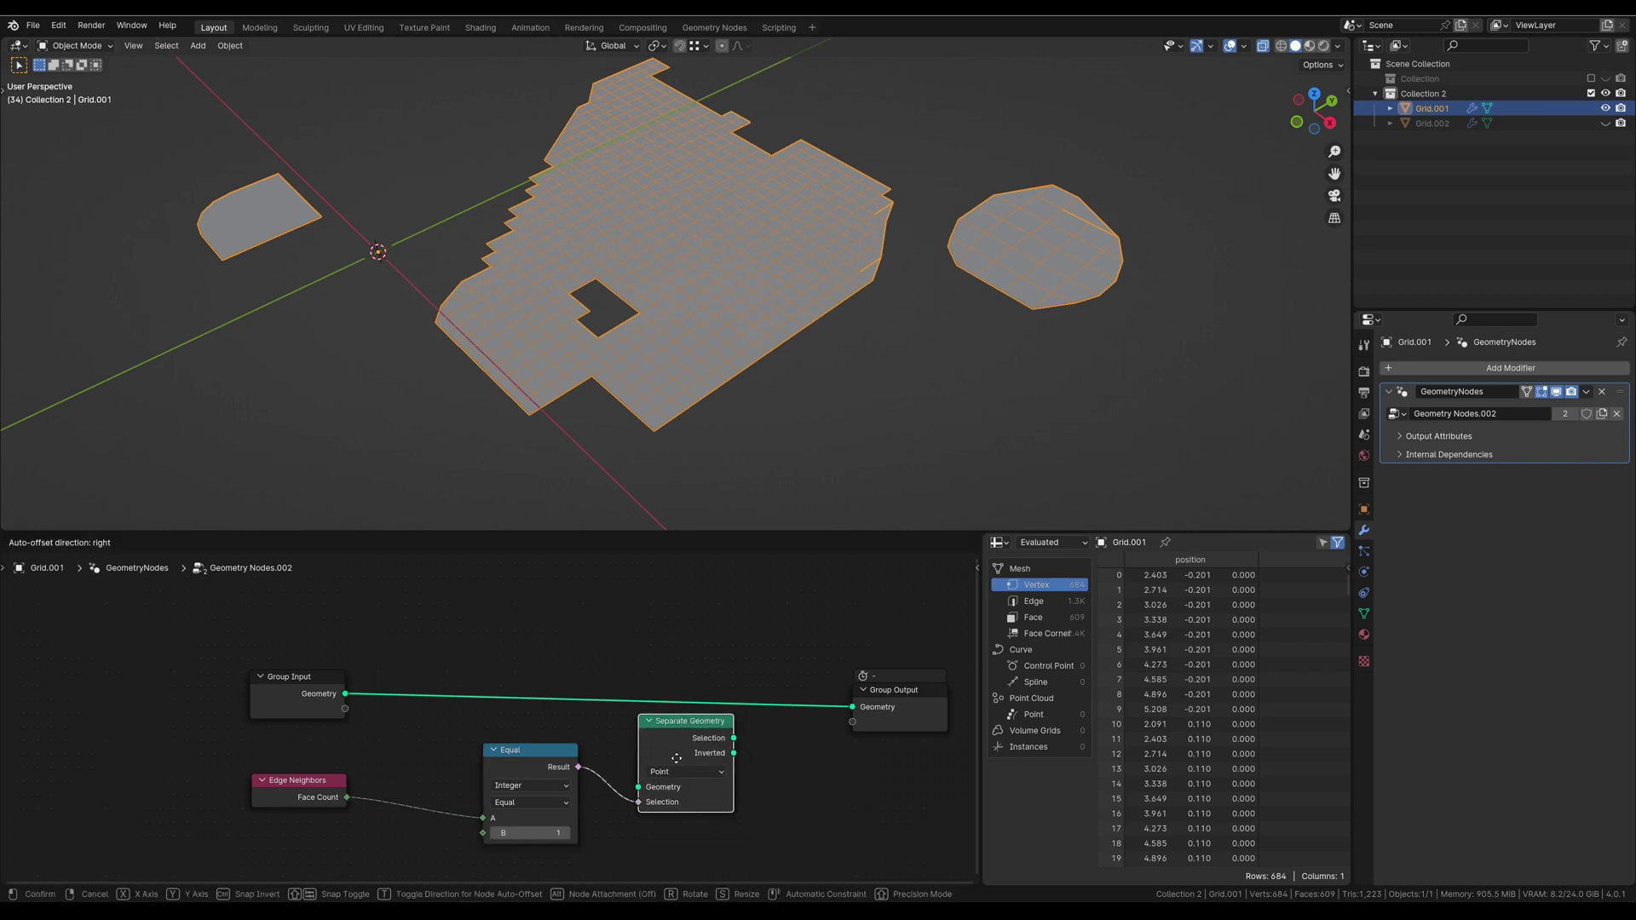
{"action": "left_click", "coordinate": [678, 763]}
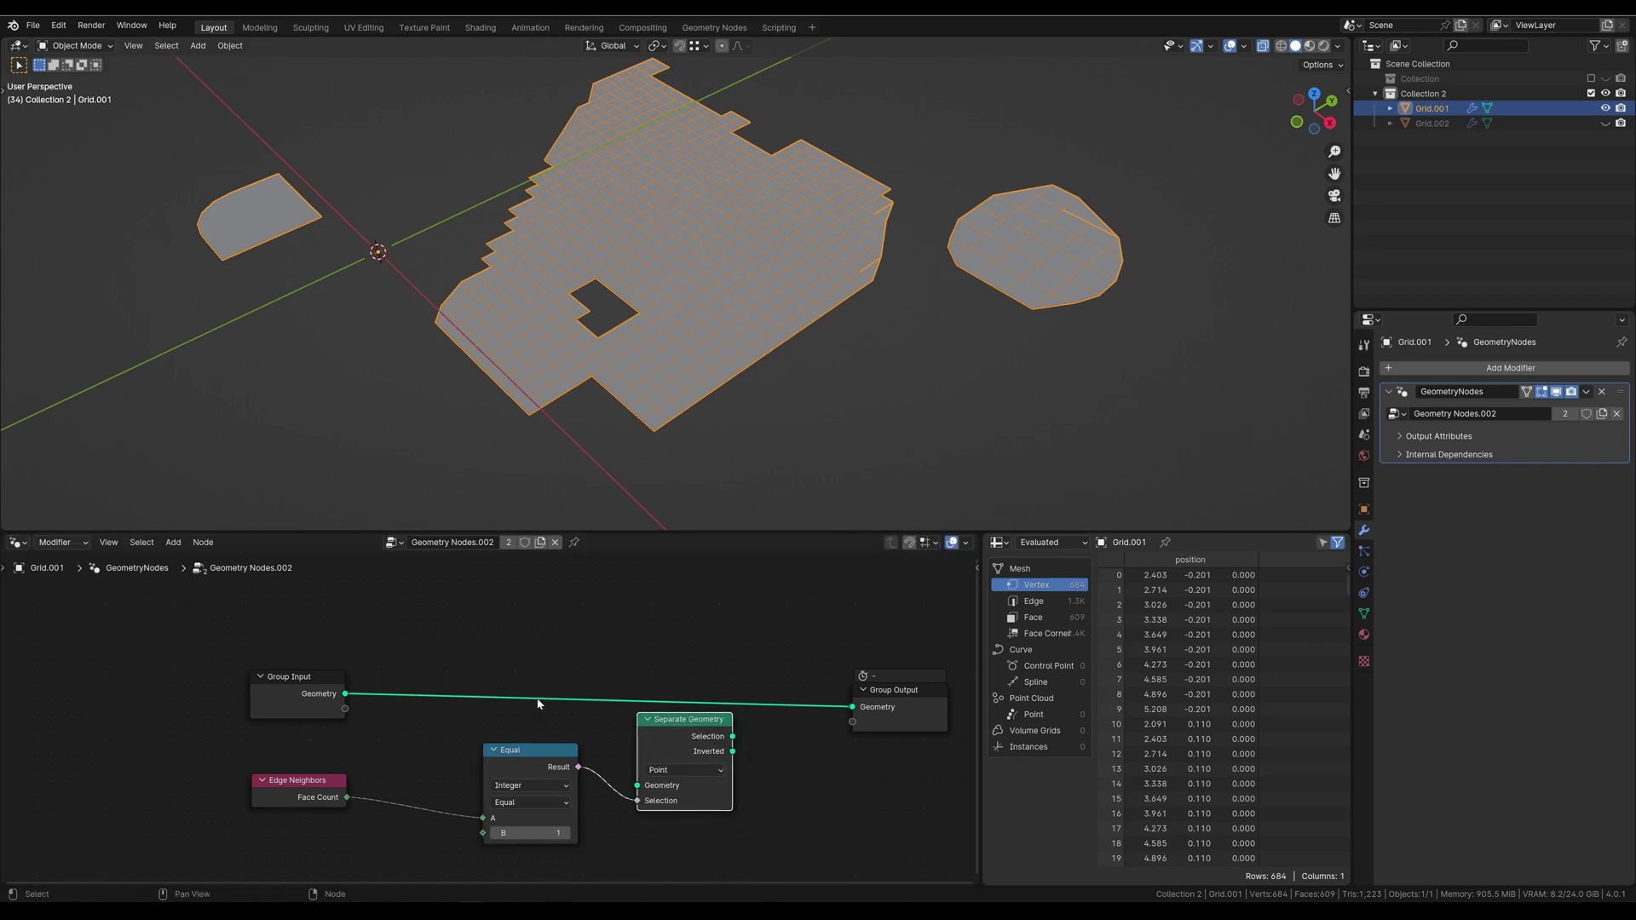
{"action": "left_click_drag", "start_coordinate": [345, 694], "coordinate": [638, 785]}
{"action": "left_click_drag", "start_coordinate": [732, 736], "coordinate": [853, 706]}
{"action": "left_click_drag", "start_coordinate": [683, 730], "coordinate": [687, 692]}
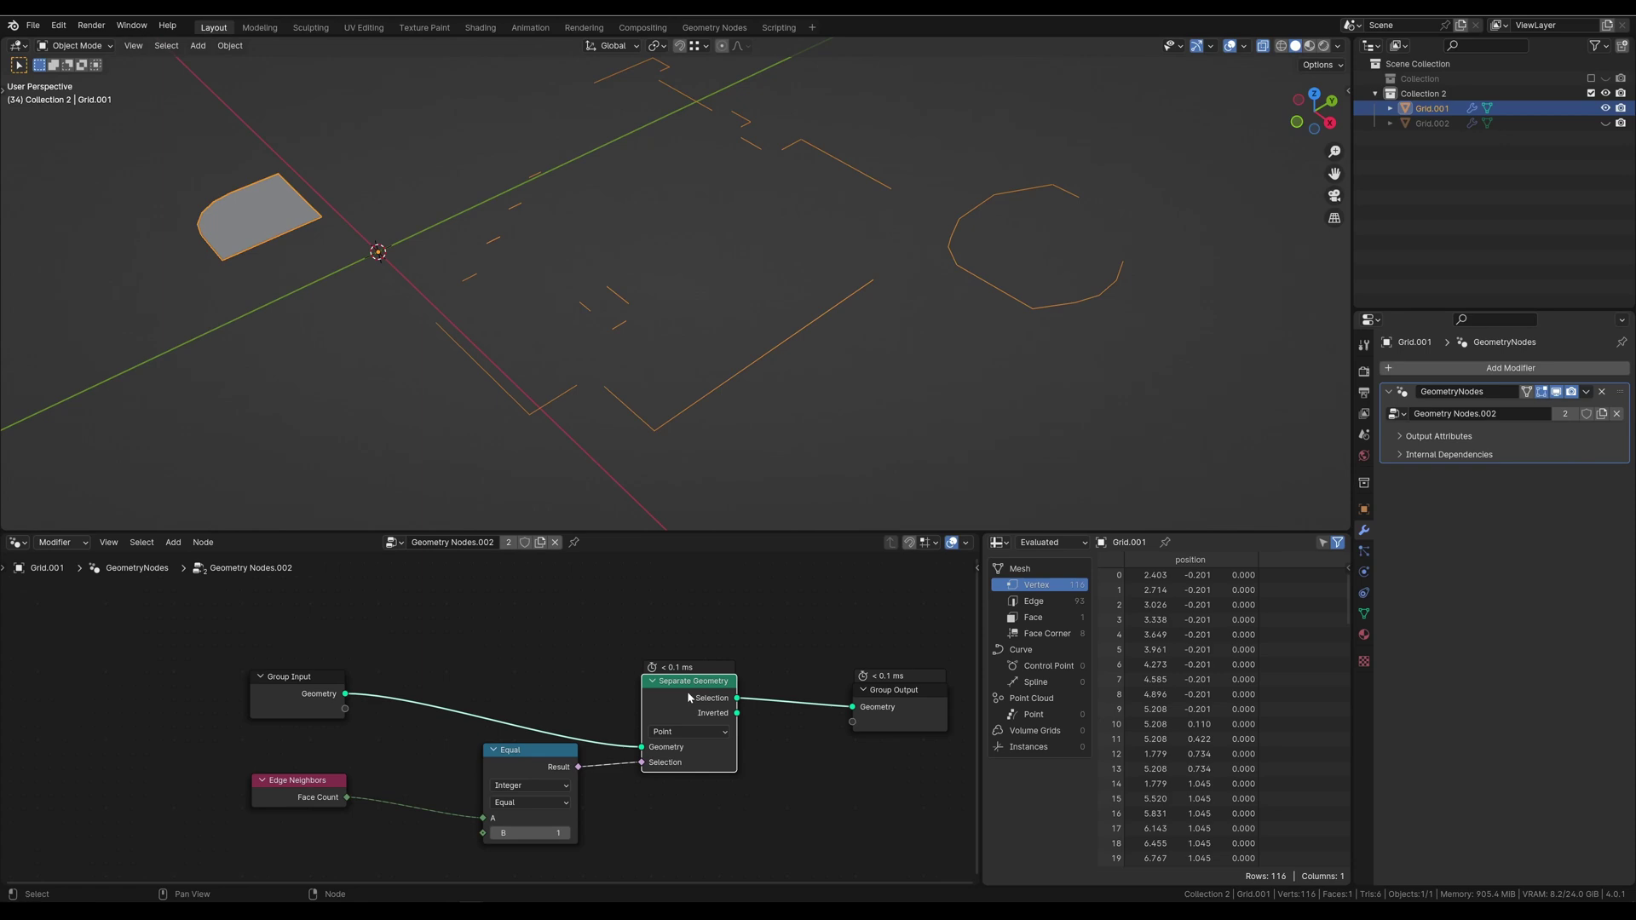
{"action": "left_click", "coordinate": [691, 731]}
{"action": "left_click", "coordinate": [669, 779]}
Step: Toggle the output between the inverted part and boundary edges, then inspect the small face
{"action": "key", "text": "shift"}
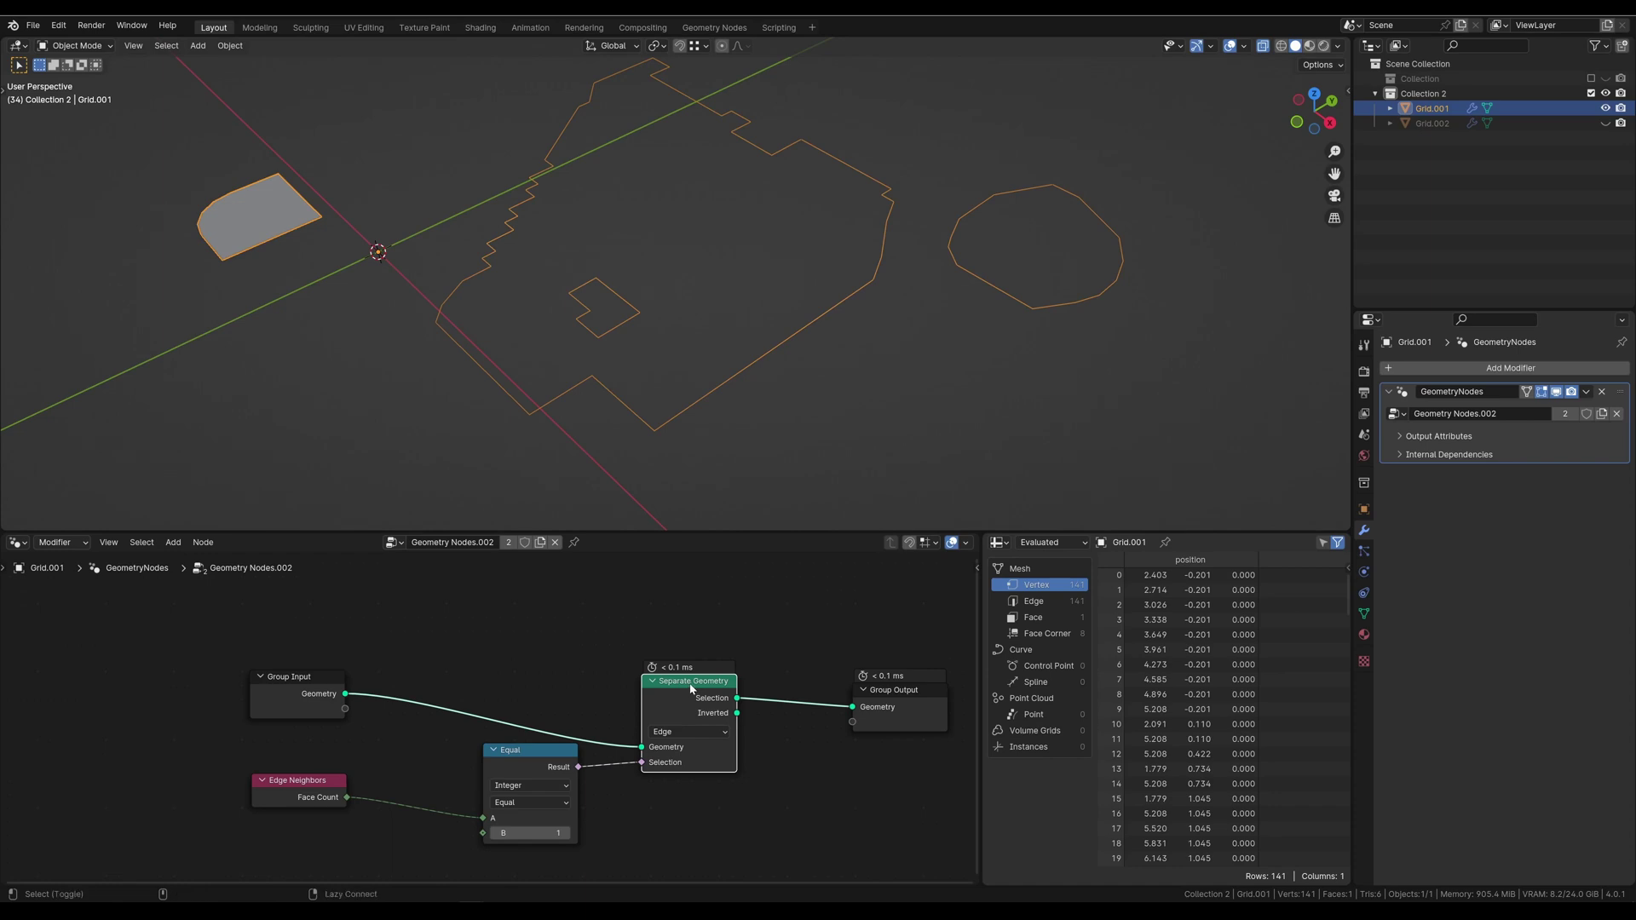
{"action": "key", "text": "alt+s"}
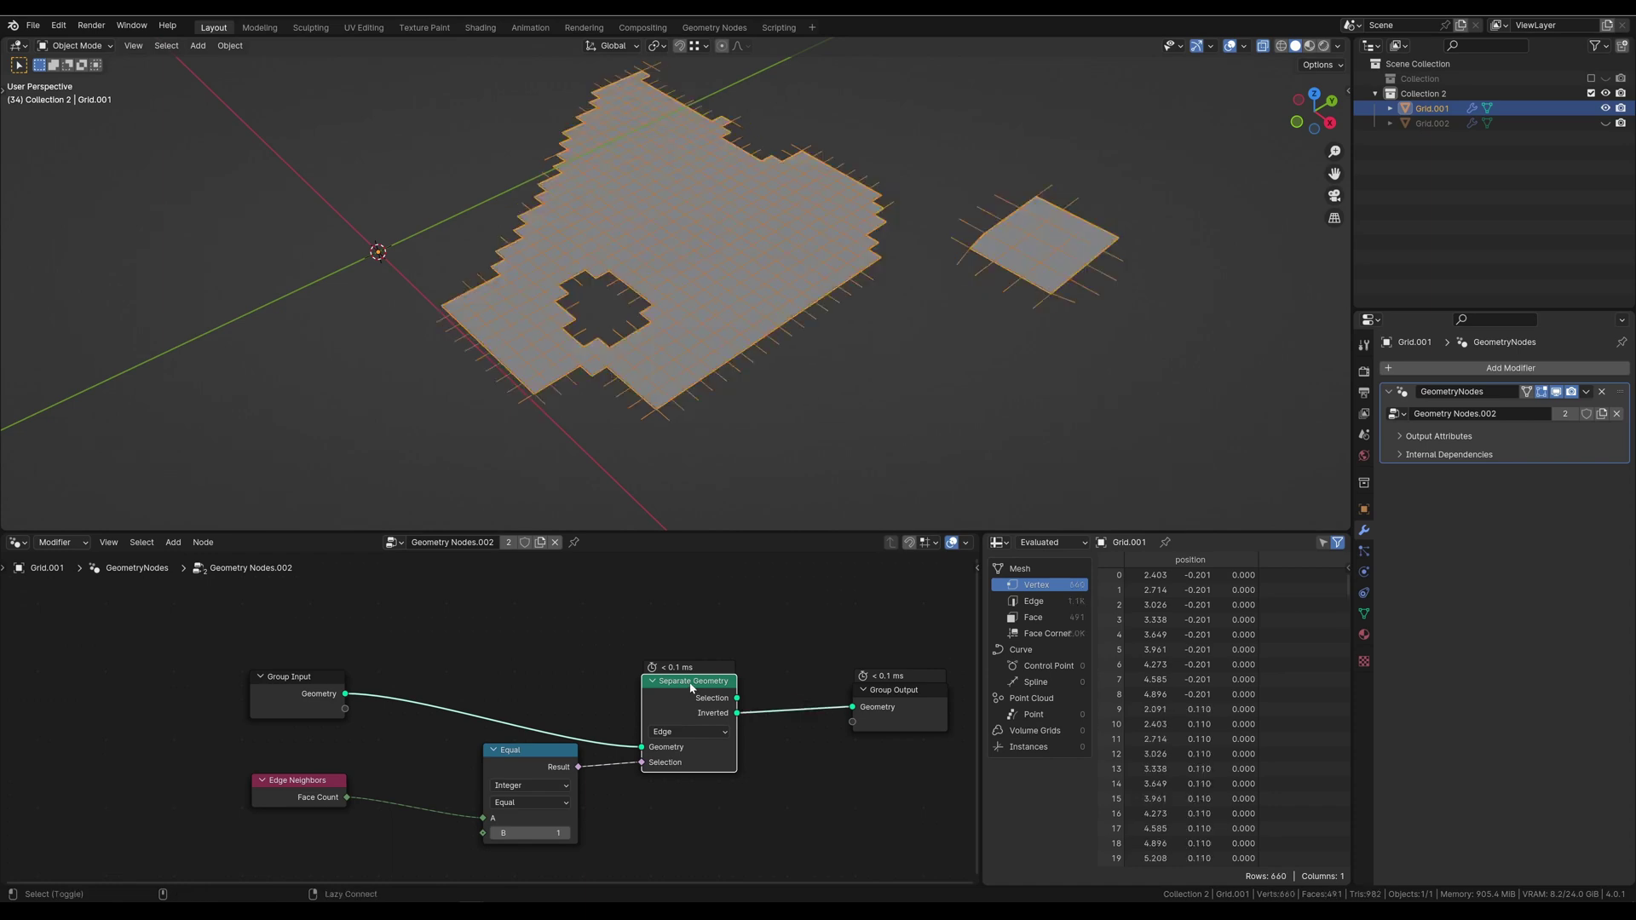
{"action": "key", "text": "alt+s"}
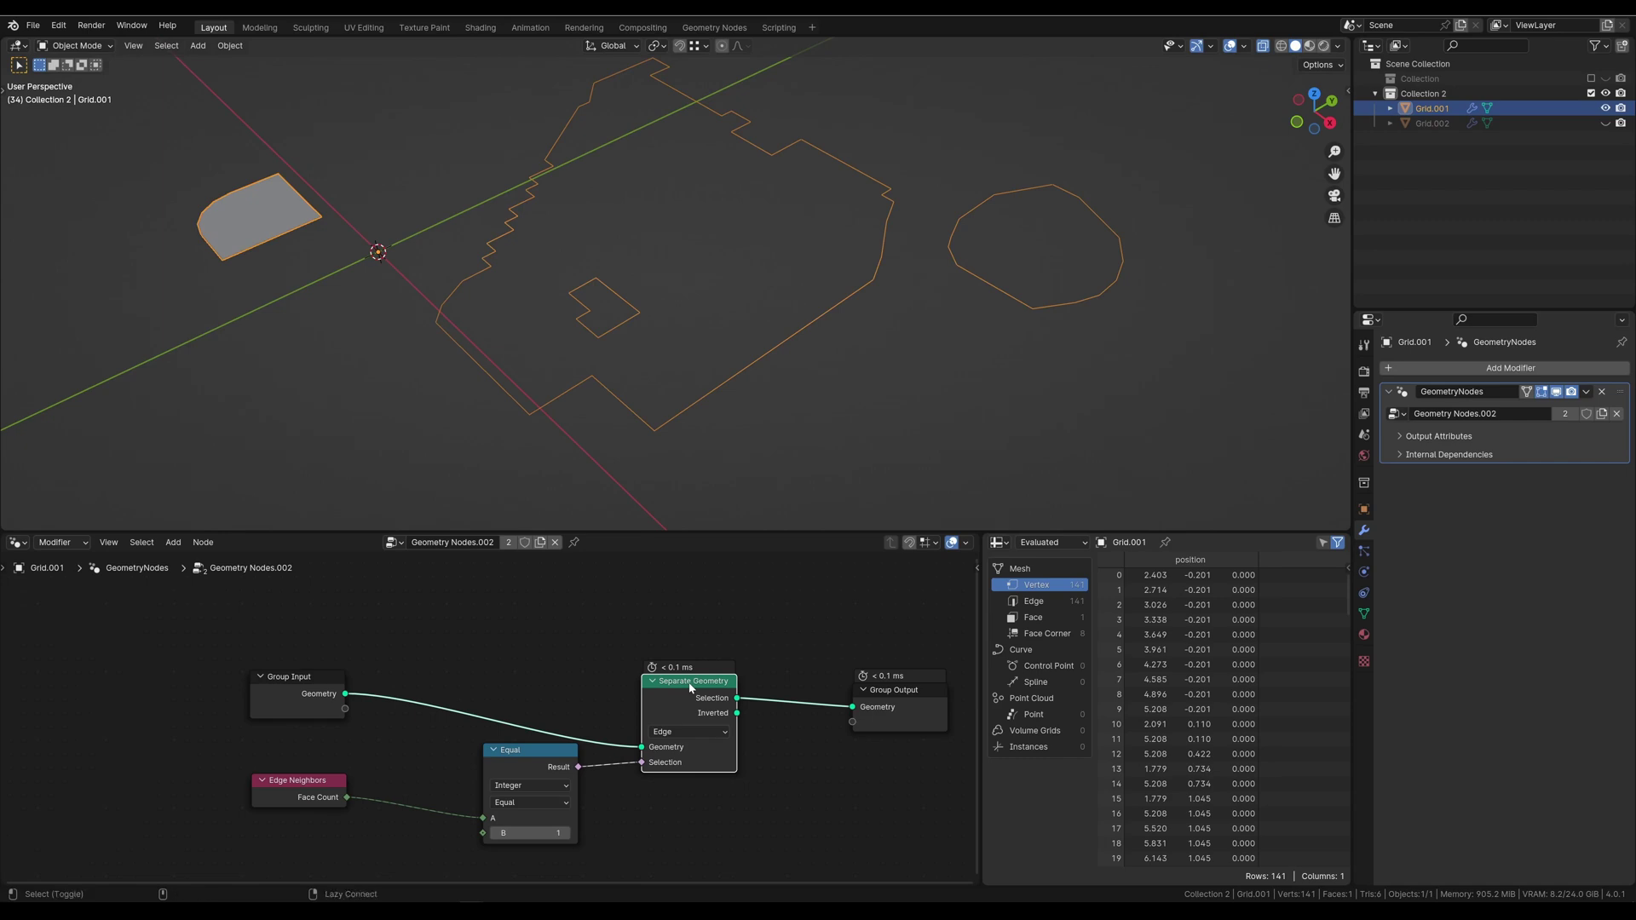
{"action": "key", "text": "alt+s"}
{"action": "key", "text": "alt+s"}
{"action": "middle_click", "coordinate": [249, 227], "text": "alt"}
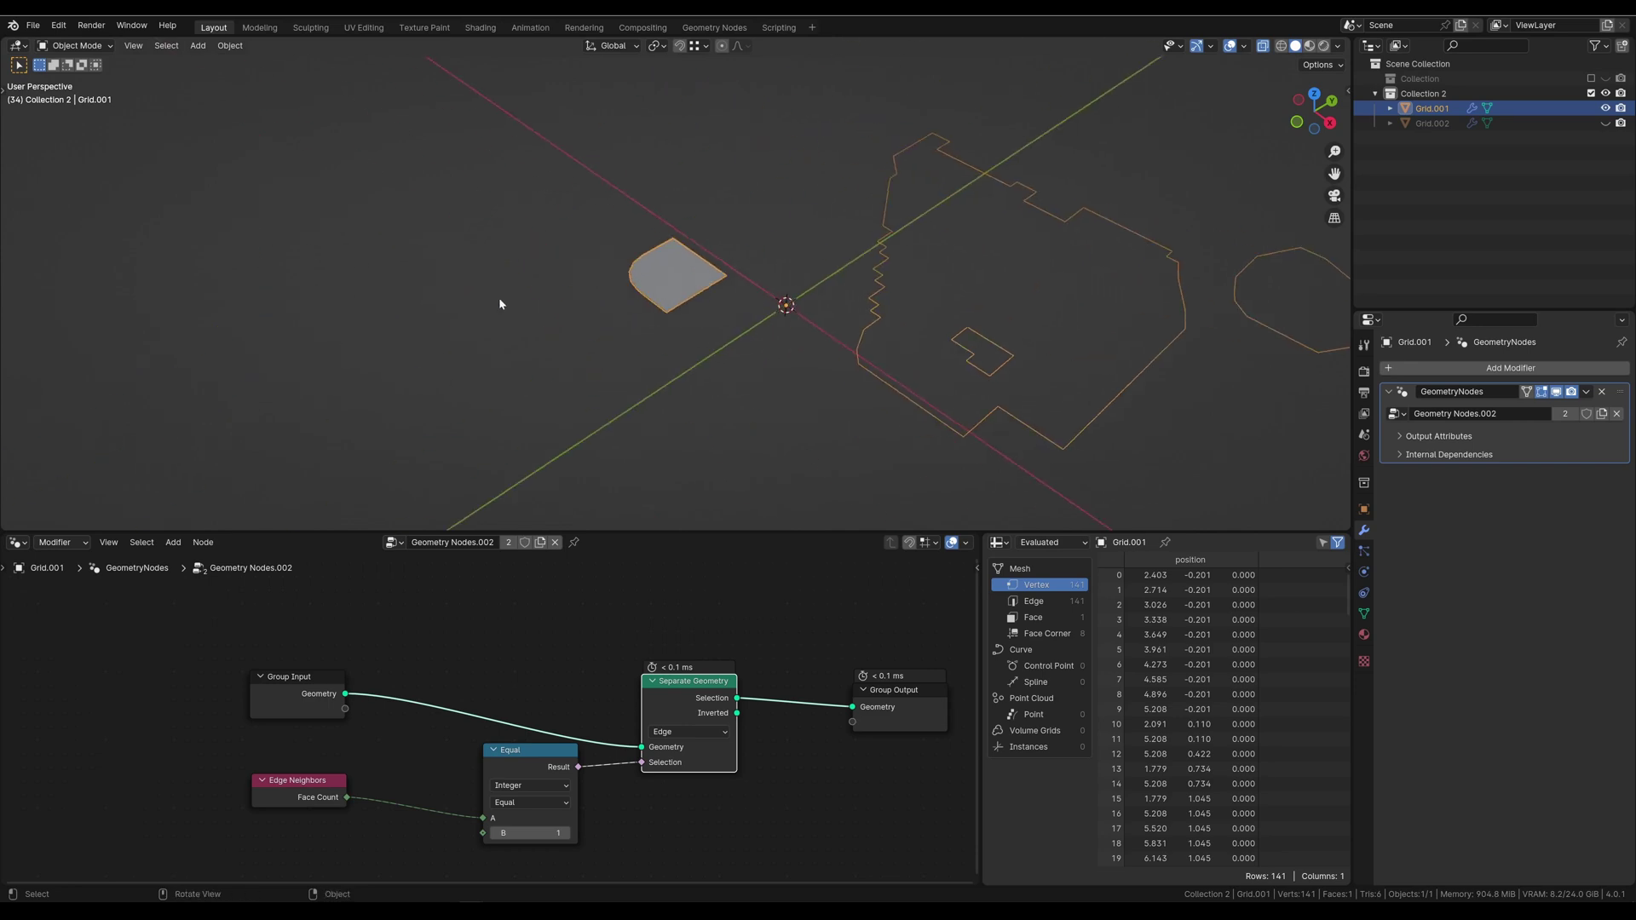
{"action": "scroll", "coordinate": [658, 267], "scroll_direction": "up", "scroll_amount": 1}
{"action": "scroll", "coordinate": [662, 270], "scroll_direction": "up", "scroll_amount": 3}
{"action": "scroll", "coordinate": [662, 269], "scroll_direction": "up", "scroll_amount": 2}
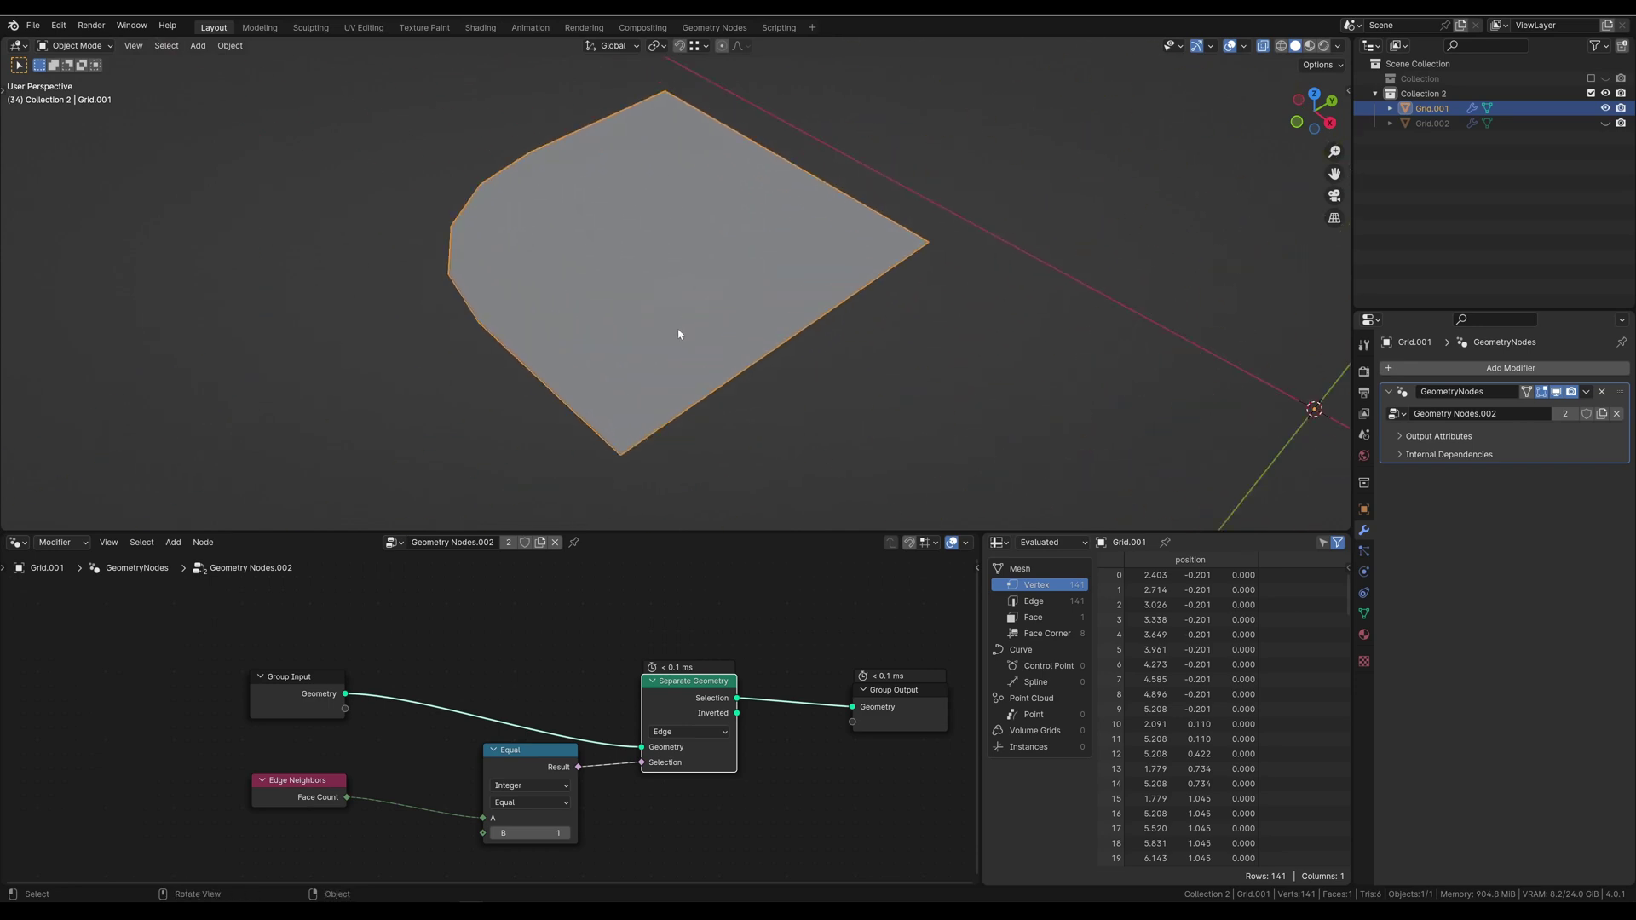
{"action": "middle_click_drag", "start_coordinate": [680, 334], "coordinate": [669, 334]}
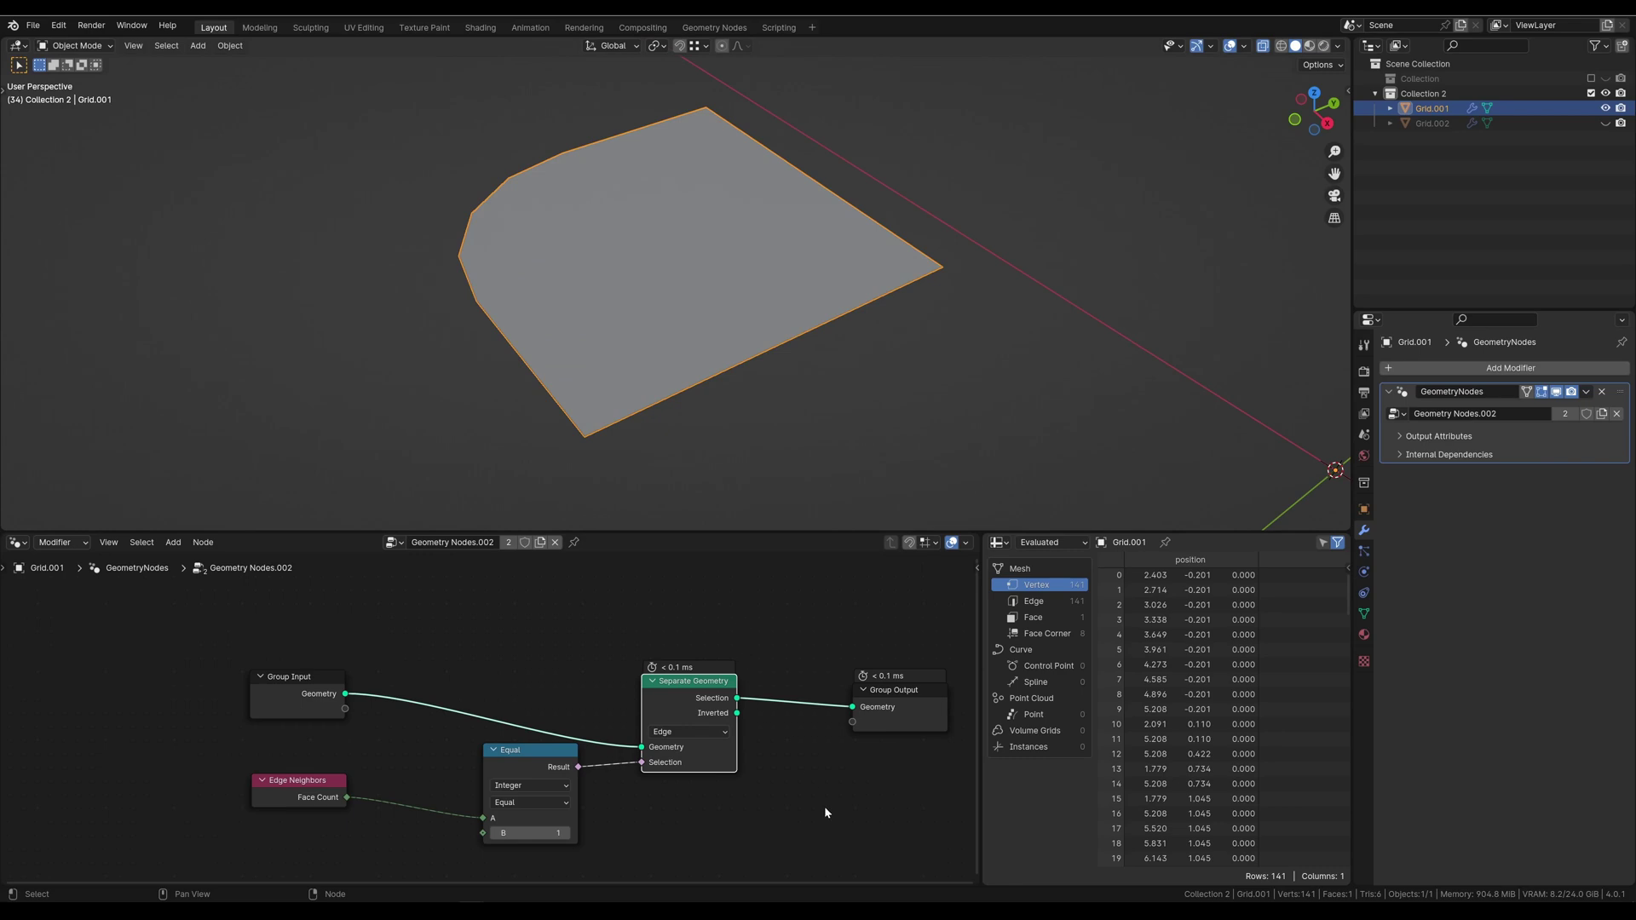
{"action": "scroll", "coordinate": [825, 807], "scroll_direction": "down", "scroll_amount": 2}
{"action": "scroll", "coordinate": [819, 796], "scroll_direction": "down", "scroll_amount": 1}
{"action": "middle_click_drag", "start_coordinate": [818, 796], "coordinate": [626, 714]}
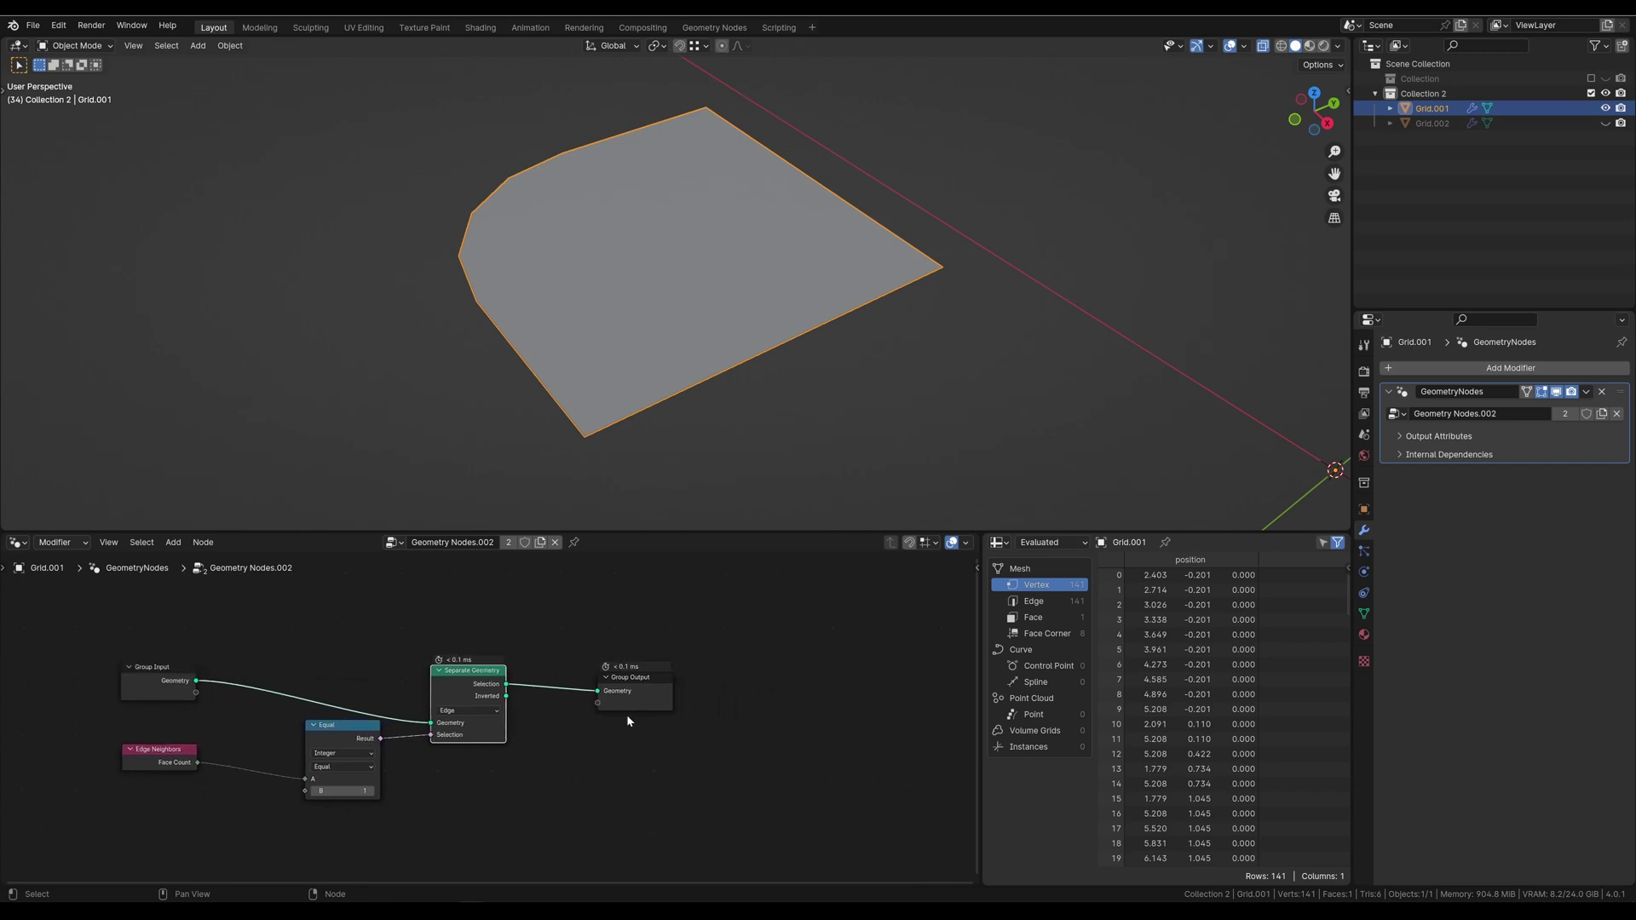
{"action": "left_click_drag", "start_coordinate": [635, 682], "coordinate": [887, 682]}
{"action": "scroll", "coordinate": [545, 719], "scroll_direction": "up", "scroll_amount": 1}
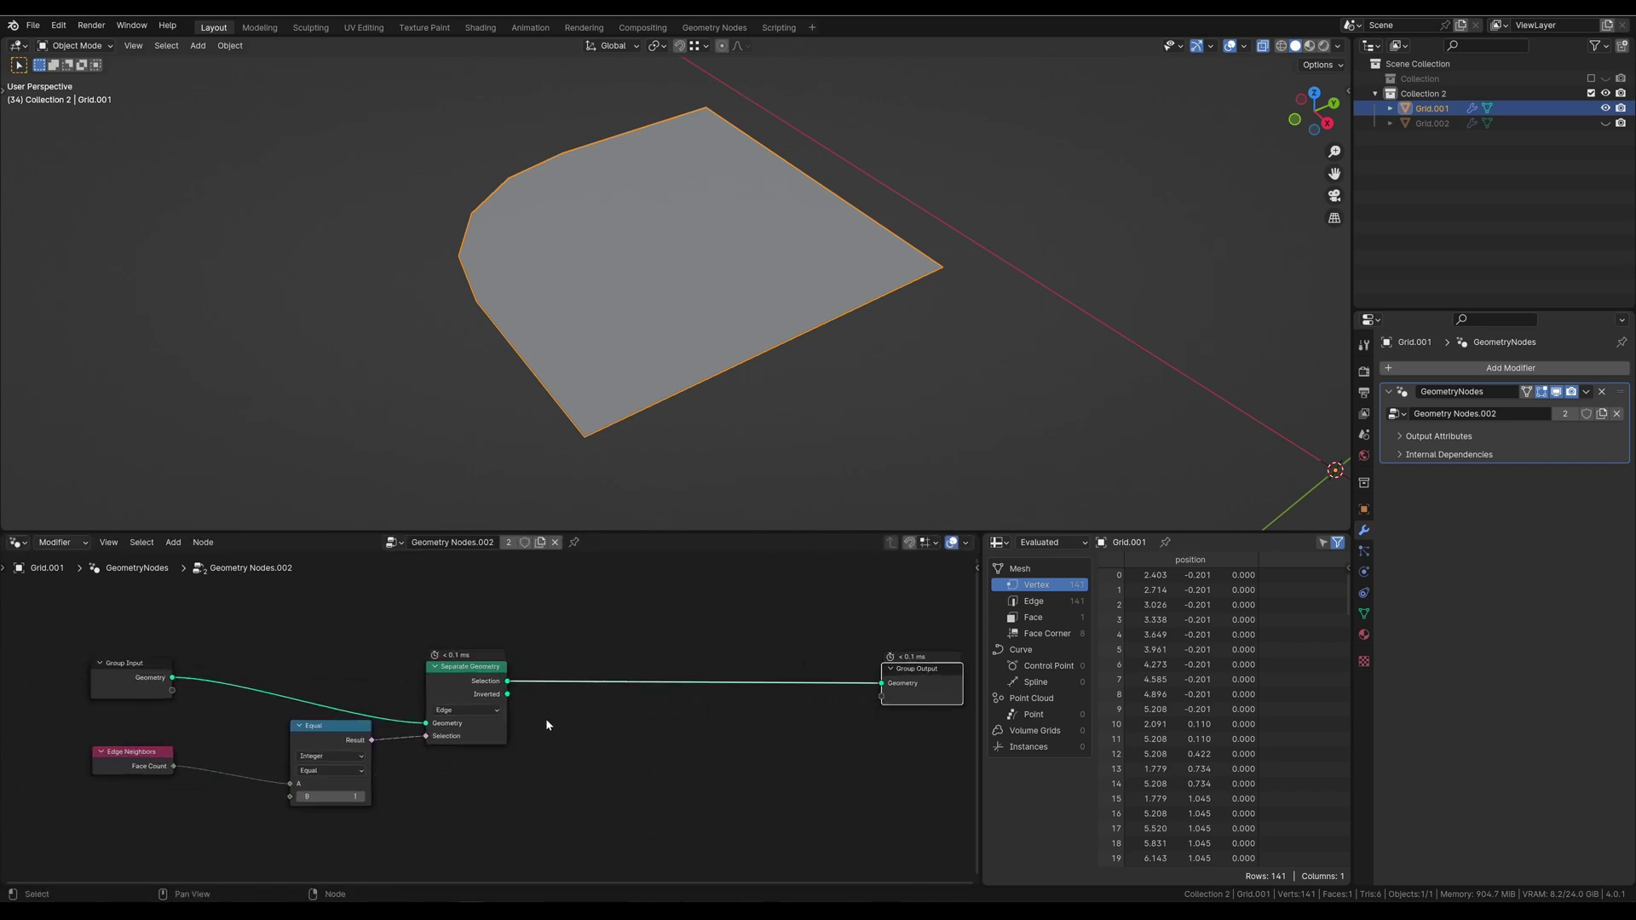
{"action": "scroll", "coordinate": [545, 718], "scroll_direction": "up", "scroll_amount": 3}
{"action": "scroll", "coordinate": [548, 724], "scroll_direction": "down", "scroll_amount": 1}
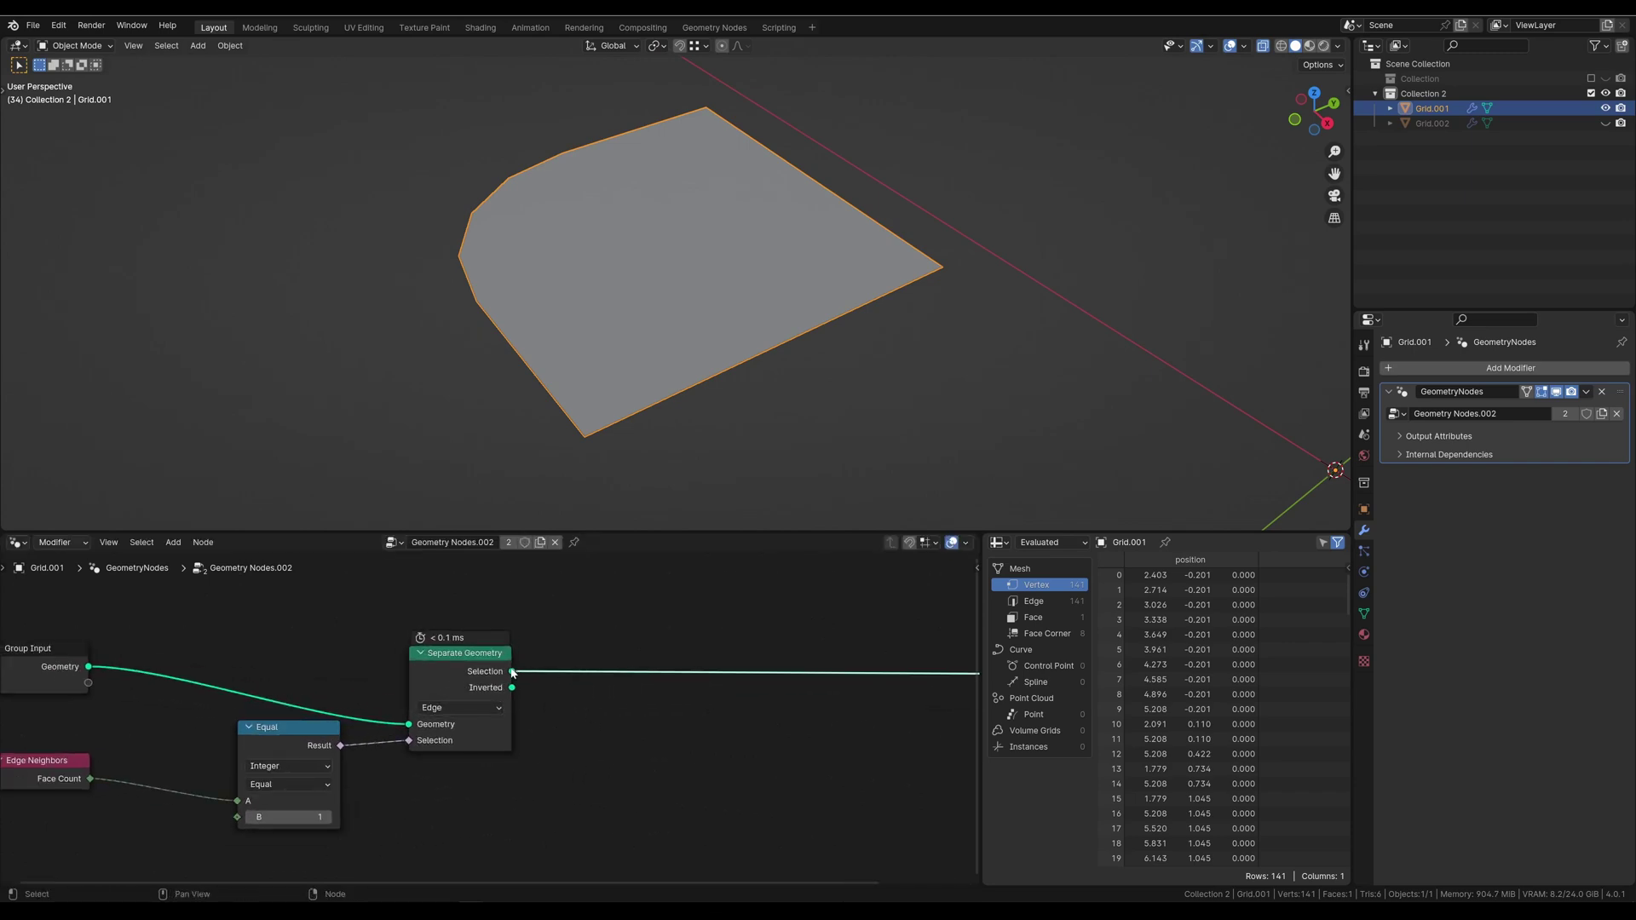
Step: Add a Delete Geometry node set to Face domain with Only Faces mode
{"action": "left_click_drag", "start_coordinate": [512, 671], "coordinate": [700, 626]}
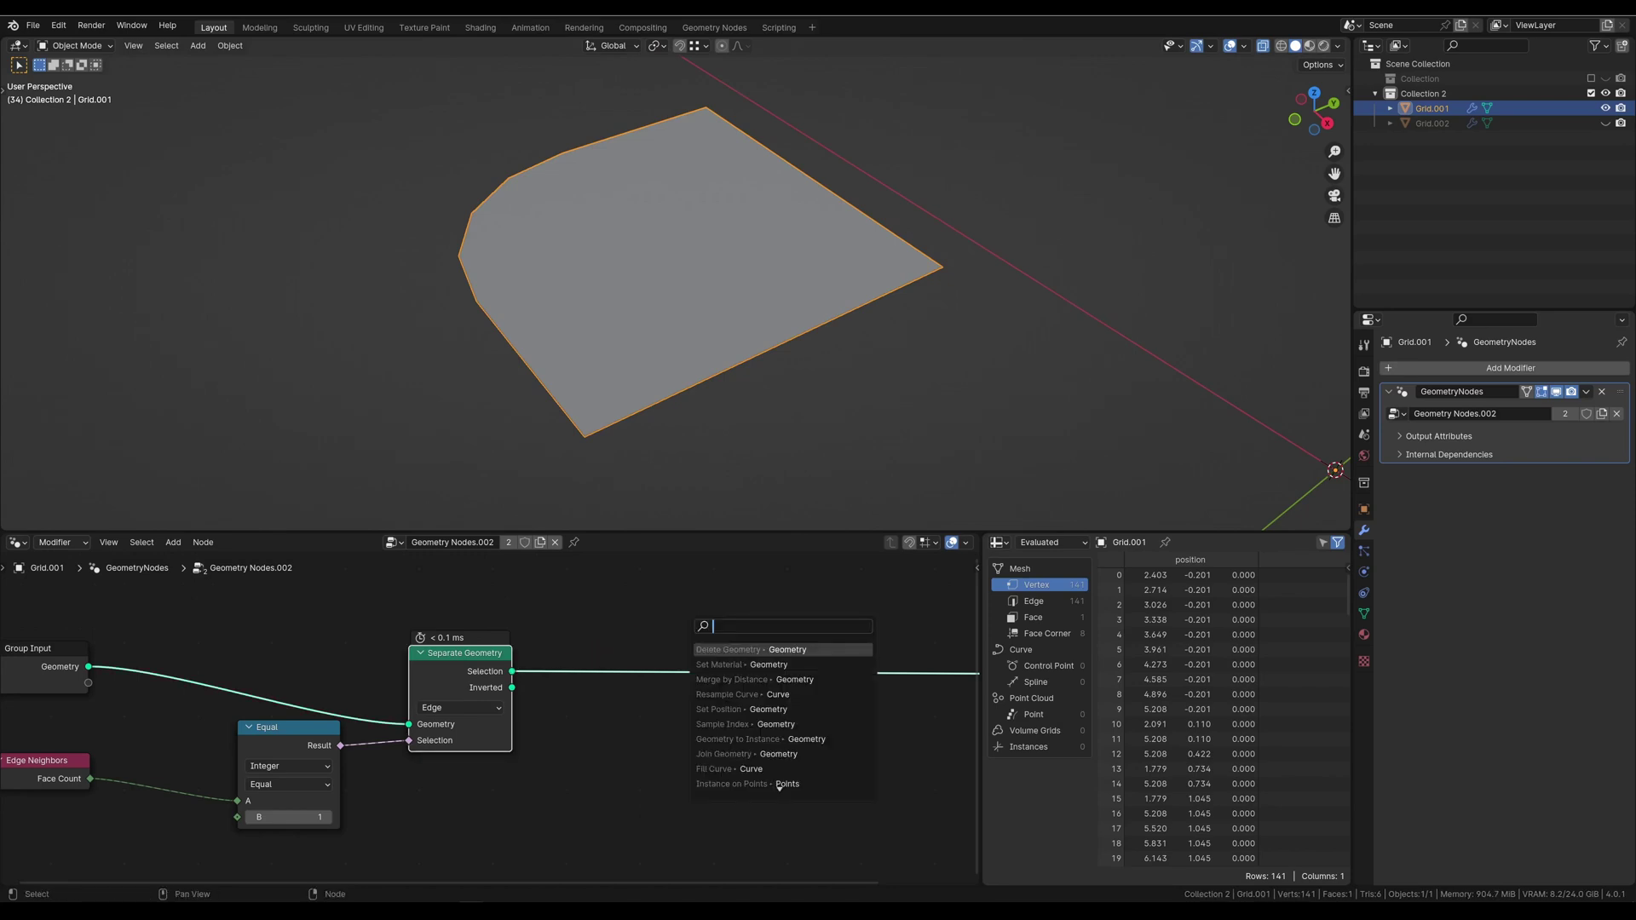
{"action": "type", "text": "del"}
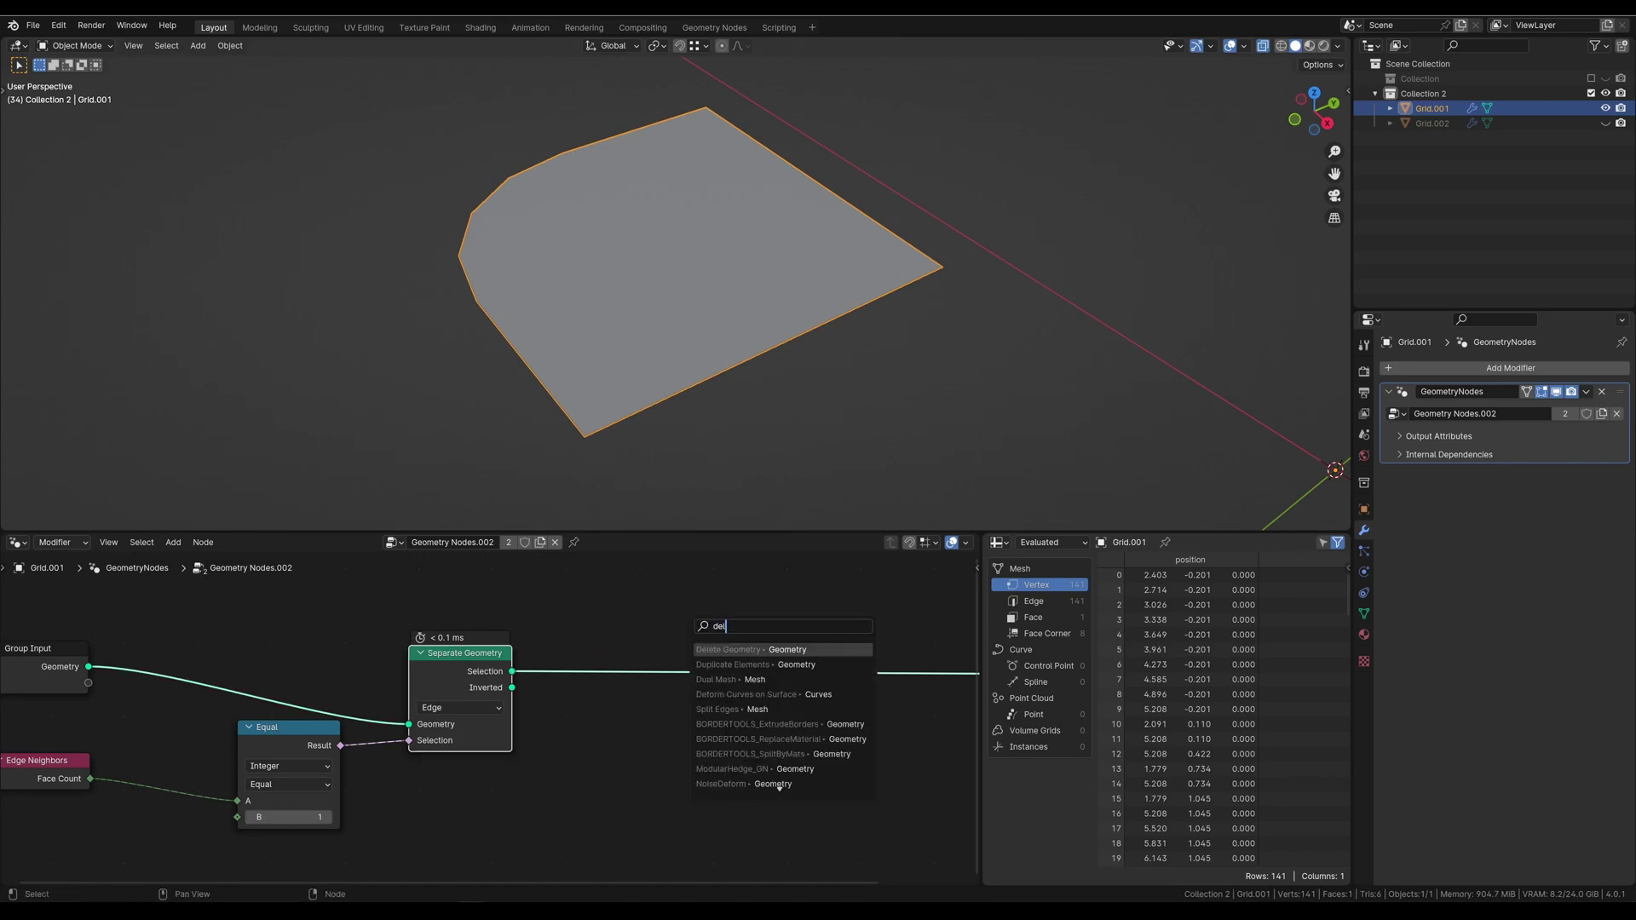
{"action": "key", "text": "Return"}
{"action": "left_click", "coordinate": [743, 735]}
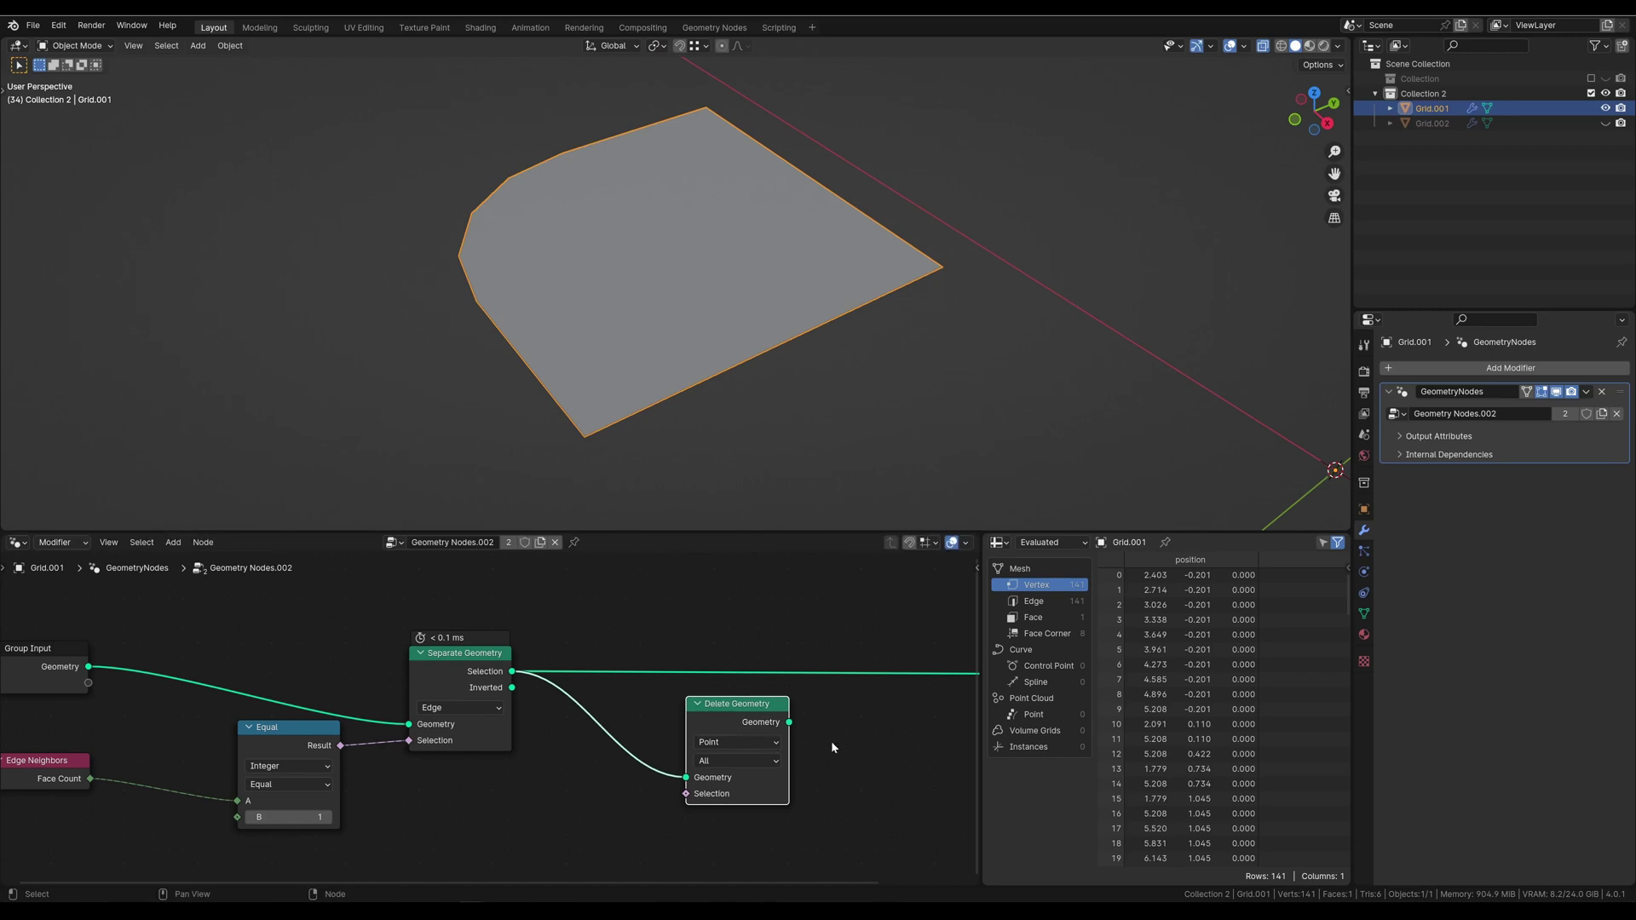
{"action": "mouse_move", "coordinate": [831, 740]}
{"action": "middle_mouse_down"}
{"action": "mouse_move", "coordinate": [674, 728]}
{"action": "mouse_move", "coordinate": [709, 730]}
{"action": "middle_mouse_up"}
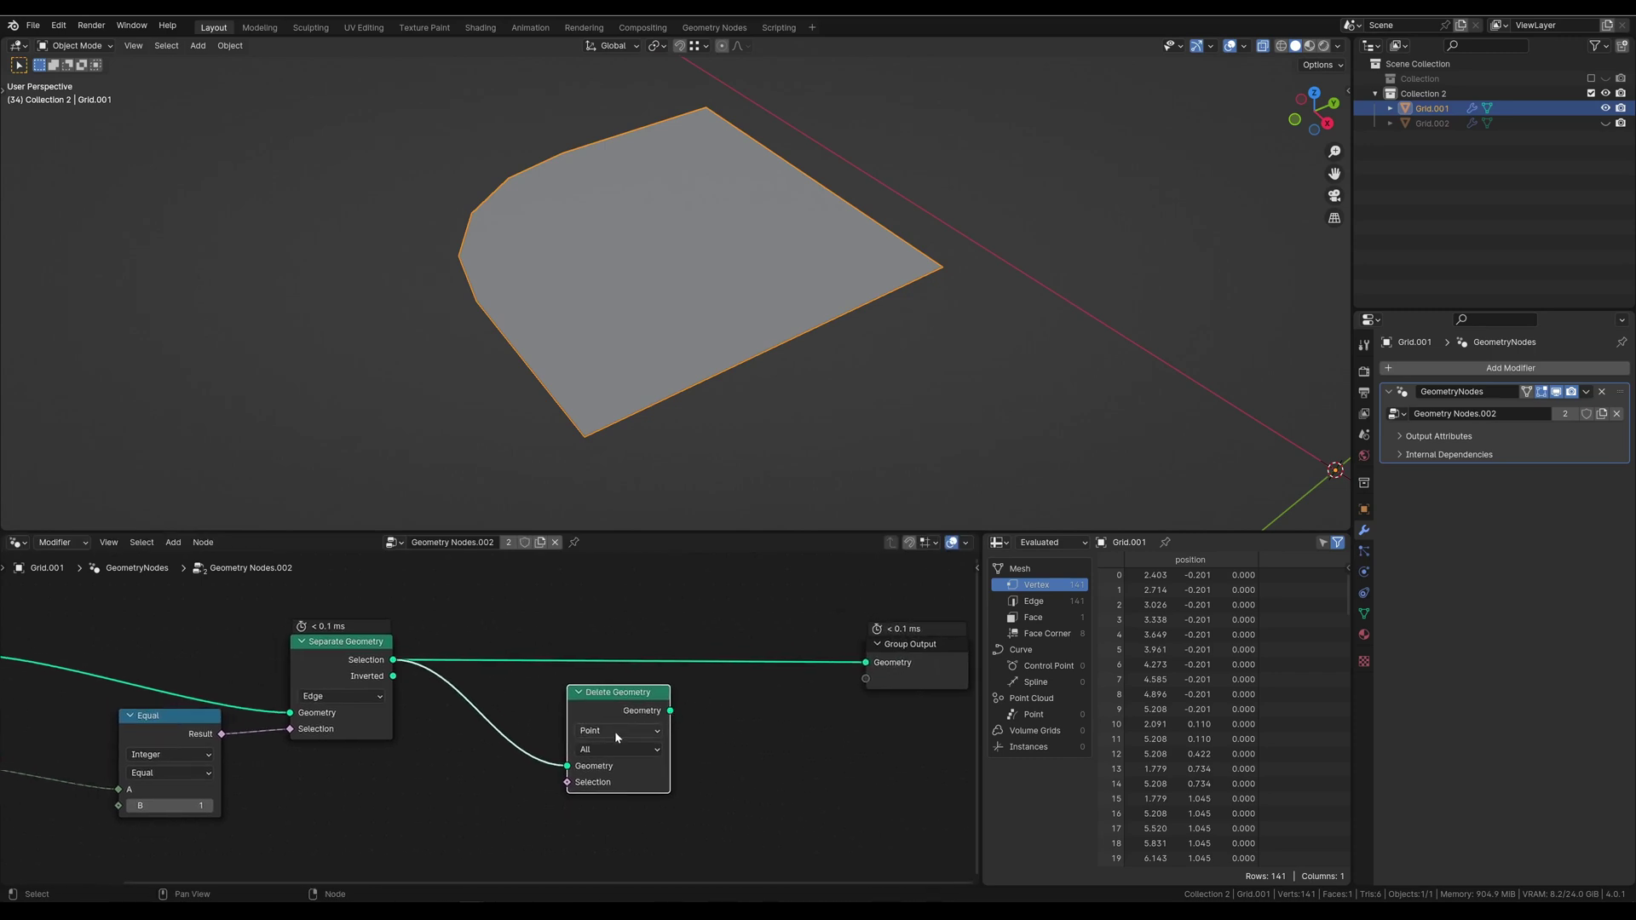
{"action": "left_click", "coordinate": [617, 731]}
{"action": "left_click", "coordinate": [605, 801]}
{"action": "left_click", "coordinate": [615, 749]}
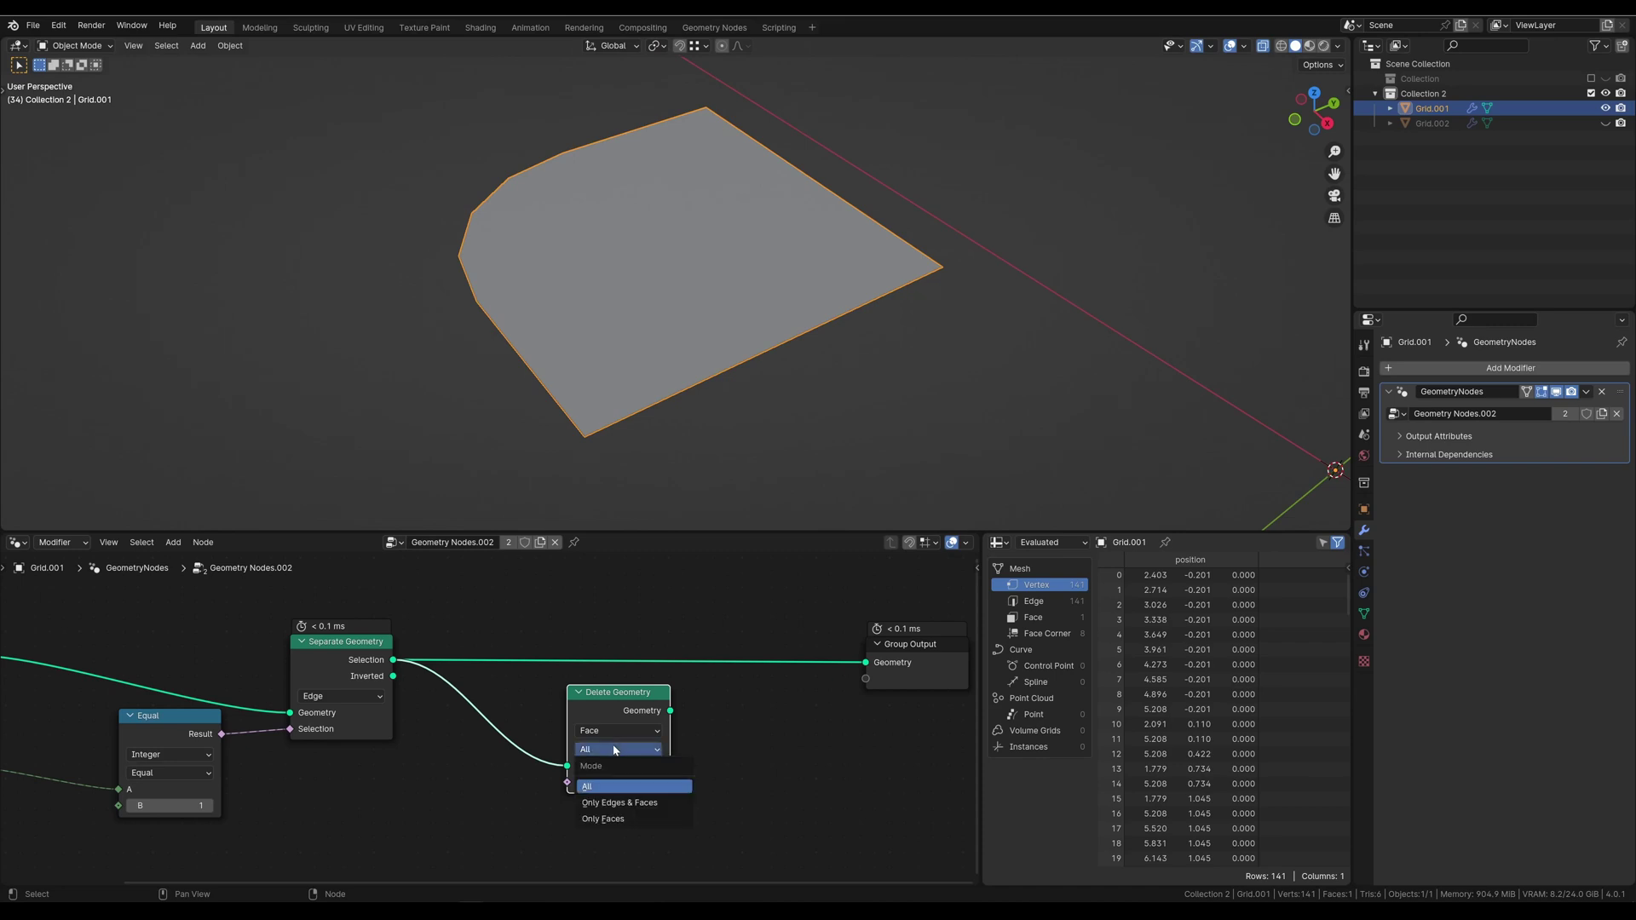
{"action": "left_click", "coordinate": [619, 820]}
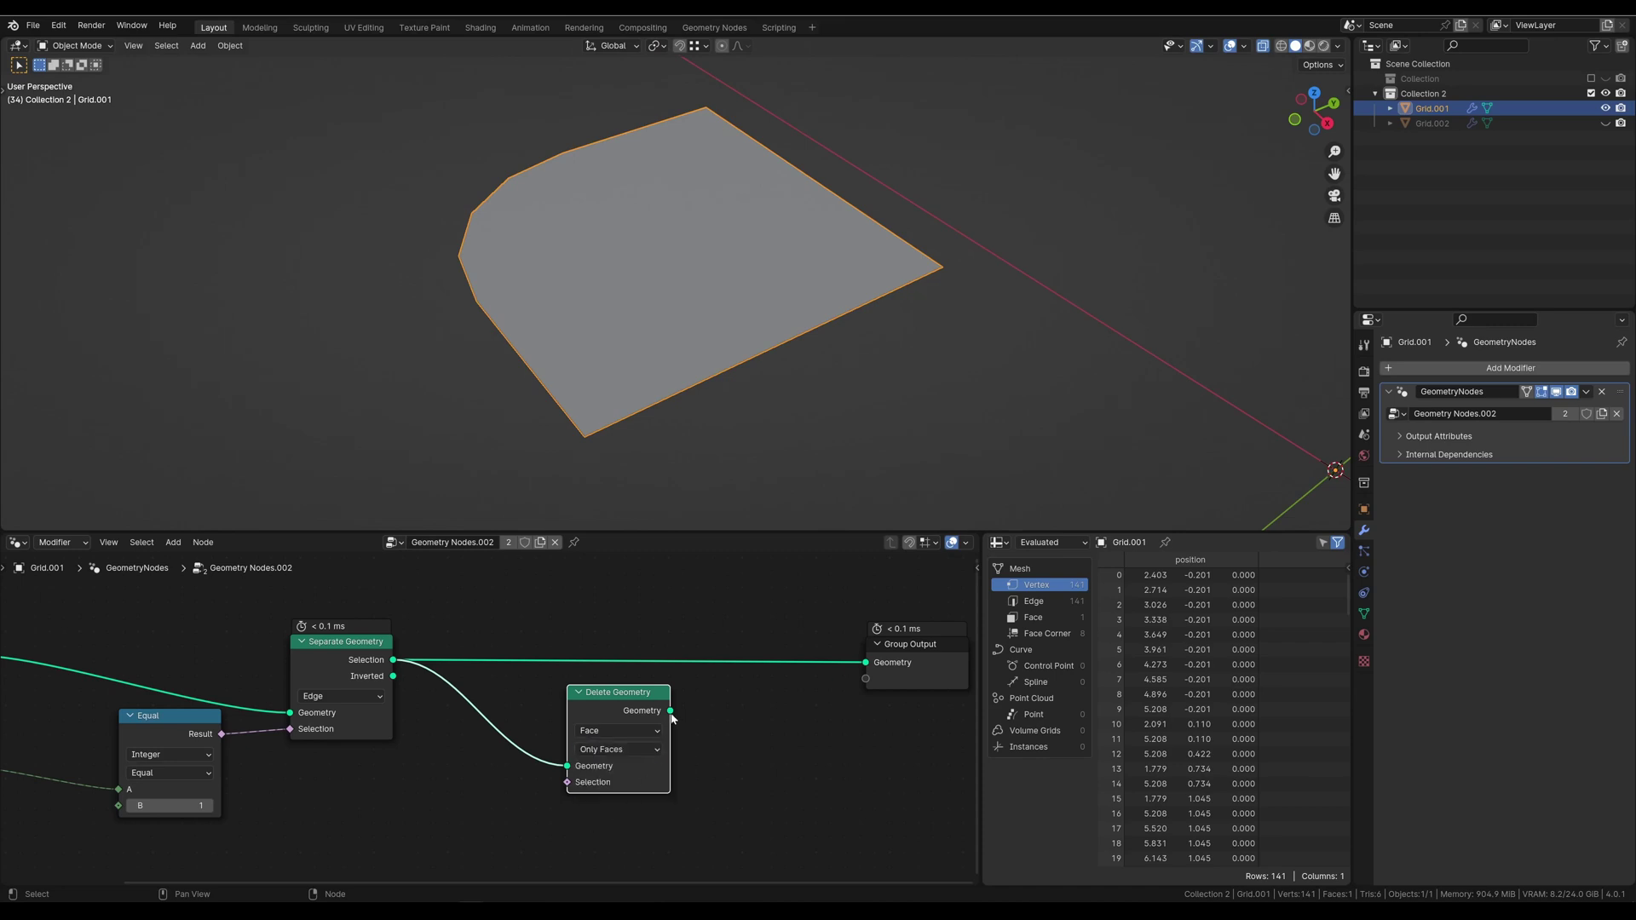
Step: Connect the Delete Geometry result to Group Output and view the whole outline
{"action": "left_click_drag", "start_coordinate": [672, 716], "coordinate": [764, 676]}
{"action": "left_click_drag", "start_coordinate": [873, 666], "coordinate": [866, 663]}
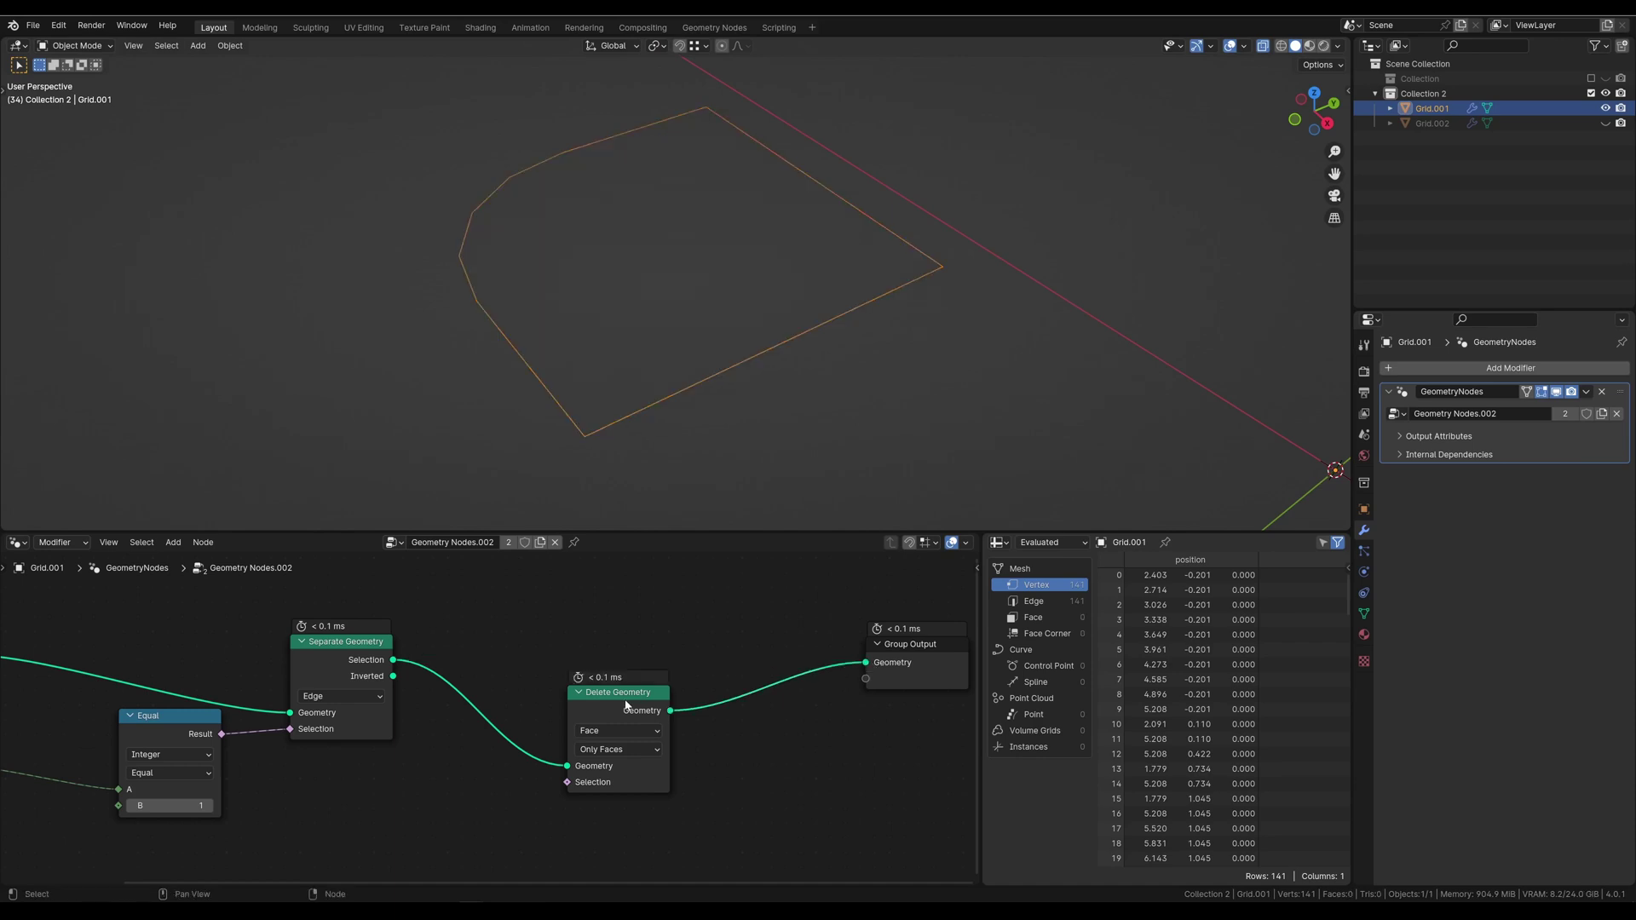
{"action": "left_click_drag", "start_coordinate": [626, 706], "coordinate": [654, 660]}
{"action": "scroll", "coordinate": [626, 405], "scroll_direction": "down", "scroll_amount": 8}
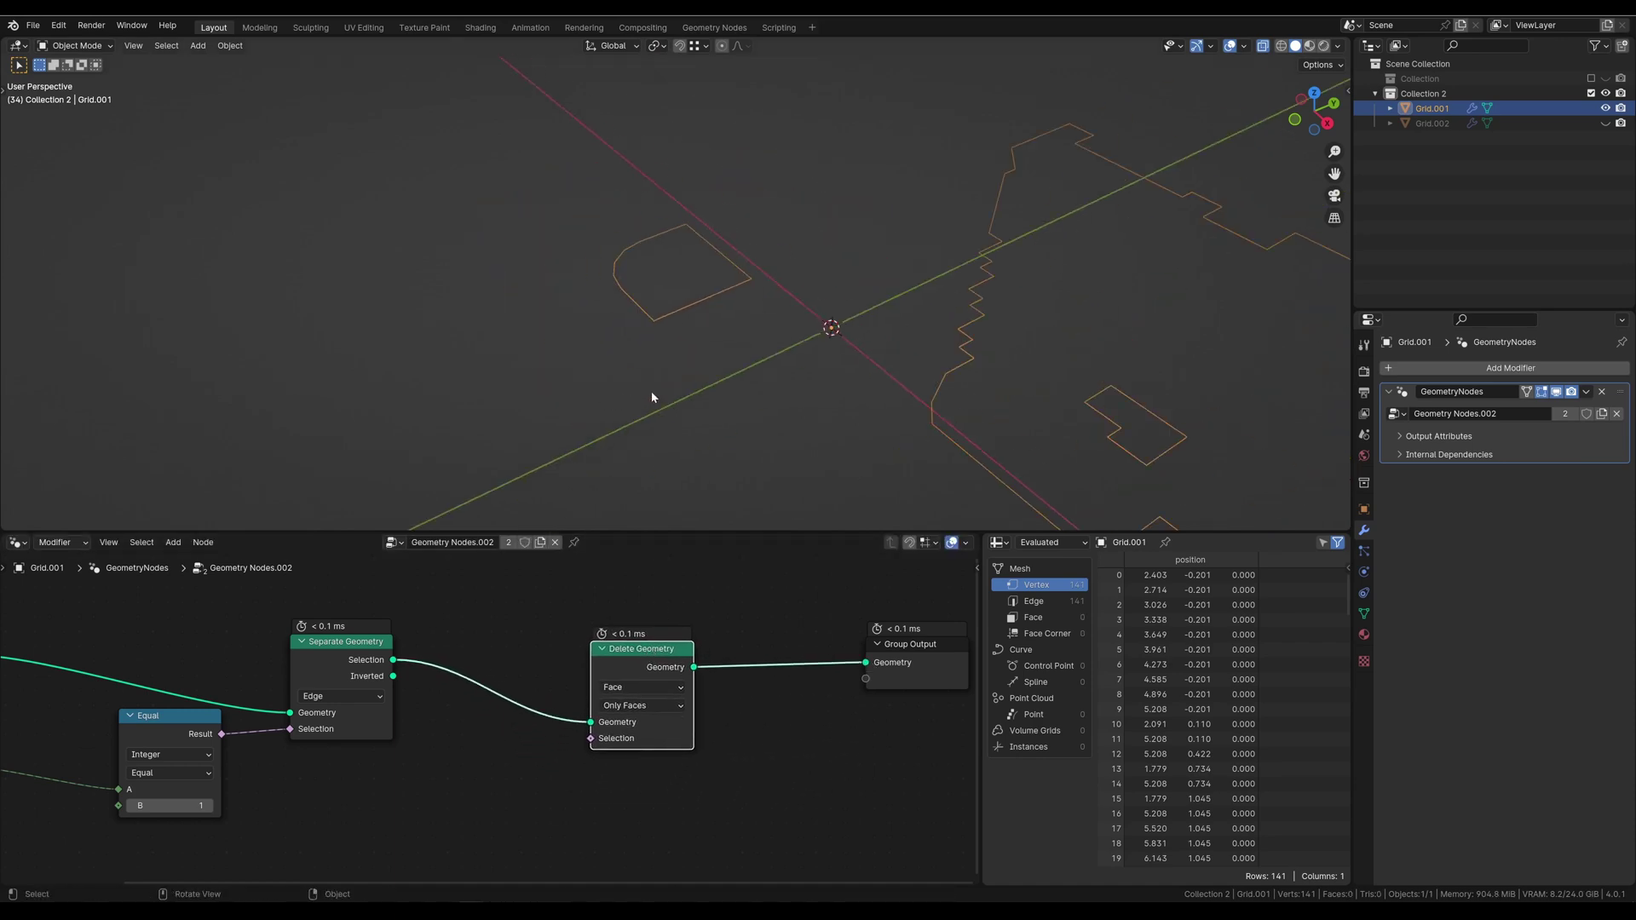
{"action": "mouse_move", "coordinate": [655, 394]}
{"action": "middle_mouse_down"}
{"action": "mouse_move", "coordinate": [784, 396]}
{"action": "mouse_move", "coordinate": [762, 396]}
{"action": "middle_mouse_up"}
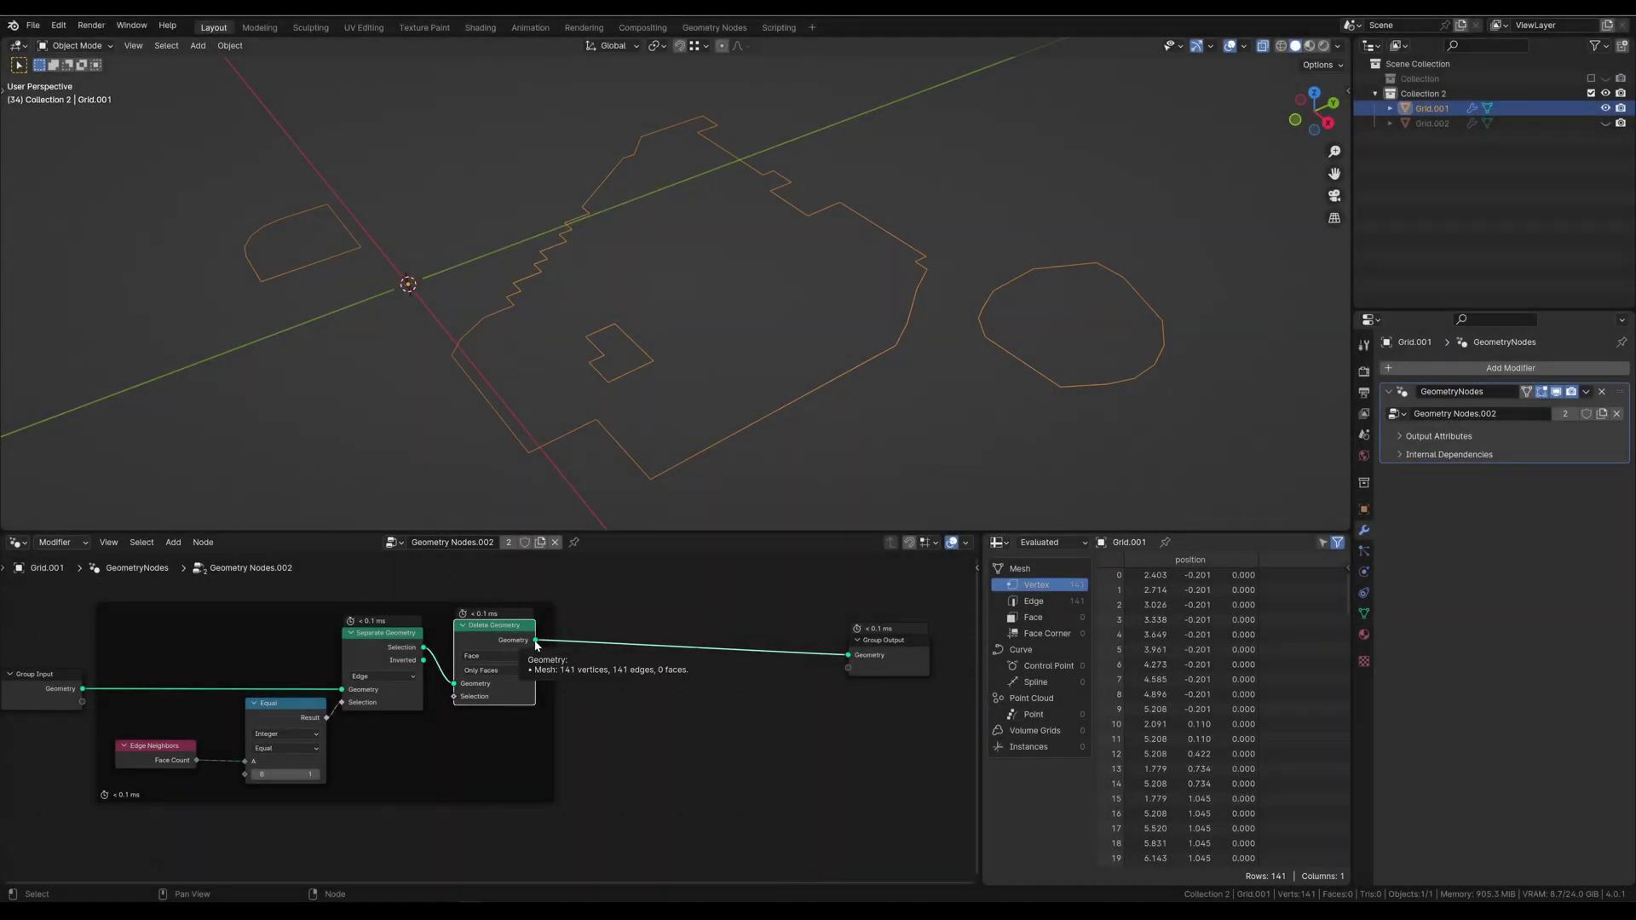
Step: Insert an Extrude Mesh node in Edges mode between Delete Geometry and the output
{"action": "left_click_drag", "start_coordinate": [536, 641], "coordinate": [630, 641]}
{"action": "type", "text": "ex"}
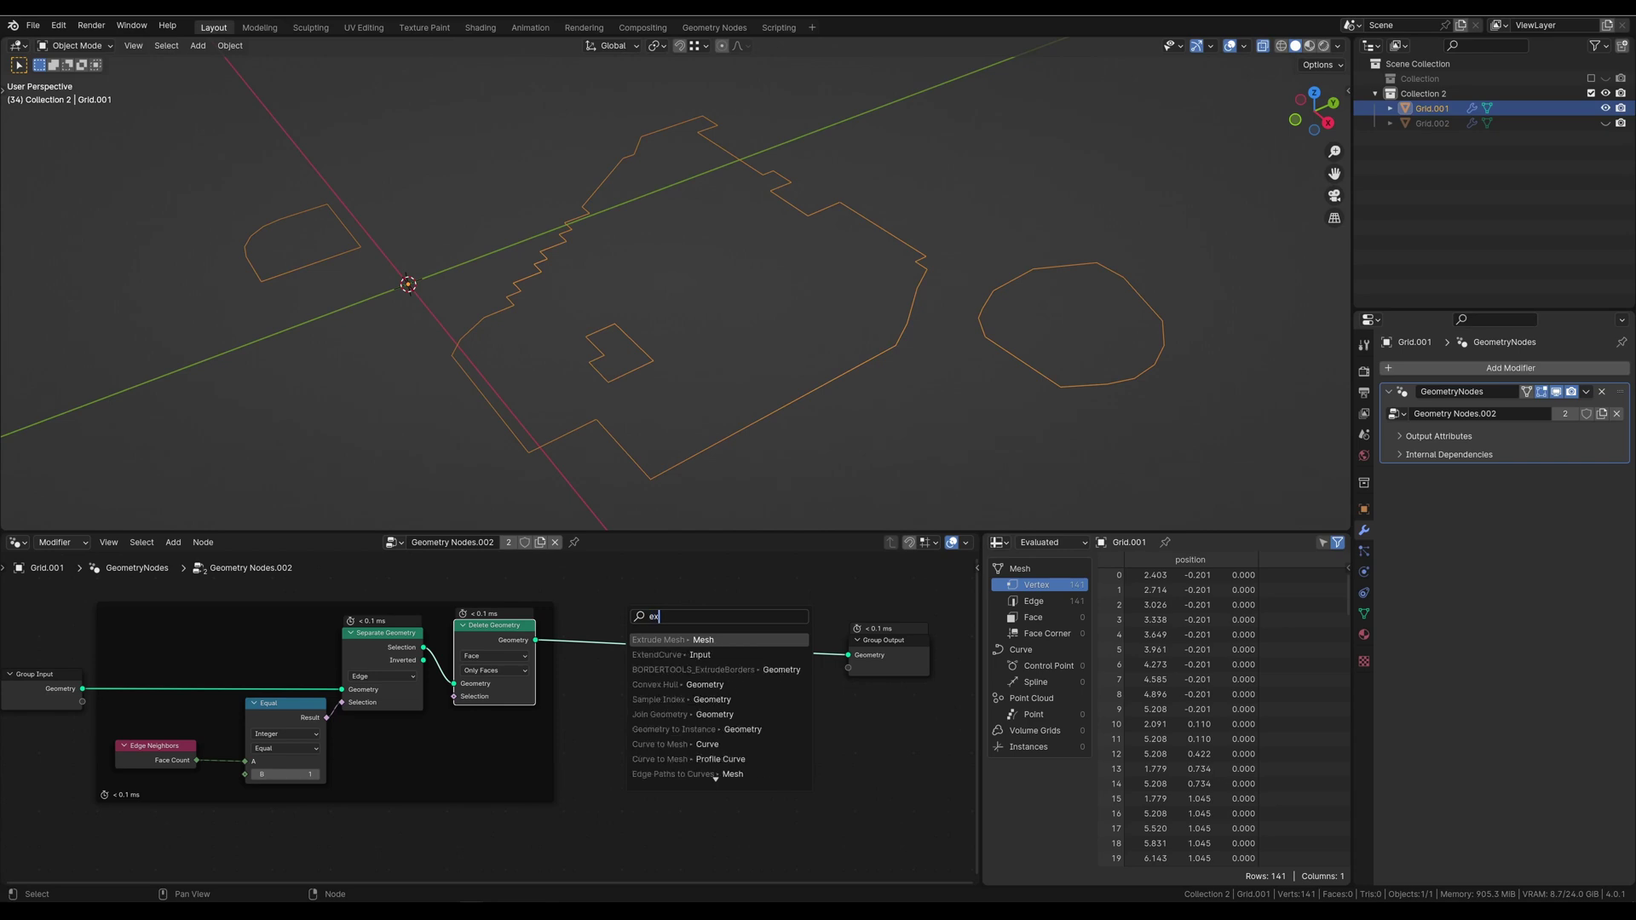
{"action": "type", "text": "tr"}
{"action": "key", "text": "Return"}
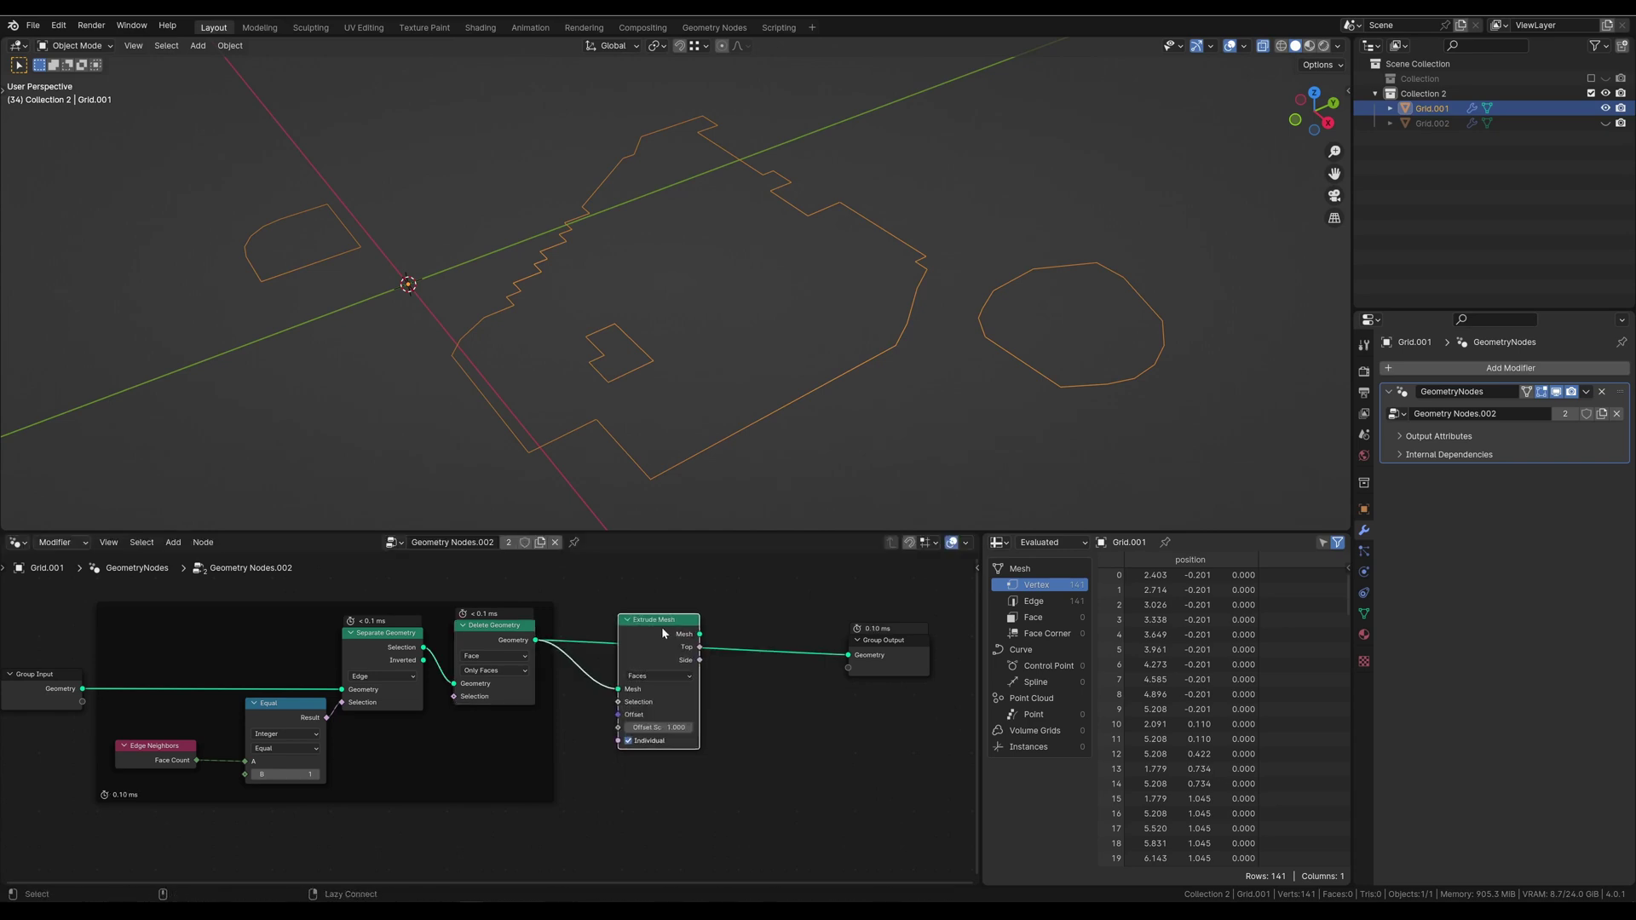
{"action": "left_click", "coordinate": [656, 653]}
{"action": "left_click", "coordinate": [652, 689]}
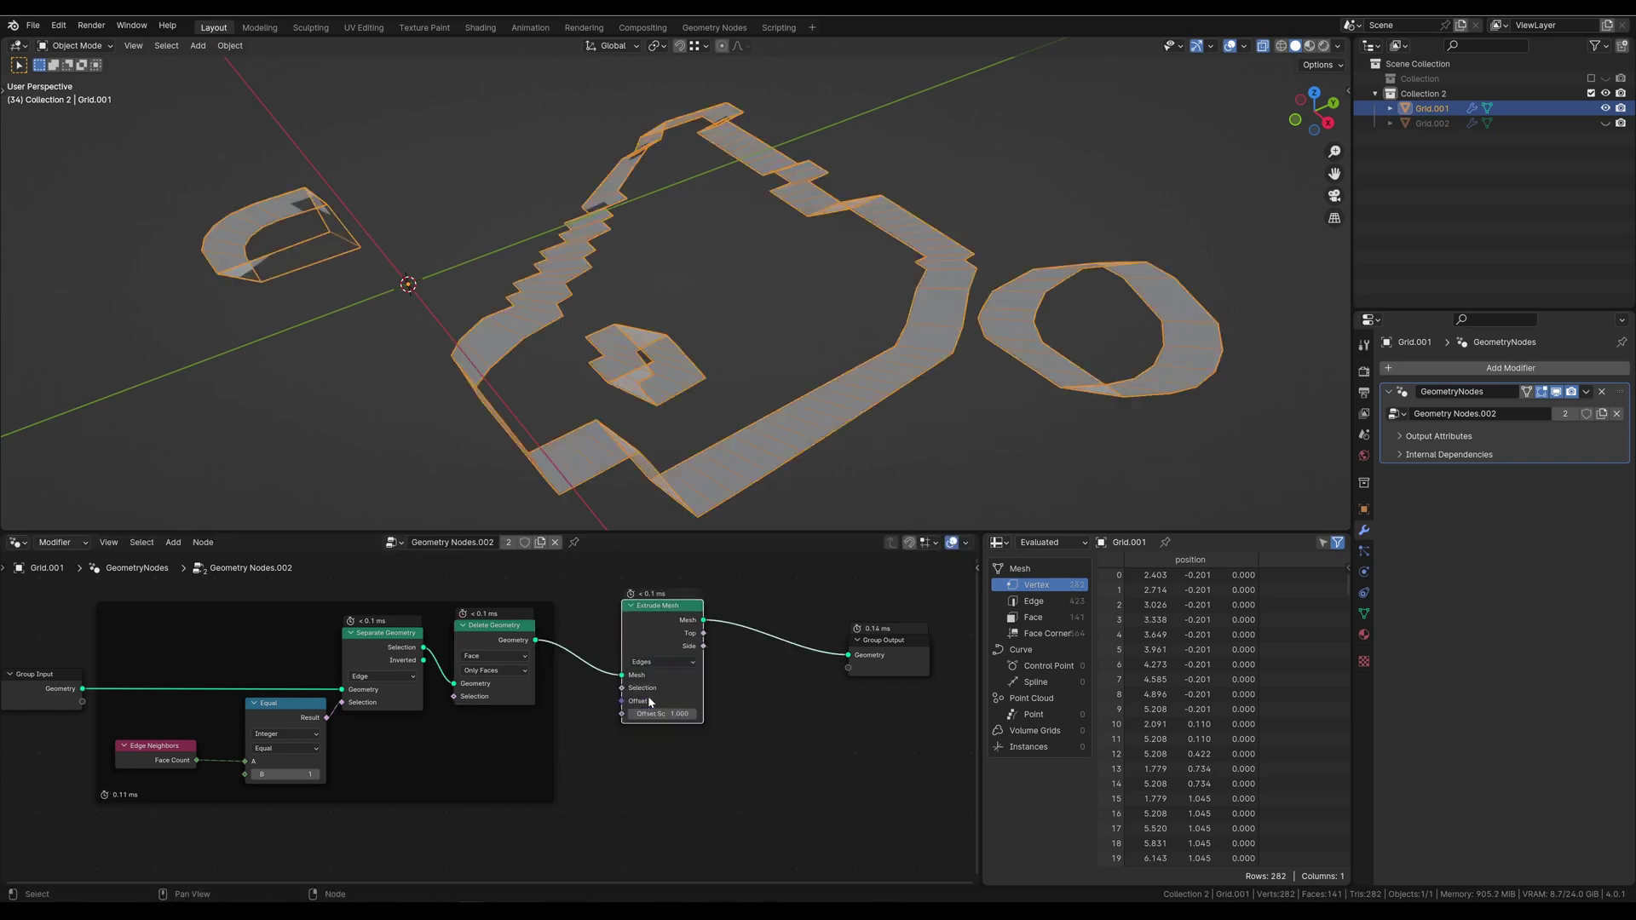
{"action": "left_click_drag", "start_coordinate": [665, 613], "coordinate": [769, 610]}
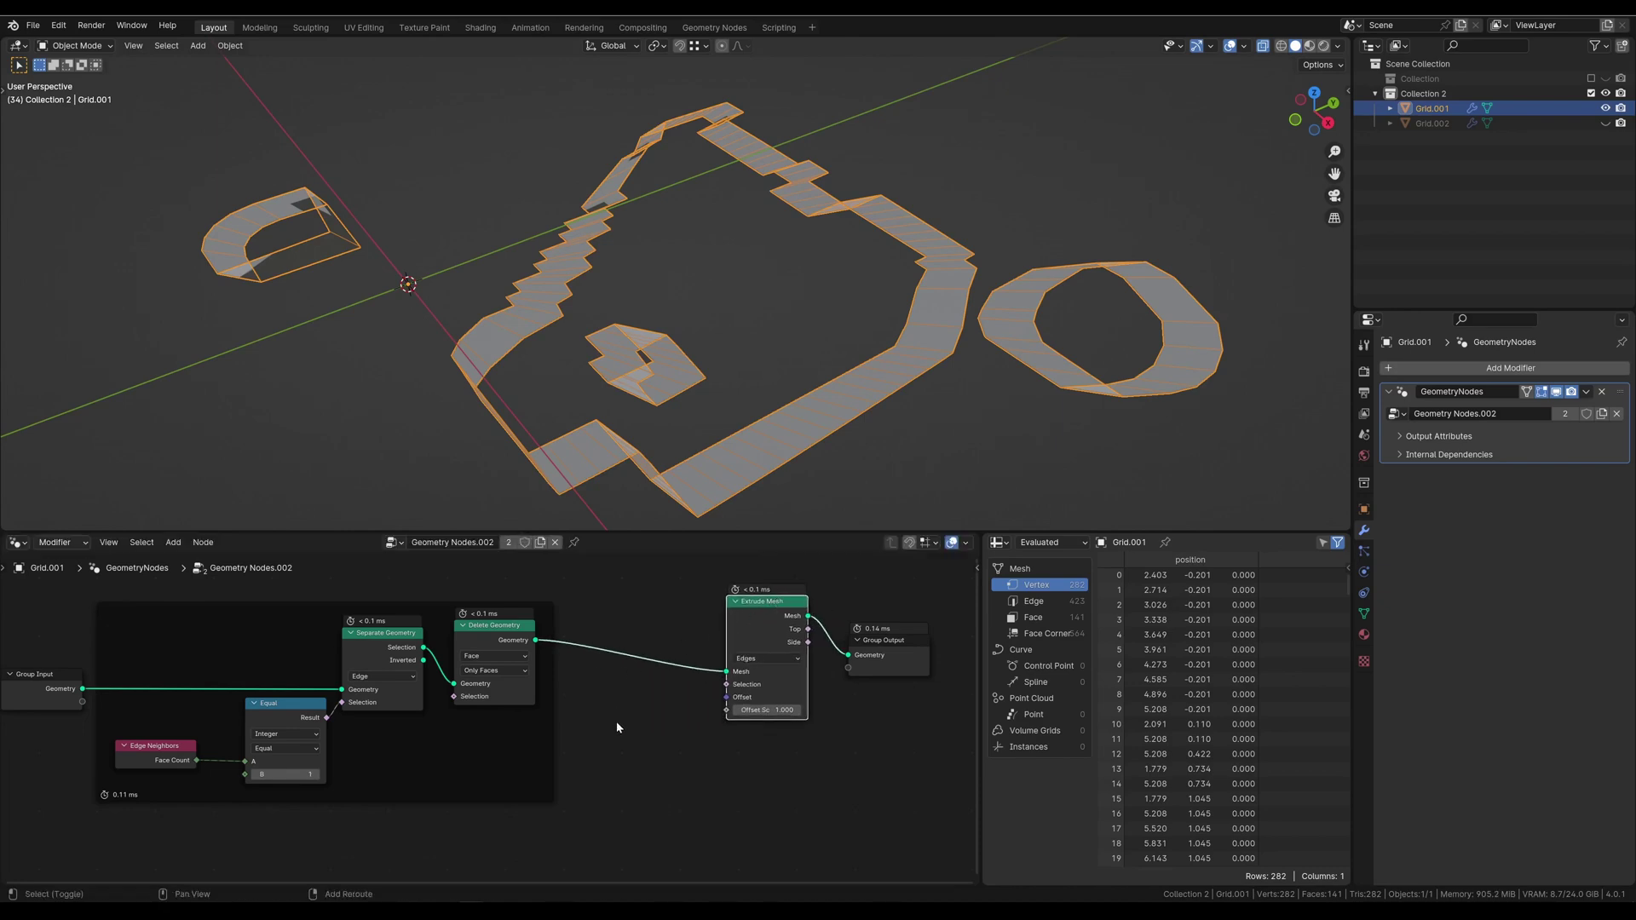
Step: Plug a Vector node with Z 1 into the Extrude Mesh Offset
{"action": "key", "text": "shift+a"}
{"action": "type", "text": "vect"}
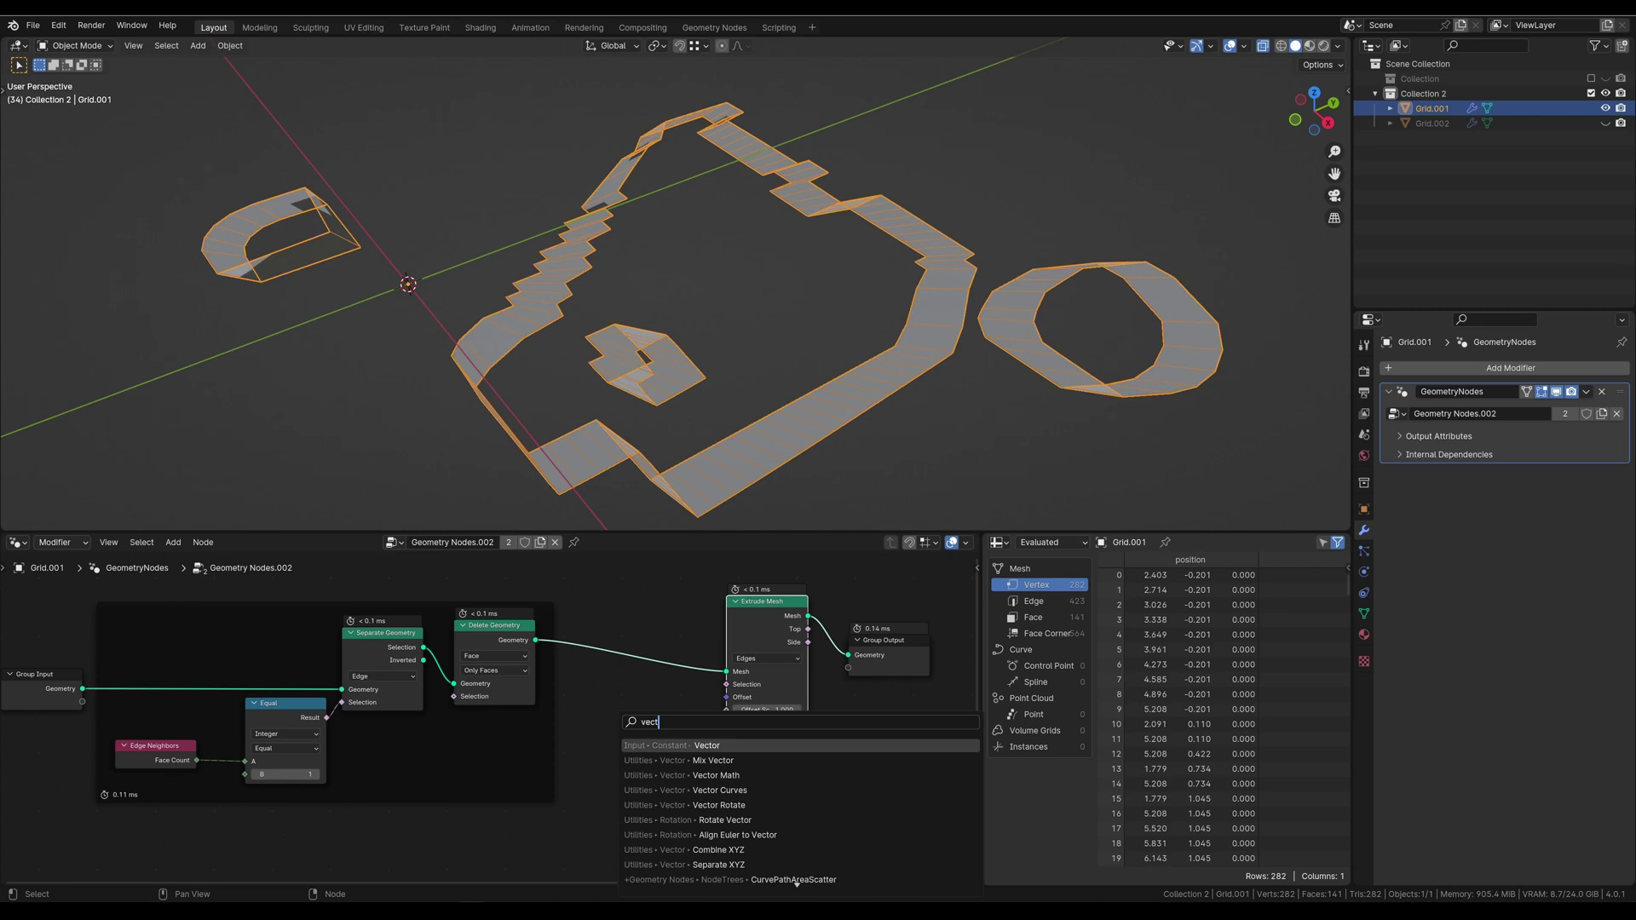
{"action": "key", "text": "Return"}
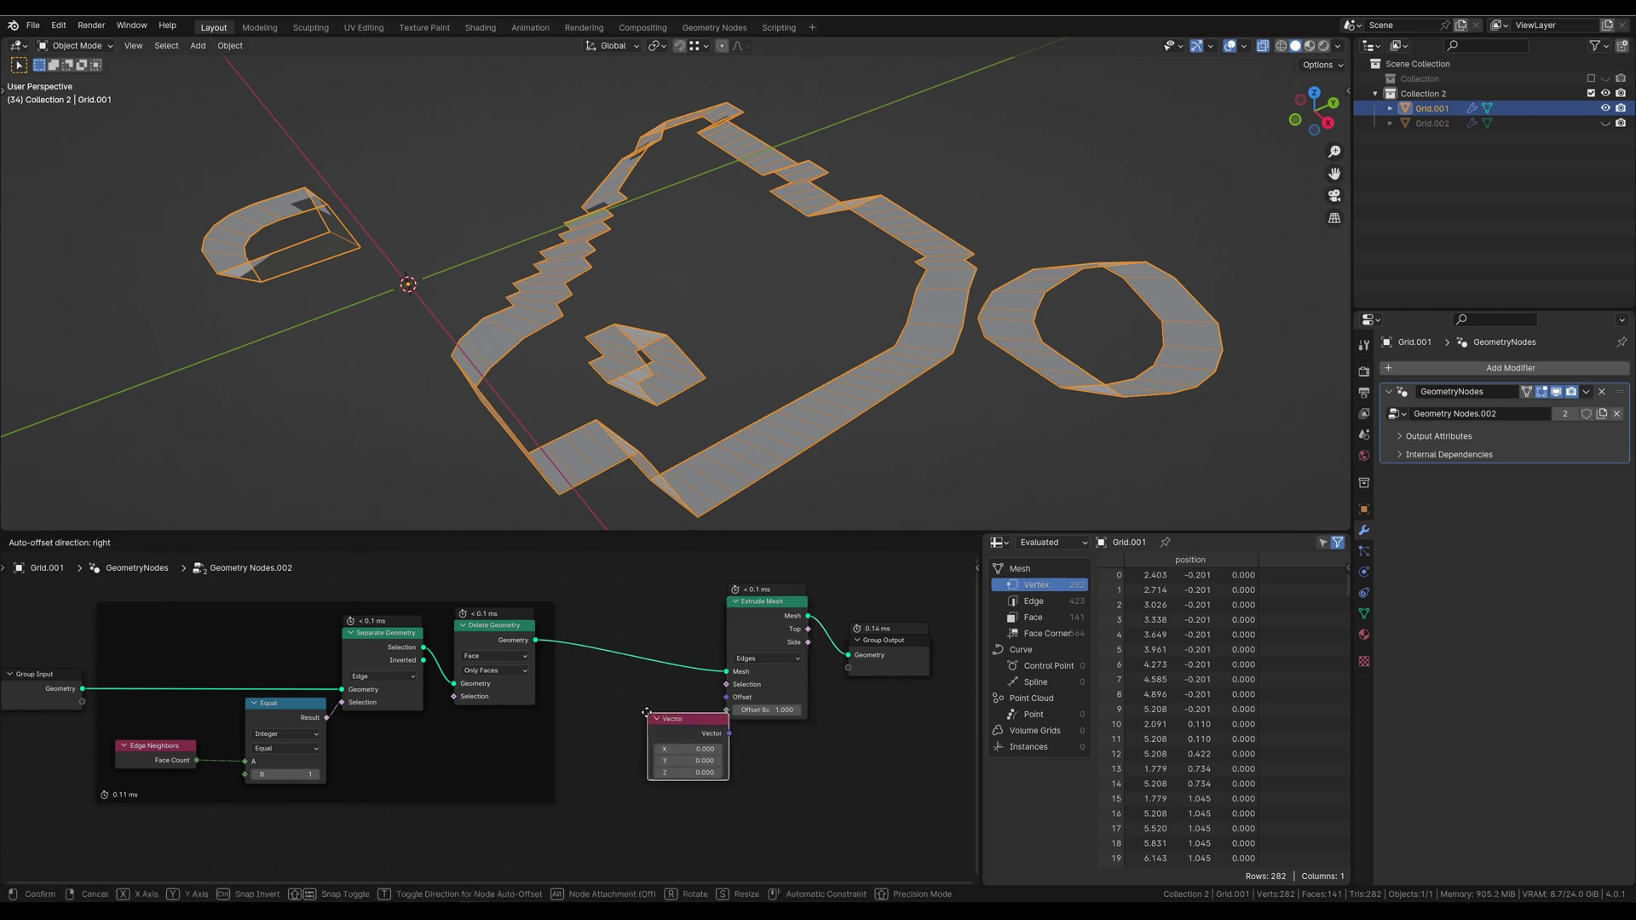
{"action": "left_click", "coordinate": [640, 752]}
{"action": "type", "text": "1"}
{"action": "key", "text": "Return"}
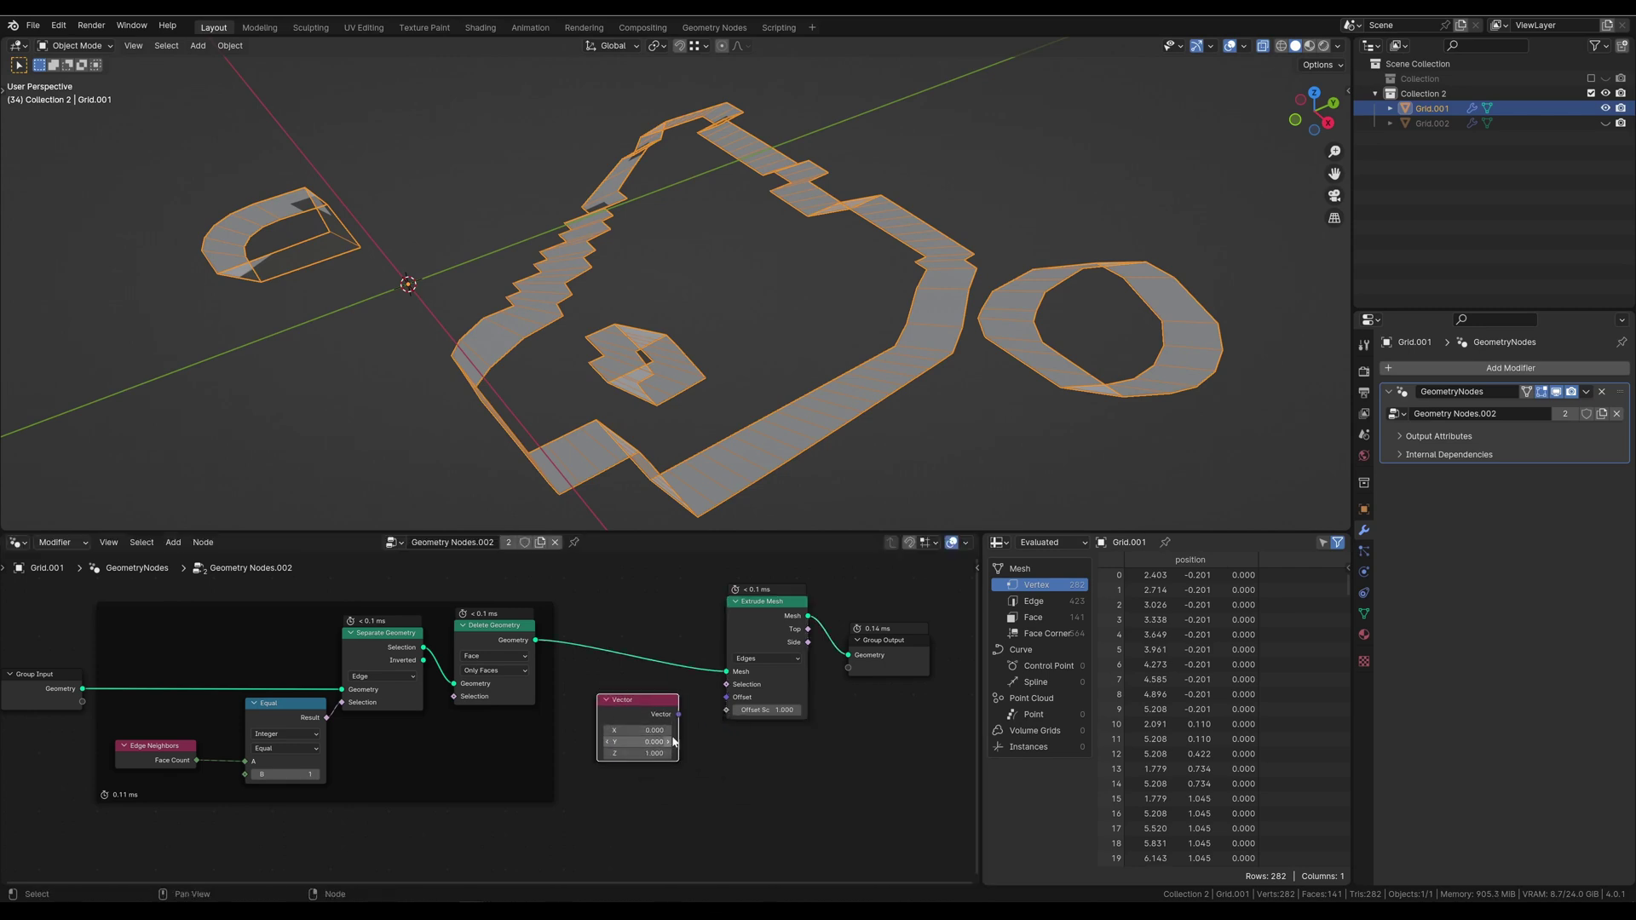
{"action": "left_click_drag", "start_coordinate": [679, 714], "coordinate": [723, 704]}
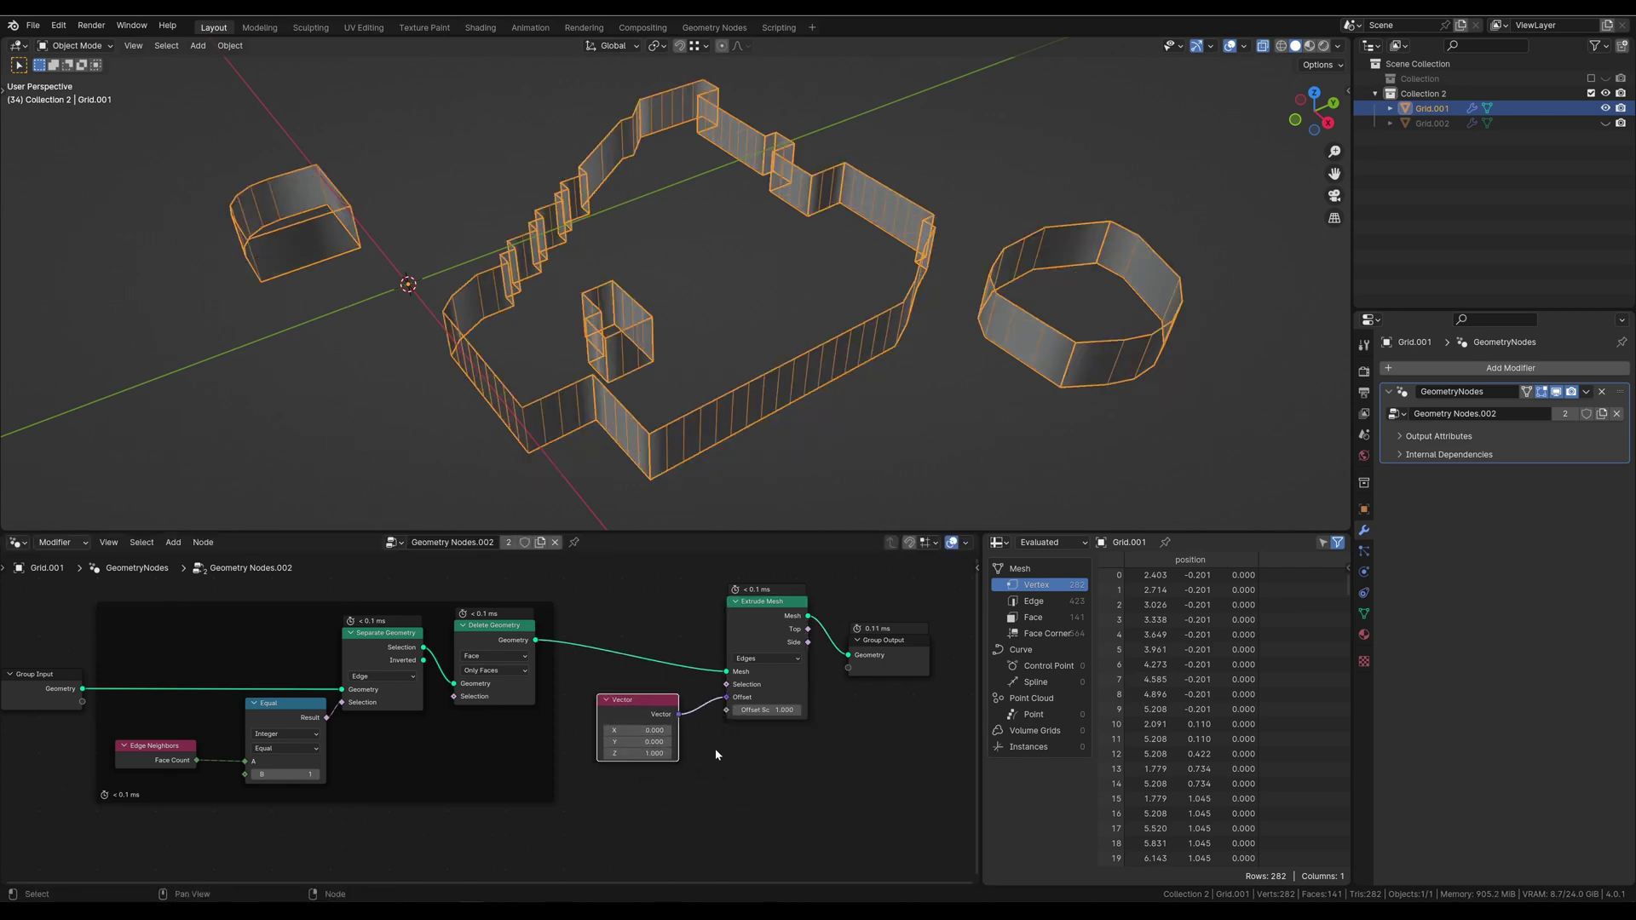
{"action": "middle_click_drag", "start_coordinate": [874, 658], "coordinate": [677, 663]}
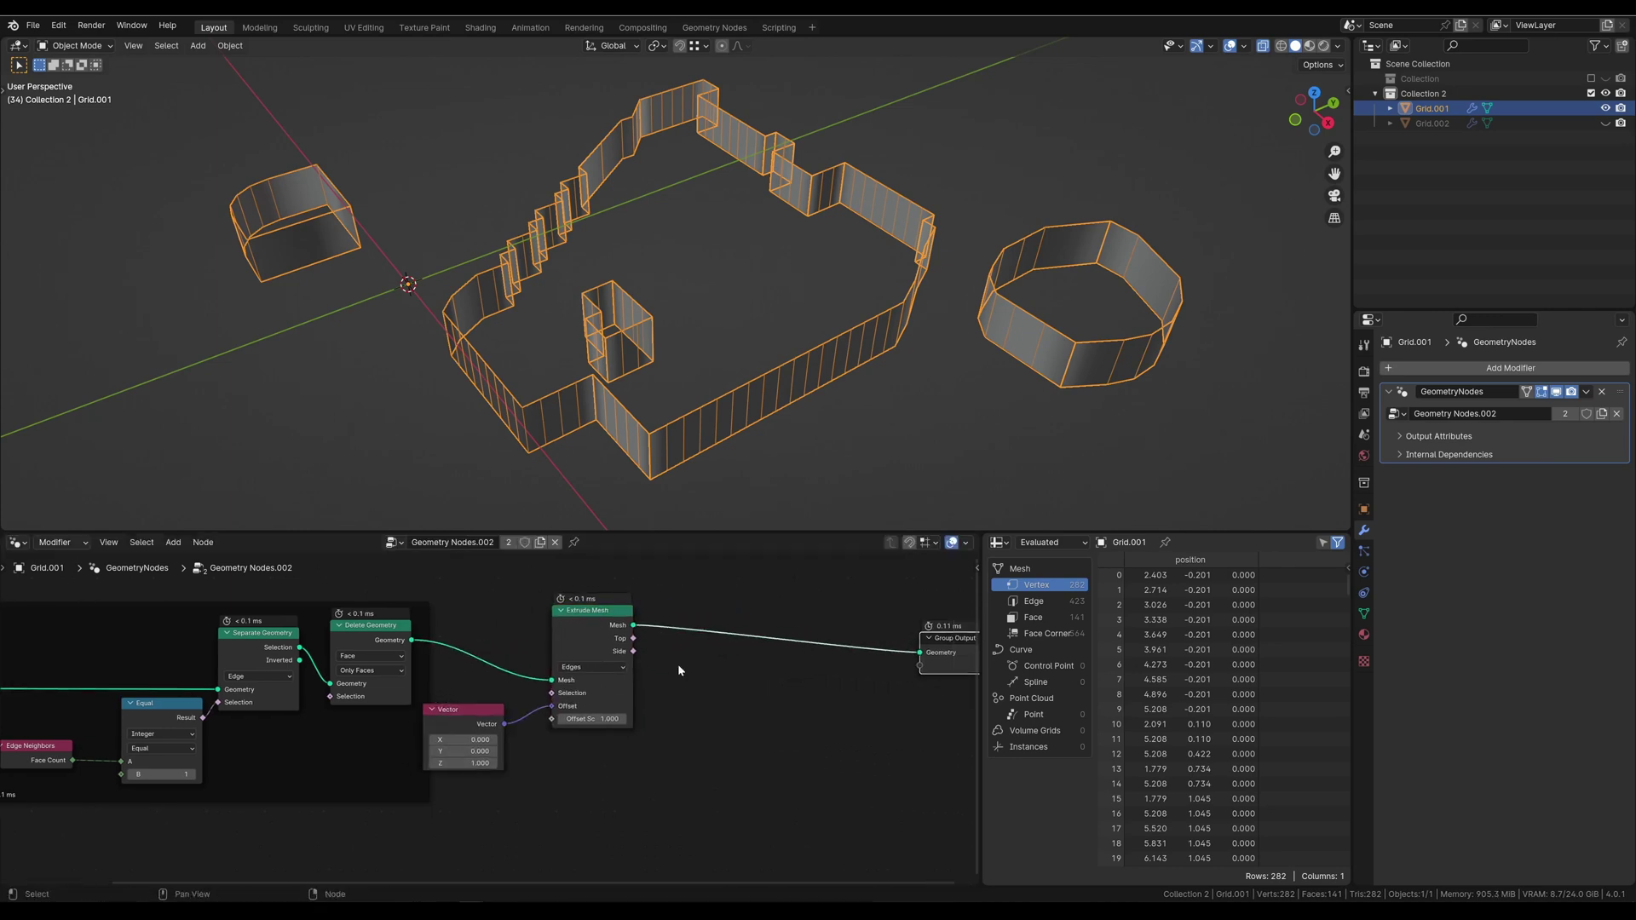
{"action": "left_click_drag", "start_coordinate": [610, 629], "coordinate": [672, 622]}
Step: Insert a Set Shade Smooth node and turn off X-ray to show opaque walls
{"action": "type", "text": "shade smooth"}
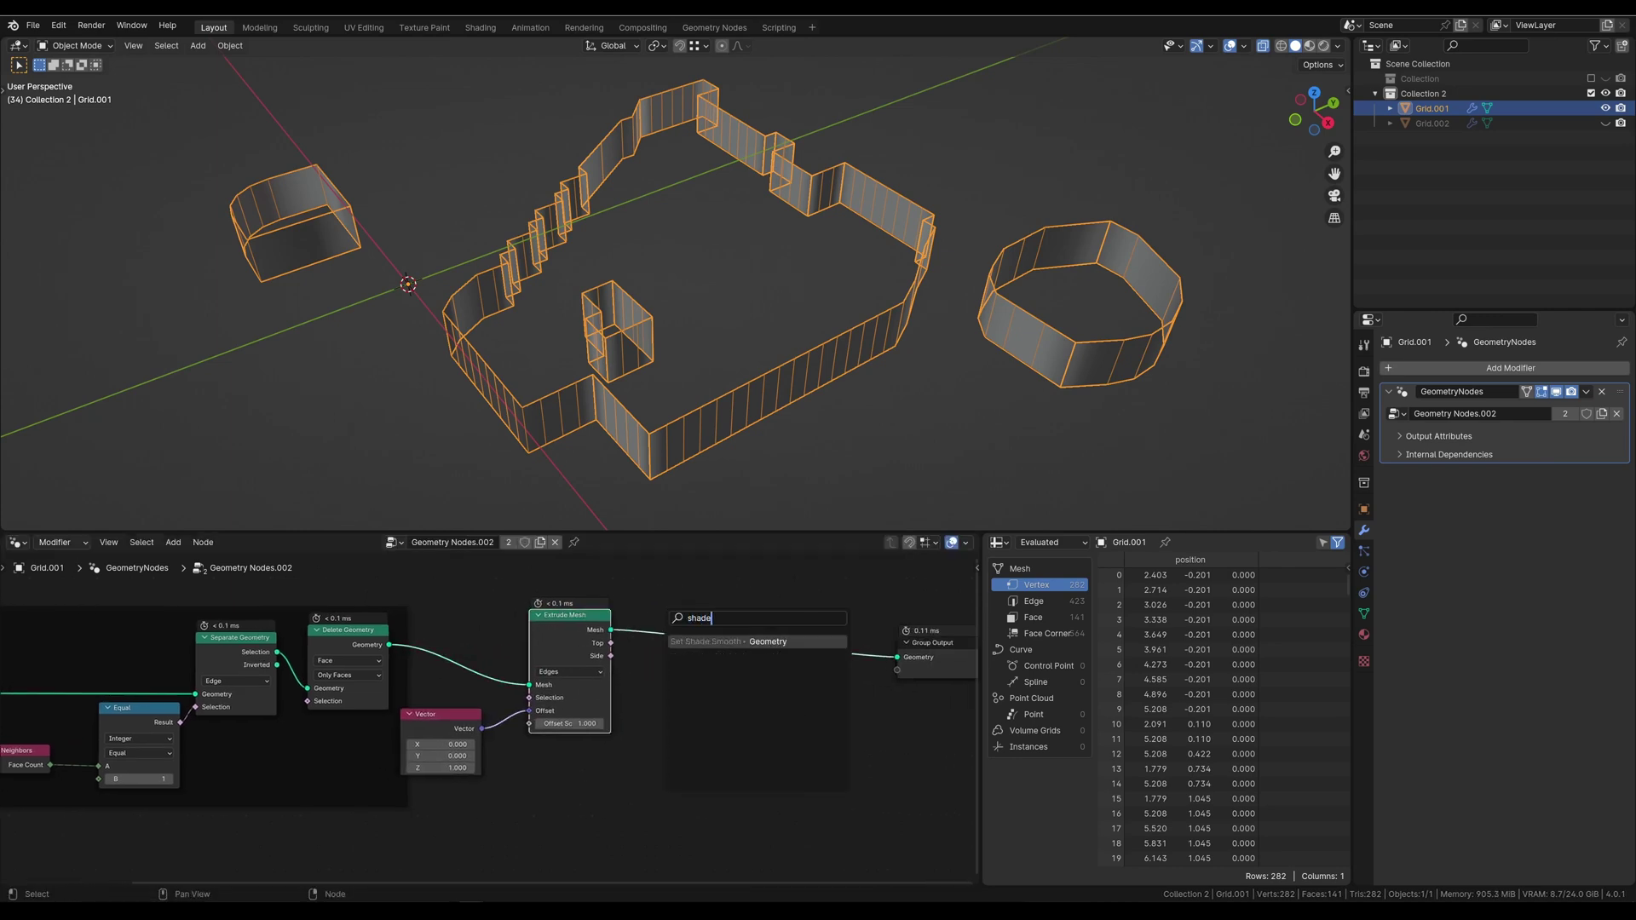
{"action": "key", "text": "Return"}
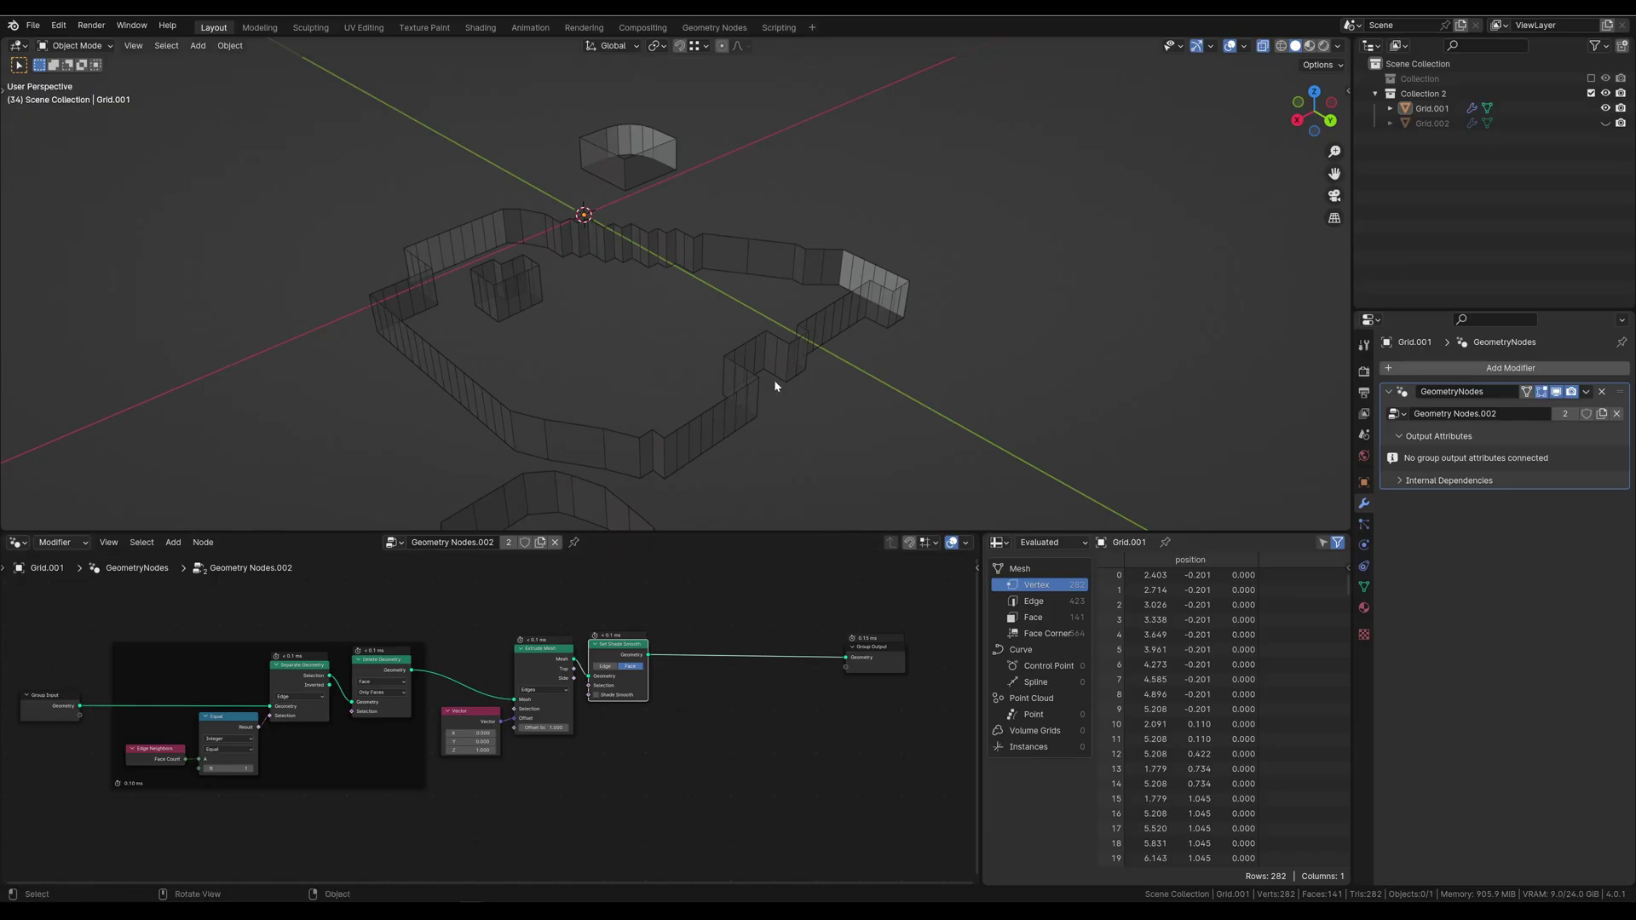
{"action": "left_click", "coordinate": [1265, 48]}
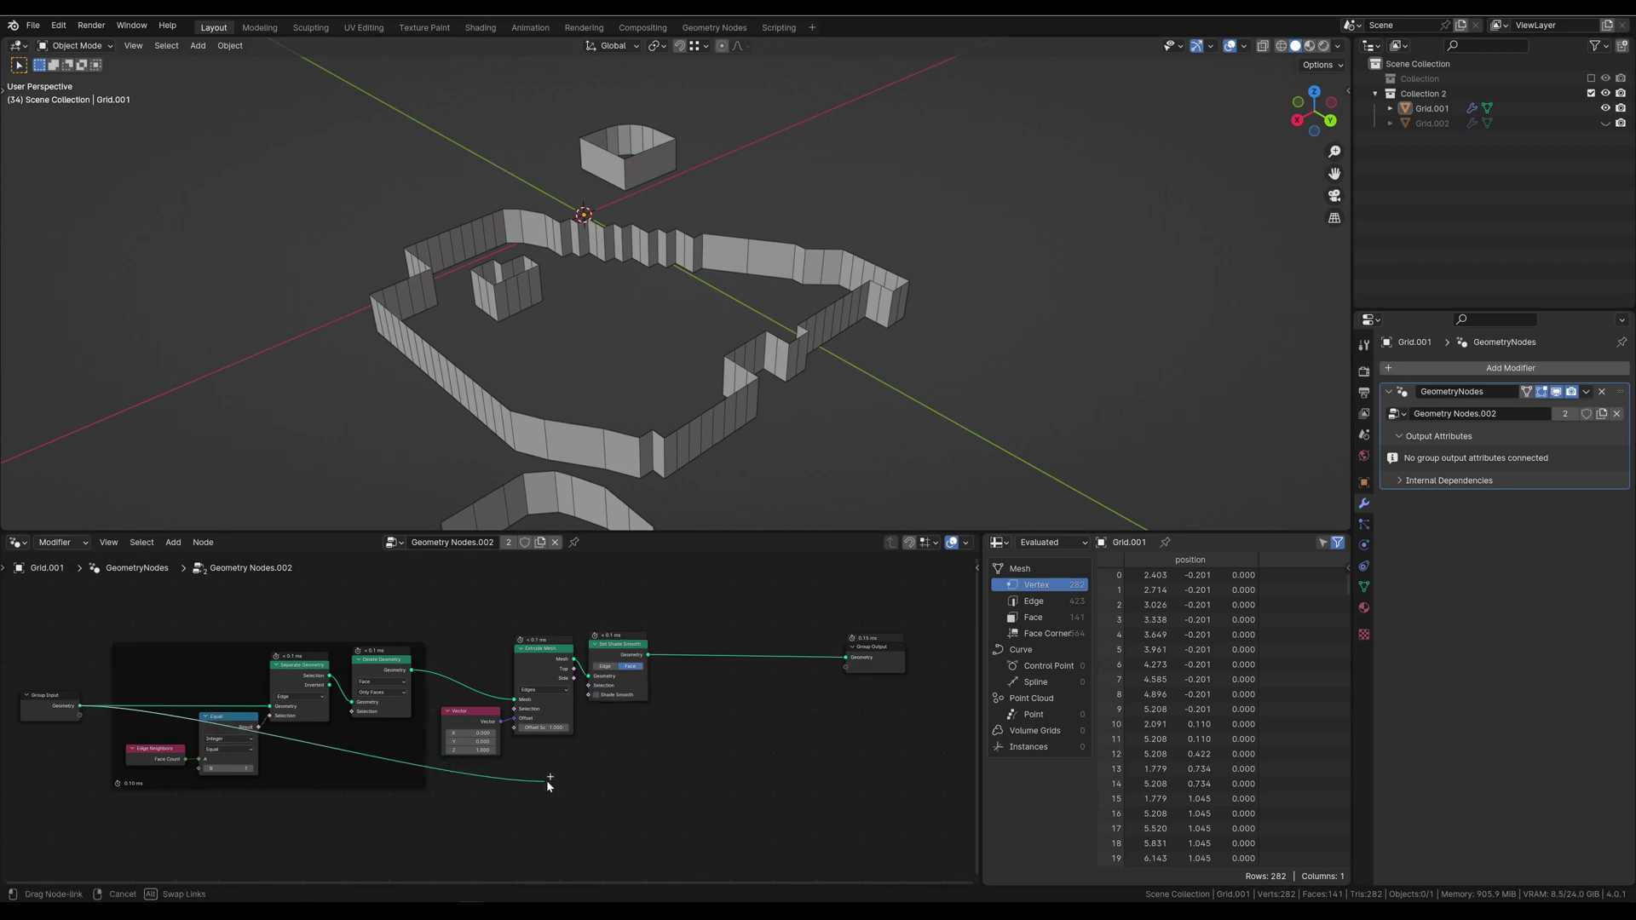
Step: Join the smoothed walls with the Group Input grid via Join Geometry into the output
{"action": "left_click_drag", "start_coordinate": [91, 706], "coordinate": [558, 741]}
{"action": "type", "text": "joi"}
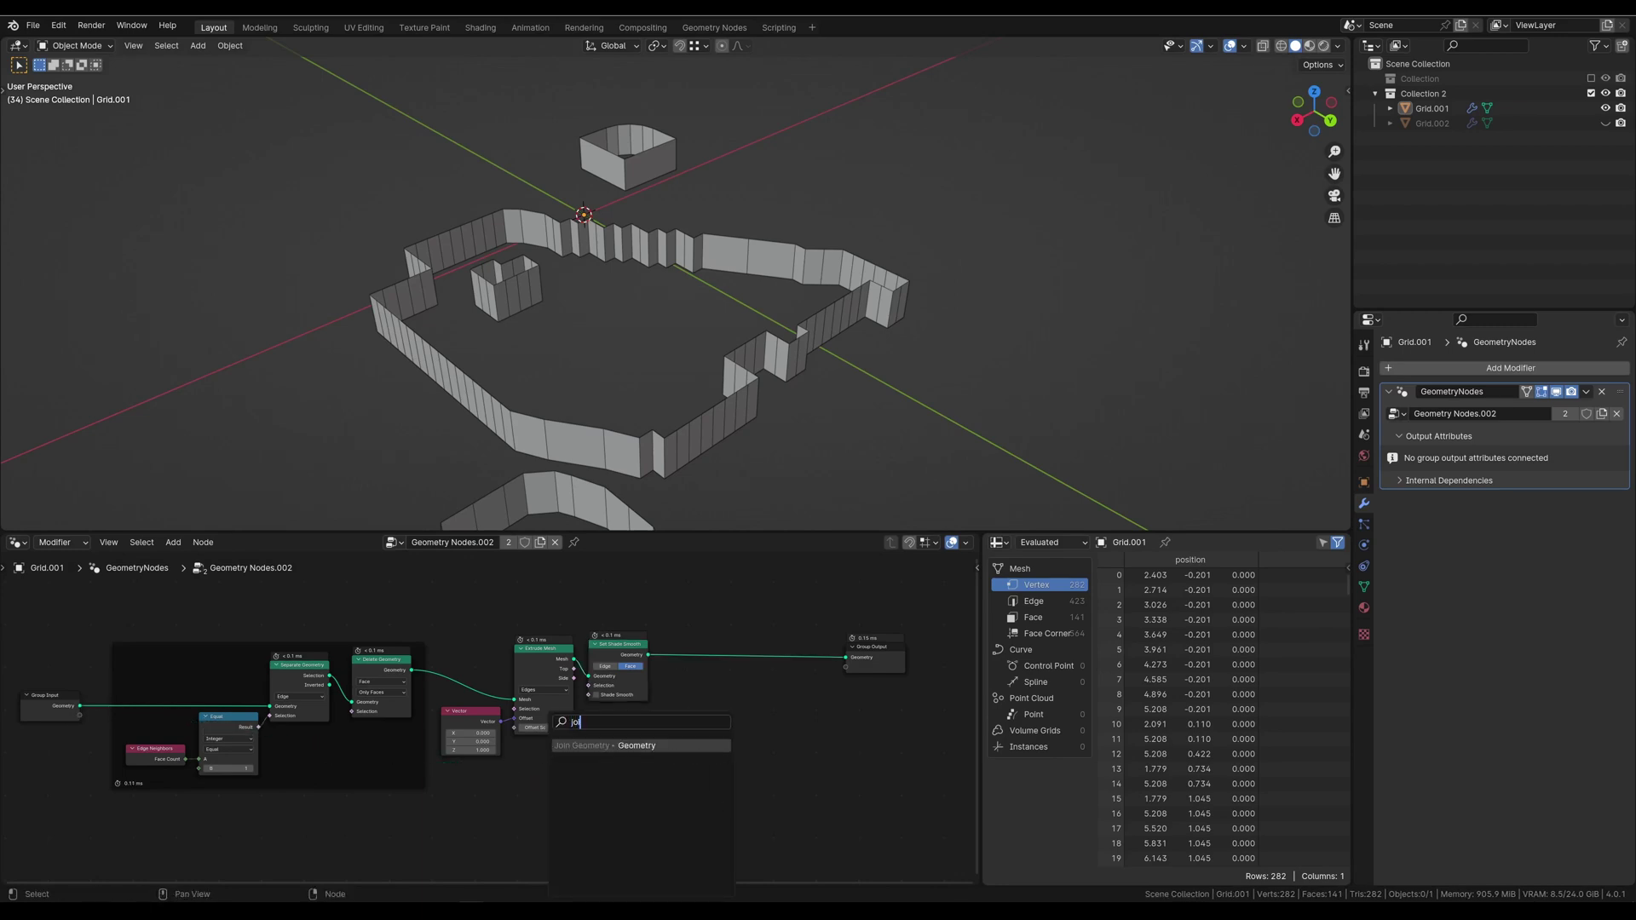
{"action": "key", "text": "Return"}
{"action": "left_click", "coordinate": [798, 650]}
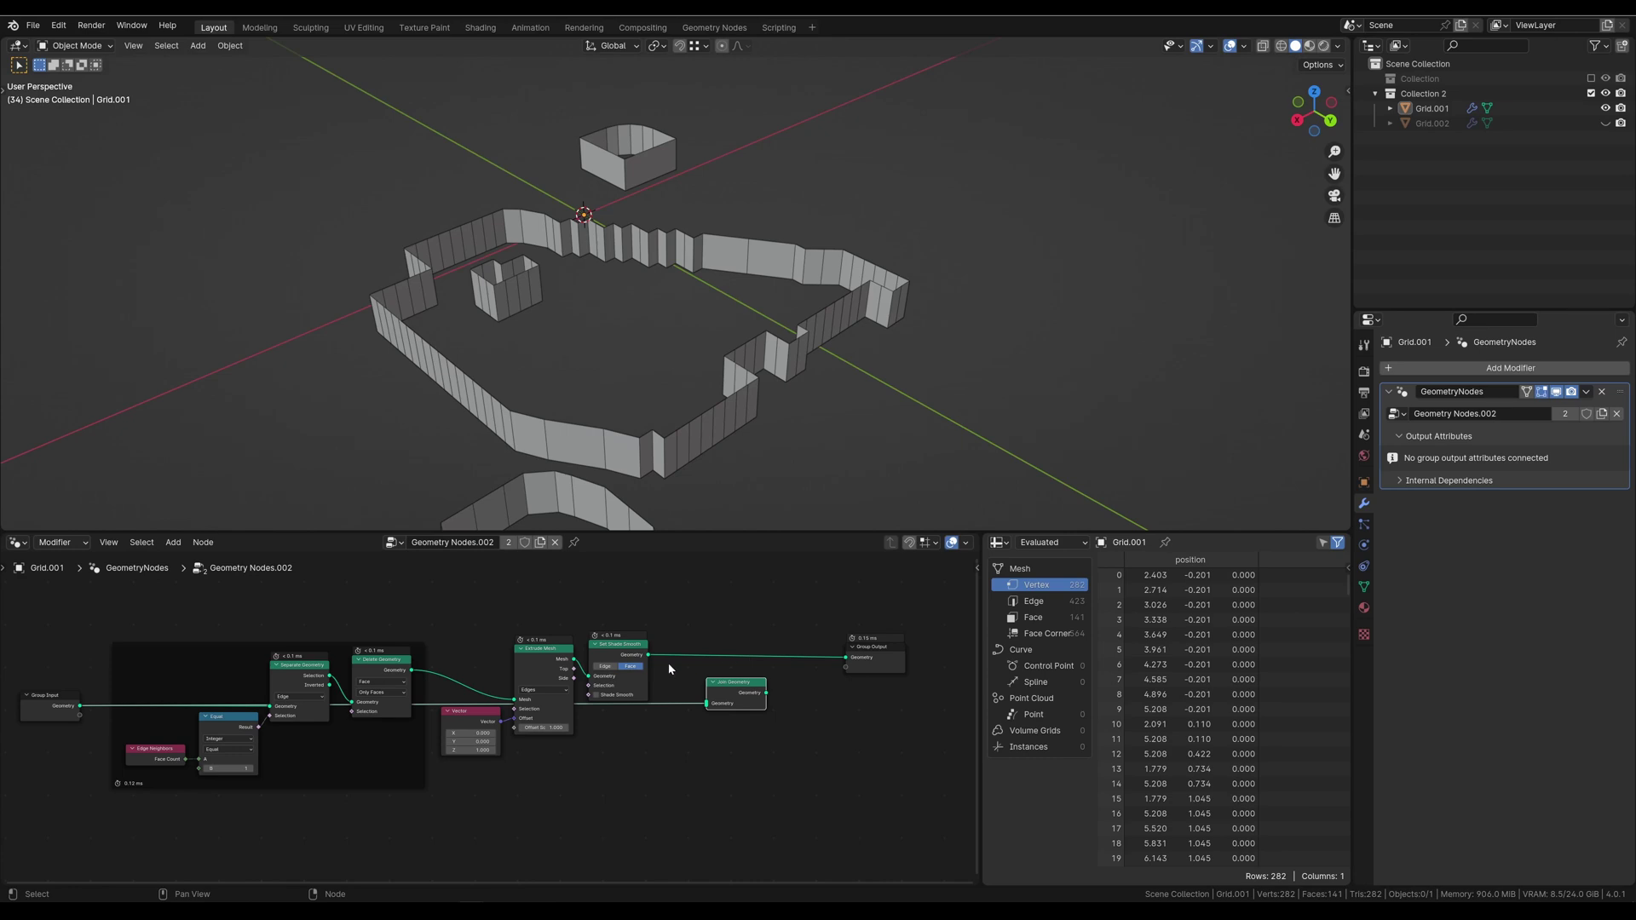
{"action": "mouse_move", "coordinate": [648, 654]}
{"action": "left_mouse_down"}
{"action": "mouse_move", "coordinate": [706, 704]}
{"action": "mouse_move", "coordinate": [856, 671]}
{"action": "mouse_move", "coordinate": [848, 658]}
{"action": "left_mouse_up"}
{"action": "left_click_drag", "start_coordinate": [735, 682], "coordinate": [732, 656]}
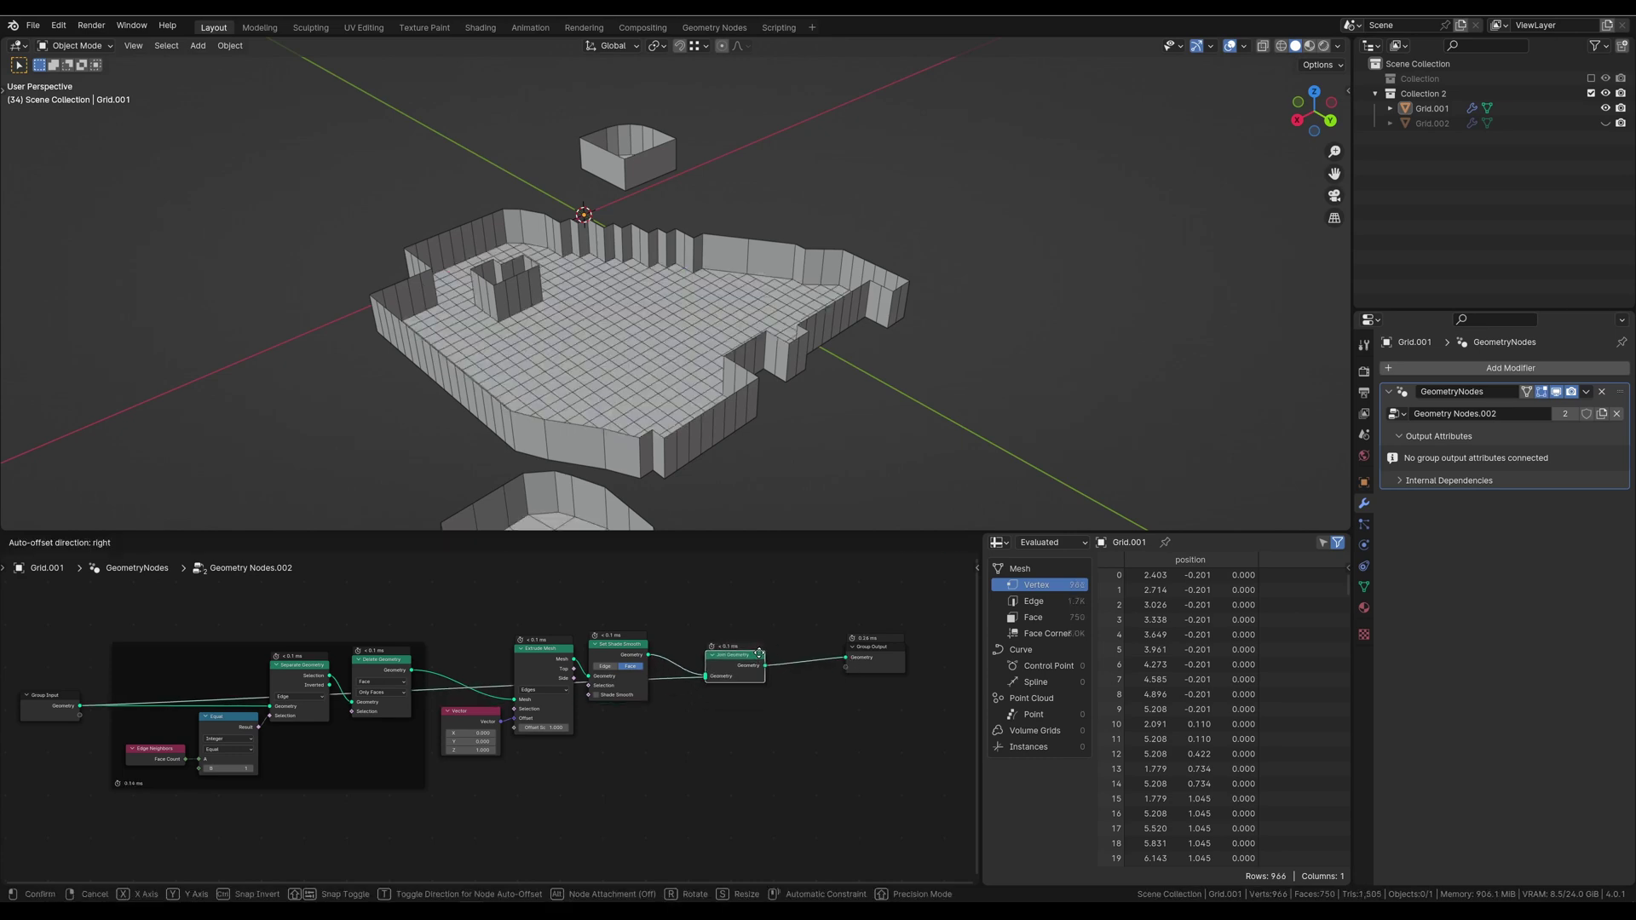
Step: Add a Solidify modifier to the walls, switch it to Complex mode and set thickness to 0.3 m
{"action": "left_click", "coordinate": [1512, 367]}
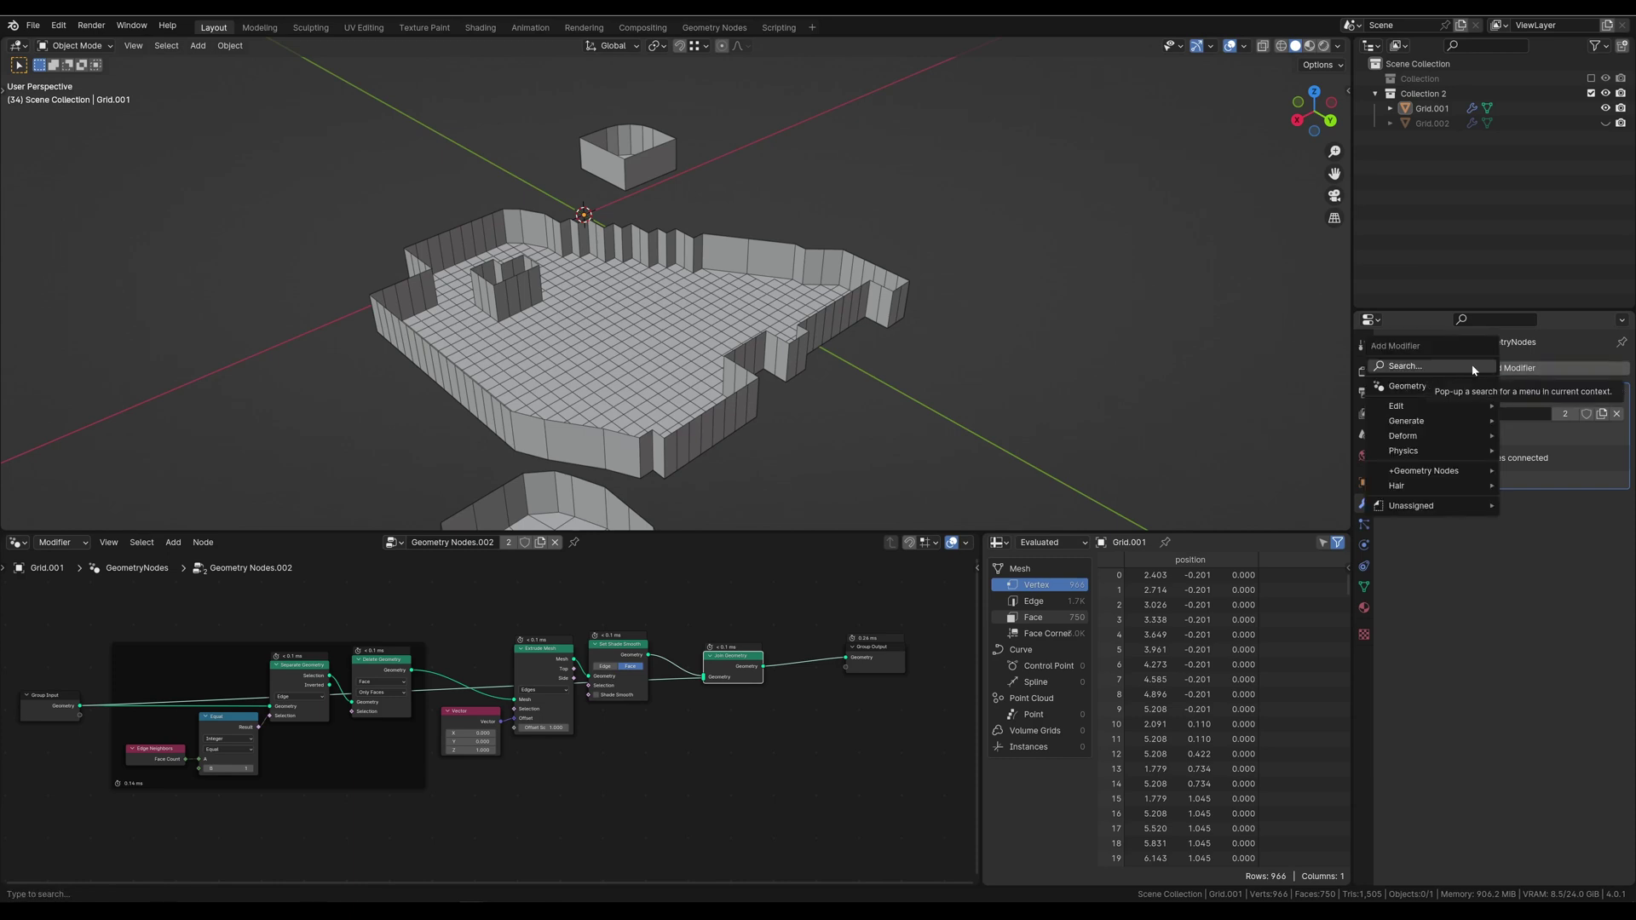
{"action": "type", "text": "sol"}
{"action": "left_click", "coordinate": [1457, 393]}
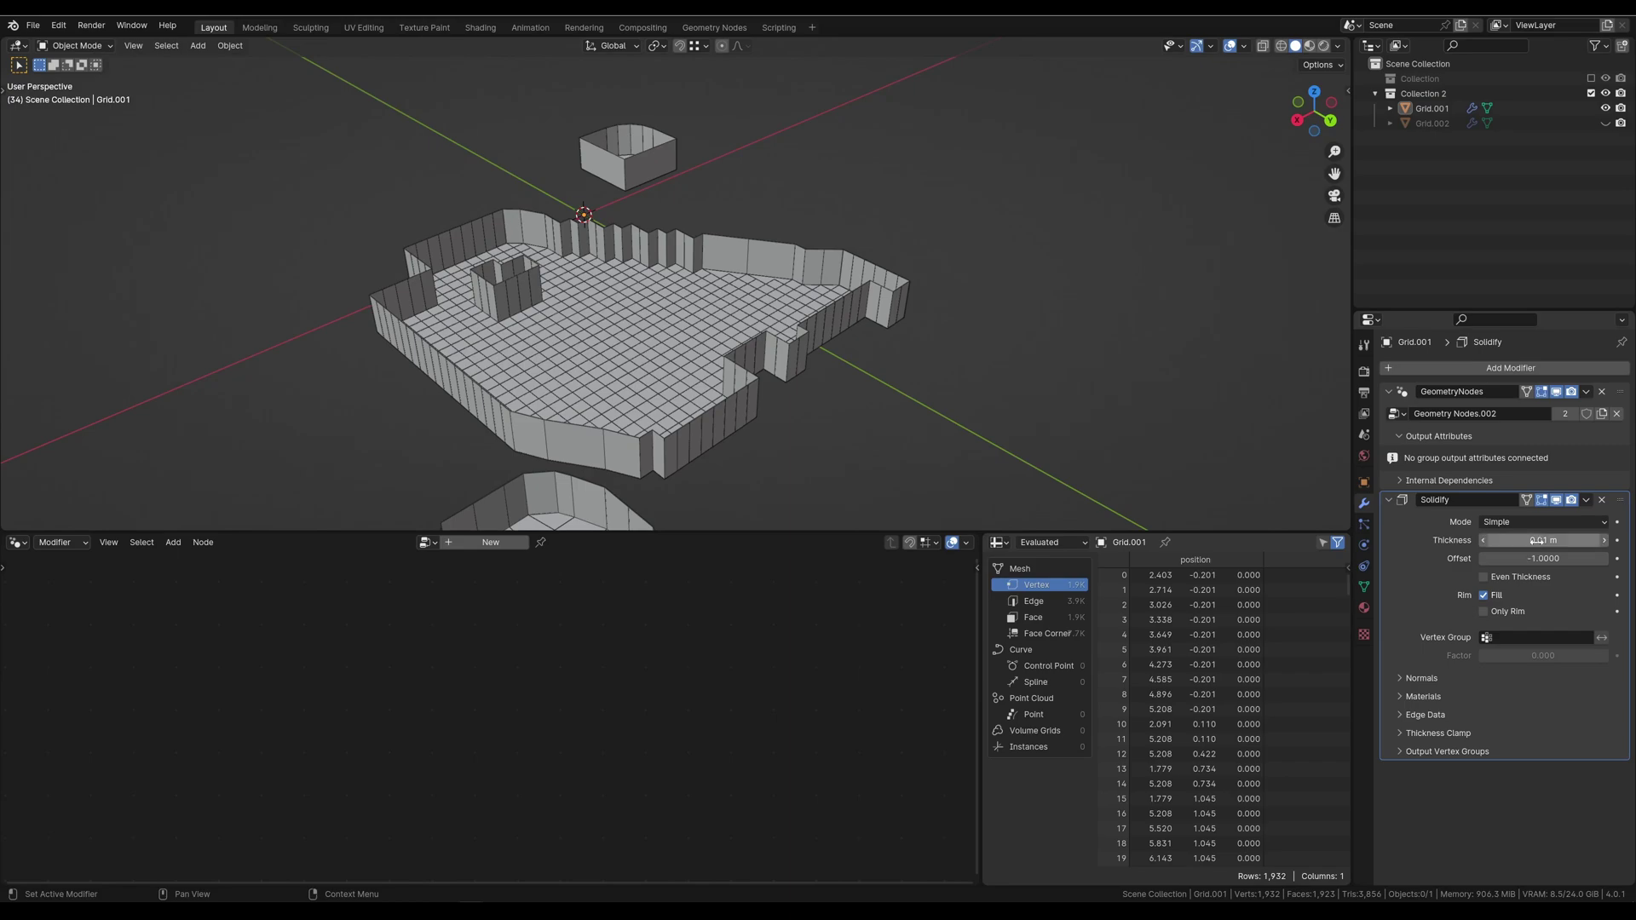
{"action": "left_click_drag", "start_coordinate": [1542, 541], "coordinate": [1594, 540]}
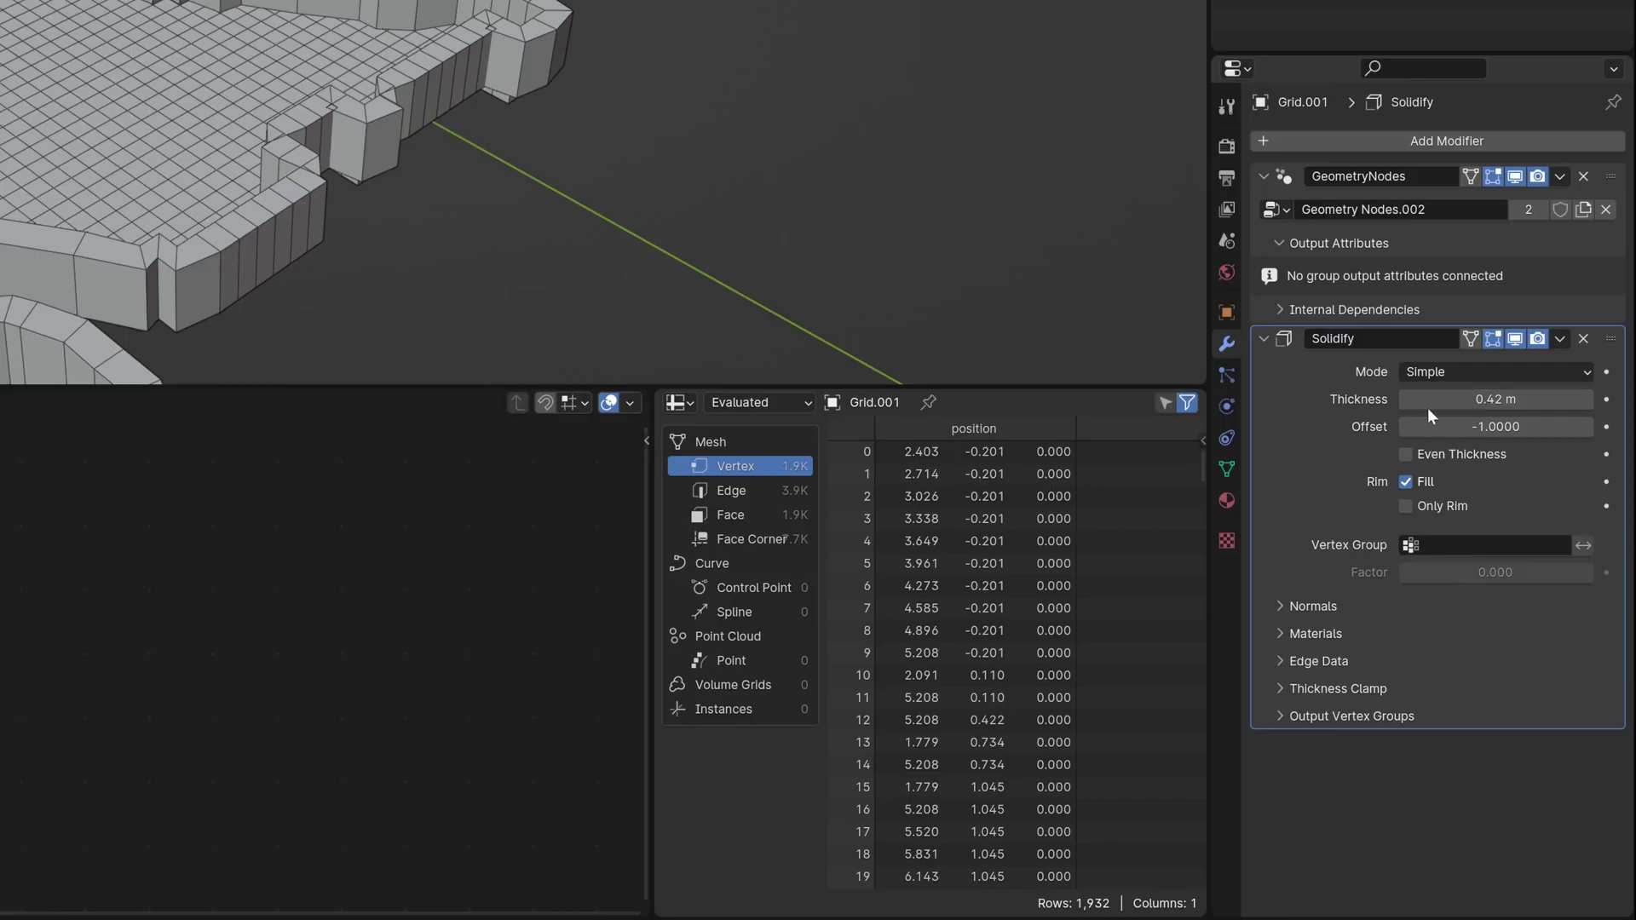
{"action": "left_click", "coordinate": [1514, 521]}
{"action": "left_click", "coordinate": [1445, 421]}
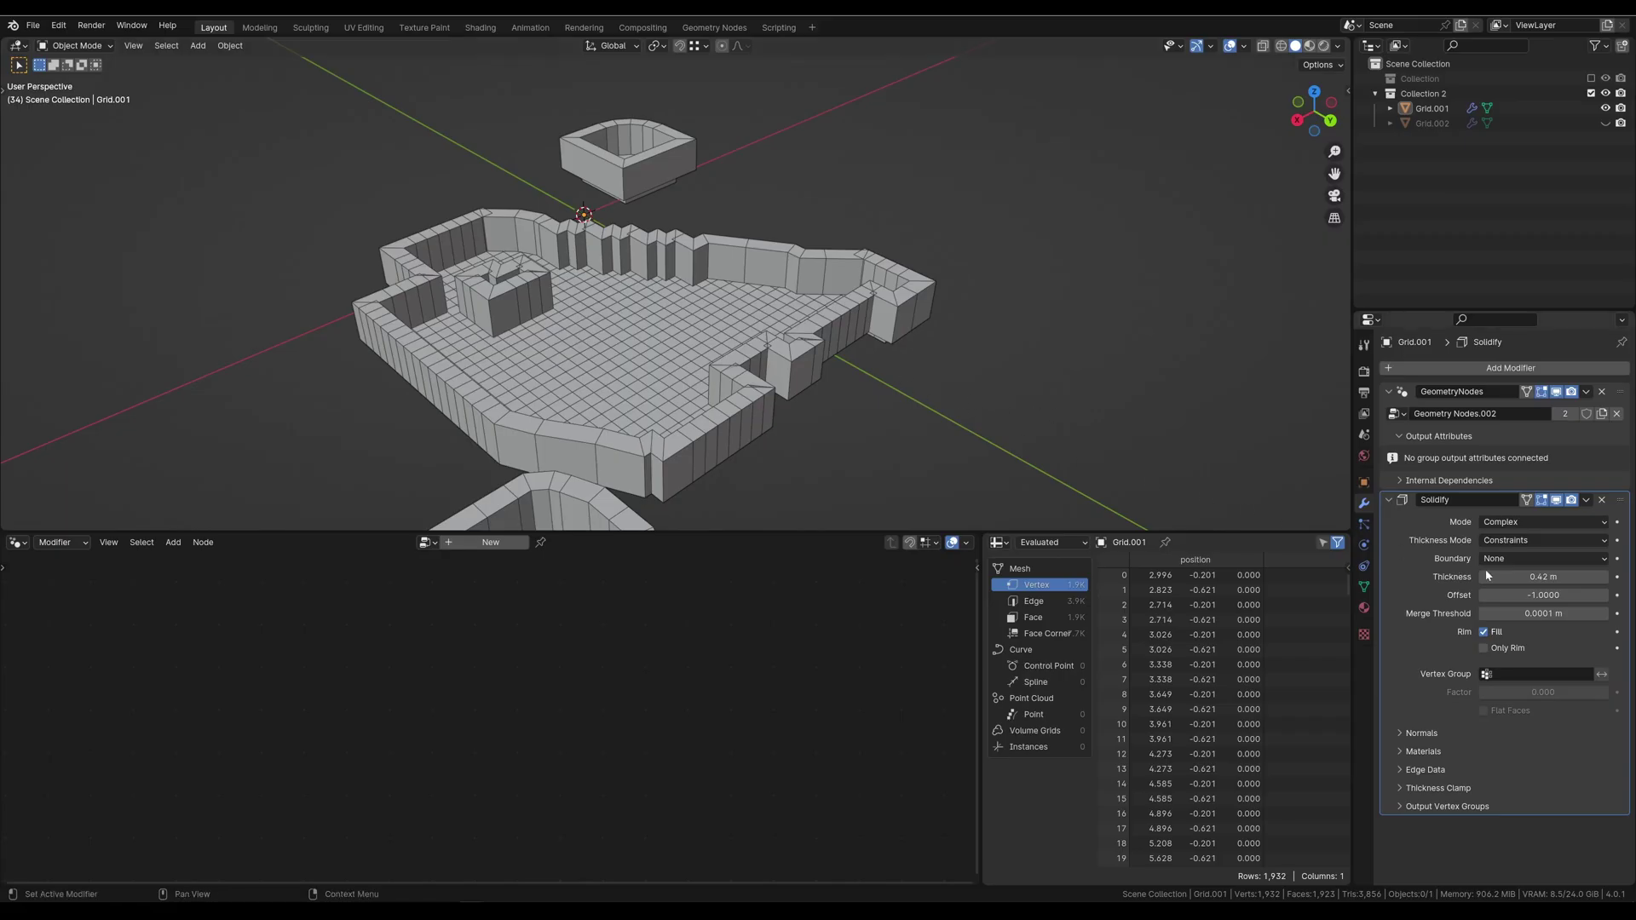
{"action": "mouse_move", "coordinate": [1487, 576]}
{"action": "left_mouse_down"}
{"action": "mouse_move", "coordinate": [1525, 576]}
{"action": "mouse_move", "coordinate": [1449, 576]}
{"action": "left_mouse_up"}
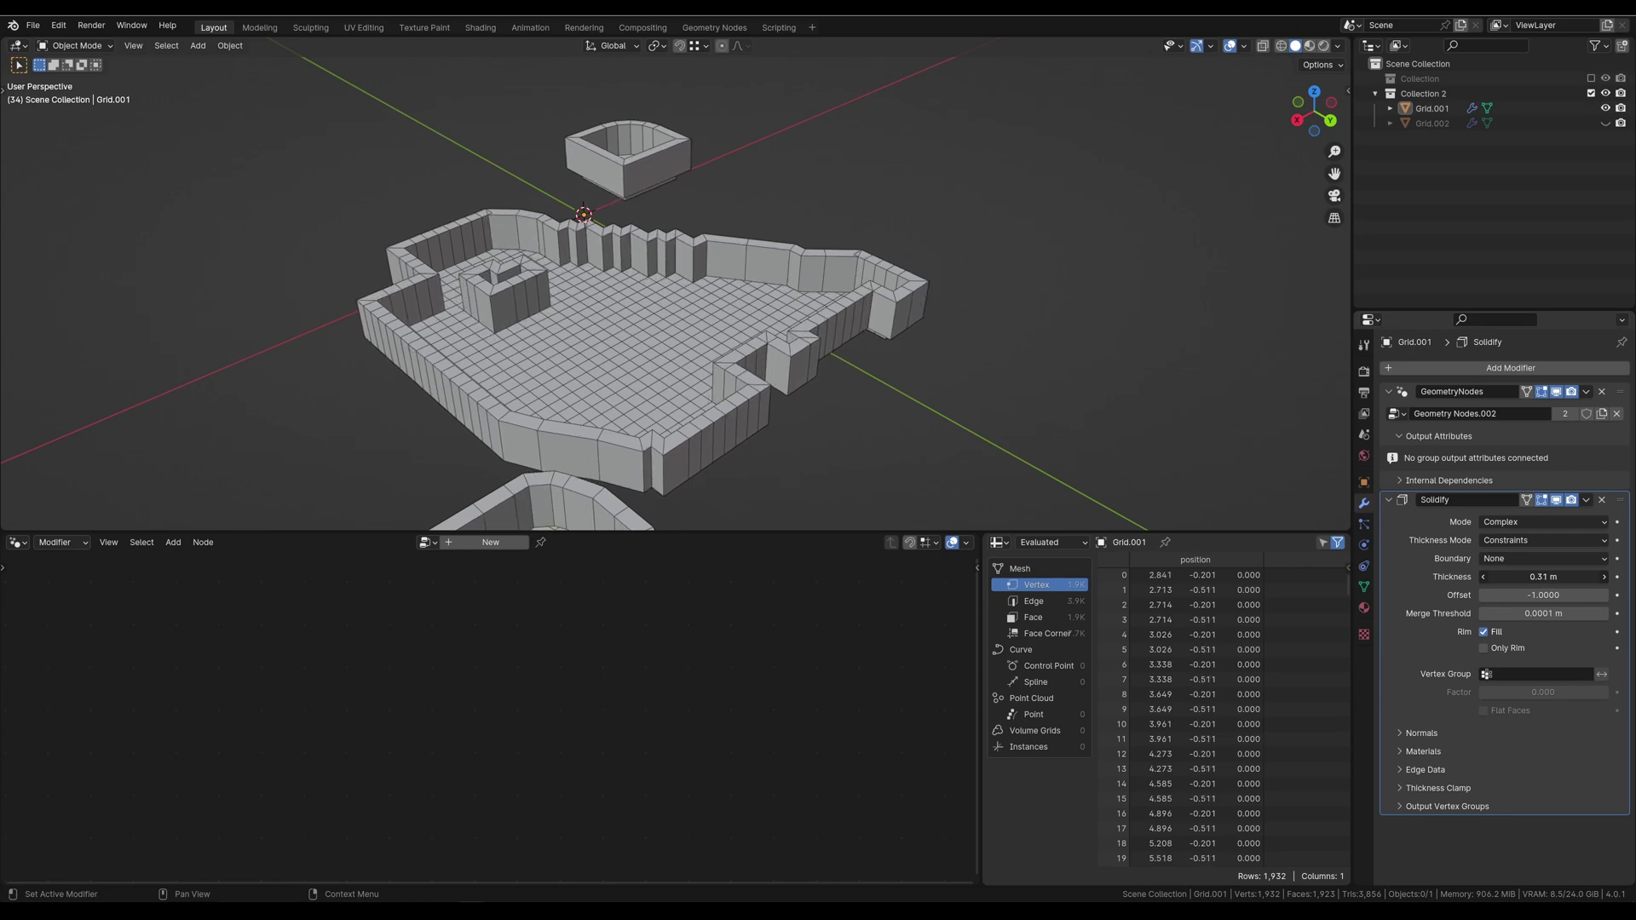
{"action": "mouse_move", "coordinate": [976, 340]}
{"action": "middle_mouse_down"}
{"action": "mouse_move", "coordinate": [969, 267]}
{"action": "mouse_move", "coordinate": [913, 329]}
{"action": "mouse_move", "coordinate": [890, 192]}
{"action": "mouse_move", "coordinate": [885, 332]}
{"action": "middle_mouse_up"}
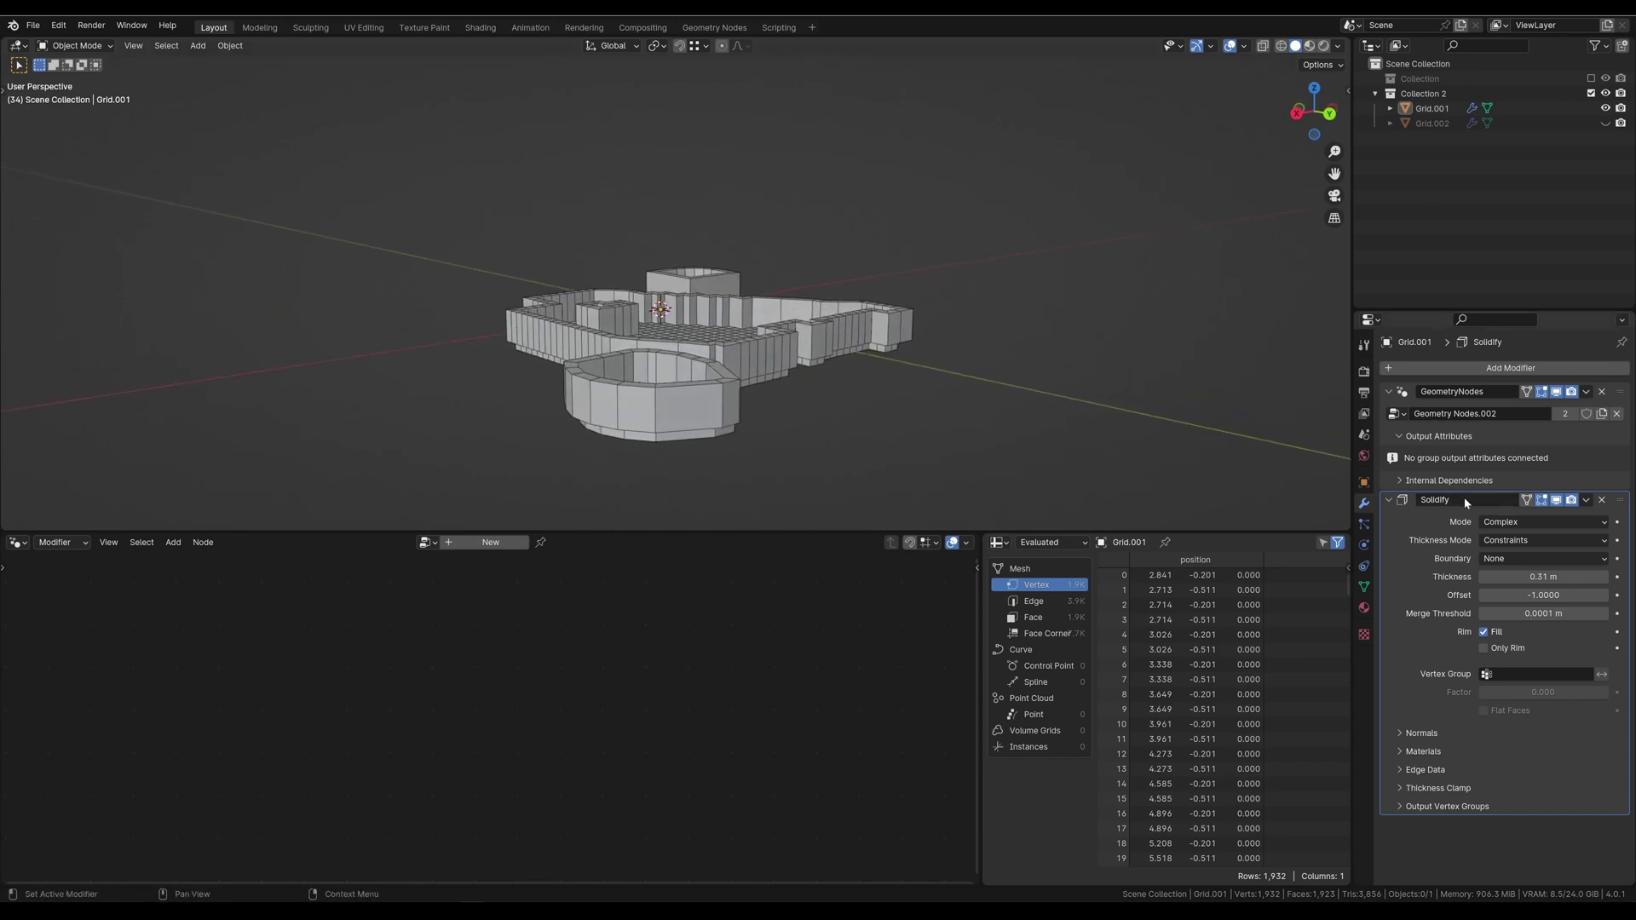
{"action": "left_click_drag", "start_coordinate": [1544, 577], "coordinate": [1530, 577]}
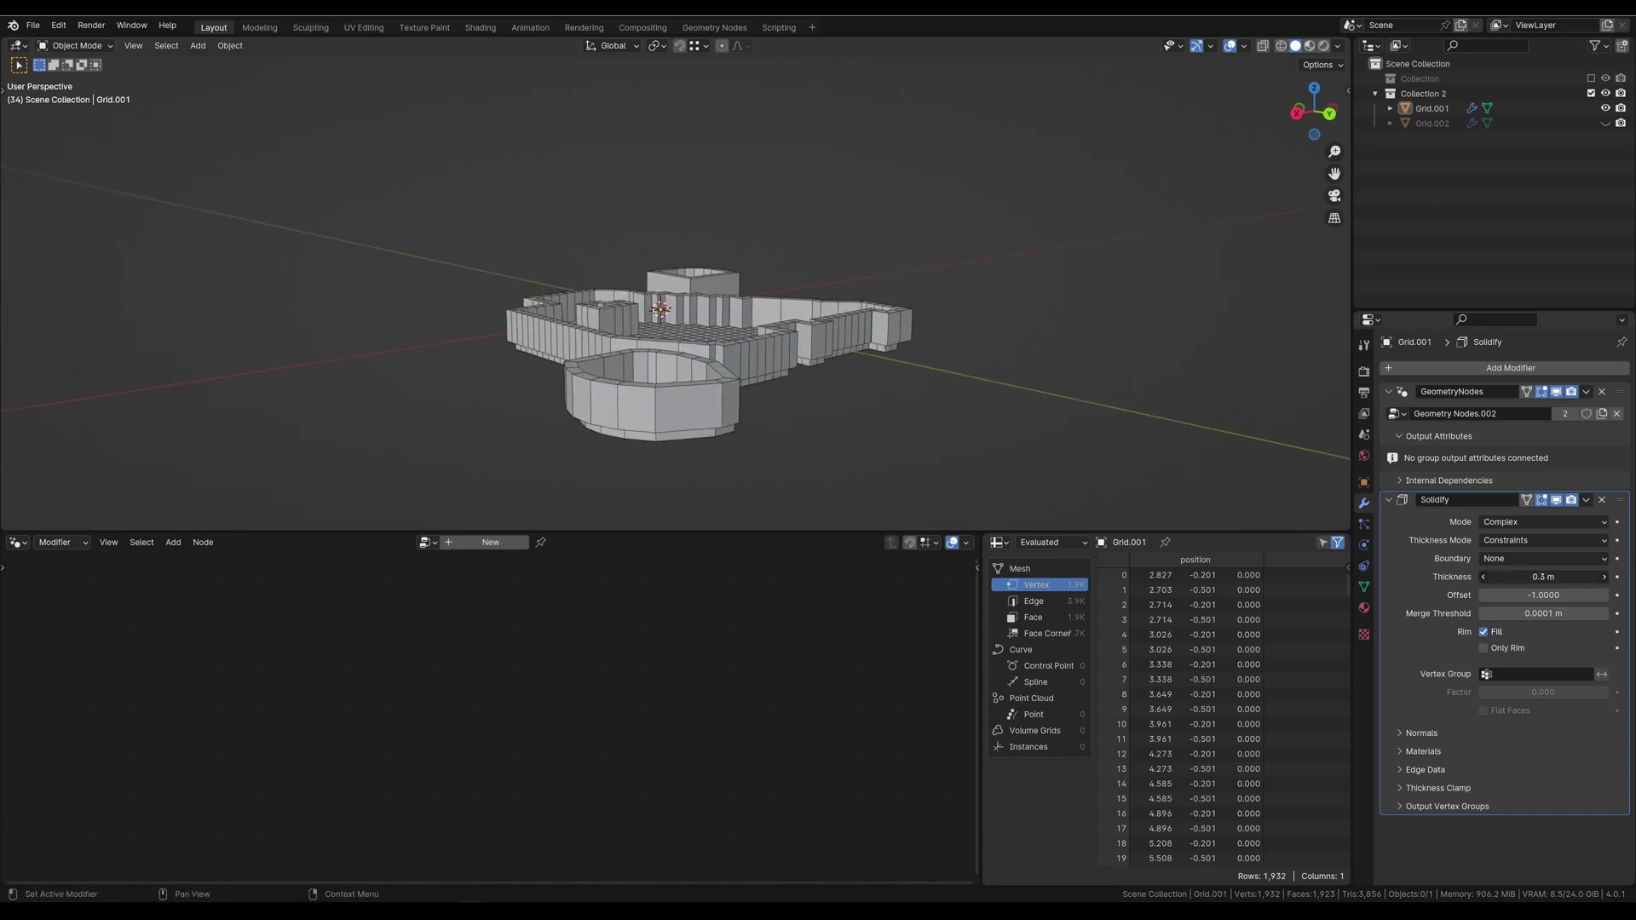
Step: Insert a Geometry to Instance node just before Join Geometry in the node tree
{"action": "left_click", "coordinate": [1497, 433]}
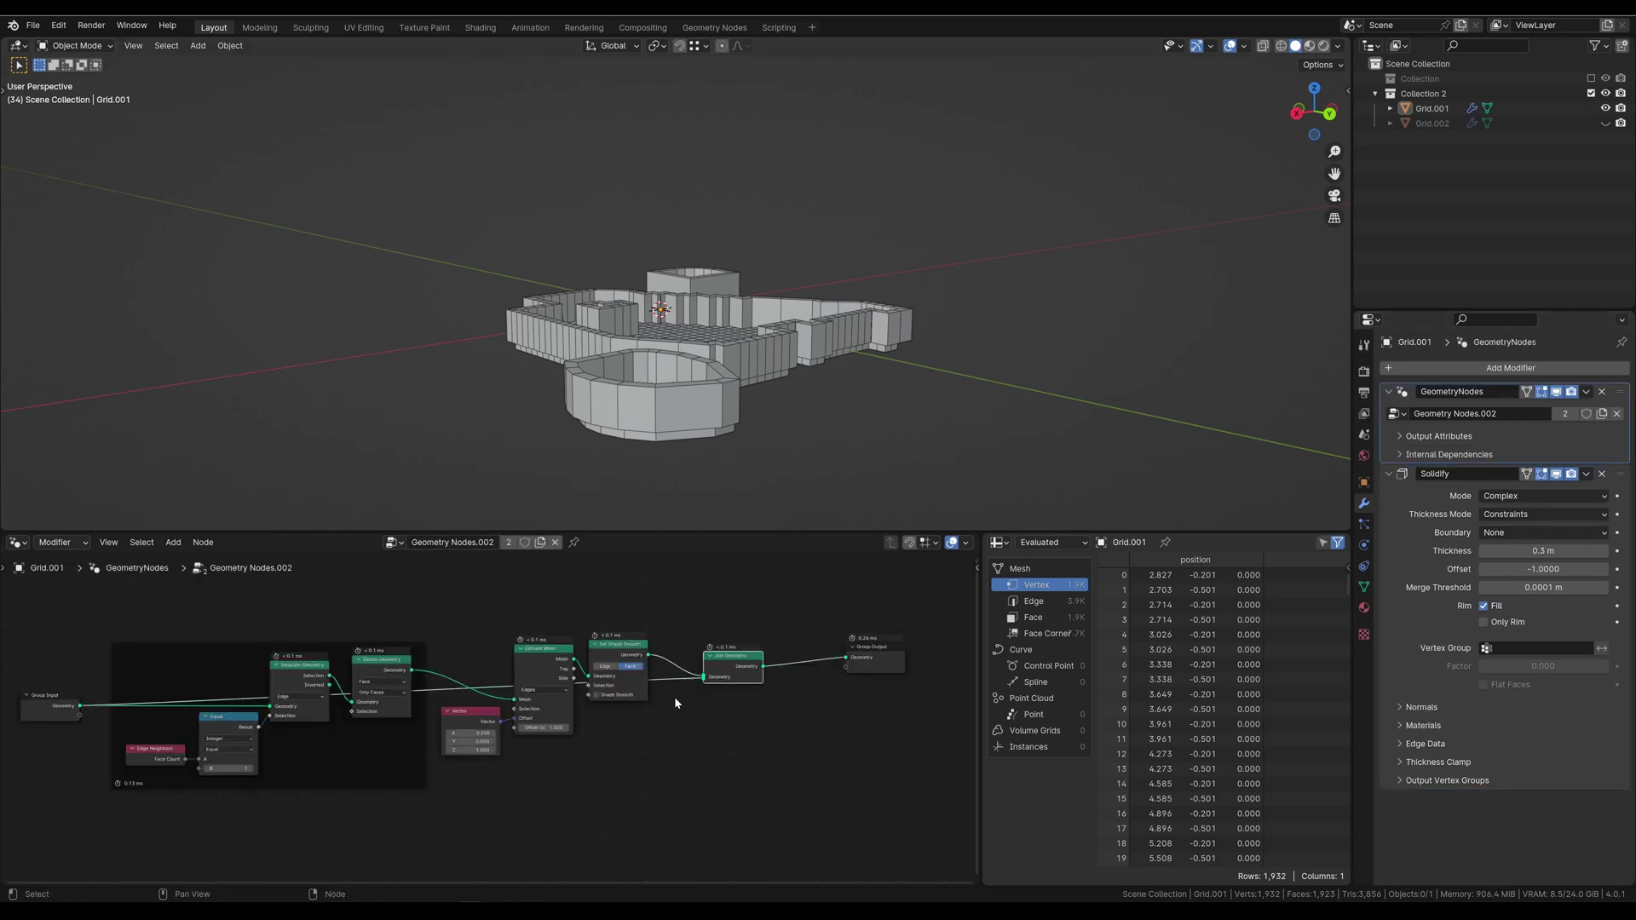
{"action": "scroll", "coordinate": [674, 703], "scroll_direction": "up", "scroll_amount": 1}
{"action": "scroll", "coordinate": [670, 709], "scroll_direction": "up", "scroll_amount": 1}
{"action": "scroll", "coordinate": [707, 701], "scroll_direction": "up", "scroll_amount": 1}
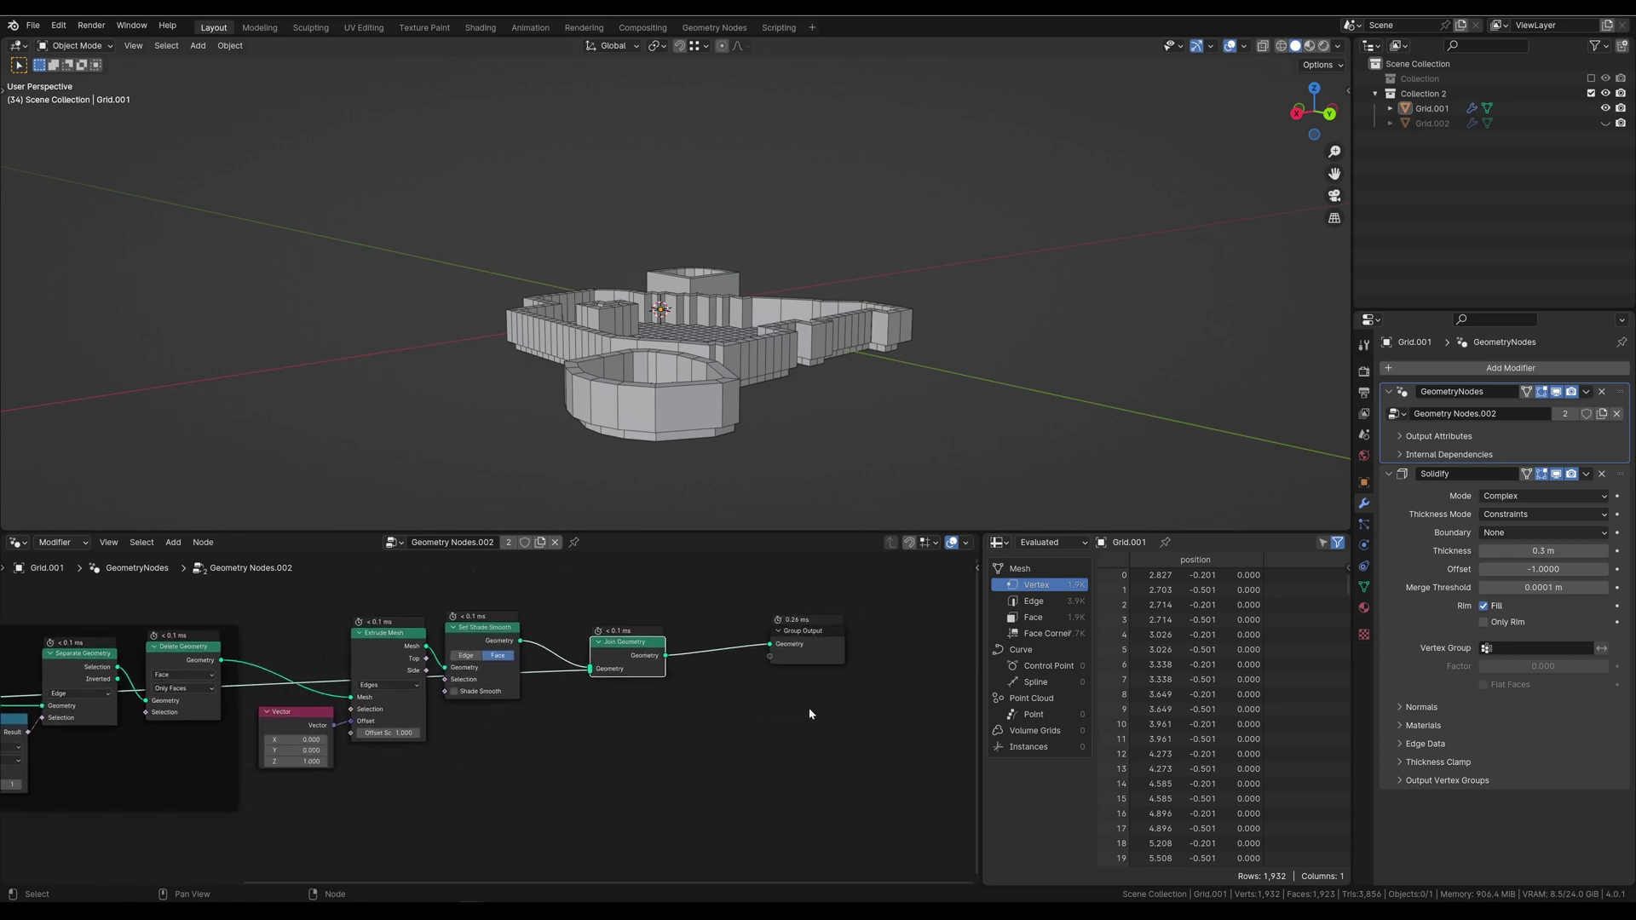
{"action": "key", "text": "g"}
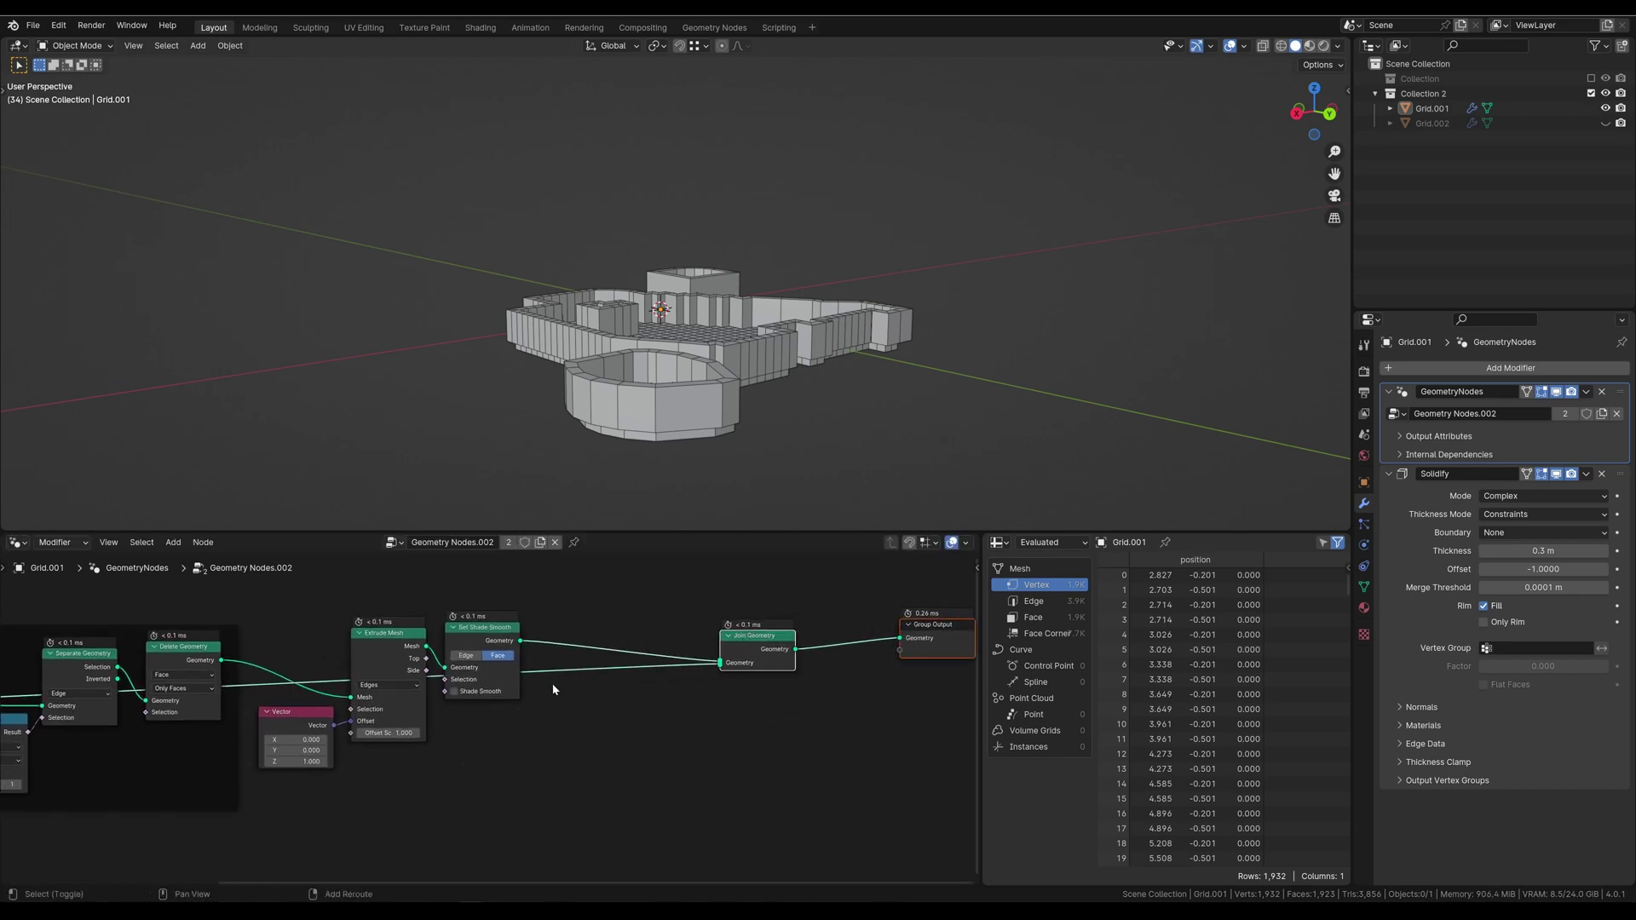
{"action": "key", "text": "shift+a"}
{"action": "type", "text": "geo to"}
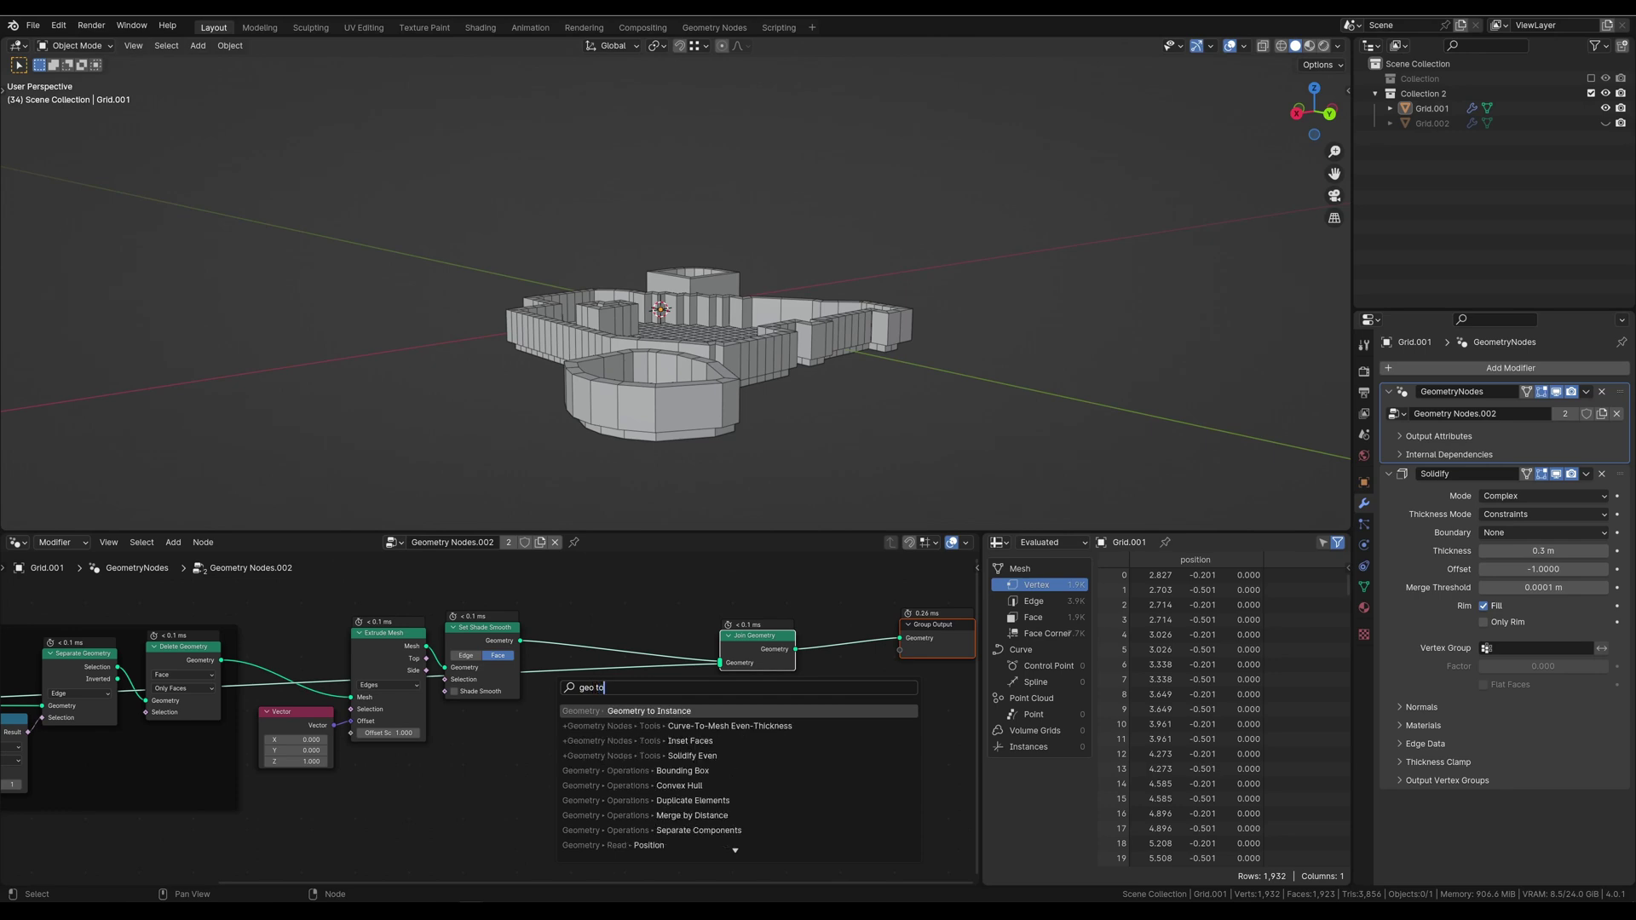
{"action": "key", "text": "Return"}
{"action": "left_click", "coordinate": [596, 682]}
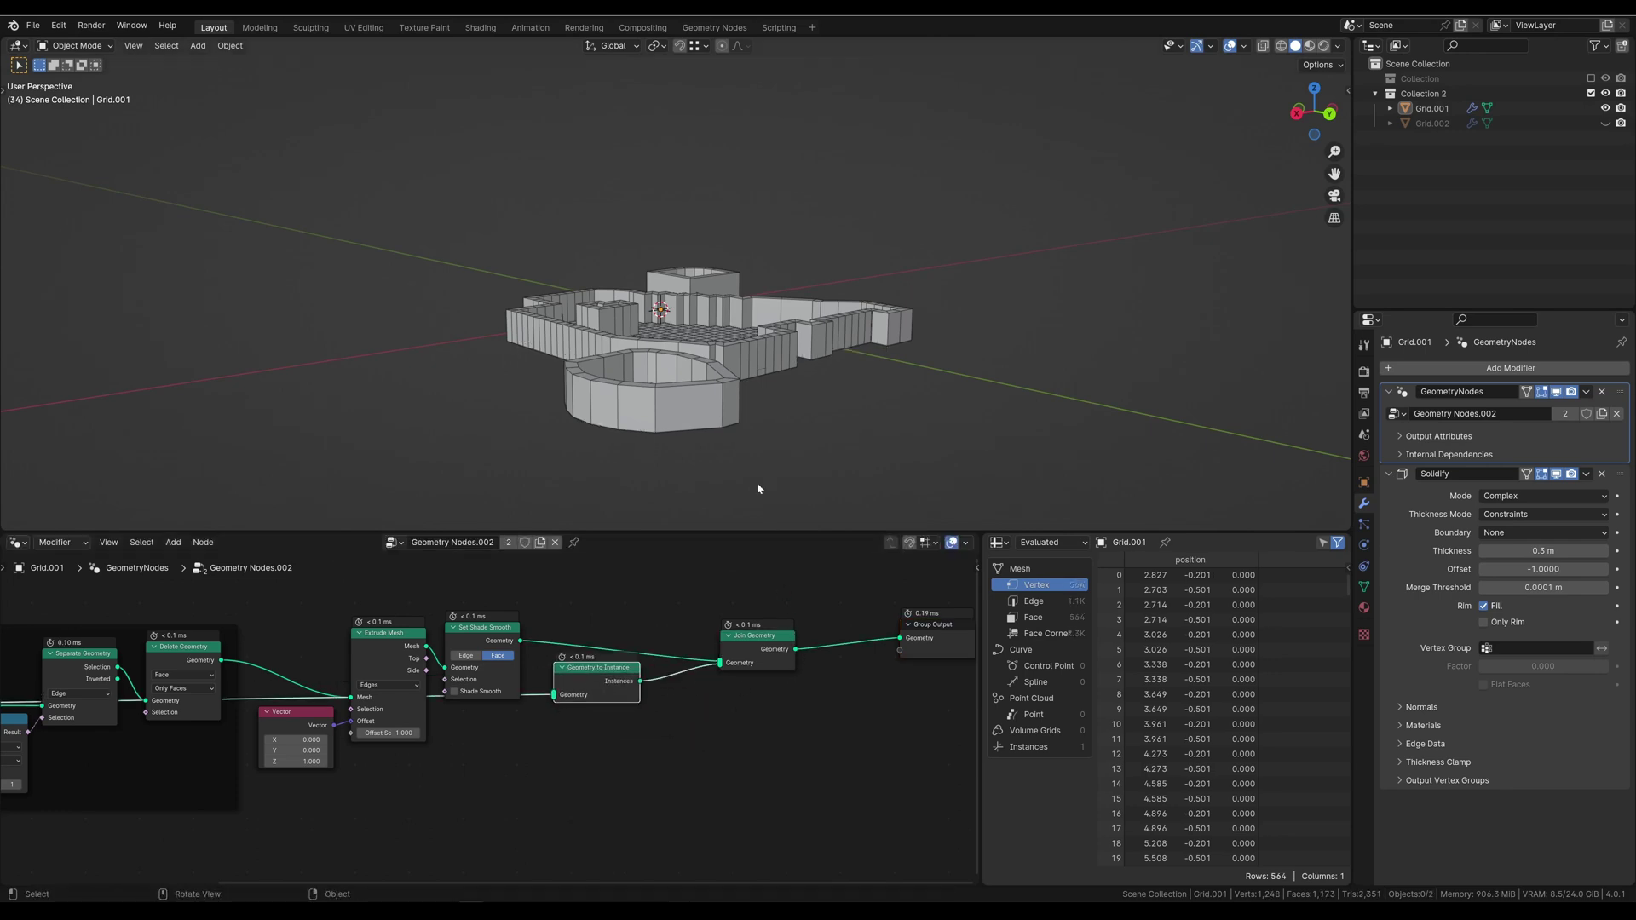
Step: Enable the Face Orientation overlay and hide Solidify in the viewport to reveal red, flipped wall faces
{"action": "mouse_move", "coordinate": [757, 488]}
{"action": "middle_mouse_down"}
{"action": "mouse_move", "coordinate": [739, 399]}
{"action": "mouse_move", "coordinate": [639, 409]}
{"action": "middle_mouse_up"}
{"action": "scroll", "coordinate": [595, 426], "scroll_direction": "up", "scroll_amount": 3}
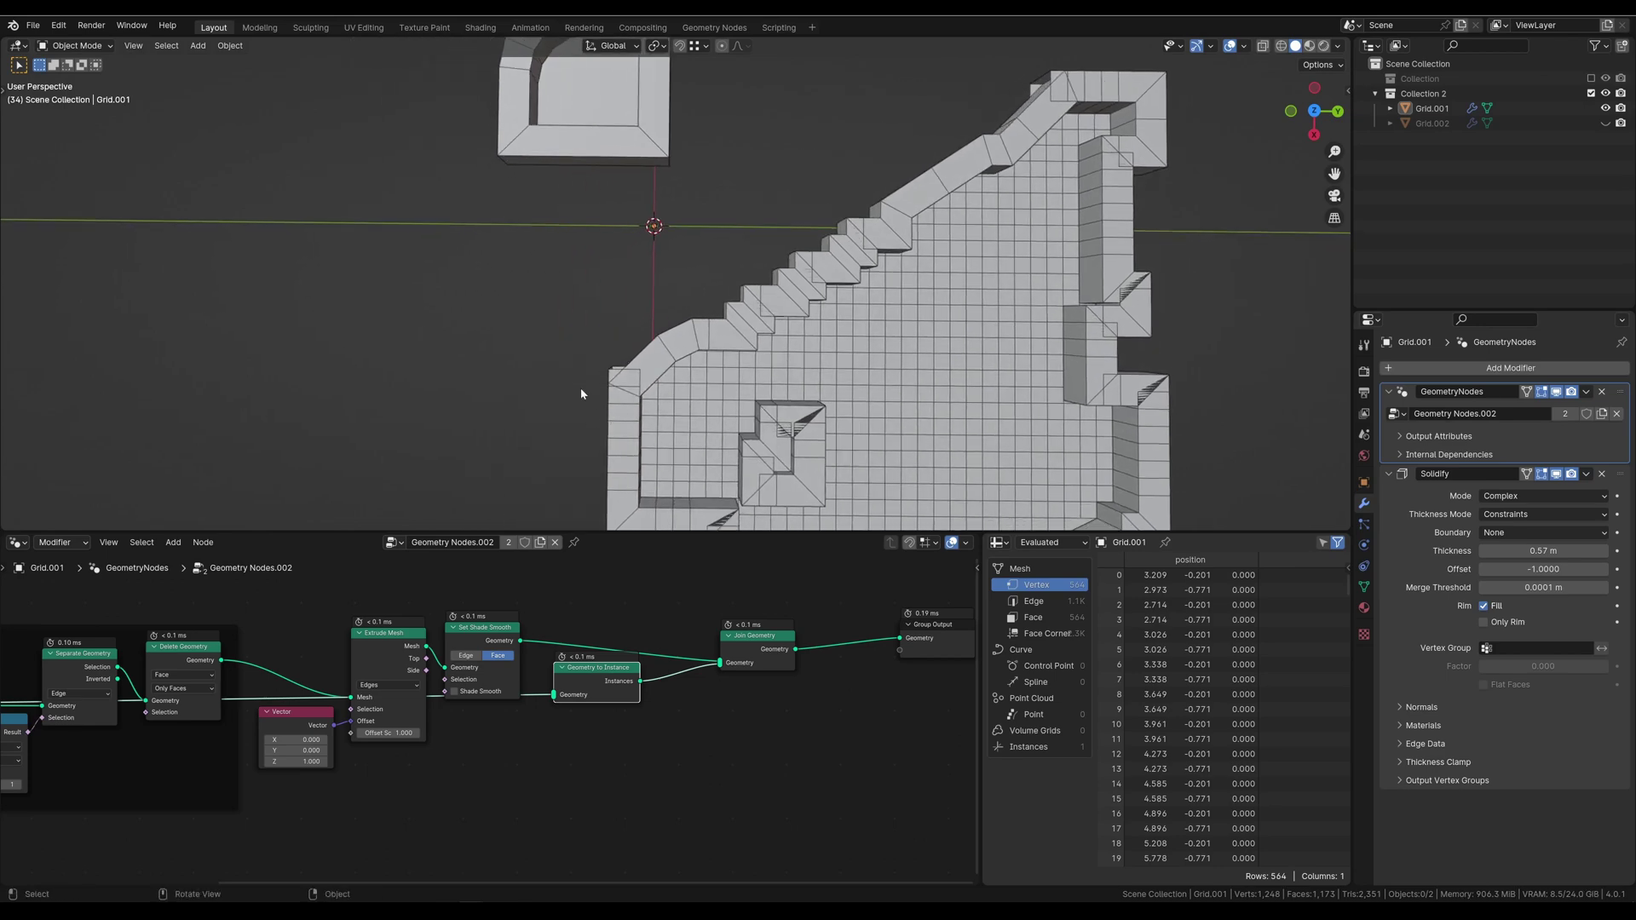
{"action": "middle_click_drag", "start_coordinate": [613, 394], "coordinate": [713, 301]}
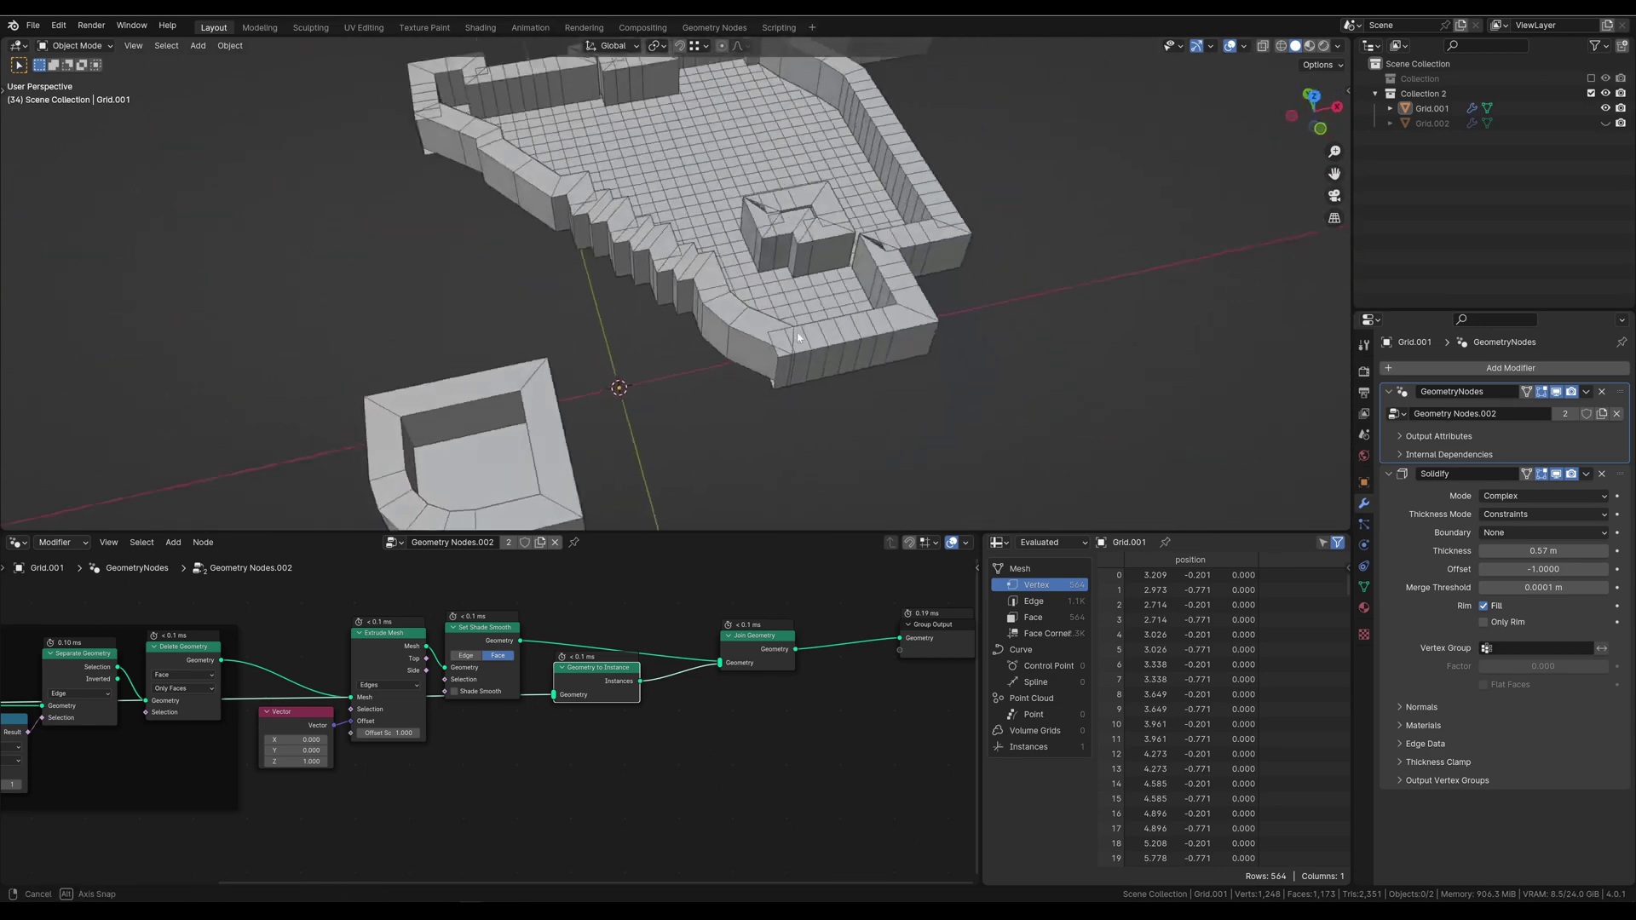
{"action": "mouse_move", "coordinate": [264, 352]}
{"action": "middle_mouse_down"}
{"action": "mouse_move", "coordinate": [384, 354]}
{"action": "mouse_move", "coordinate": [633, 402]}
{"action": "mouse_move", "coordinate": [601, 400]}
{"action": "middle_mouse_up"}
{"action": "left_click", "coordinate": [1245, 47]}
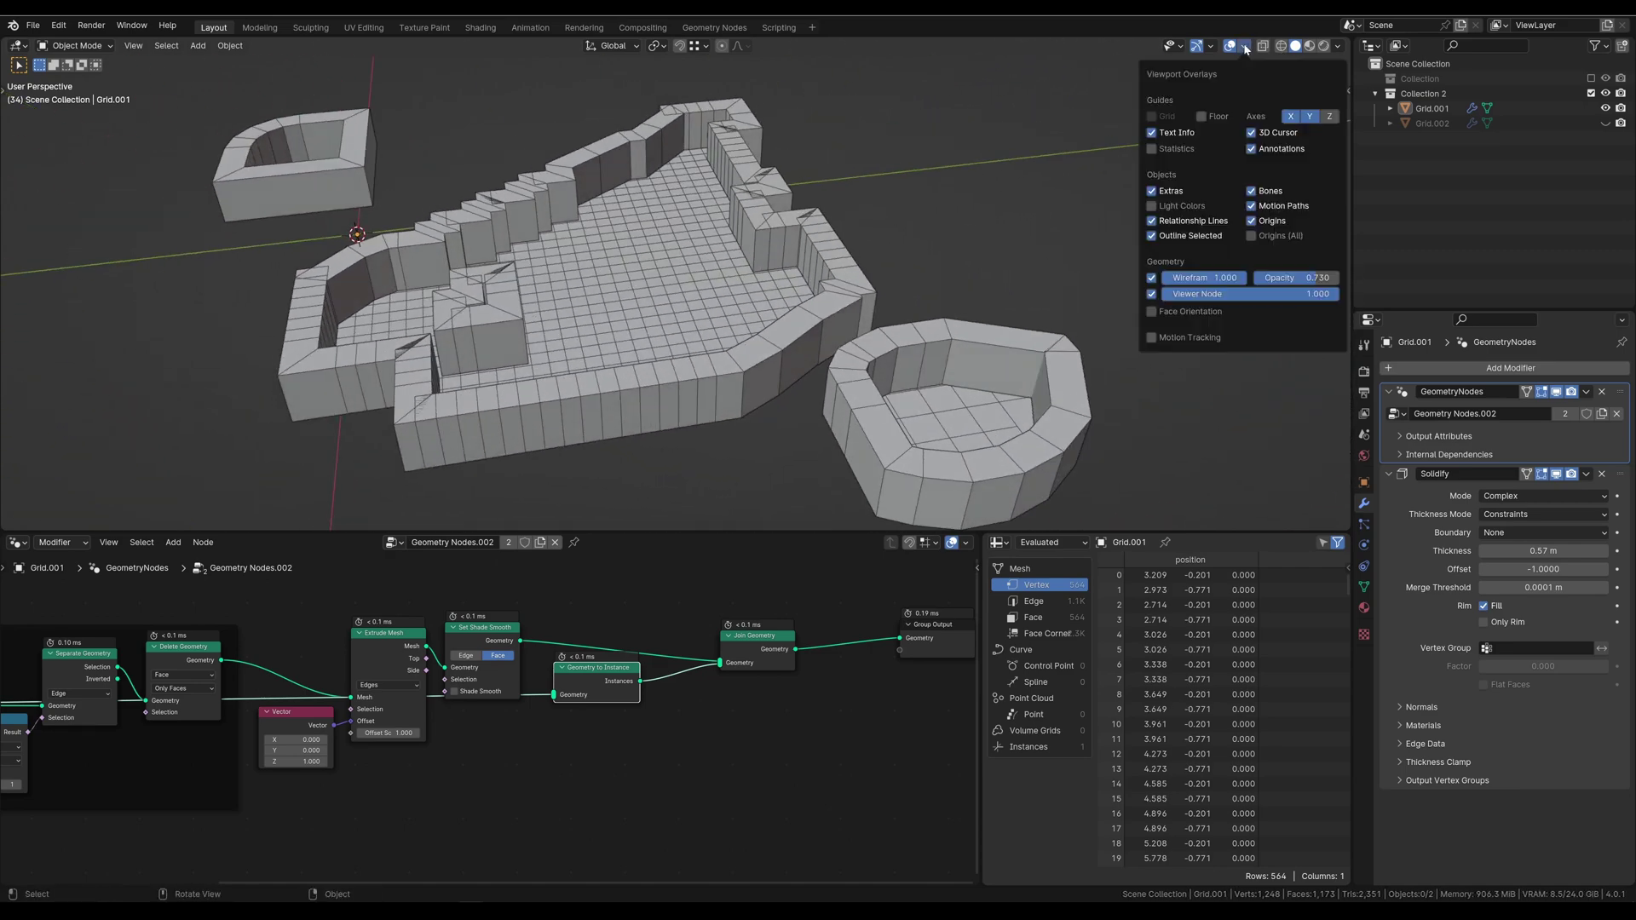
{"action": "left_click", "coordinate": [1152, 311]}
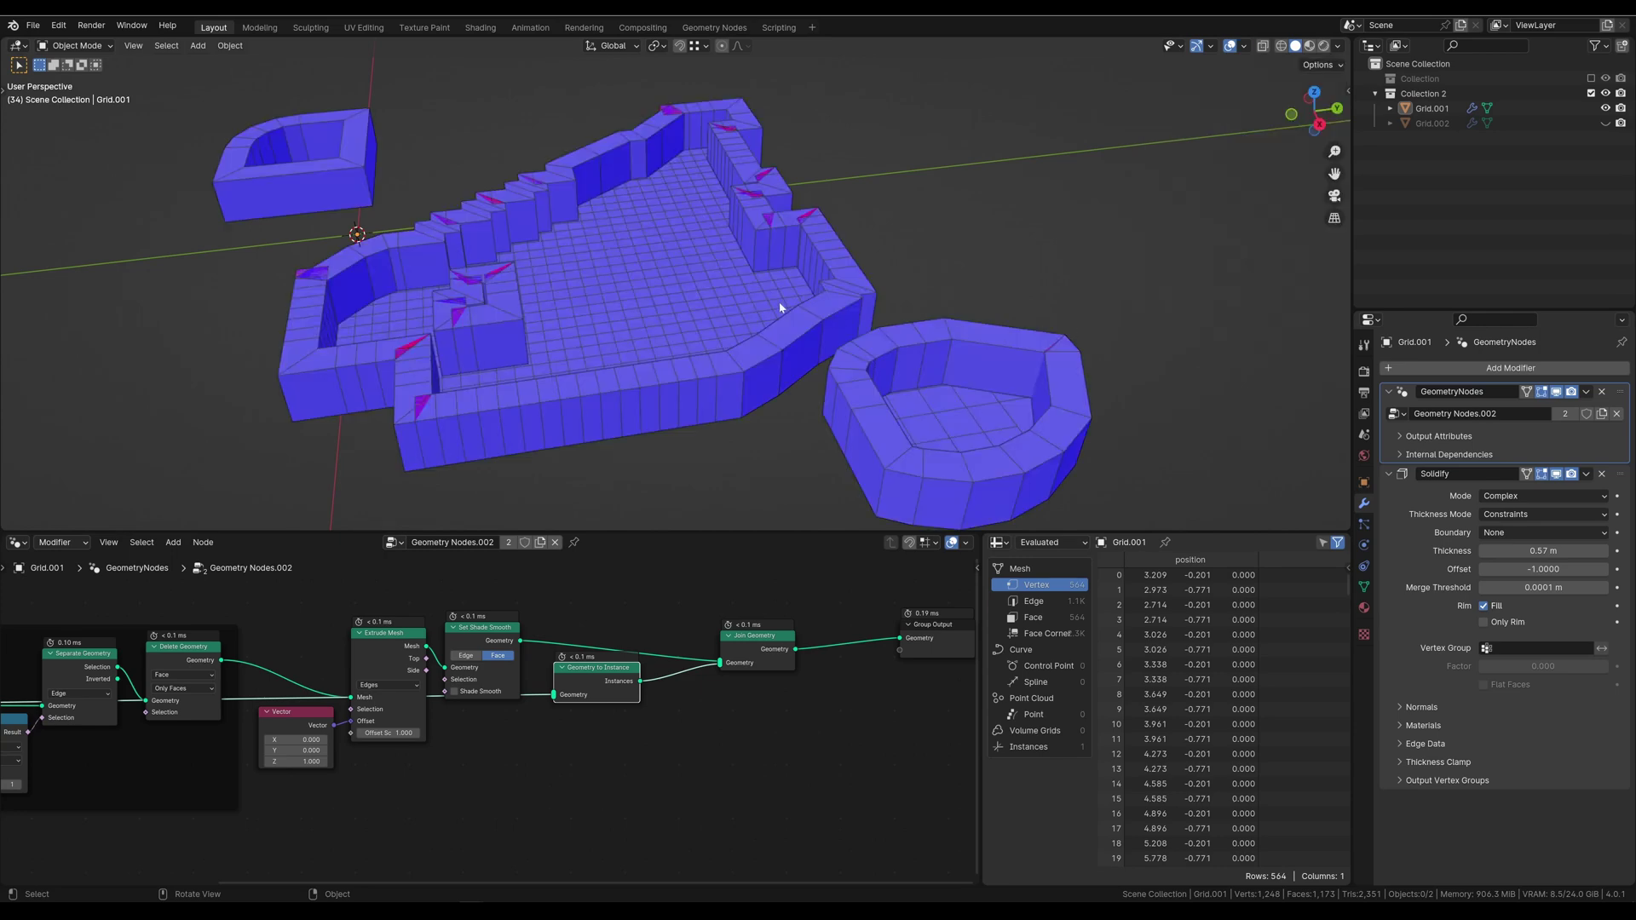
{"action": "middle_click_drag", "start_coordinate": [682, 341], "coordinate": [789, 346]}
{"action": "left_click", "coordinate": [1557, 474]}
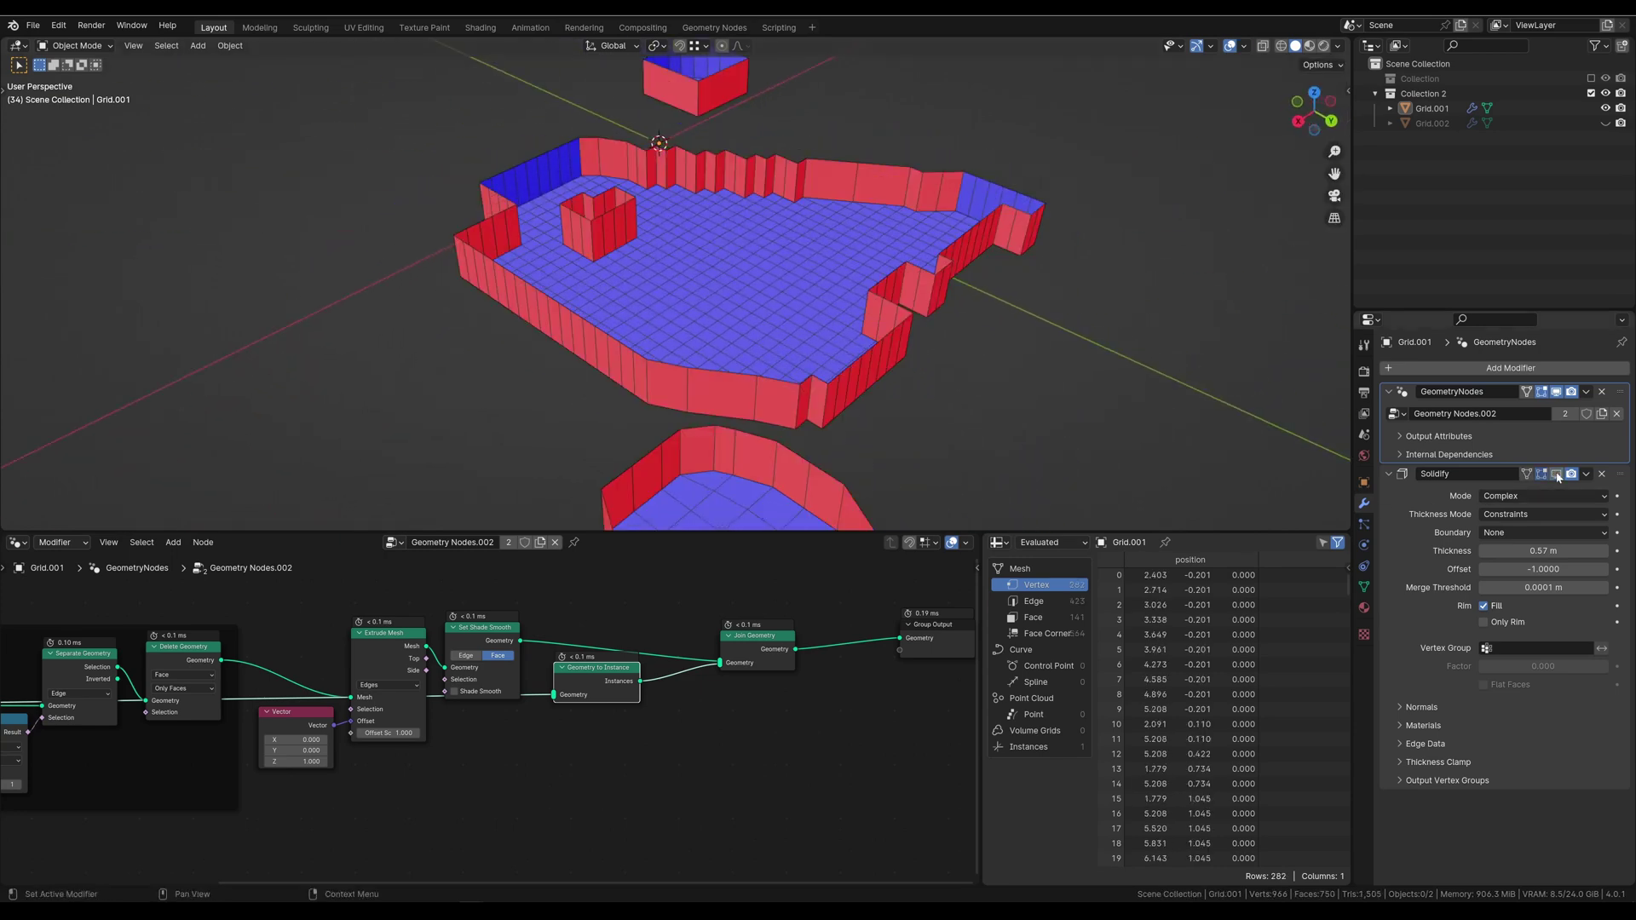
{"action": "mouse_move", "coordinate": [980, 364]}
{"action": "middle_mouse_down"}
{"action": "mouse_move", "coordinate": [811, 313]}
{"action": "mouse_move", "coordinate": [387, 269]}
{"action": "mouse_move", "coordinate": [341, 285]}
{"action": "mouse_move", "coordinate": [411, 288]}
{"action": "middle_mouse_up"}
Step: Chain Mesh to Curve and Curve to Mesh nodes off Delete Geometry's output
{"action": "scroll", "coordinate": [566, 612], "scroll_direction": "down", "scroll_amount": 2}
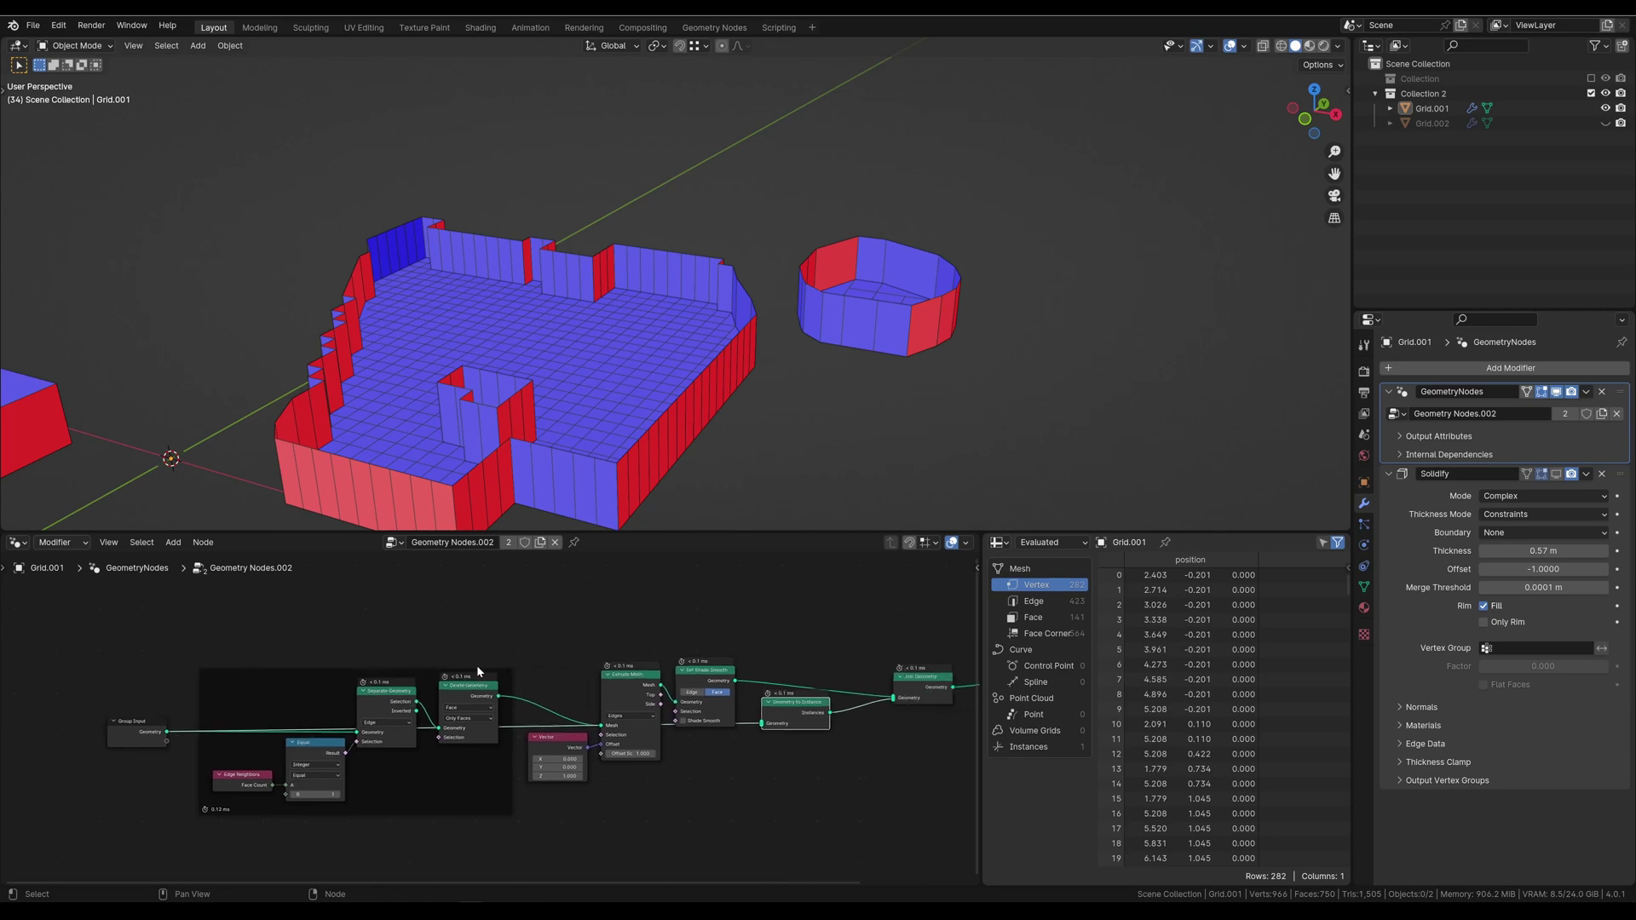
{"action": "mouse_move", "coordinate": [497, 698]}
{"action": "left_mouse_down"}
{"action": "mouse_move", "coordinate": [525, 614]}
{"action": "mouse_move", "coordinate": [528, 628]}
{"action": "left_mouse_up"}
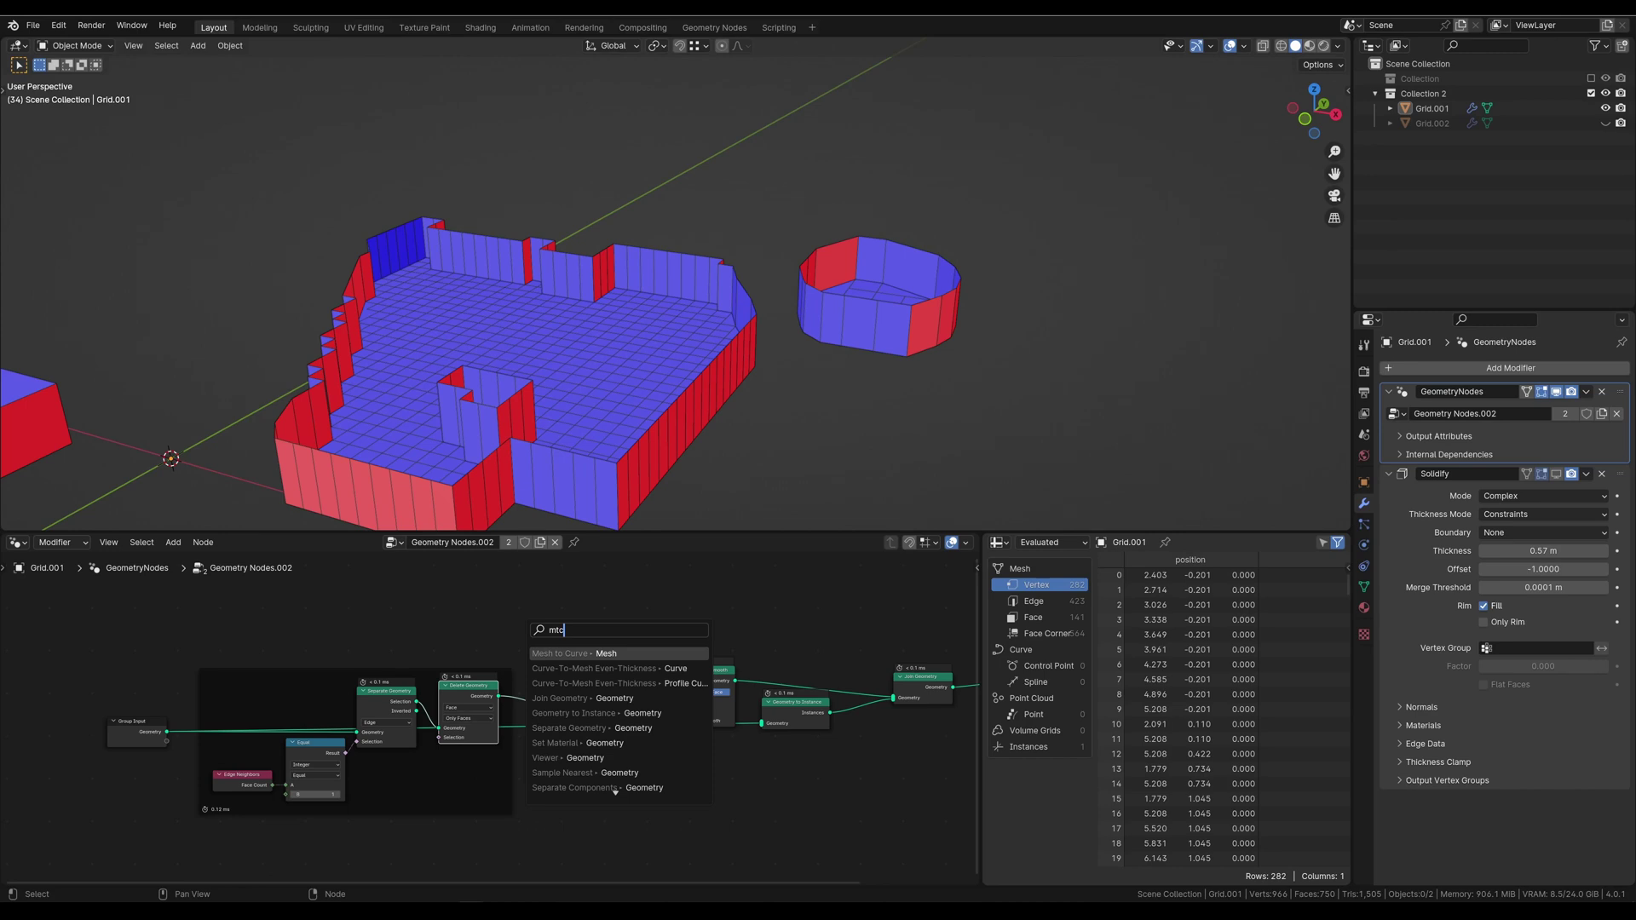
{"action": "left_click", "coordinate": [615, 788]}
{"action": "left_click_drag", "start_coordinate": [497, 697], "coordinate": [595, 610]}
{"action": "type", "text": "curve to"}
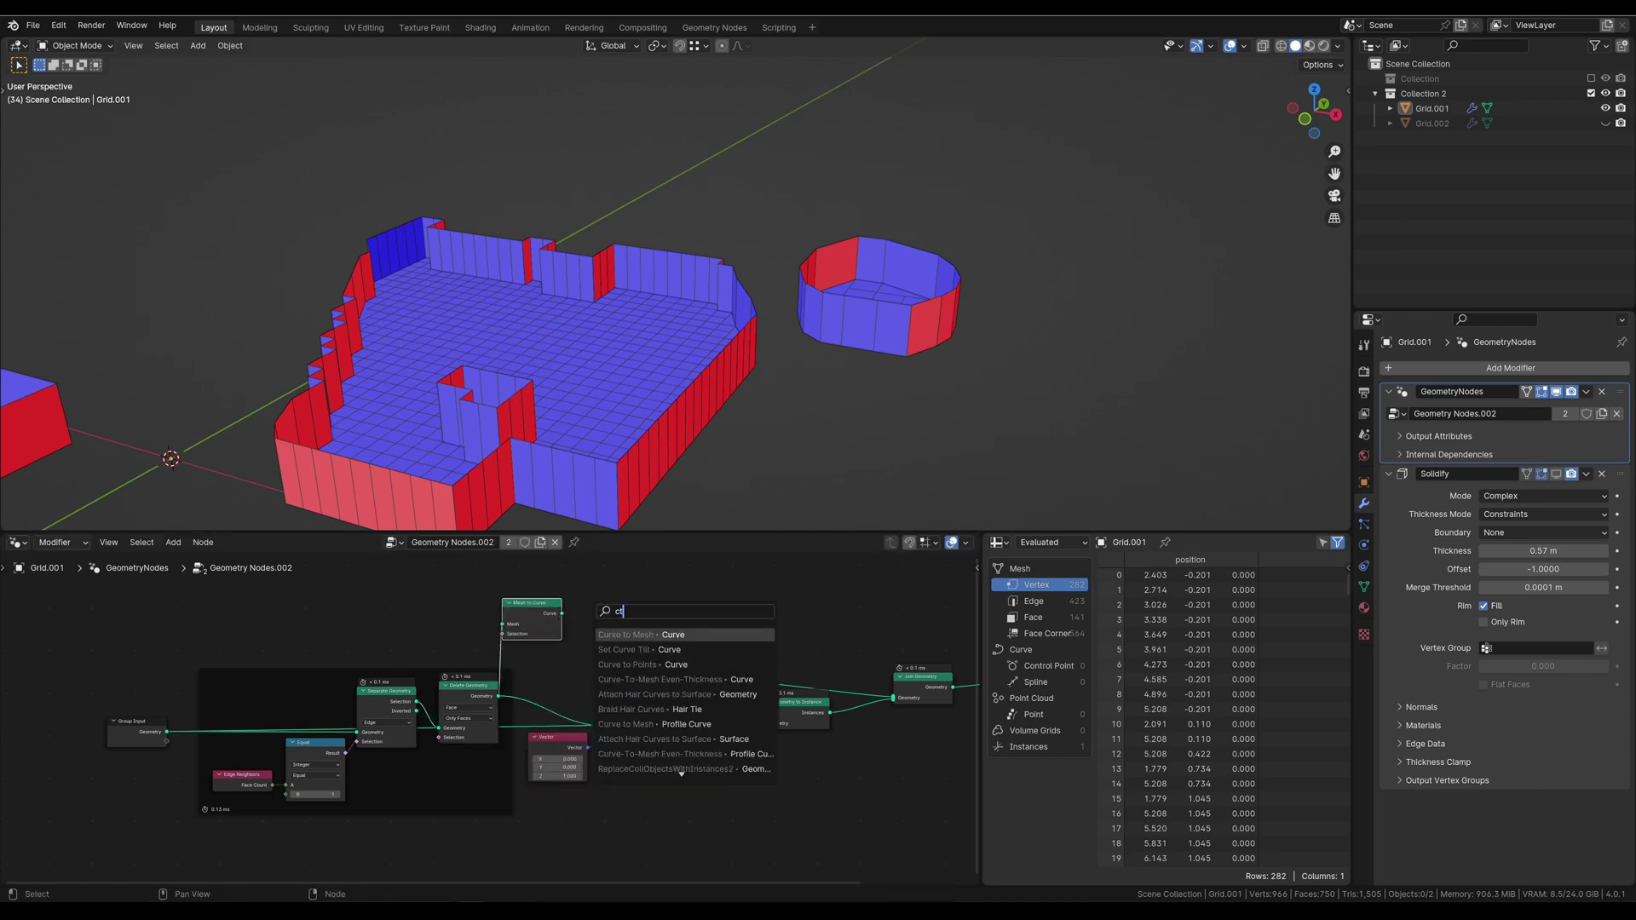
{"action": "key", "text": "Return"}
Step: Feed Curve to Mesh into Extrude Mesh, frame it as 'Normal Fix', and set Solidify to -0.208 m, offset 1
{"action": "scroll", "coordinate": [566, 680], "scroll_direction": "up", "scroll_amount": 2}
{"action": "left_click_drag", "start_coordinate": [657, 695], "coordinate": [661, 706]}
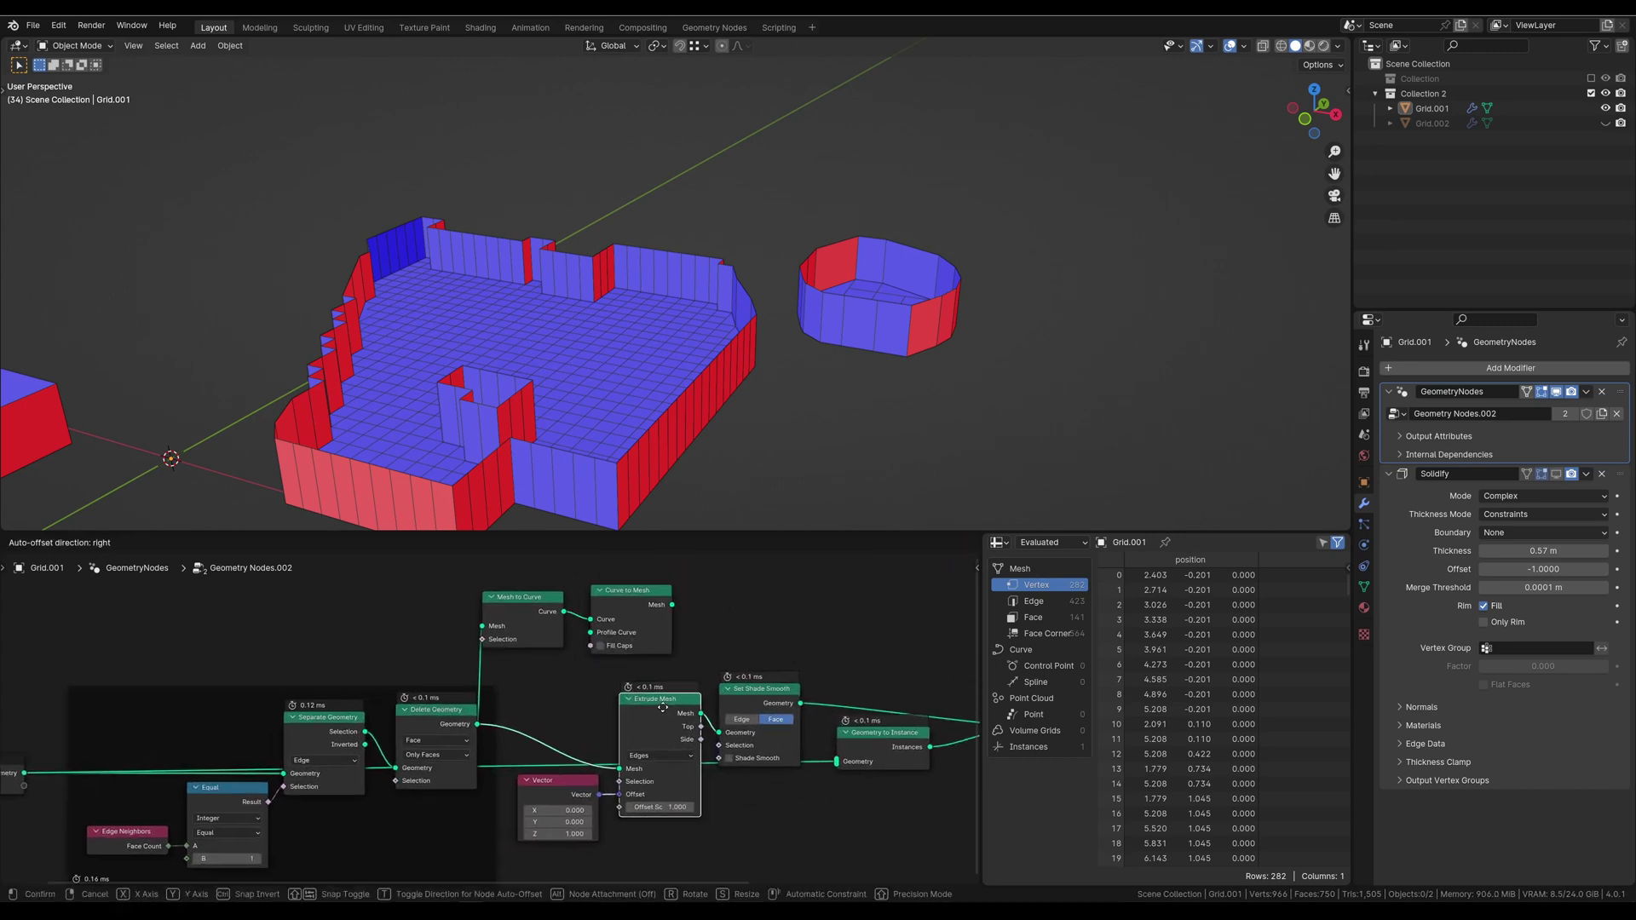
{"action": "left_click_drag", "start_coordinate": [673, 605], "coordinate": [624, 772]}
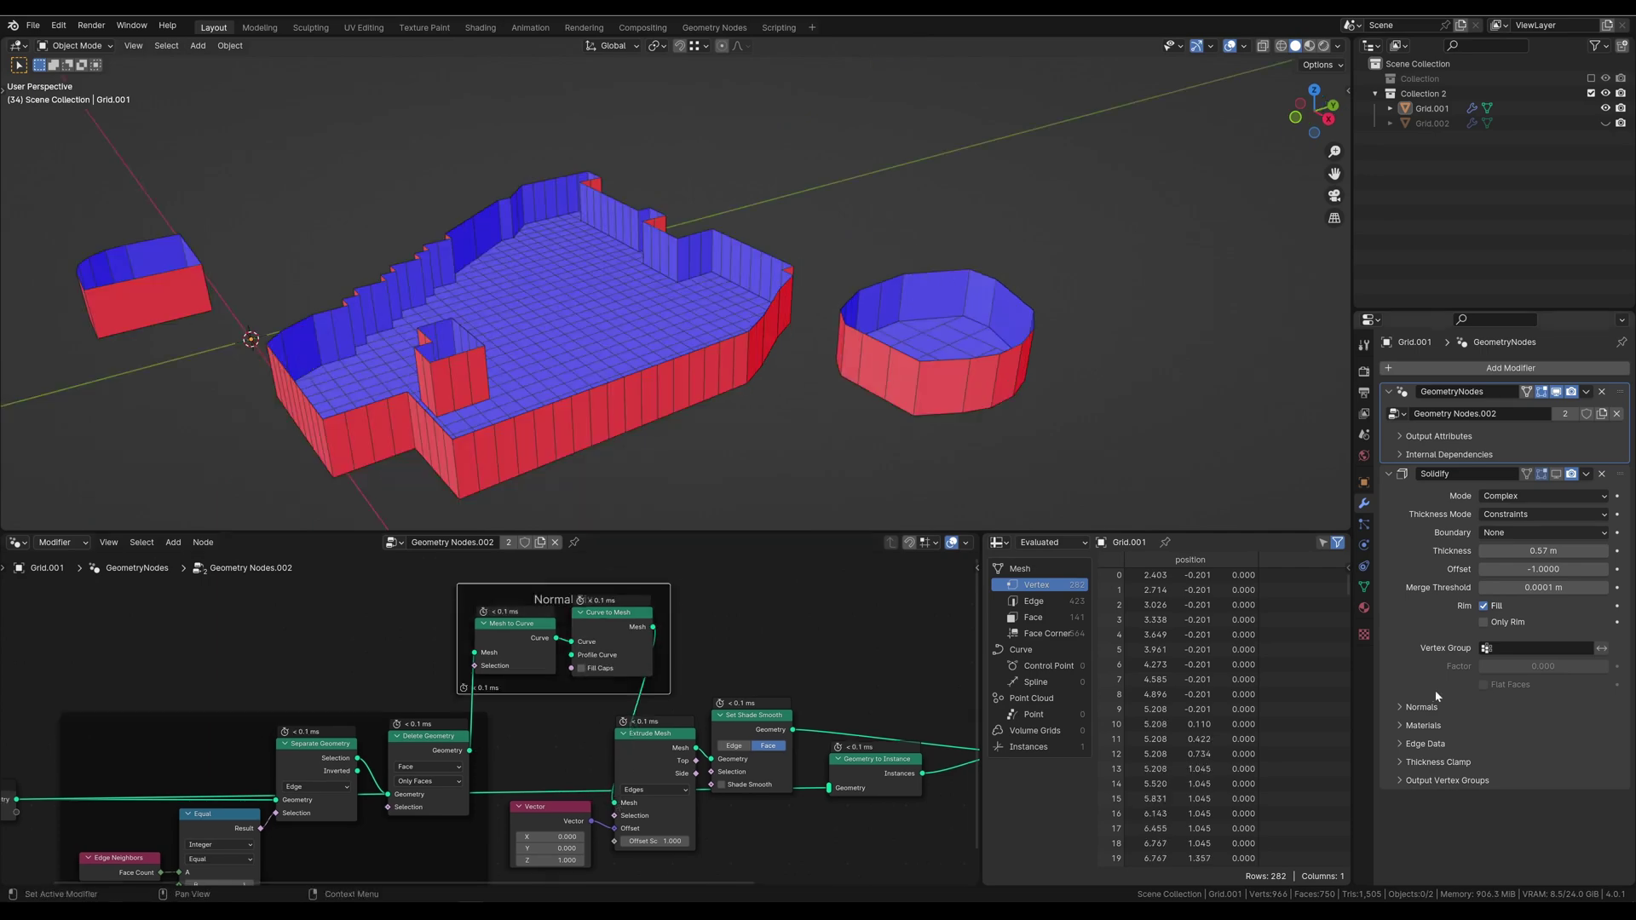
{"action": "left_click", "coordinate": [1571, 474]}
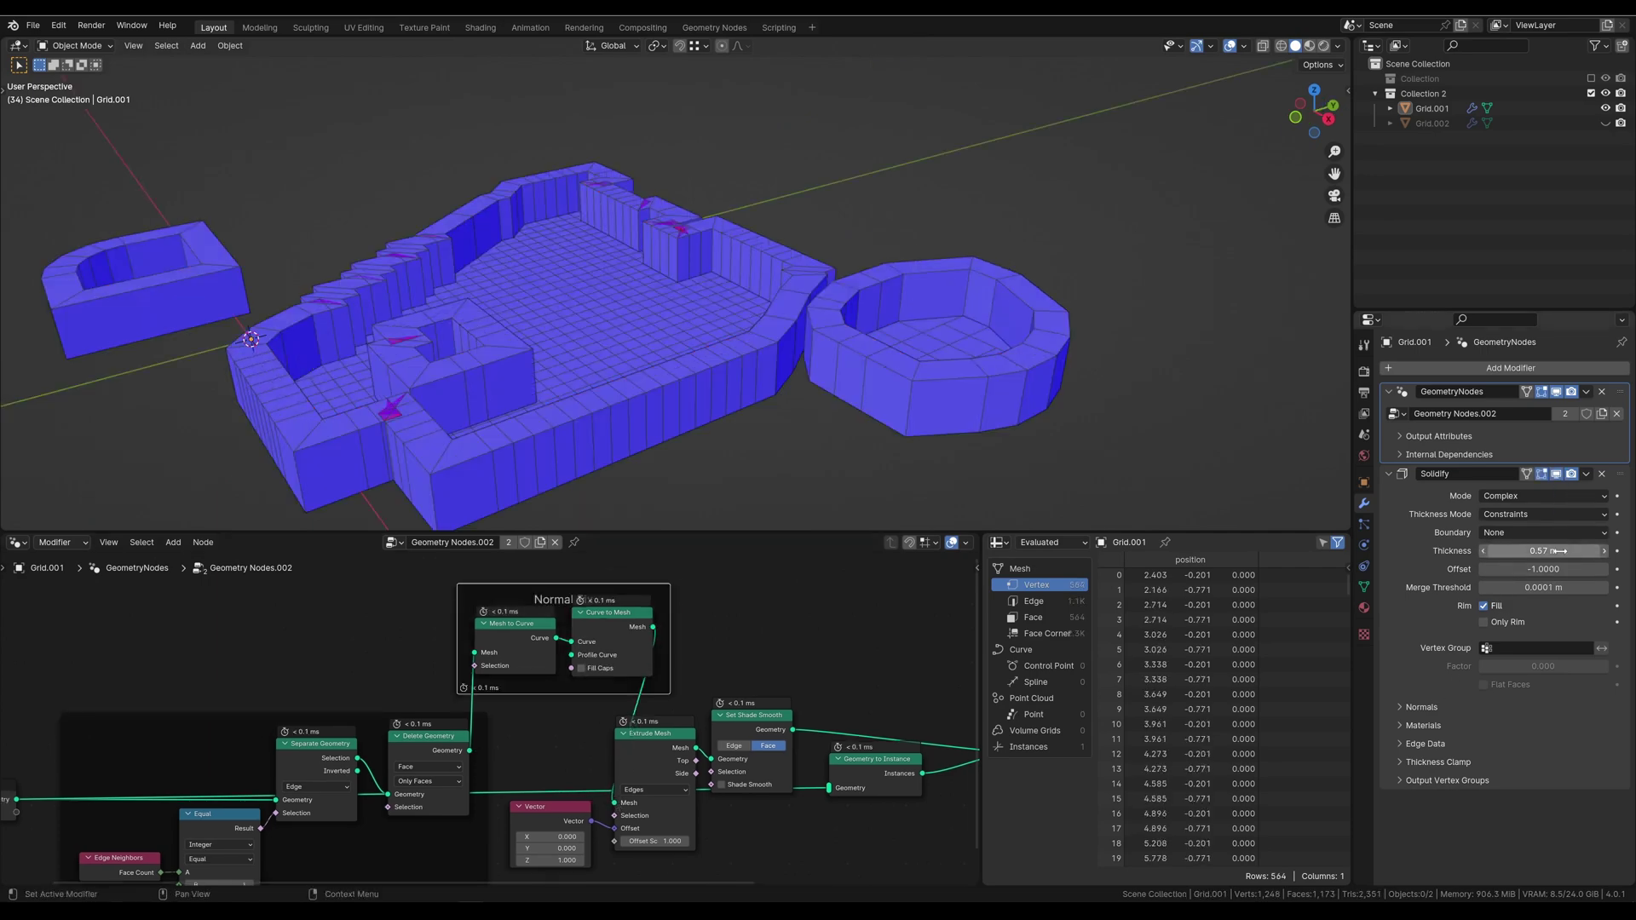
{"action": "mouse_move", "coordinate": [1544, 551]}
{"action": "left_mouse_down"}
{"action": "mouse_move", "coordinate": [1508, 550]}
{"action": "mouse_move", "coordinate": [1607, 569]}
{"action": "mouse_move", "coordinate": [1541, 551]}
{"action": "left_mouse_up"}
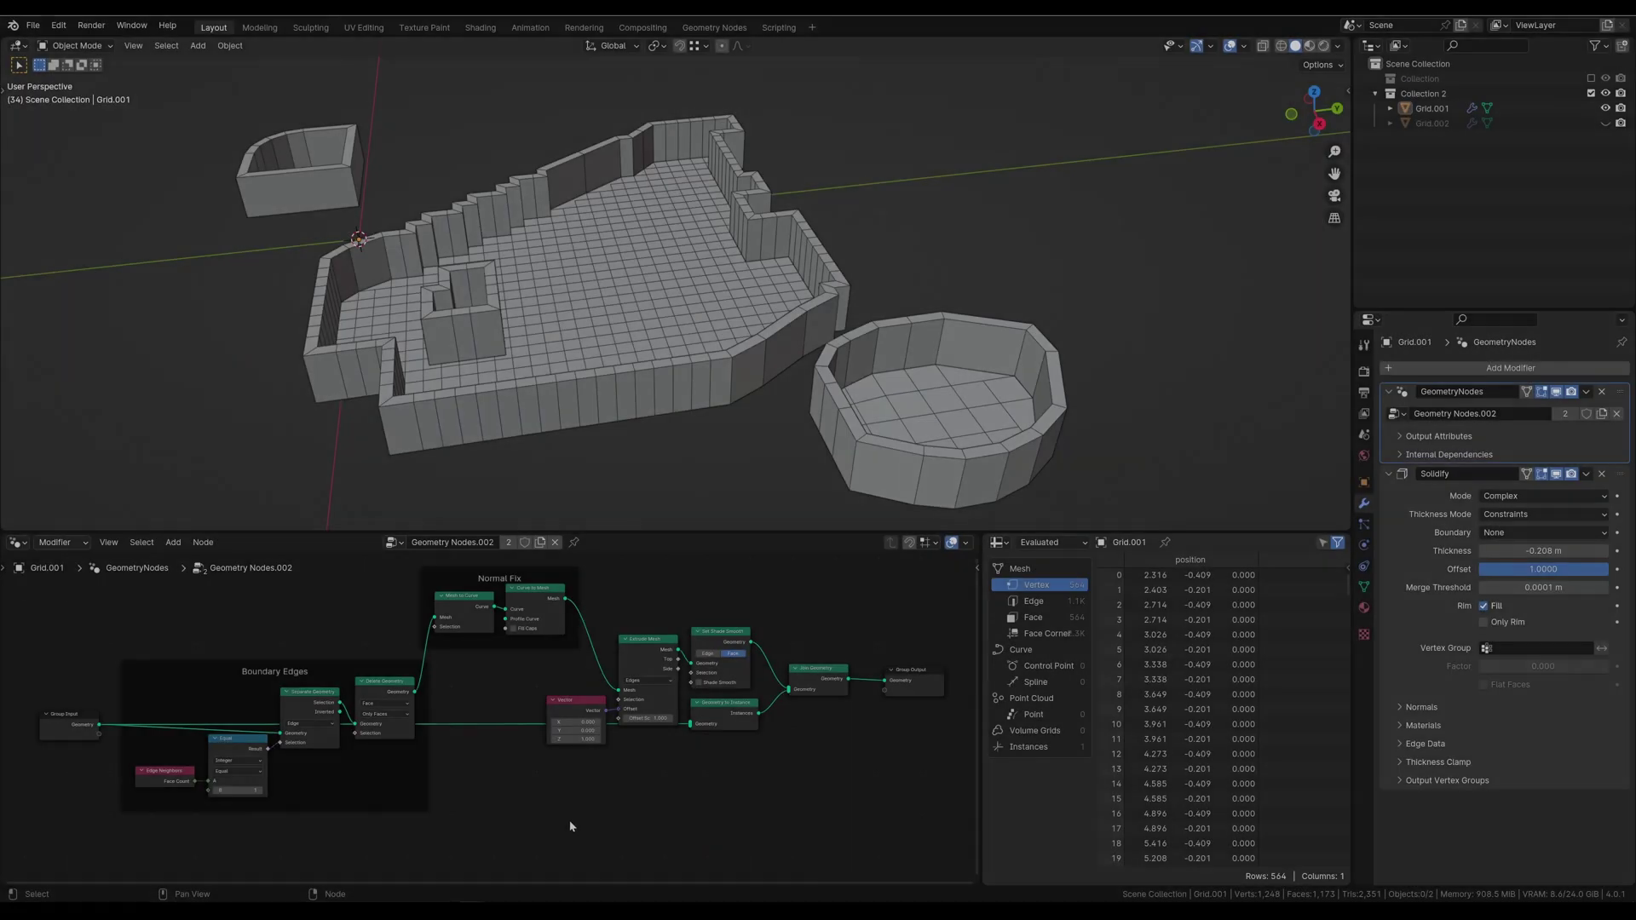
Step: Add the Fence node group, fed by Delete Geometry's output, with its Instances joined into Join Geometry
{"action": "key", "text": "shift+a"}
{"action": "type", "text": "fen"}
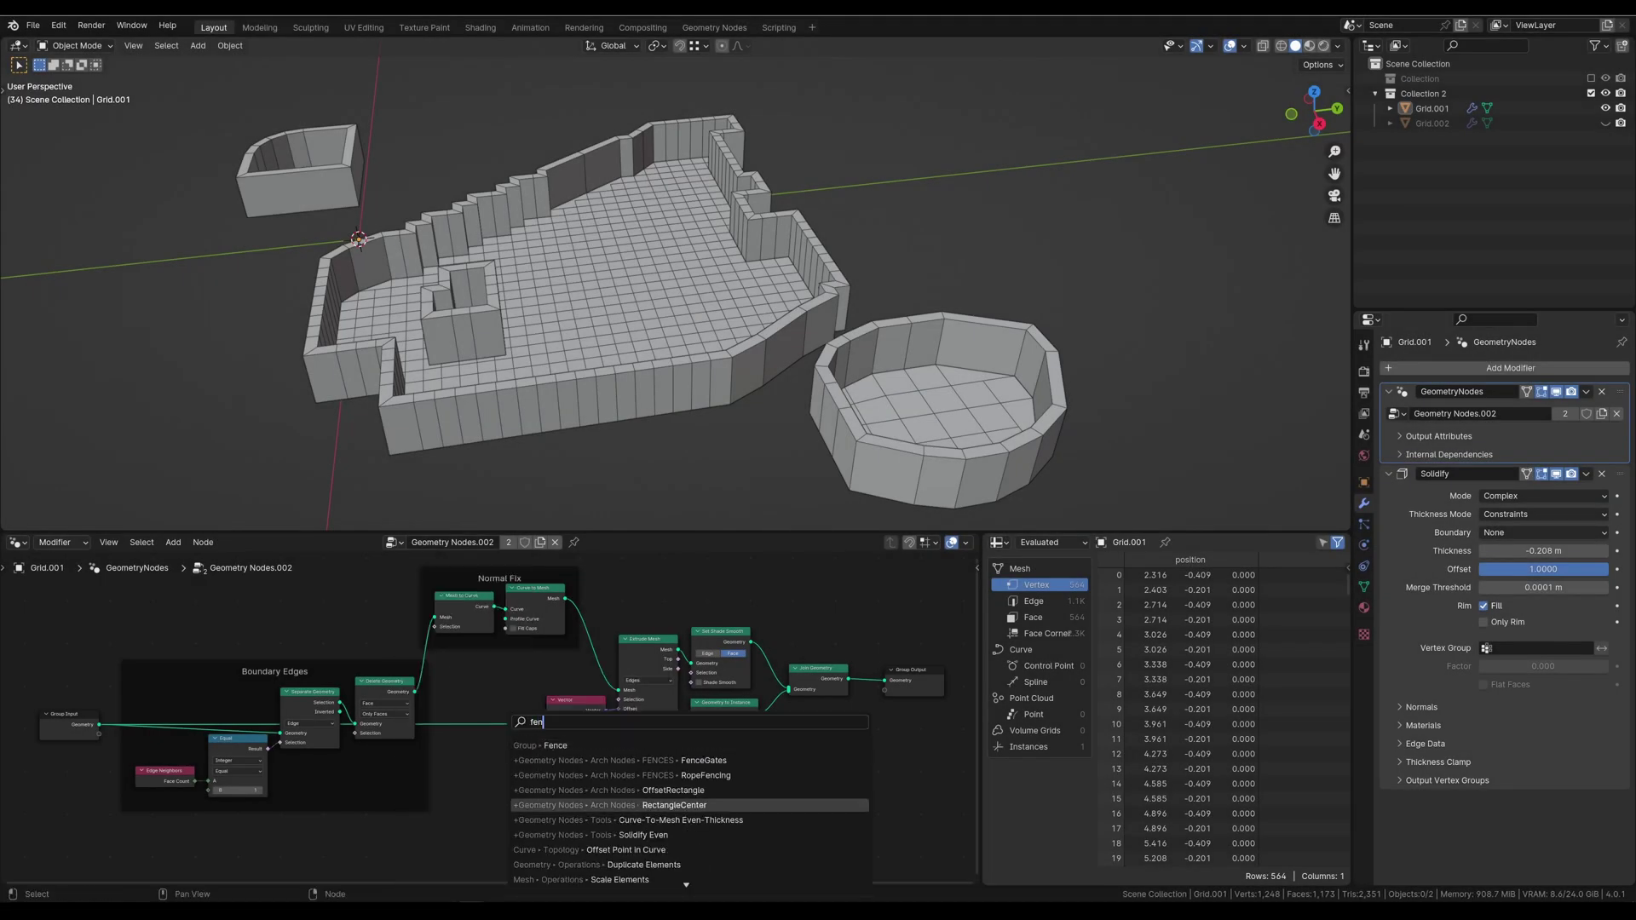
{"action": "left_click", "coordinate": [579, 747]}
{"action": "left_click", "coordinate": [492, 782]}
{"action": "mouse_move", "coordinate": [415, 693]}
{"action": "left_mouse_down"}
{"action": "mouse_move", "coordinate": [506, 774]}
{"action": "mouse_move", "coordinate": [793, 690]}
{"action": "left_mouse_up"}
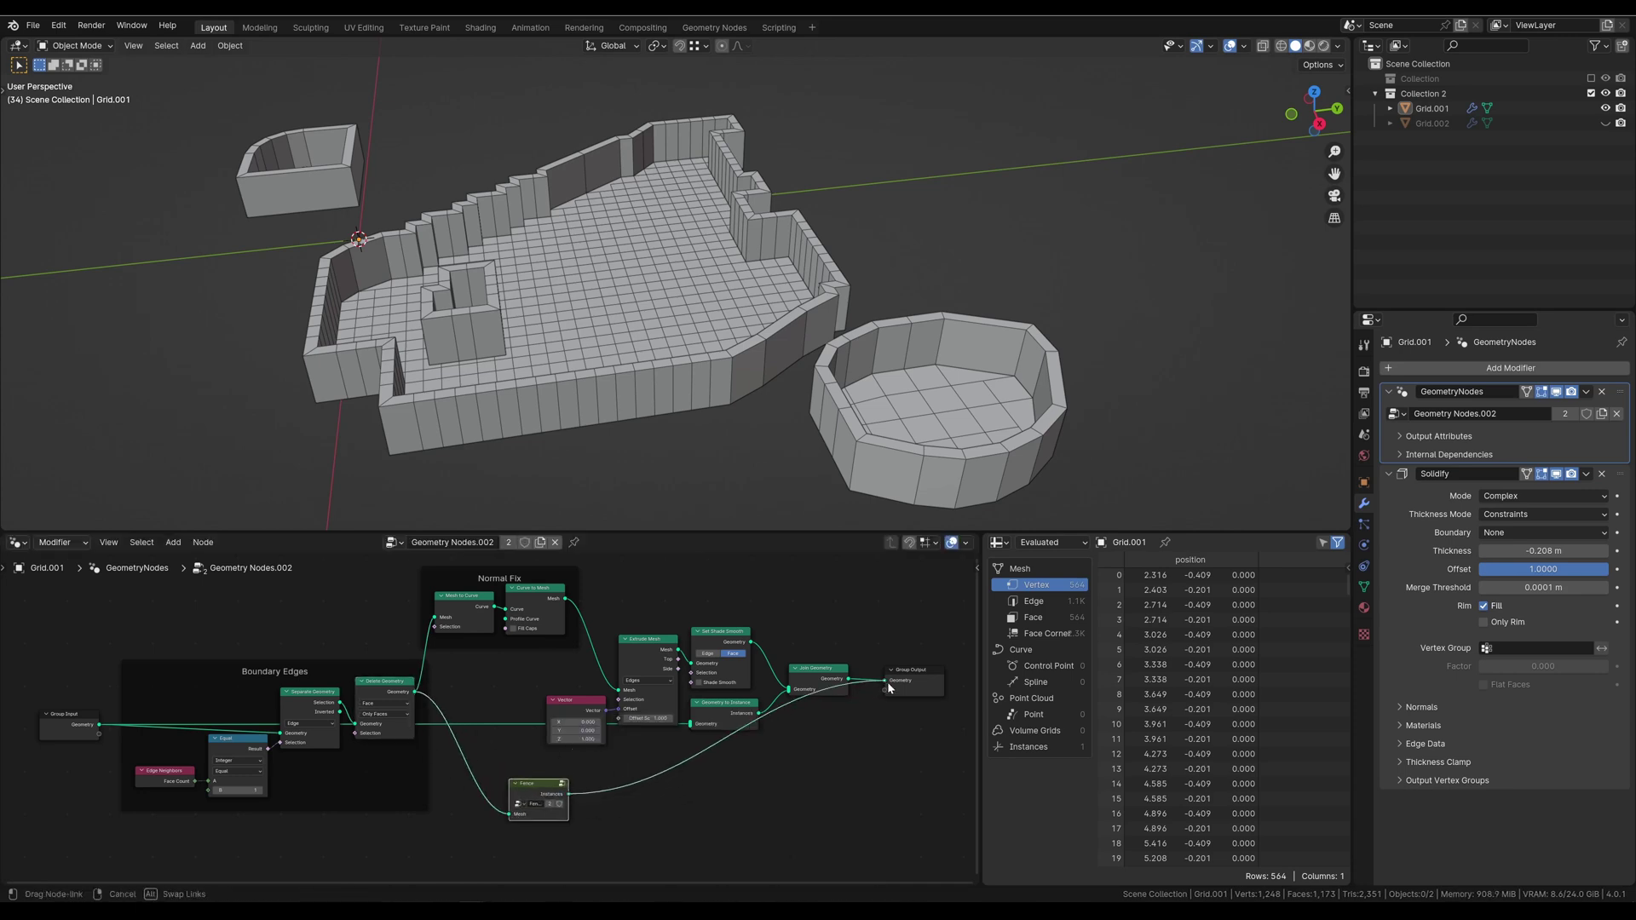
{"action": "scroll", "coordinate": [600, 840], "scroll_direction": "up", "scroll_amount": 1}
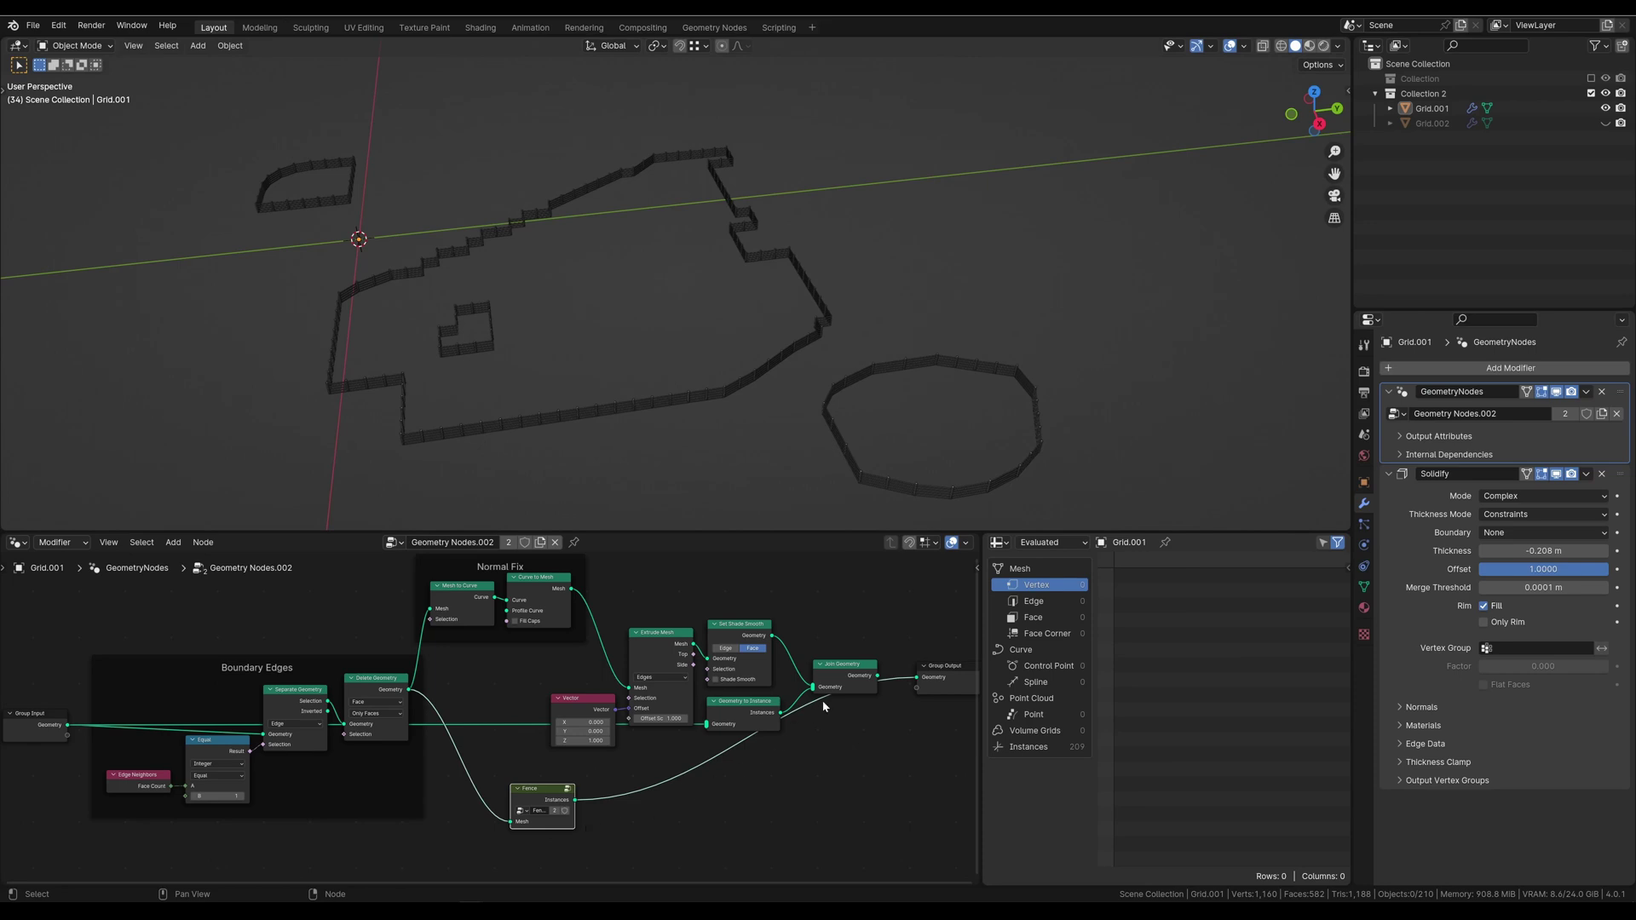
{"action": "left_click_drag", "start_coordinate": [844, 664], "coordinate": [852, 650]}
{"action": "mouse_move", "coordinate": [576, 799]}
{"action": "left_mouse_down"}
{"action": "mouse_move", "coordinate": [811, 670]}
{"action": "mouse_move", "coordinate": [917, 678]}
{"action": "left_mouse_up"}
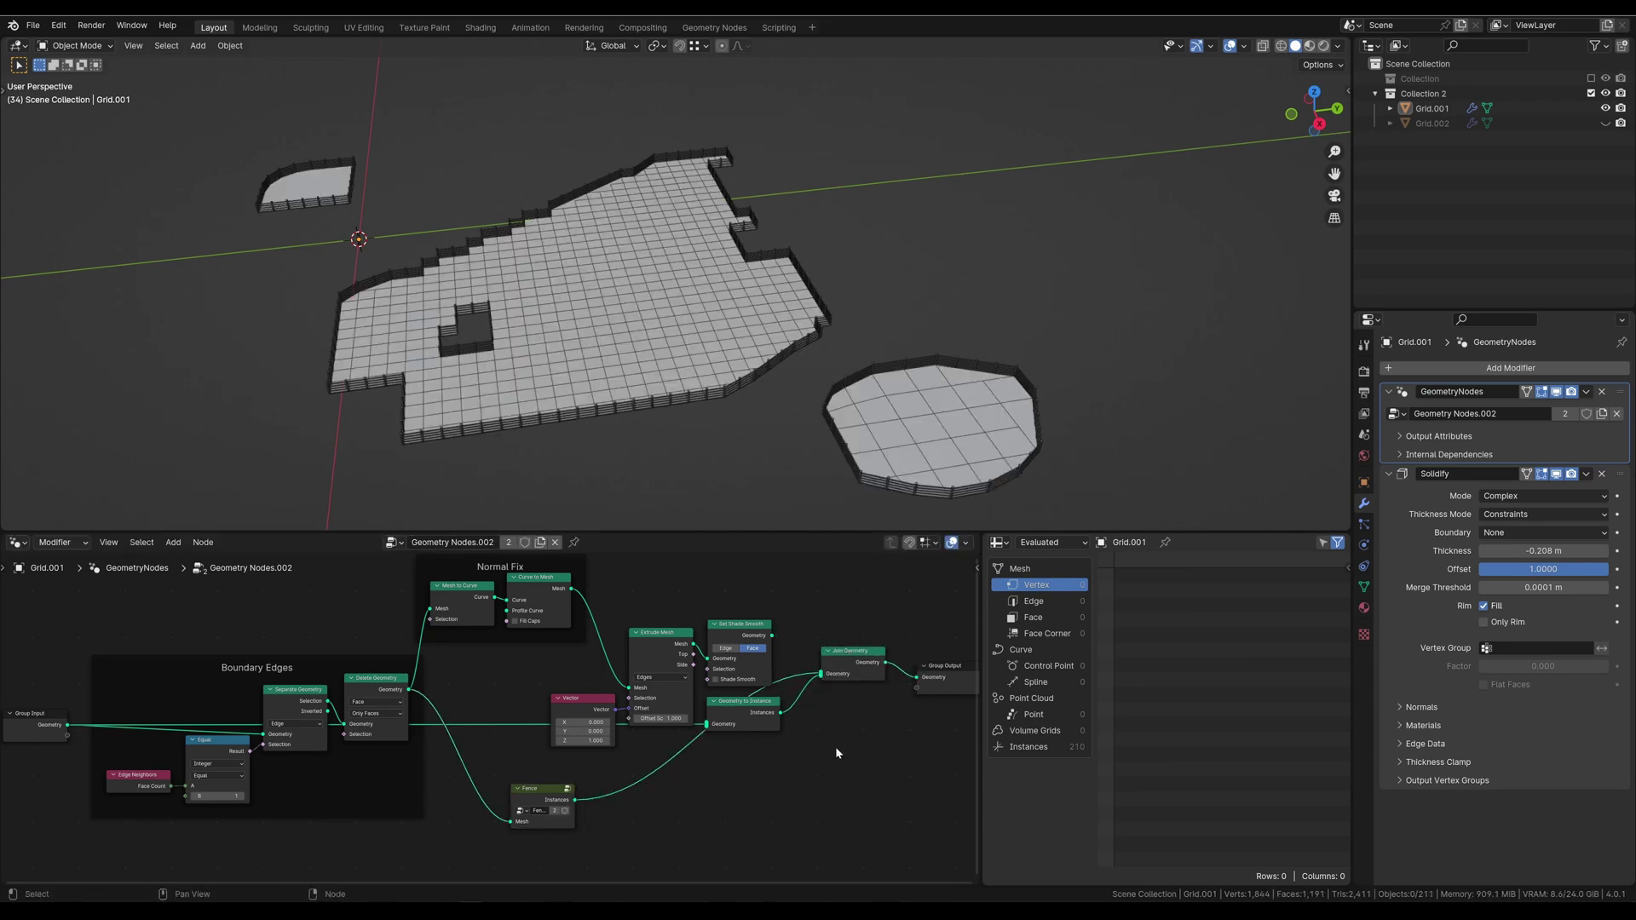
Step: Inspect the fenced floor, then enter the Fence node group in a full-screen node editor
{"action": "scroll", "coordinate": [526, 406], "scroll_direction": "up", "scroll_amount": 3}
{"action": "middle_click_drag", "start_coordinate": [511, 401], "coordinate": [526, 405]}
{"action": "scroll", "coordinate": [526, 406], "scroll_direction": "up", "scroll_amount": 2}
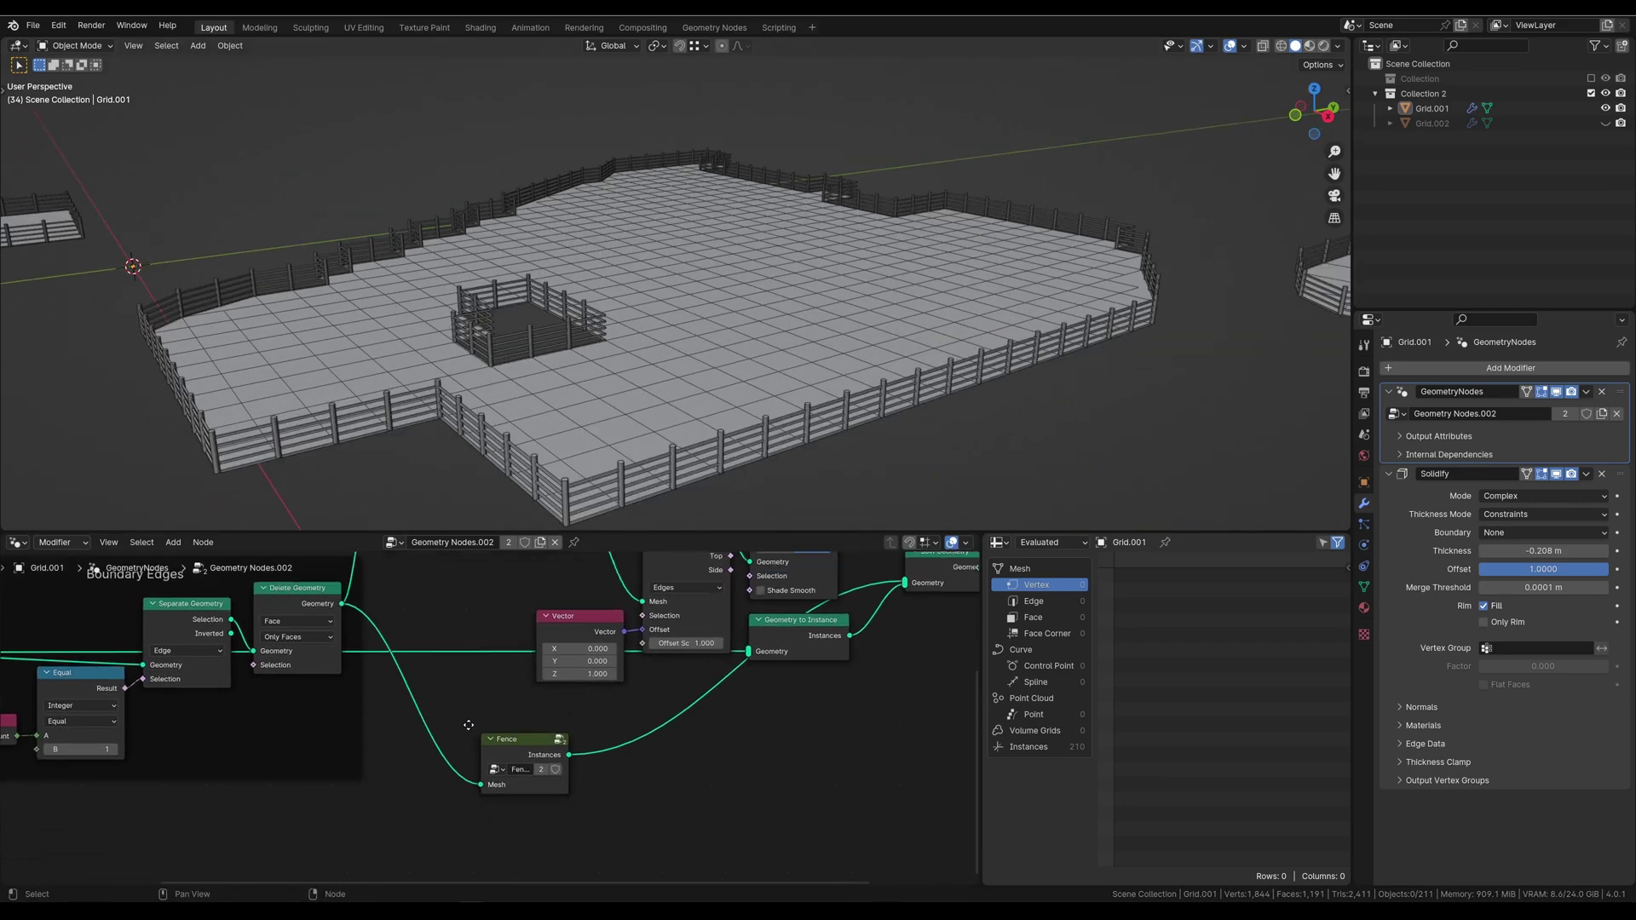
{"action": "mouse_move", "coordinate": [596, 805]}
{"action": "middle_mouse_down"}
{"action": "mouse_move", "coordinate": [561, 731]}
{"action": "mouse_move", "coordinate": [386, 882]}
{"action": "mouse_move", "coordinate": [401, 880]}
{"action": "middle_mouse_up"}
{"action": "key", "text": "Tab"}
{"action": "key", "text": "ctrl+space"}
{"action": "key", "text": "Home"}
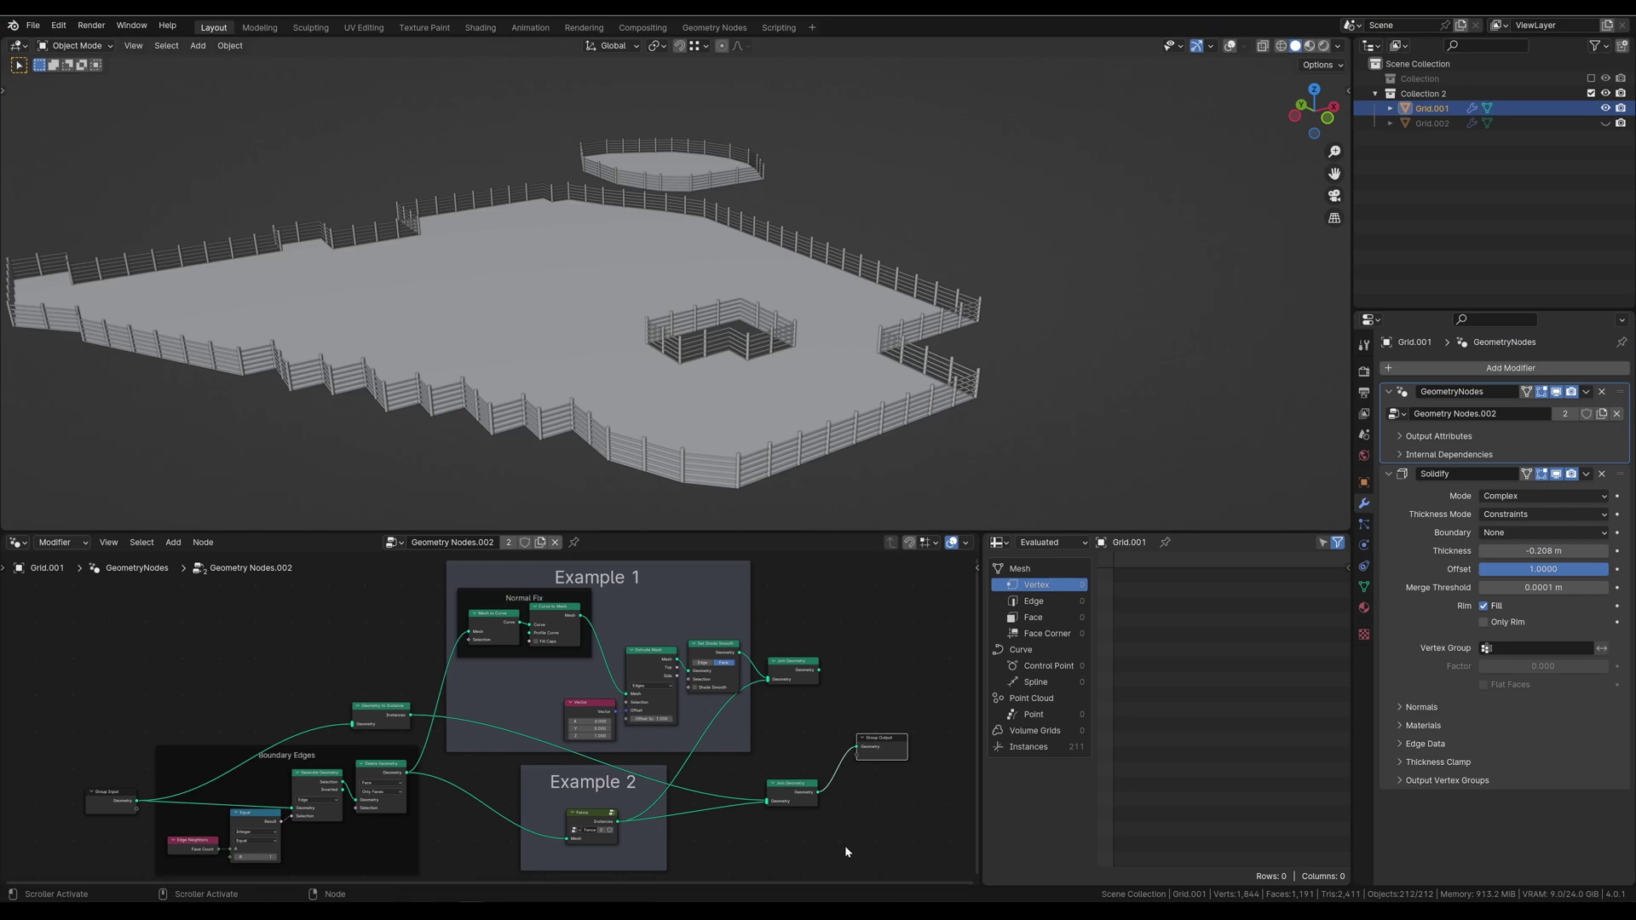
Step: Add Distribute Points on Faces from Group Input's geometry, followed by an Instance on Points node
{"action": "middle_click_drag", "start_coordinate": [846, 851], "coordinate": [848, 722]}
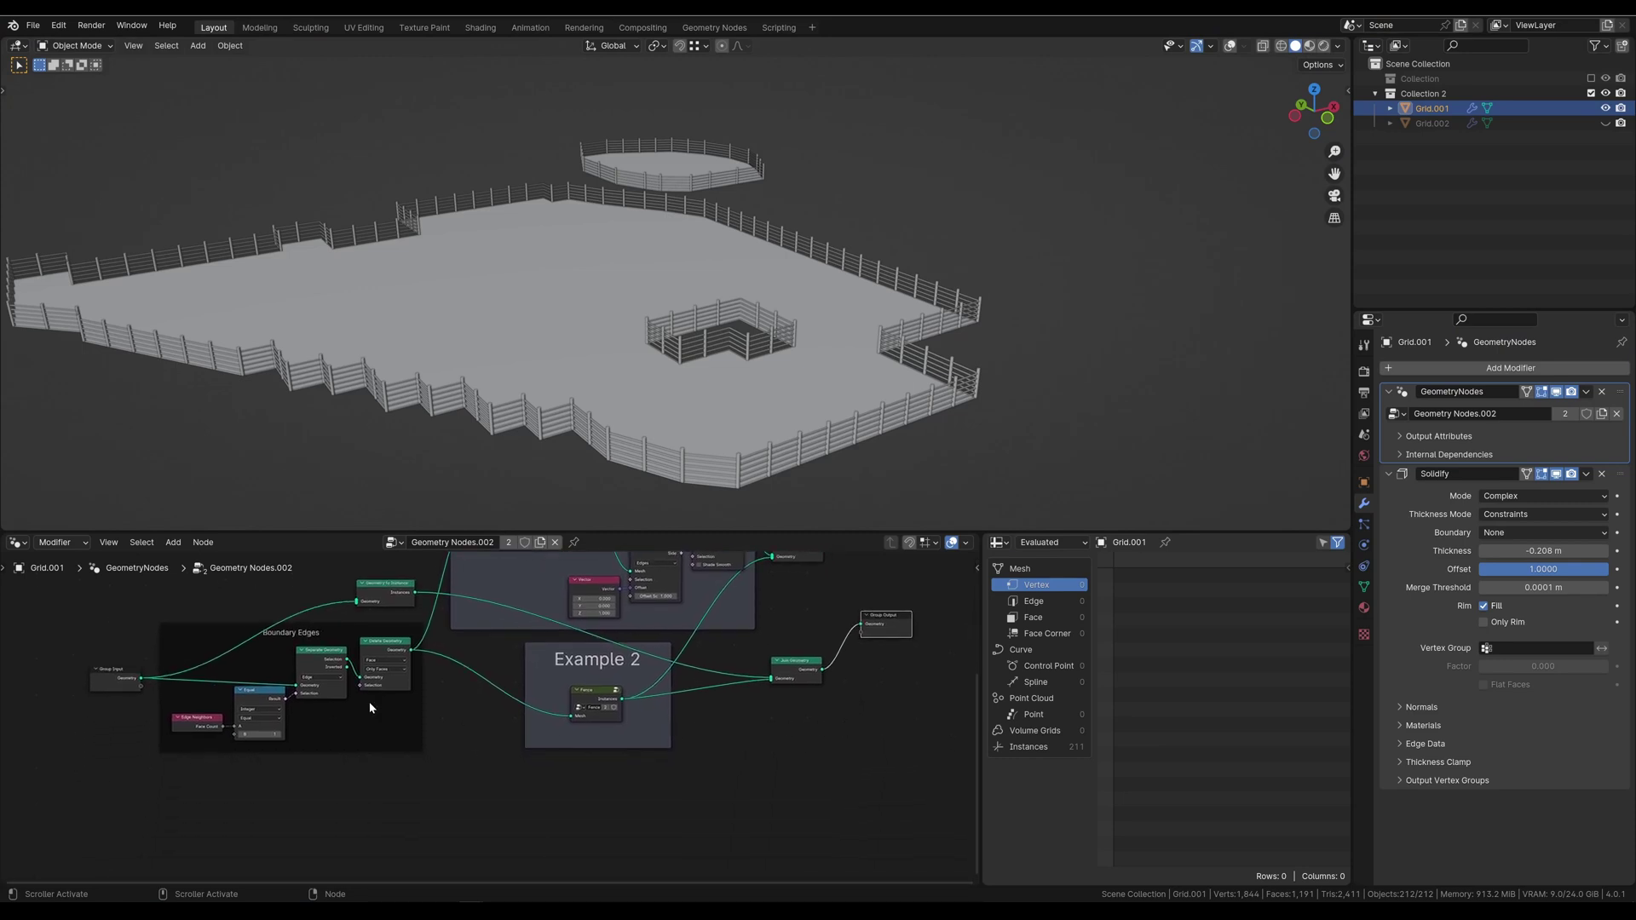
{"action": "left_click_drag", "start_coordinate": [144, 679], "coordinate": [155, 684]}
{"action": "left_click_drag", "start_coordinate": [467, 834], "coordinate": [468, 834]}
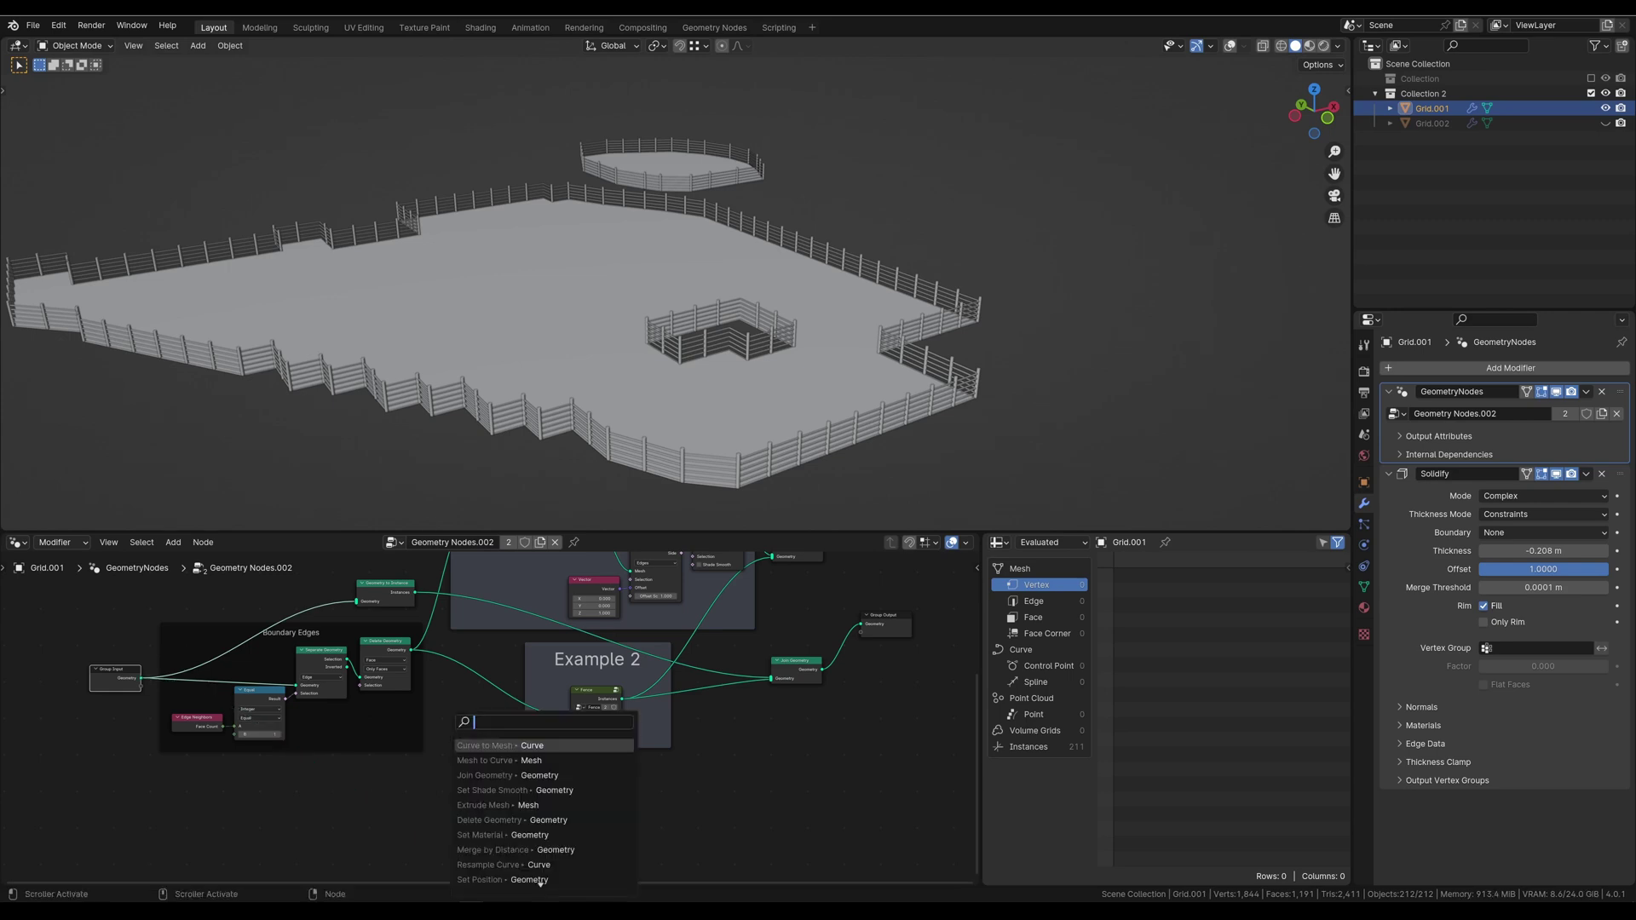
{"action": "type", "text": "di"}
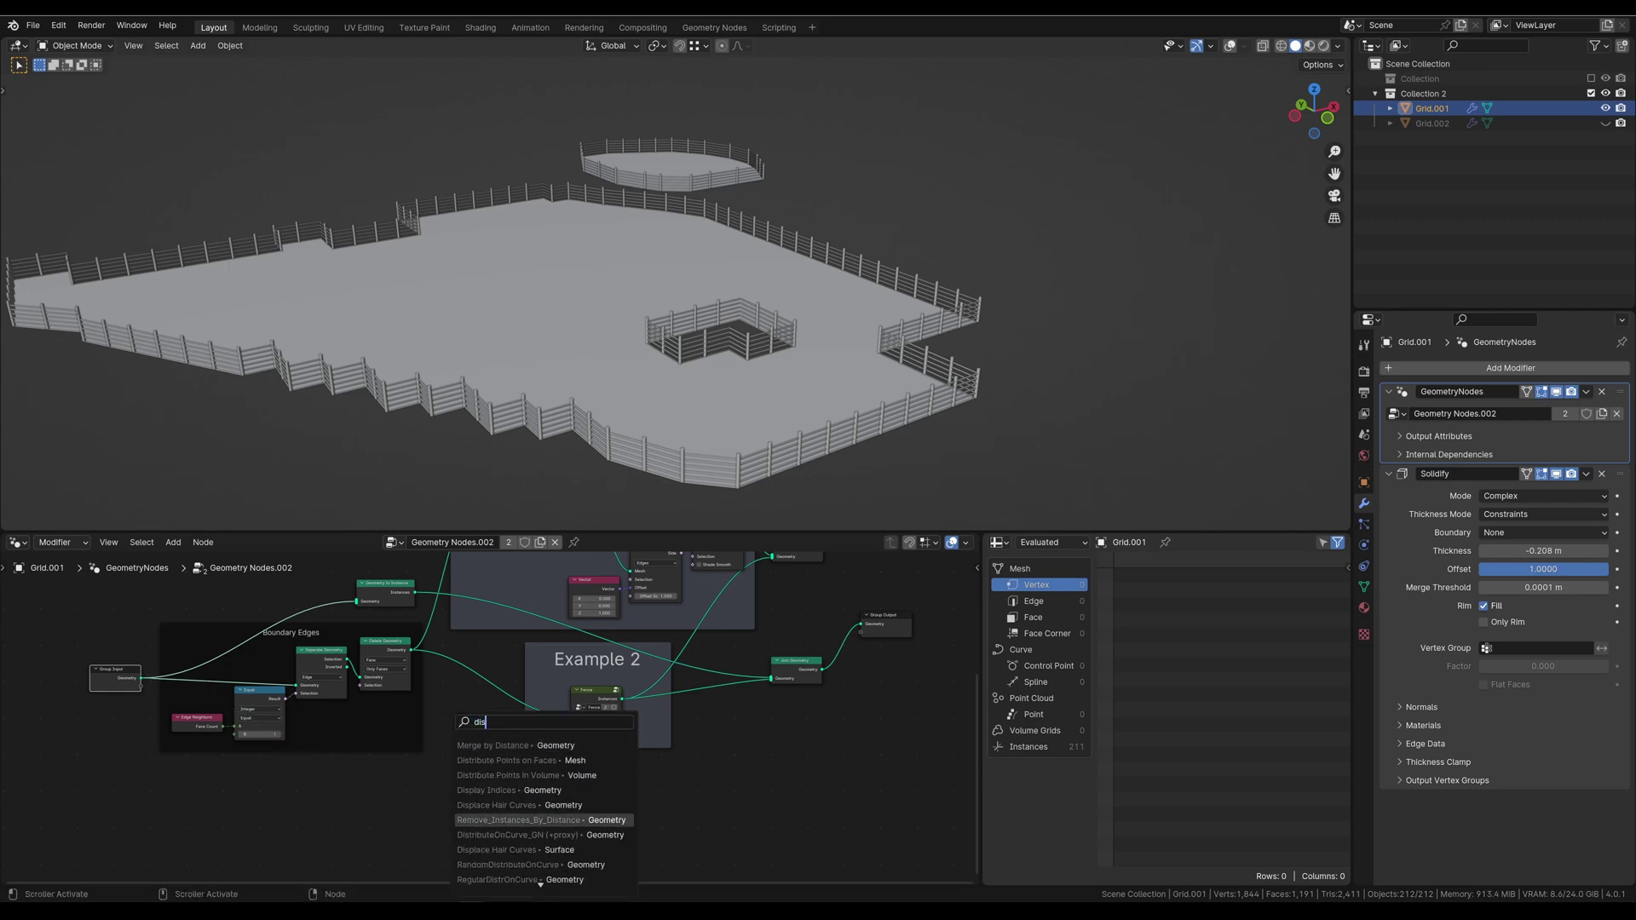
{"action": "type", "text": "s"}
{"action": "key", "text": "Return"}
{"action": "left_click", "coordinate": [488, 754]}
{"action": "scroll", "coordinate": [482, 792], "scroll_direction": "up", "scroll_amount": 2}
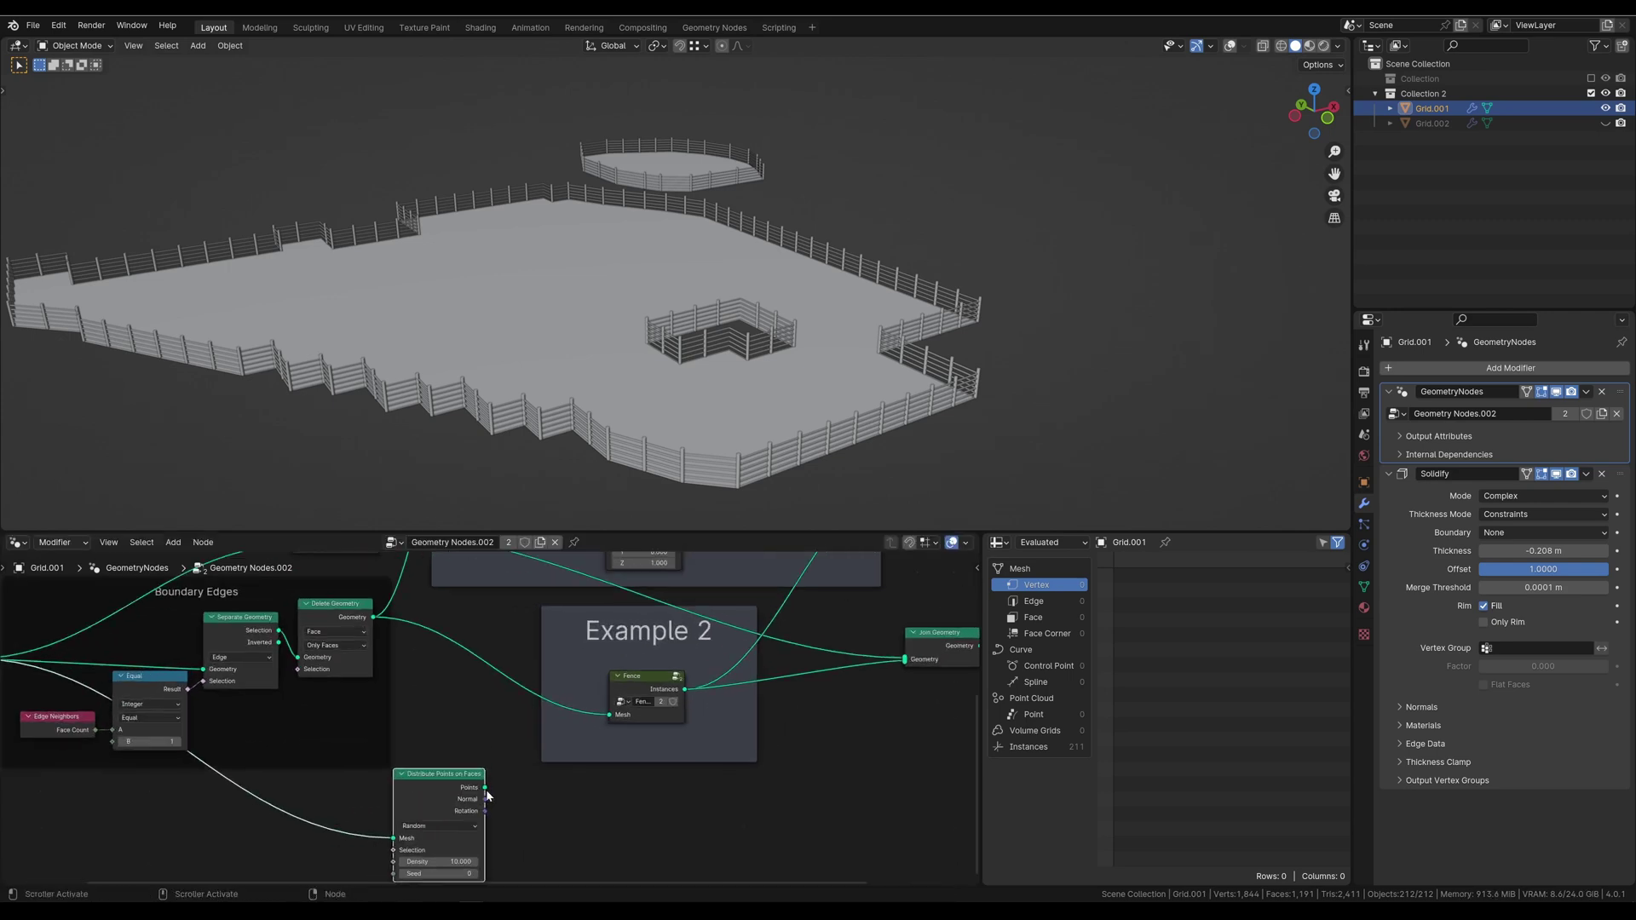
{"action": "left_click_drag", "start_coordinate": [482, 727], "coordinate": [545, 722]}
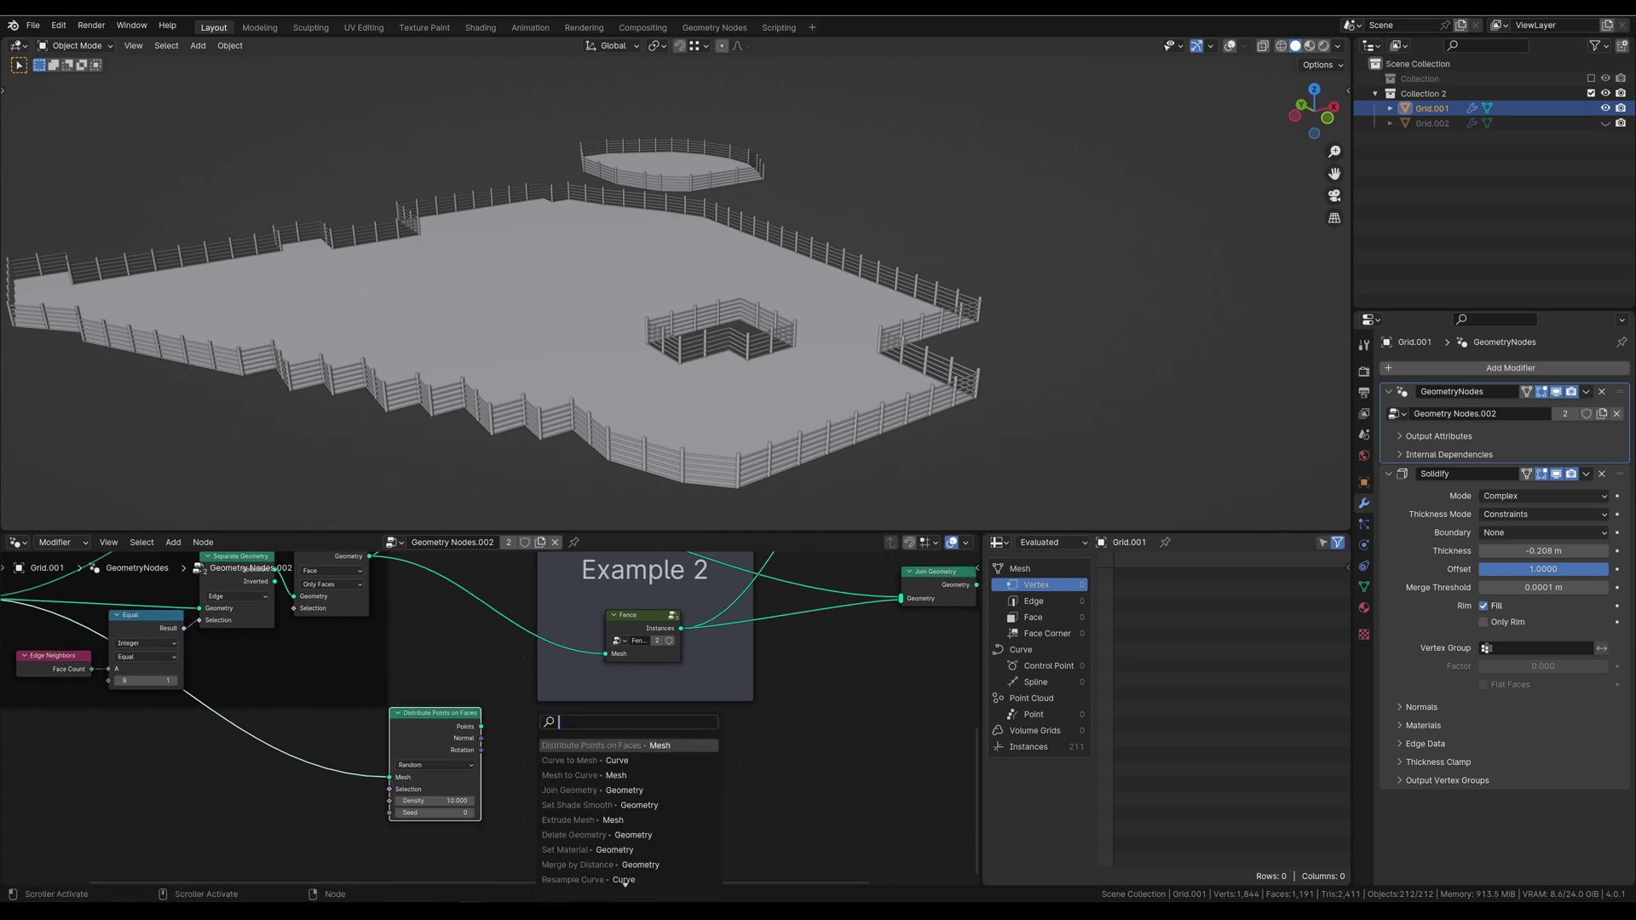
{"action": "type", "text": "iop"}
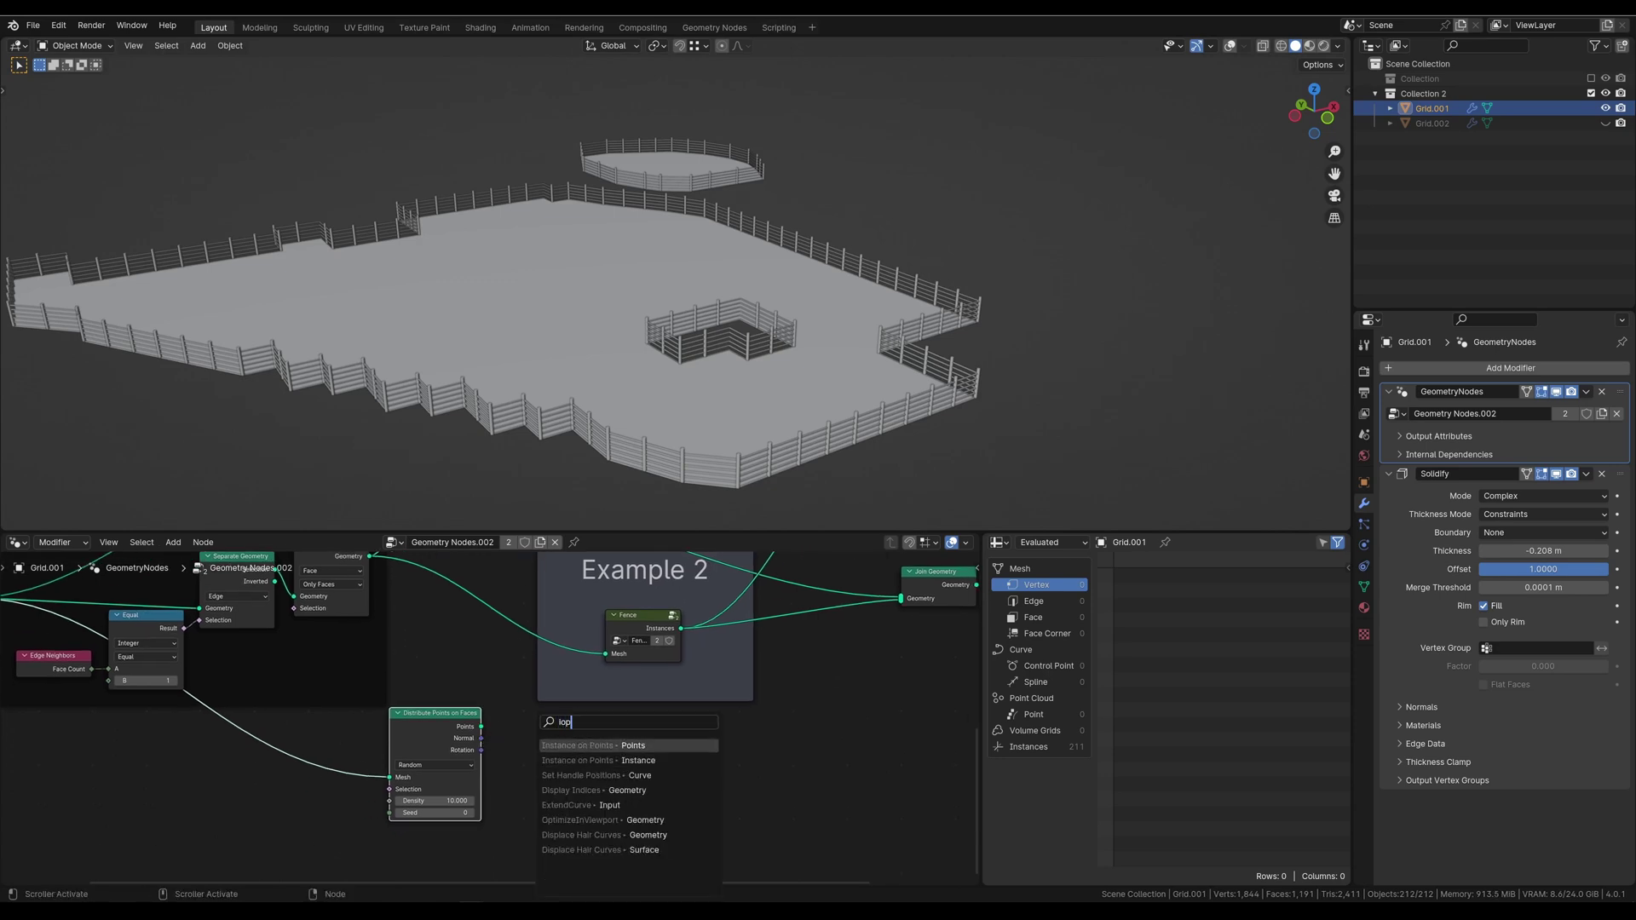
{"action": "key", "text": "Return"}
{"action": "left_click", "coordinate": [635, 733]}
Step: Use an Ico Sphere as the instance and set distribution to Poisson Disk with Density Max 200
{"action": "left_click_drag", "start_coordinate": [597, 770], "coordinate": [373, 722]}
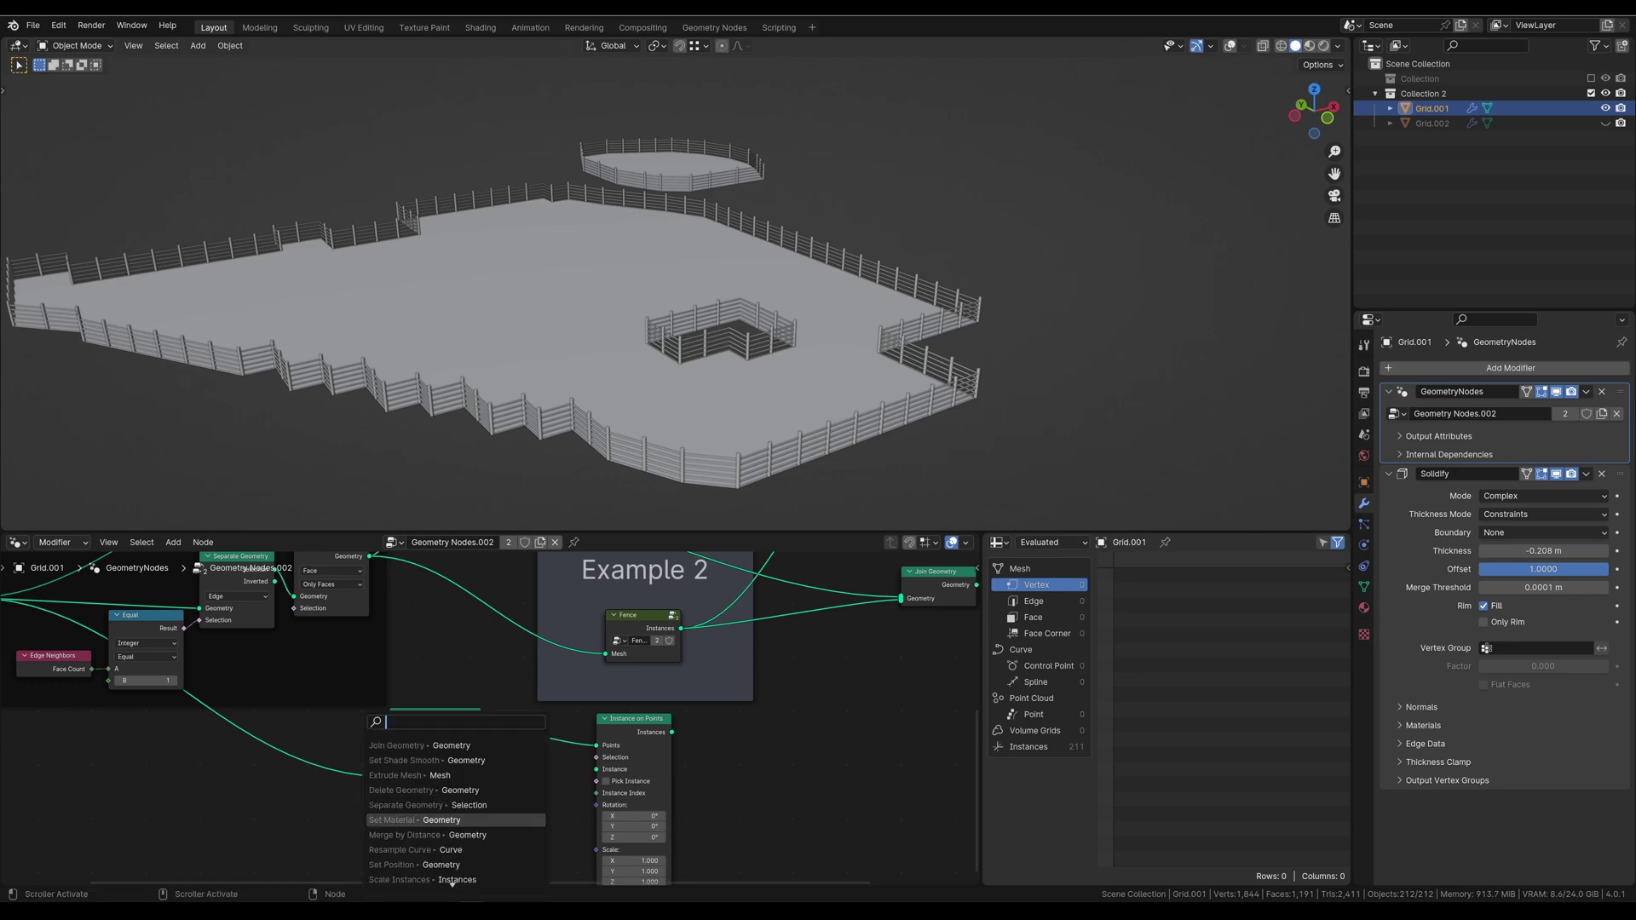
{"action": "type", "text": "sp"}
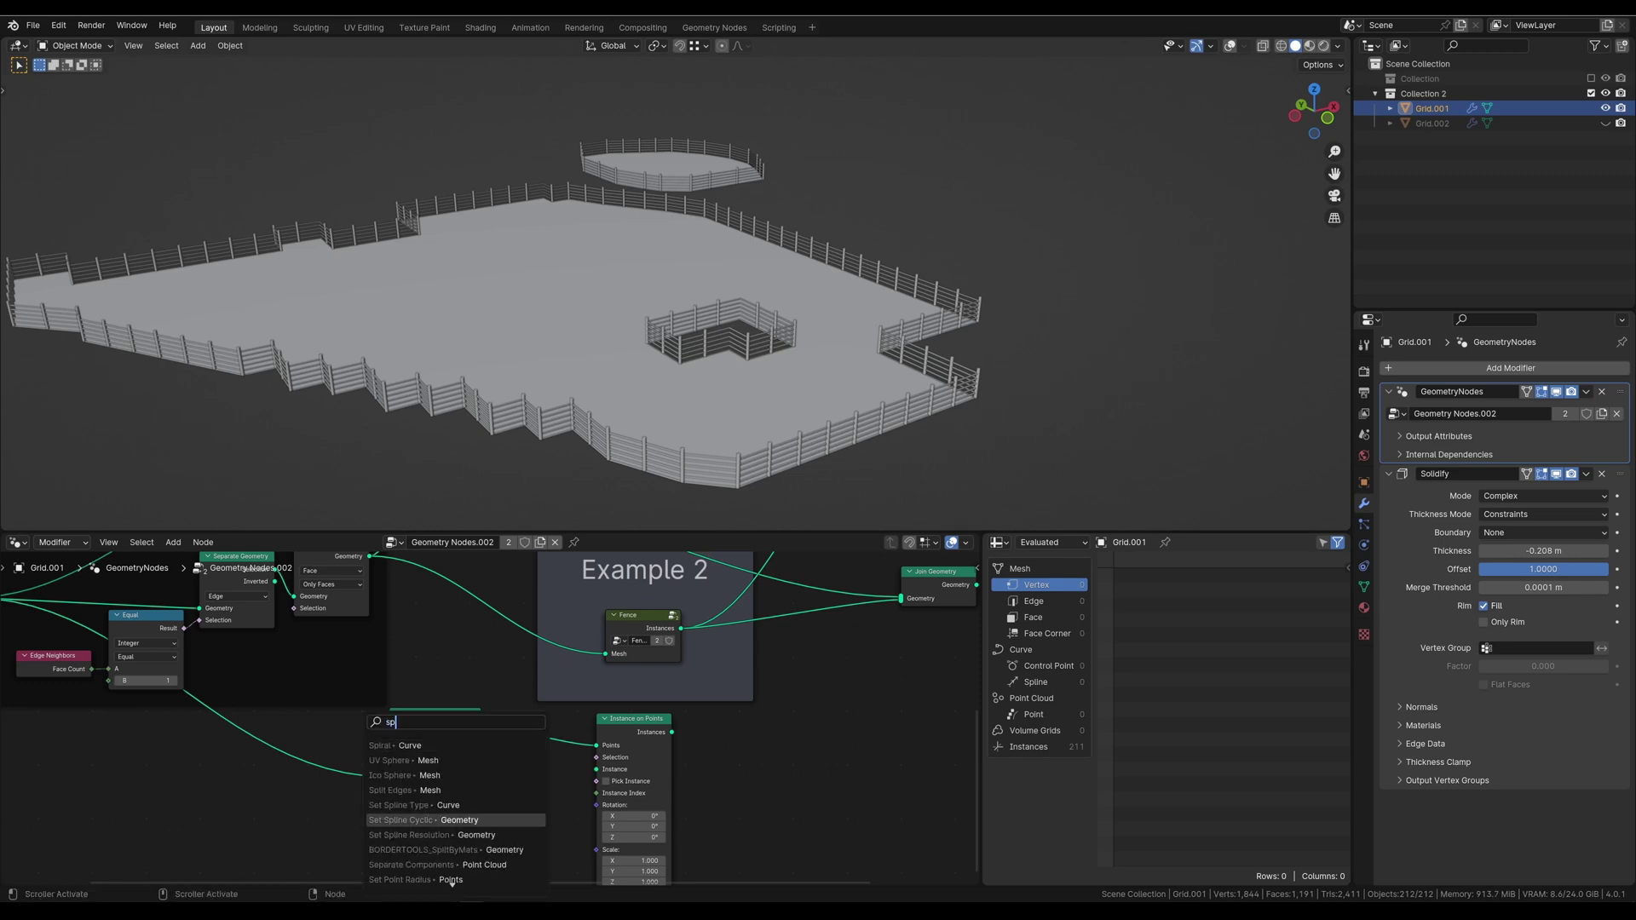
{"action": "left_click", "coordinate": [410, 775]}
{"action": "left_click", "coordinate": [487, 786]}
{"action": "middle_click_drag", "start_coordinate": [526, 793], "coordinate": [563, 753]}
{"action": "left_click", "coordinate": [472, 765]}
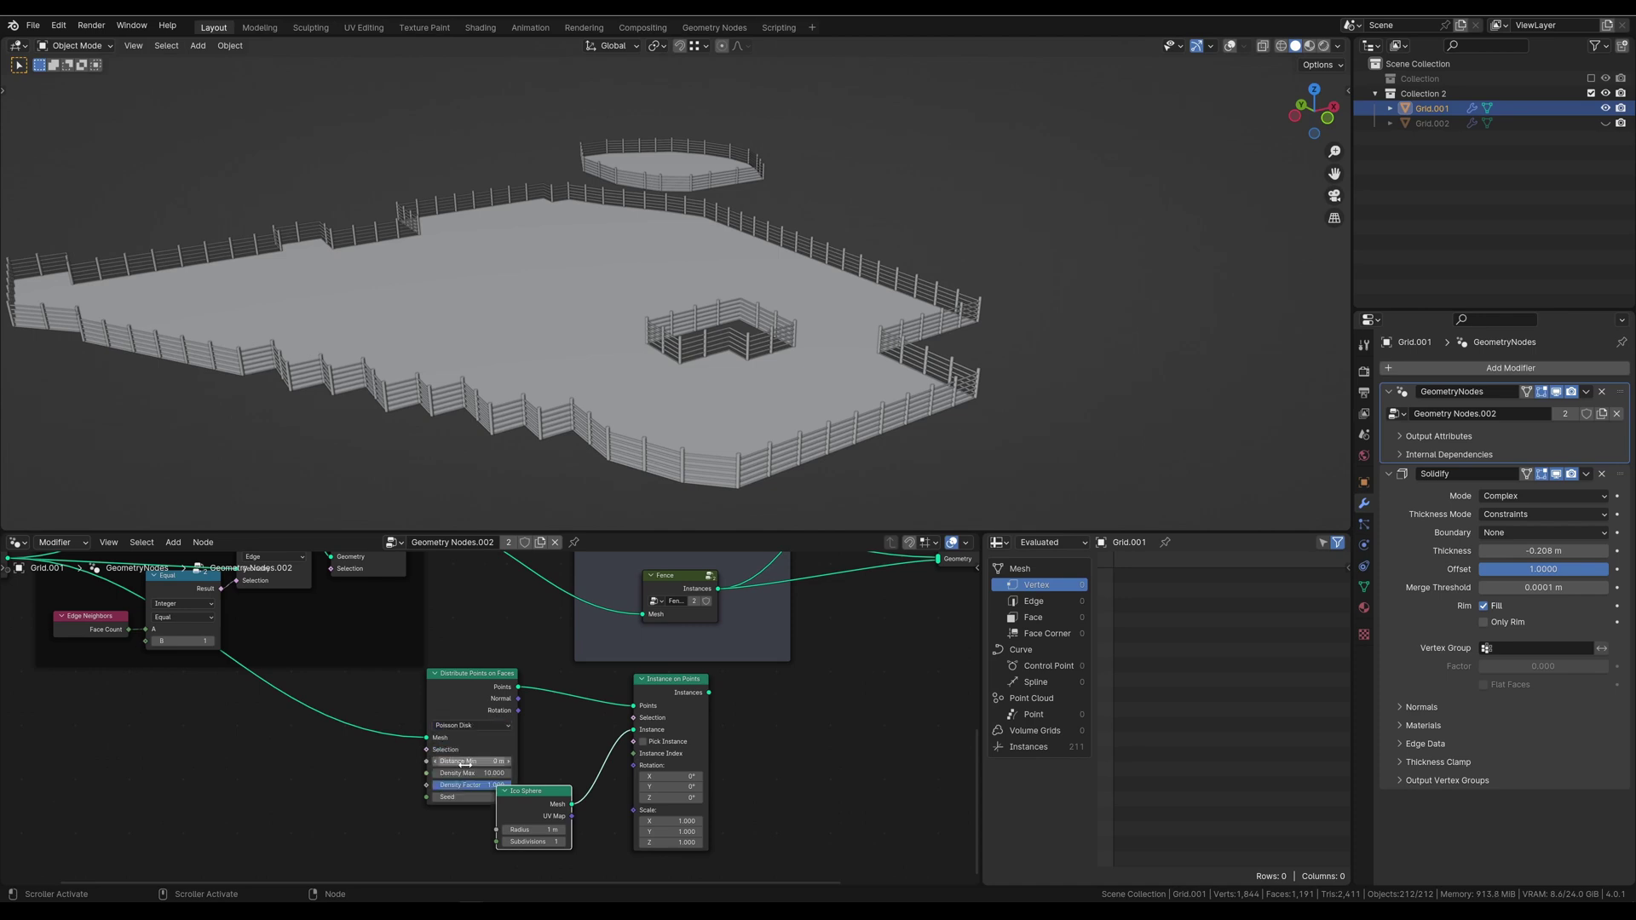
{"action": "scroll", "coordinate": [477, 792], "scroll_direction": "up", "scroll_amount": 2}
{"action": "middle_click_drag", "start_coordinate": [462, 796], "coordinate": [454, 746]}
{"action": "double_click", "coordinate": [454, 746]}
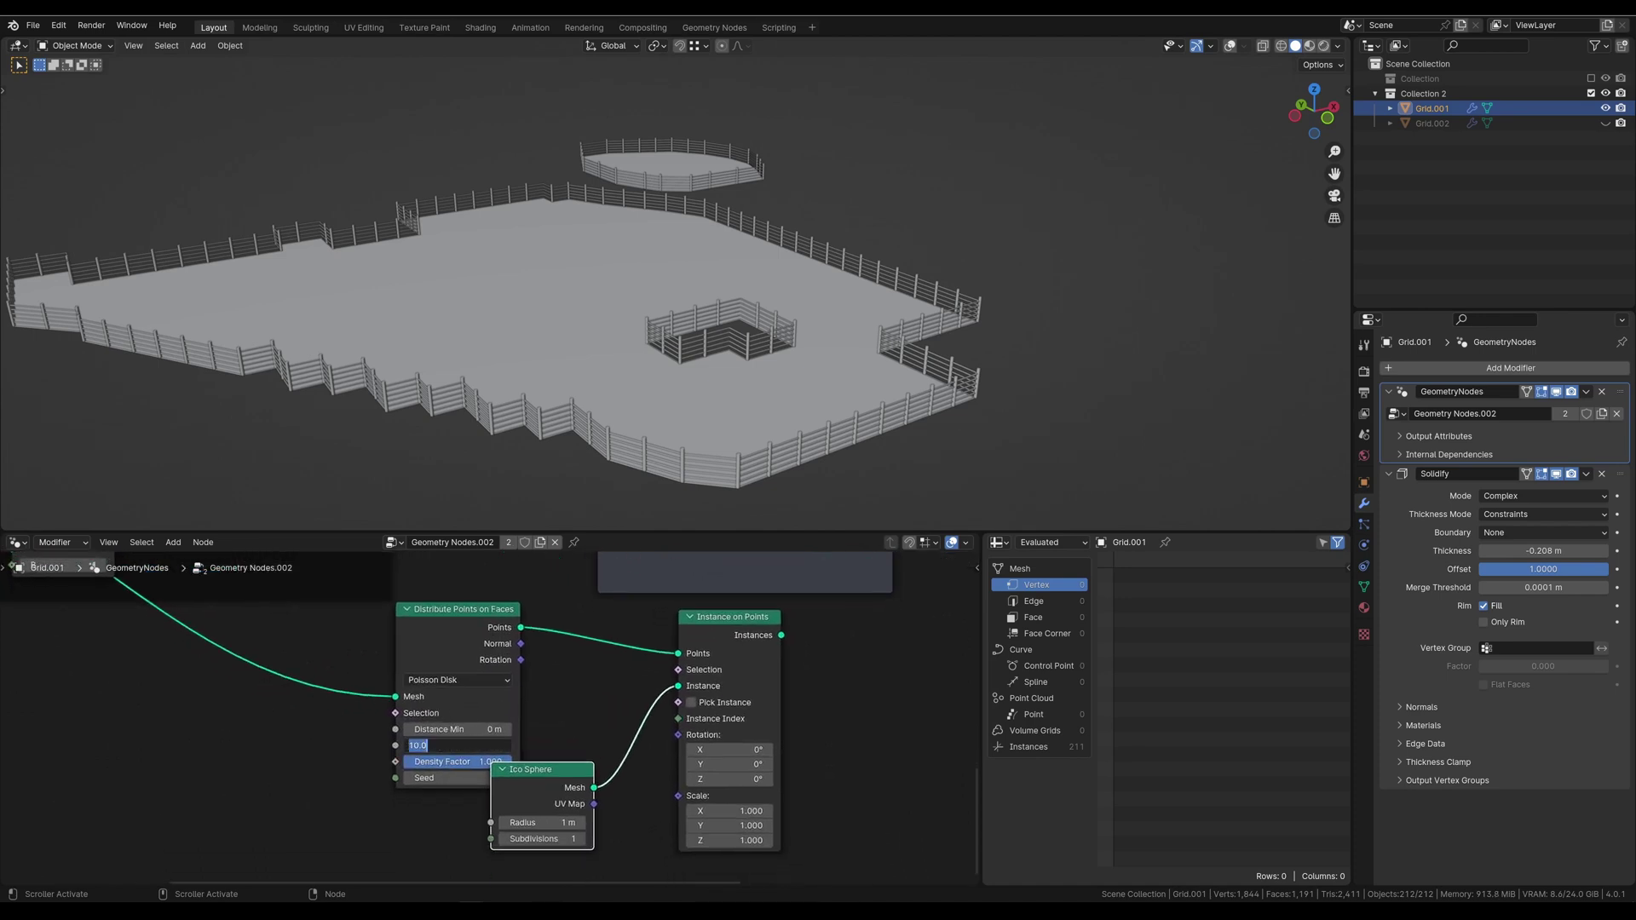
{"action": "type", "text": "200"}
{"action": "key", "text": "shift+Tab"}
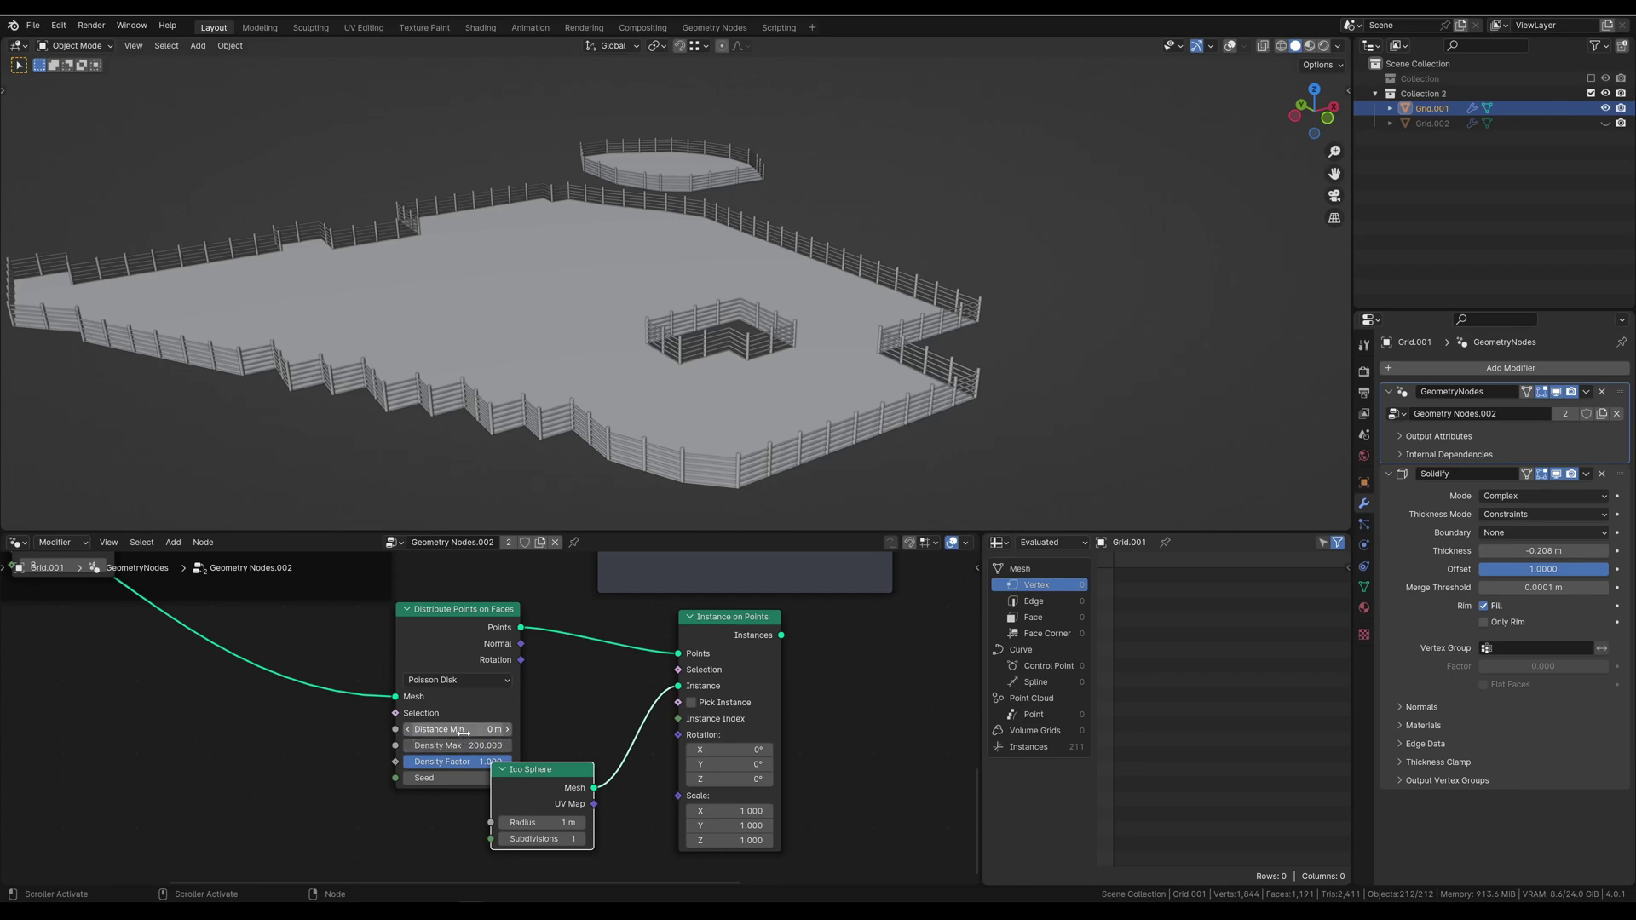
{"action": "type", "text": "0."}
{"action": "key", "text": "Return"}
Step: Move the Group Output node aside to make room
{"action": "scroll", "coordinate": [576, 749], "scroll_direction": "down", "scroll_amount": 3}
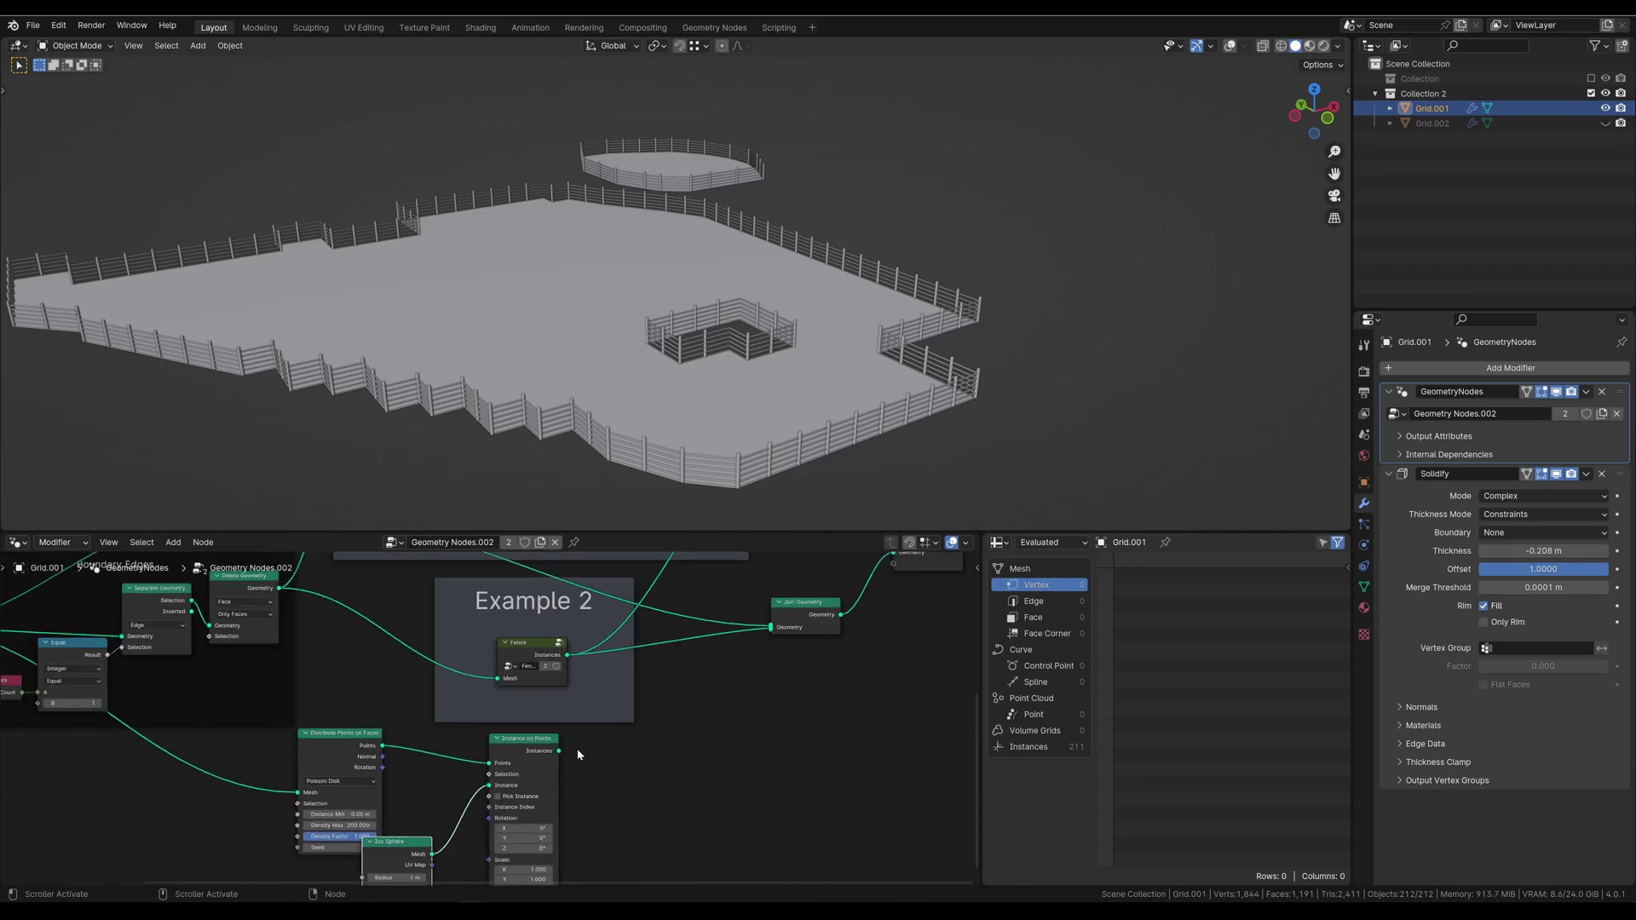
{"action": "middle_click_drag", "start_coordinate": [577, 748], "coordinate": [364, 821]}
{"action": "left_click_drag", "start_coordinate": [673, 857], "coordinate": [682, 863]}
{"action": "left_click", "coordinate": [682, 864]}
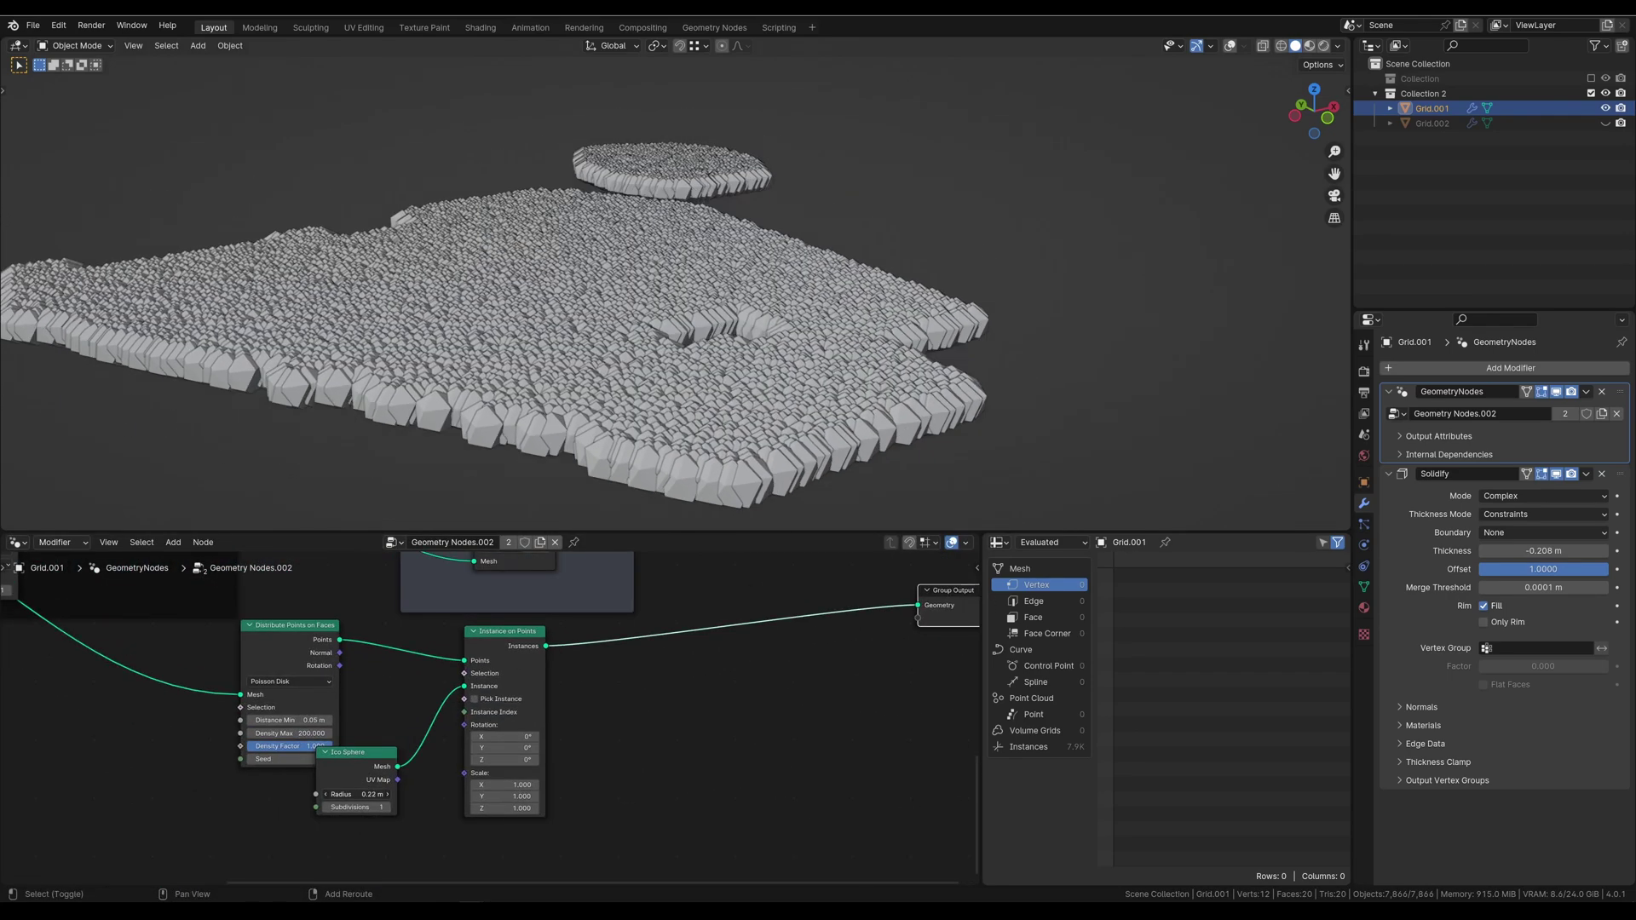
Step: Duplicate Join Geometry and route the sphere instances through it to the Group Output
{"action": "middle_click_drag", "start_coordinate": [597, 546], "coordinate": [614, 679]}
{"action": "left_click", "coordinate": [726, 581]}
{"action": "key", "text": "ctrl+shift+d"}
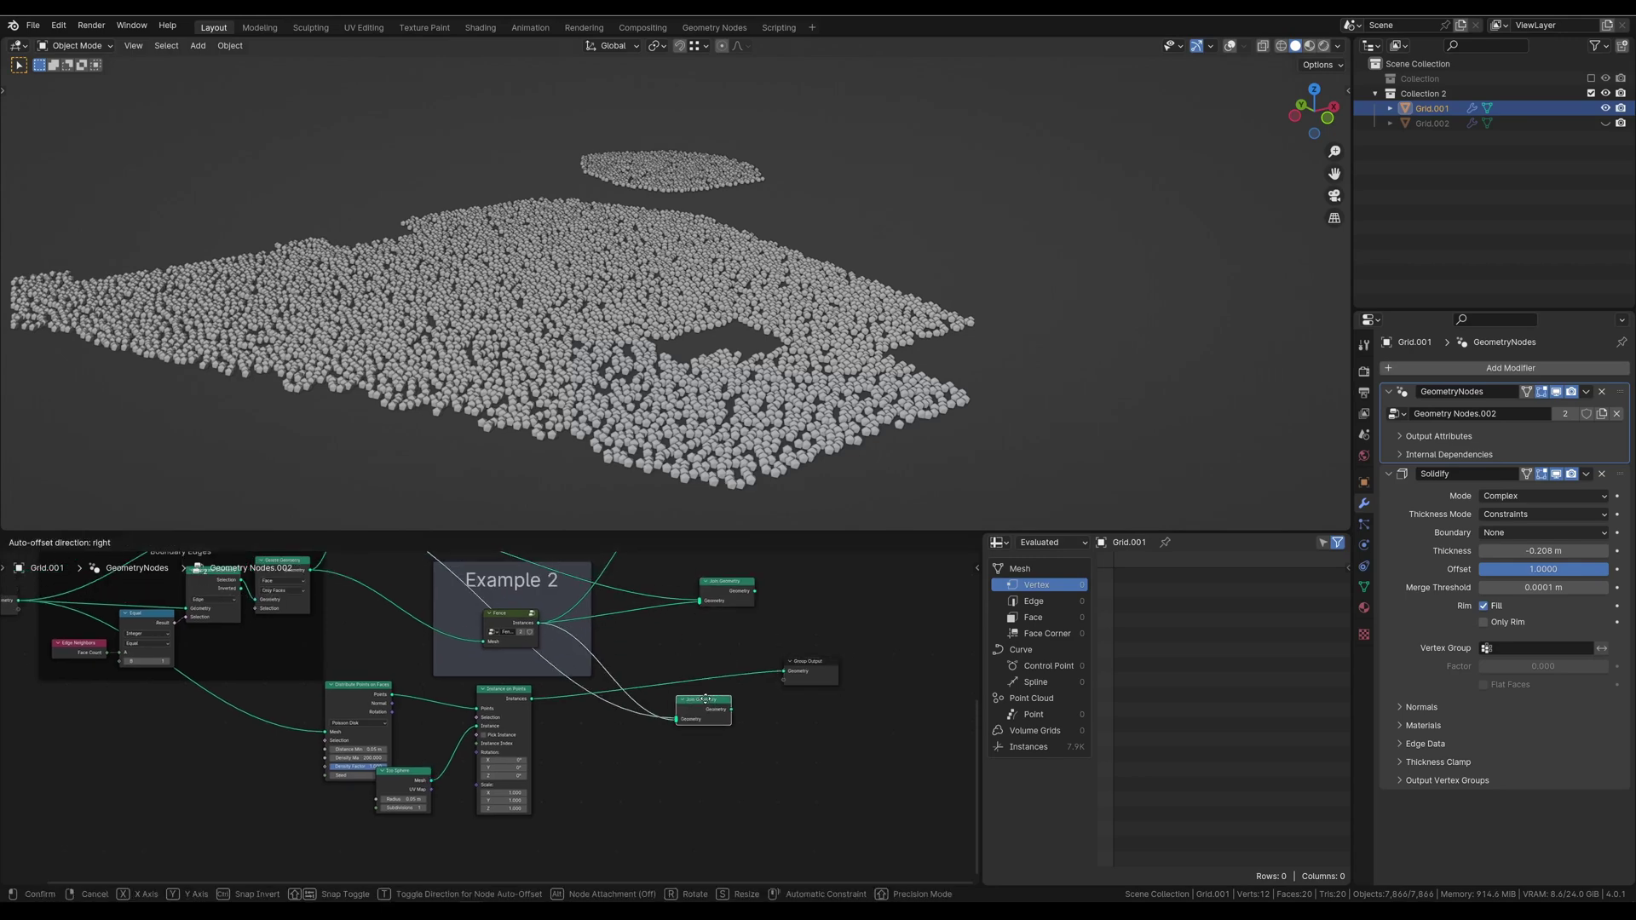
{"action": "left_click", "coordinate": [682, 711]}
{"action": "left_click_drag", "start_coordinate": [532, 699], "coordinate": [681, 718]}
{"action": "left_click_drag", "start_coordinate": [736, 707], "coordinate": [782, 679]}
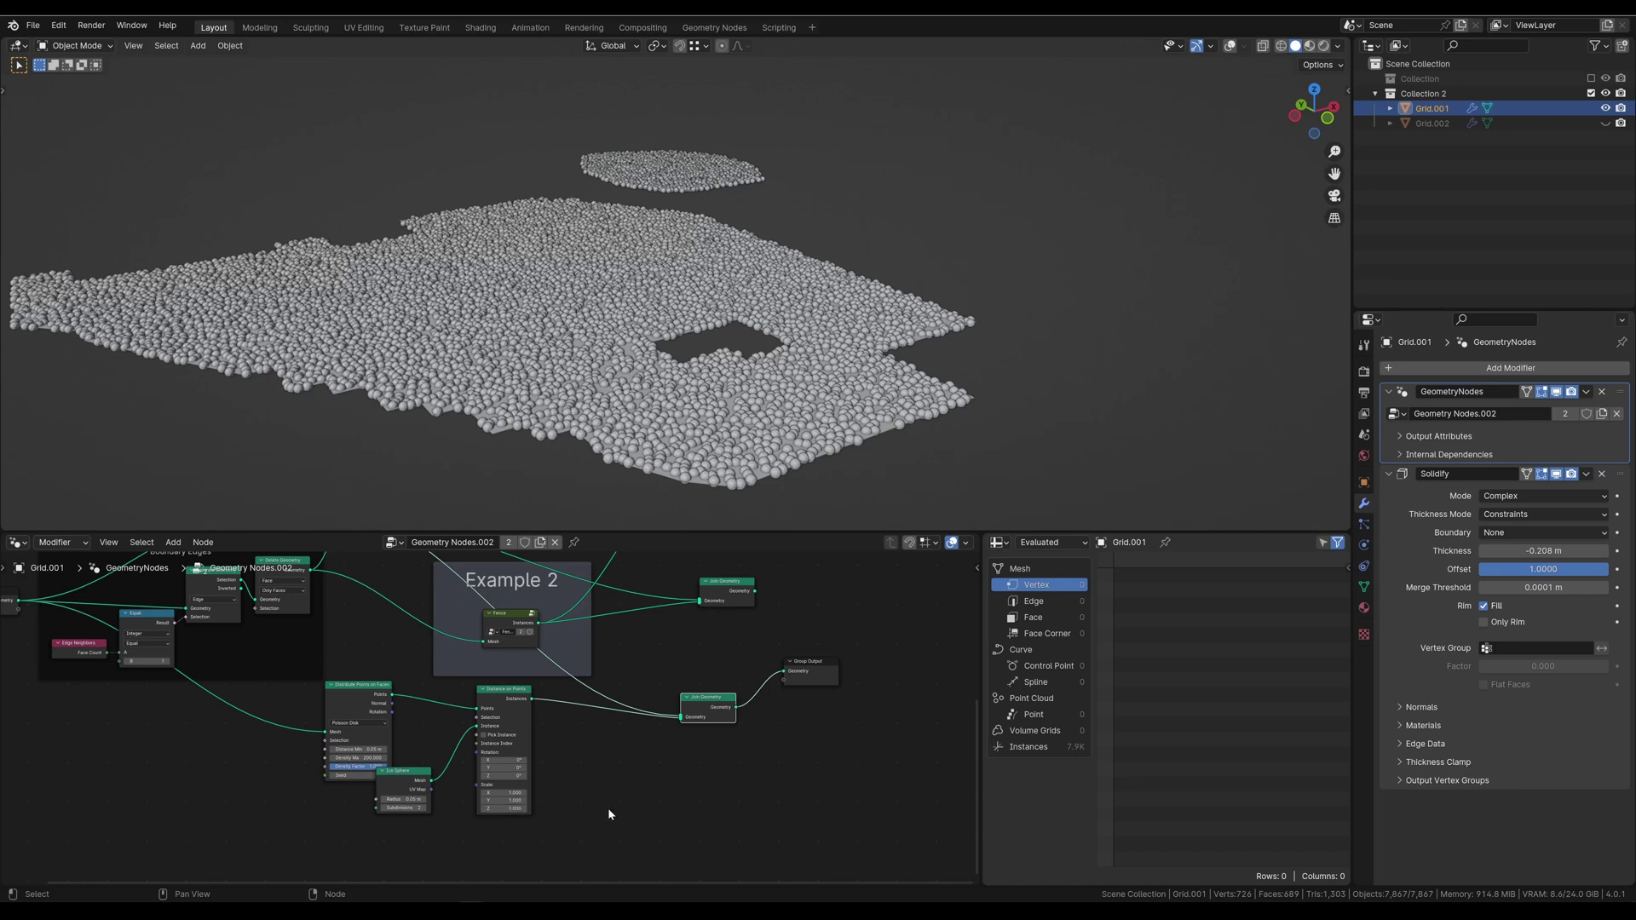
{"action": "scroll", "coordinate": [643, 811], "scroll_direction": "up", "scroll_amount": 2}
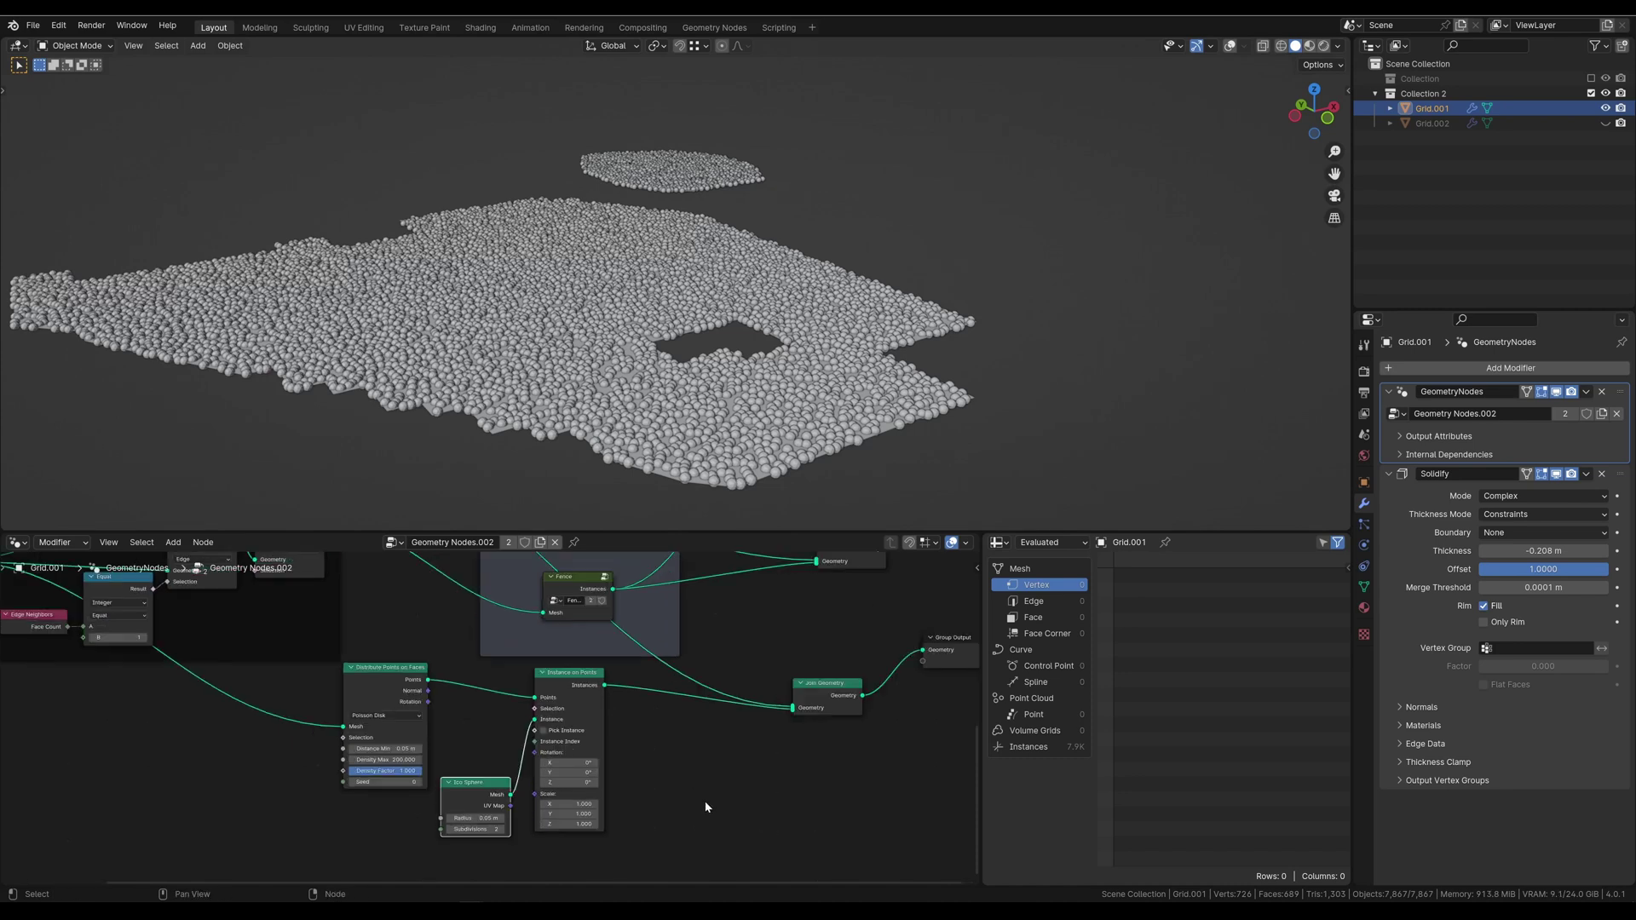
{"action": "middle_click_drag", "start_coordinate": [707, 808], "coordinate": [878, 797]}
{"action": "scroll", "coordinate": [742, 787], "scroll_direction": "down", "scroll_amount": 1}
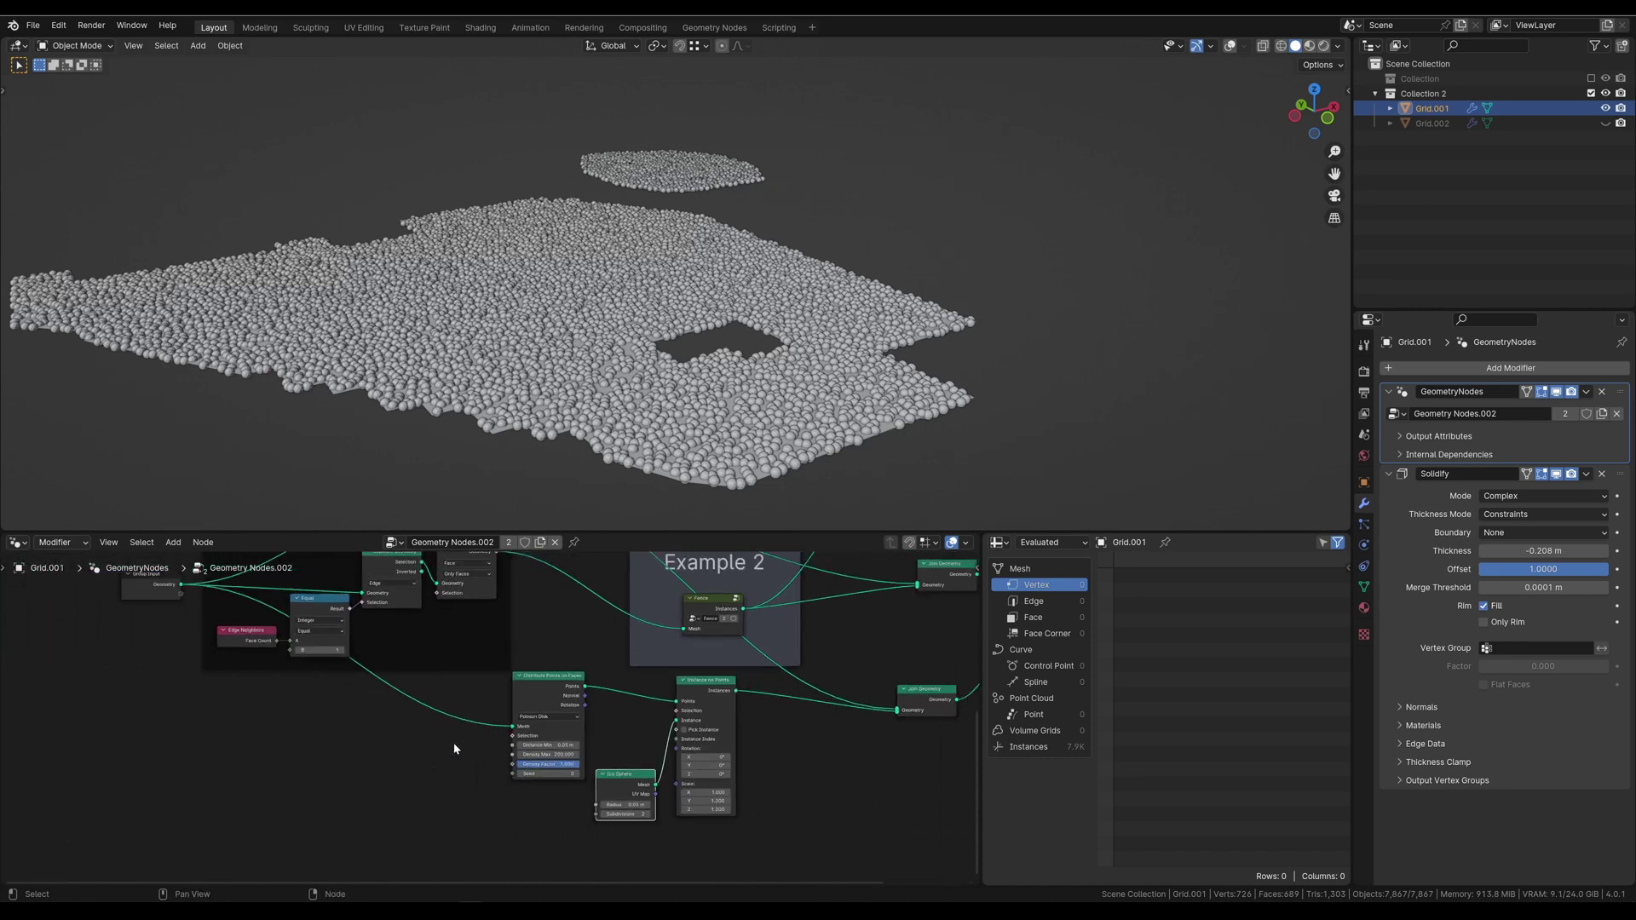
Step: Add a Geometry Proximity node in Edges mode targeting Delete Geometry's boundary edges
{"action": "key", "text": "shift+a"}
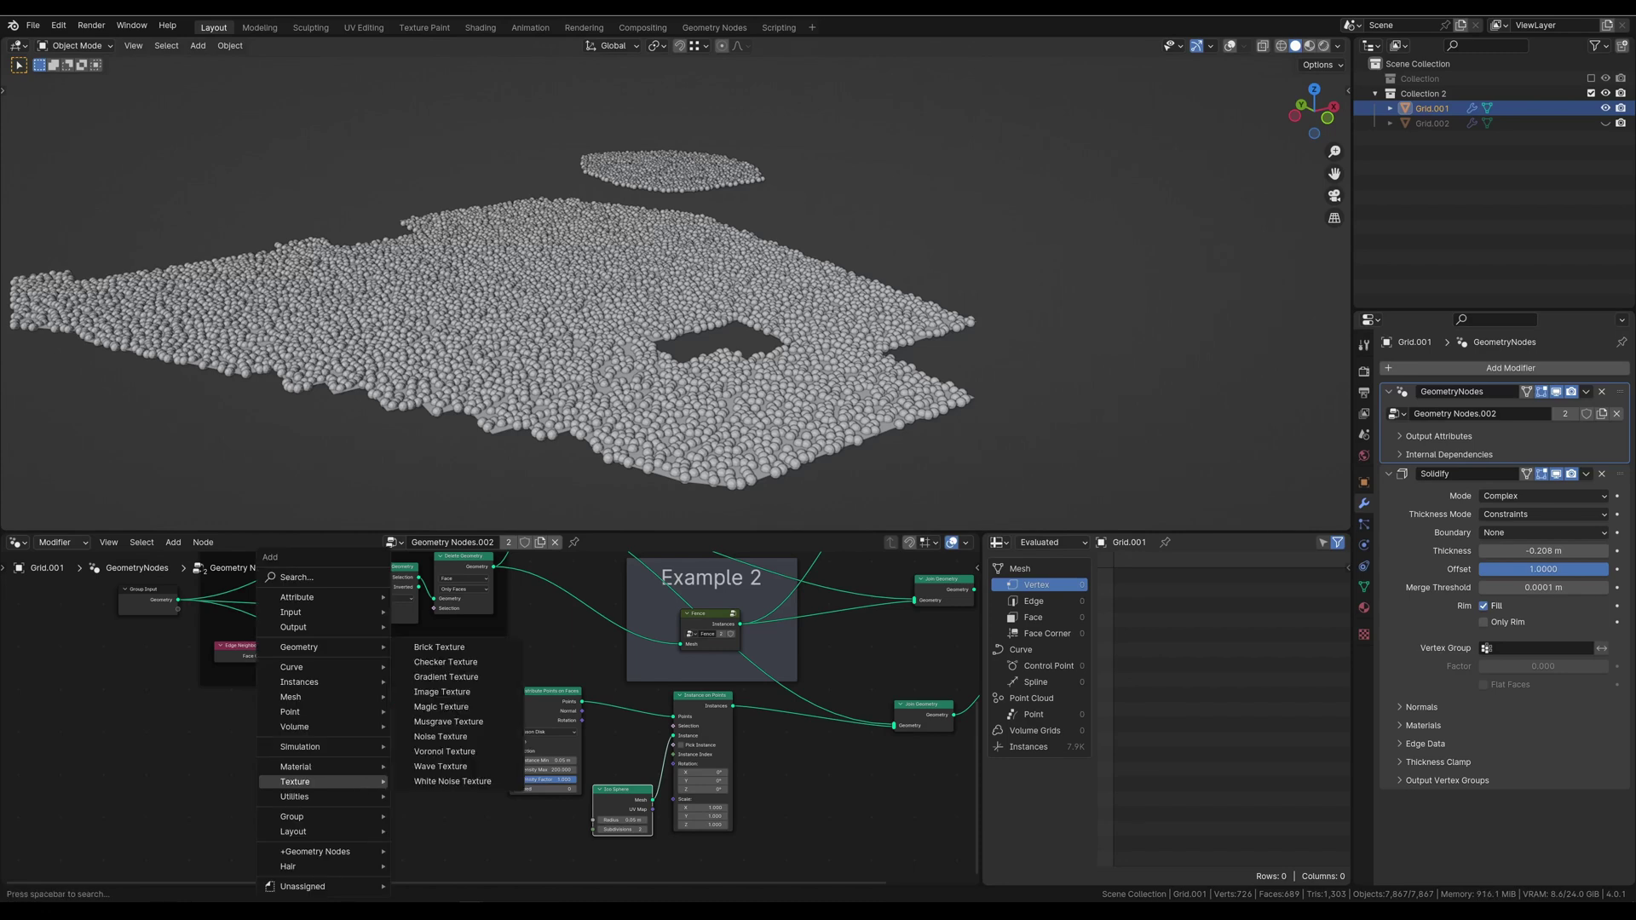
{"action": "type", "text": "ge"}
{"action": "type", "text": "o"}
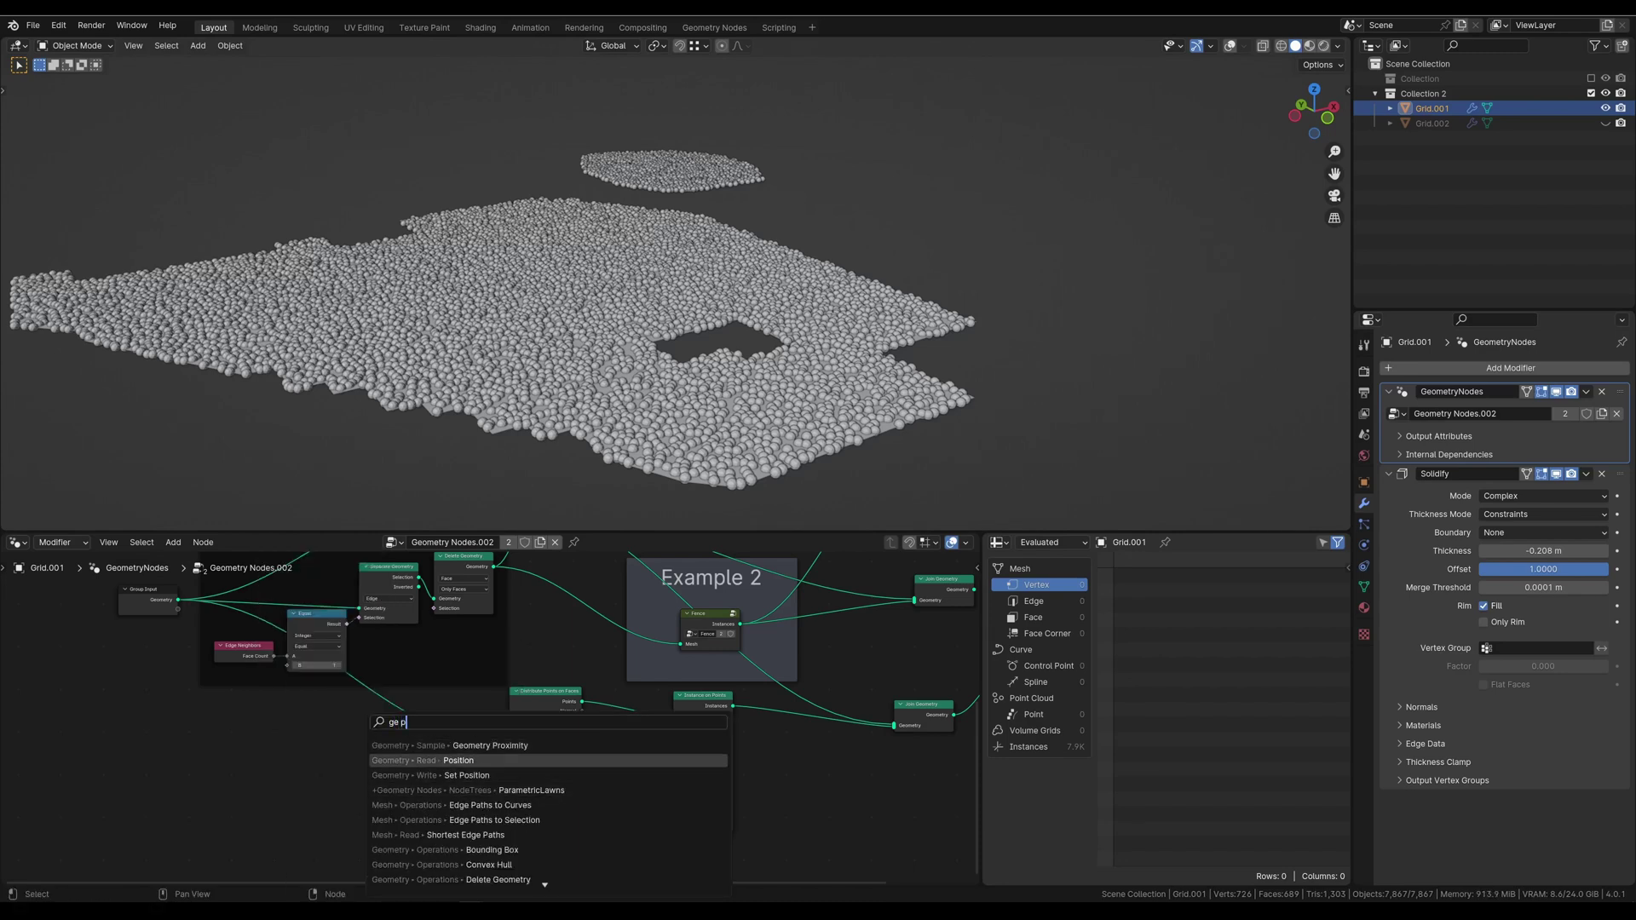
{"action": "left_click", "coordinate": [431, 746]}
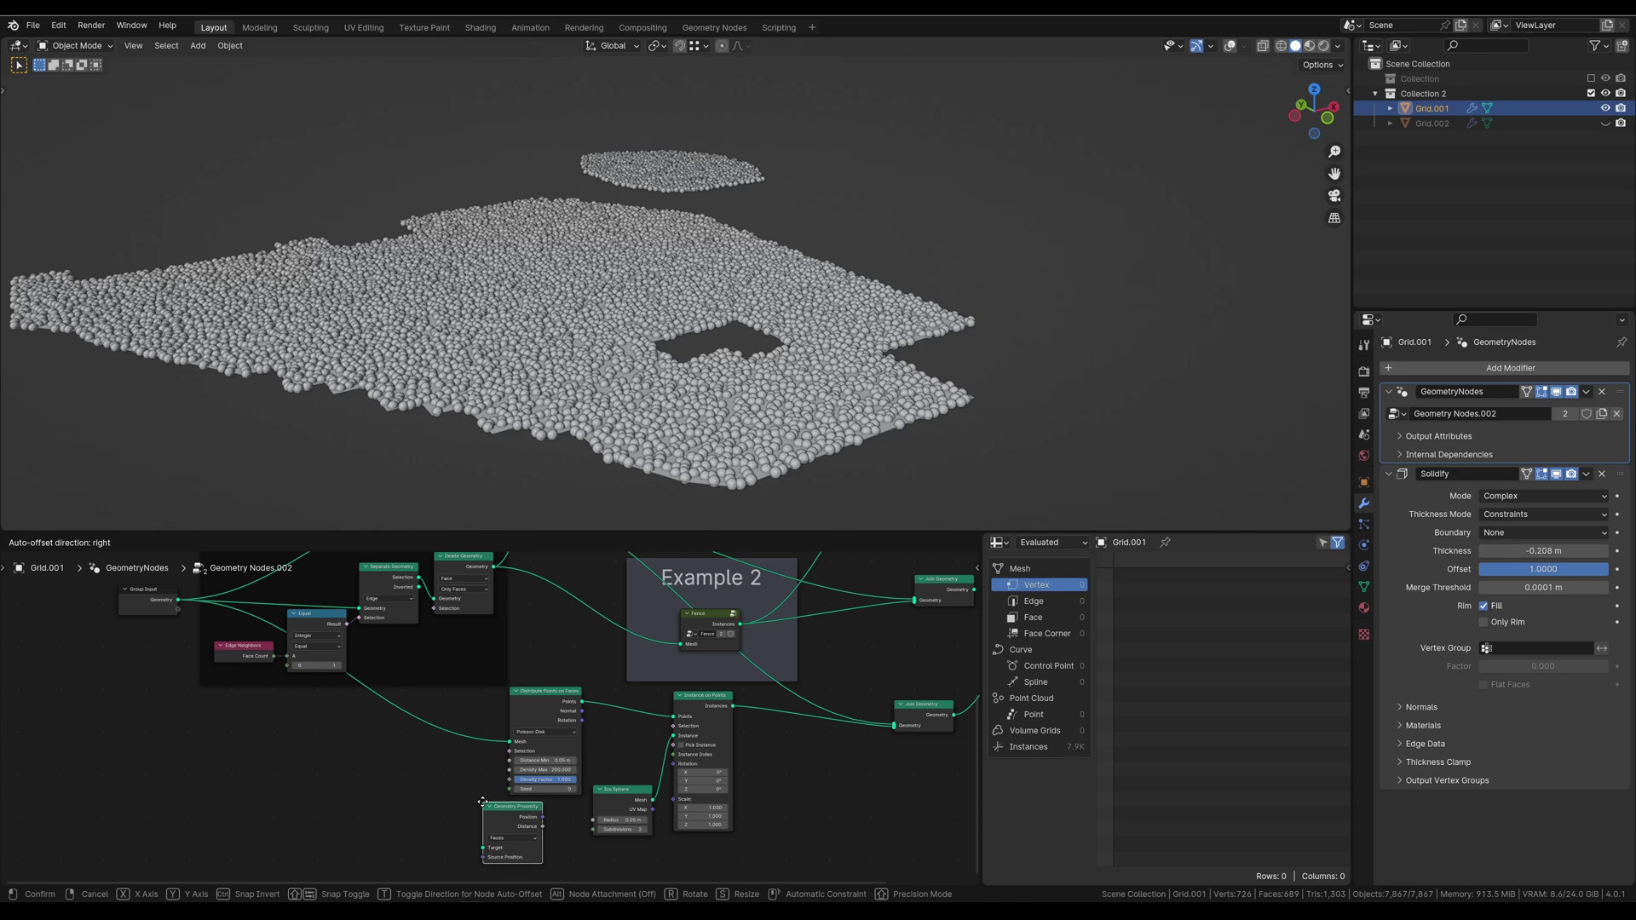
{"action": "left_click", "coordinate": [467, 793]}
{"action": "scroll", "coordinate": [438, 684], "scroll_direction": "down", "scroll_amount": 2}
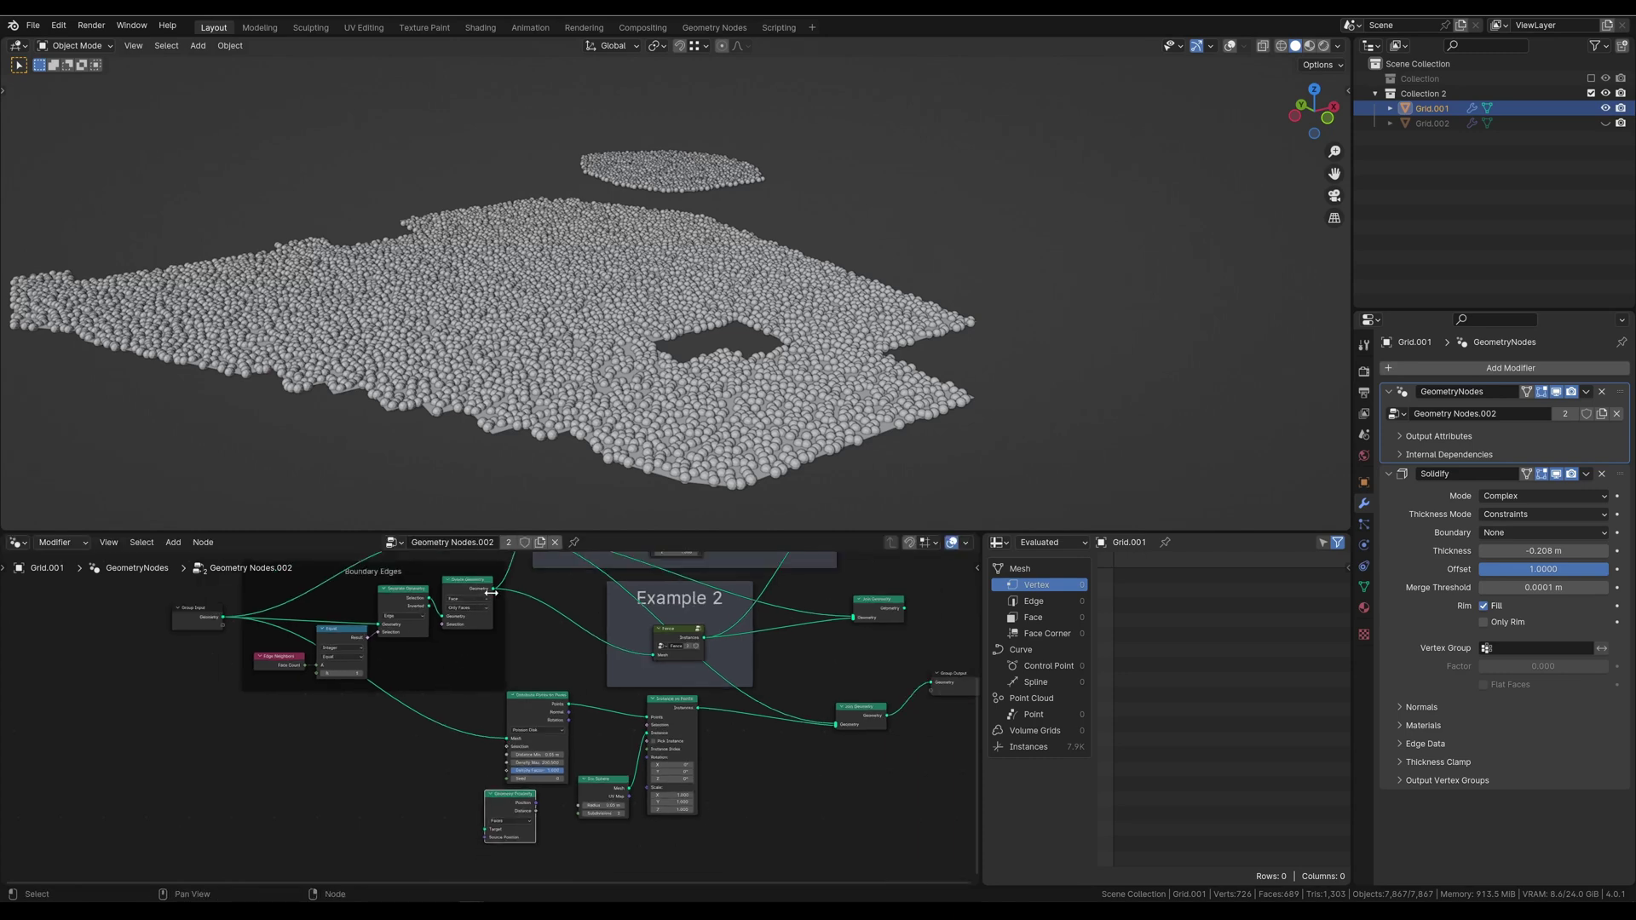
{"action": "left_click_drag", "start_coordinate": [493, 589], "coordinate": [485, 830]}
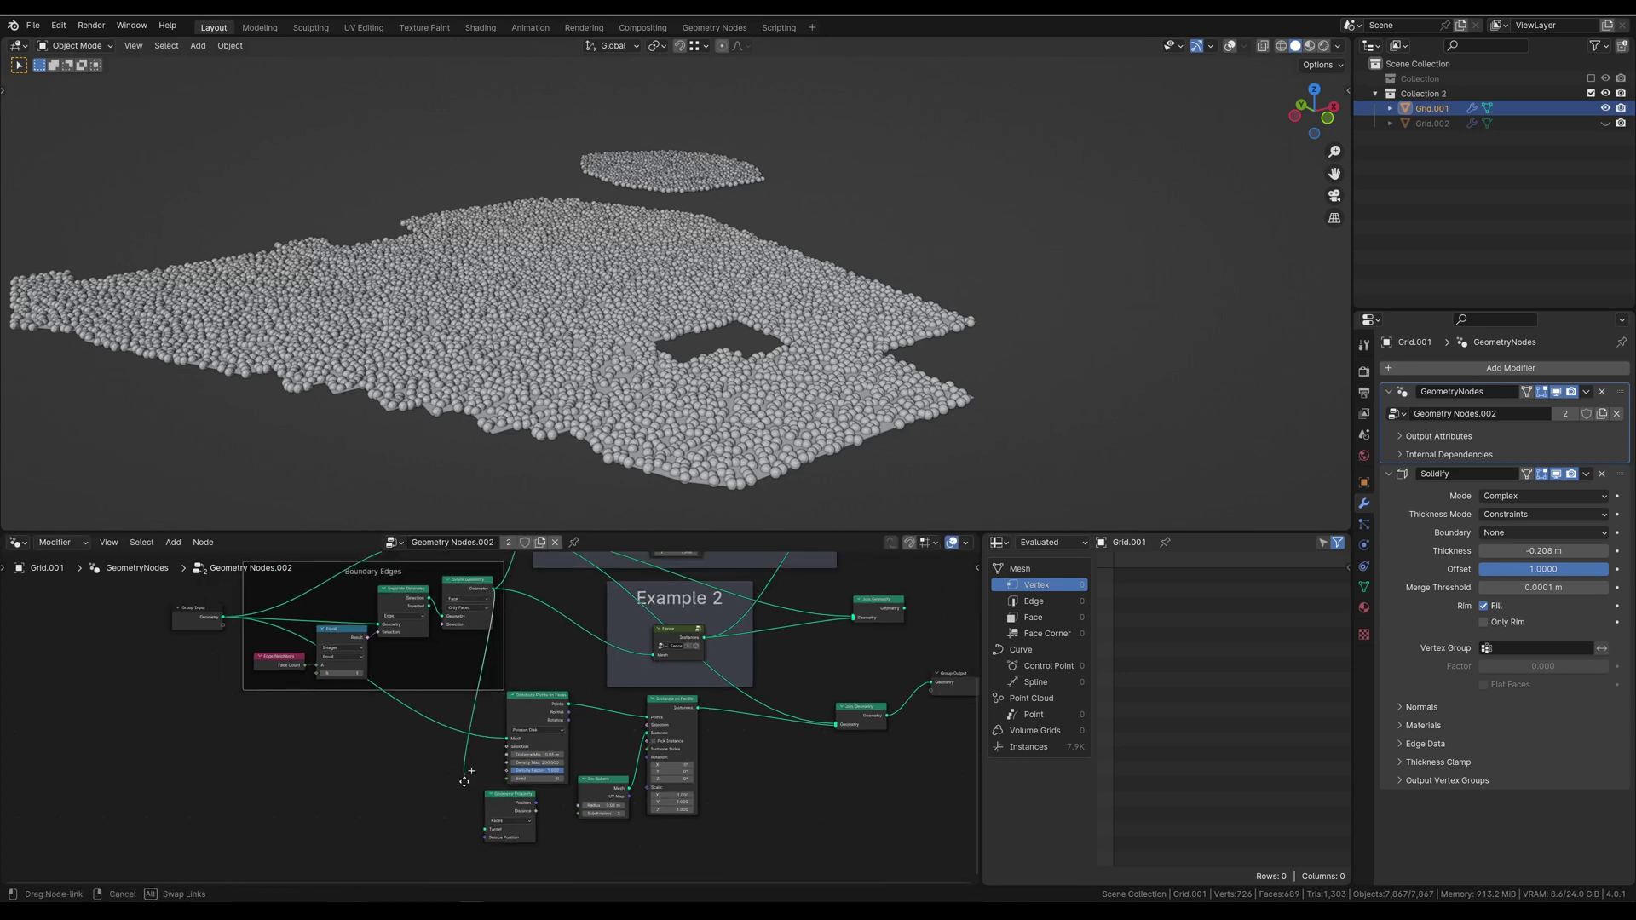
{"action": "scroll", "coordinate": [511, 839], "scroll_direction": "up", "scroll_amount": 2}
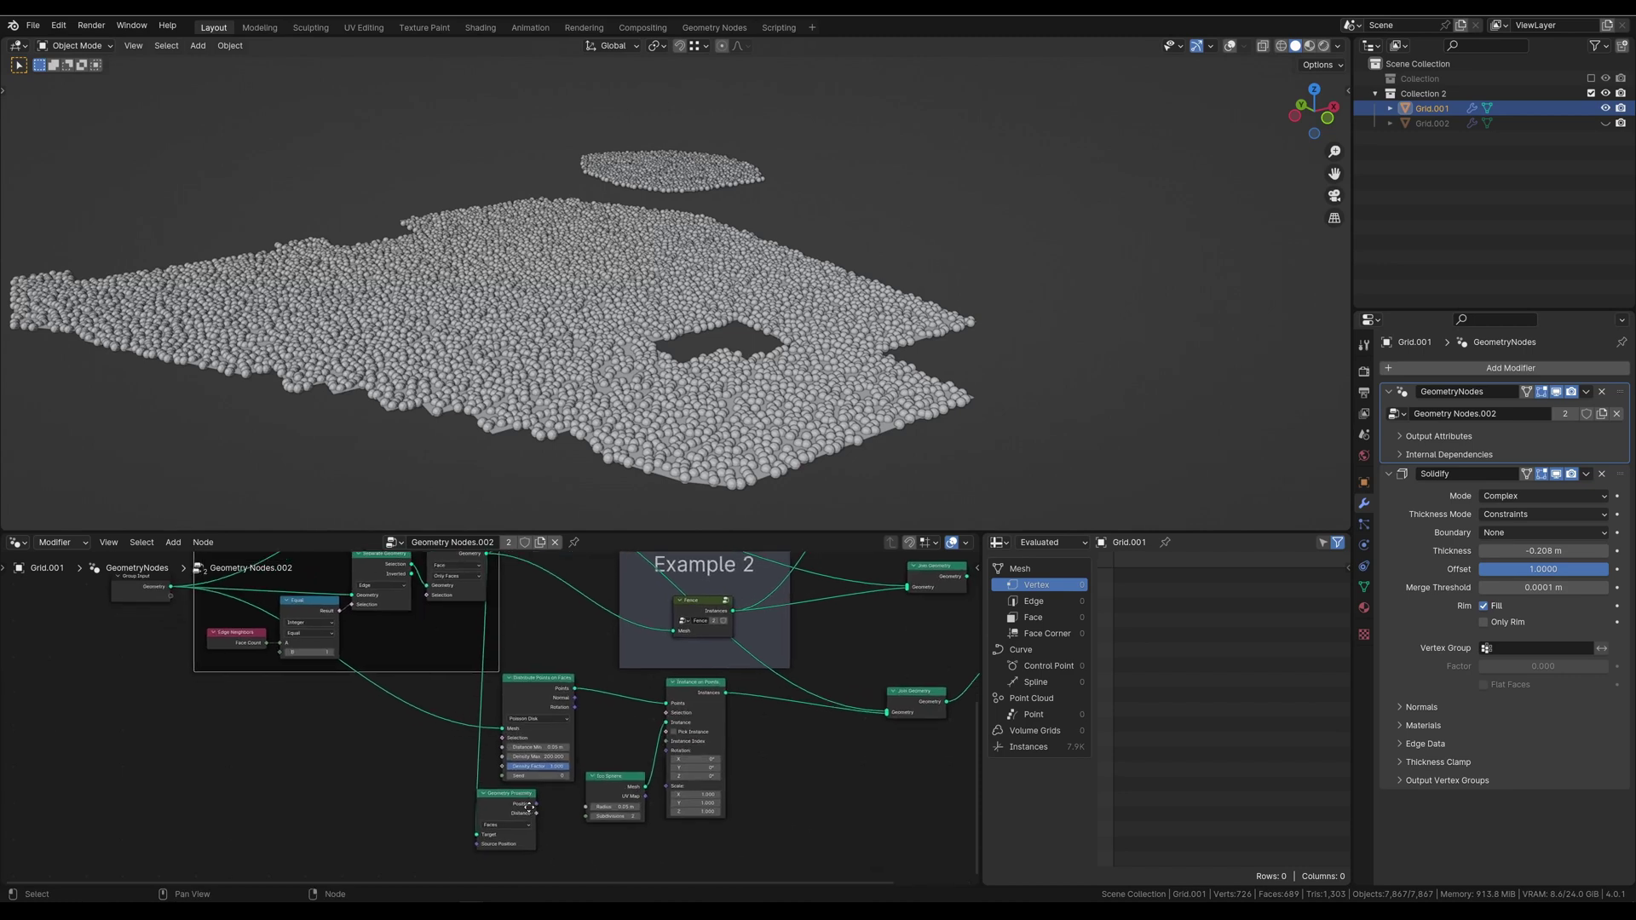
{"action": "key", "text": "g"}
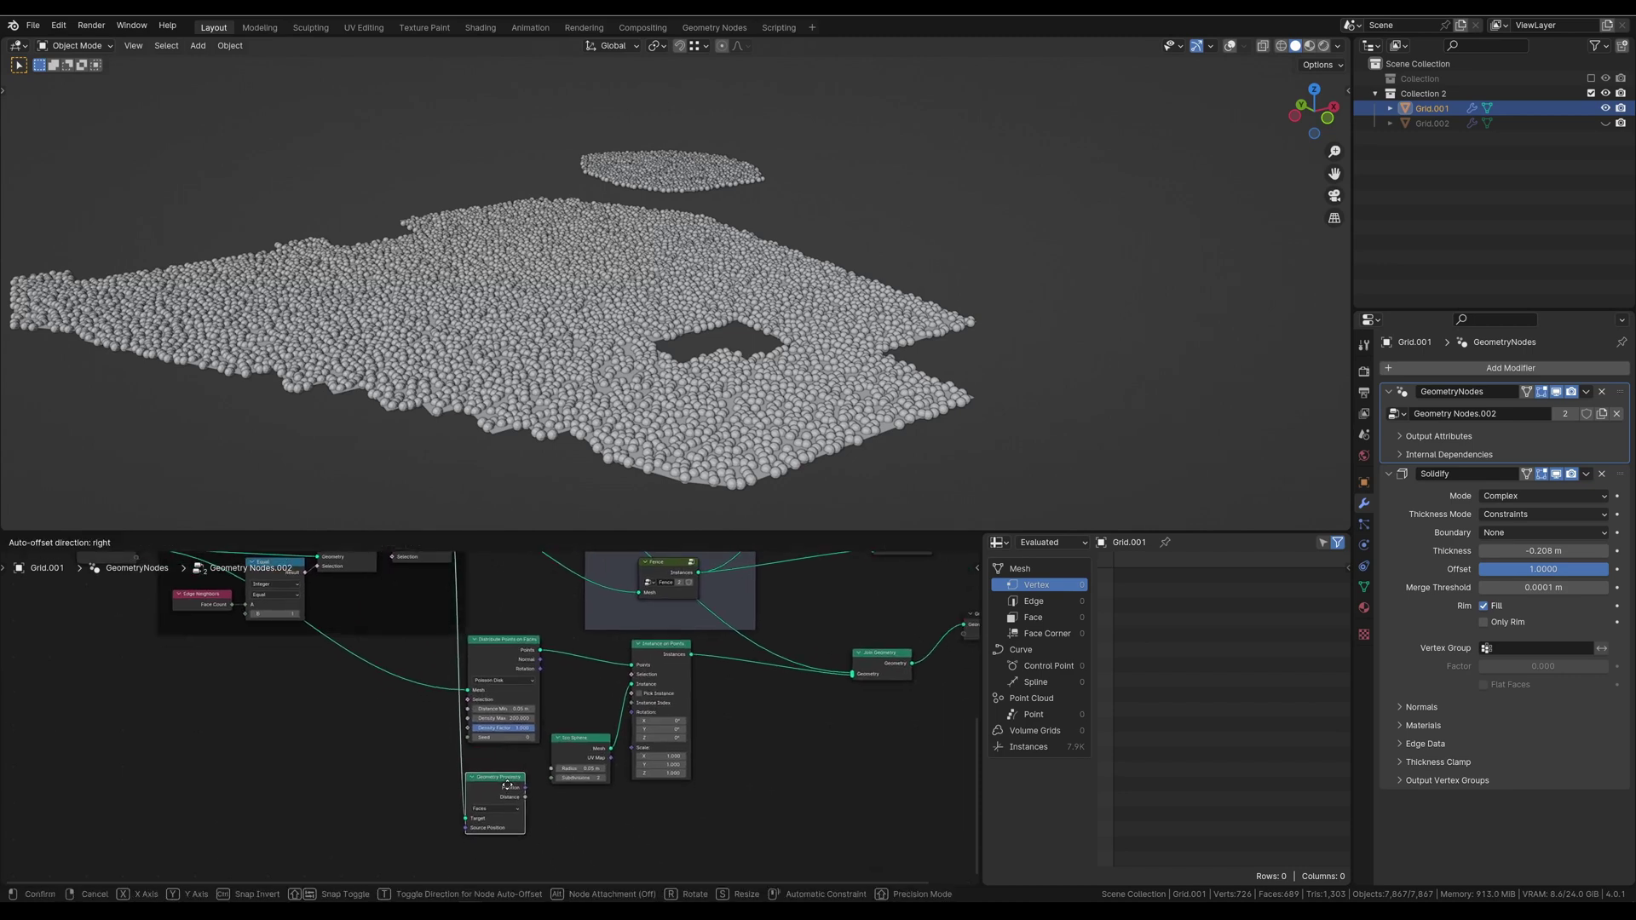
{"action": "left_click", "coordinate": [495, 817]}
{"action": "scroll", "coordinate": [494, 823], "scroll_direction": "up", "scroll_amount": 2}
{"action": "middle_click_drag", "start_coordinate": [493, 824], "coordinate": [488, 793]}
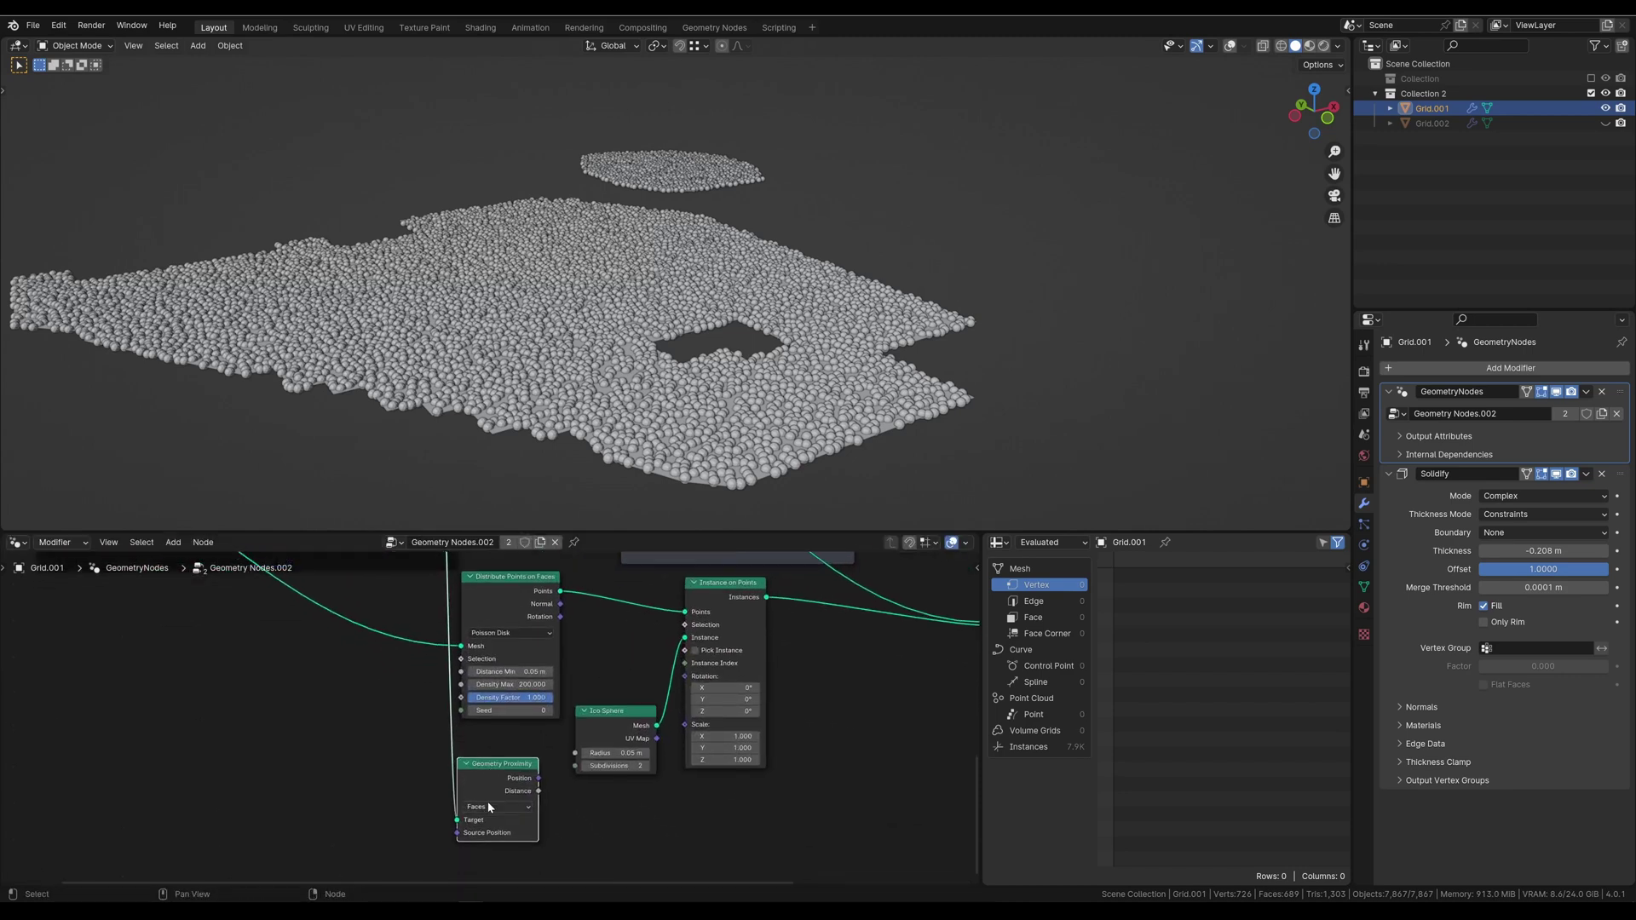
{"action": "left_click", "coordinate": [490, 806]}
Step: Feed the proximity Distance into a new Greater Than compare node
{"action": "left_click_drag", "start_coordinate": [539, 791], "coordinate": [606, 824]}
{"action": "left_click_drag", "start_coordinate": [586, 816], "coordinate": [585, 816]}
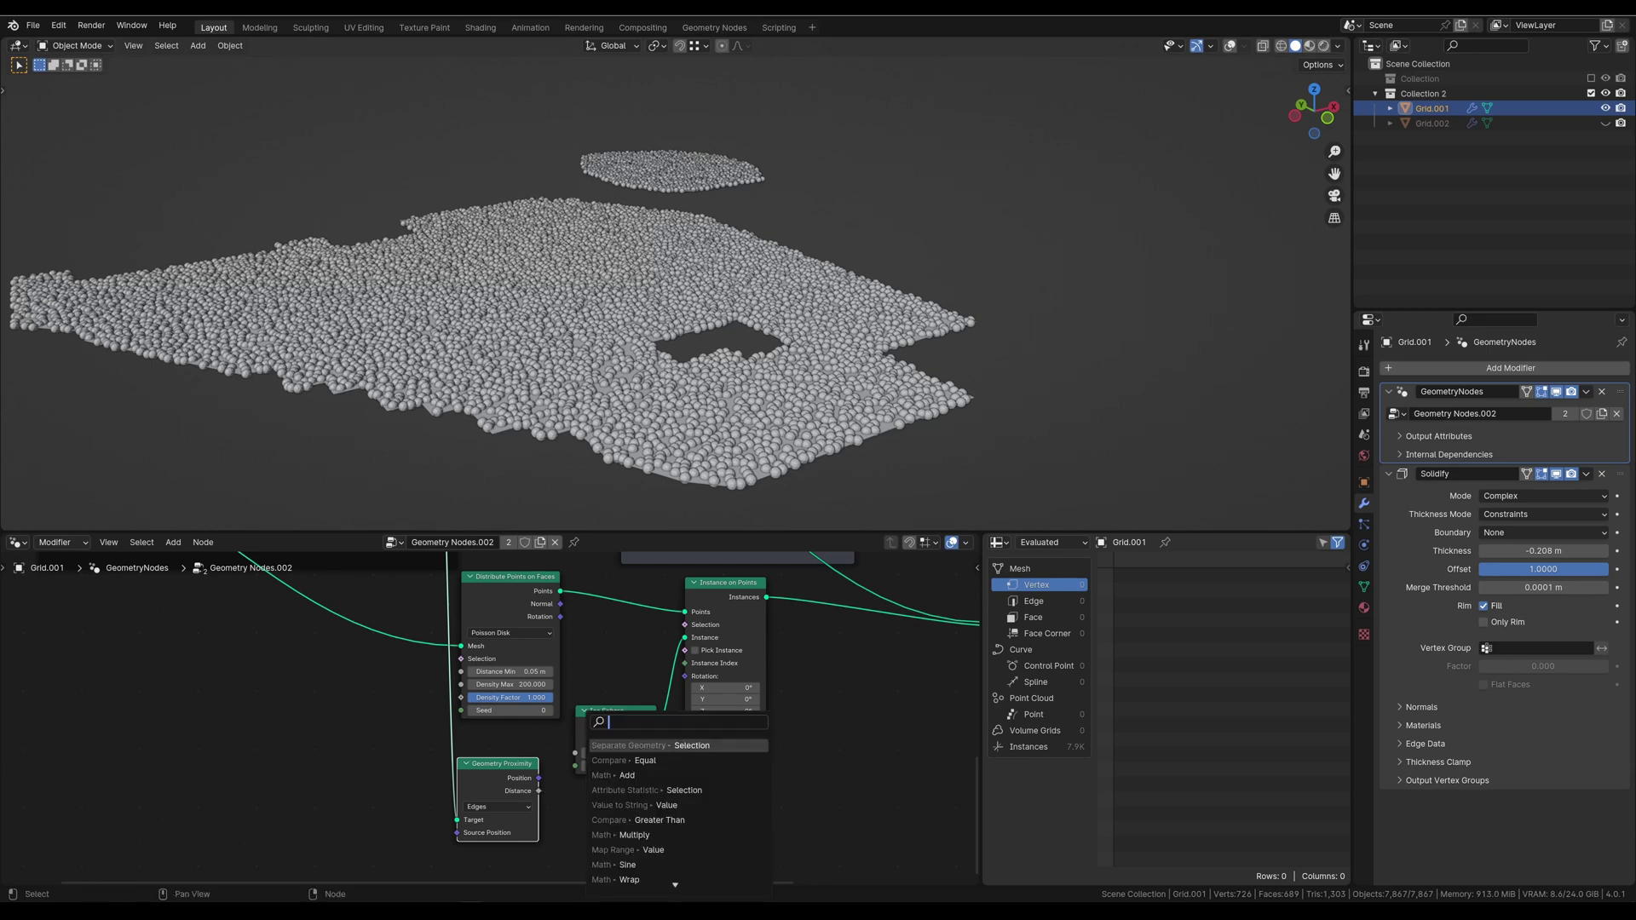
{"action": "type", "text": "c"}
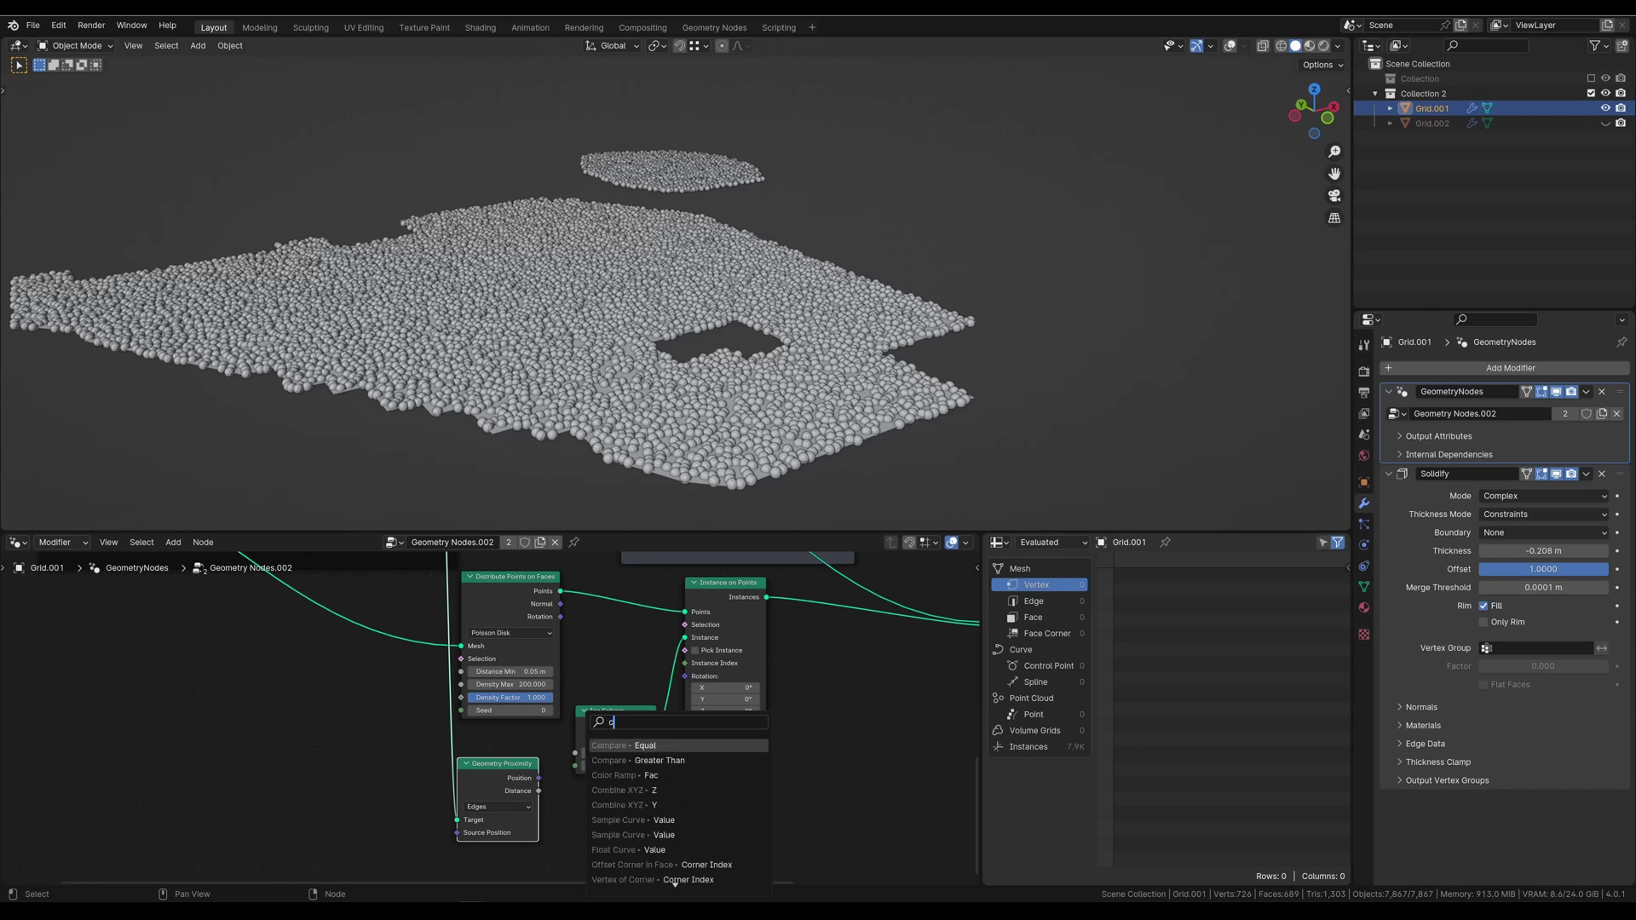
{"action": "type", "text": "om"}
{"action": "key", "text": "Down"}
{"action": "key", "text": "Down"}
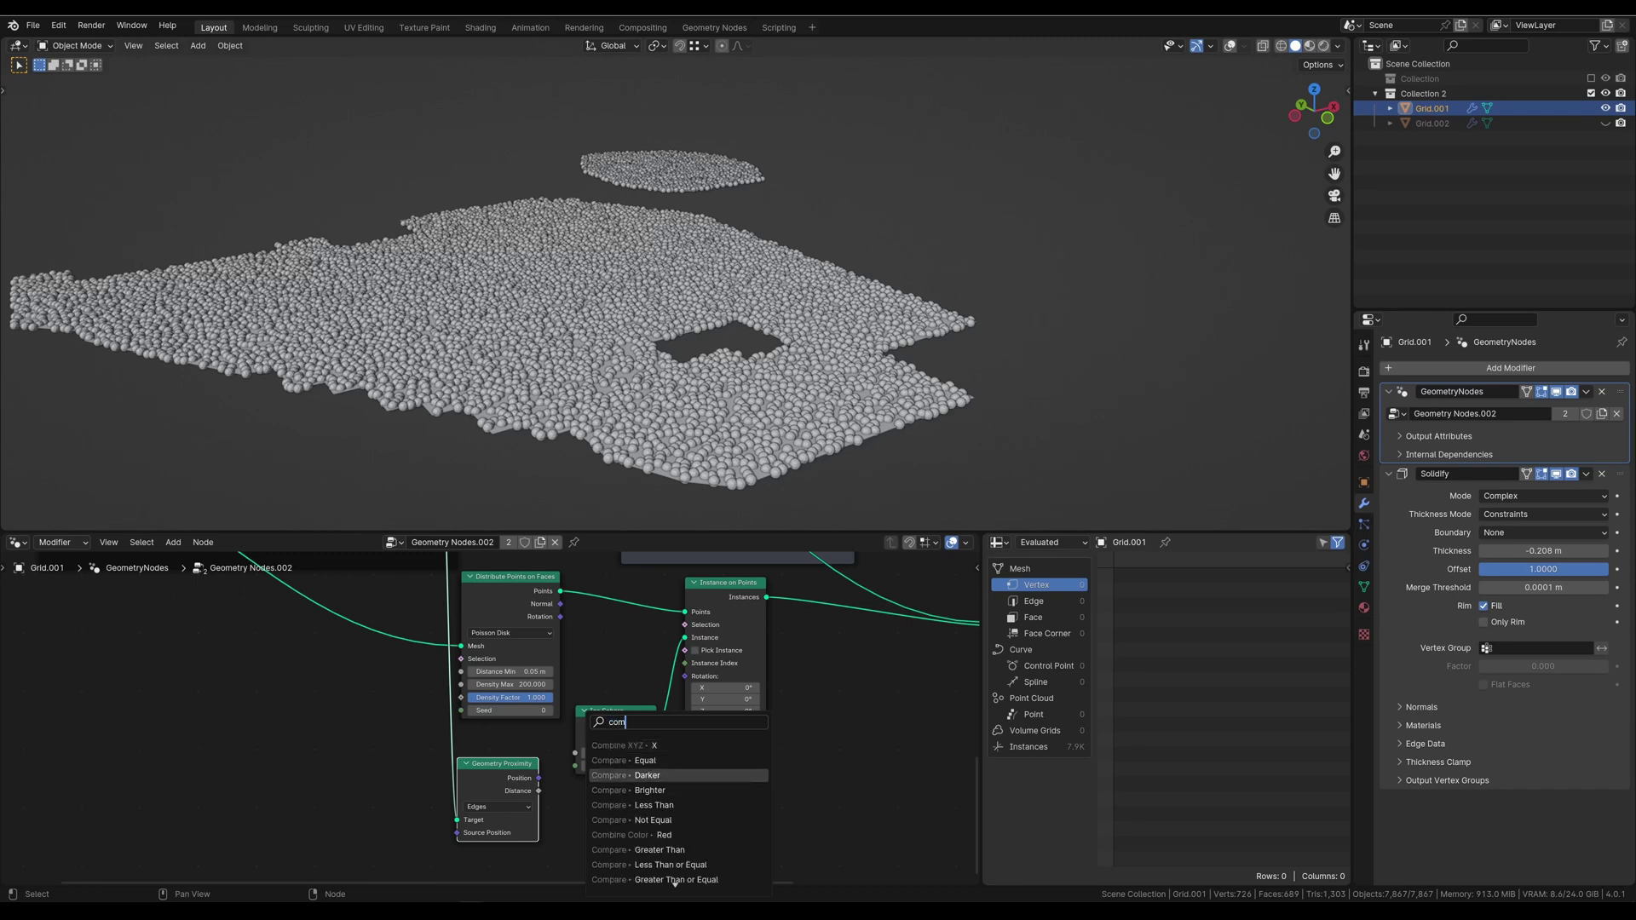
{"action": "key", "text": "Down"}
{"action": "key", "text": "Down"}
{"action": "key", "text": "Down"}
{"action": "key", "text": "Down"}
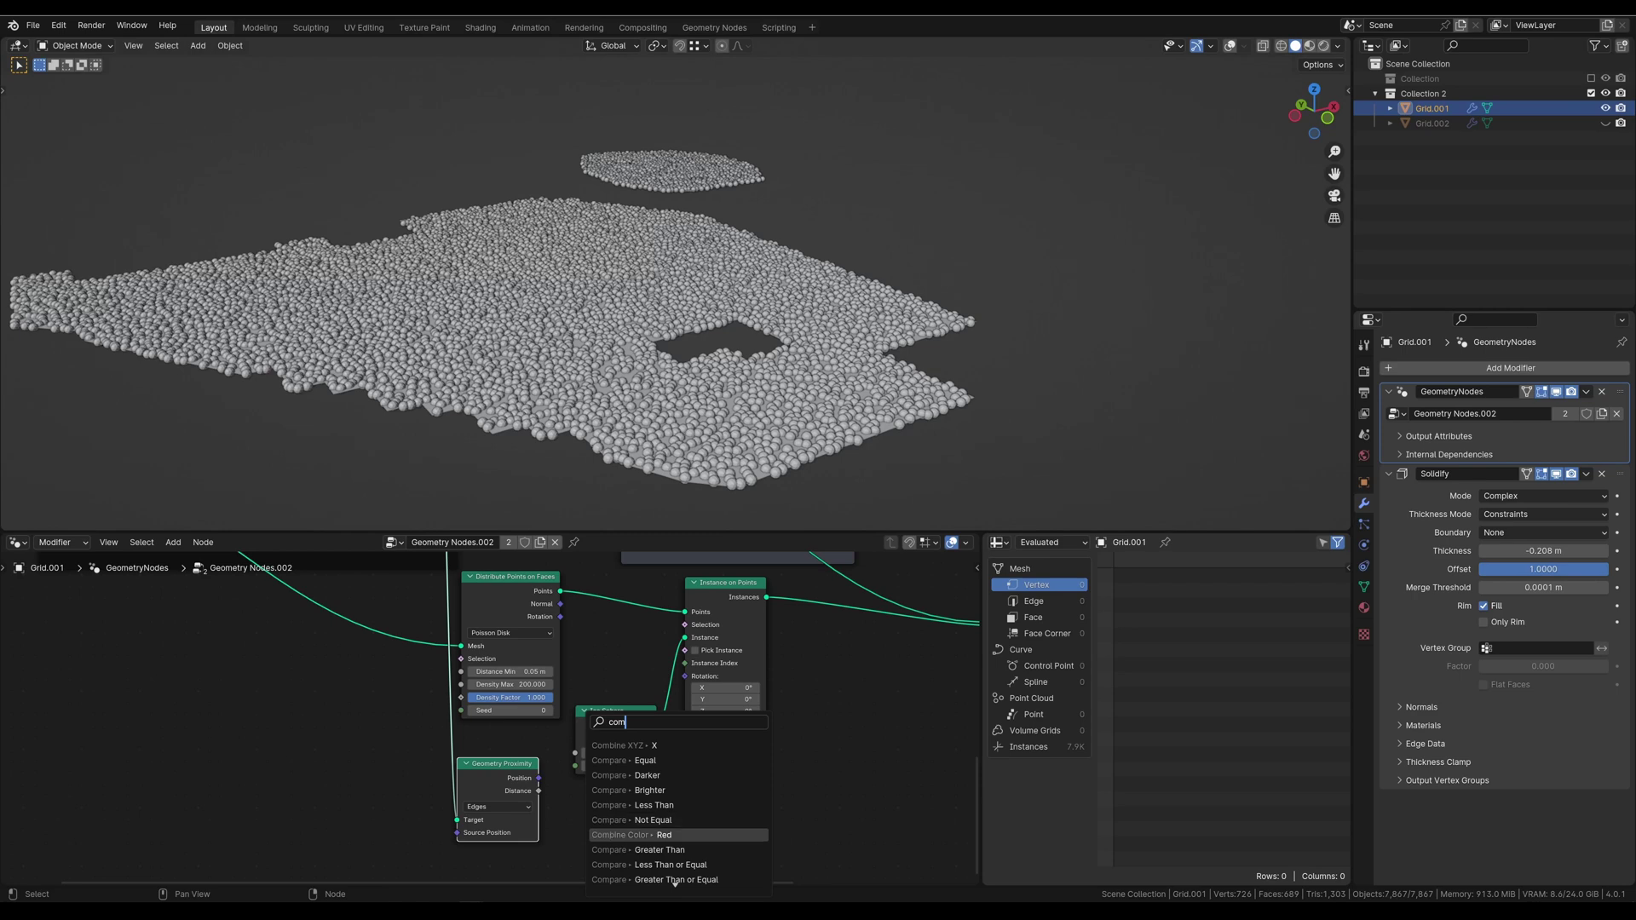
{"action": "key", "text": "Down"}
{"action": "key", "text": "Return"}
{"action": "left_click", "coordinate": [631, 834]}
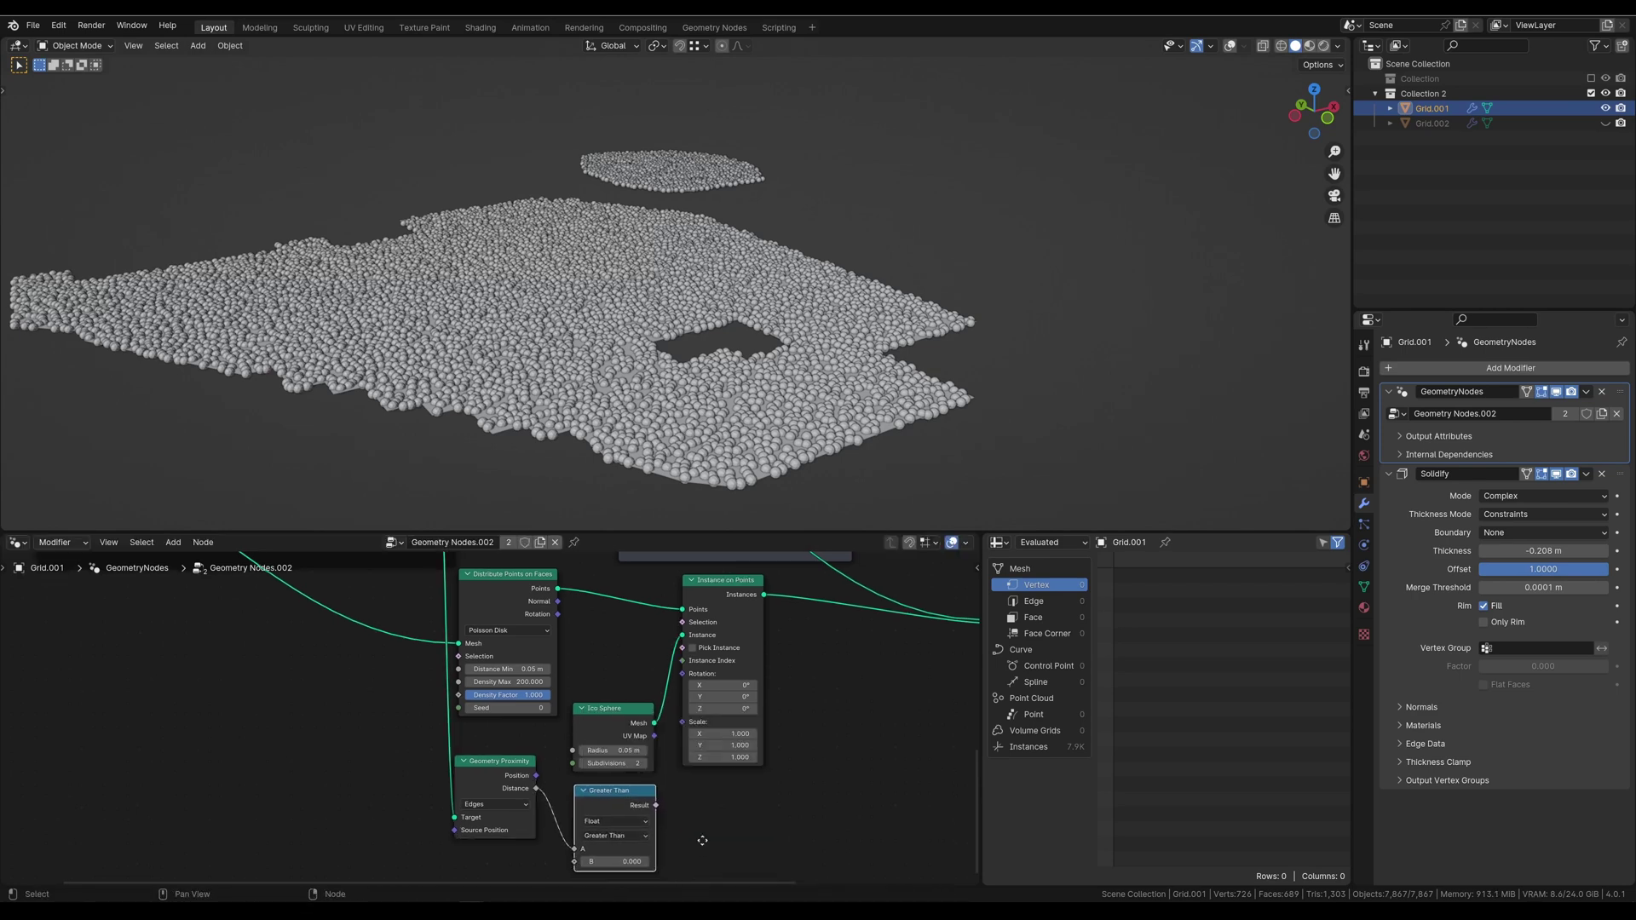
{"action": "mouse_move", "coordinate": [631, 833]}
{"action": "middle_mouse_down"}
{"action": "mouse_move", "coordinate": [599, 790]}
{"action": "mouse_move", "coordinate": [583, 815]}
{"action": "middle_mouse_up"}
{"action": "scroll", "coordinate": [598, 790], "scroll_direction": "down", "scroll_amount": 1}
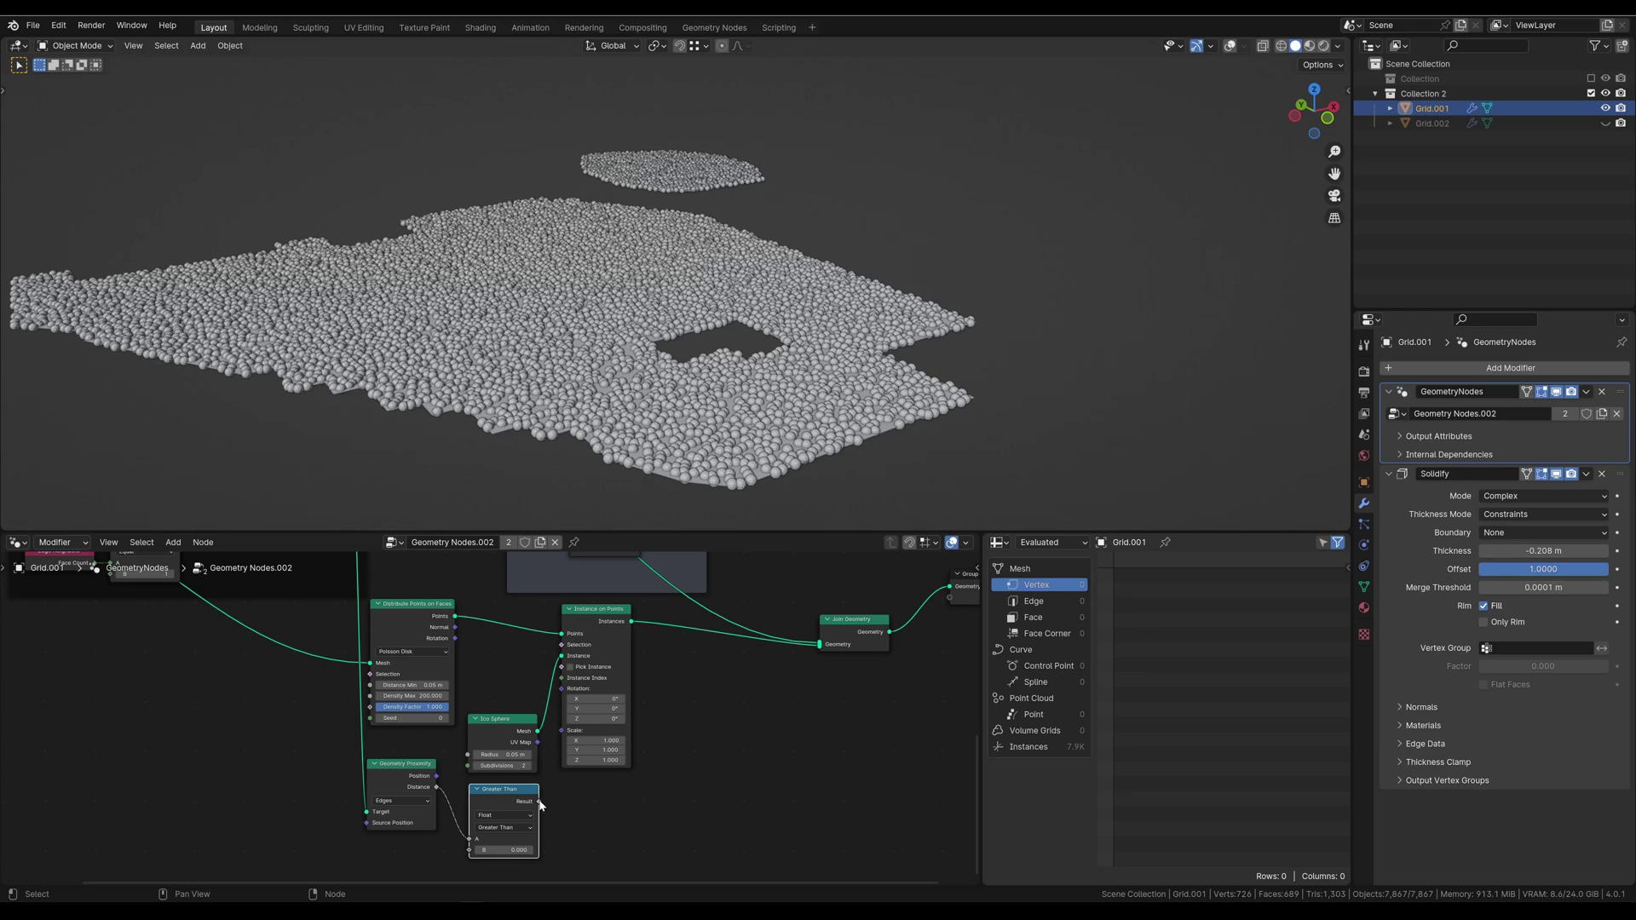
Step: Drive Instance on Points' Selection with the comparison, switch to Less Than, and tune the threshold to about 0.51
{"action": "left_click_drag", "start_coordinate": [538, 801], "coordinate": [562, 651]}
{"action": "mouse_move", "coordinate": [509, 850]}
{"action": "left_mouse_down"}
{"action": "mouse_move", "coordinate": [546, 850]}
{"action": "mouse_move", "coordinate": [506, 849]}
{"action": "left_mouse_up"}
{"action": "left_click", "coordinate": [506, 828]}
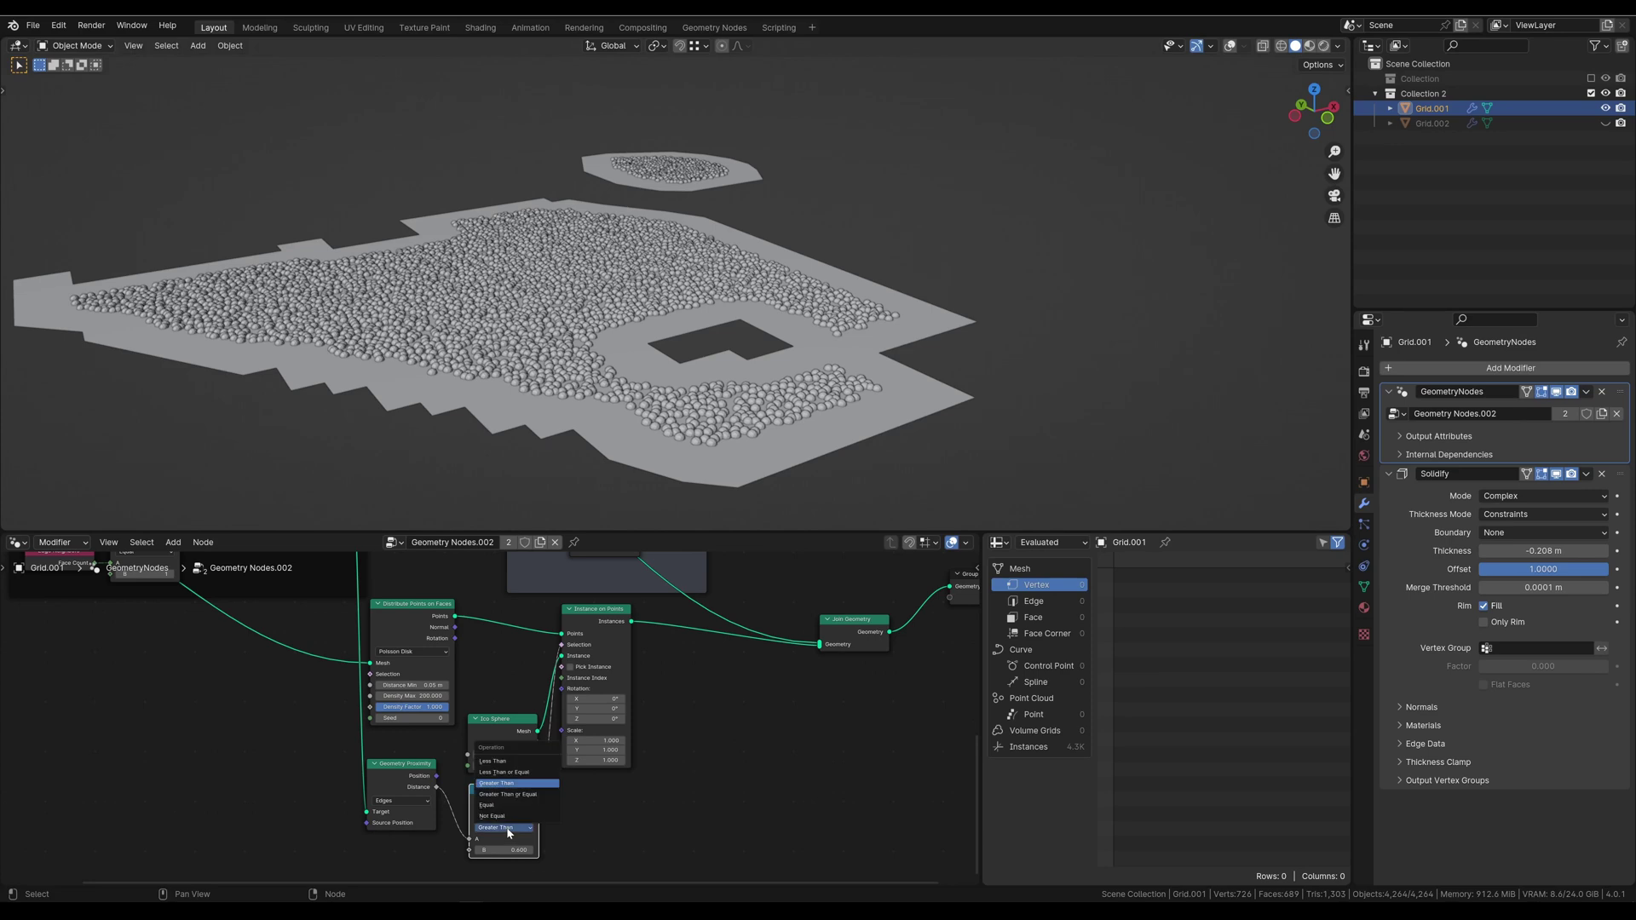
{"action": "left_click", "coordinate": [506, 759]}
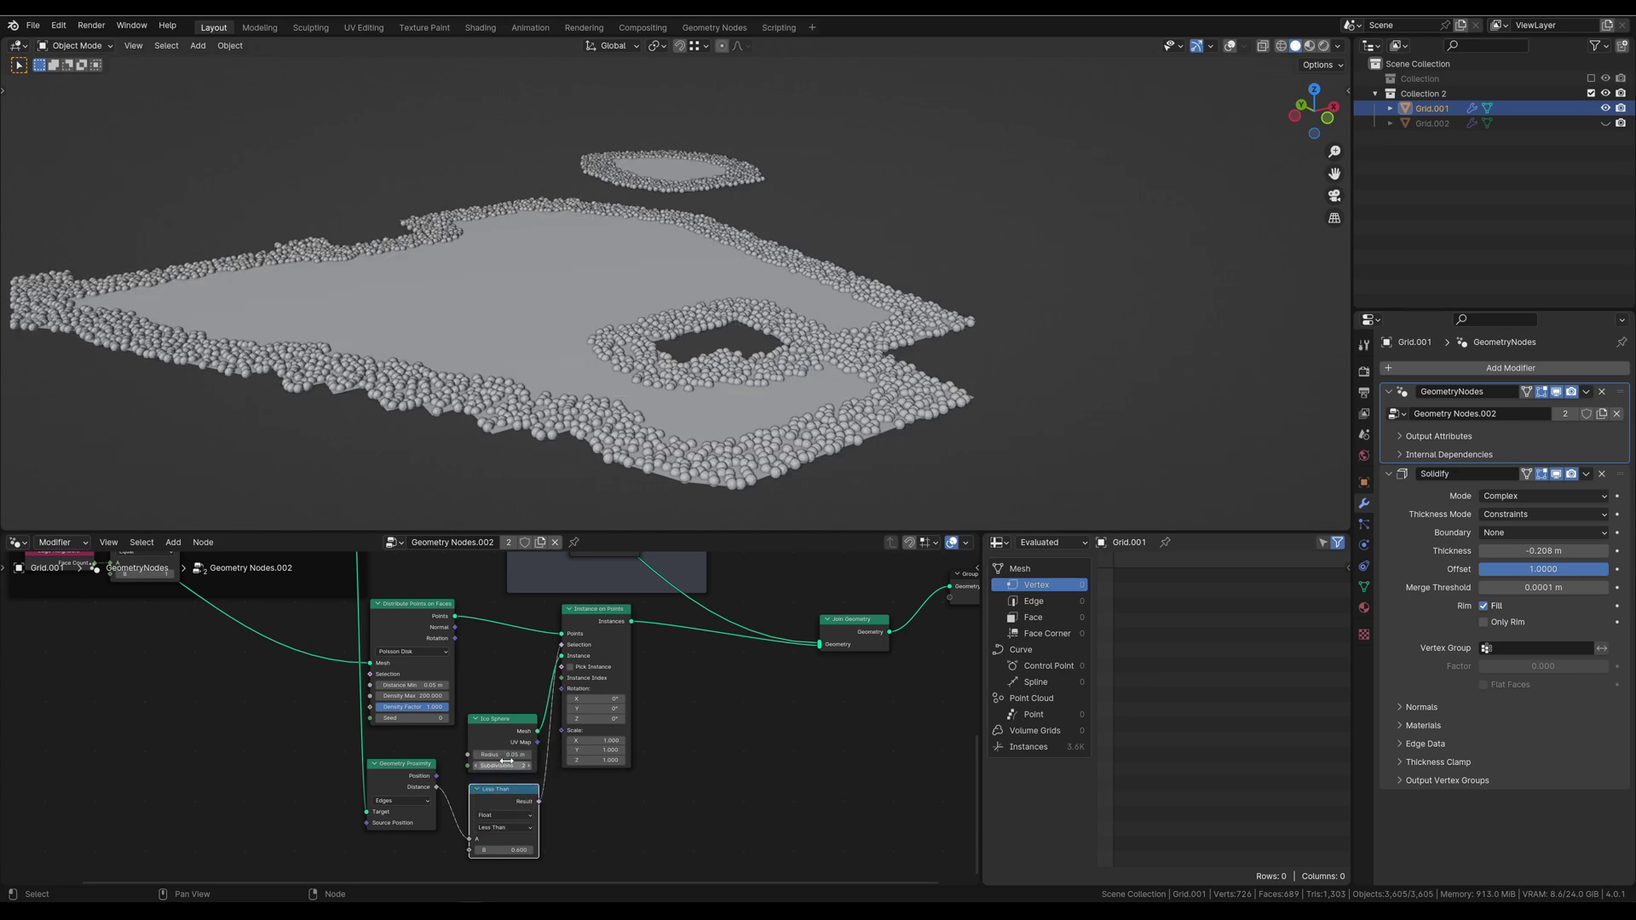
{"action": "mouse_move", "coordinate": [507, 850]}
{"action": "left_mouse_down", "text": "shift"}
{"action": "mouse_move", "coordinate": [520, 850]}
{"action": "mouse_move", "coordinate": [477, 849]}
{"action": "left_mouse_up", "text": "shift"}
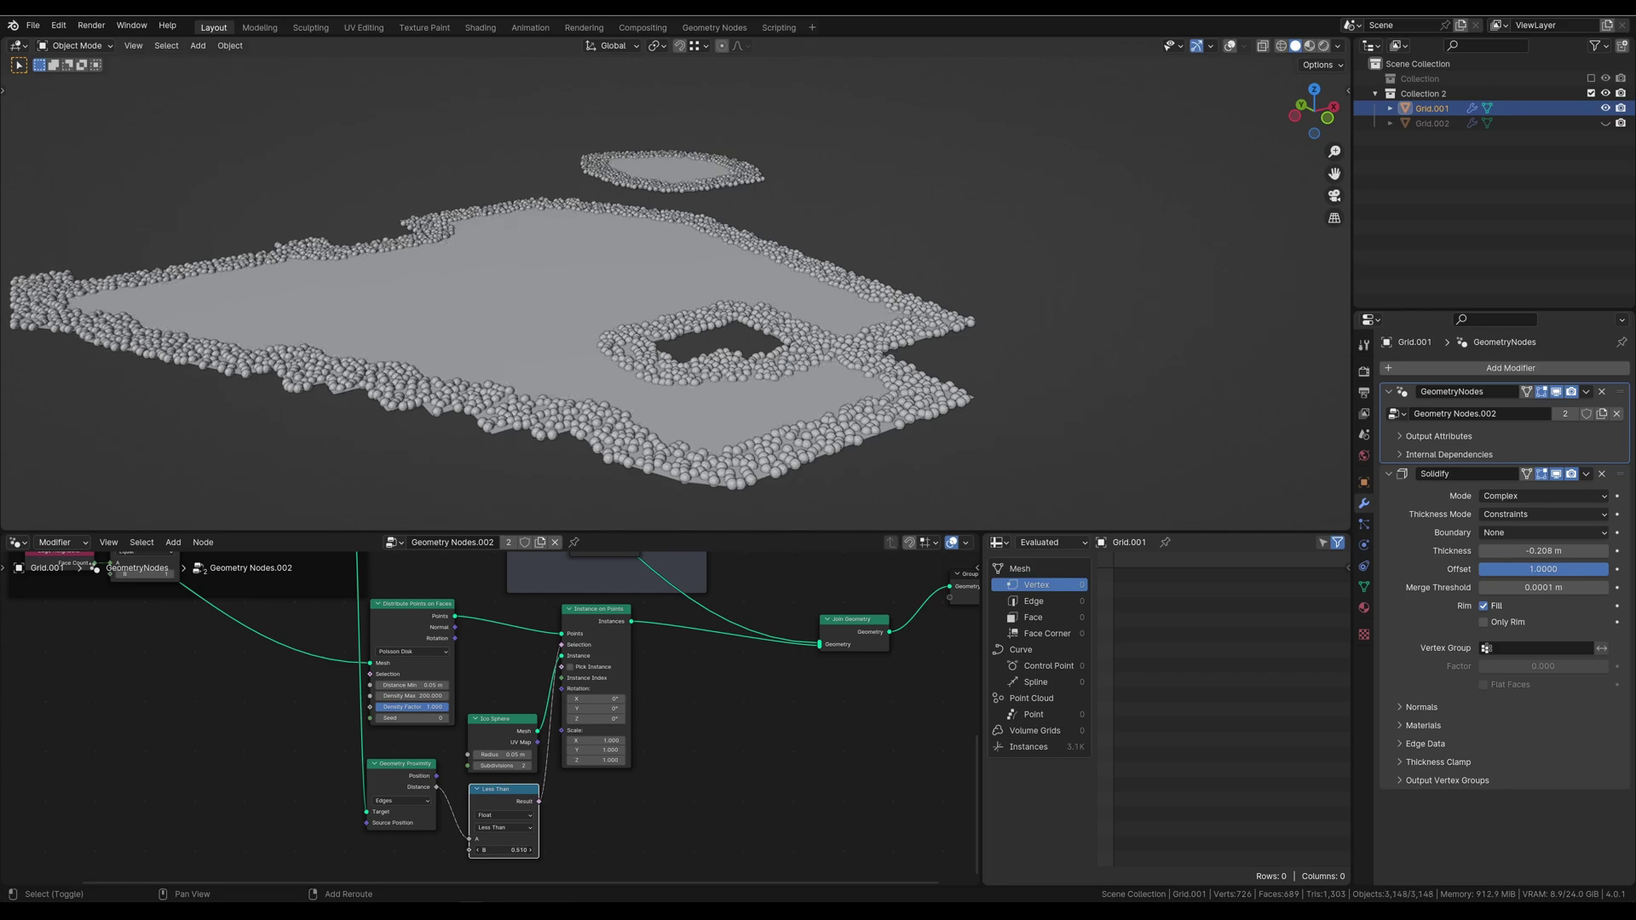
{"action": "middle_click_drag", "start_coordinate": [624, 471], "coordinate": [618, 479]}
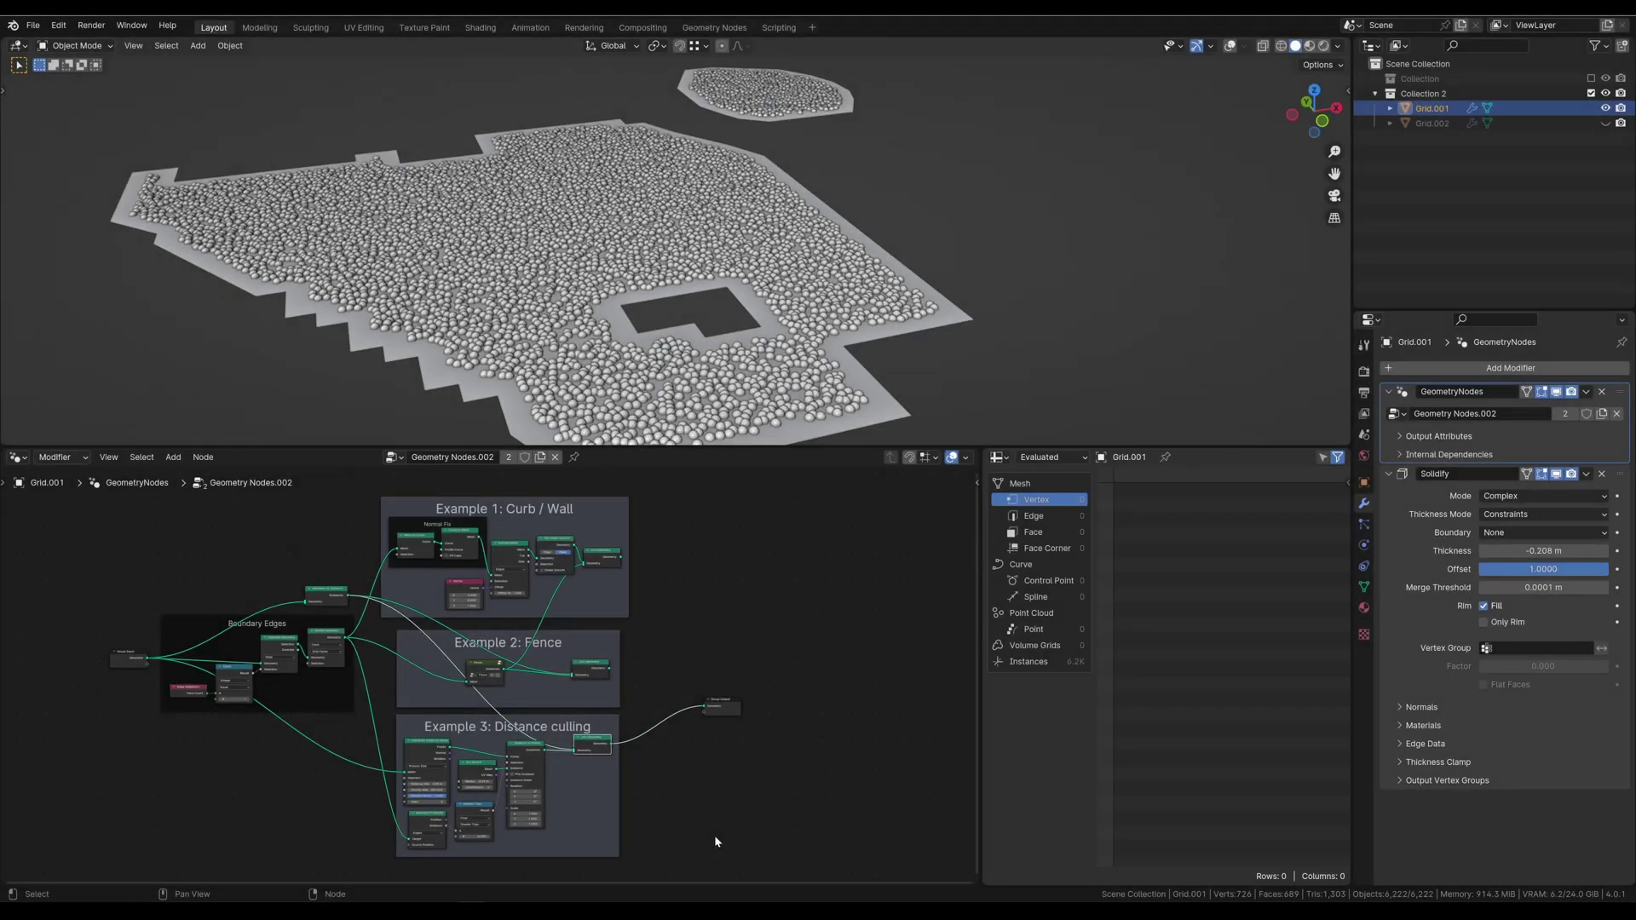
{"action": "middle_click_drag", "start_coordinate": [713, 835], "coordinate": [746, 723]}
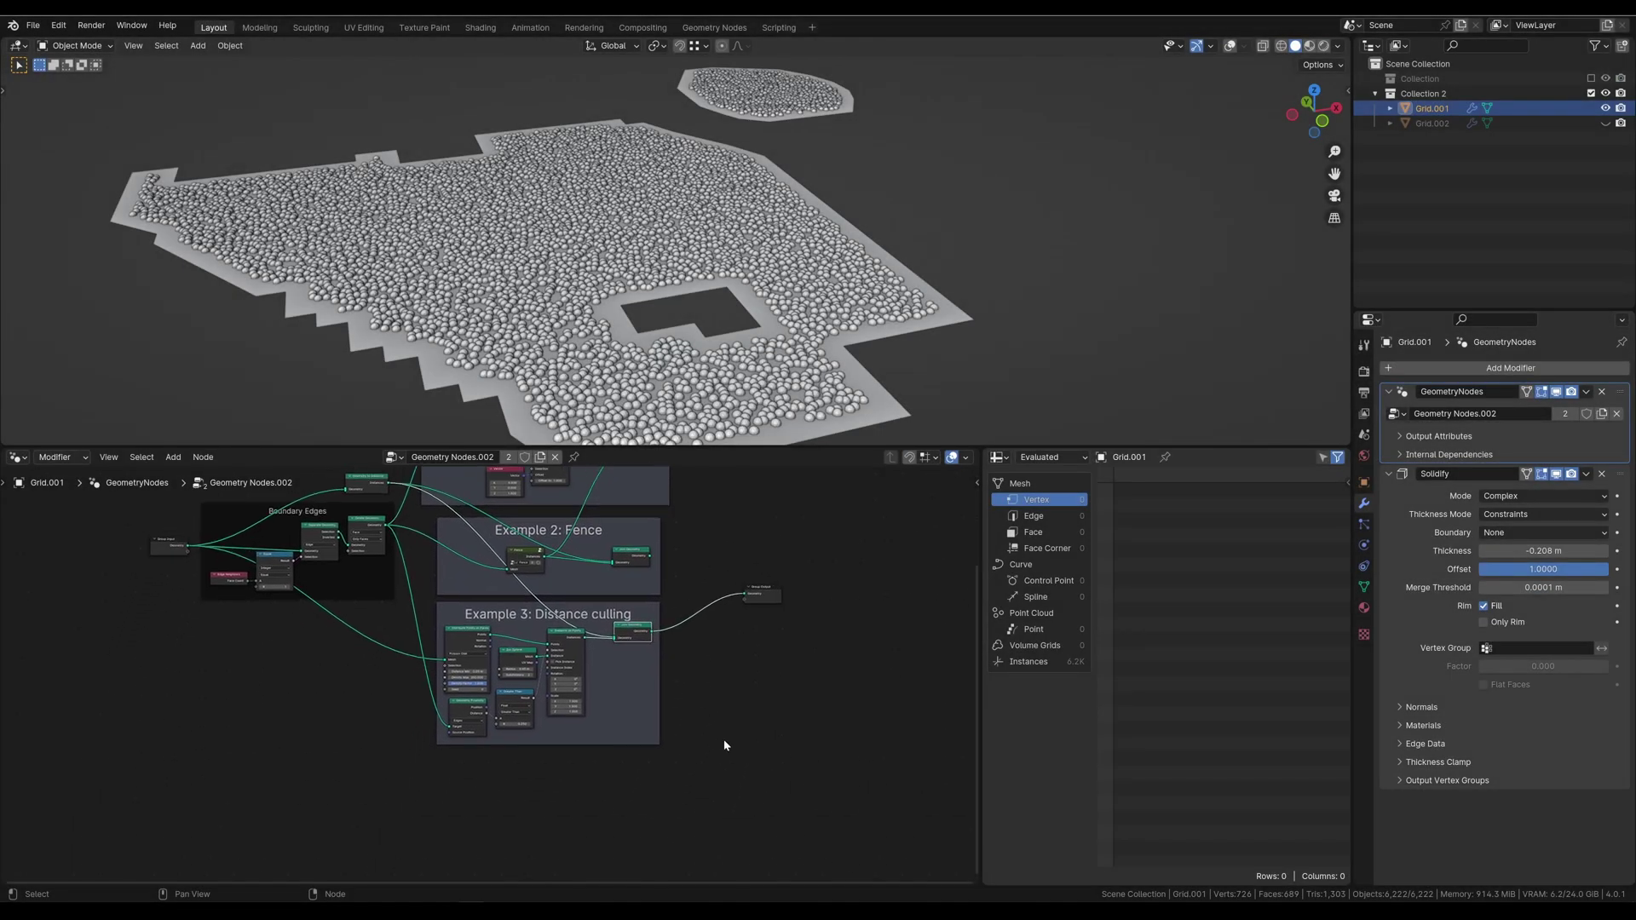
Step: Duplicate the distance culling frame below the original and relabel it 'Example 4: Distance scaling'
{"action": "left_click_drag", "start_coordinate": [706, 796], "coordinate": [464, 625]}
{"action": "key", "text": "shift+d"}
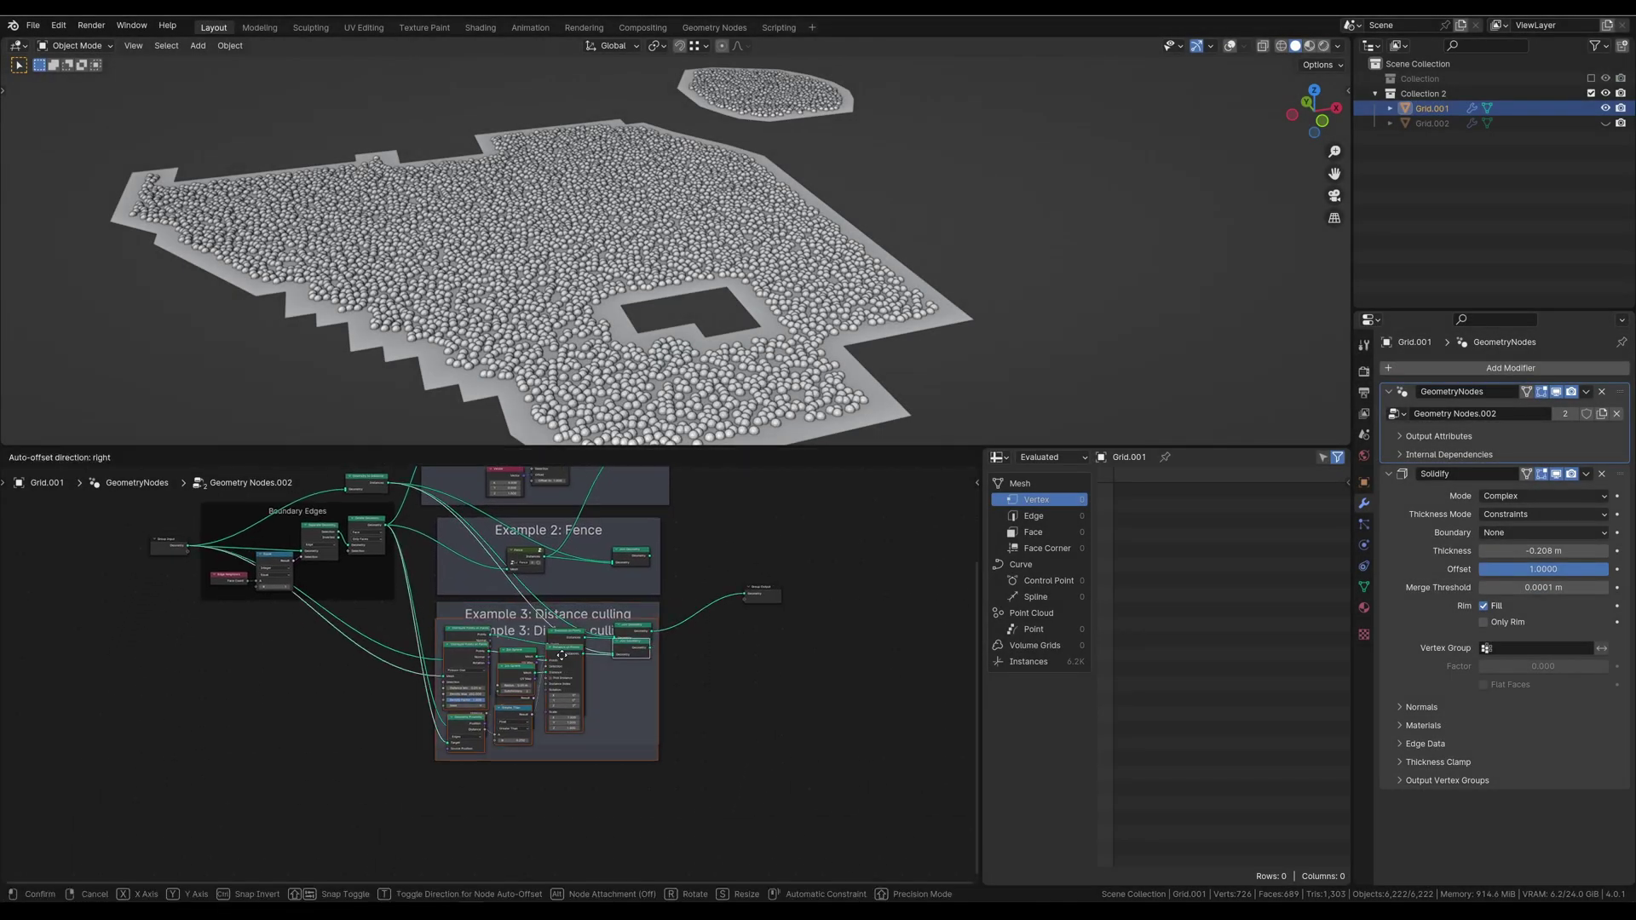
{"action": "left_click", "coordinate": [562, 778]}
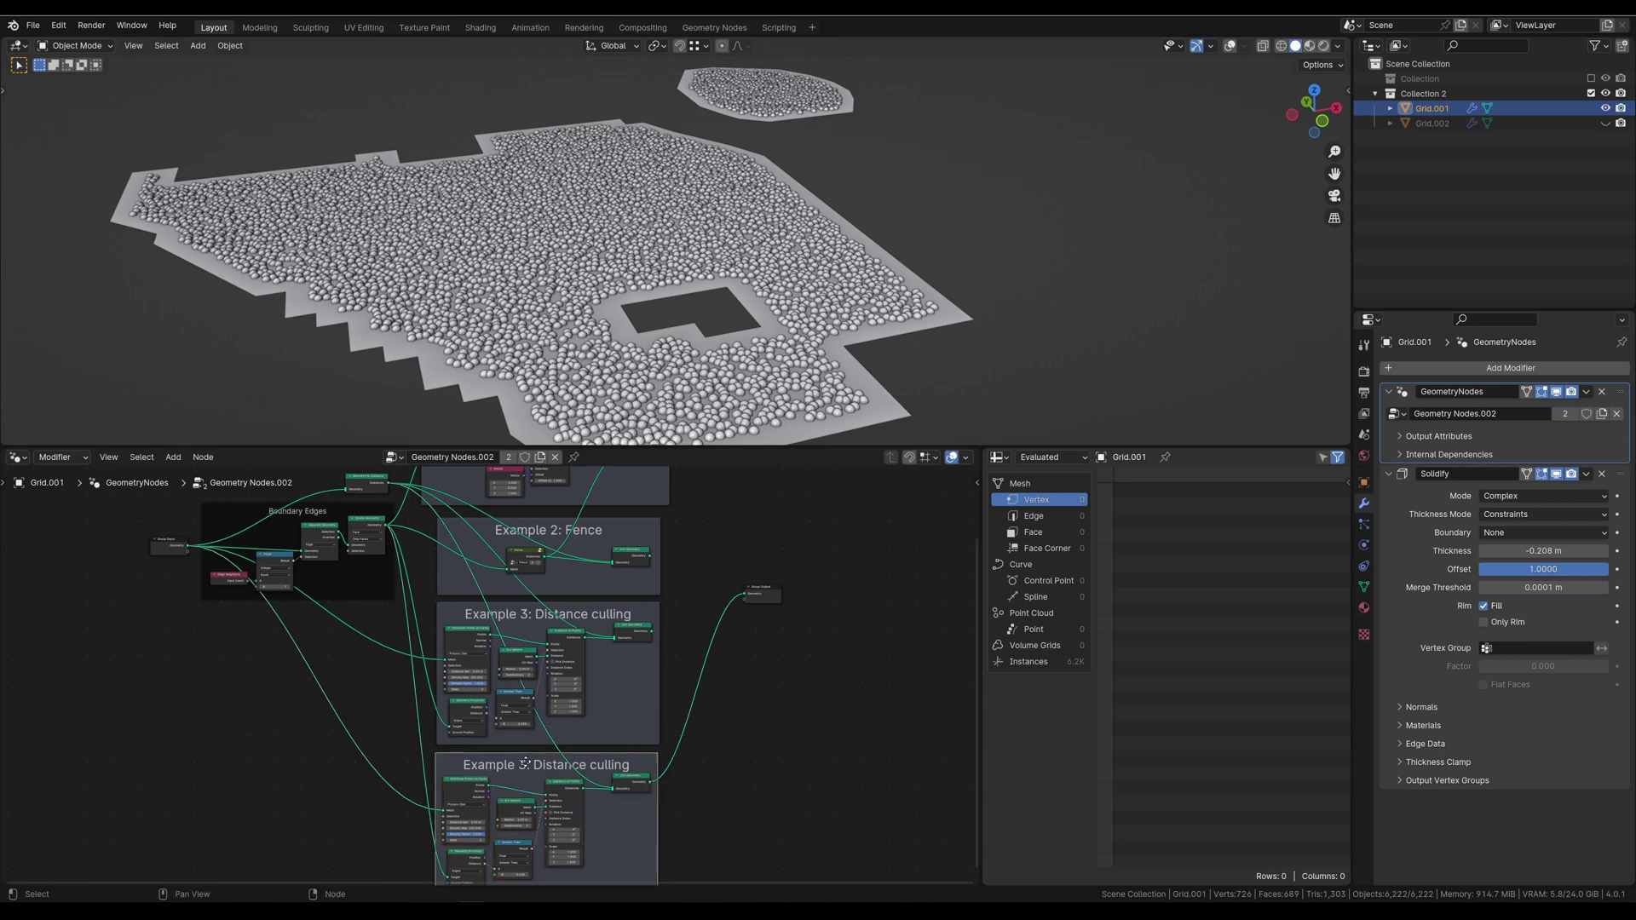
{"action": "key", "text": "F2"}
{"action": "type", "text": "Example 4: Distance scaling"}
{"action": "key", "text": "Return"}
{"action": "middle_click_drag", "start_coordinate": [713, 840], "coordinate": [712, 695]}
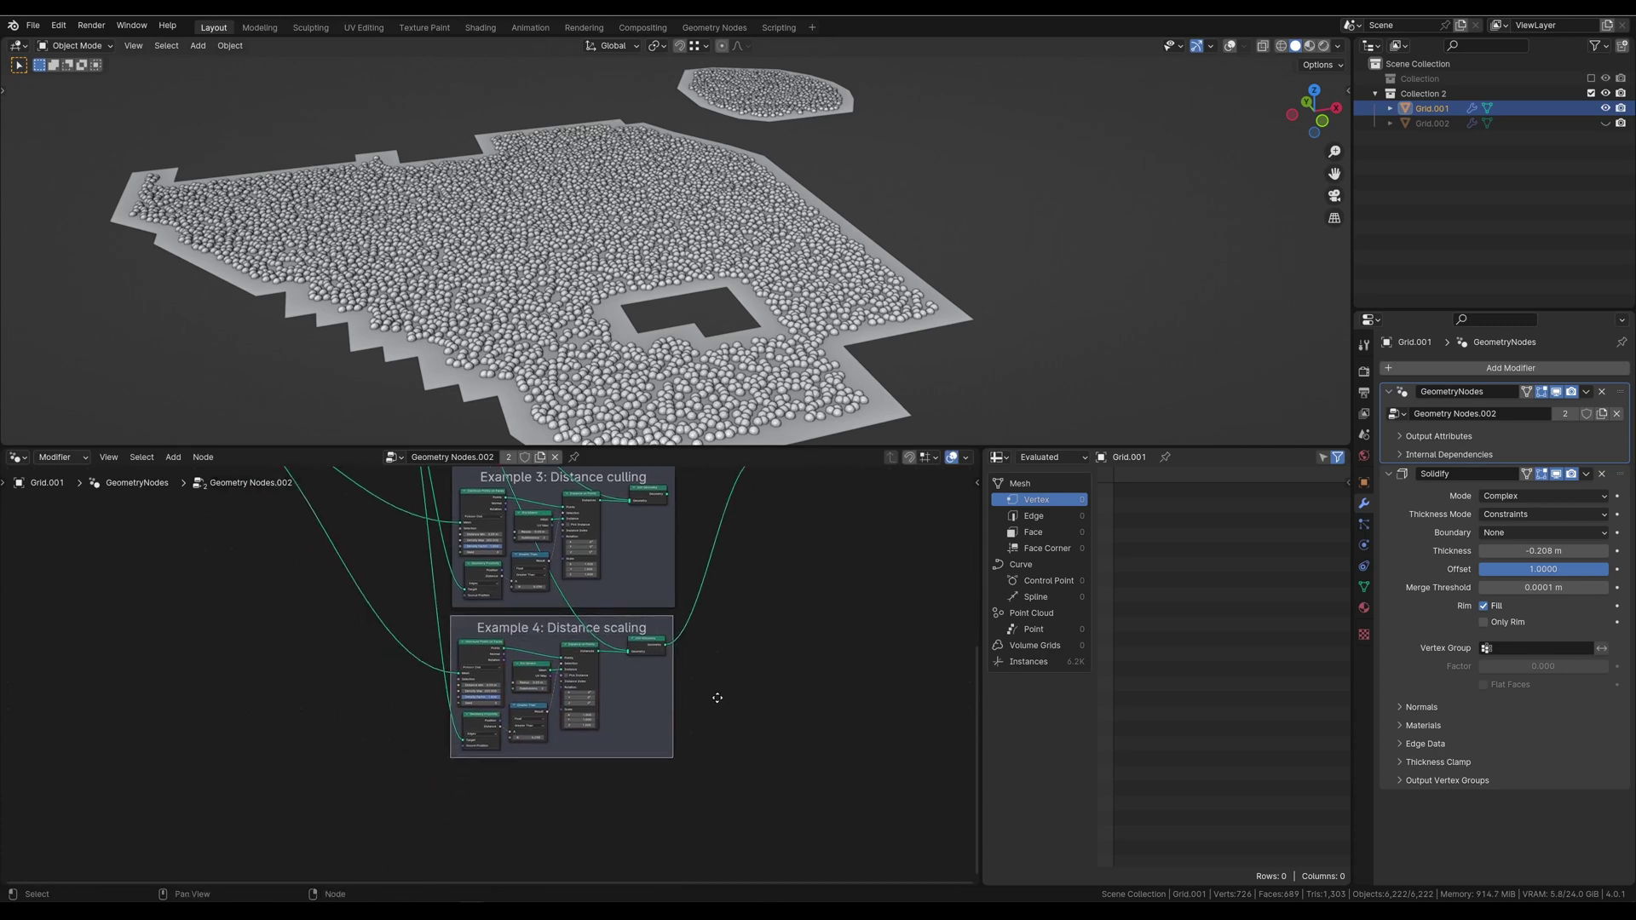
{"action": "scroll", "coordinate": [532, 757], "scroll_direction": "up", "scroll_amount": 3}
{"action": "scroll", "coordinate": [532, 757], "scroll_direction": "up", "scroll_amount": 3}
{"action": "left_click_drag", "start_coordinate": [530, 777], "coordinate": [685, 732]}
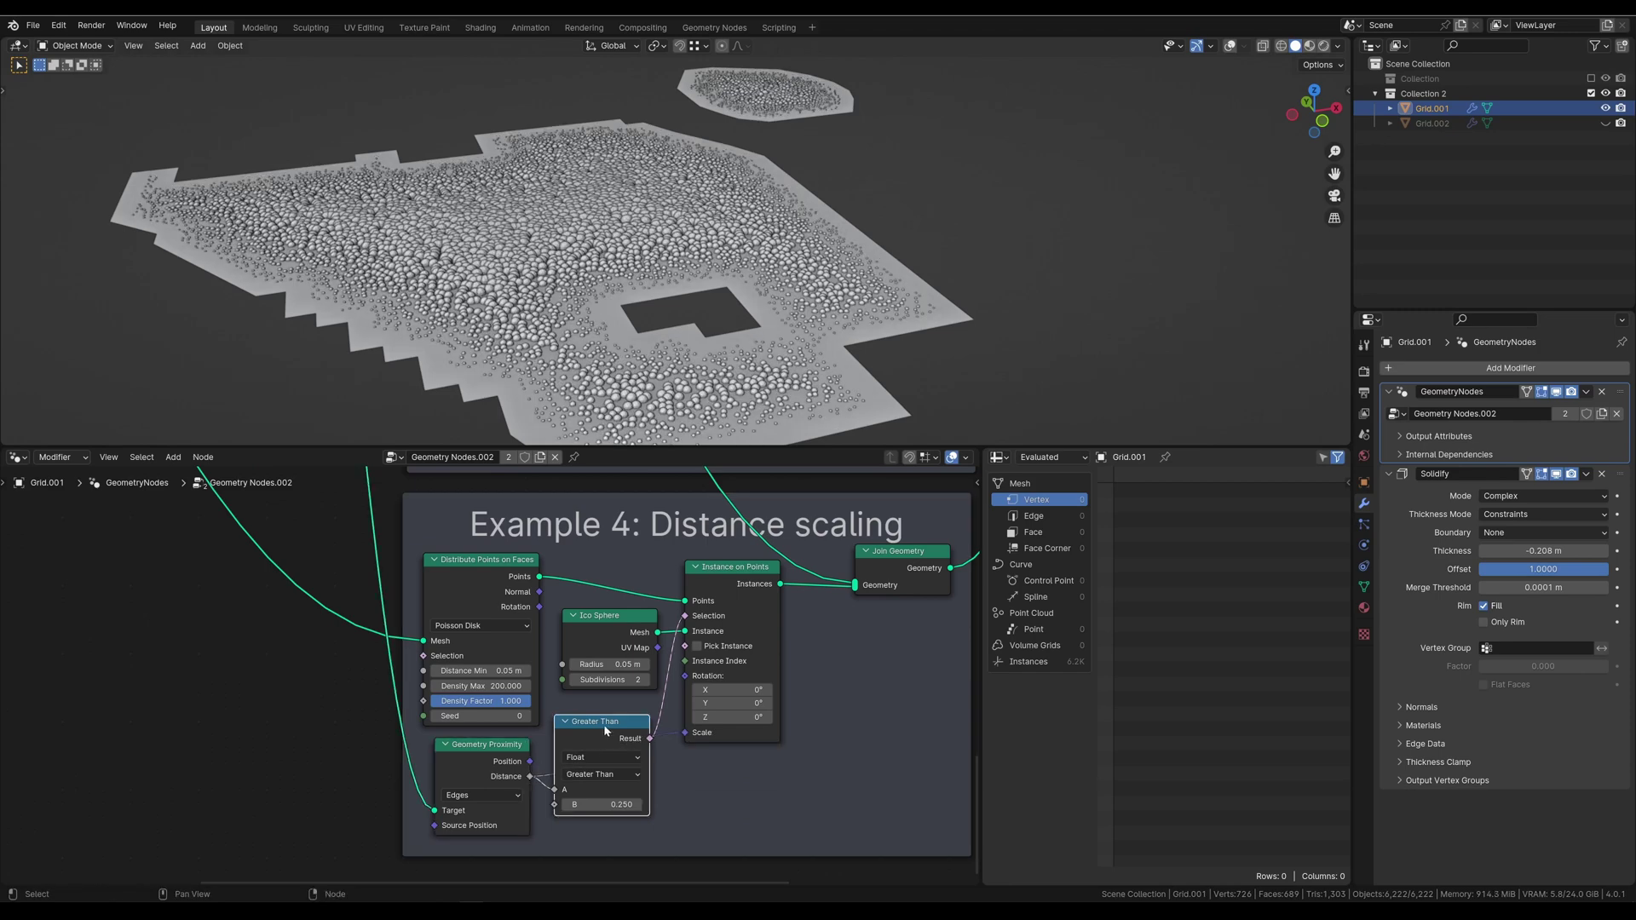
Step: Replace the comparison with a Map Range node between edge distance and sphere scale
{"action": "key", "text": "ctrl+x"}
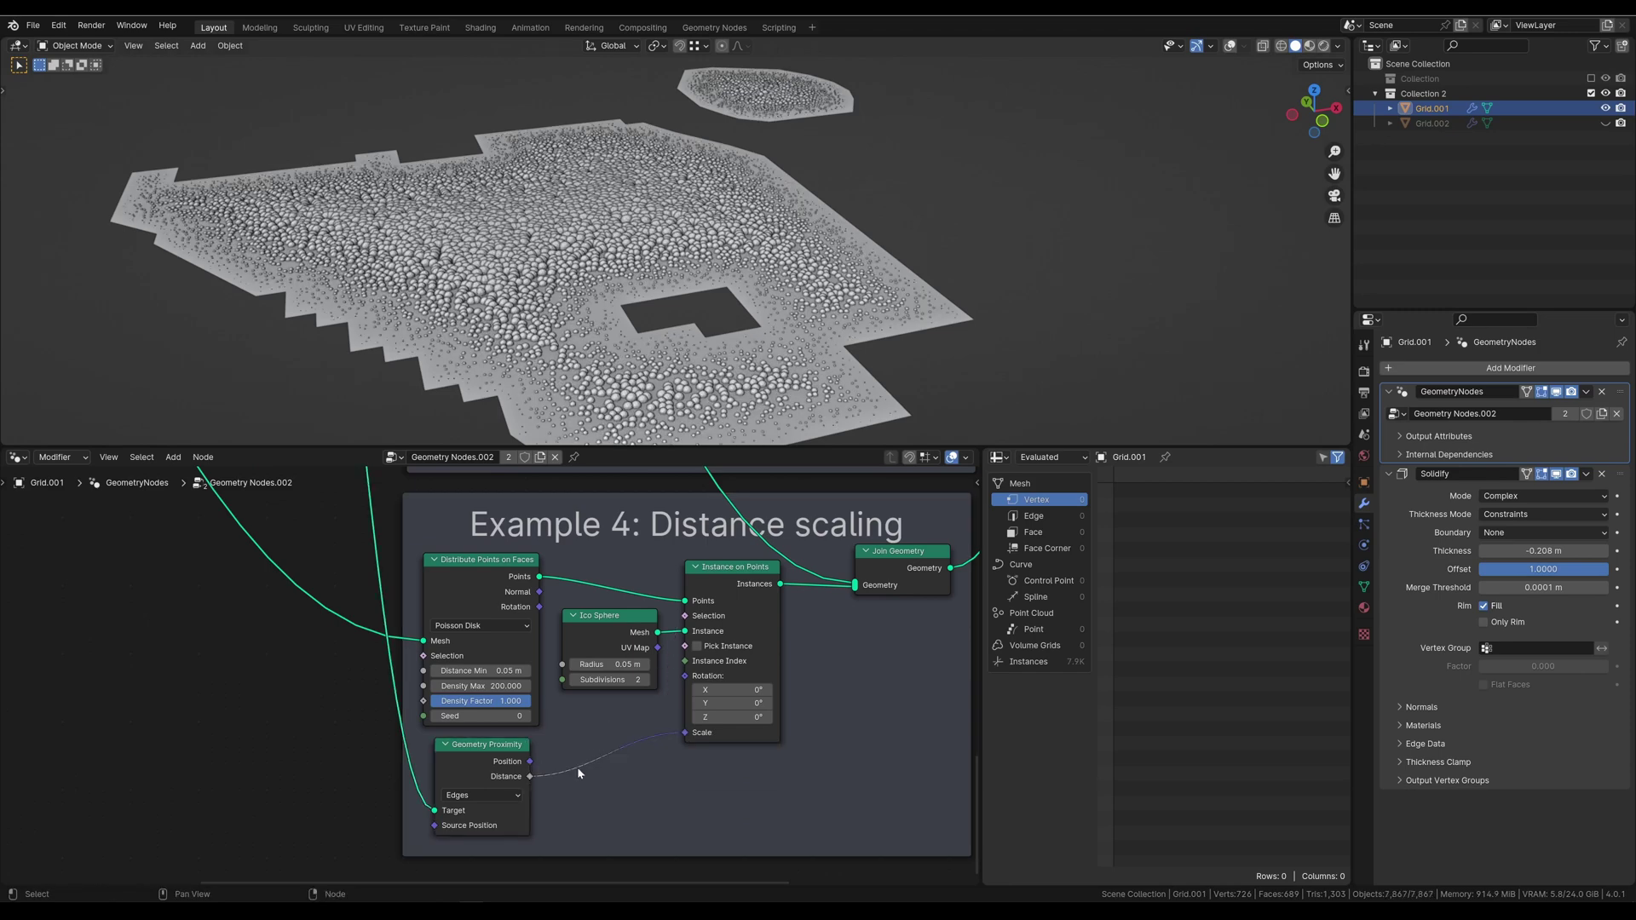
{"action": "left_click_drag", "start_coordinate": [530, 776], "coordinate": [566, 751]}
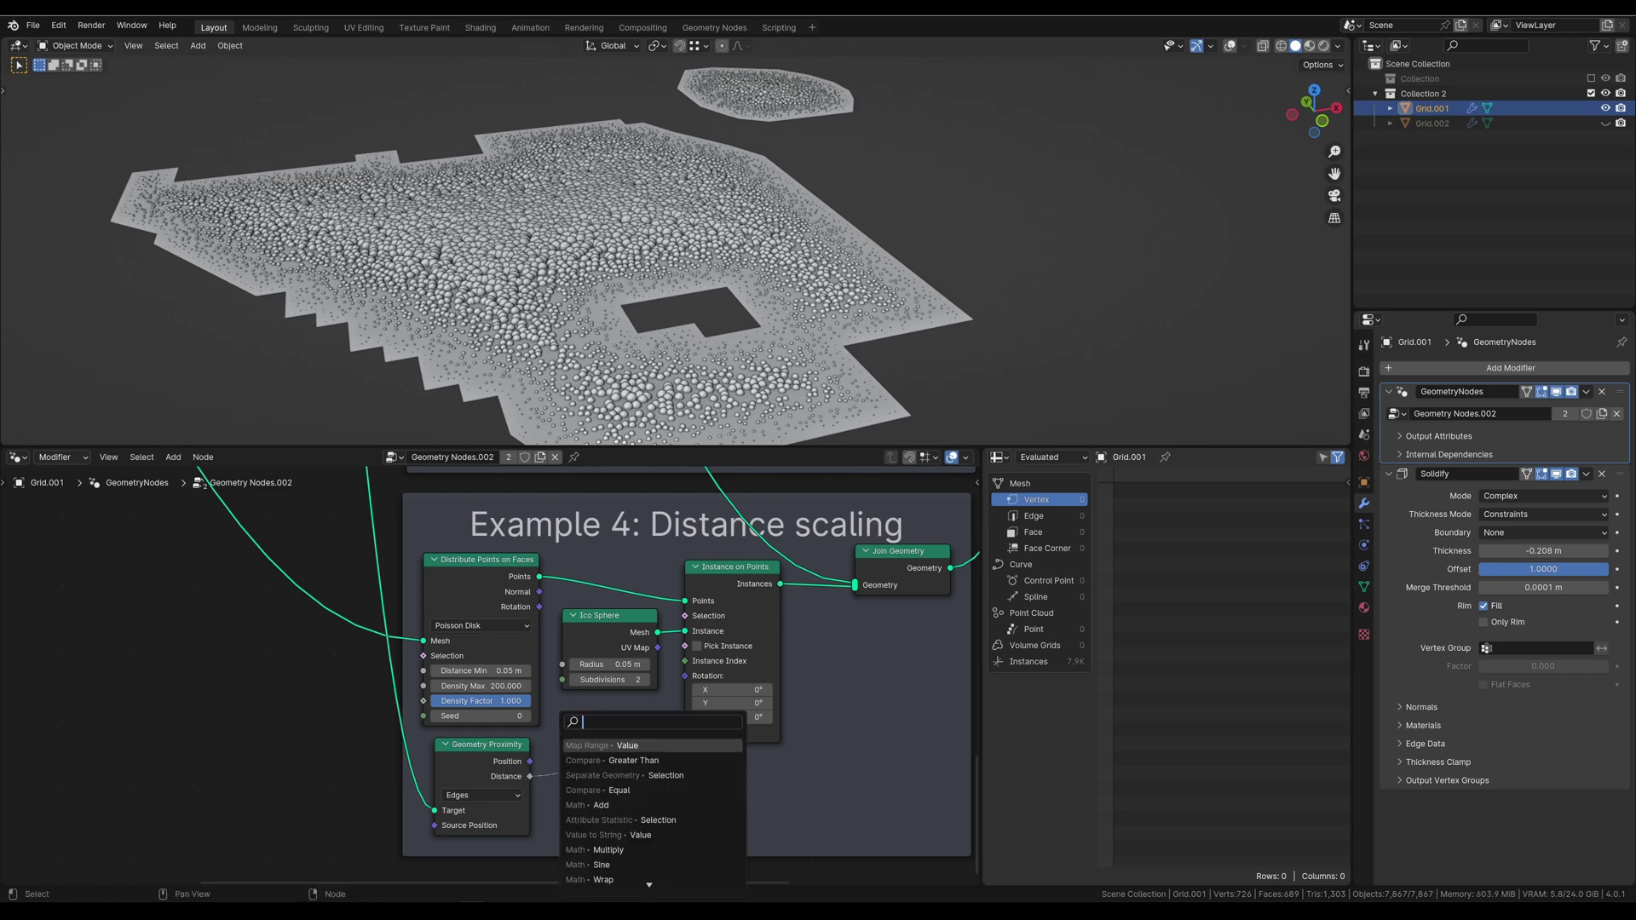
{"action": "type", "text": "map"}
{"action": "key", "text": "Return"}
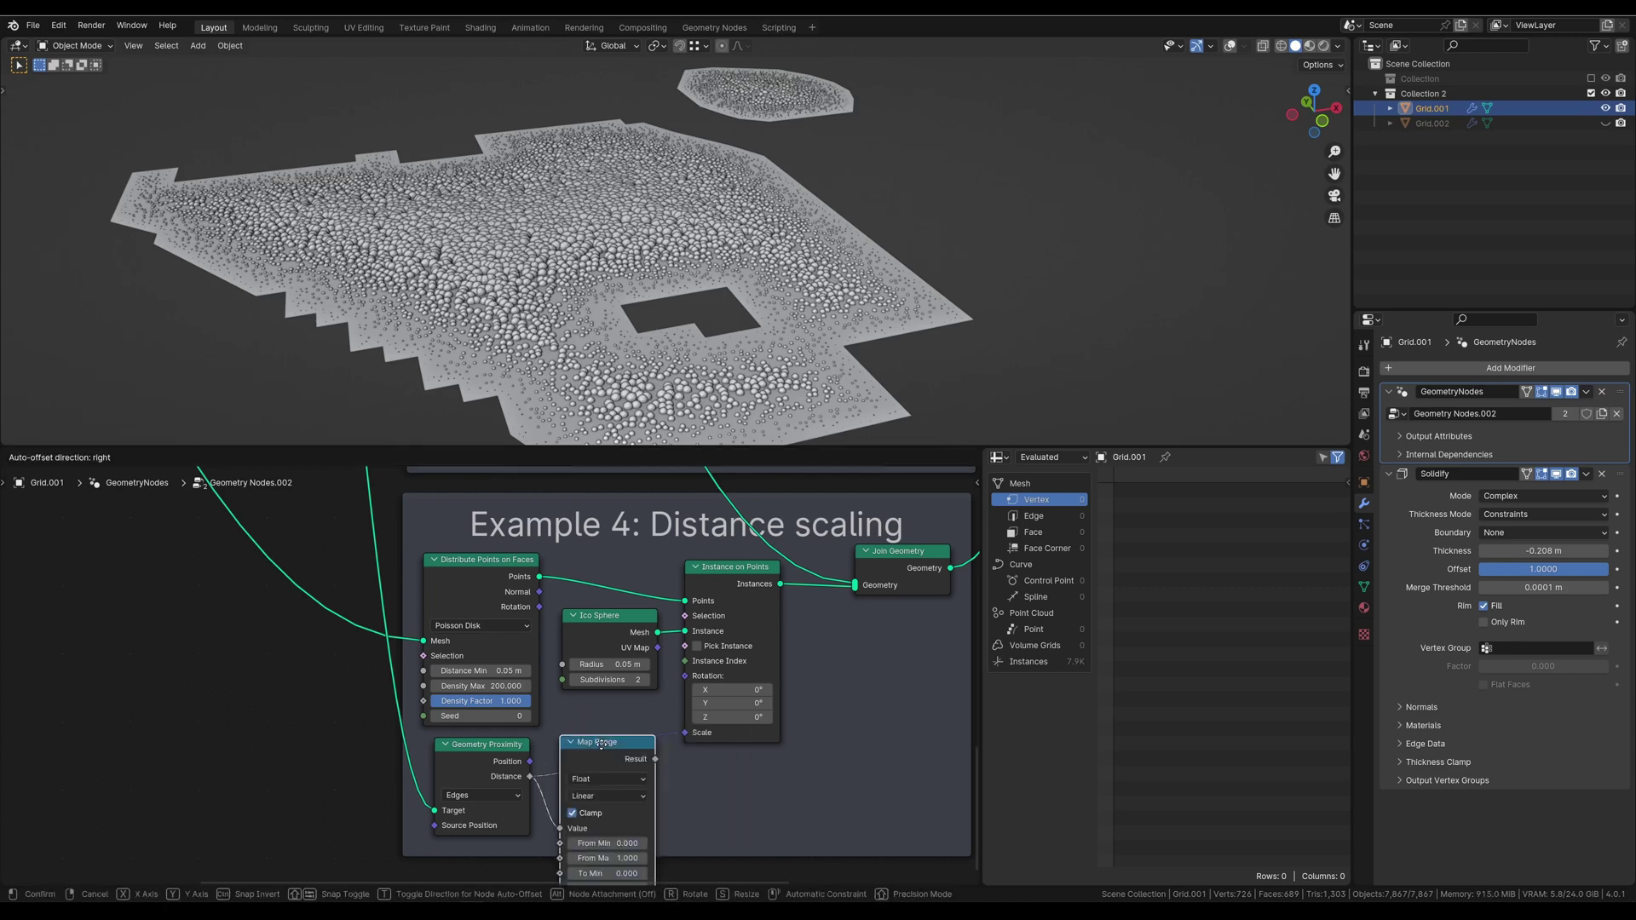
{"action": "left_click", "coordinate": [632, 735]}
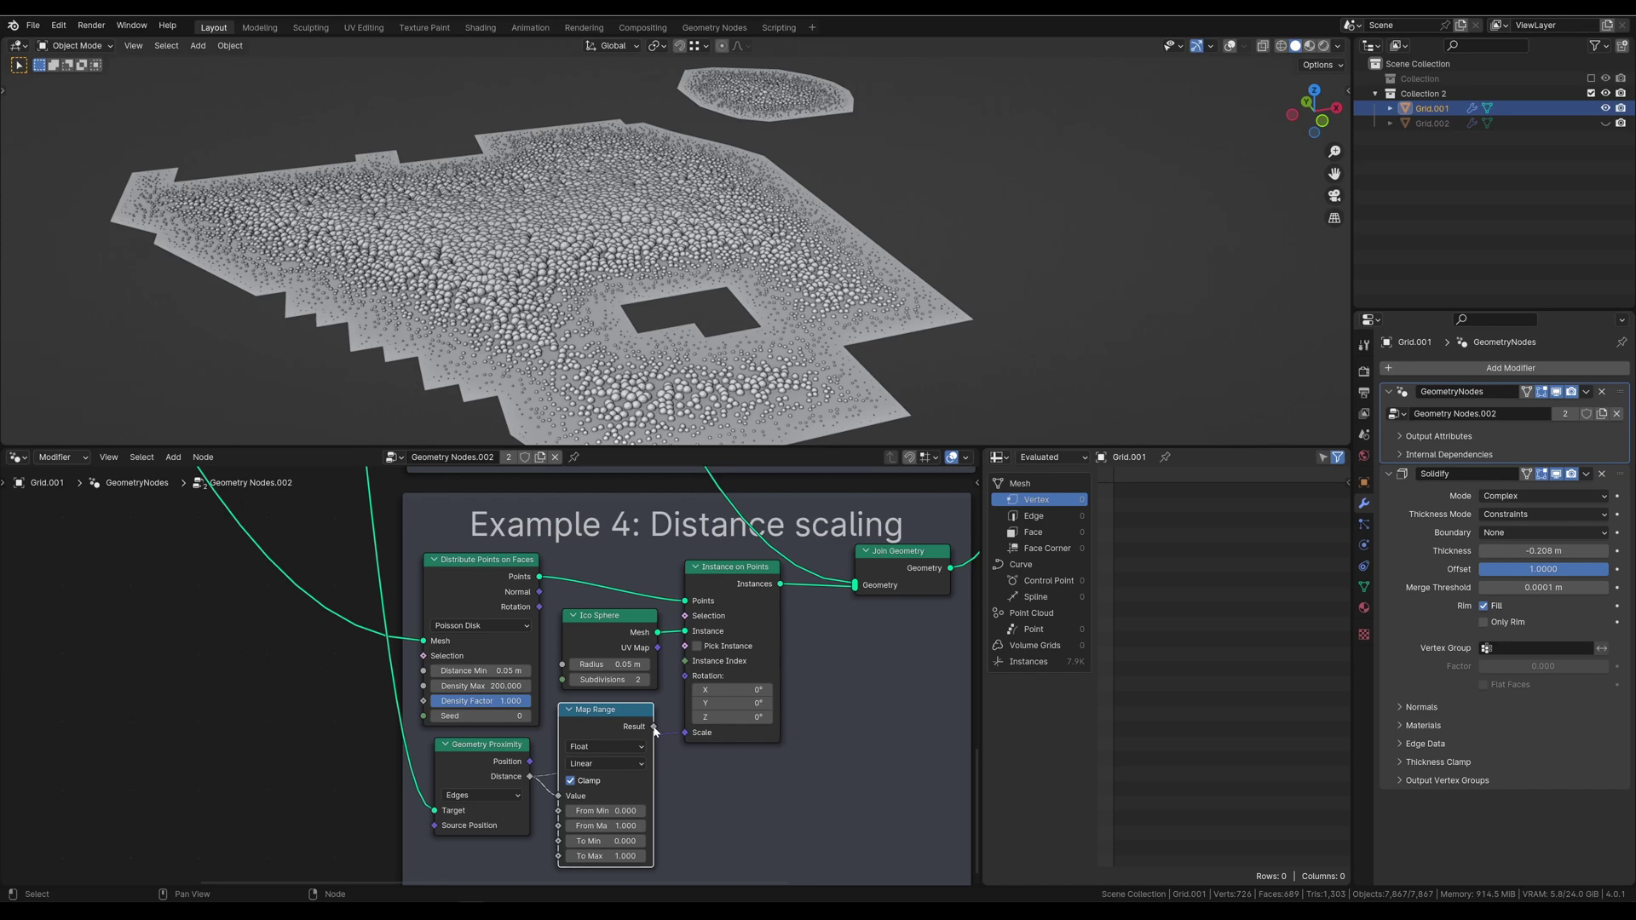
Step: Set Map Range From Min 0.5, From Max 2, To Max 5.7, with Clamp left on
{"action": "double_click", "coordinate": [607, 810]}
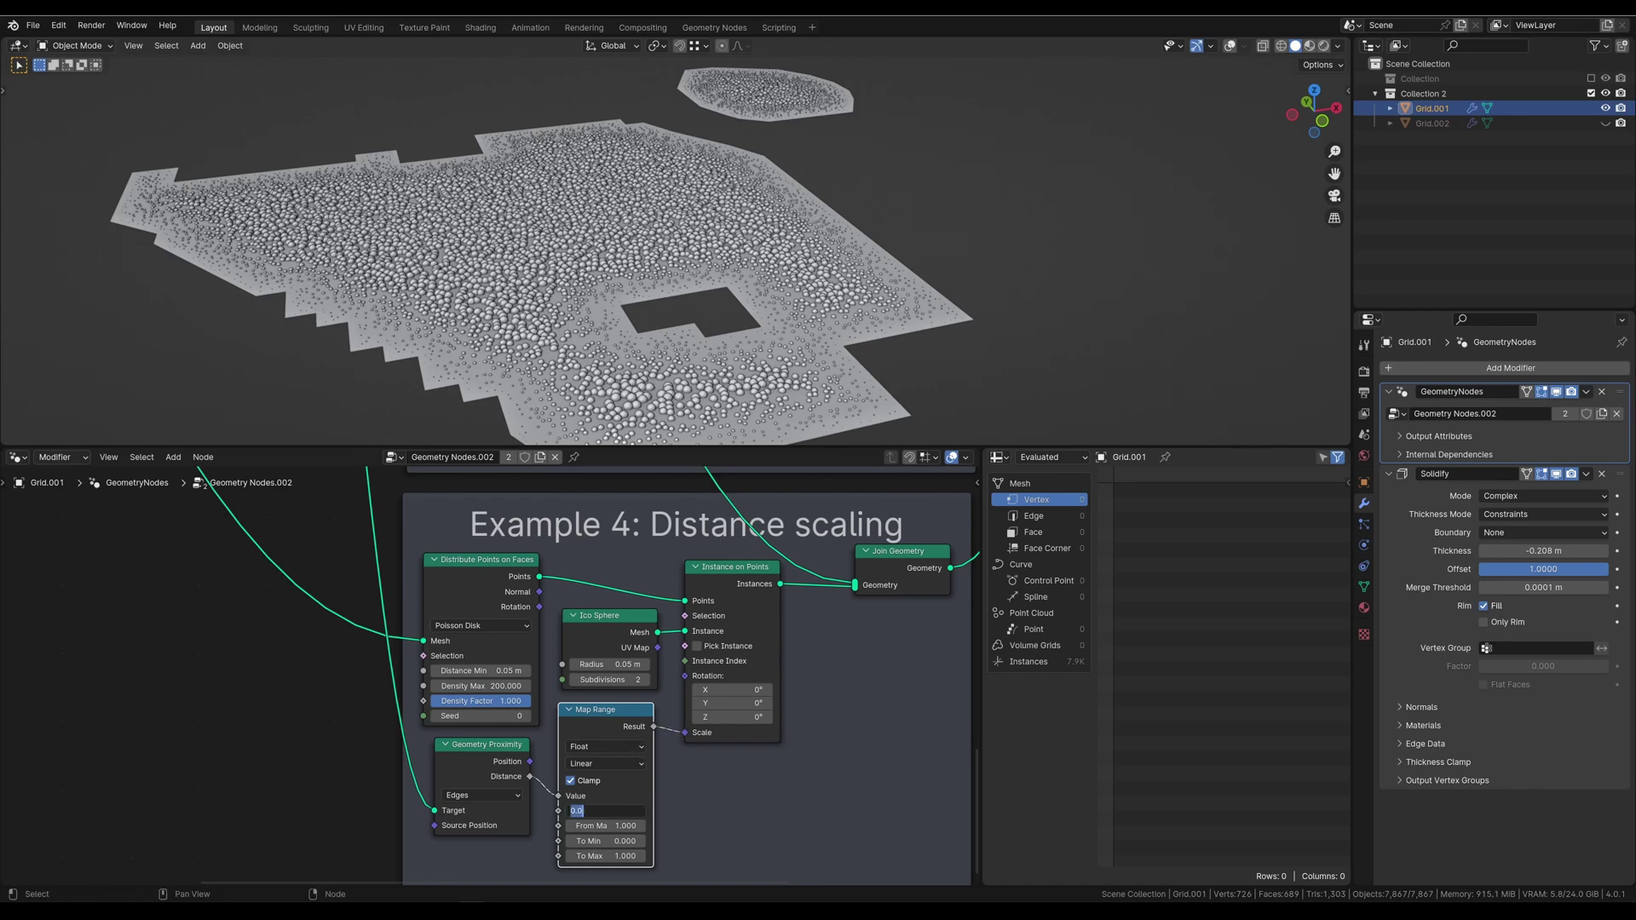
{"action": "type", "text": "0.5"}
{"action": "key", "text": "Tab"}
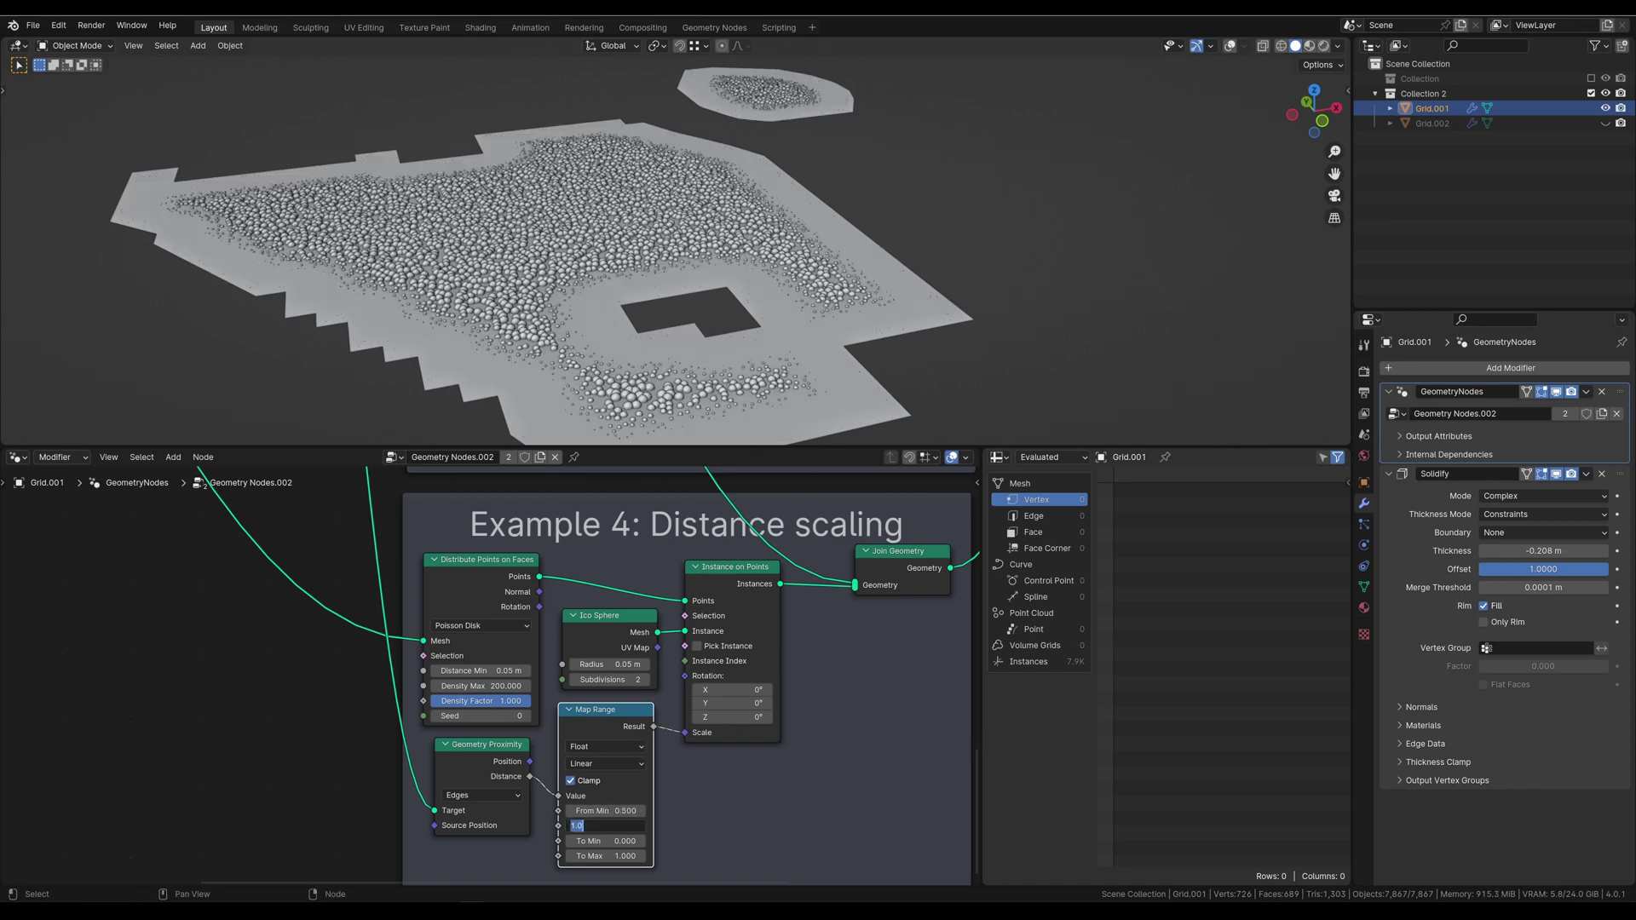
{"action": "type", "text": "2"}
{"action": "key", "text": "Return"}
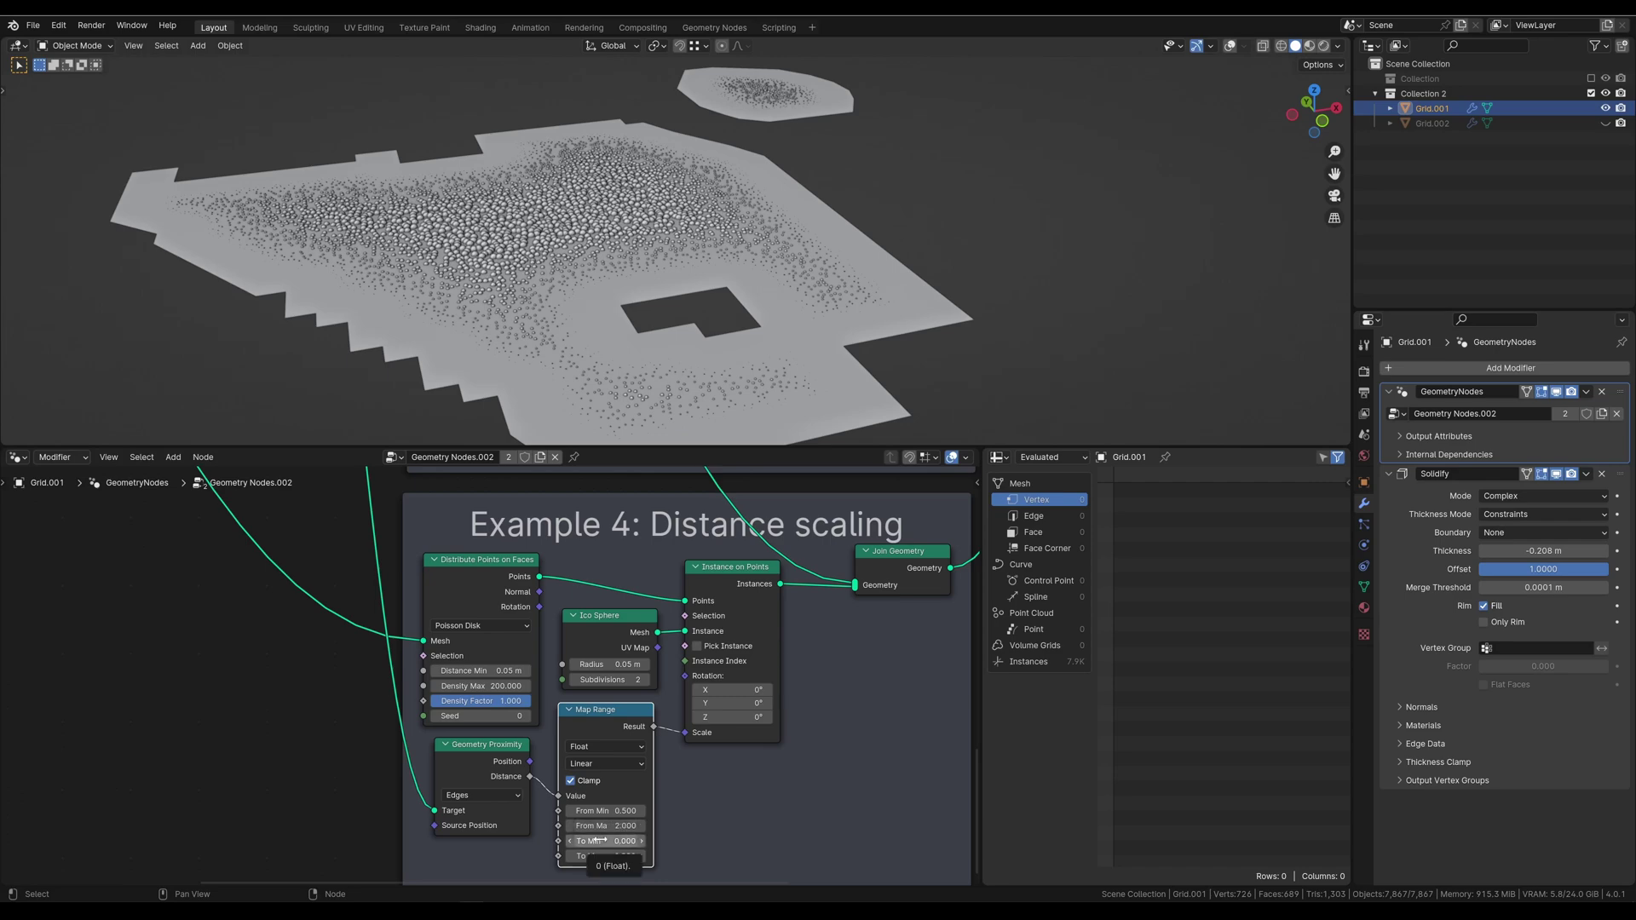
{"action": "left_click_drag", "start_coordinate": [601, 856], "coordinate": [651, 857]}
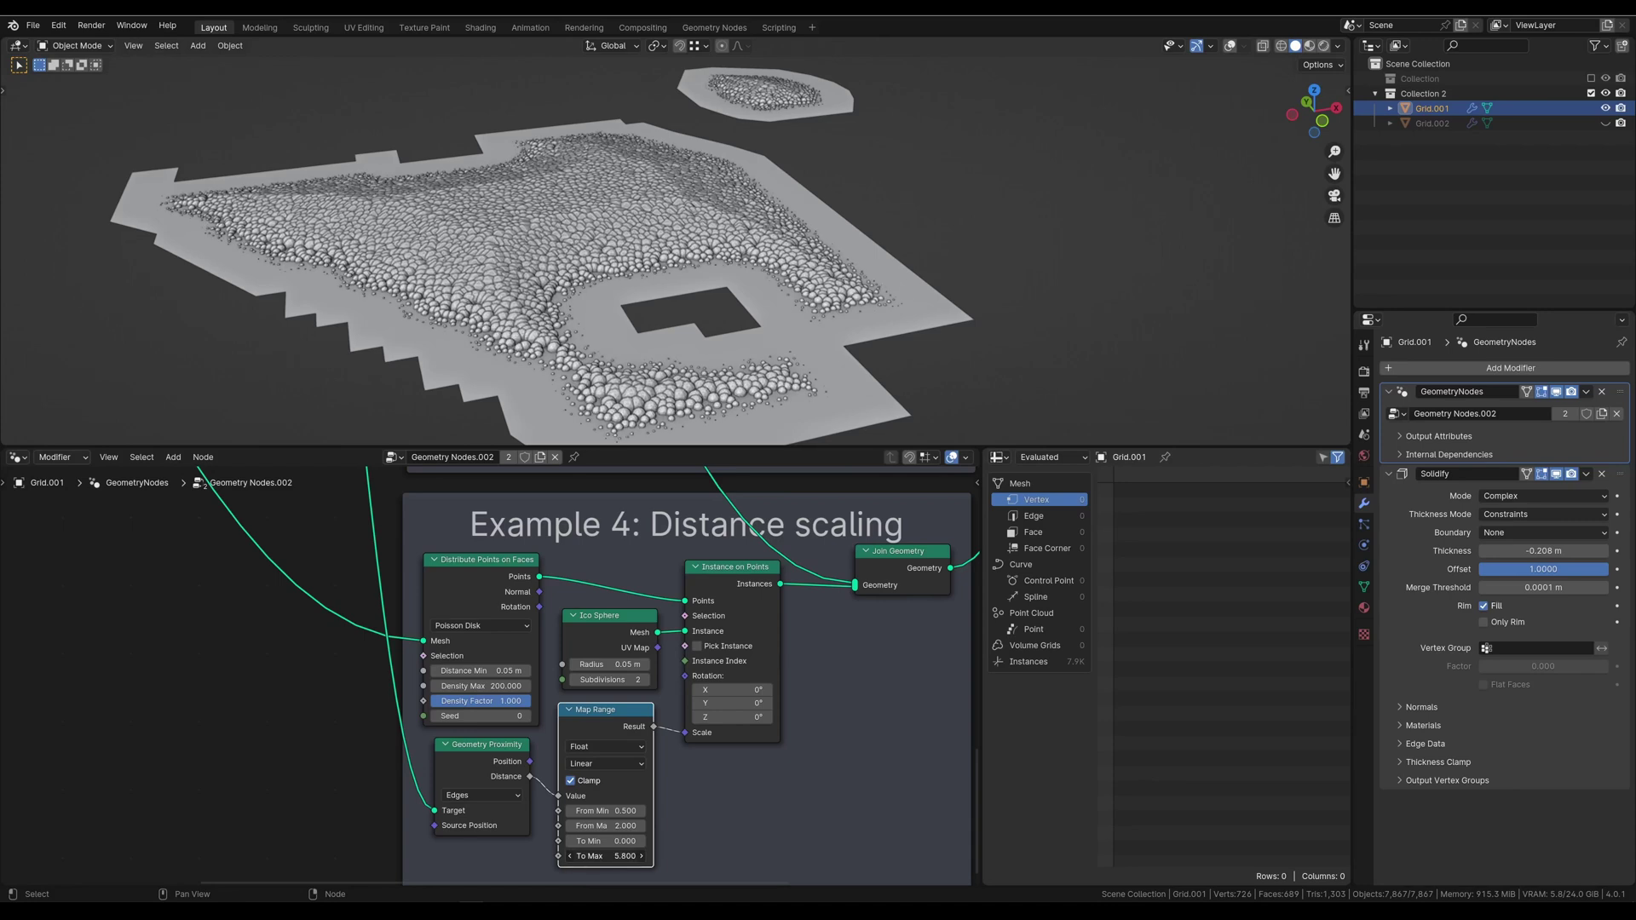
{"action": "left_click", "coordinate": [571, 780]}
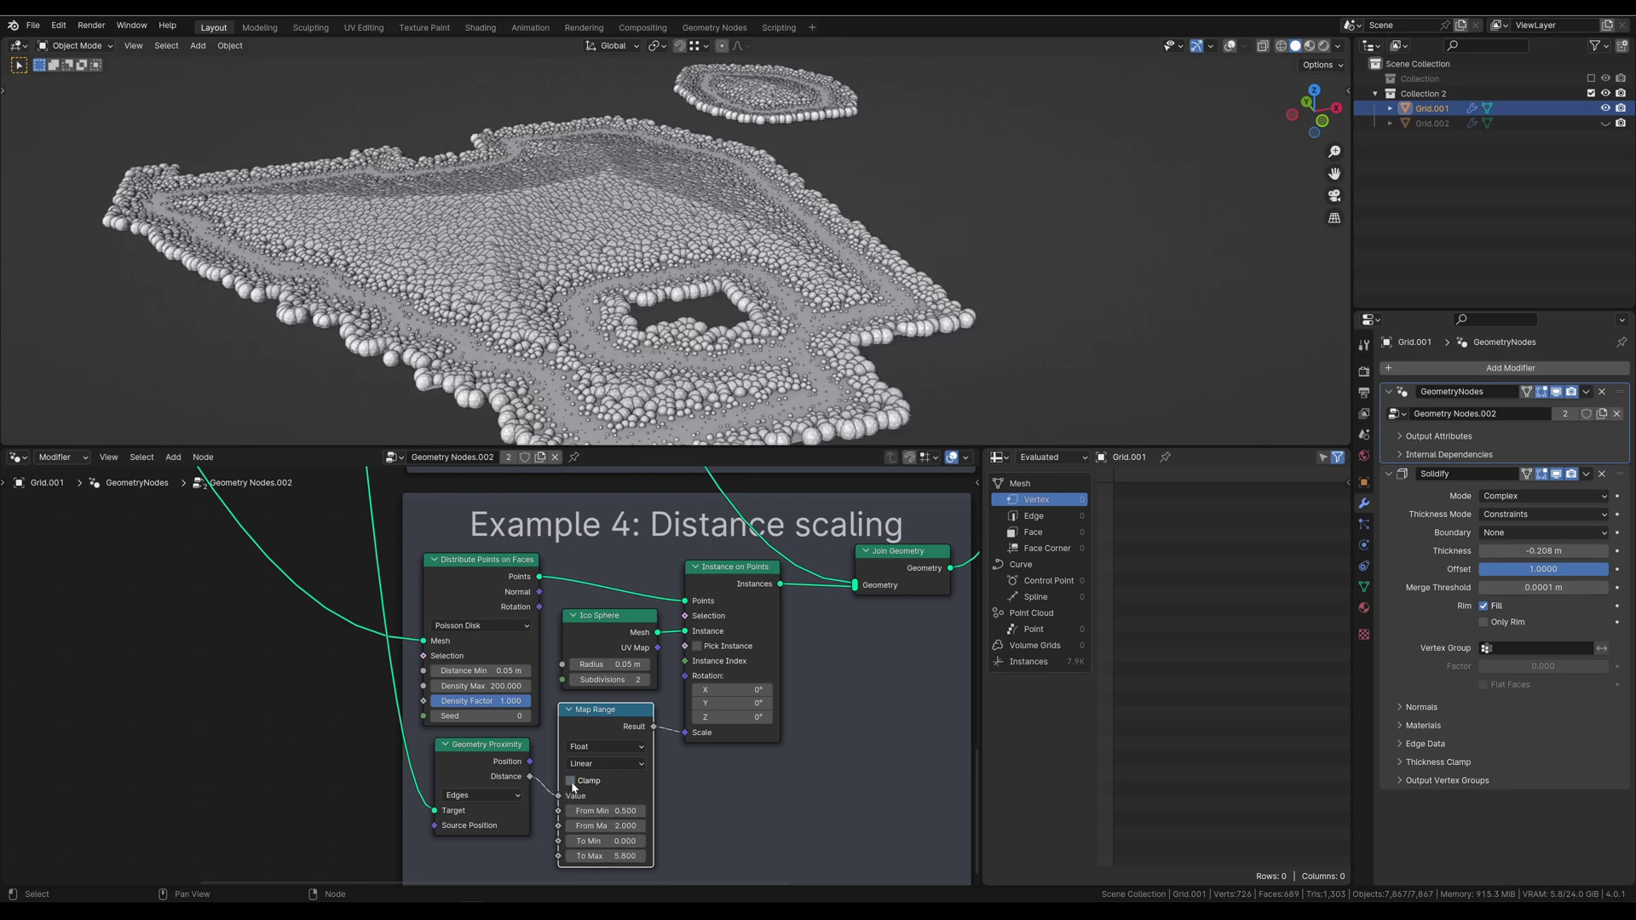
{"action": "left_click", "coordinate": [571, 780]}
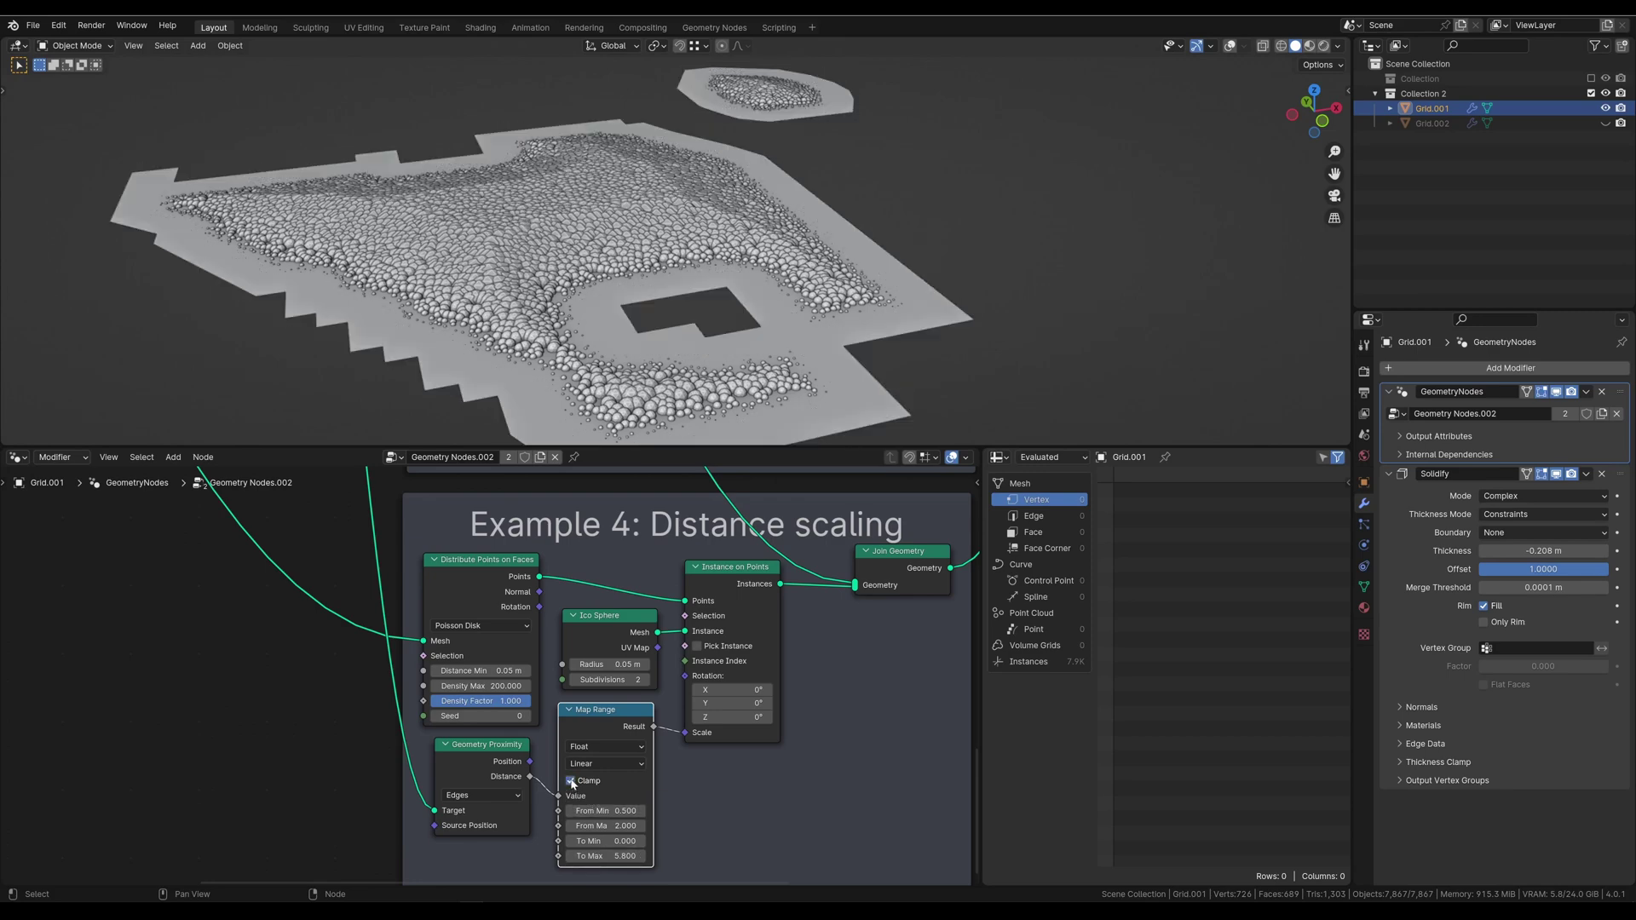
{"action": "left_click", "coordinate": [571, 781]}
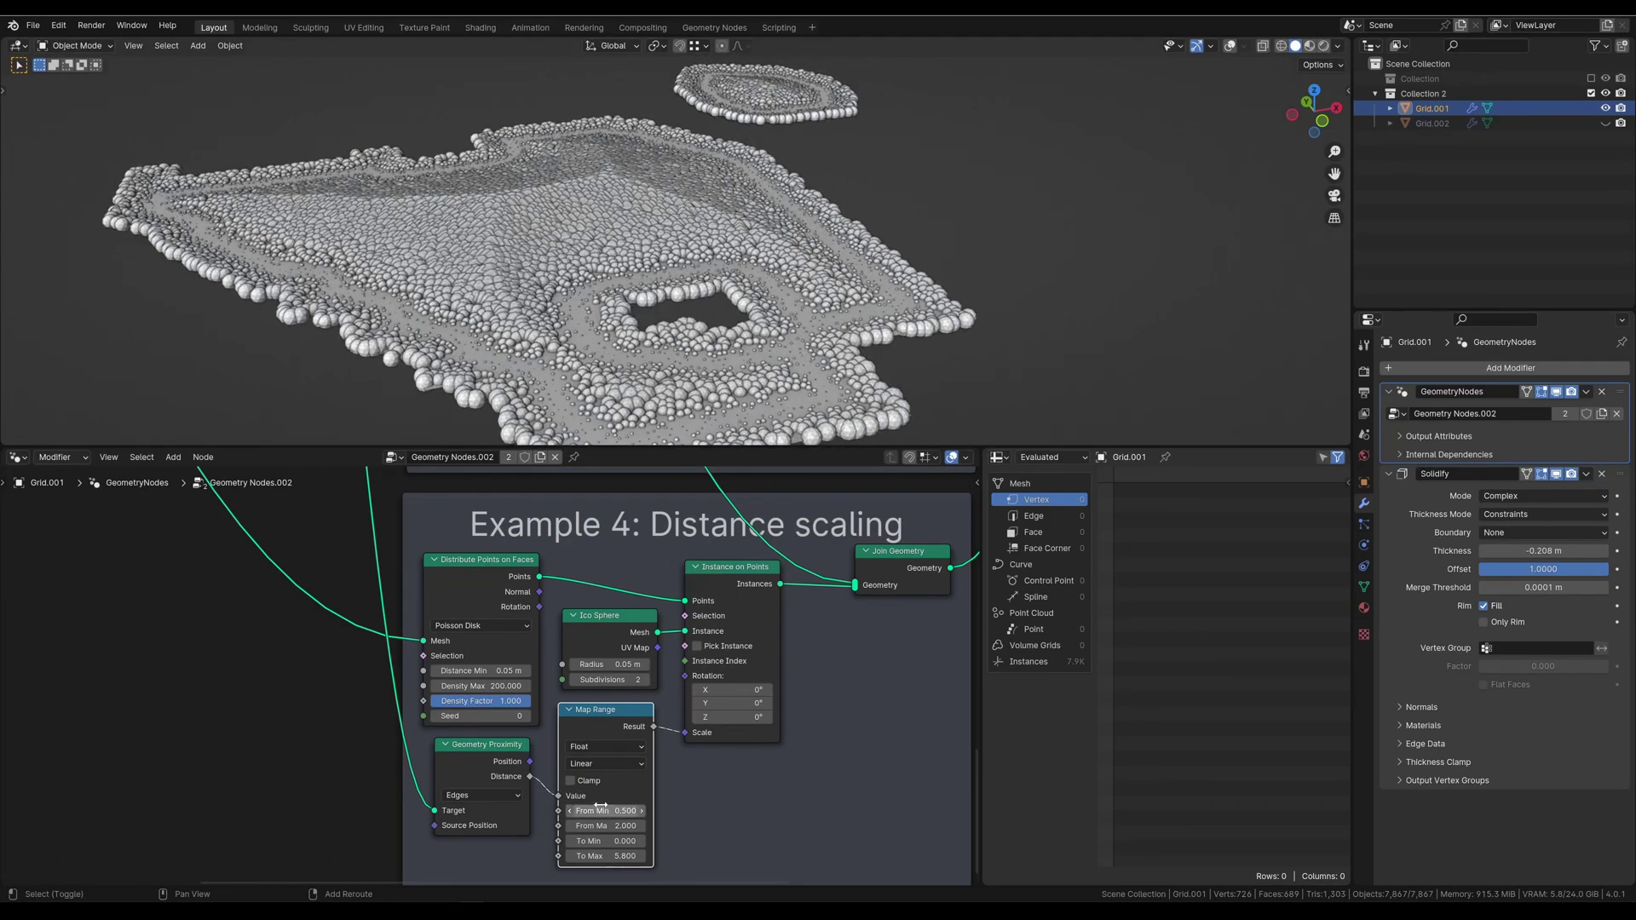
{"action": "left_click", "coordinate": [571, 781]}
{"action": "mouse_move", "coordinate": [600, 810]}
{"action": "left_mouse_down"}
{"action": "mouse_move", "coordinate": [631, 810]}
{"action": "mouse_move", "coordinate": [589, 811]}
{"action": "left_mouse_up"}
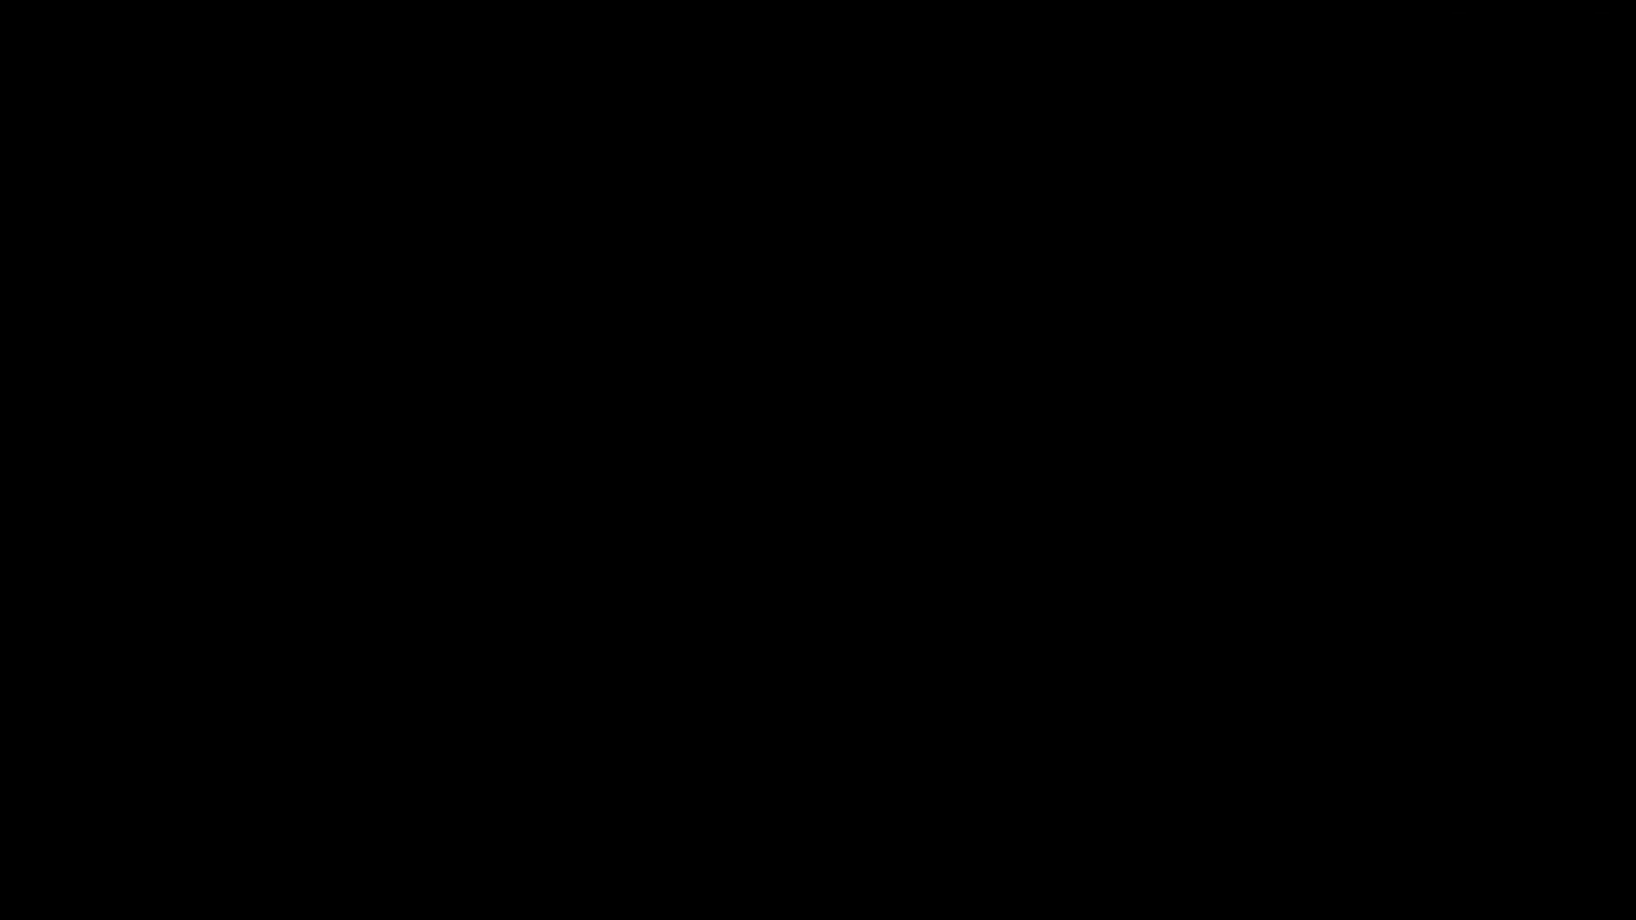
Step: Duplicate the Example 3: Distance culling frame and relabel it 'Example 5: Distance object switch'
{"action": "scroll", "coordinate": [517, 730], "scroll_direction": "up", "scroll_amount": 2}
{"action": "scroll", "coordinate": [516, 730], "scroll_direction": "up", "scroll_amount": 2}
{"action": "scroll", "coordinate": [367, 740], "scroll_direction": "up", "scroll_amount": 3}
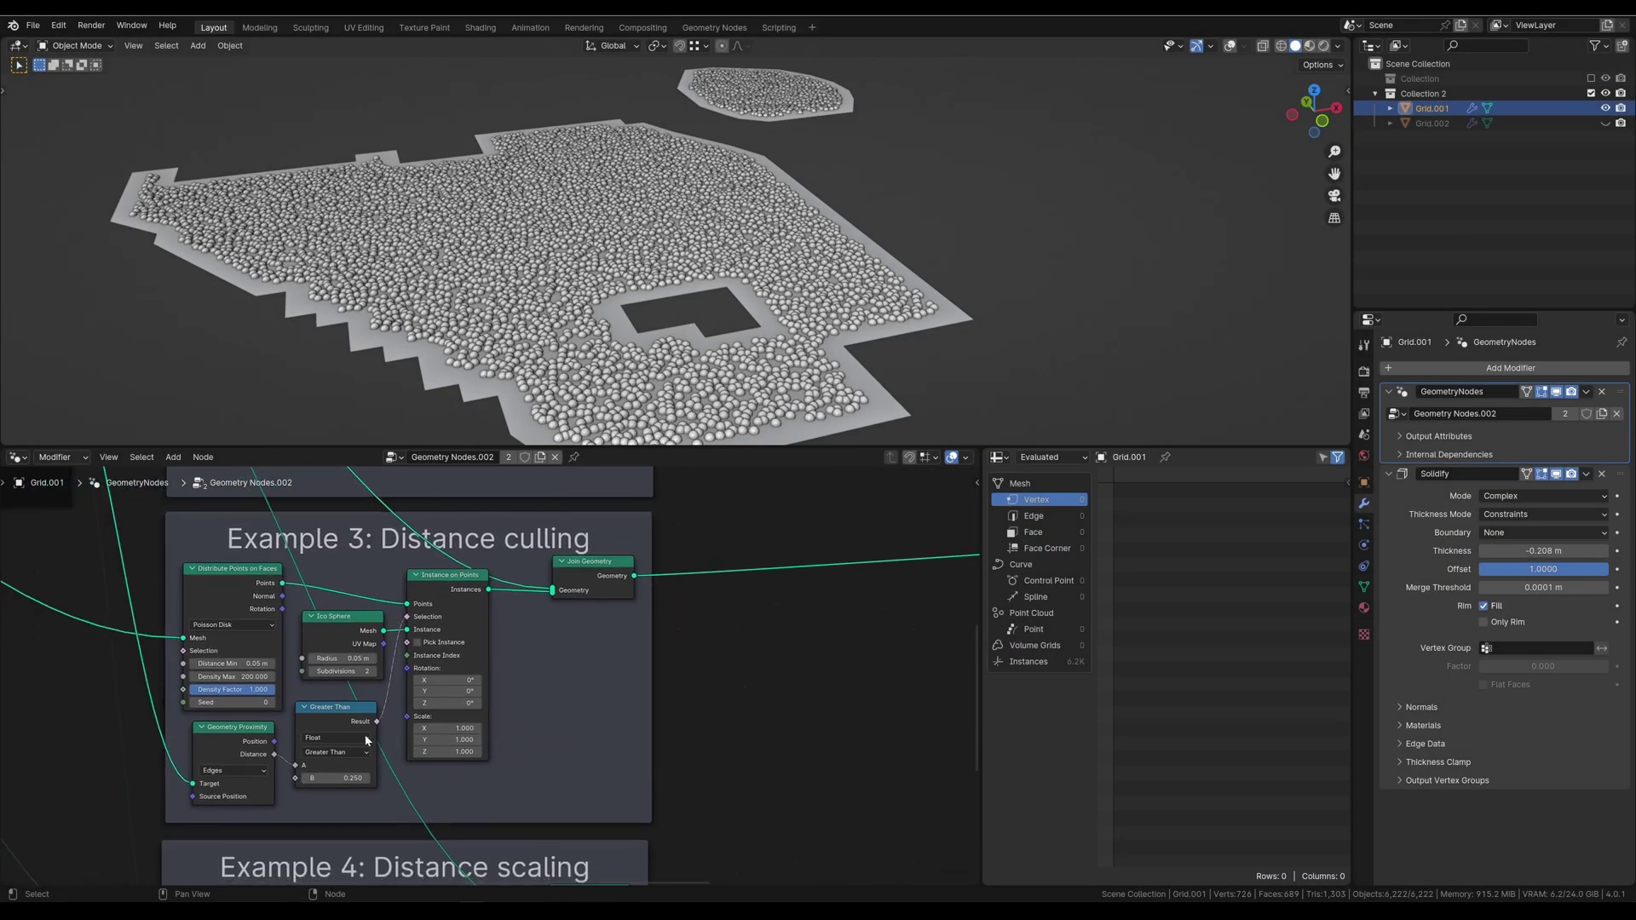
{"action": "scroll", "coordinate": [367, 740], "scroll_direction": "down", "scroll_amount": 2}
{"action": "scroll", "coordinate": [534, 758], "scroll_direction": "down", "scroll_amount": 1}
{"action": "left_click_drag", "start_coordinate": [703, 775], "coordinate": [274, 567]}
{"action": "scroll", "coordinate": [483, 673], "scroll_direction": "down", "scroll_amount": 2}
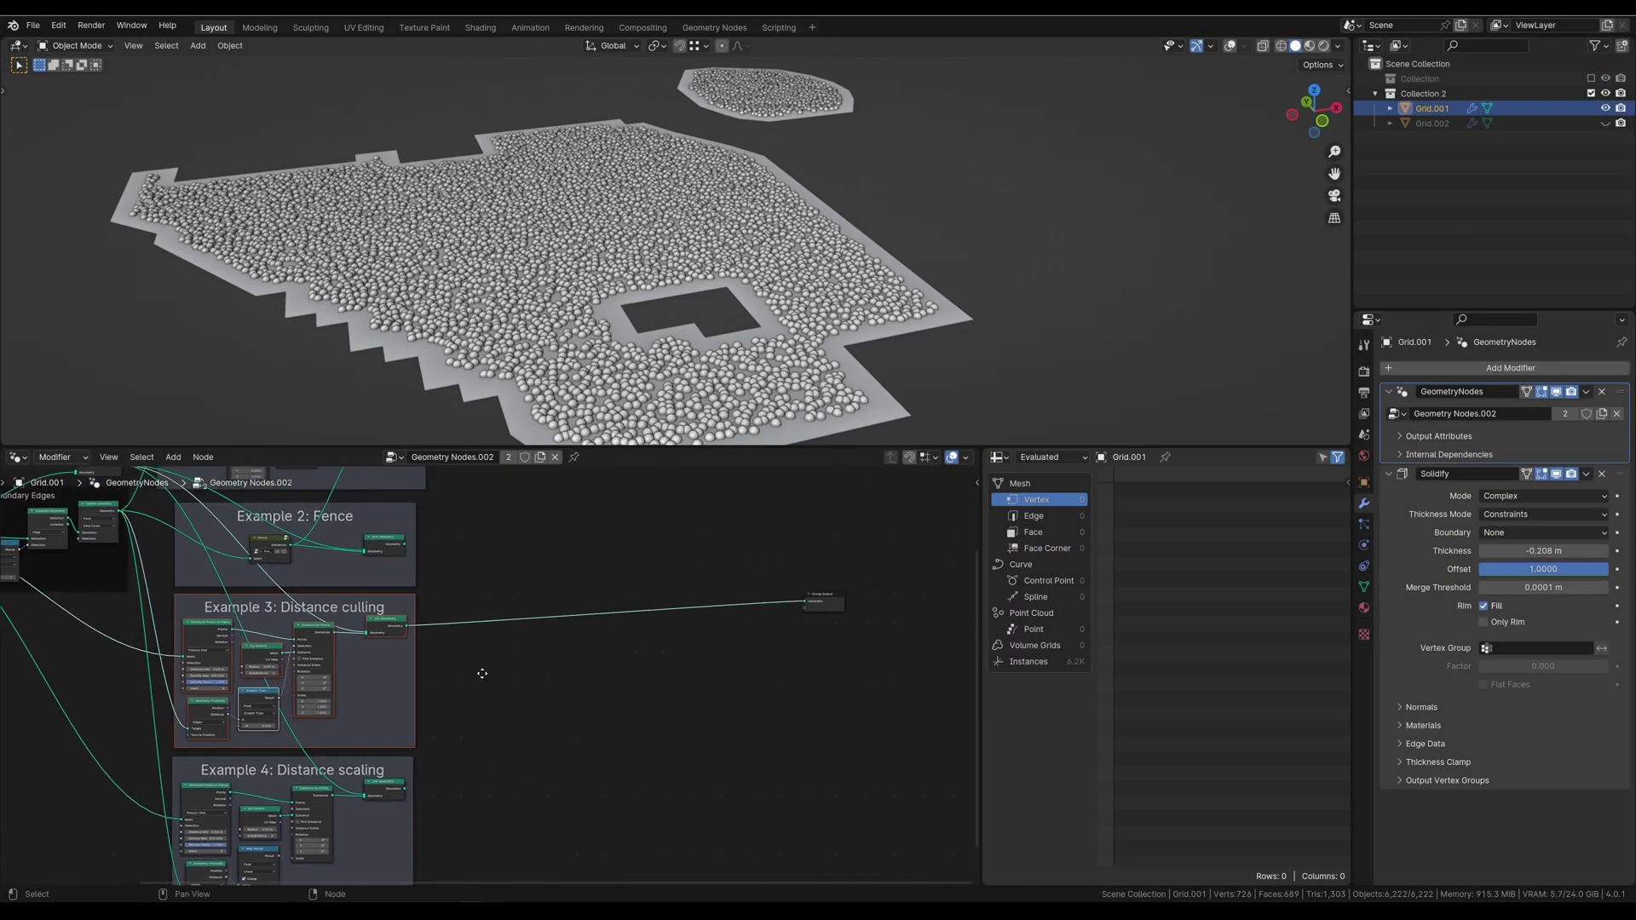
{"action": "left_click", "coordinate": [689, 667]}
{"action": "scroll", "coordinate": [670, 794], "scroll_direction": "up", "scroll_amount": 2}
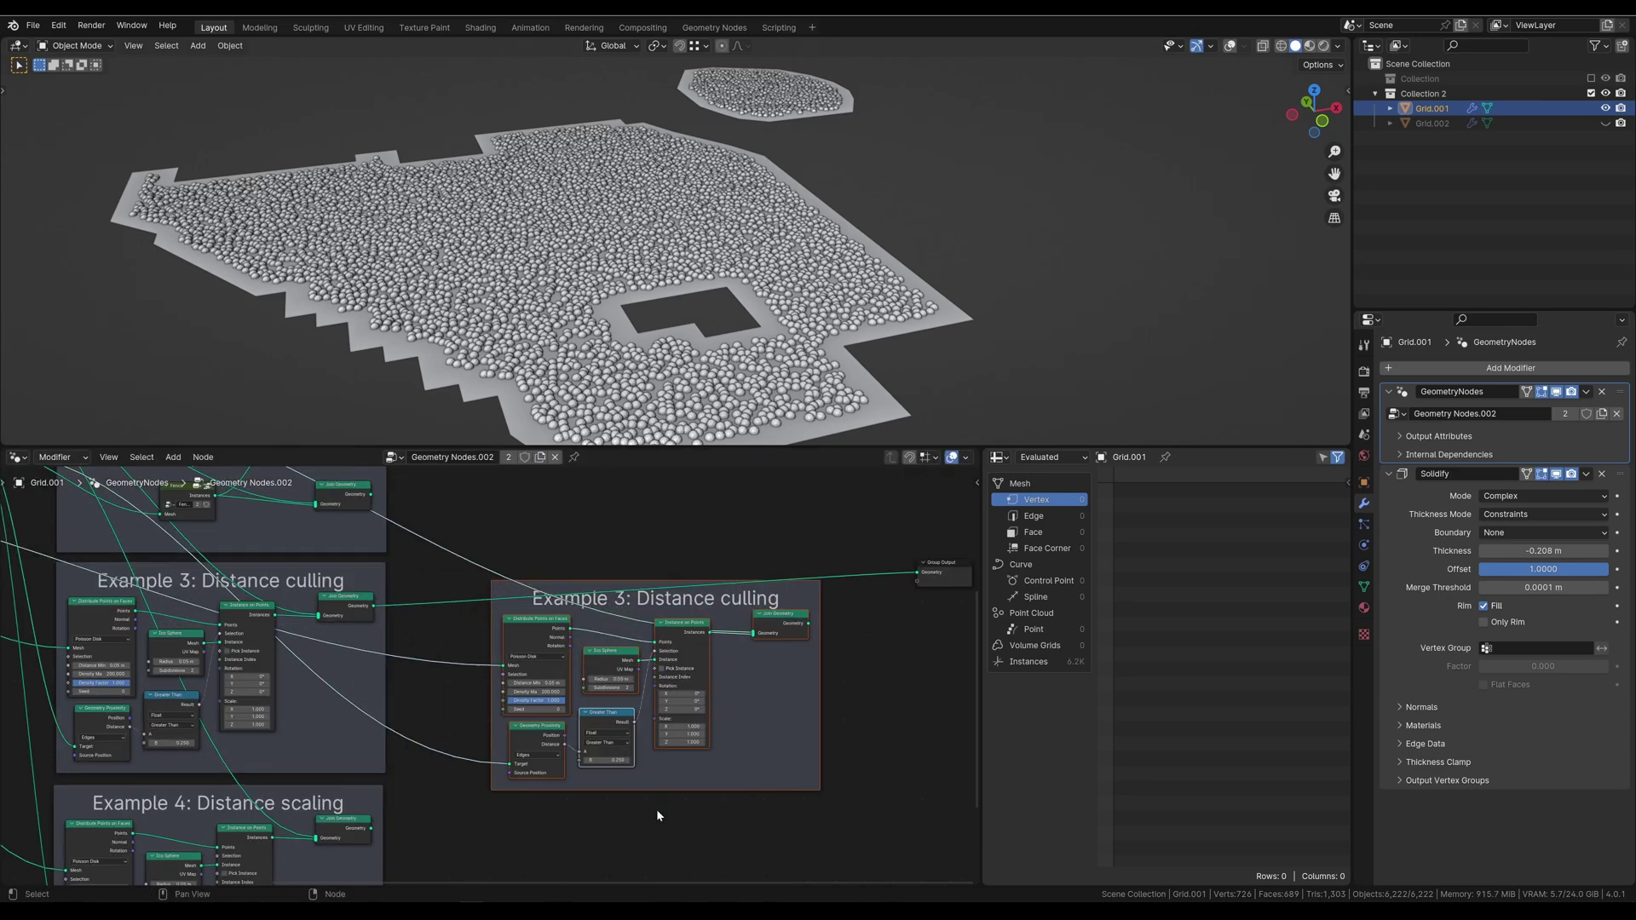
{"action": "scroll", "coordinate": [657, 816], "scroll_direction": "up", "scroll_amount": 1}
{"action": "key", "text": "F2"}
{"action": "type", "text": "Example 5: Distance object switch"}
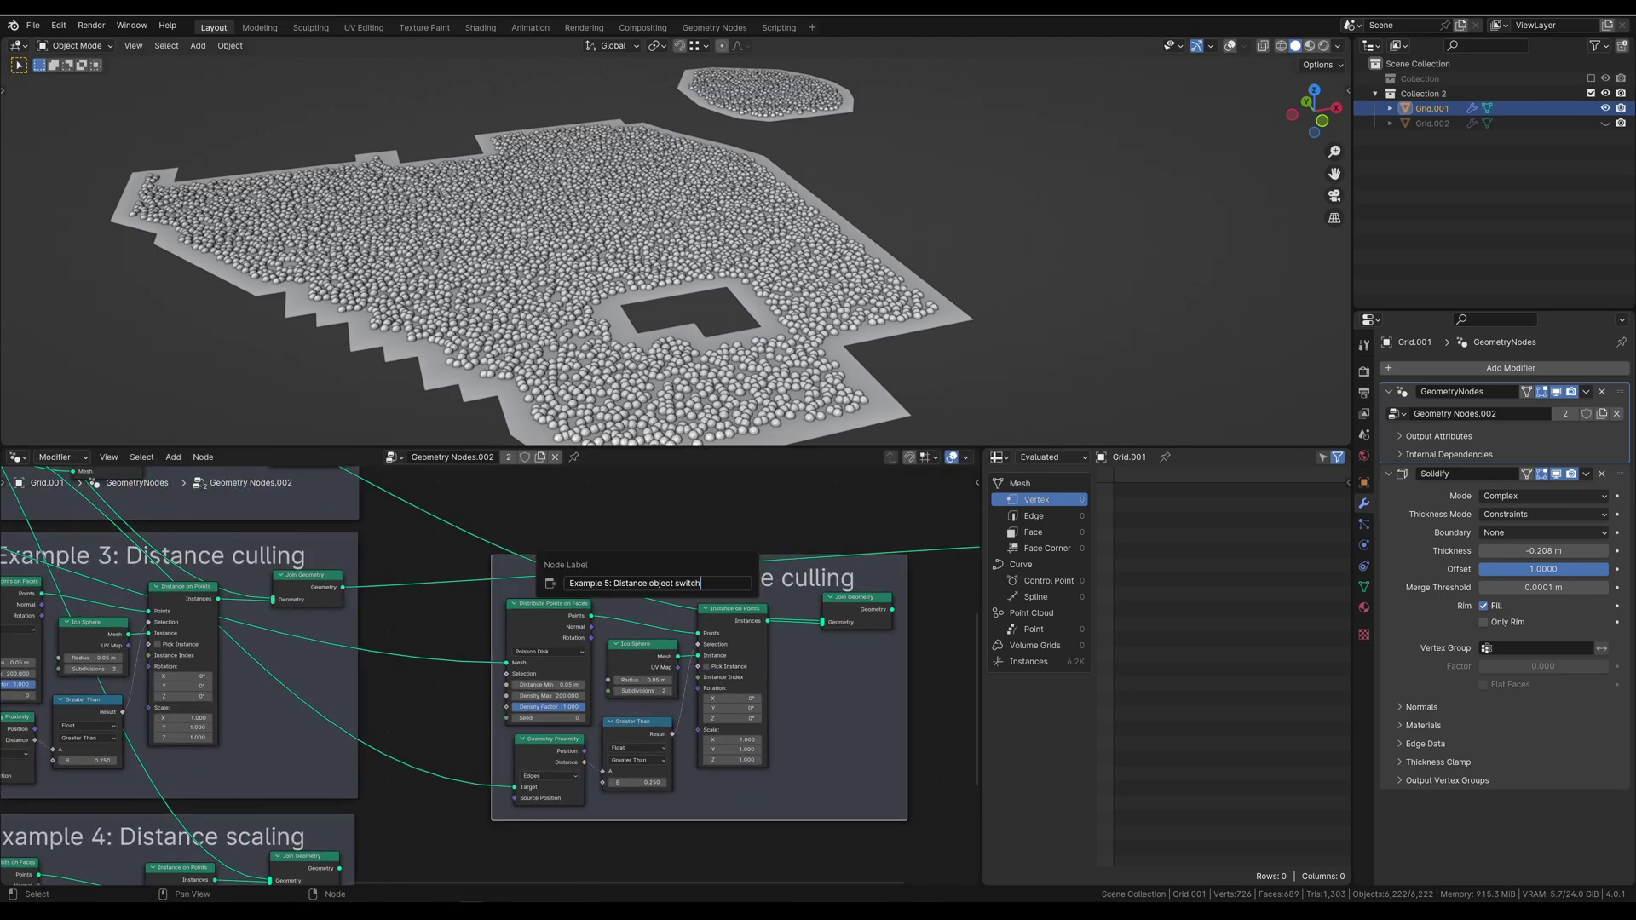
{"action": "key", "text": "Return"}
Step: Rearrange the copied nodes, drop the Greater Than selection link, and add a Cylinder node
{"action": "scroll", "coordinate": [560, 567], "scroll_direction": "up", "scroll_amount": 1}
{"action": "scroll", "coordinate": [560, 567], "scroll_direction": "up", "scroll_amount": 1}
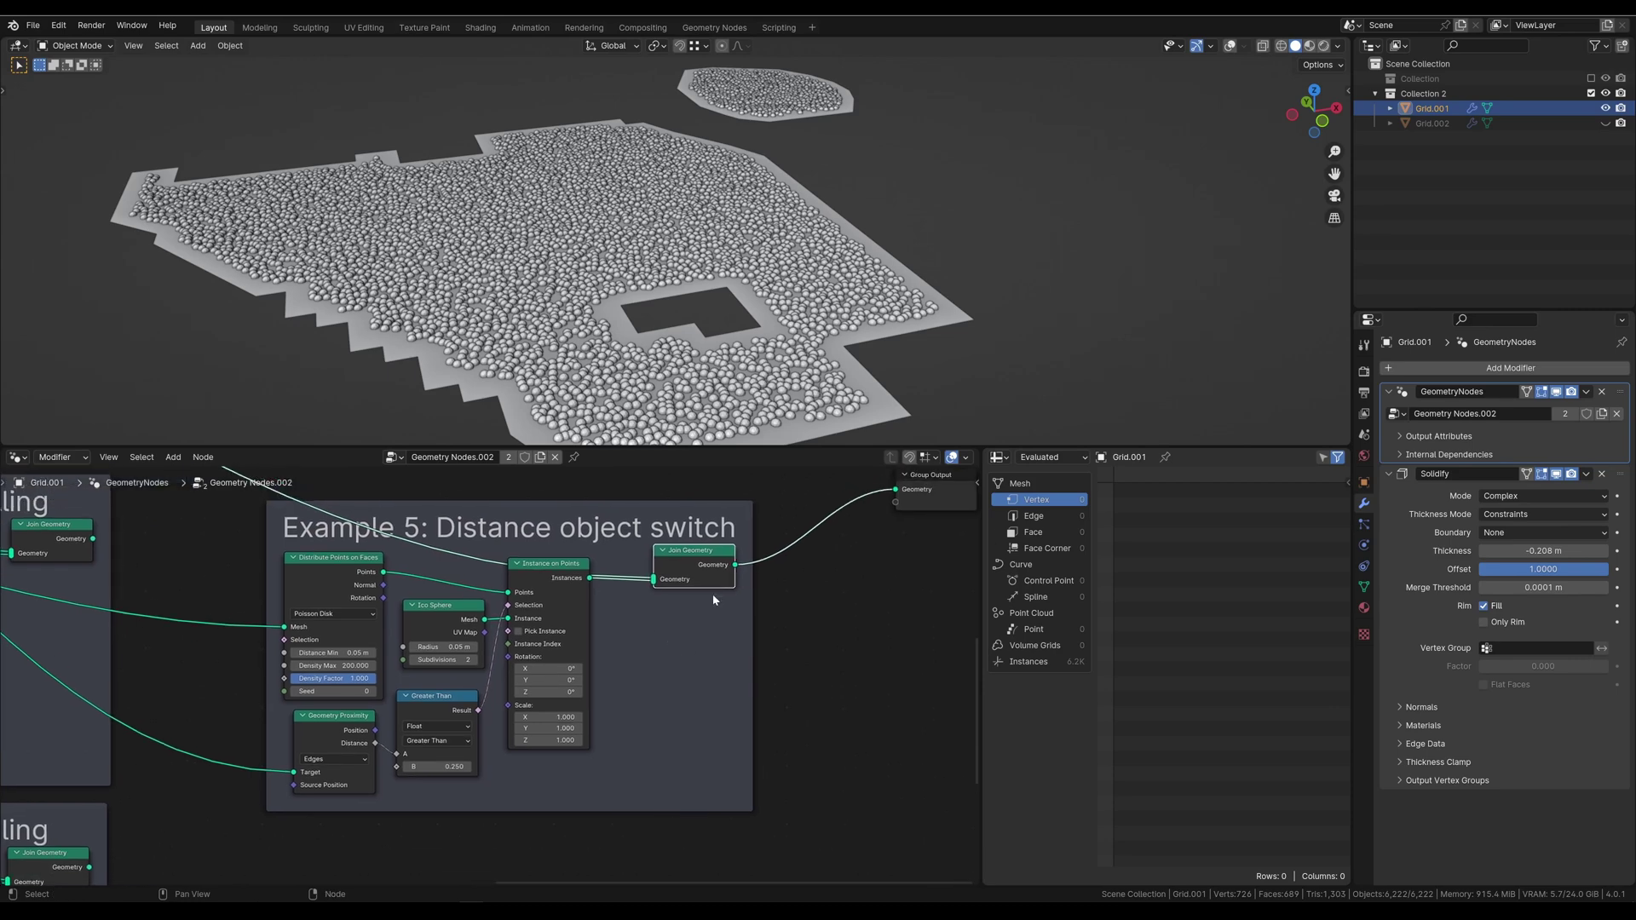
{"action": "scroll", "coordinate": [560, 567], "scroll_direction": "up", "scroll_amount": 1}
{"action": "left_click_drag", "start_coordinate": [560, 567], "coordinate": [759, 576]}
{"action": "left_click_drag", "start_coordinate": [434, 697], "coordinate": [430, 819]}
{"action": "mouse_move", "coordinate": [439, 606]}
{"action": "left_mouse_down"}
{"action": "mouse_move", "coordinate": [450, 590]}
{"action": "mouse_move", "coordinate": [542, 636]}
{"action": "left_mouse_up"}
{"action": "key", "text": "shift+a"}
{"action": "type", "text": "c"}
{"action": "key", "text": "Return"}
Step: Place the Cylinder and merge it with the Ico Sphere through Join Geometry
{"action": "left_click", "coordinate": [461, 673]}
{"action": "type", "text": "join"}
{"action": "key", "text": "Return"}
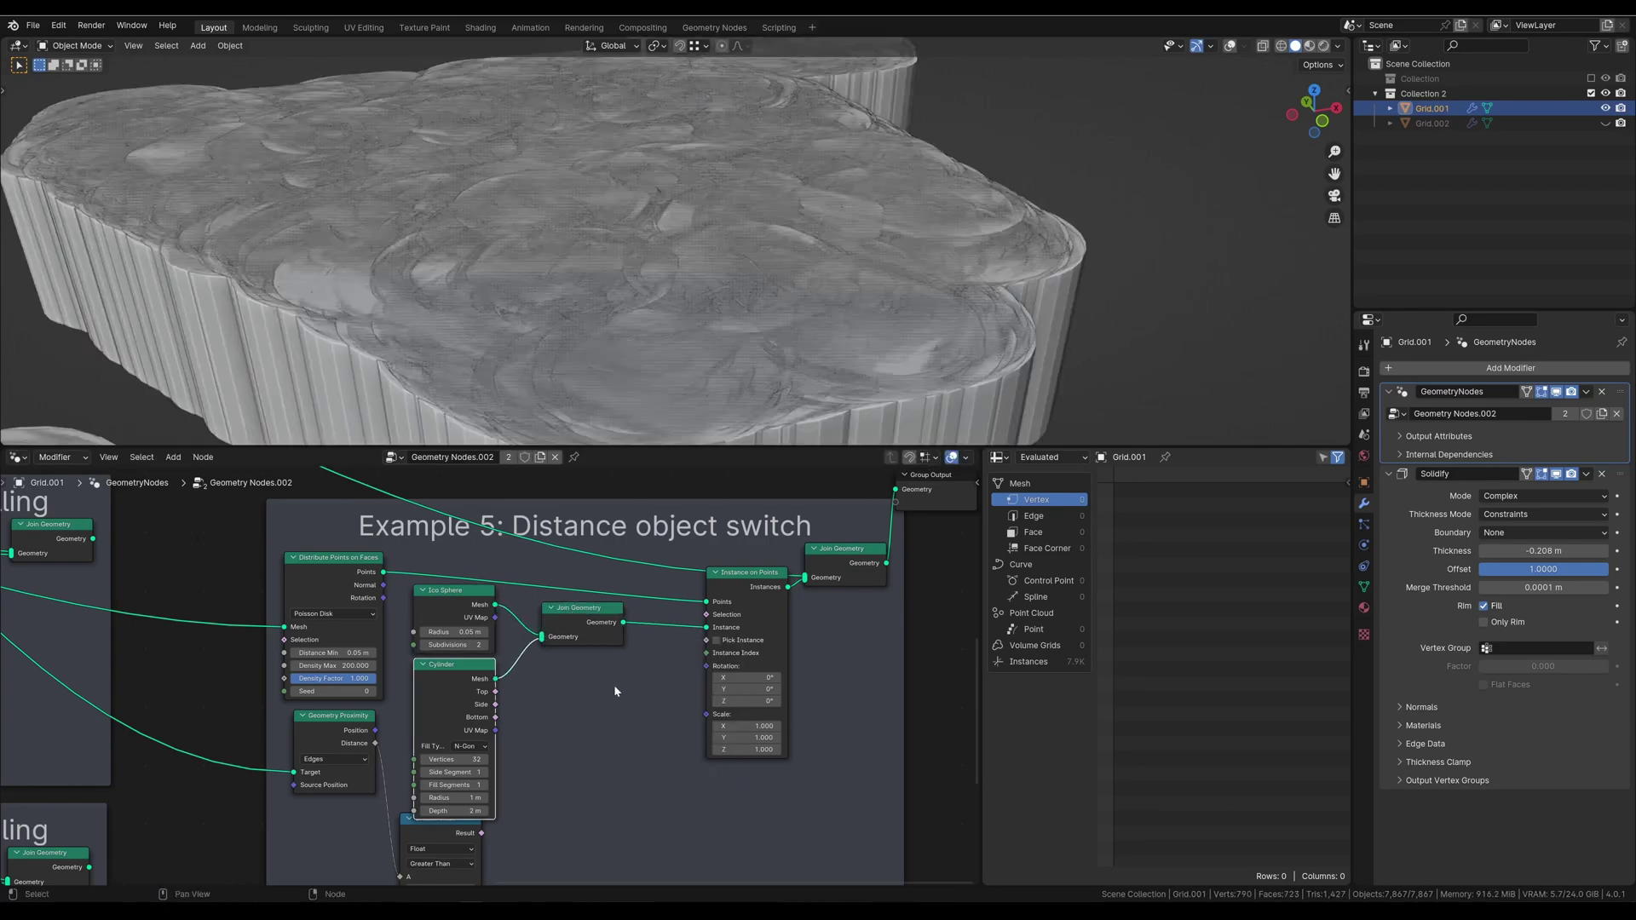
Step: Give the cylinder radius 0.03 m and depth 0.5 m, briefly testing Pick Instance
{"action": "left_click", "coordinate": [461, 798]}
{"action": "type", "text": "0.03"}
{"action": "key", "text": "Return"}
{"action": "left_click", "coordinate": [456, 811]}
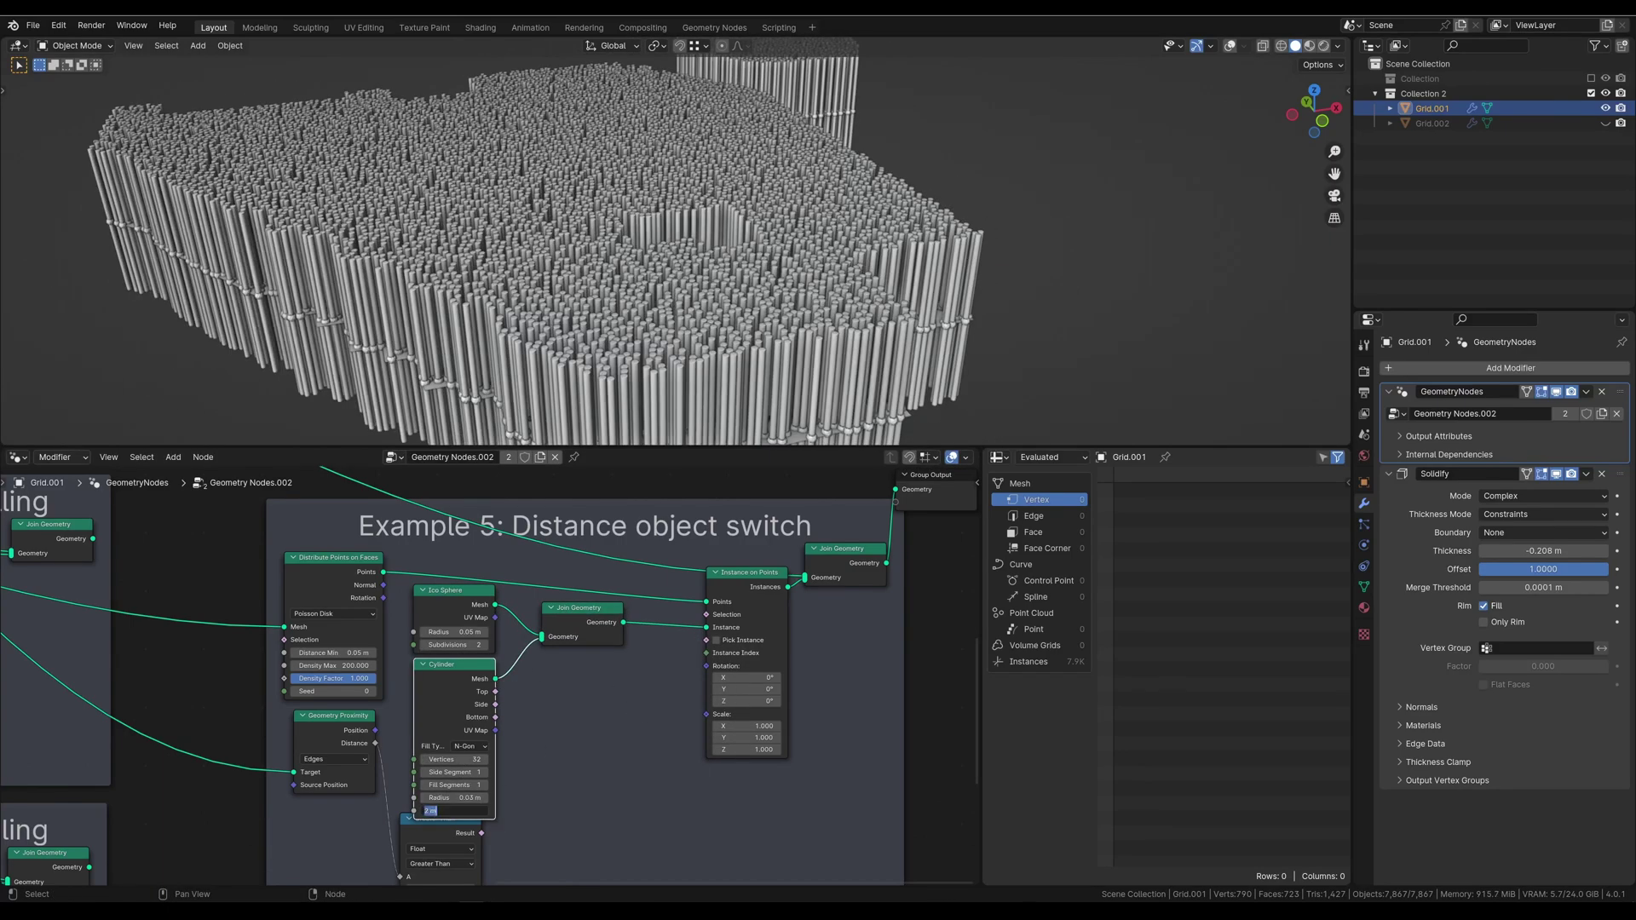
{"action": "type", "text": "0.5"}
{"action": "key", "text": "Return"}
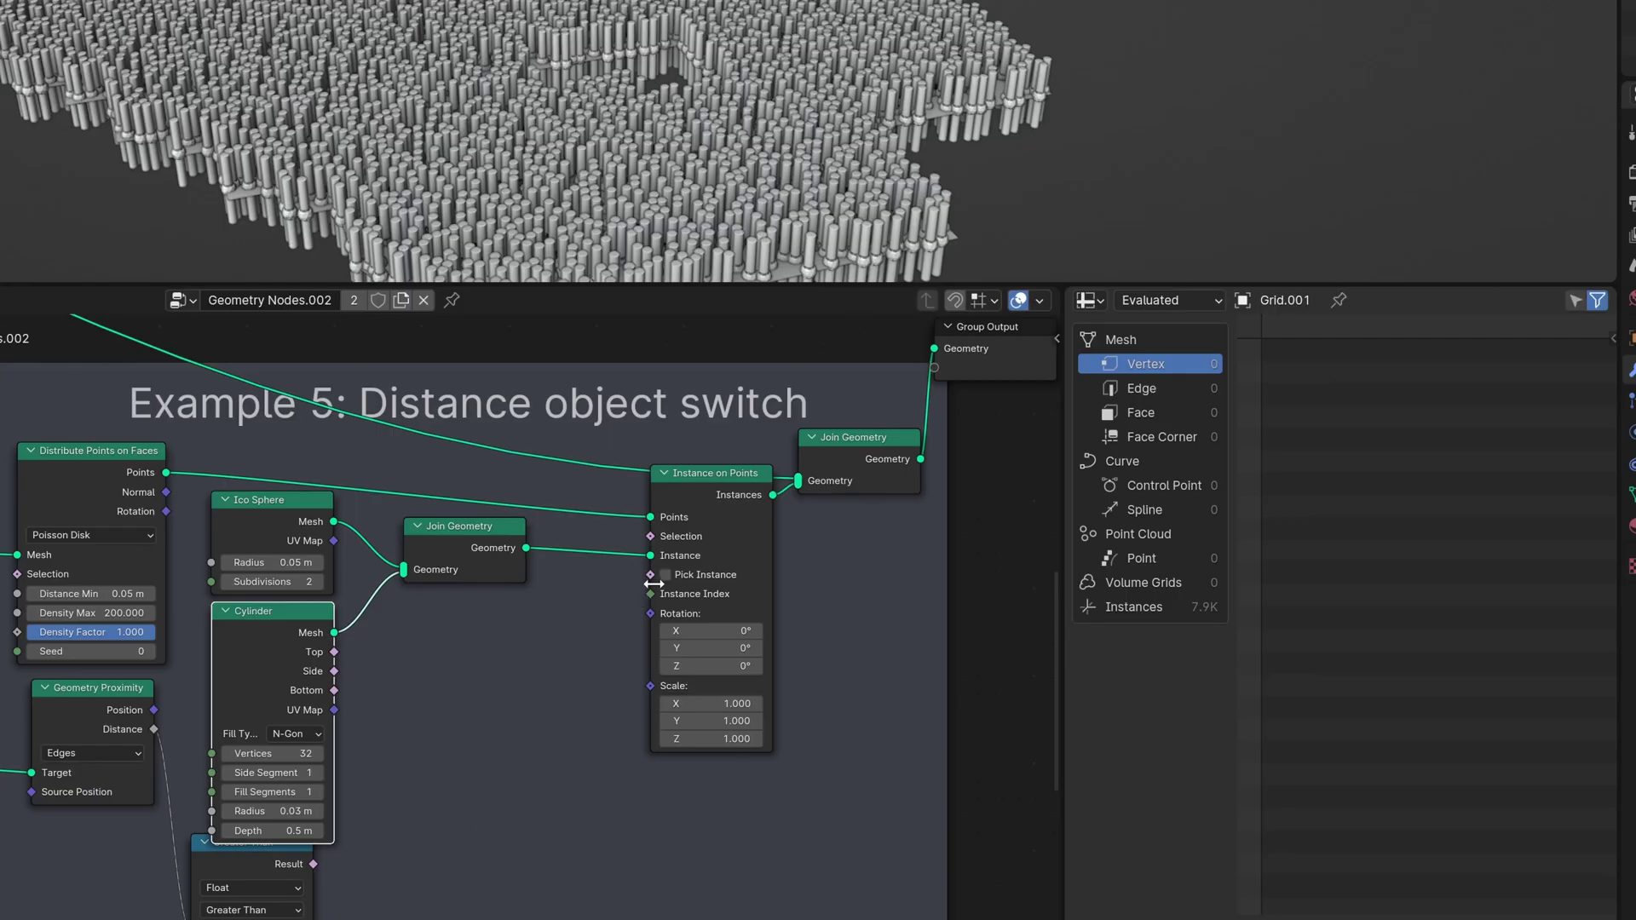
{"action": "left_click", "coordinate": [666, 575]}
{"action": "left_click", "coordinate": [666, 575]}
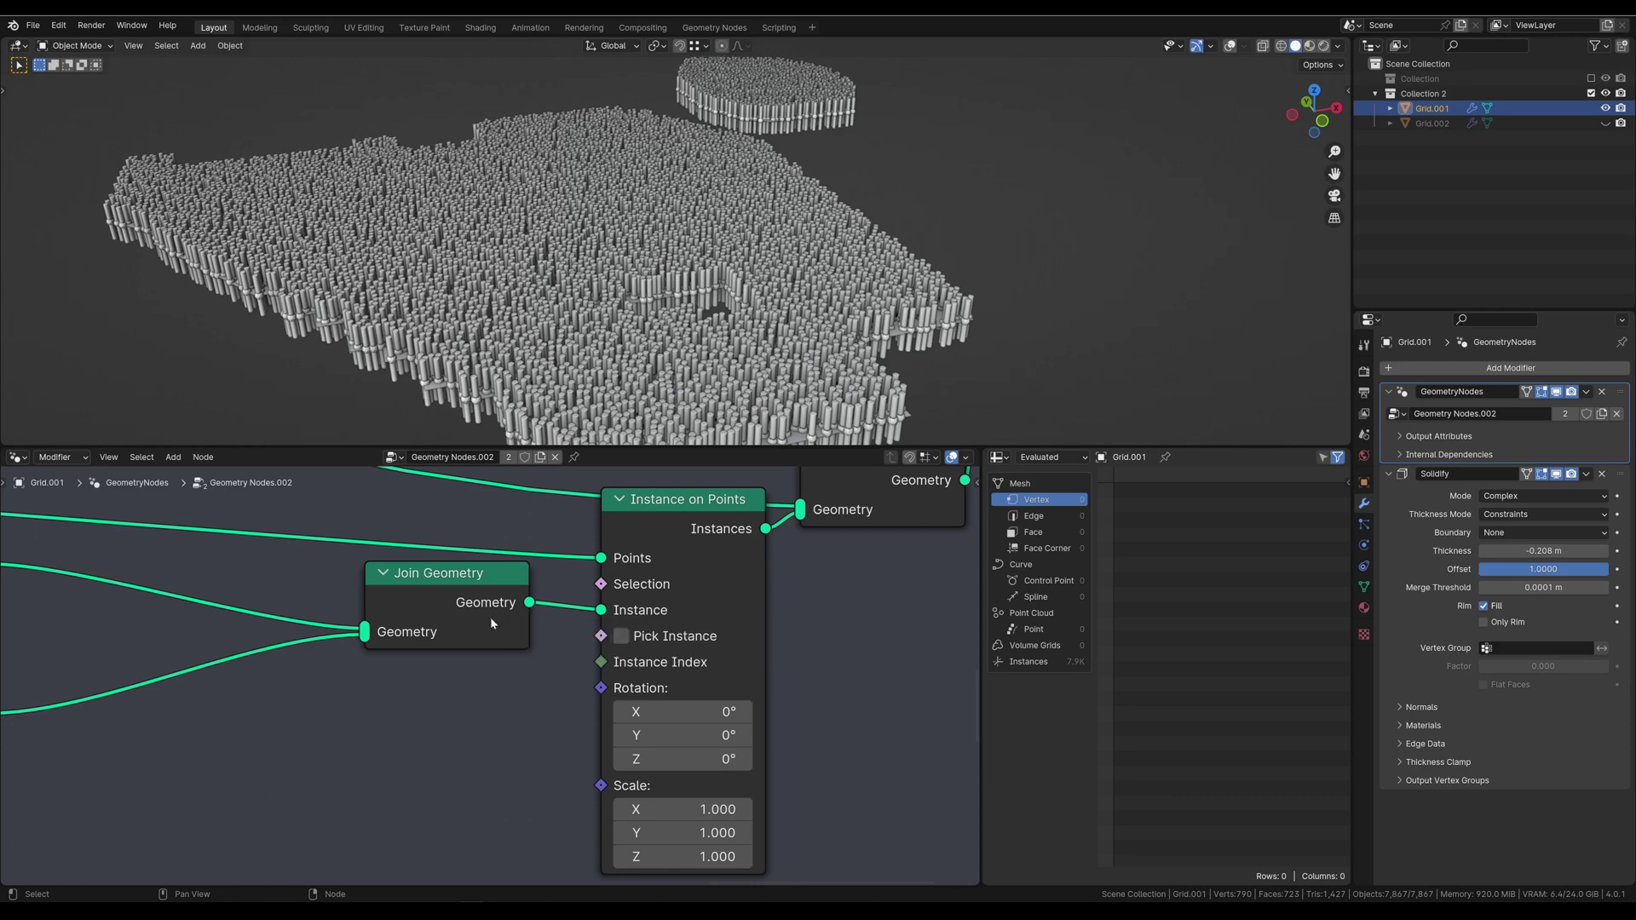
Step: Insert Geometry to Instance nodes after the Ico Sphere and Cylinder, before Join Geometry
{"action": "left_click_drag", "start_coordinate": [493, 580], "coordinate": [490, 595]}
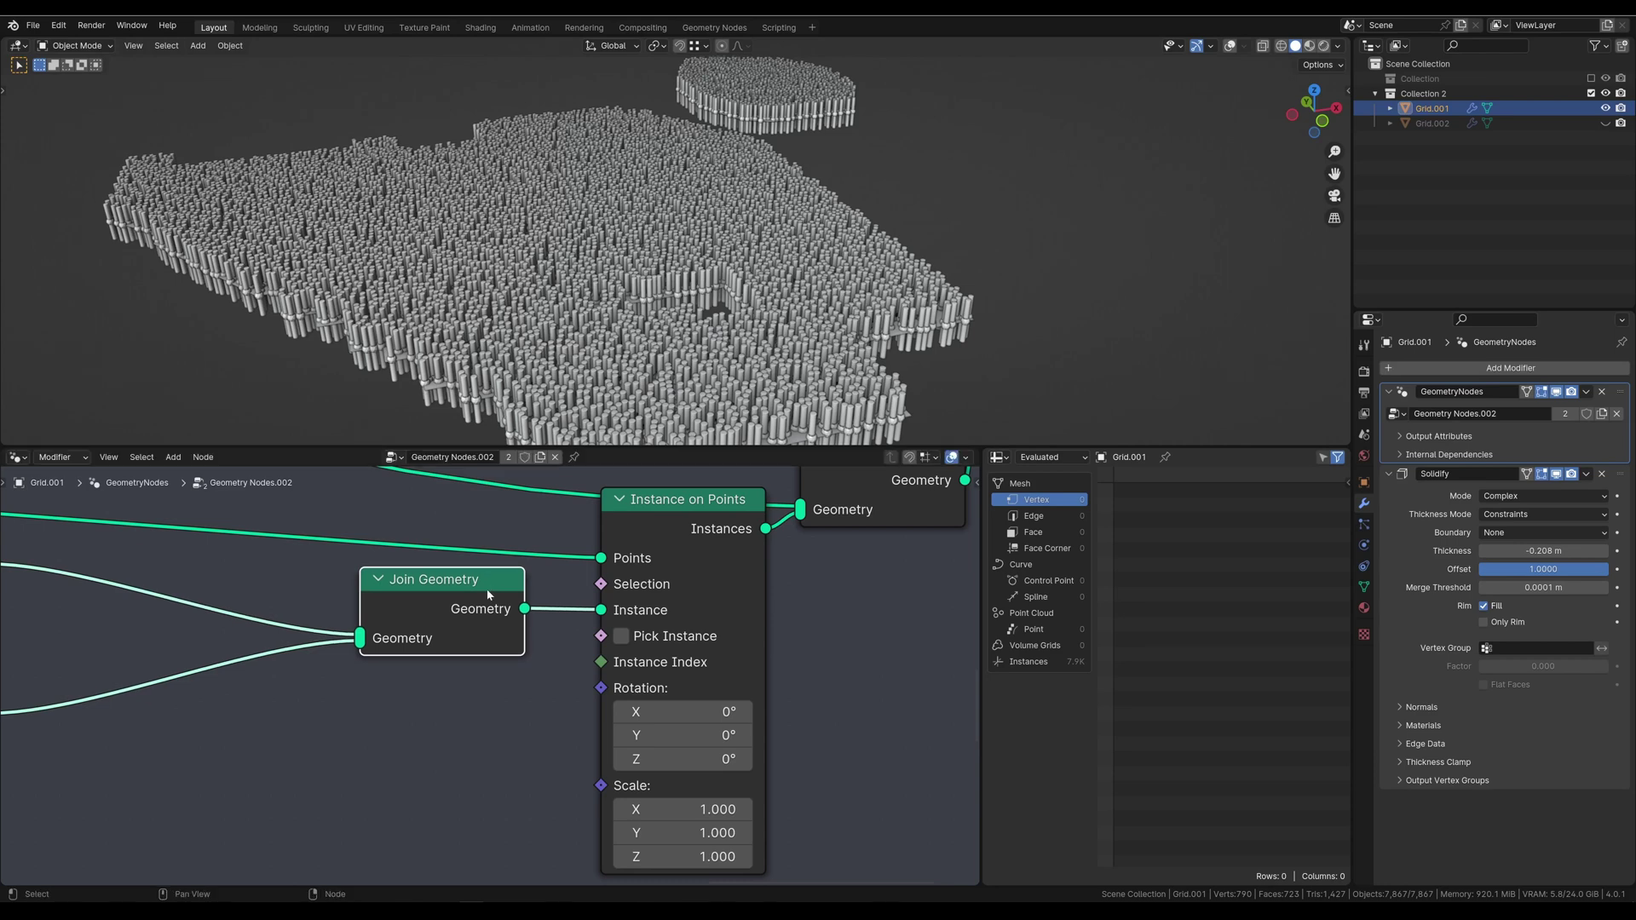
{"action": "mouse_move", "coordinate": [365, 631]}
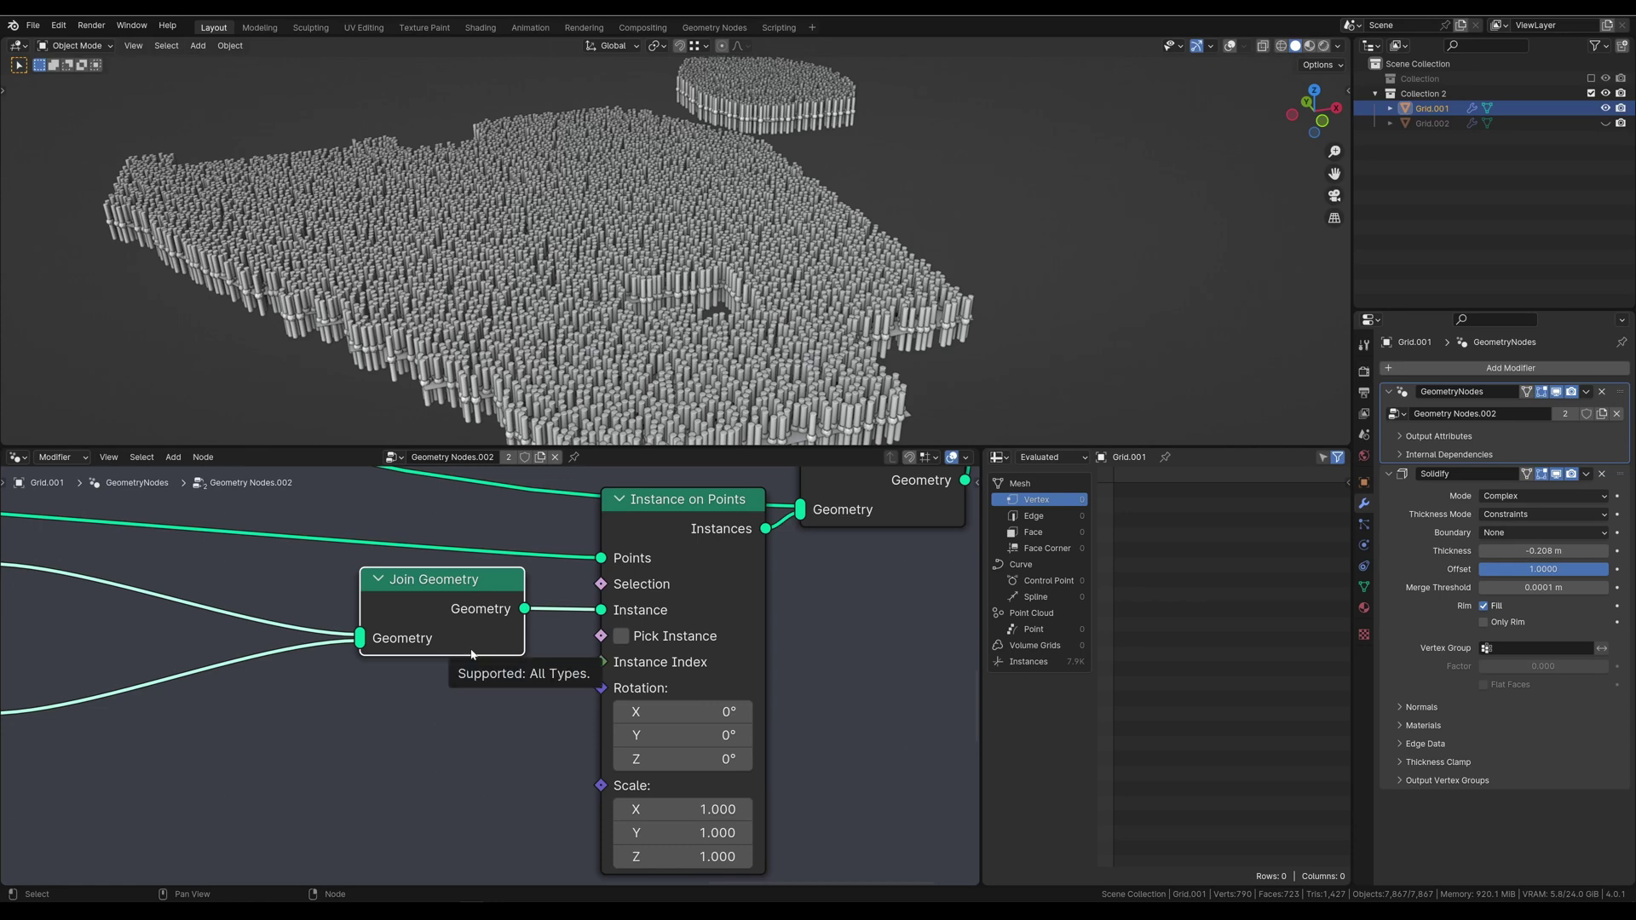
{"action": "left_click", "coordinate": [622, 636]}
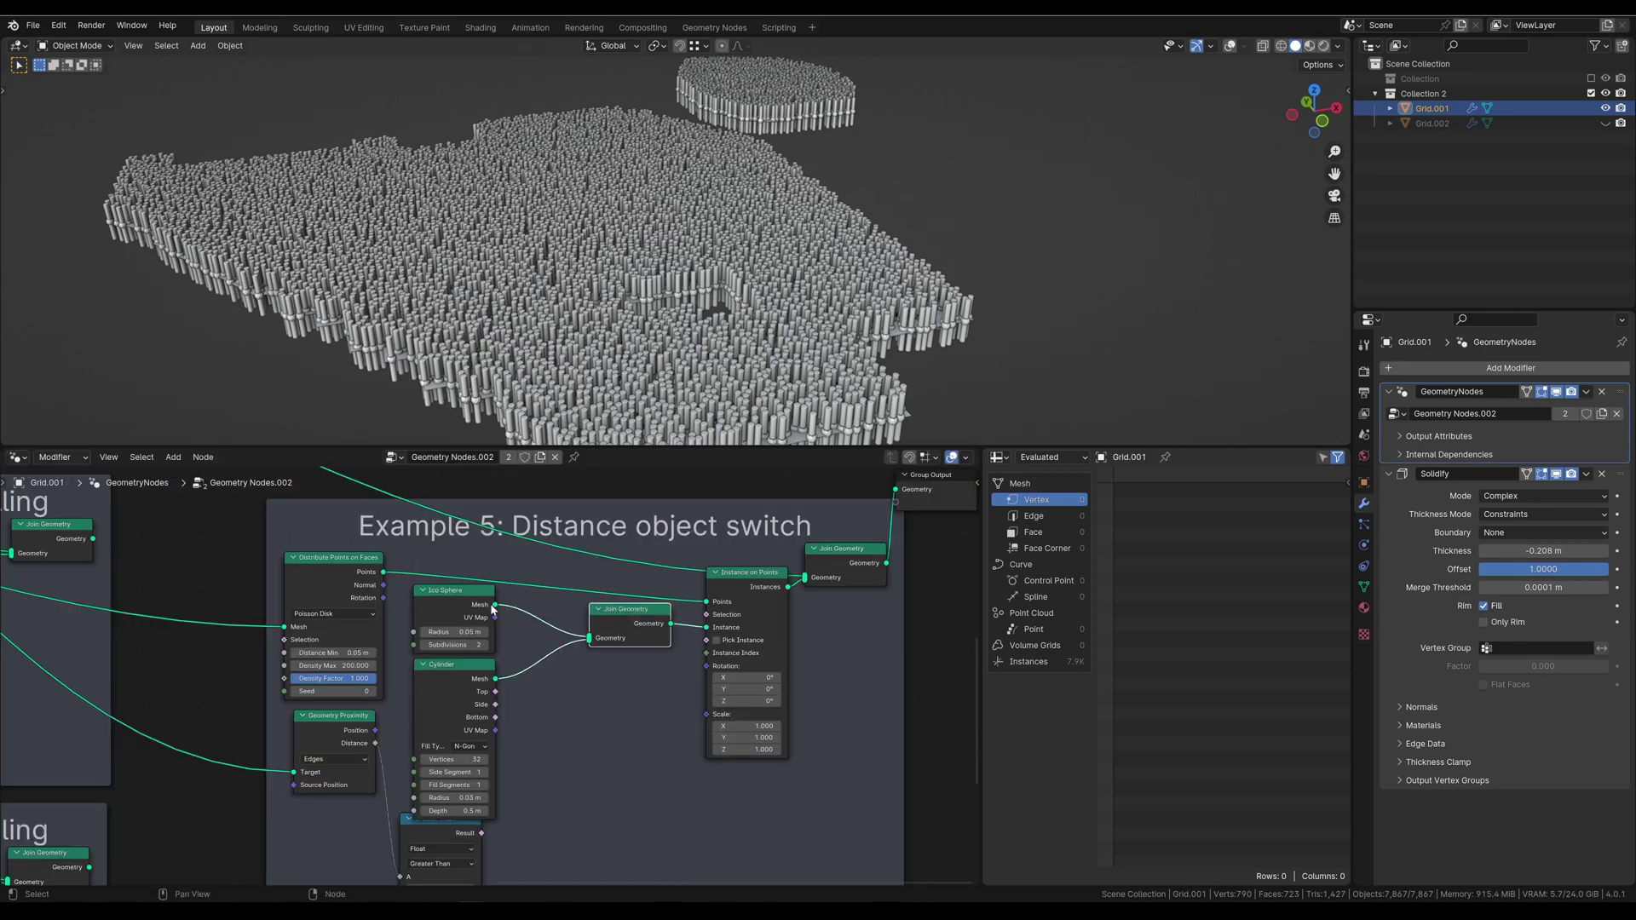
{"action": "mouse_move", "coordinate": [494, 606]}
{"action": "left_mouse_down"}
{"action": "mouse_move", "coordinate": [533, 682]}
{"action": "mouse_move", "coordinate": [568, 627]}
{"action": "left_mouse_up"}
{"action": "left_click", "coordinate": [563, 685]}
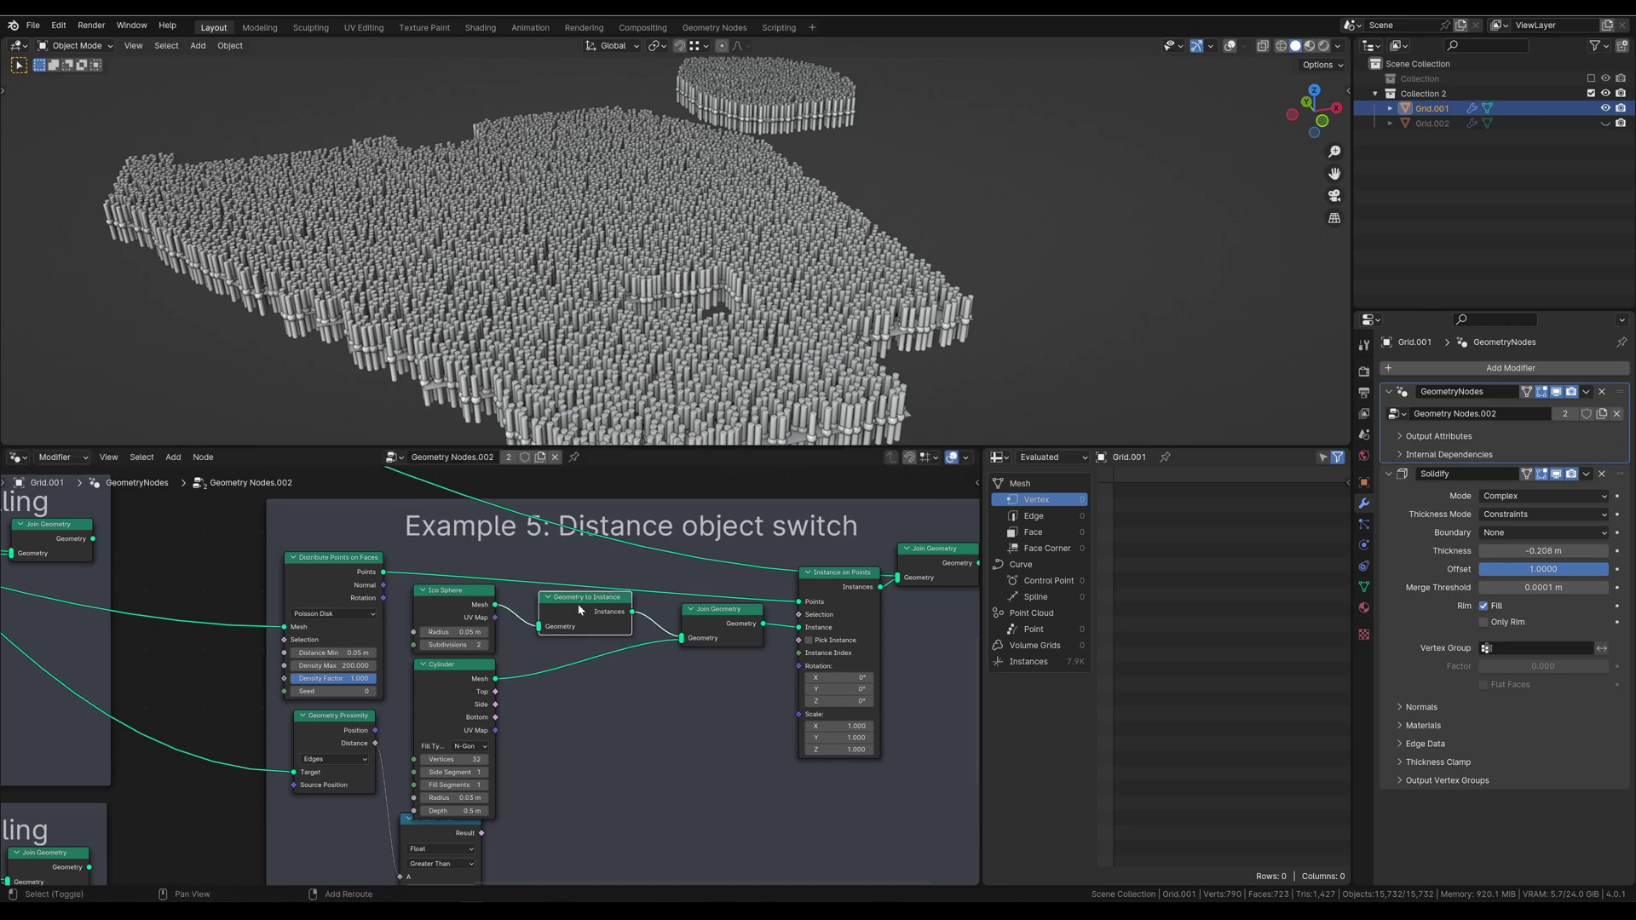
{"action": "key", "text": "shift+d"}
{"action": "left_click", "coordinate": [582, 669]}
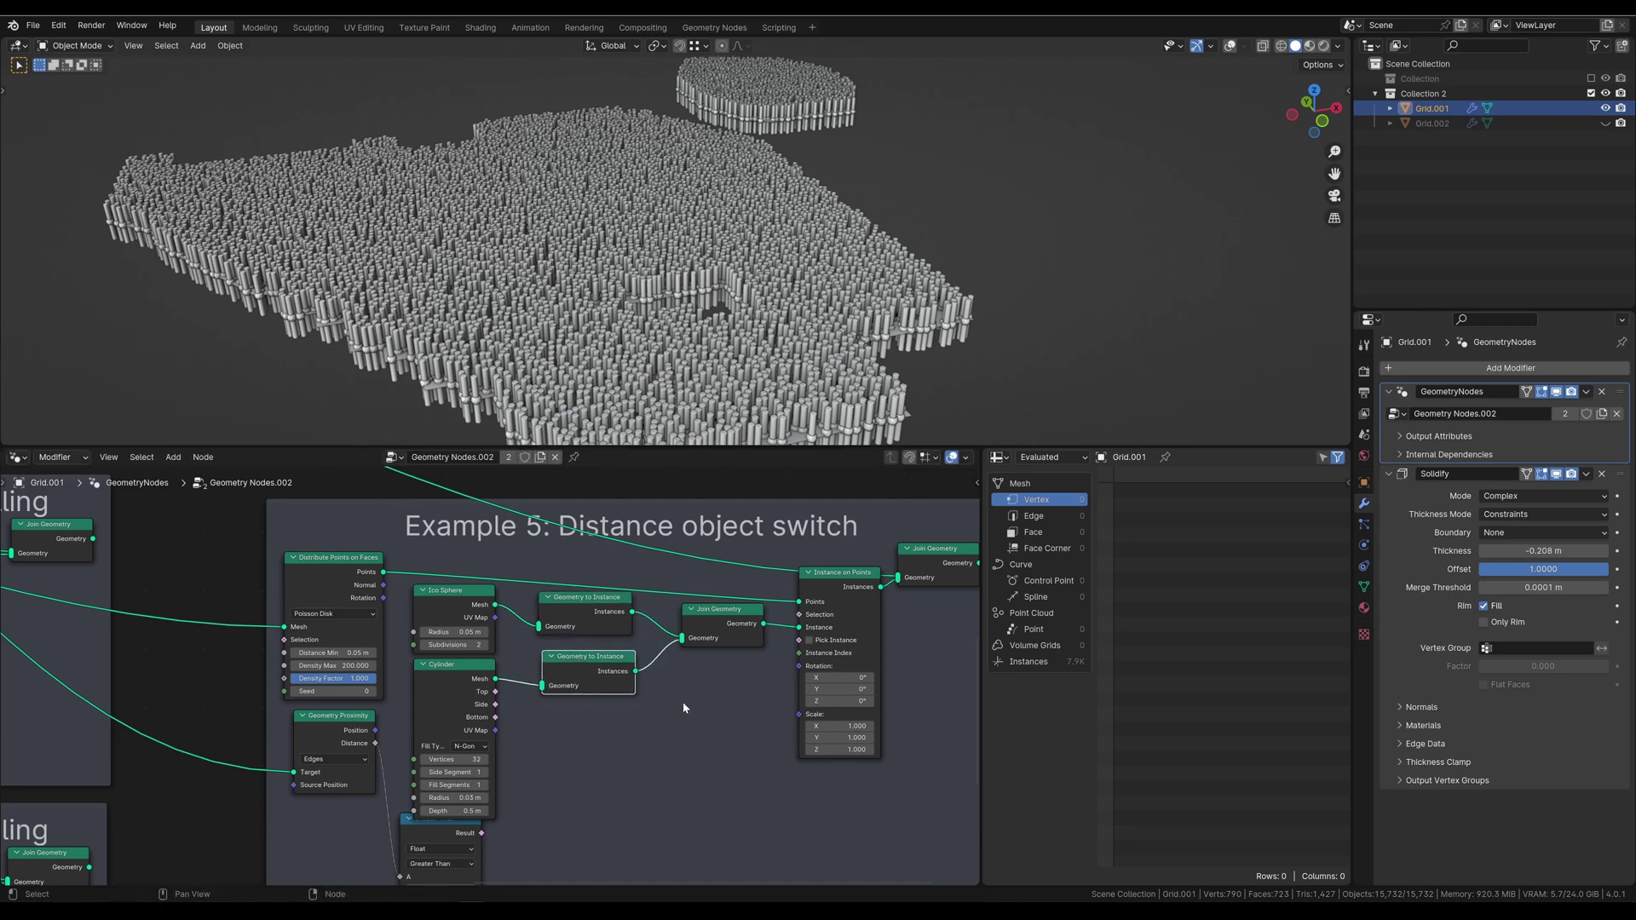
Step: Enable Pick Instance on Instance on Points and orbit to inspect the mixed instances
{"action": "scroll", "coordinate": [718, 713], "scroll_direction": "up", "scroll_amount": 2}
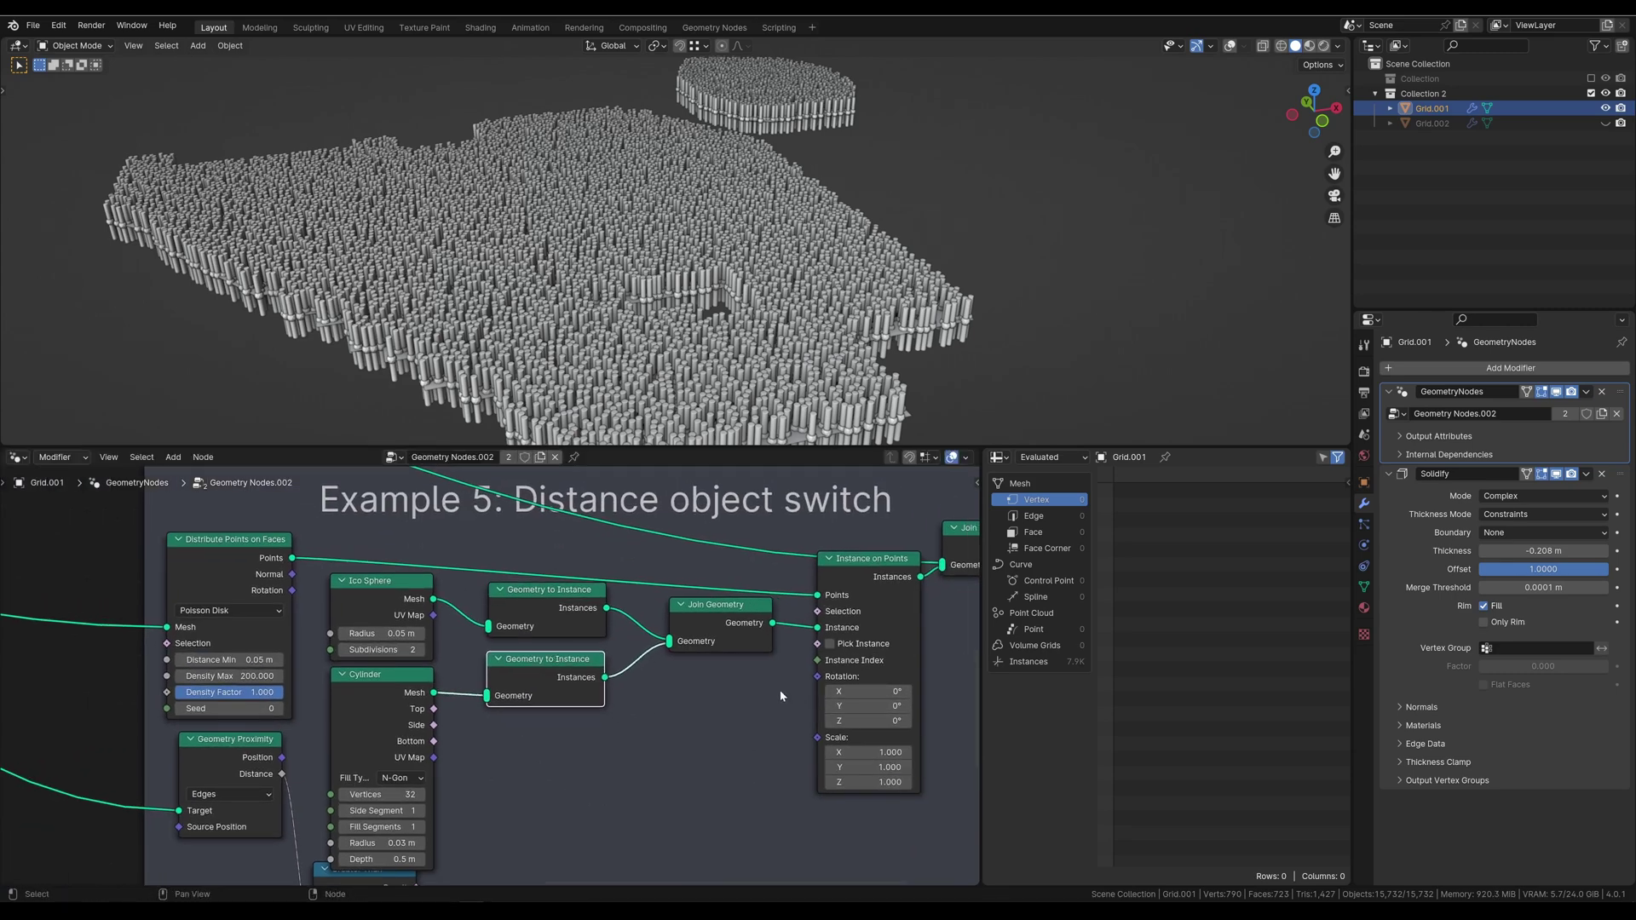
{"action": "left_click", "coordinate": [830, 644]}
{"action": "scroll", "coordinate": [831, 645], "scroll_direction": "up", "scroll_amount": 1}
{"action": "middle_click_drag", "start_coordinate": [830, 645], "coordinate": [650, 676]}
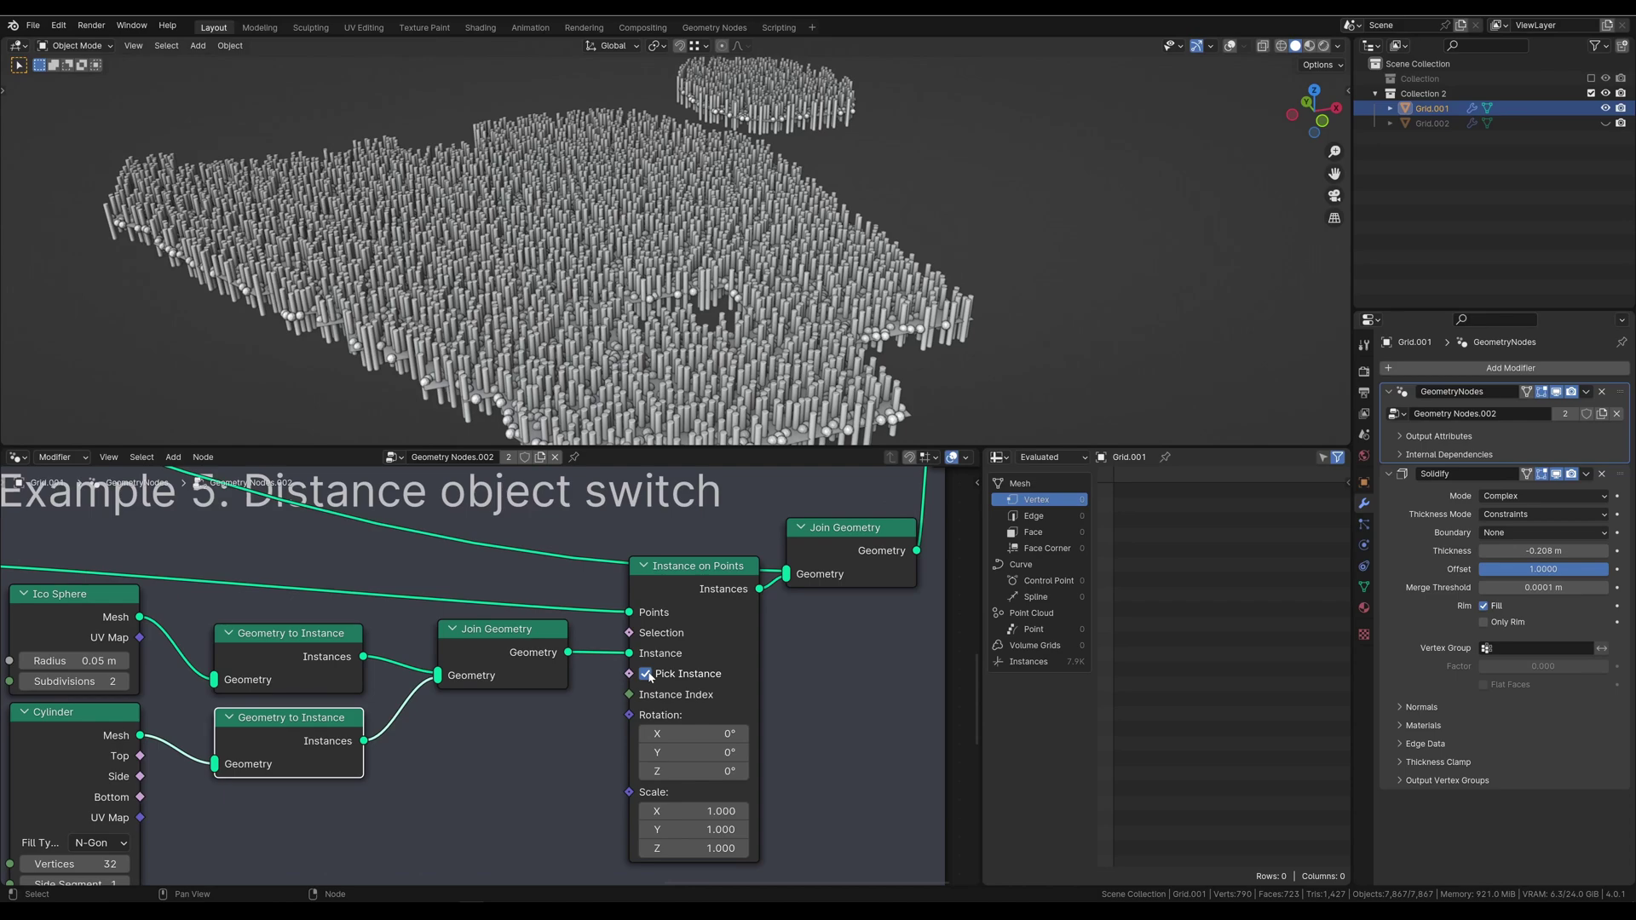
{"action": "scroll", "coordinate": [513, 365], "scroll_direction": "up", "scroll_amount": 2}
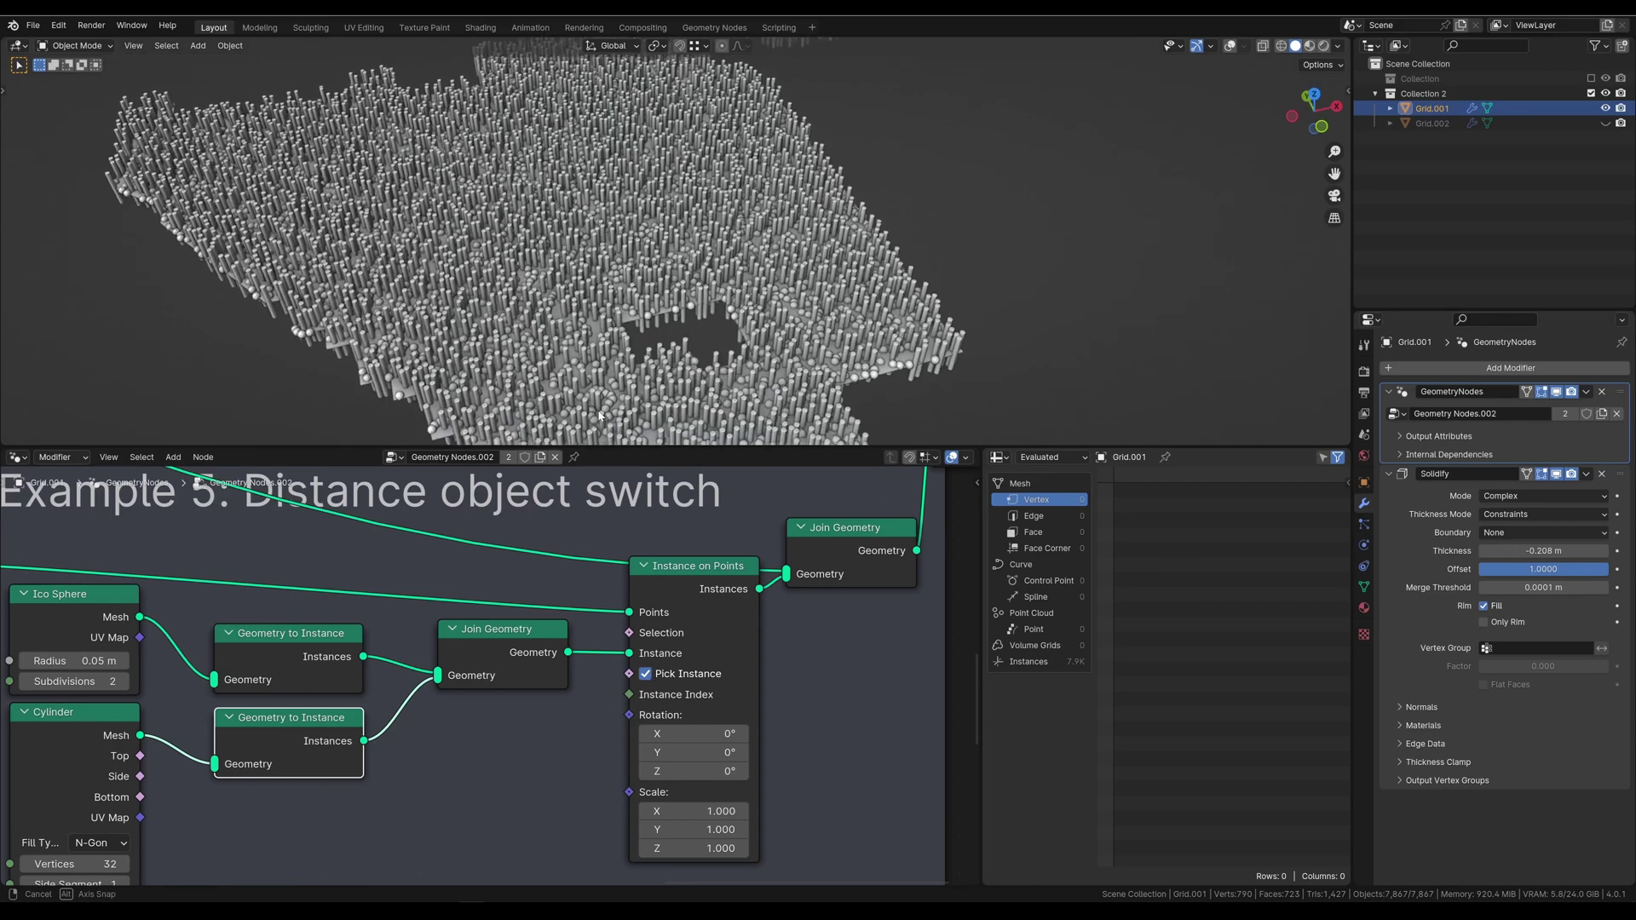
{"action": "scroll", "coordinate": [513, 366], "scroll_direction": "up", "scroll_amount": 2}
{"action": "scroll", "coordinate": [514, 365], "scroll_direction": "up", "scroll_amount": 2}
{"action": "mouse_move", "coordinate": [514, 366]}
{"action": "middle_mouse_down"}
{"action": "mouse_move", "coordinate": [695, 340]}
{"action": "mouse_move", "coordinate": [687, 366]}
{"action": "middle_mouse_up"}
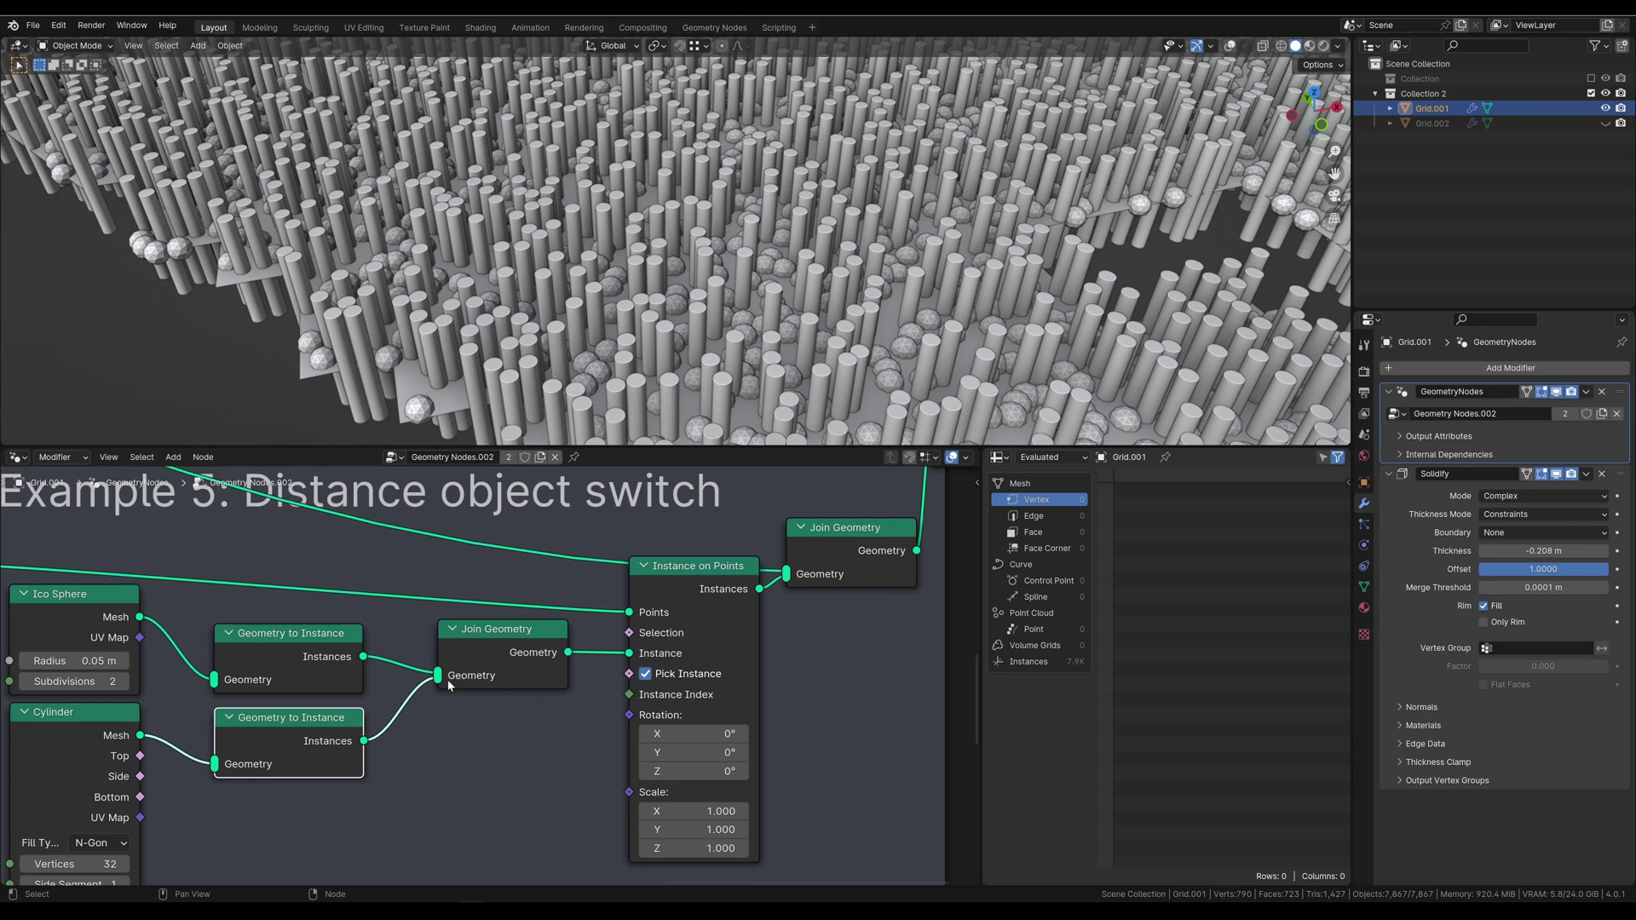
{"action": "left_click_drag", "start_coordinate": [441, 682], "coordinate": [438, 682]}
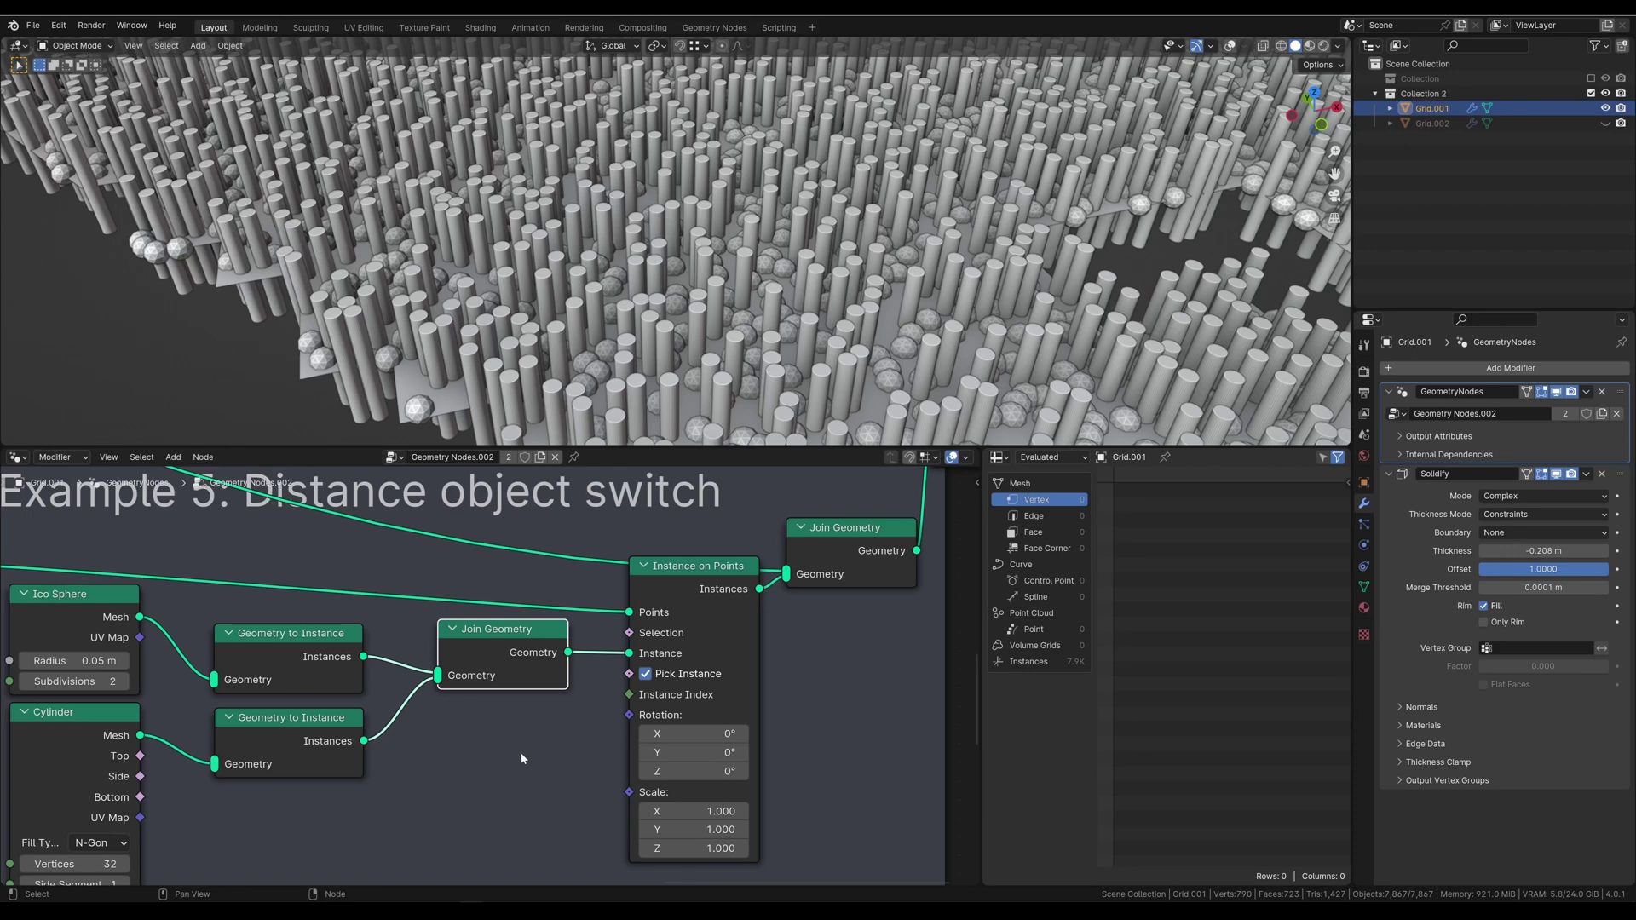
Step: Add an Integer Switch node fed by the Greater Than edge-distance comparison
{"action": "scroll", "coordinate": [522, 757], "scroll_direction": "down", "scroll_amount": 3}
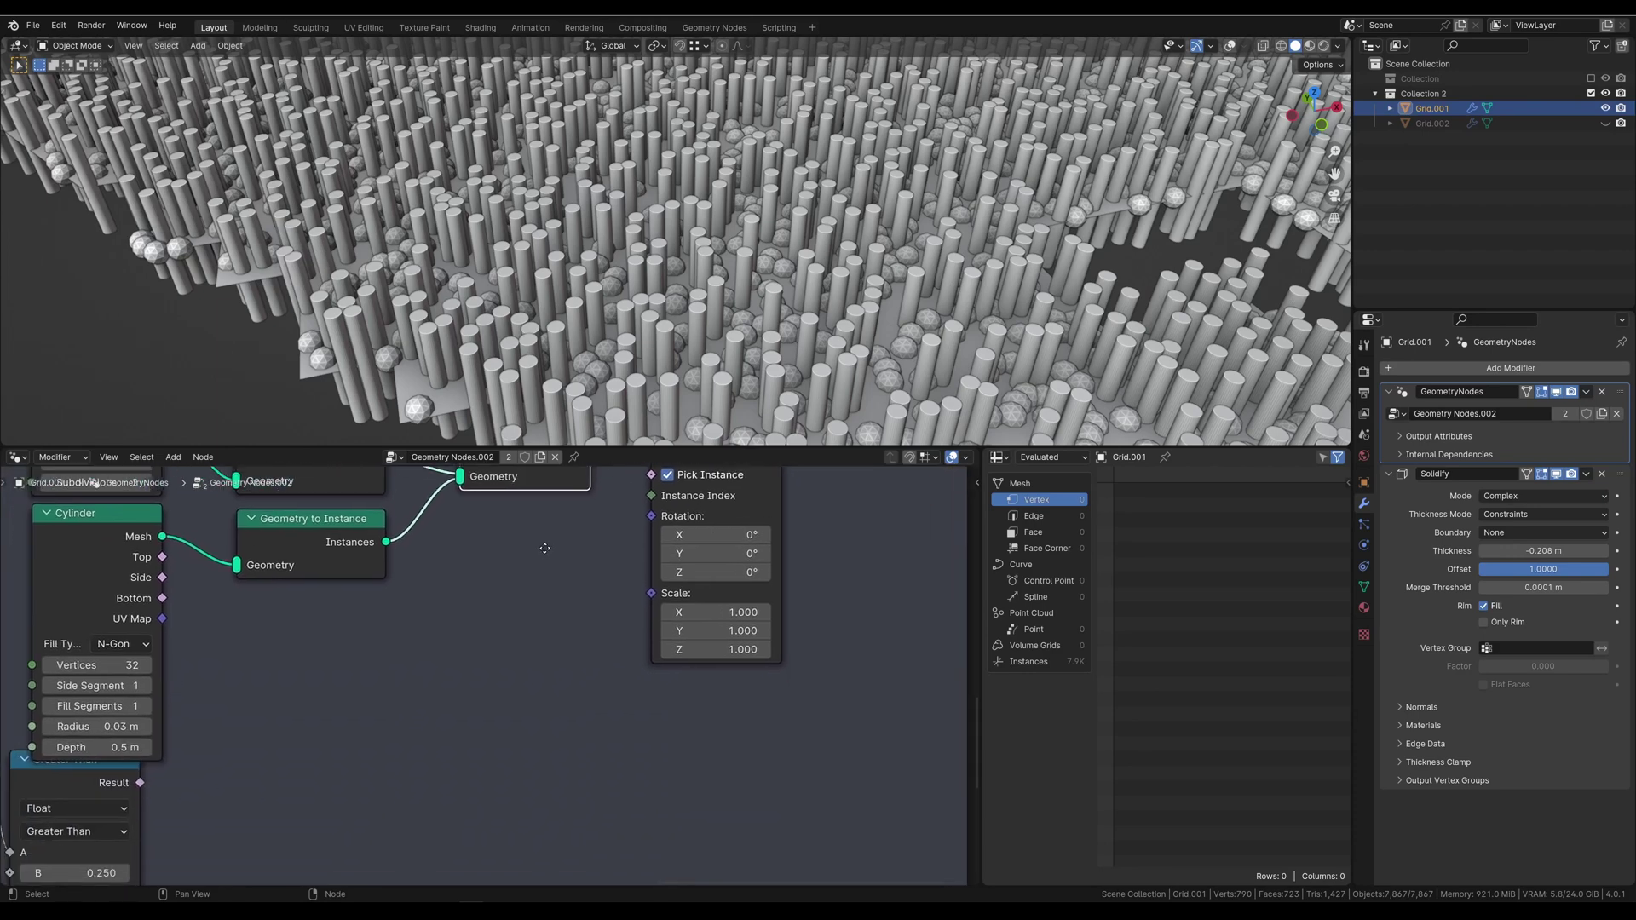
{"action": "mouse_move", "coordinate": [189, 748]}
{"action": "left_mouse_down"}
{"action": "mouse_move", "coordinate": [386, 699]}
{"action": "mouse_move", "coordinate": [421, 656]}
{"action": "left_mouse_up"}
{"action": "type", "text": "sw"}
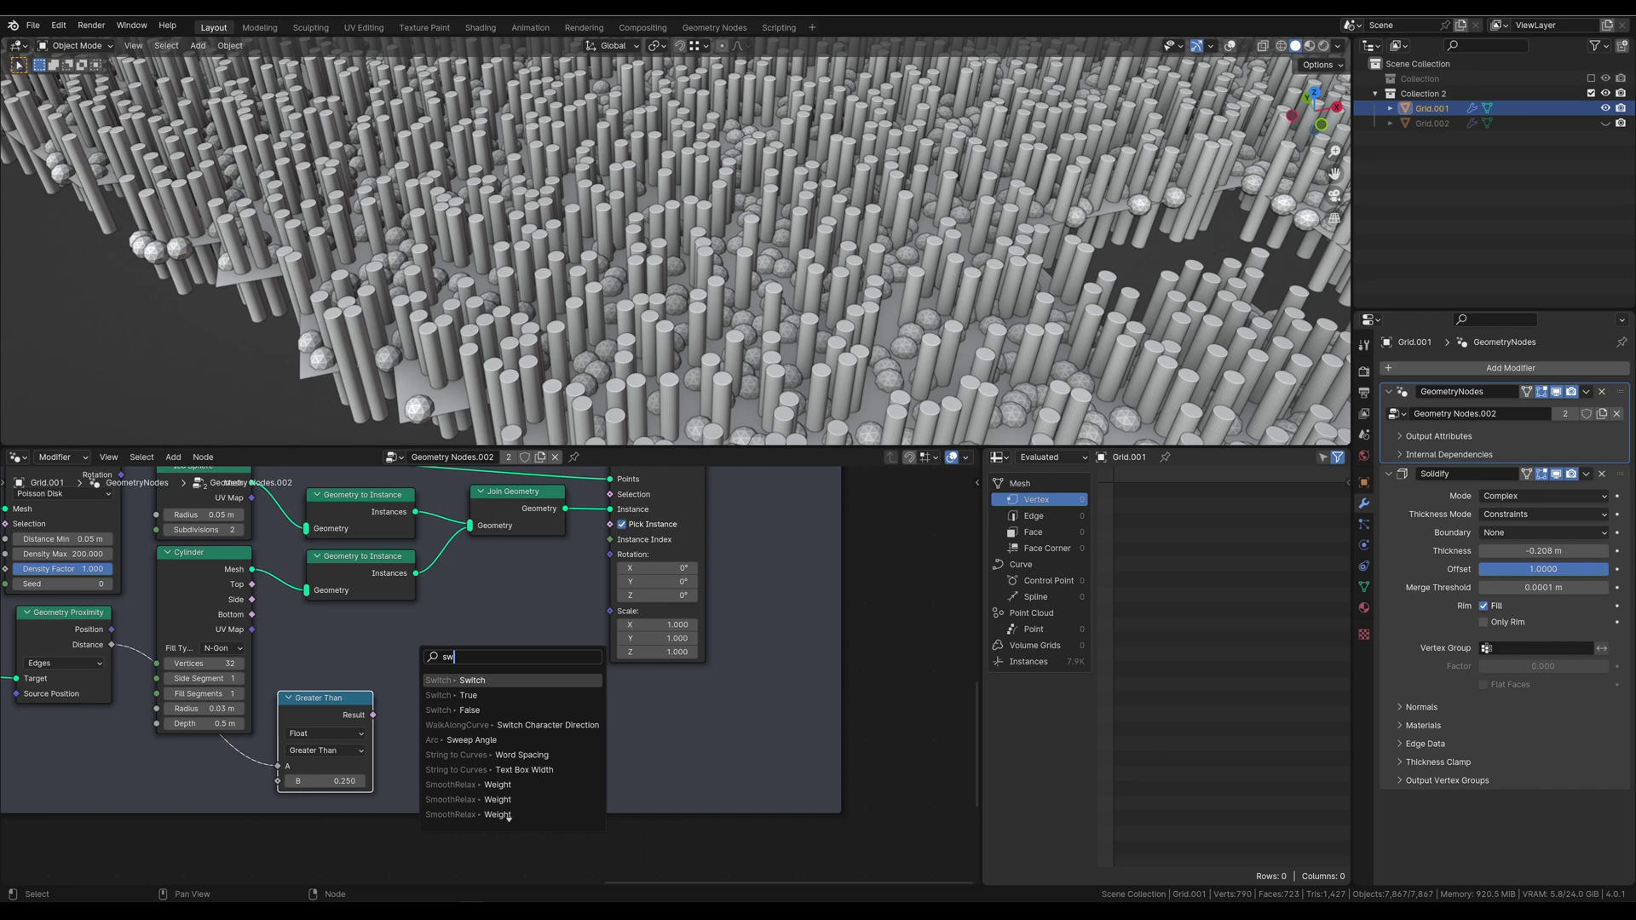
{"action": "key", "text": "Return"}
{"action": "left_click", "coordinate": [460, 688]}
{"action": "left_click", "coordinate": [474, 690]}
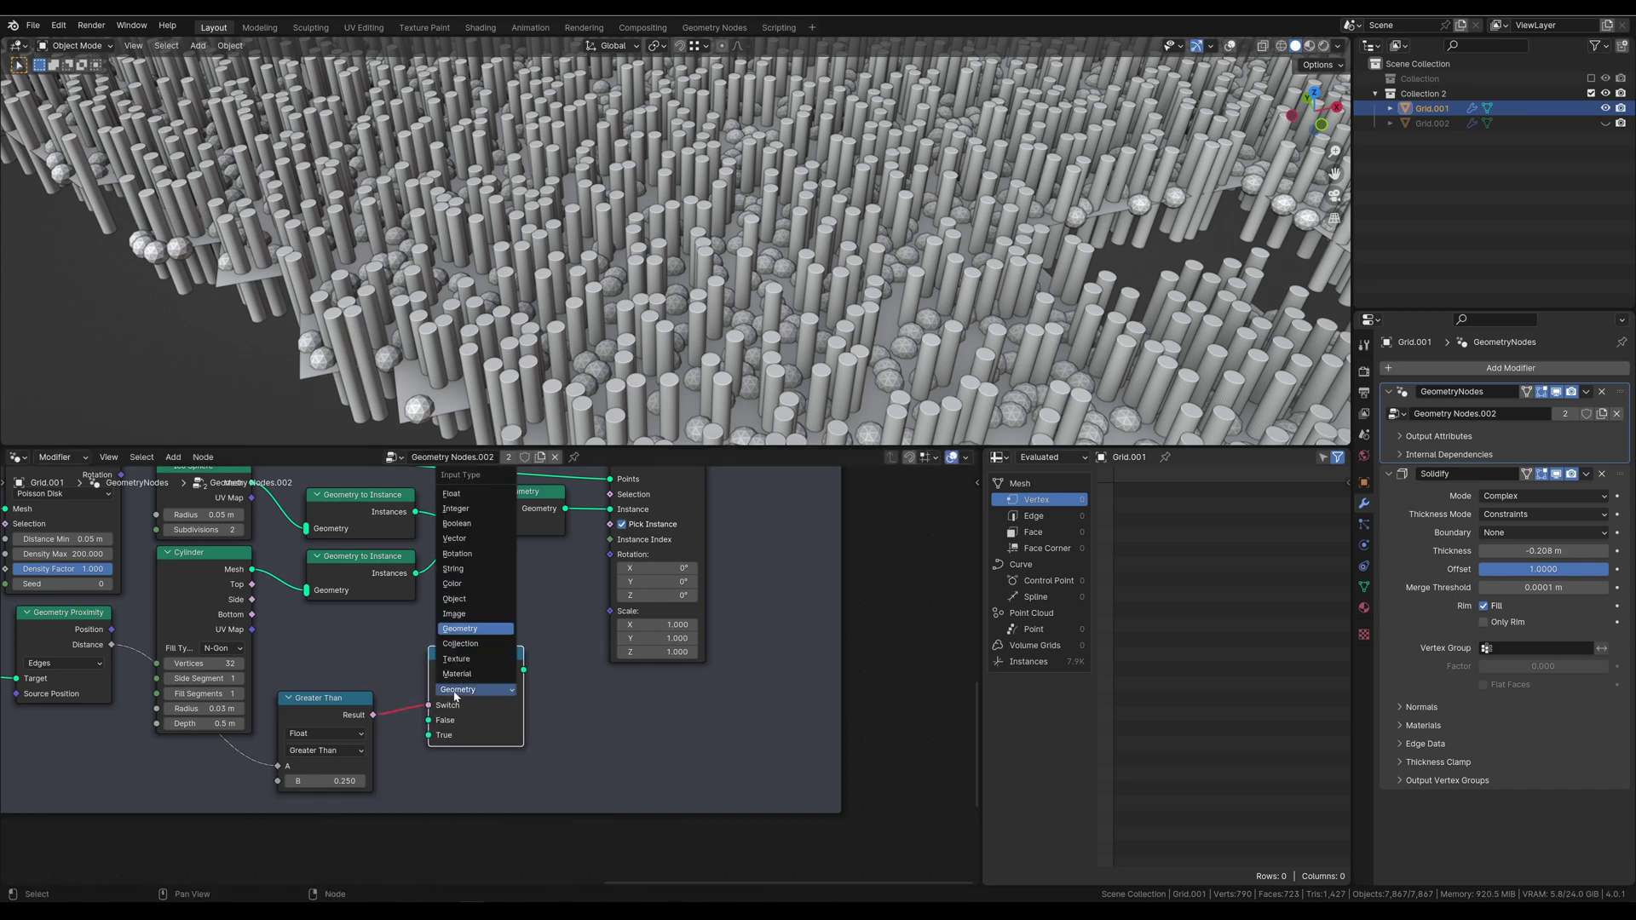
{"action": "left_click", "coordinate": [476, 515]}
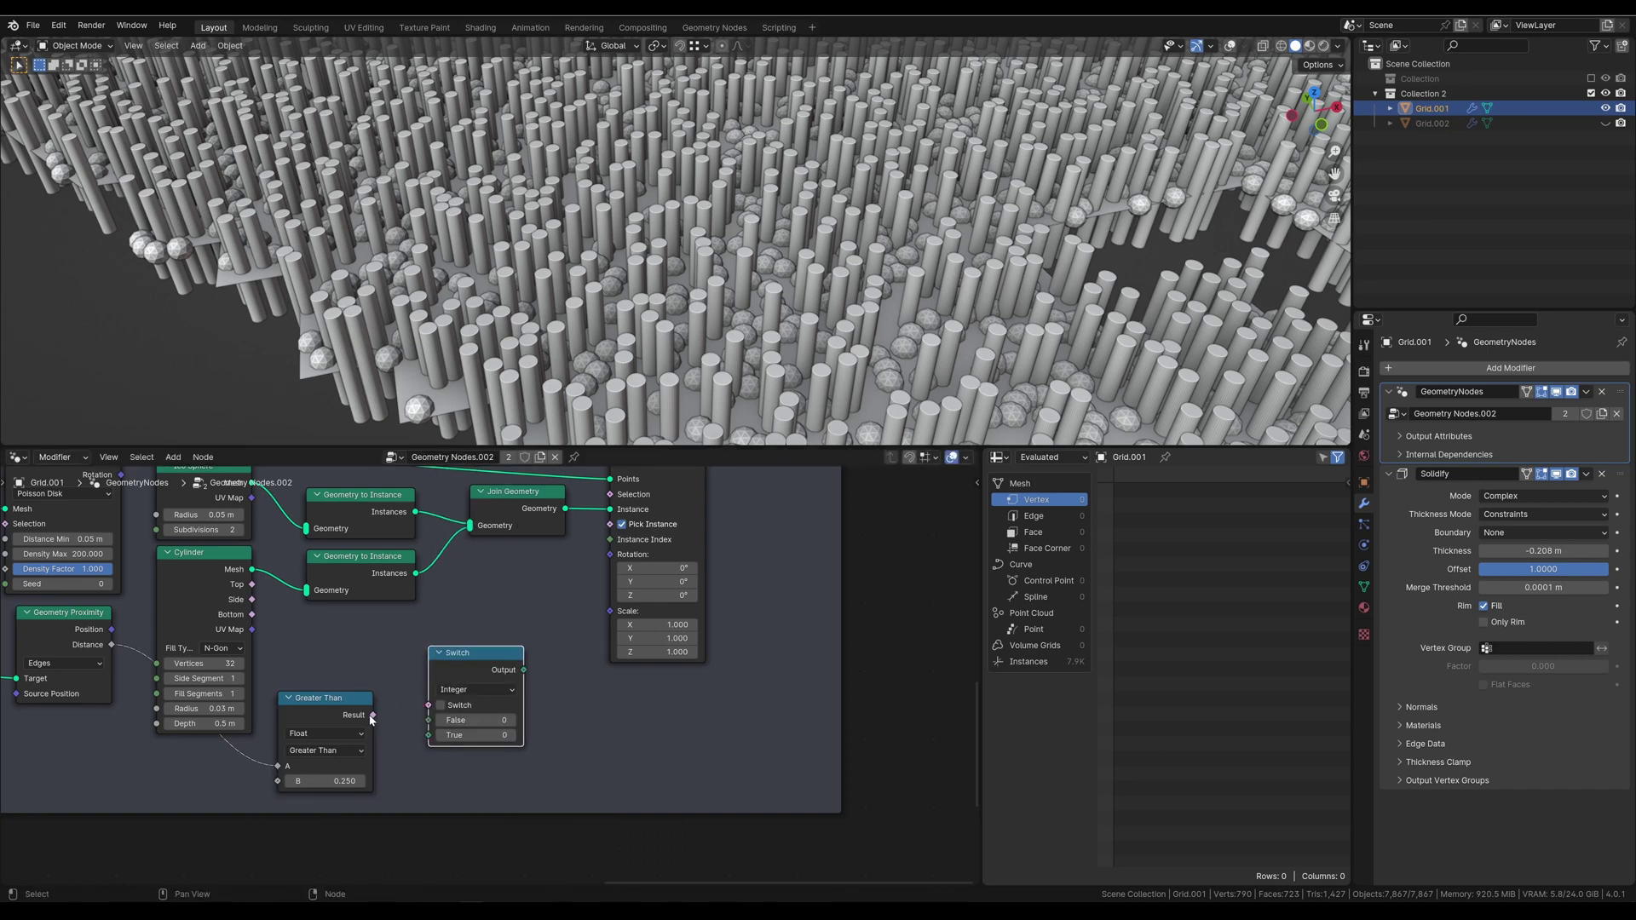
{"action": "left_click_drag", "start_coordinate": [372, 715], "coordinate": [429, 705]}
Step: Drive Instance Index with the switch and lower the Greater Than threshold to 0.35
{"action": "scroll", "coordinate": [457, 647], "scroll_direction": "up", "scroll_amount": 1}
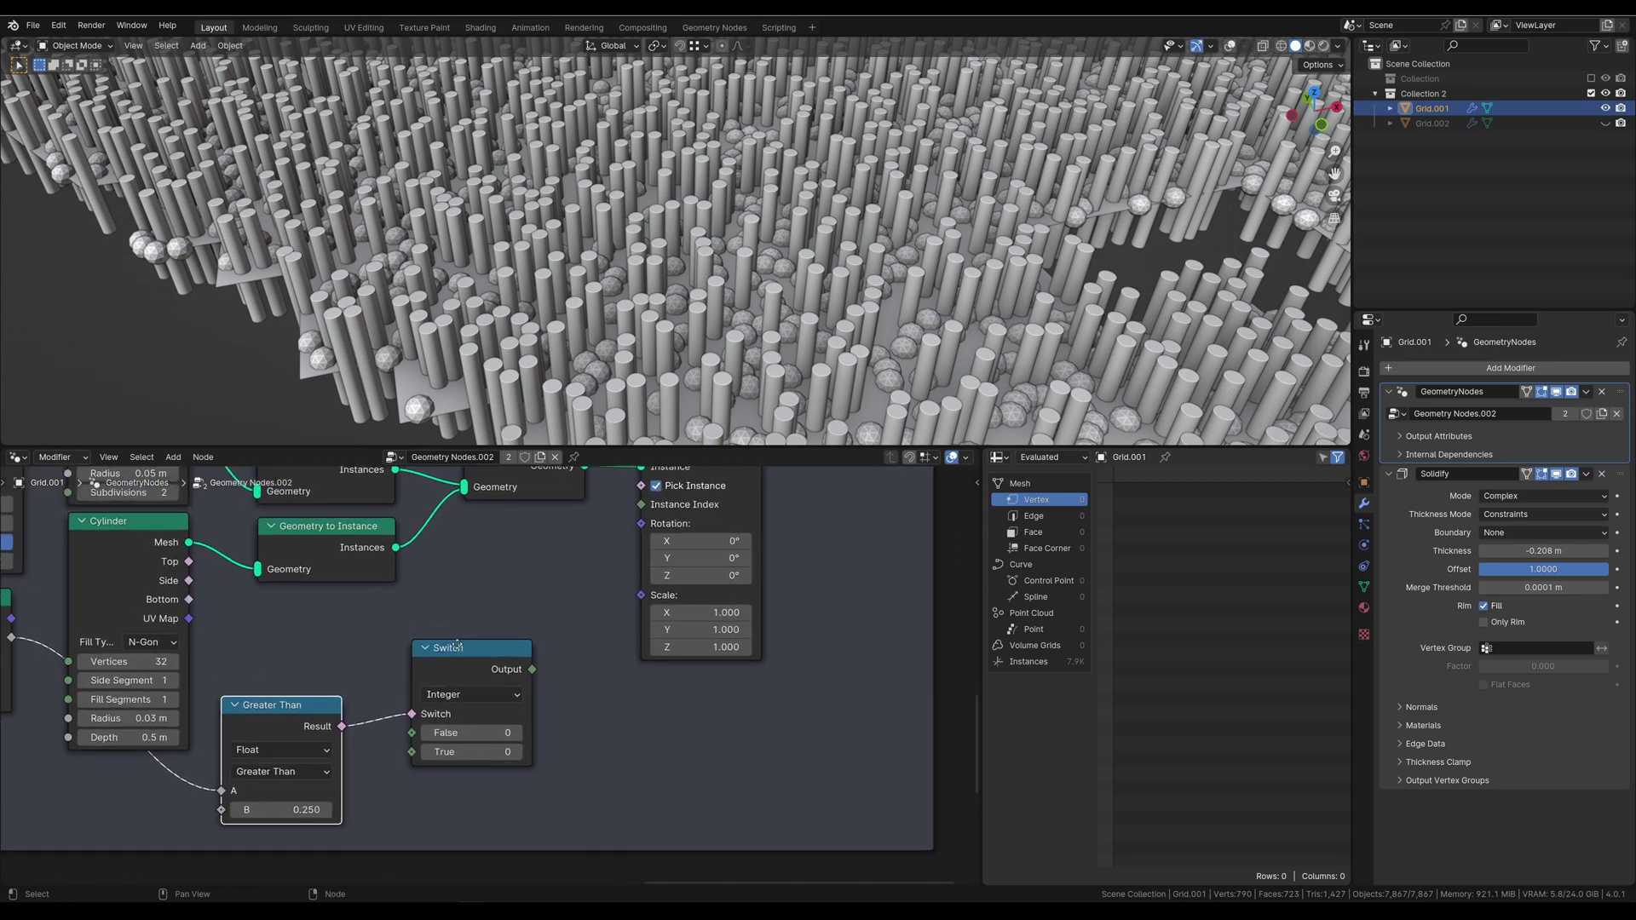
{"action": "middle_click_drag", "start_coordinate": [457, 645], "coordinate": [459, 724]}
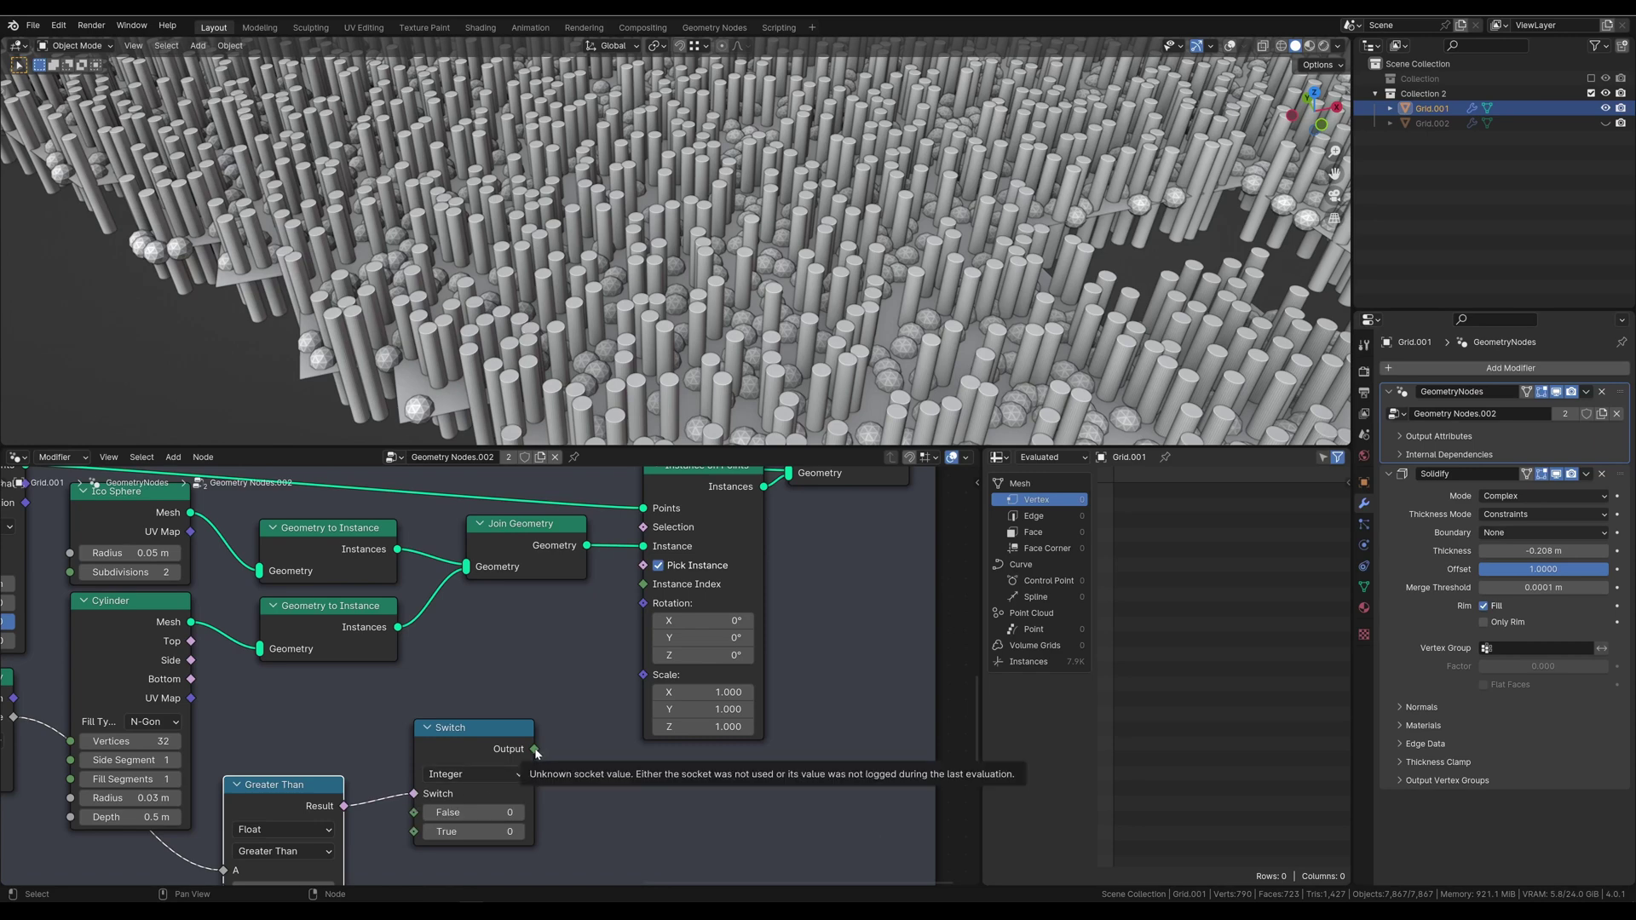
{"action": "left_click_drag", "start_coordinate": [535, 749], "coordinate": [644, 584]}
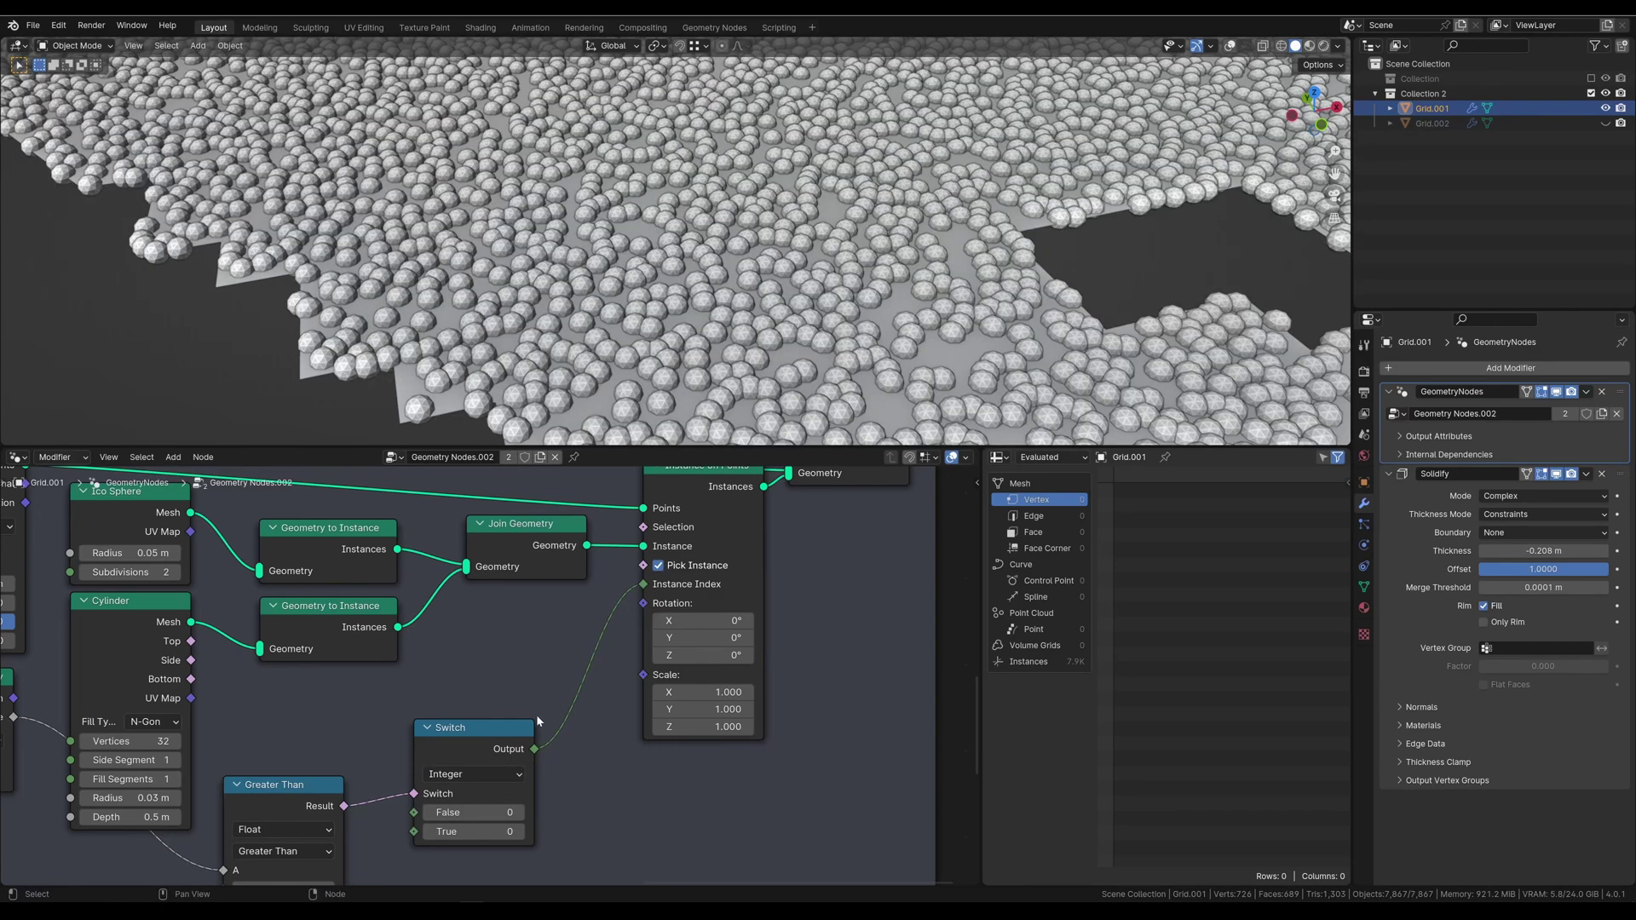
{"action": "left_click", "coordinate": [520, 831]}
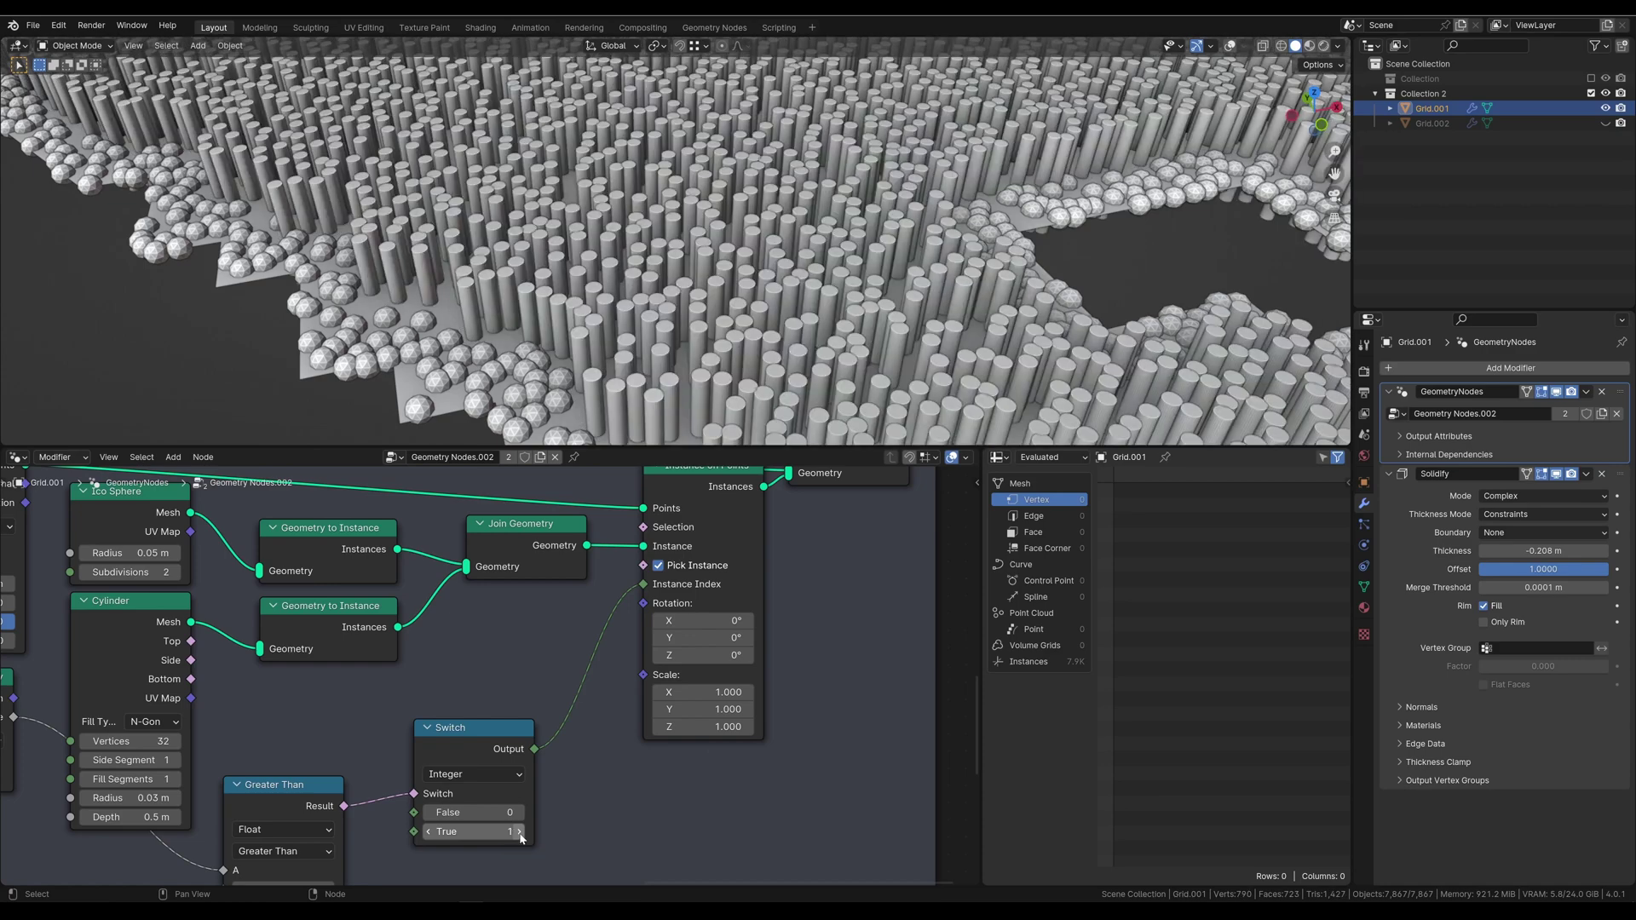
{"action": "mouse_move", "coordinate": [614, 273]}
{"action": "middle_mouse_down"}
{"action": "mouse_move", "coordinate": [666, 290]}
{"action": "mouse_move", "coordinate": [638, 337]}
{"action": "middle_mouse_up"}
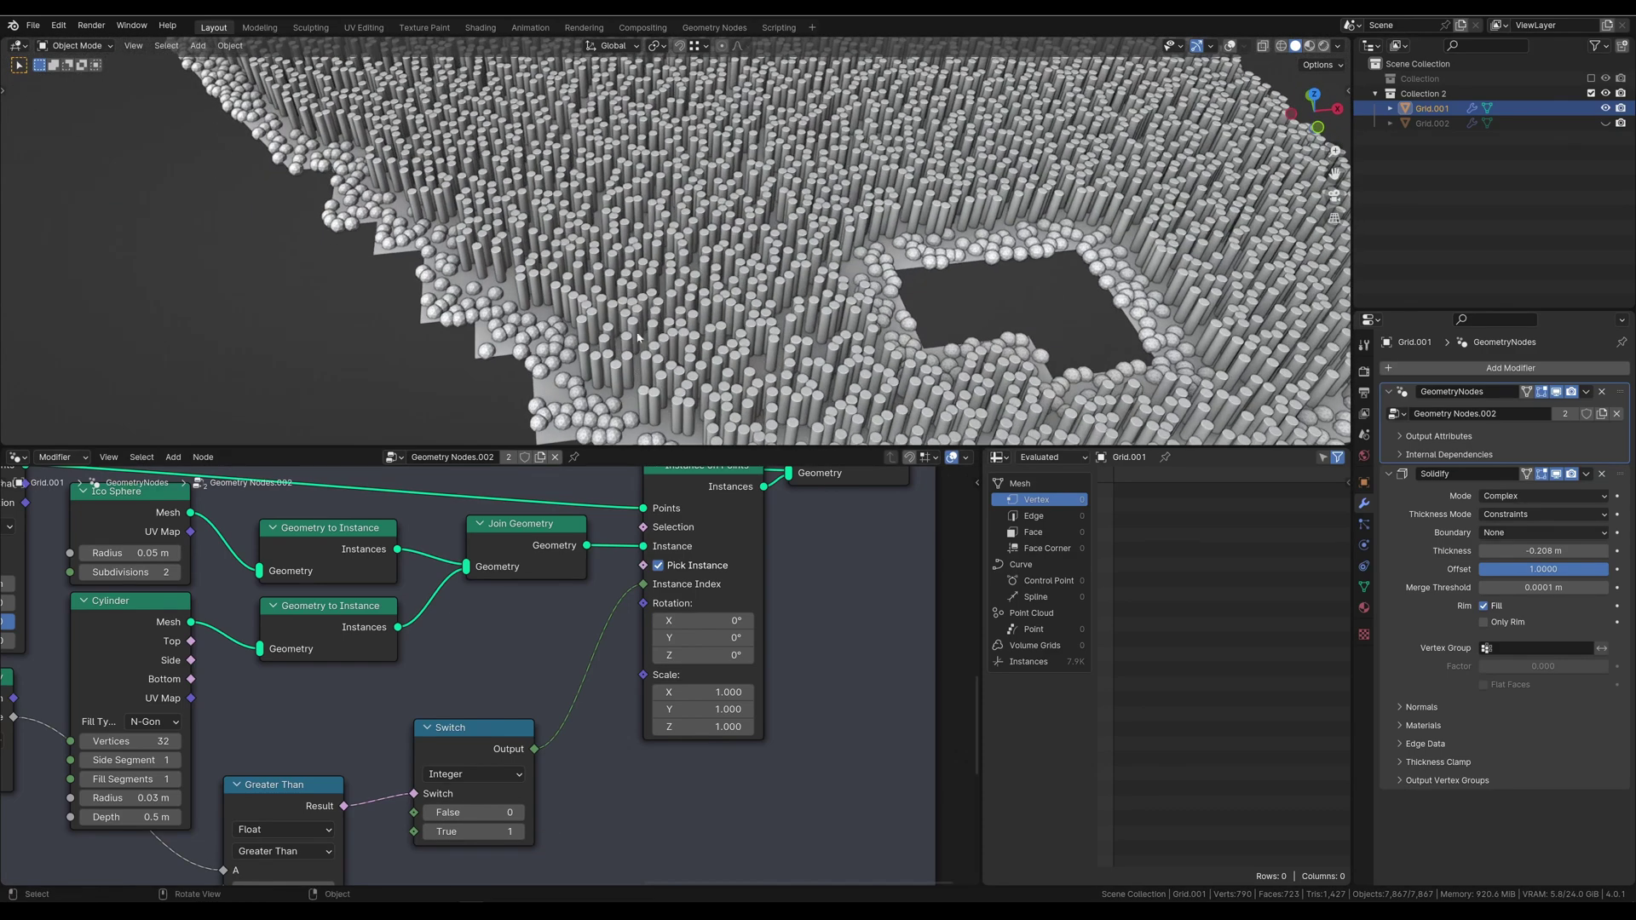
{"action": "middle_click_drag", "start_coordinate": [348, 761], "coordinate": [363, 662]}
{"action": "mouse_move", "coordinate": [303, 790]}
{"action": "left_mouse_down"}
{"action": "mouse_move", "coordinate": [328, 790]}
{"action": "mouse_move", "coordinate": [298, 790]}
{"action": "left_mouse_up"}
{"action": "middle_click_drag", "start_coordinate": [199, 517], "coordinate": [207, 665]}
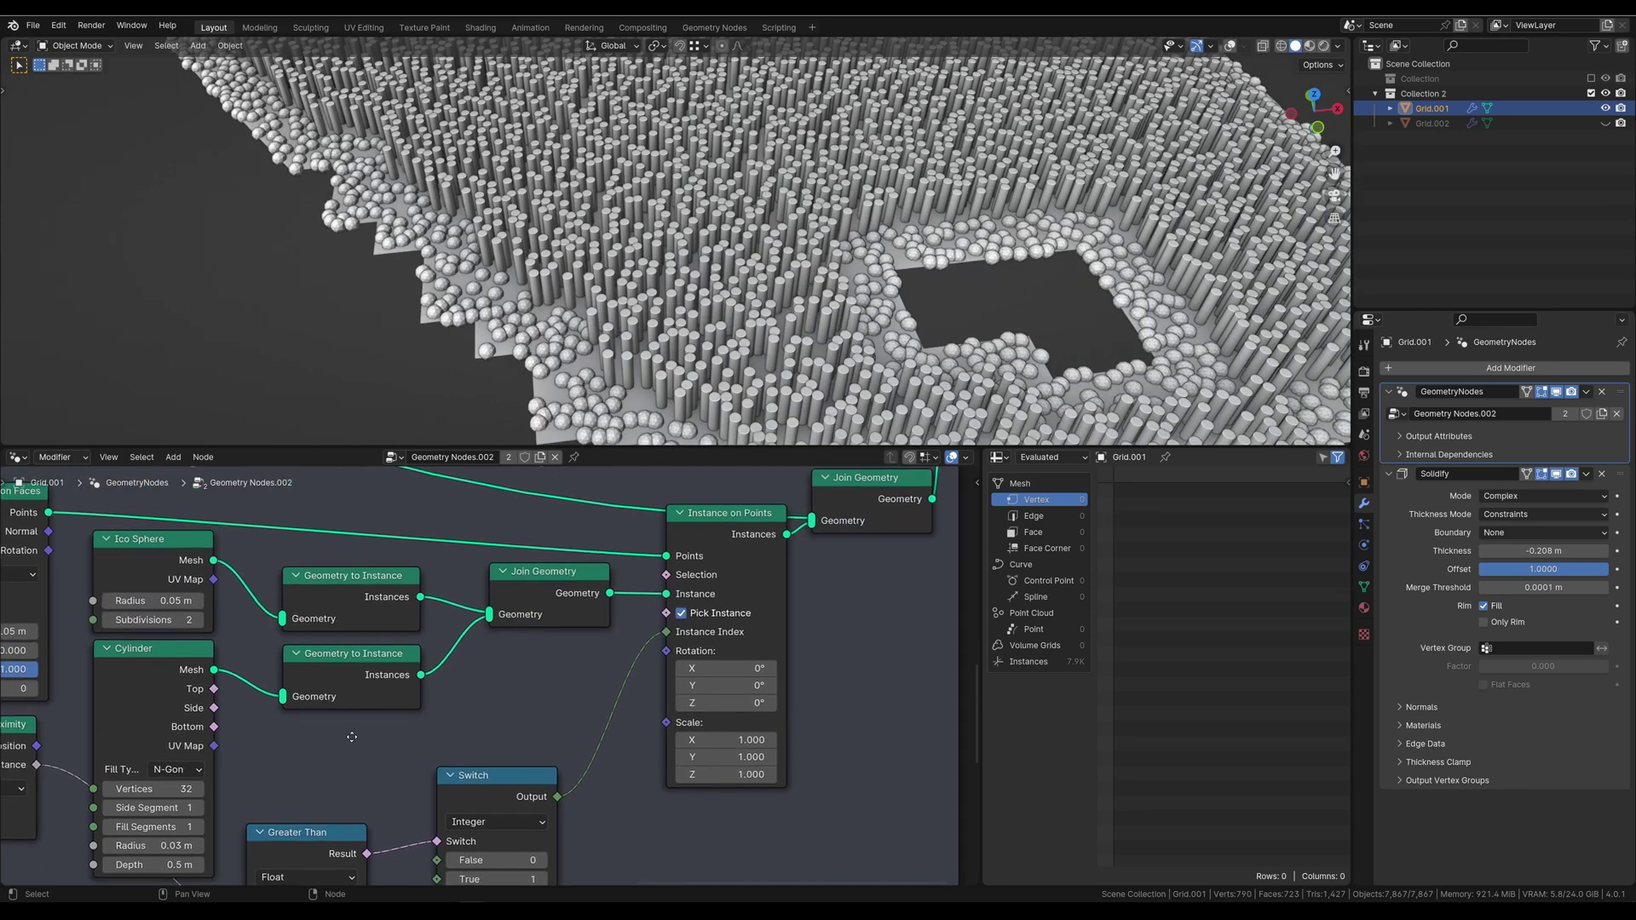
Step: Add a Cone through a duplicated Geometry to Instance node into Join Geometry
{"action": "scroll", "coordinate": [231, 733], "scroll_direction": "down", "scroll_amount": 2}
{"action": "key", "text": "shift+a"}
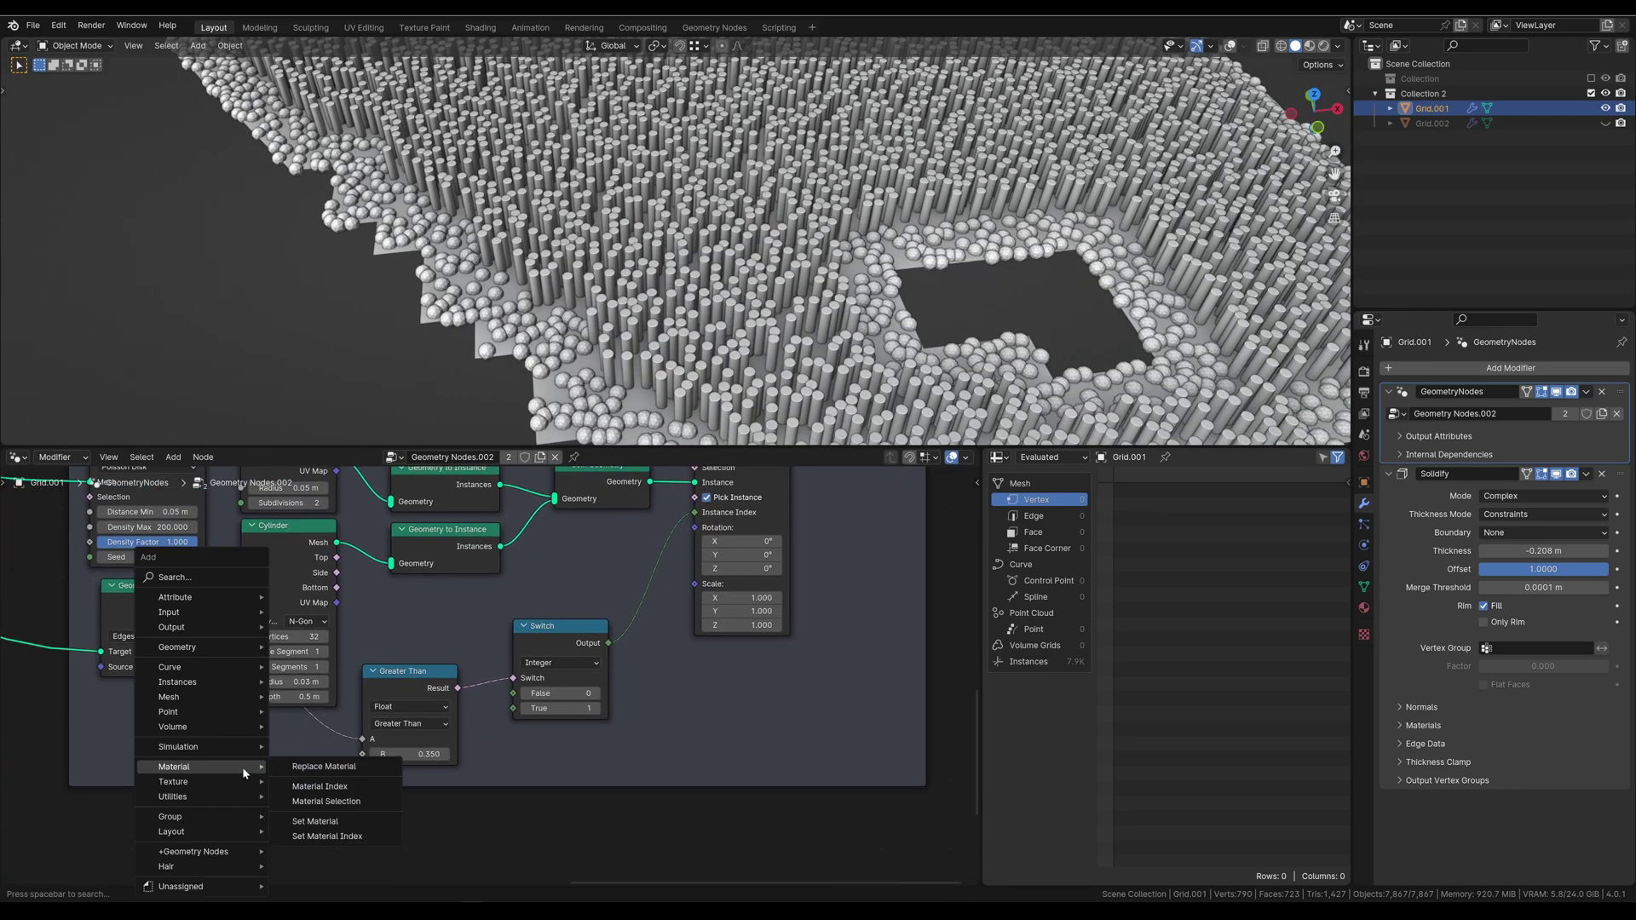
{"action": "type", "text": "cone"}
{"action": "key", "text": "Return"}
{"action": "left_click", "coordinate": [388, 648]}
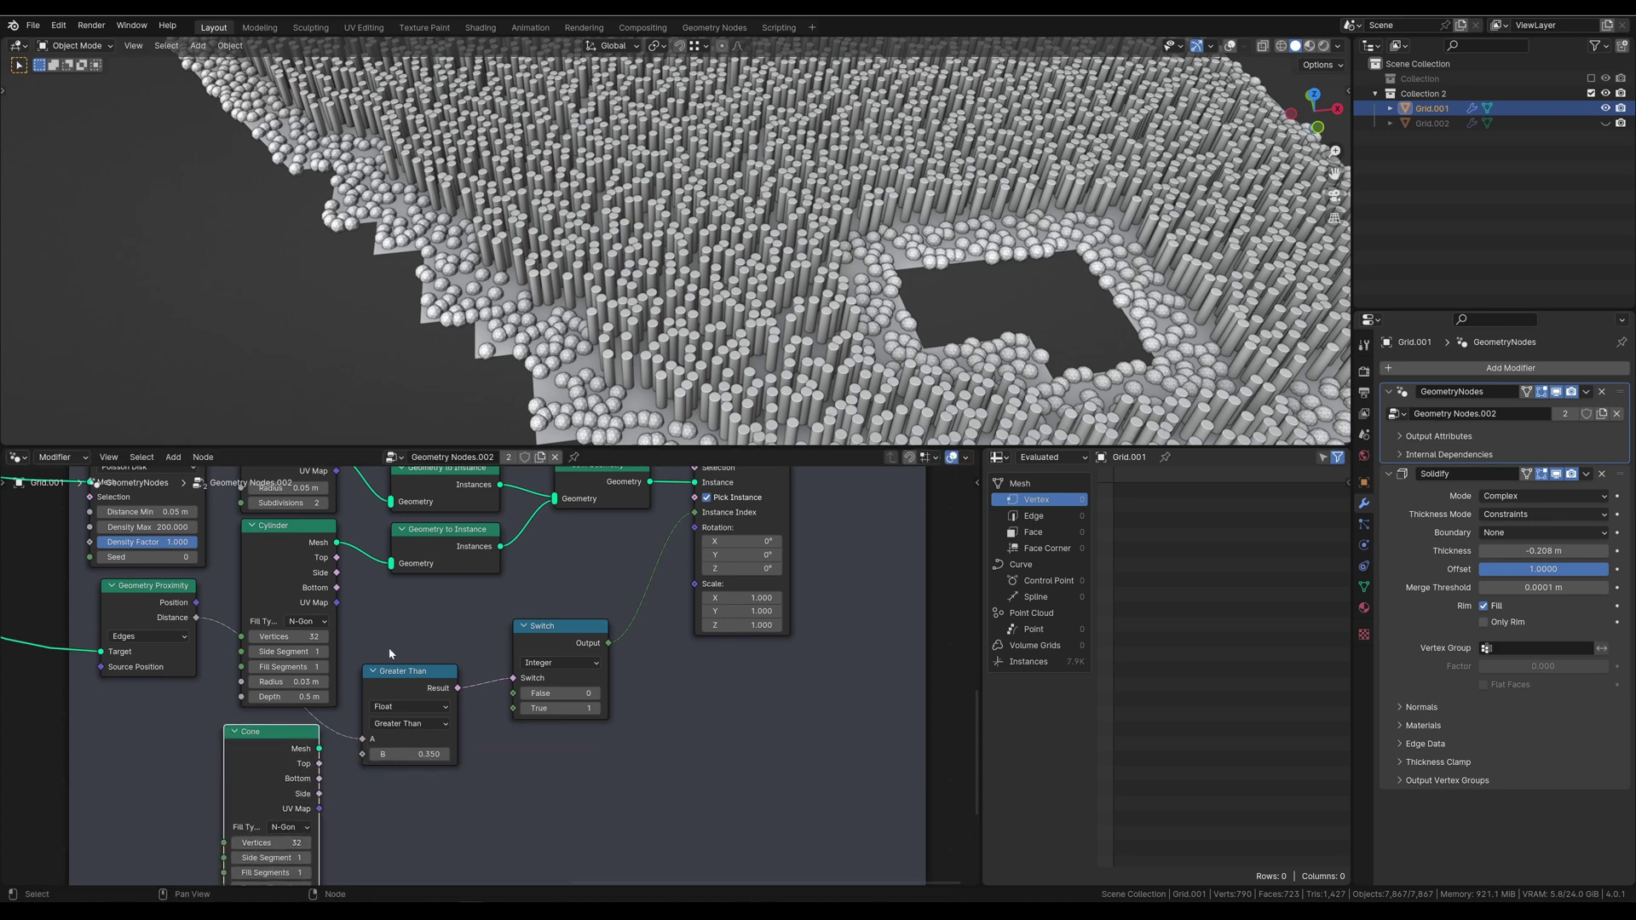
{"action": "middle_click_drag", "start_coordinate": [370, 657], "coordinate": [355, 702]}
{"action": "key", "text": "shift+d"}
{"action": "left_click", "coordinate": [405, 647]}
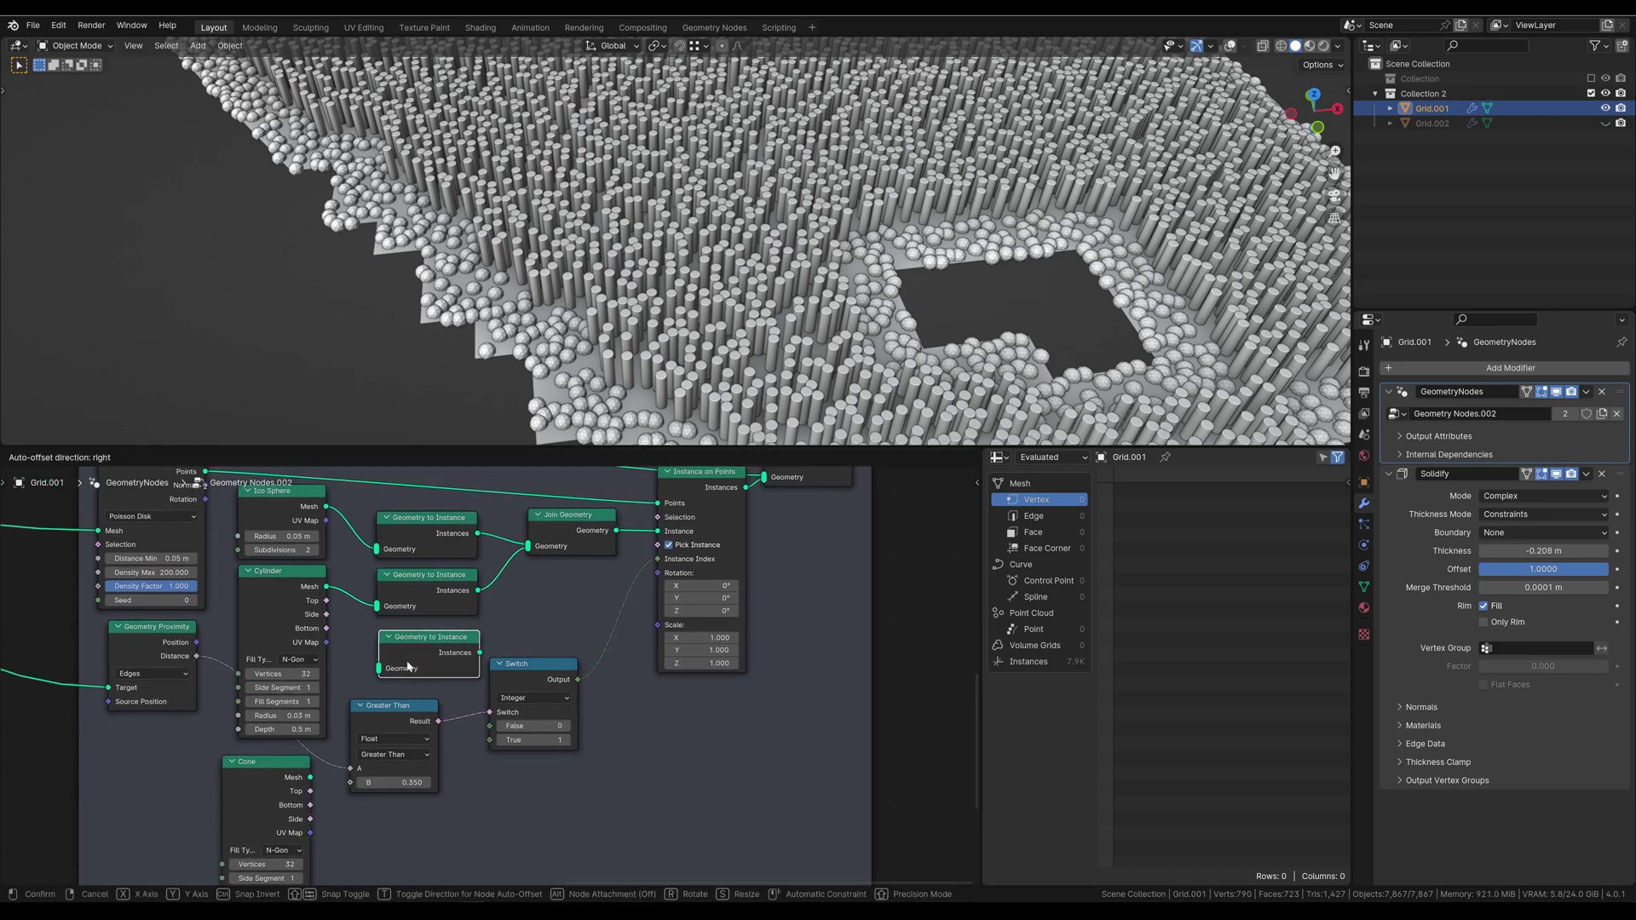
{"action": "left_click_drag", "start_coordinate": [309, 777], "coordinate": [379, 668]}
{"action": "left_click_drag", "start_coordinate": [480, 653], "coordinate": [528, 546]}
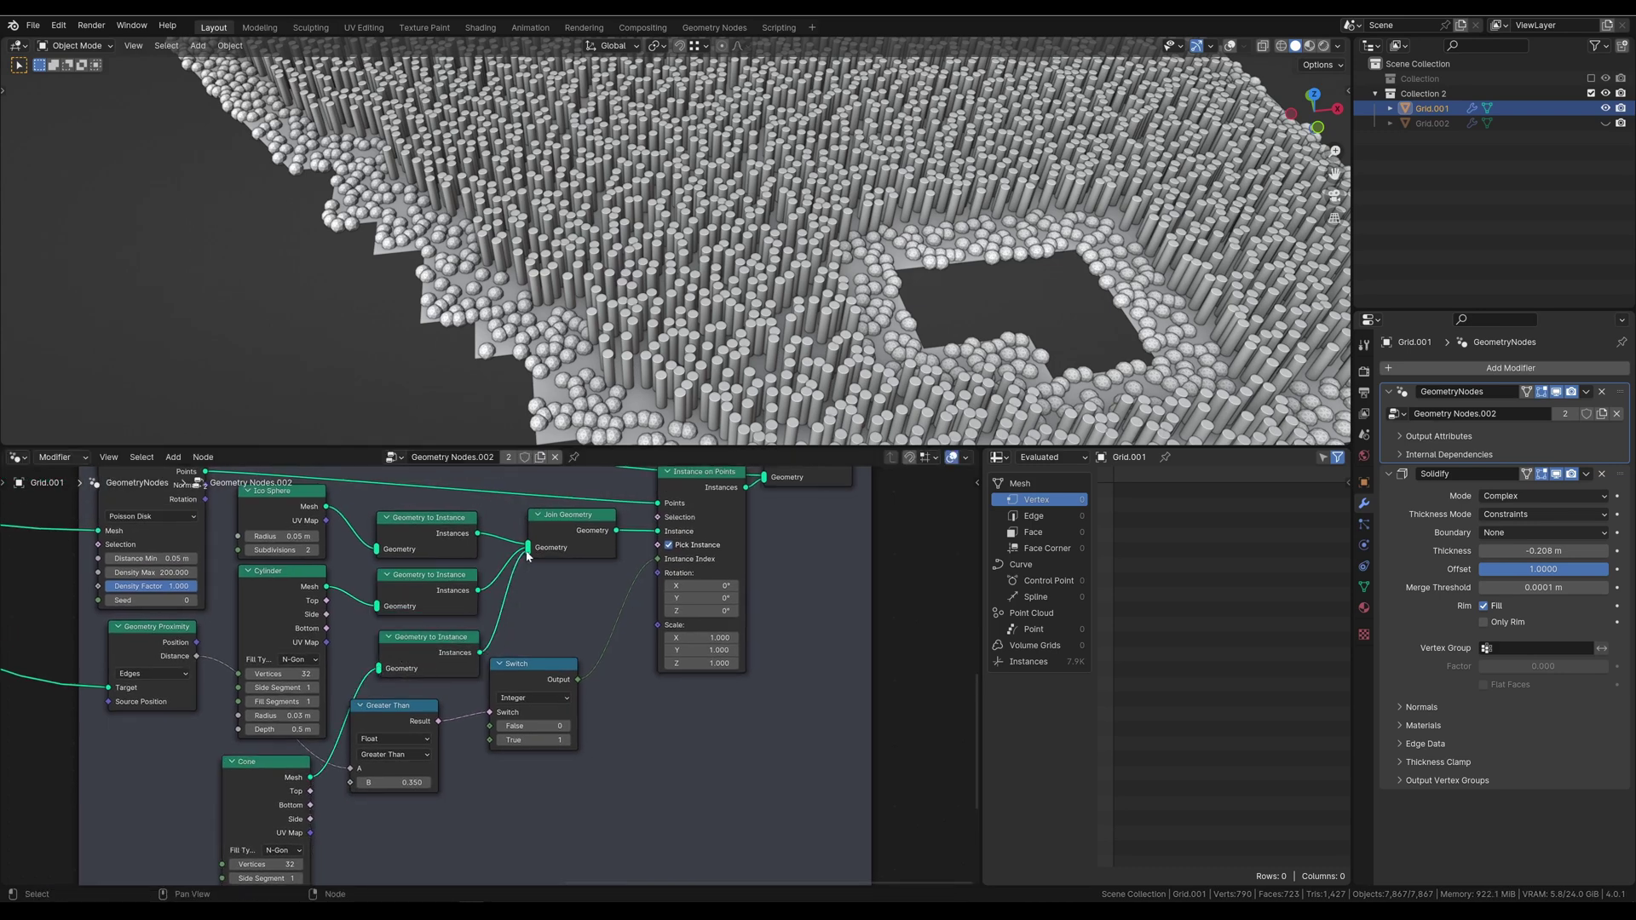
{"action": "scroll", "coordinate": [483, 675], "scroll_direction": "up", "scroll_amount": 2}
{"action": "middle_click_drag", "start_coordinate": [549, 596], "coordinate": [541, 658]}
{"action": "left_click_drag", "start_coordinate": [531, 563], "coordinate": [524, 565]}
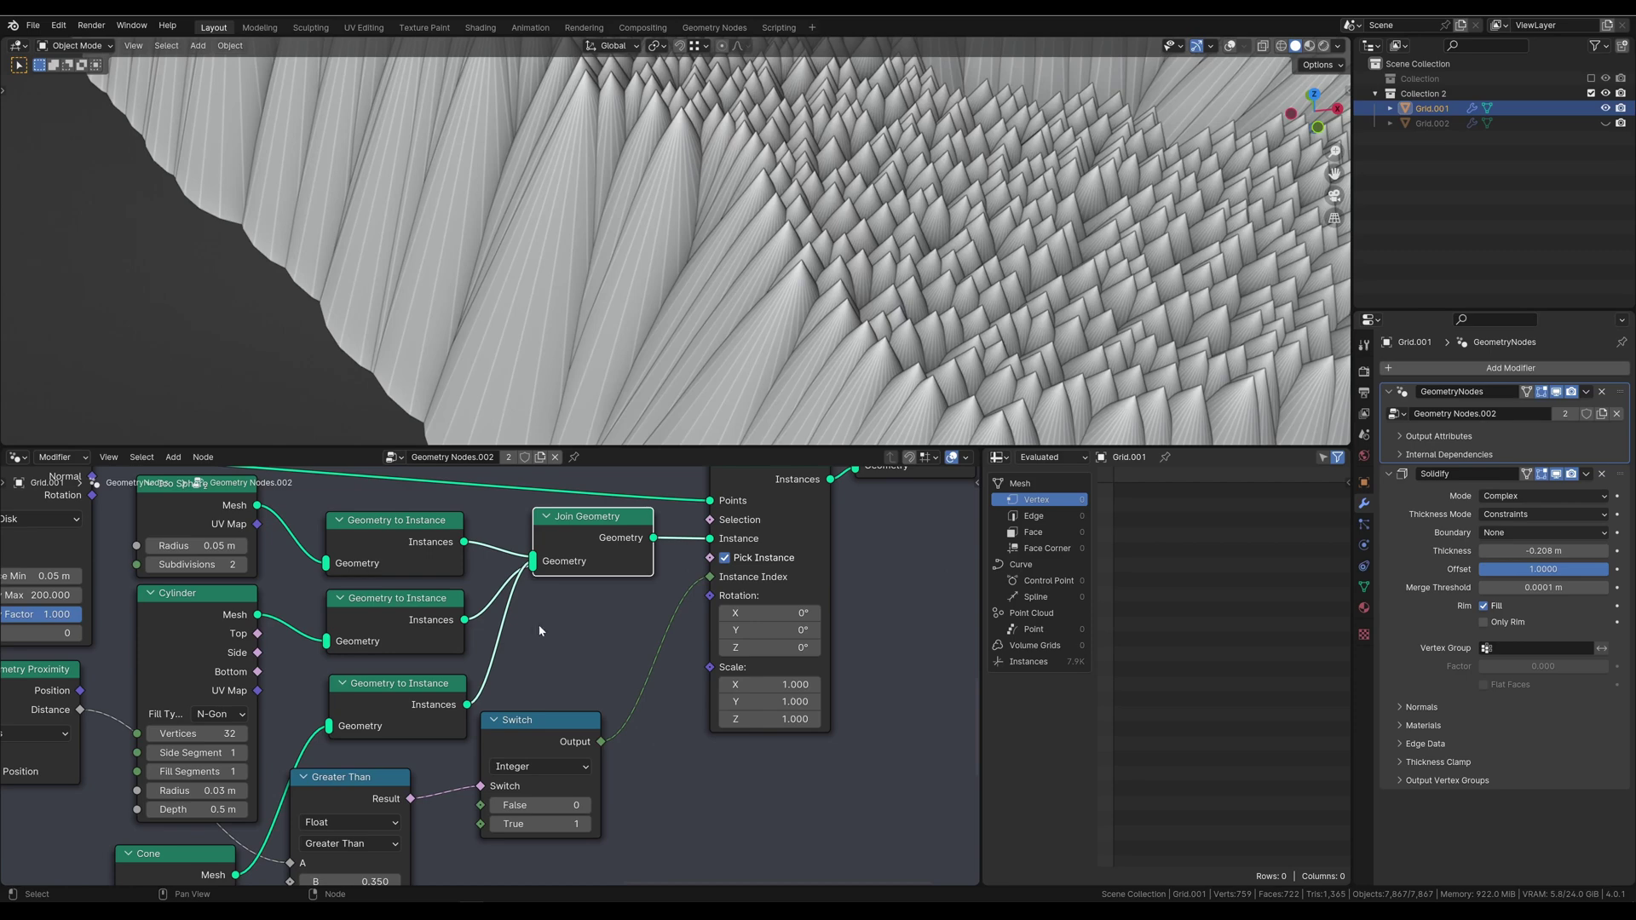
Step: Shrink the cone's bottom radius and set the switch to False 1, True 2
{"action": "scroll", "coordinate": [375, 791], "scroll_direction": "down", "scroll_amount": 4, "text": "shift"}
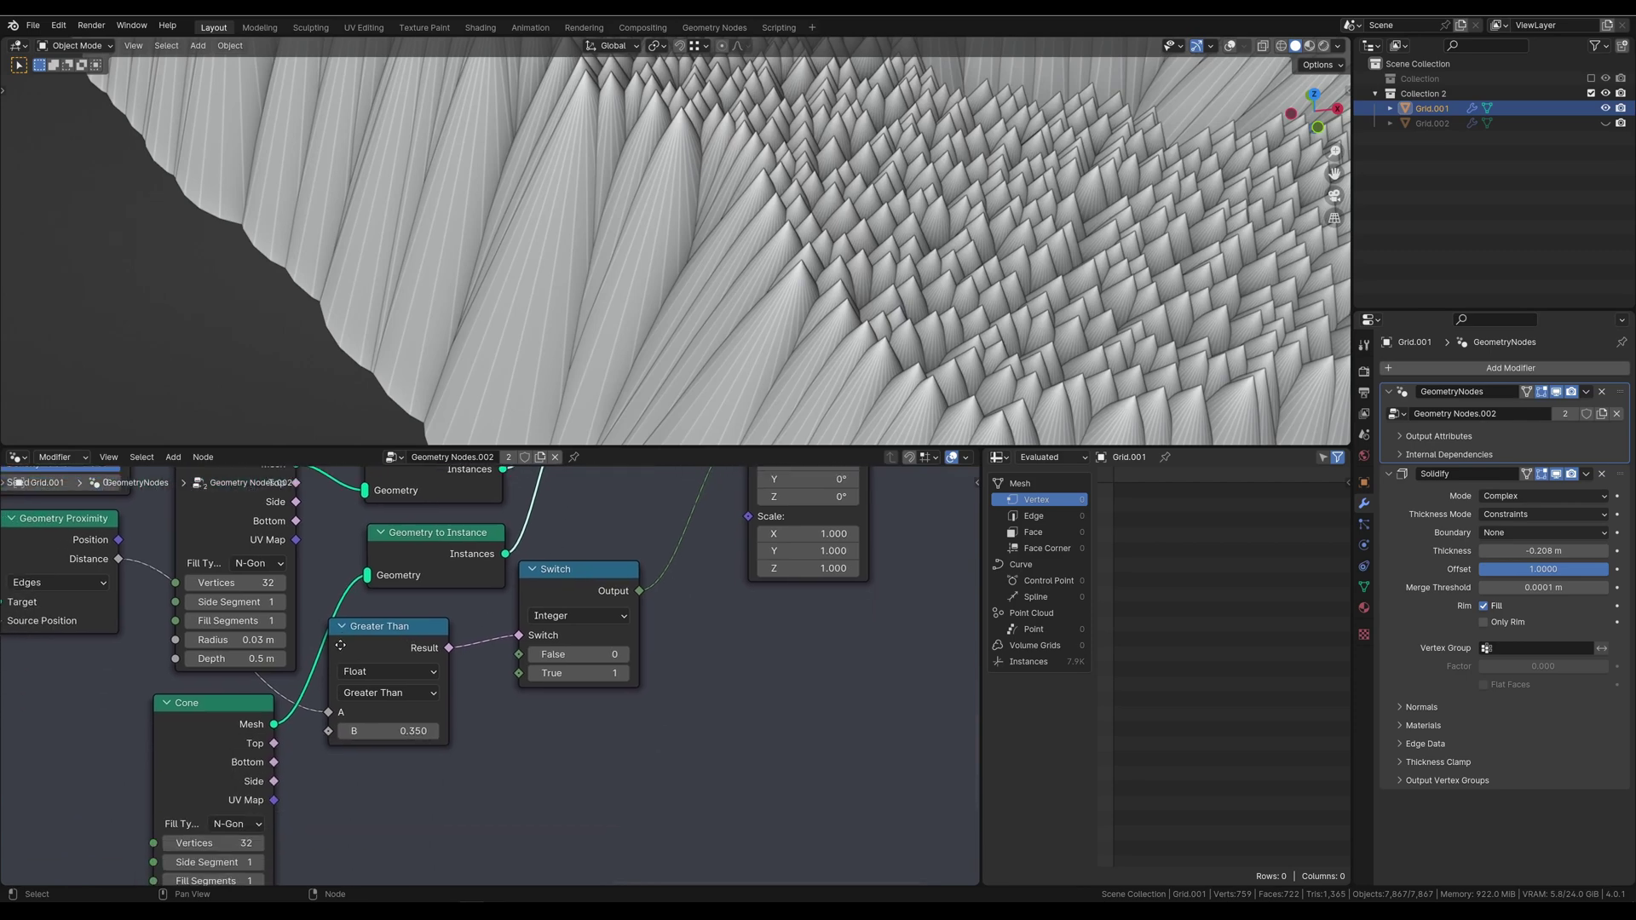
{"action": "scroll", "coordinate": [252, 808], "scroll_direction": "down", "scroll_amount": 4, "text": "shift"}
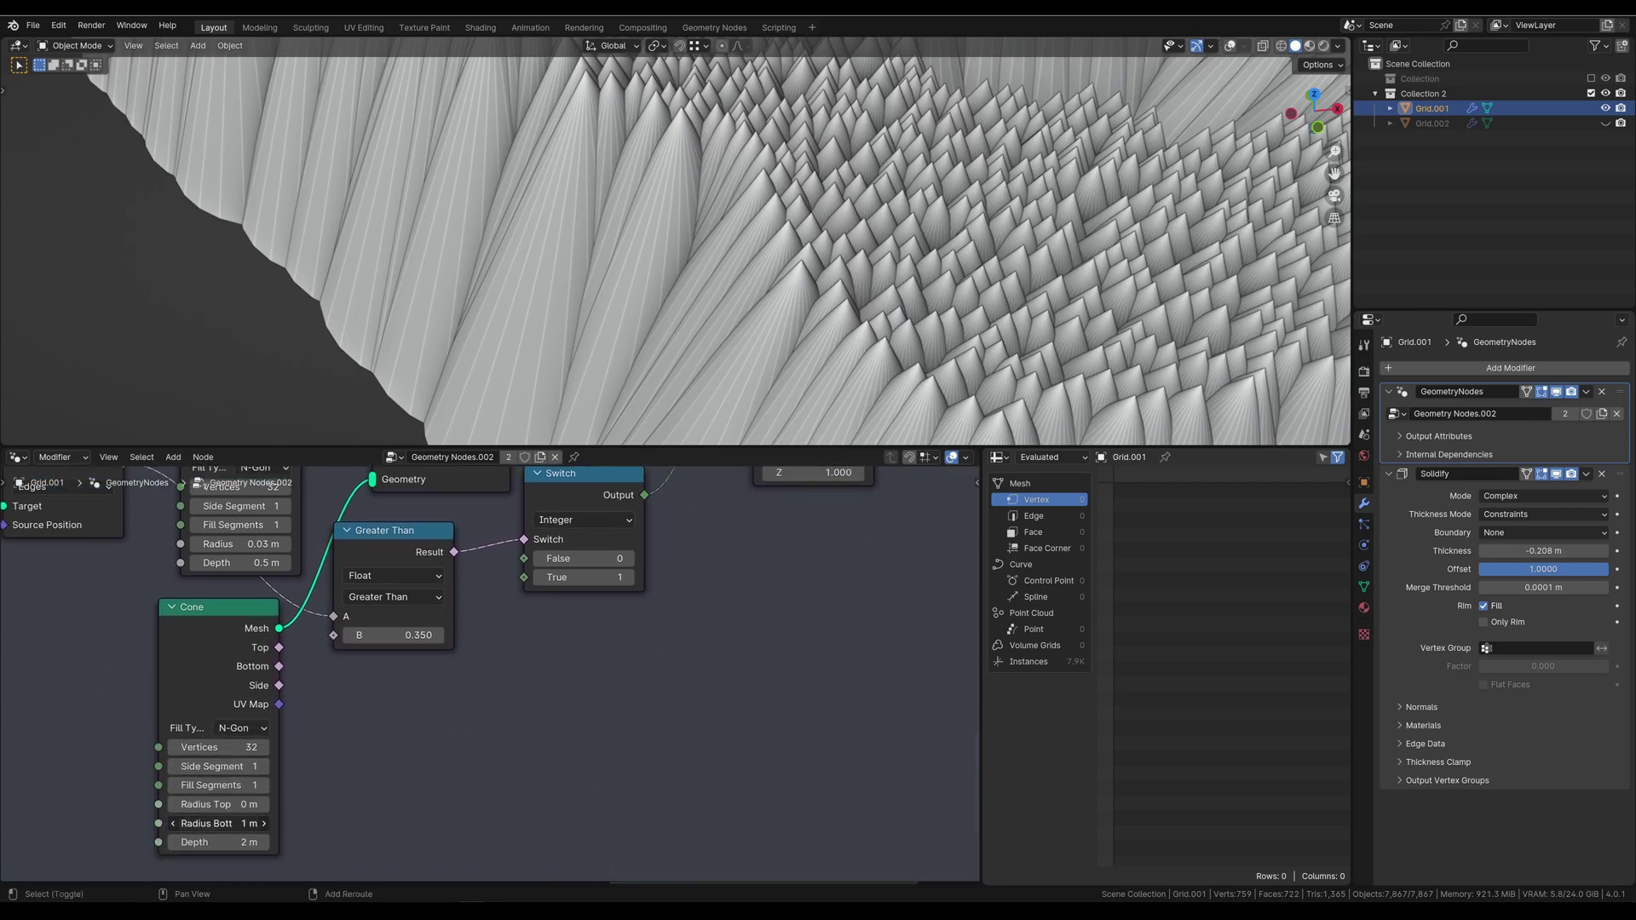
{"action": "mouse_move", "coordinate": [249, 823]}
{"action": "left_mouse_down"}
{"action": "mouse_move", "coordinate": [213, 824]}
{"action": "mouse_move", "coordinate": [213, 842]}
{"action": "mouse_move", "coordinate": [230, 824]}
{"action": "mouse_move", "coordinate": [205, 823]}
{"action": "left_mouse_up"}
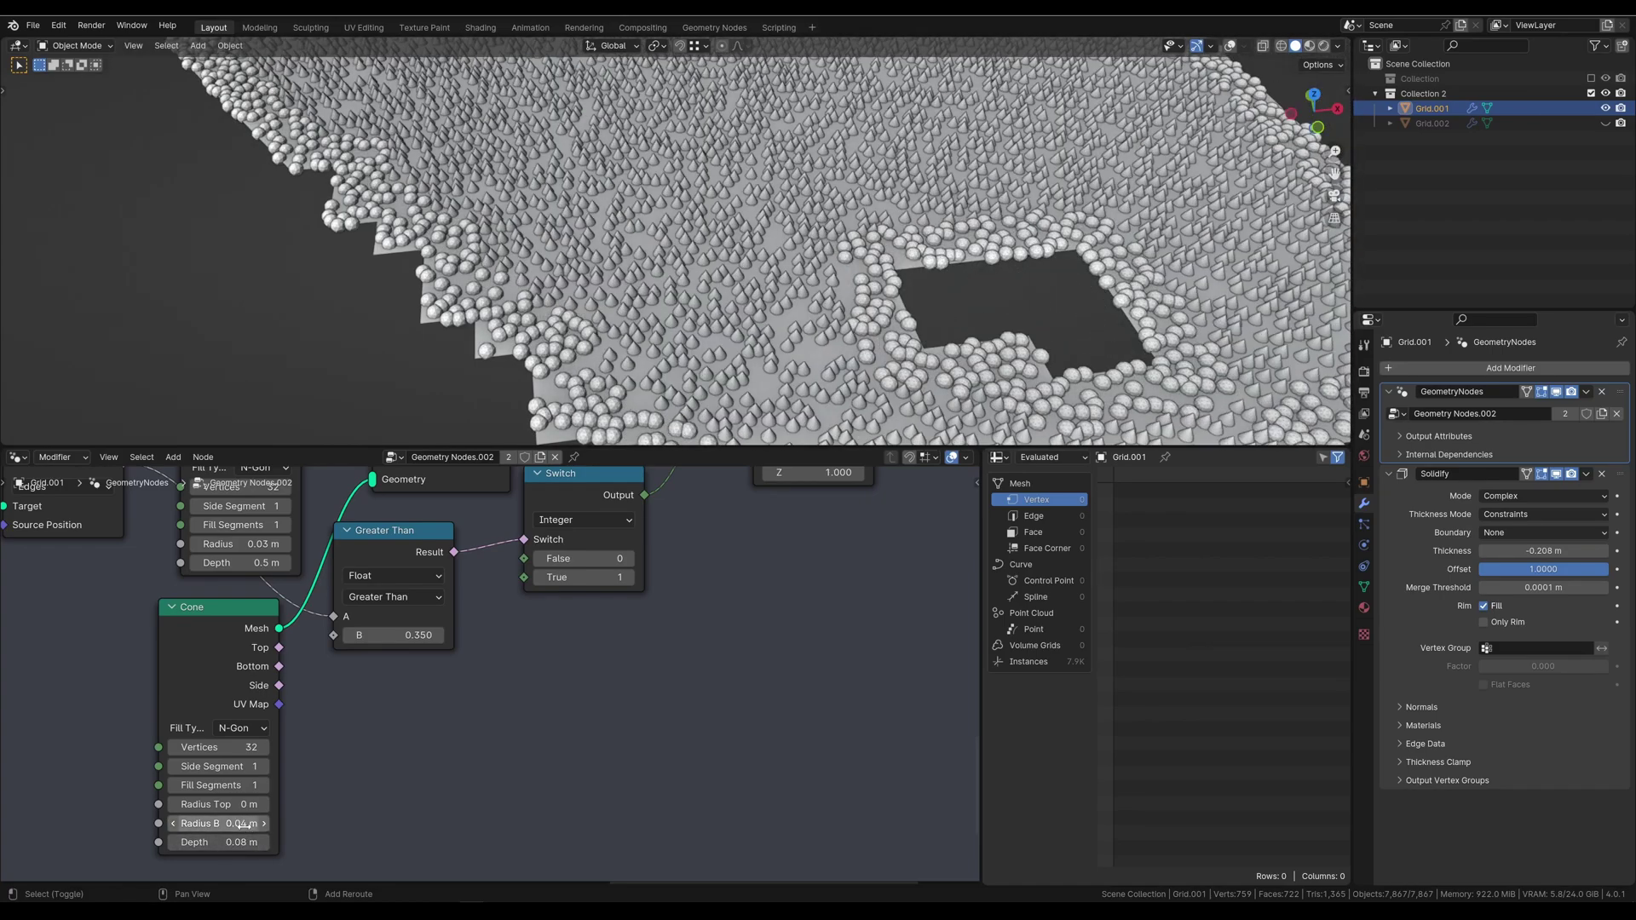
{"action": "scroll", "coordinate": [544, 608], "scroll_direction": "up", "scroll_amount": 3}
{"action": "scroll", "coordinate": [543, 609], "scroll_direction": "up", "scroll_amount": 4}
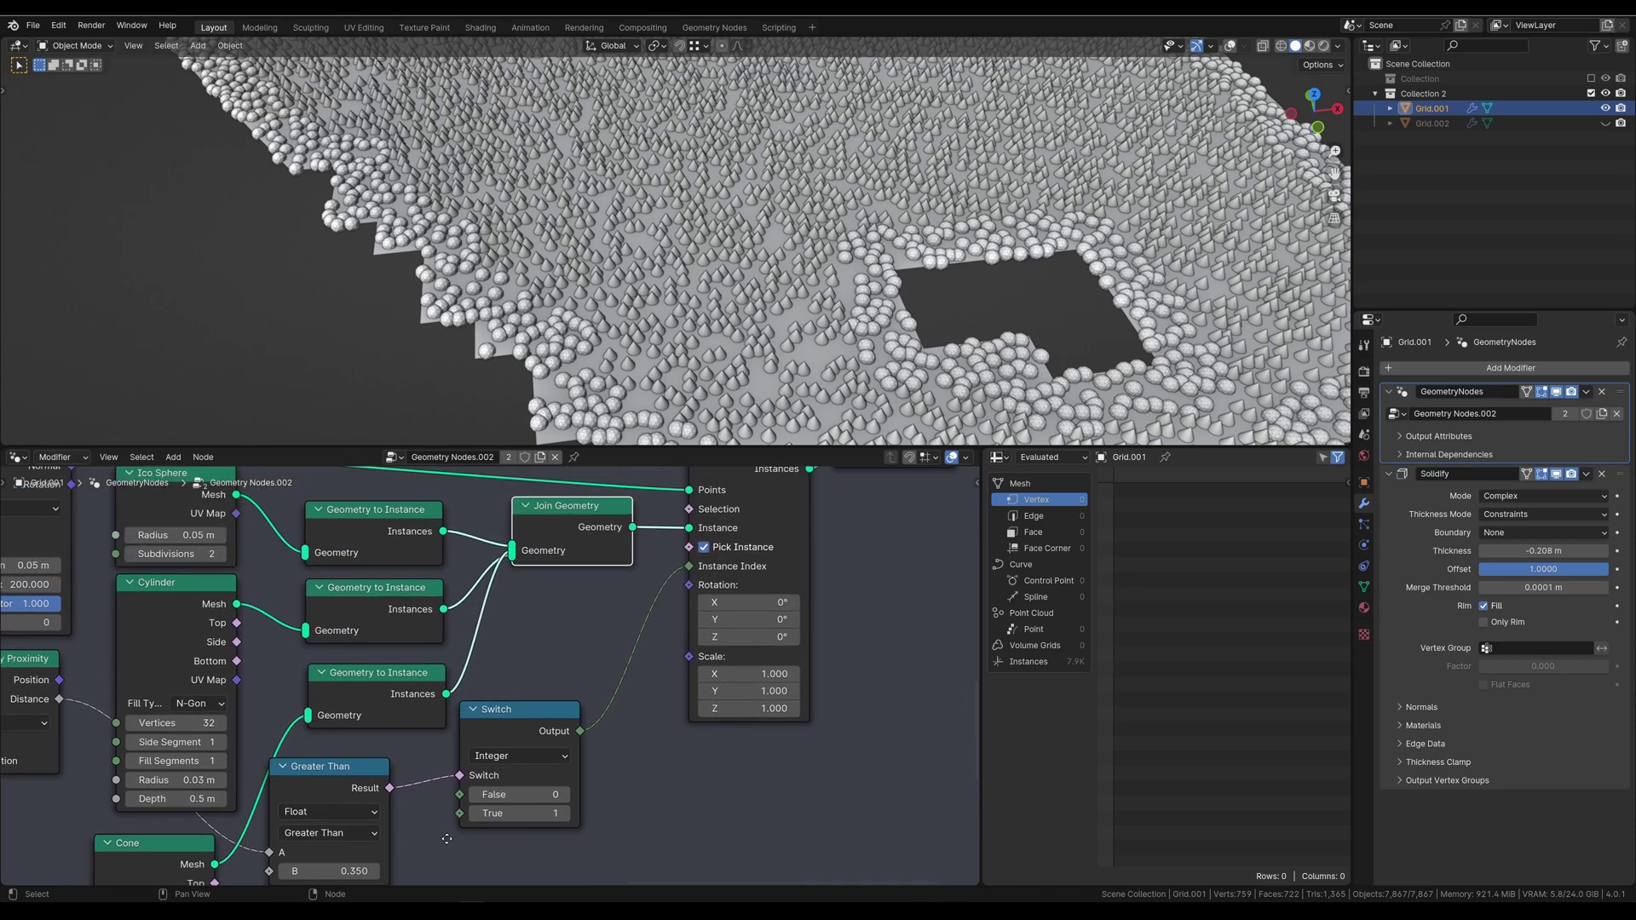
{"action": "scroll", "coordinate": [544, 611], "scroll_direction": "up", "scroll_amount": 2}
{"action": "left_click_drag", "start_coordinate": [528, 563], "coordinate": [531, 563]}
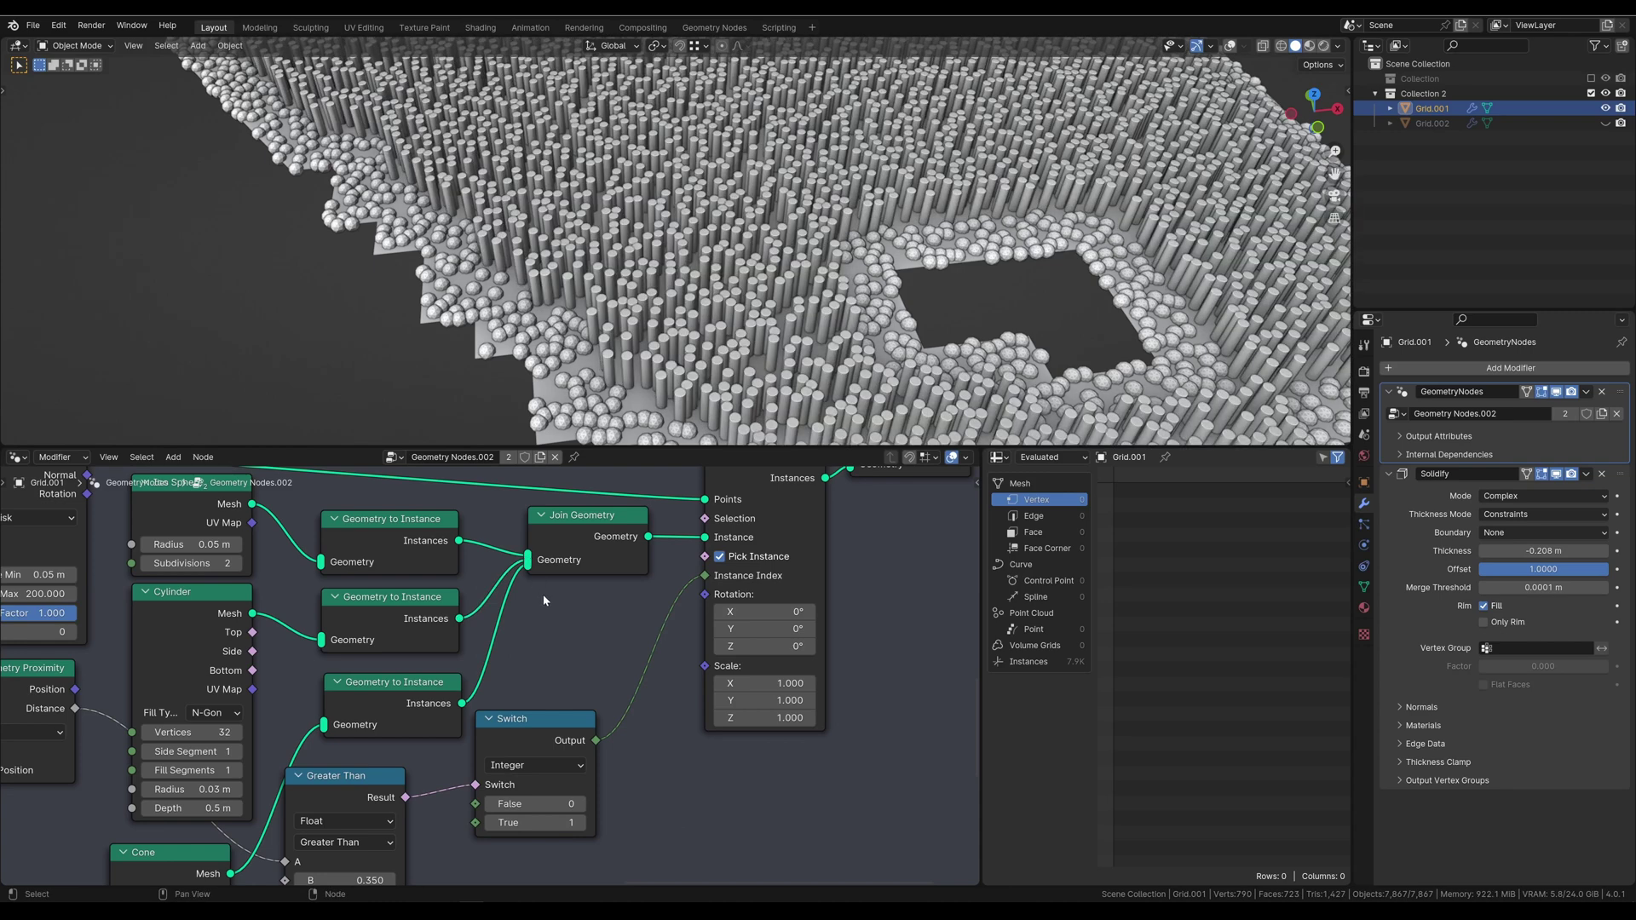
{"action": "left_click", "coordinate": [564, 822]}
{"action": "type", "text": "2"}
{"action": "key", "text": "Return"}
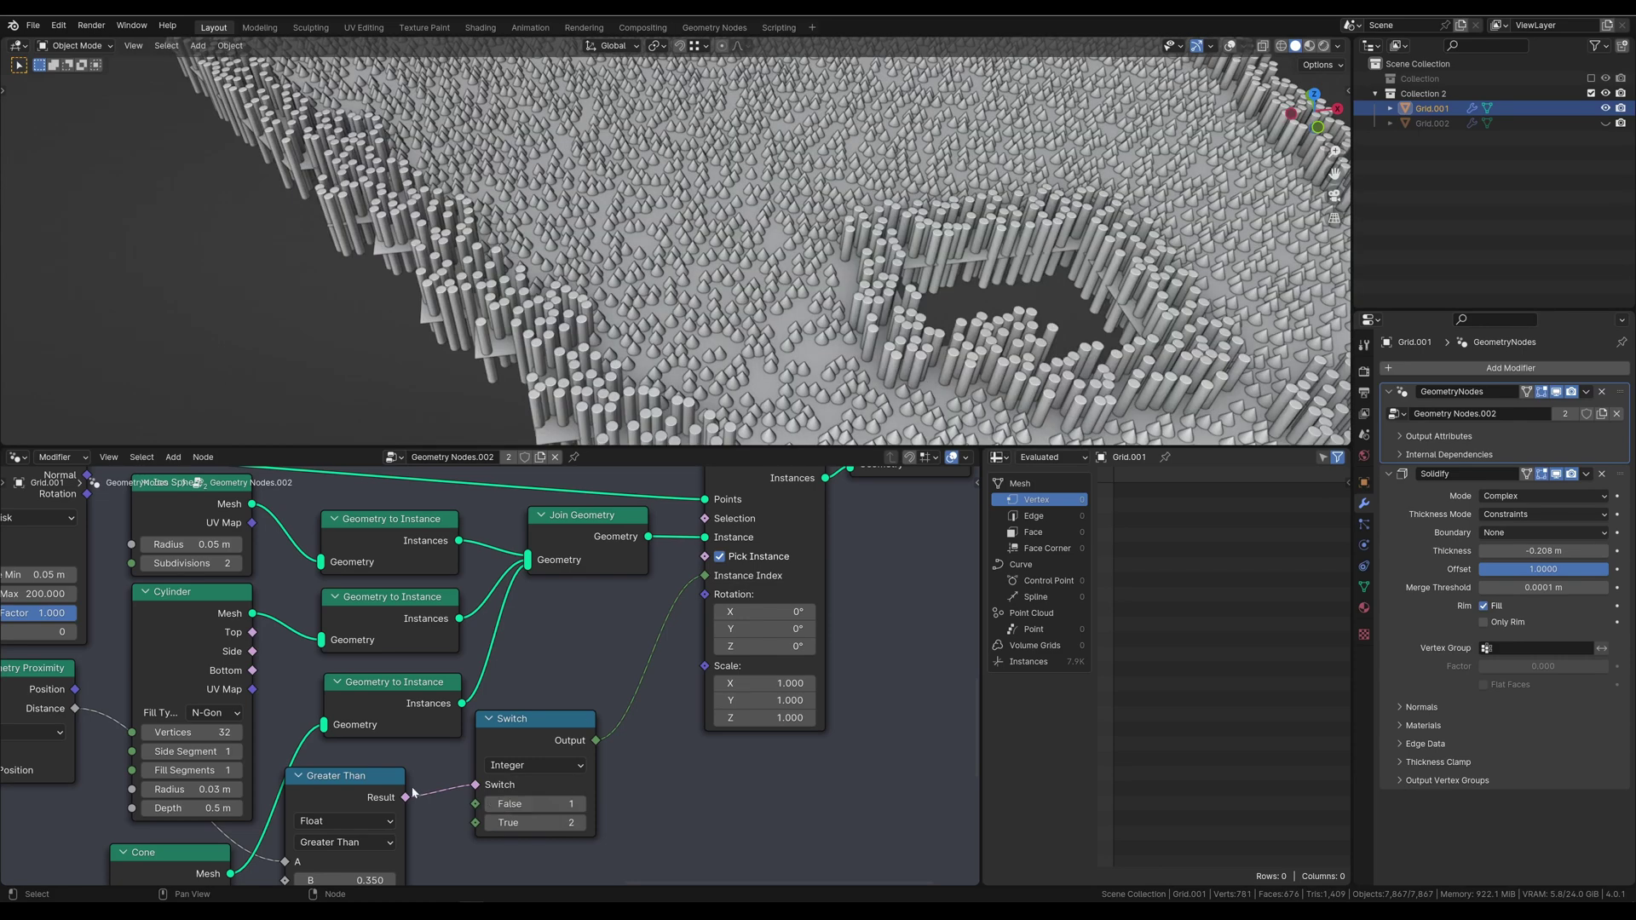
{"action": "middle_click_drag", "start_coordinate": [569, 803], "coordinate": [590, 732]}
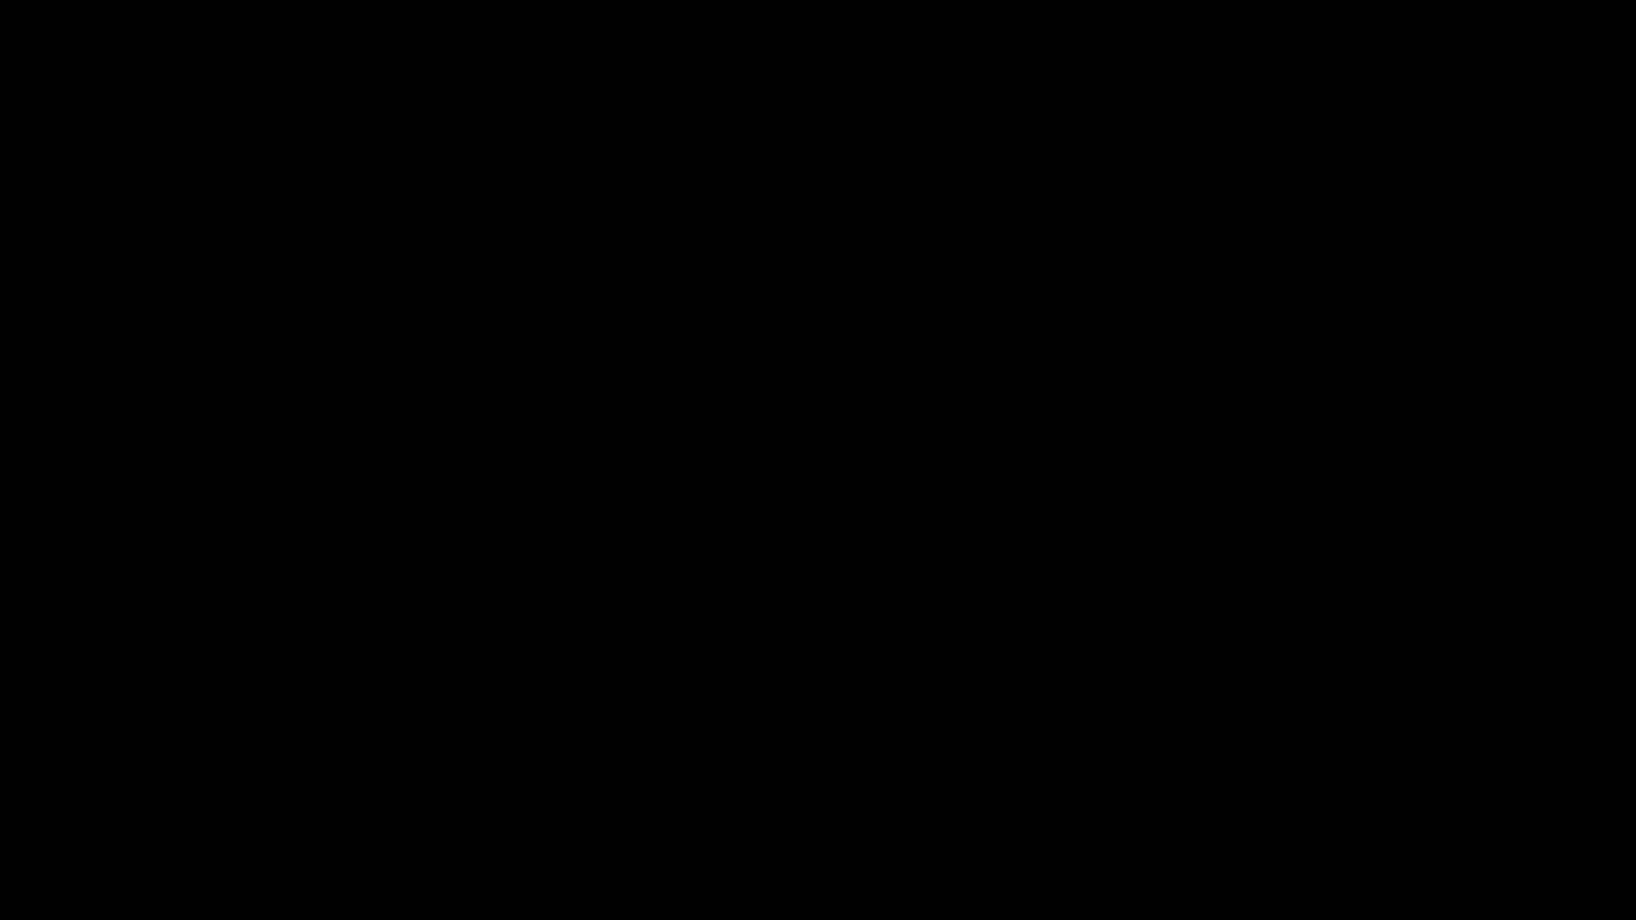
Step: Insert a Color Ramp and a Multiply math node into the distance-to-scale link
{"action": "key", "text": "shift+a"}
{"action": "type", "text": "c"}
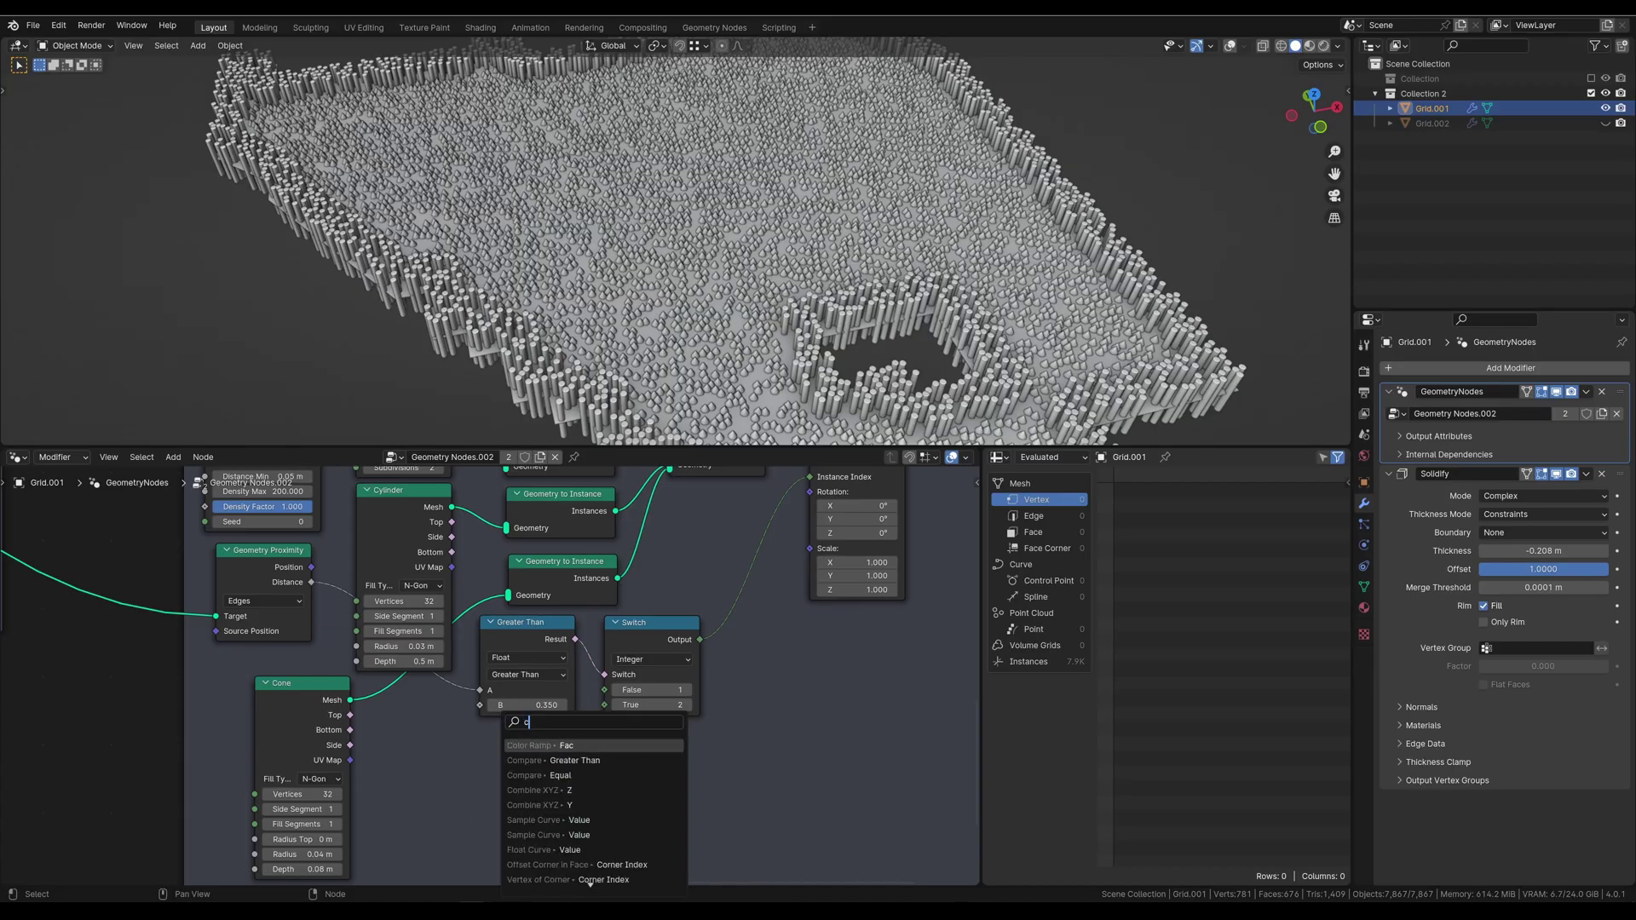
{"action": "type", "text": "ol"}
{"action": "key", "text": "Return"}
{"action": "scroll", "coordinate": [580, 750], "scroll_direction": "down", "scroll_amount": 3}
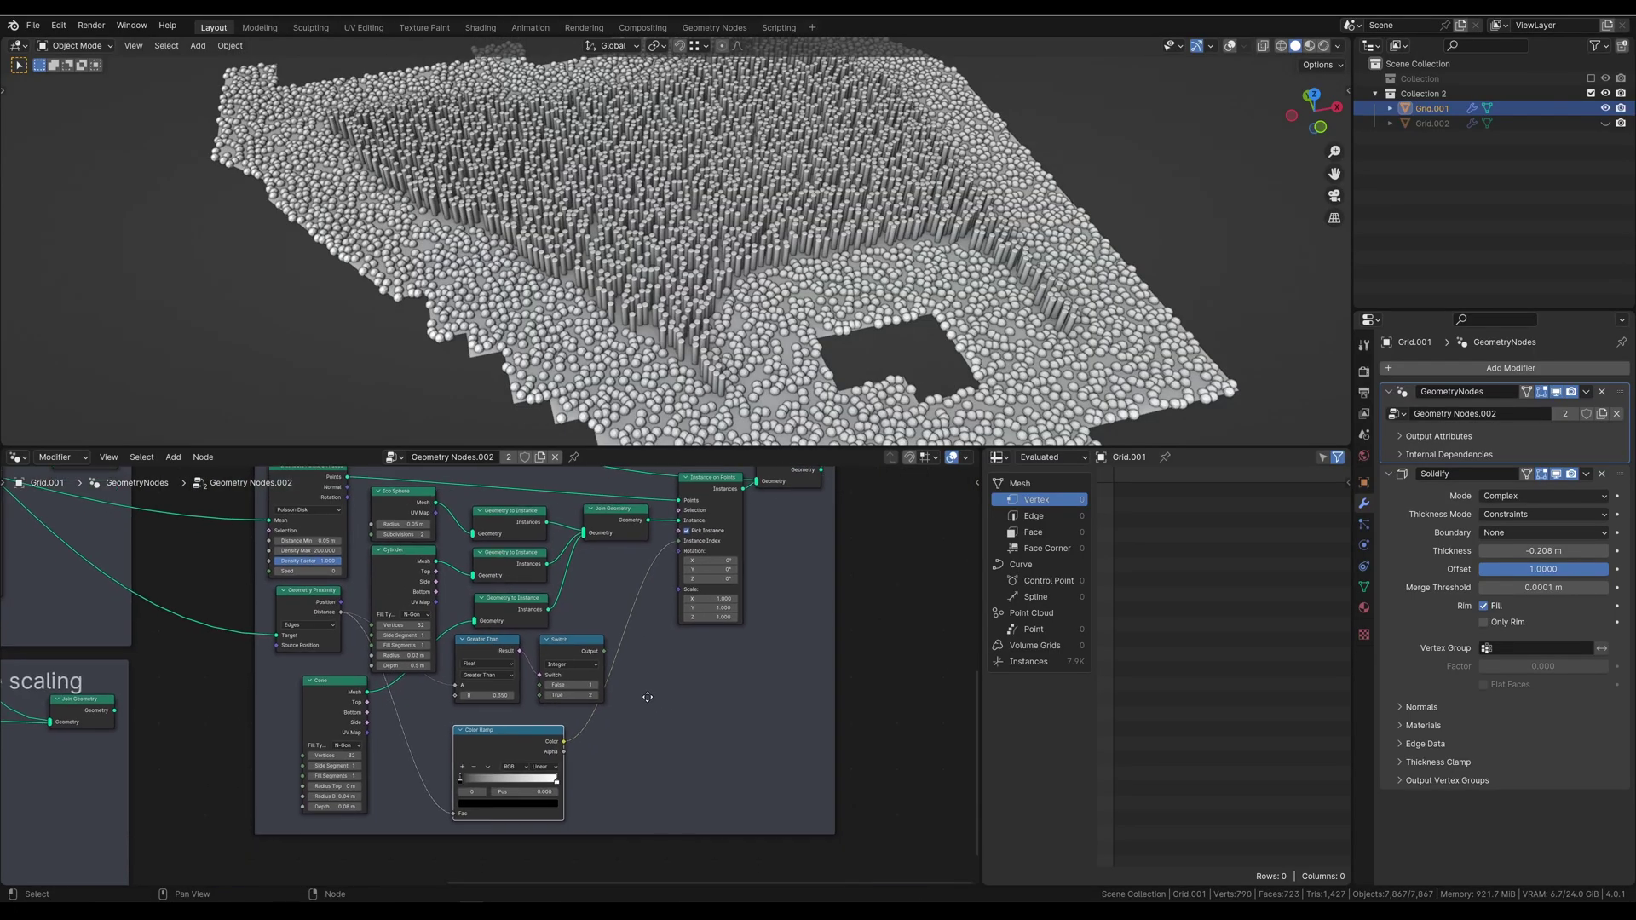
{"action": "left_click", "coordinate": [531, 732]}
{"action": "key", "text": "shift+a"}
{"action": "type", "text": "mul"}
{"action": "key", "text": "Return"}
{"action": "left_click", "coordinate": [645, 732]}
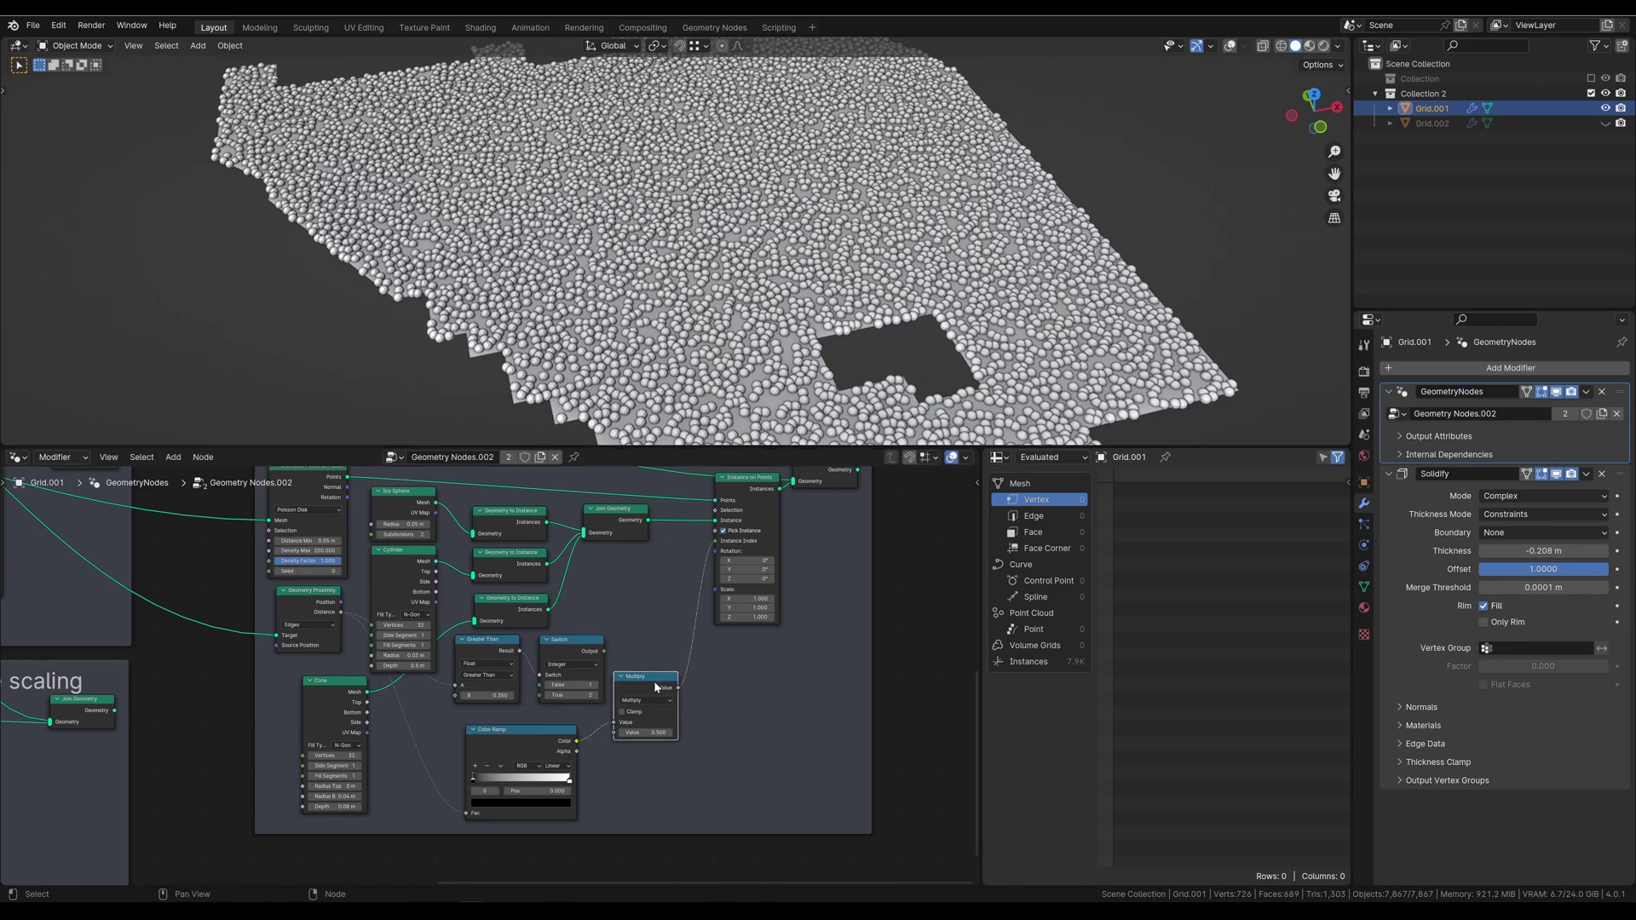
Step: Adjust the Color Ramp stops and add a math Add node before it
{"action": "left_click", "coordinate": [569, 779]}
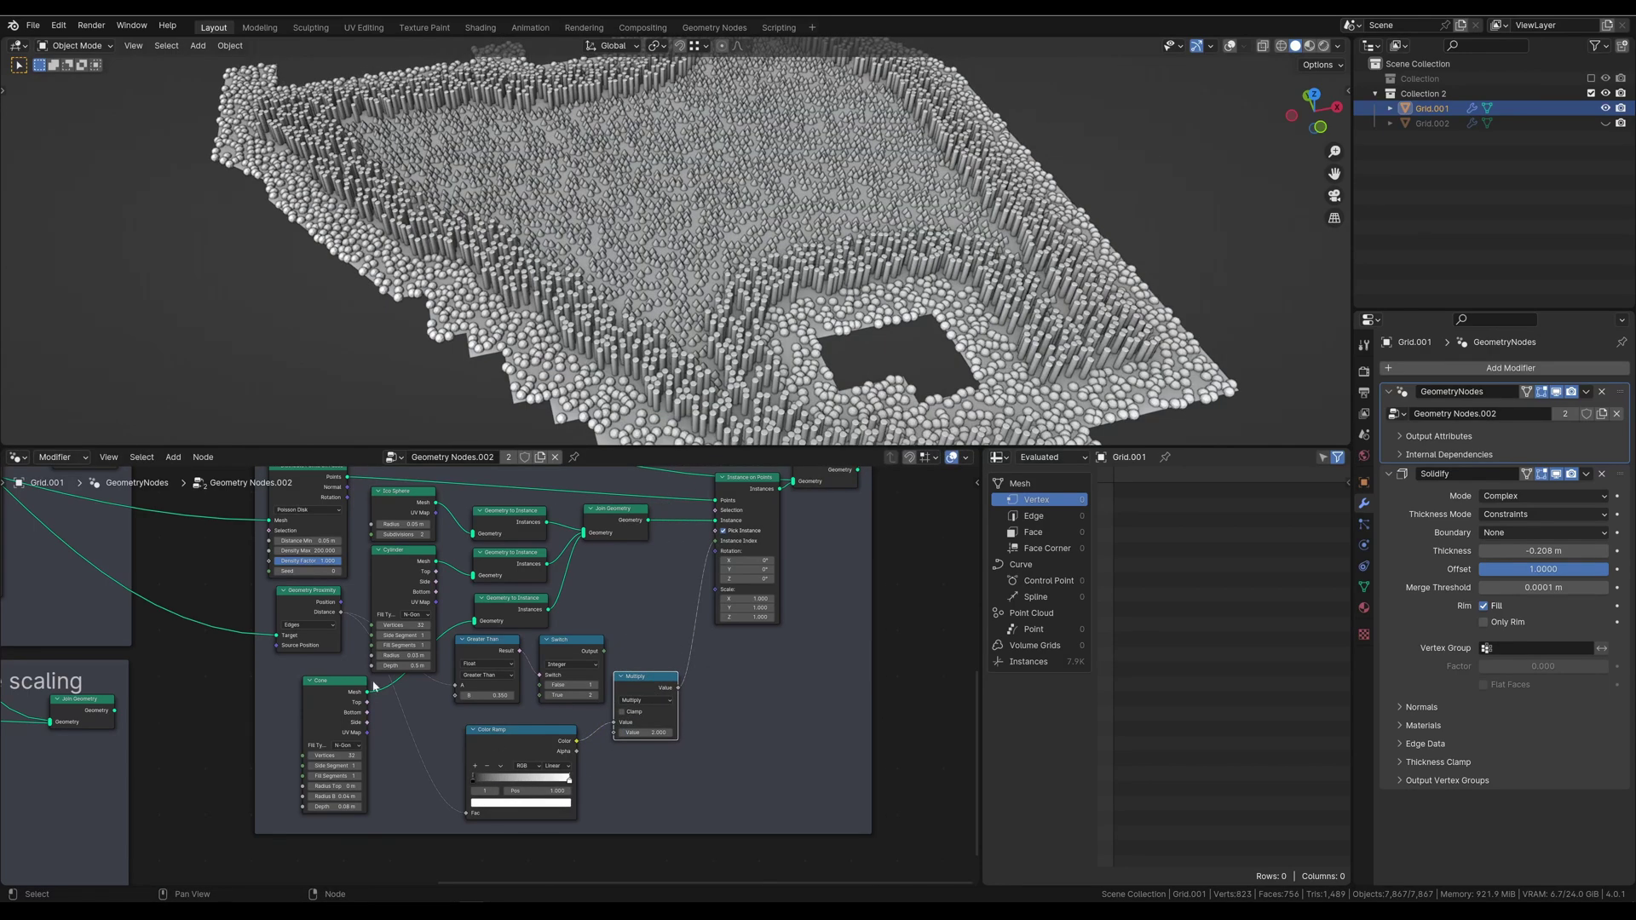
{"action": "left_click_drag", "start_coordinate": [494, 730], "coordinate": [513, 762]}
{"action": "left_click", "coordinate": [502, 733]}
{"action": "key", "text": "shift+a"}
{"action": "left_click", "coordinate": [512, 764]}
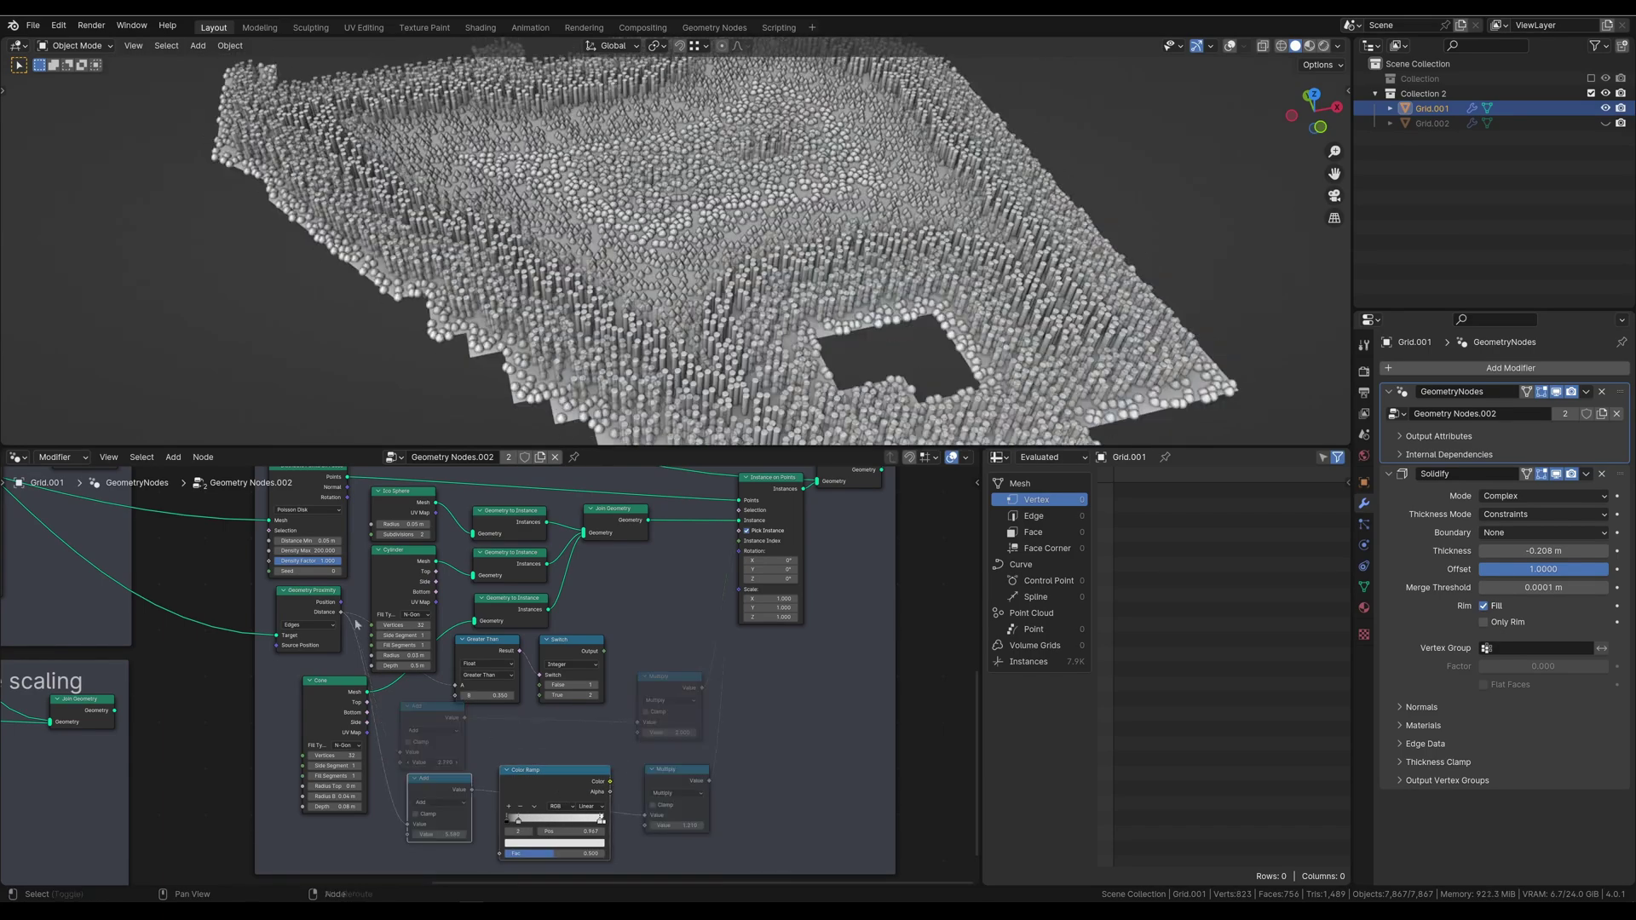
Step: Add a Map Range node with From Max 1.640 and clamping turned off
{"action": "key", "text": "shift+a"}
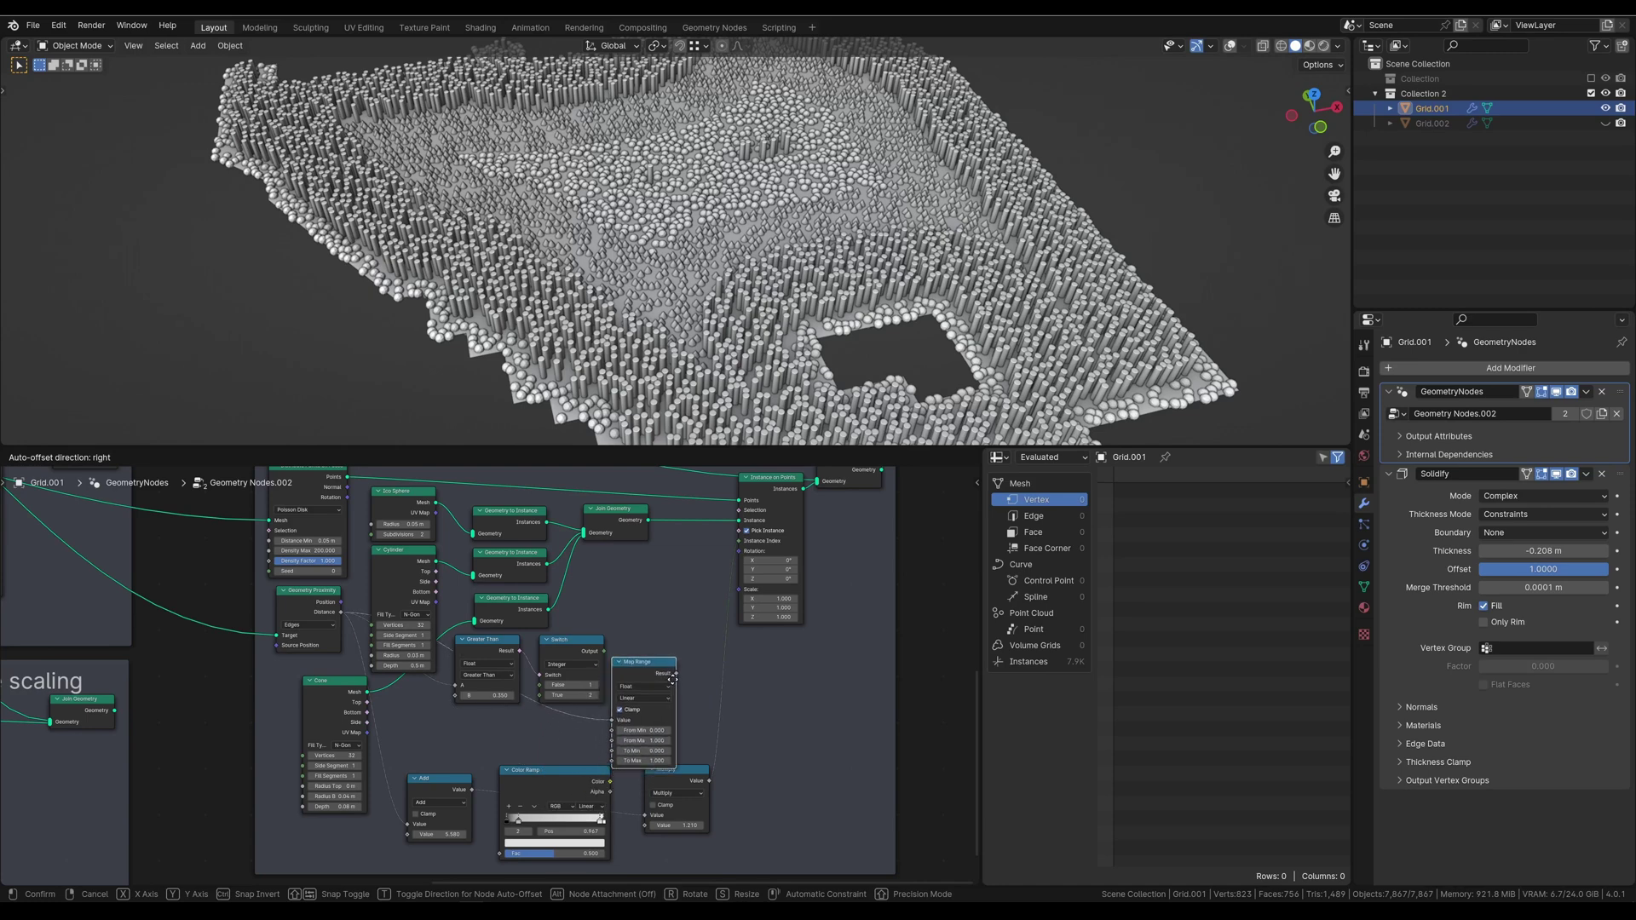
{"action": "left_click", "coordinate": [689, 662]}
{"action": "left_click", "coordinate": [656, 746]}
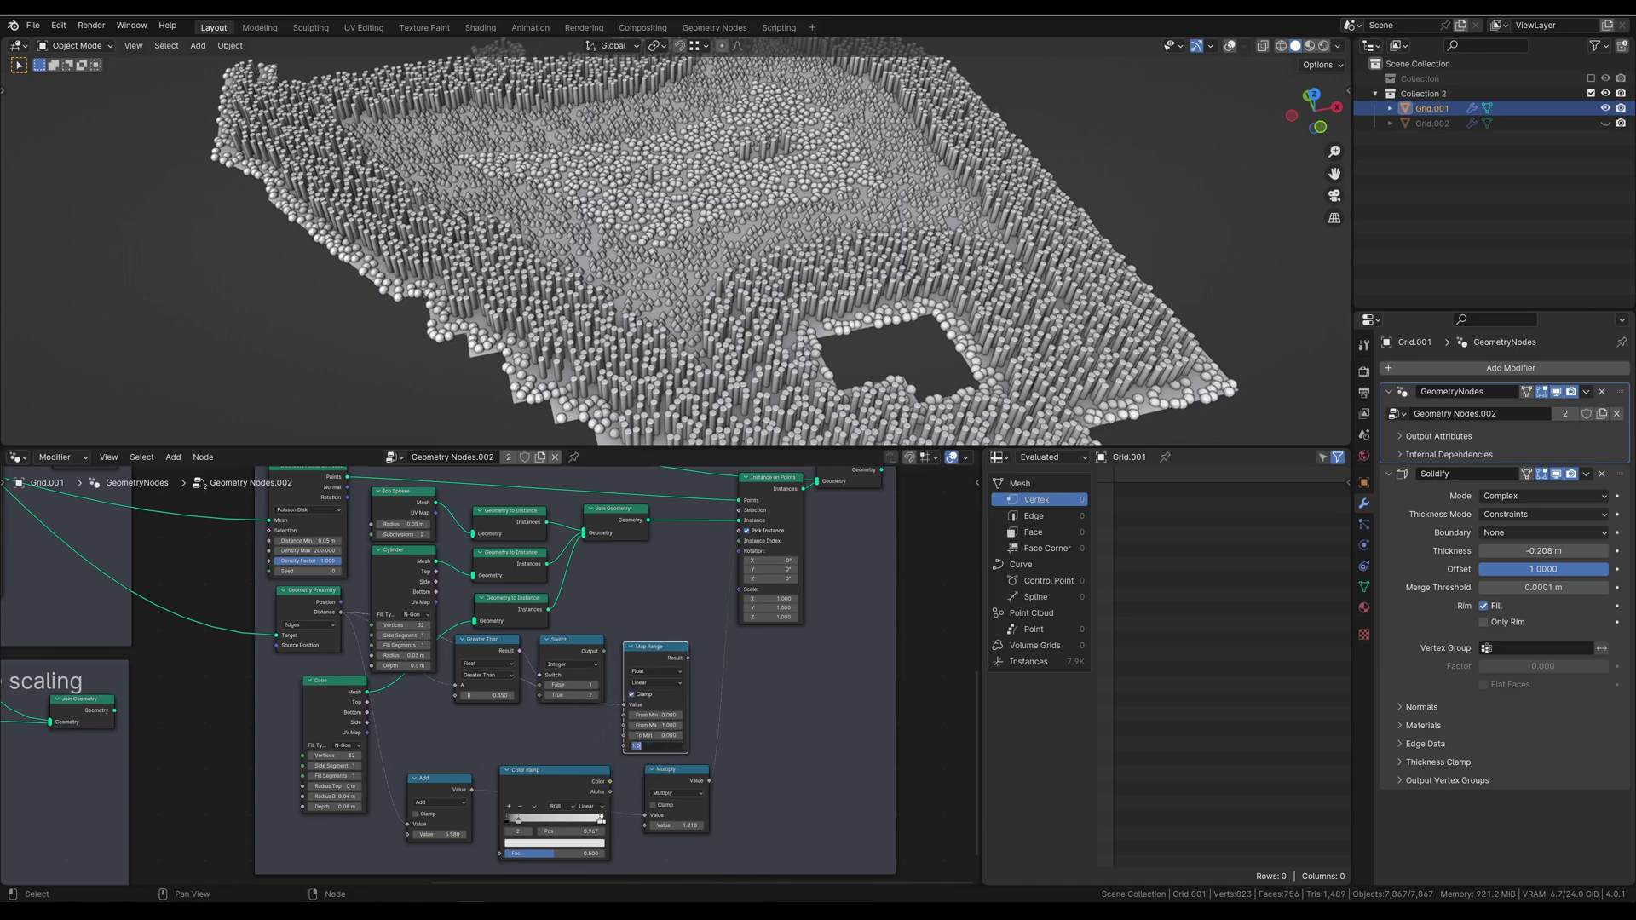
{"action": "scroll", "coordinate": [682, 725], "scroll_direction": "up", "scroll_amount": 2}
{"action": "mouse_move", "coordinate": [695, 738]}
{"action": "left_mouse_down"}
{"action": "mouse_move", "coordinate": [720, 738]}
{"action": "mouse_move", "coordinate": [682, 725]}
{"action": "mouse_move", "coordinate": [732, 750]}
{"action": "mouse_move", "coordinate": [725, 725]}
{"action": "mouse_move", "coordinate": [686, 750]}
{"action": "mouse_move", "coordinate": [674, 738]}
{"action": "mouse_move", "coordinate": [725, 764]}
{"action": "left_mouse_up"}
{"action": "left_click", "coordinate": [669, 699]}
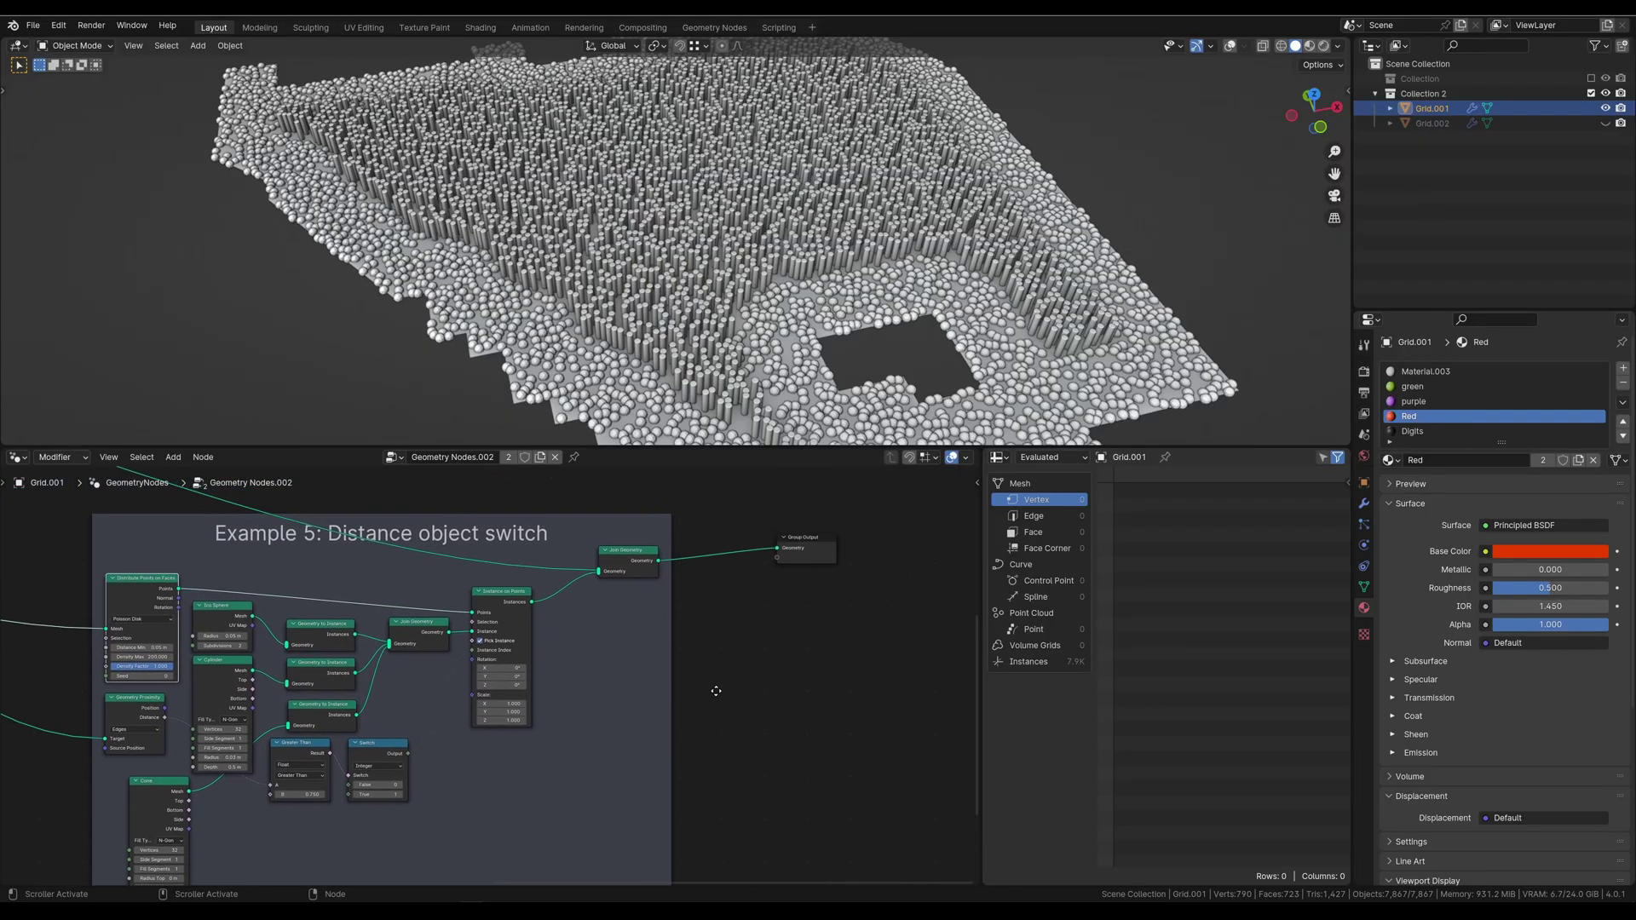
Step: Insert a Set Material node onto the link and assign it the purple material
{"action": "middle_click_drag", "start_coordinate": [923, 712], "coordinate": [786, 658]}
{"action": "key", "text": "shift+a"}
{"action": "type", "text": "ser"}
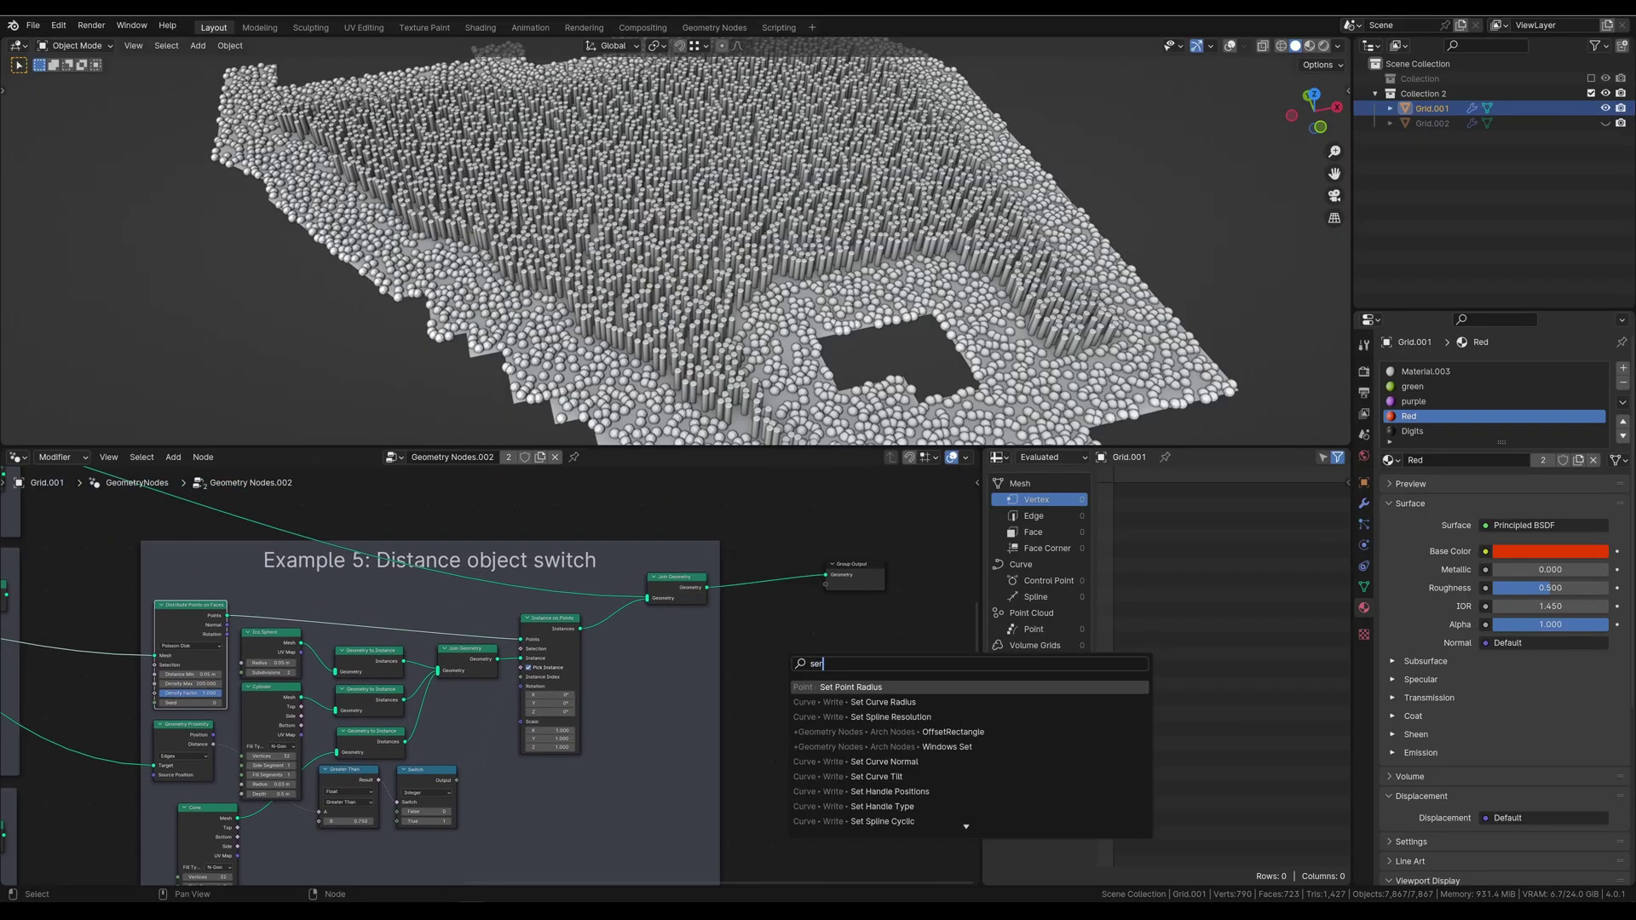
{"action": "type", "text": "t mat"}
{"action": "key", "text": "Return"}
{"action": "left_click", "coordinate": [395, 610]}
{"action": "left_click", "coordinate": [414, 636]}
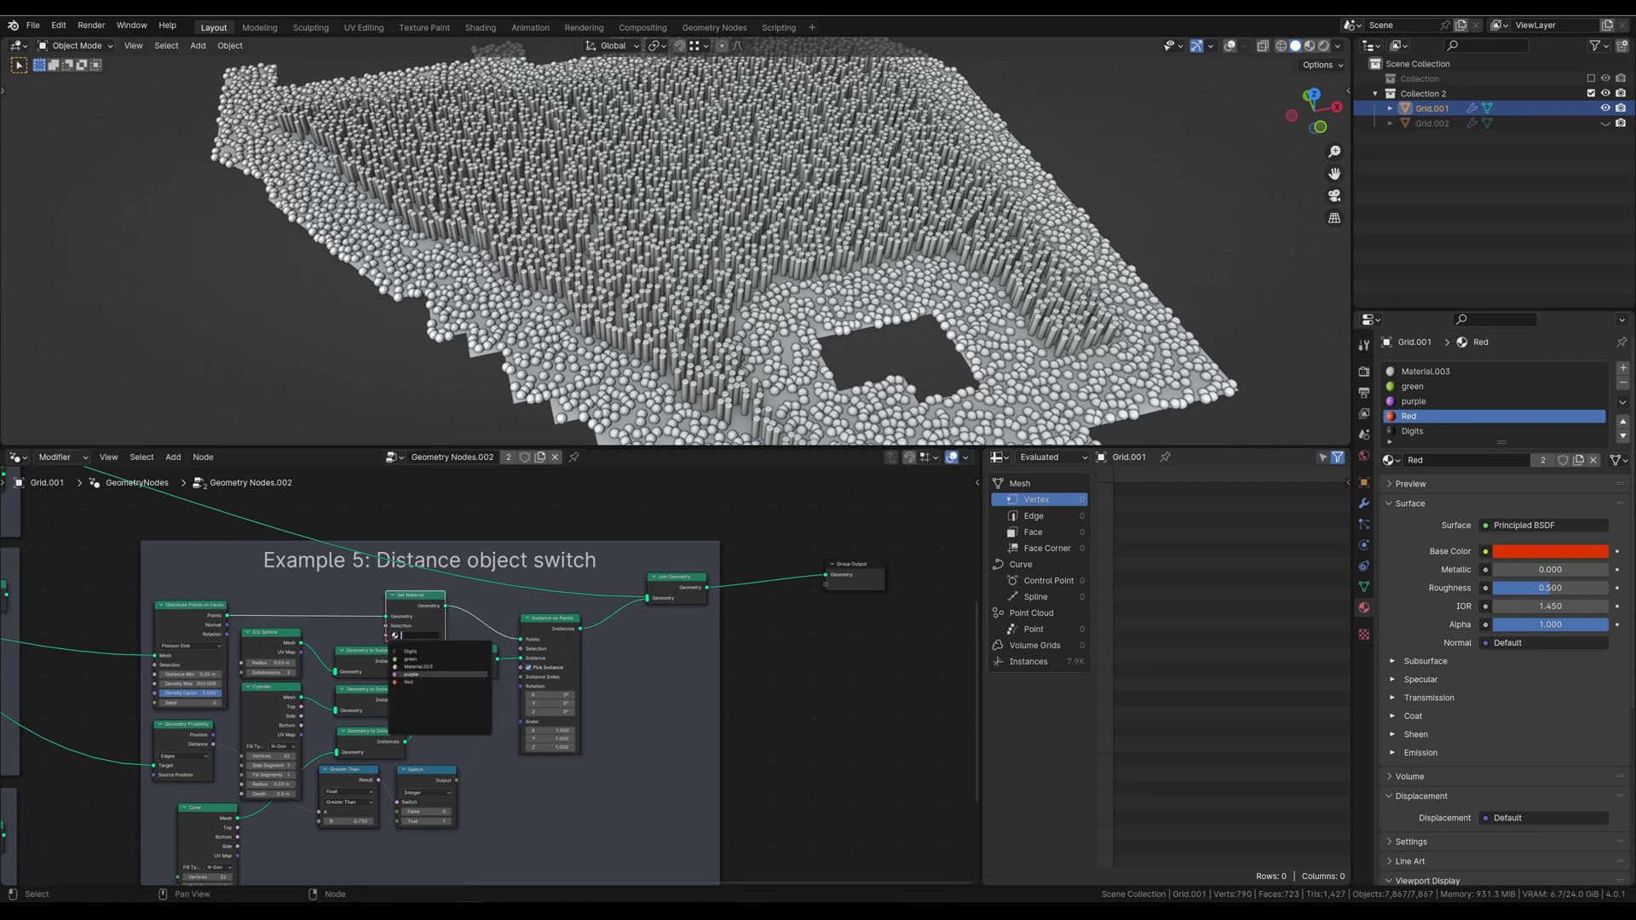
{"action": "left_click", "coordinate": [426, 673]}
Step: Mute that node, give the bottom shape's node the Red material, and mute the per-shape material nodes
{"action": "scroll", "coordinate": [426, 673], "scroll_direction": "up", "scroll_amount": 2}
{"action": "middle_click_drag", "start_coordinate": [377, 549], "coordinate": [466, 587]}
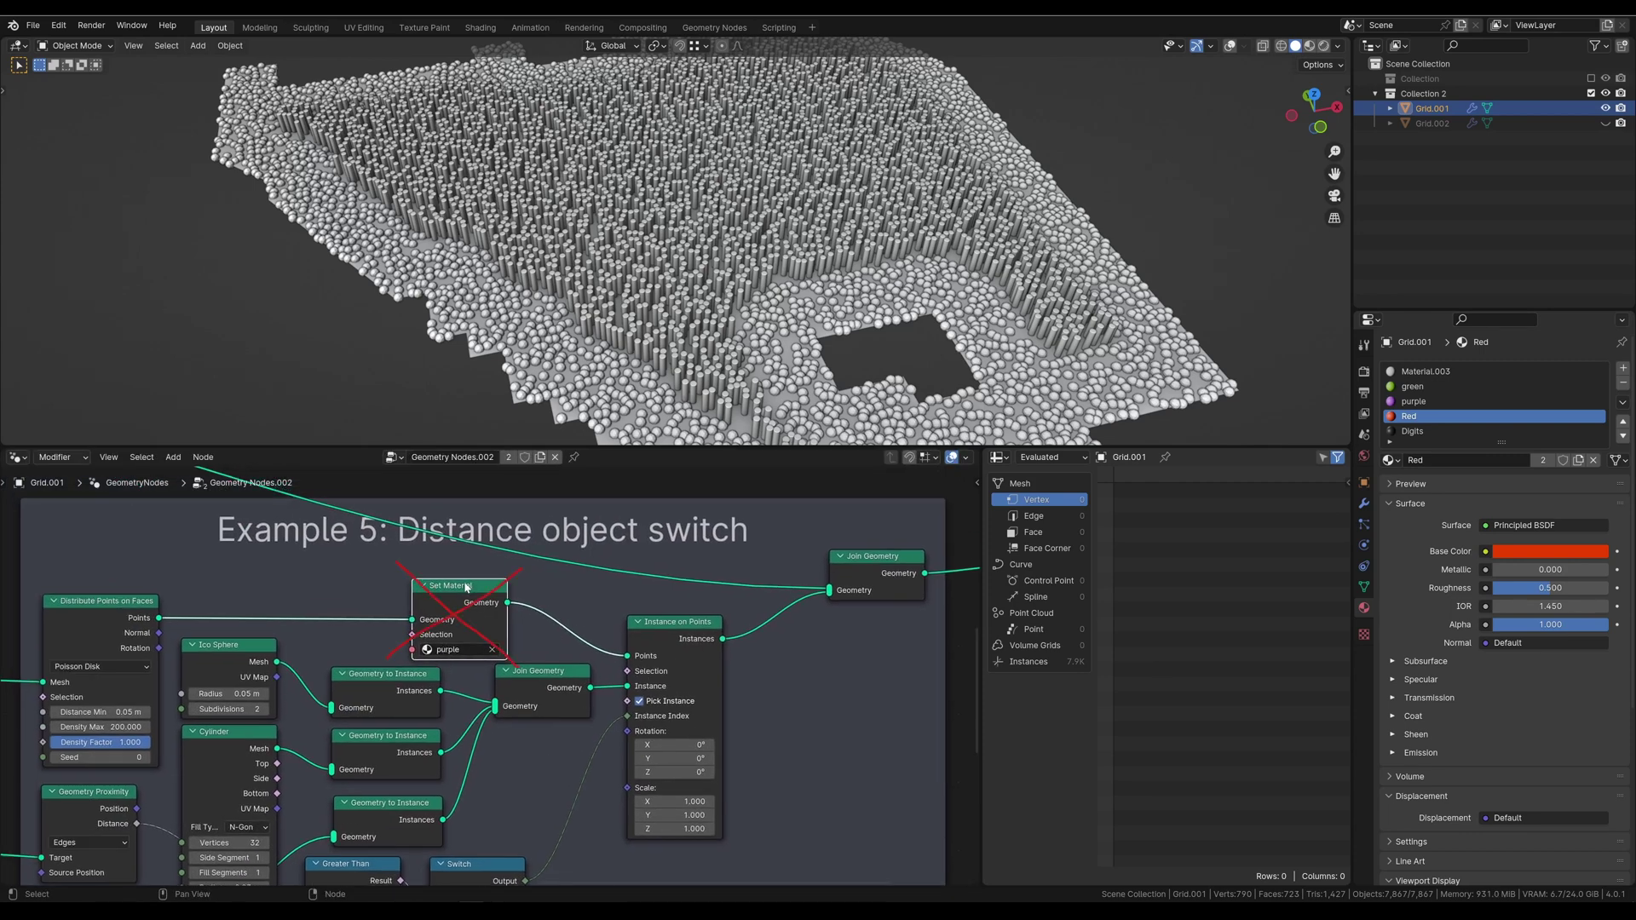
{"action": "key", "text": "m"}
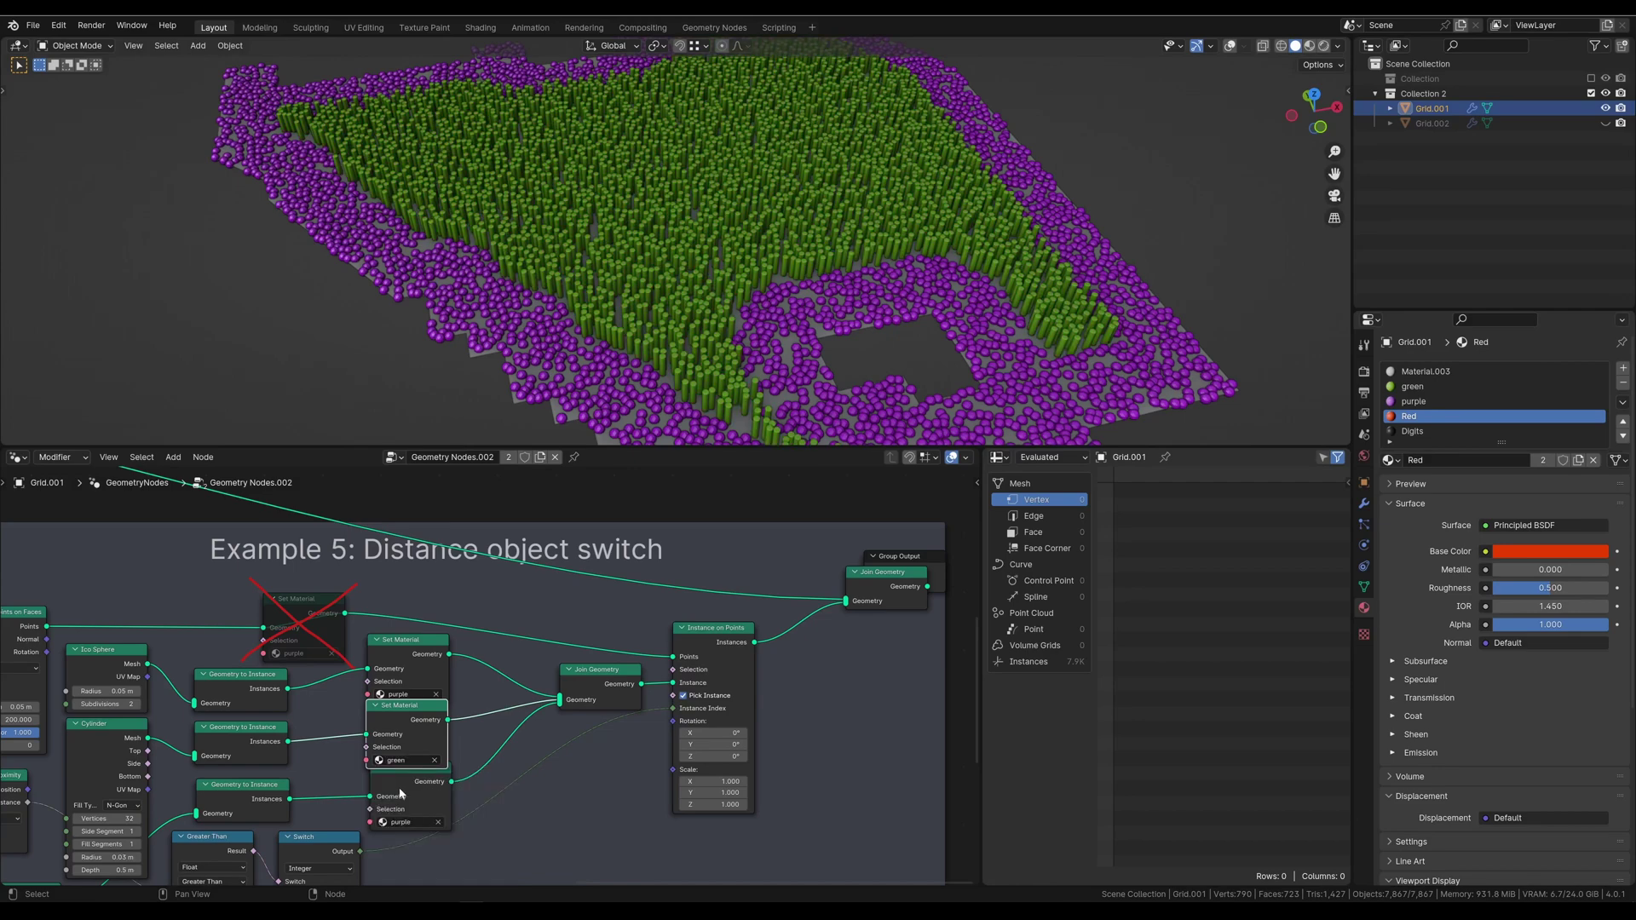
{"action": "left_click", "coordinate": [398, 822]}
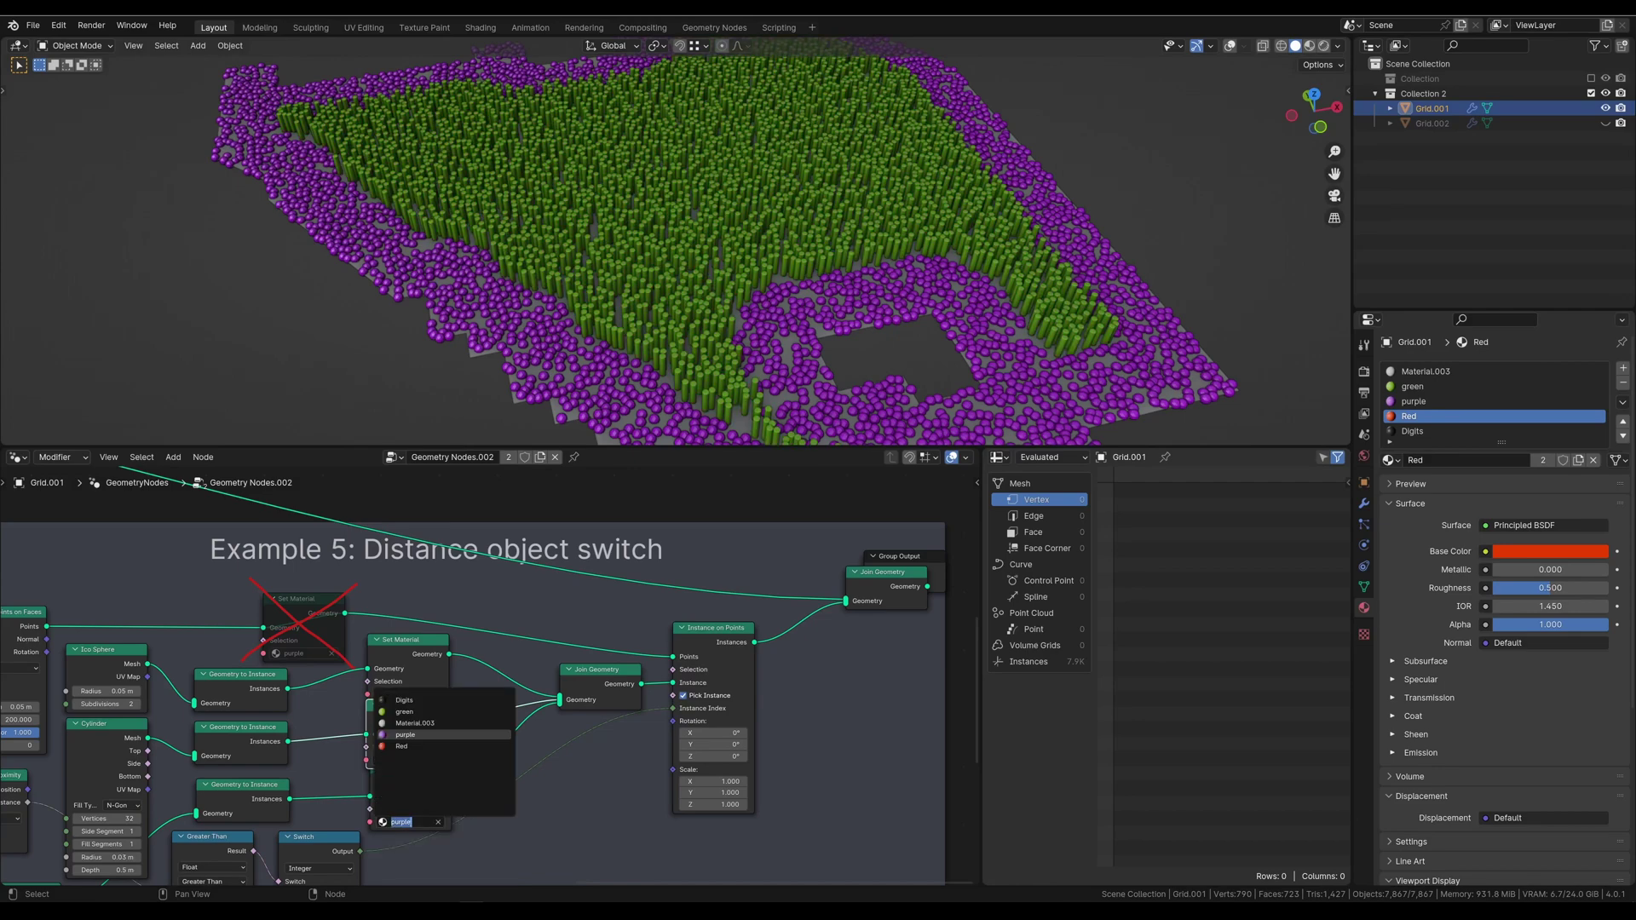
{"action": "left_click", "coordinate": [402, 747]}
{"action": "left_click_drag", "start_coordinate": [395, 710], "coordinate": [398, 717]}
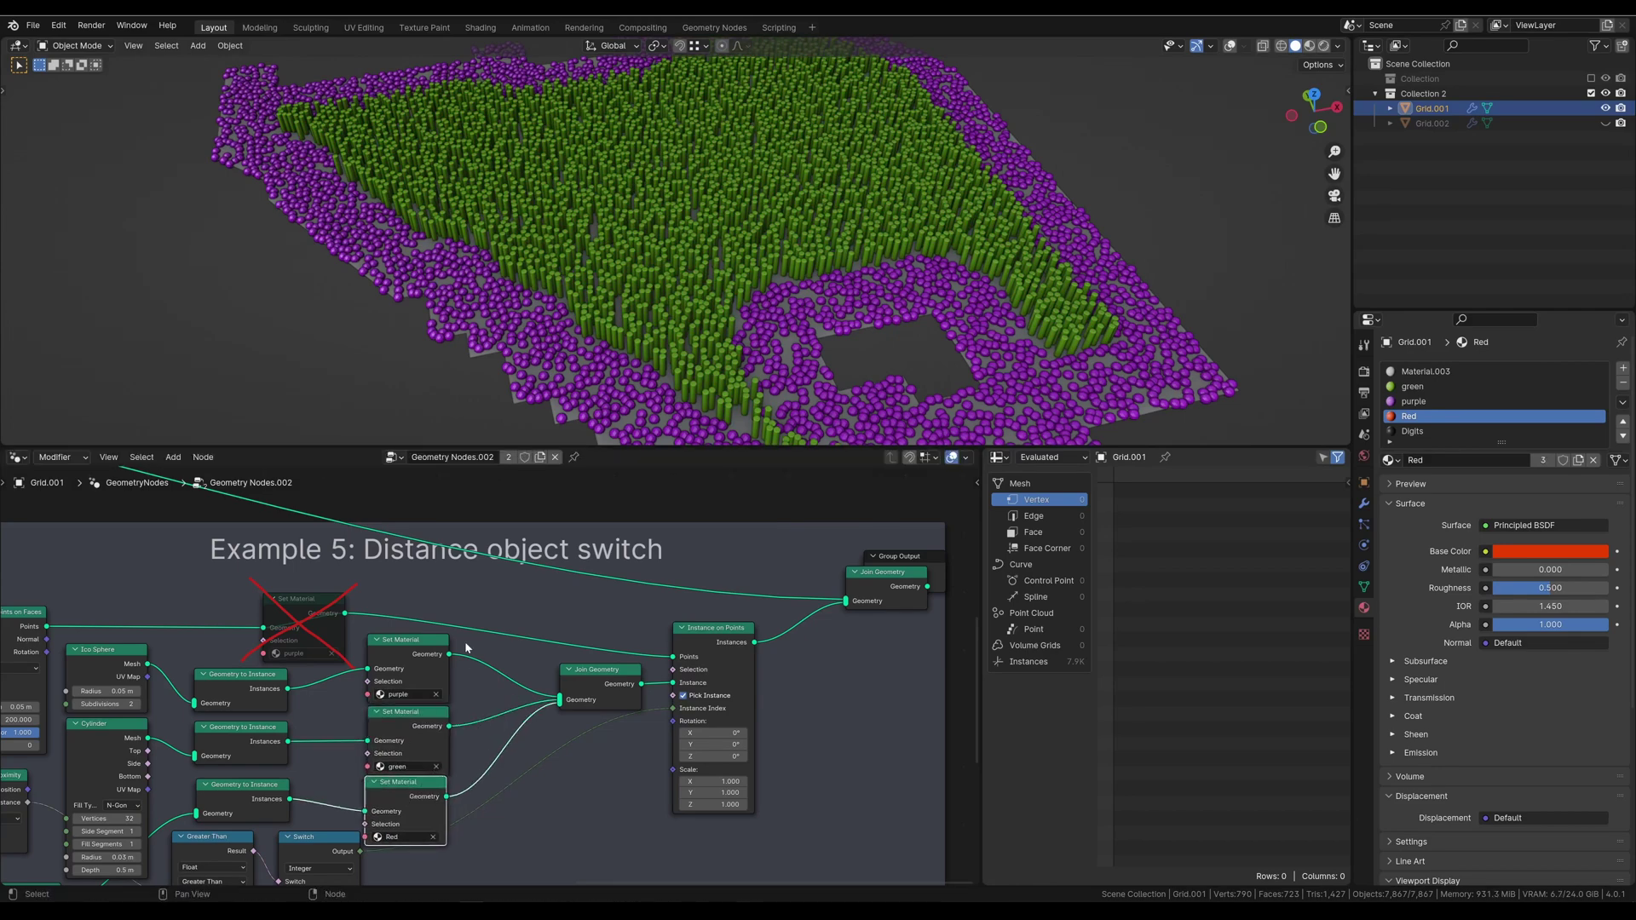
{"action": "key", "text": "m"}
Step: Add a purple Set Material between Instance on Points and Join Geometry, driven by the distance comparison, then cut its output link
{"action": "key", "text": "shift+a"}
{"action": "type", "text": "set"}
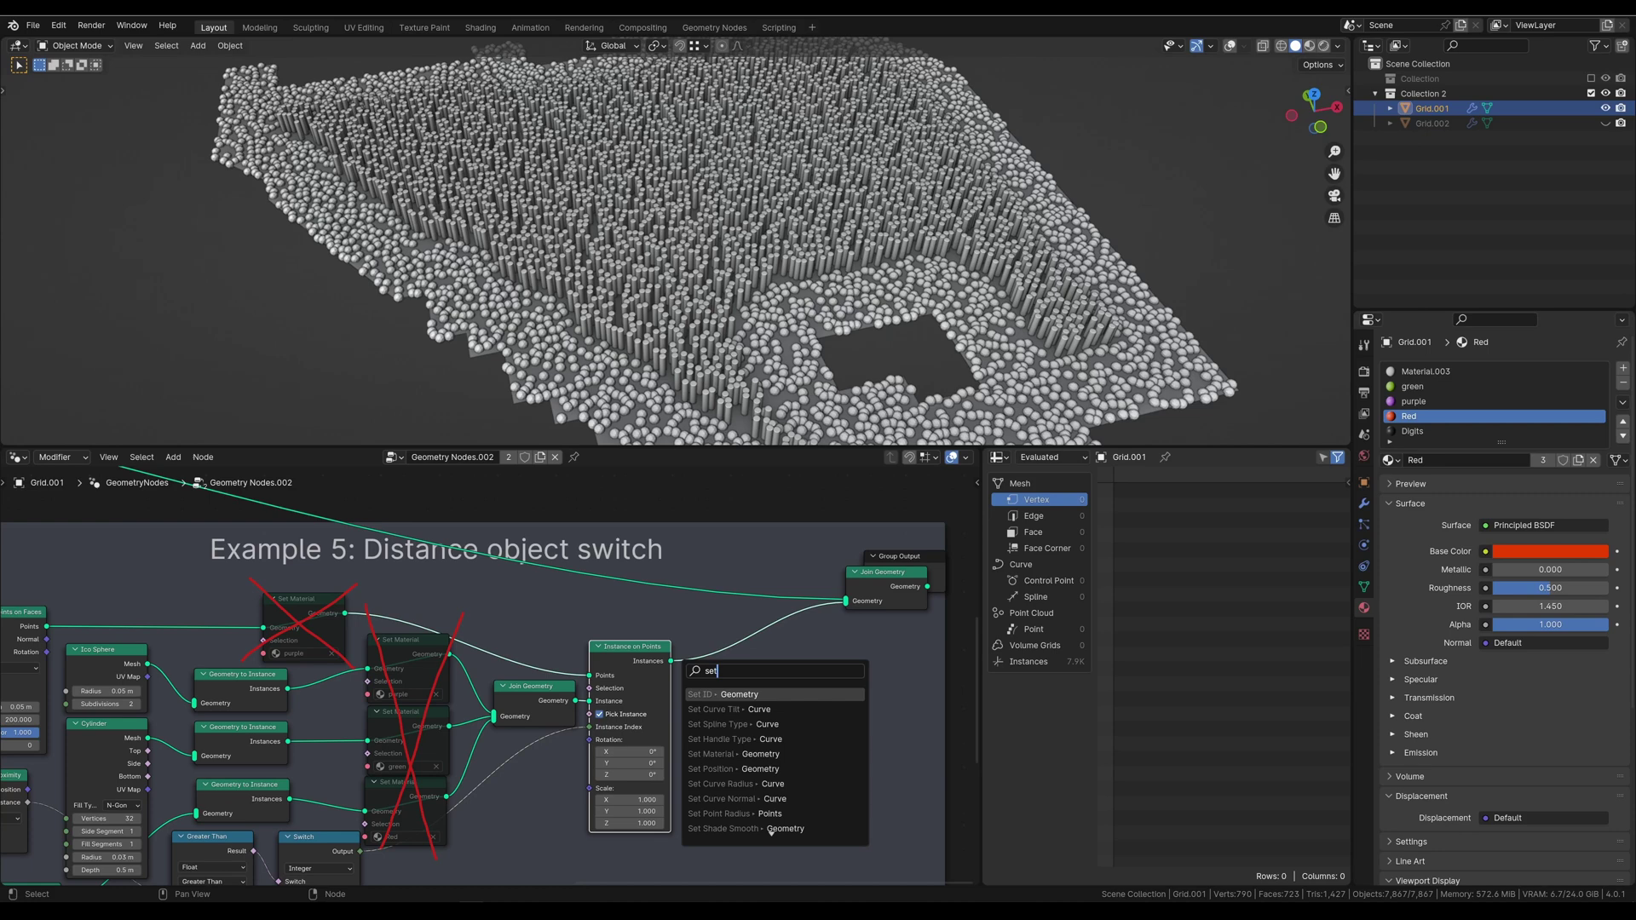
{"action": "left_click", "coordinate": [741, 754]}
{"action": "left_click", "coordinate": [744, 731]}
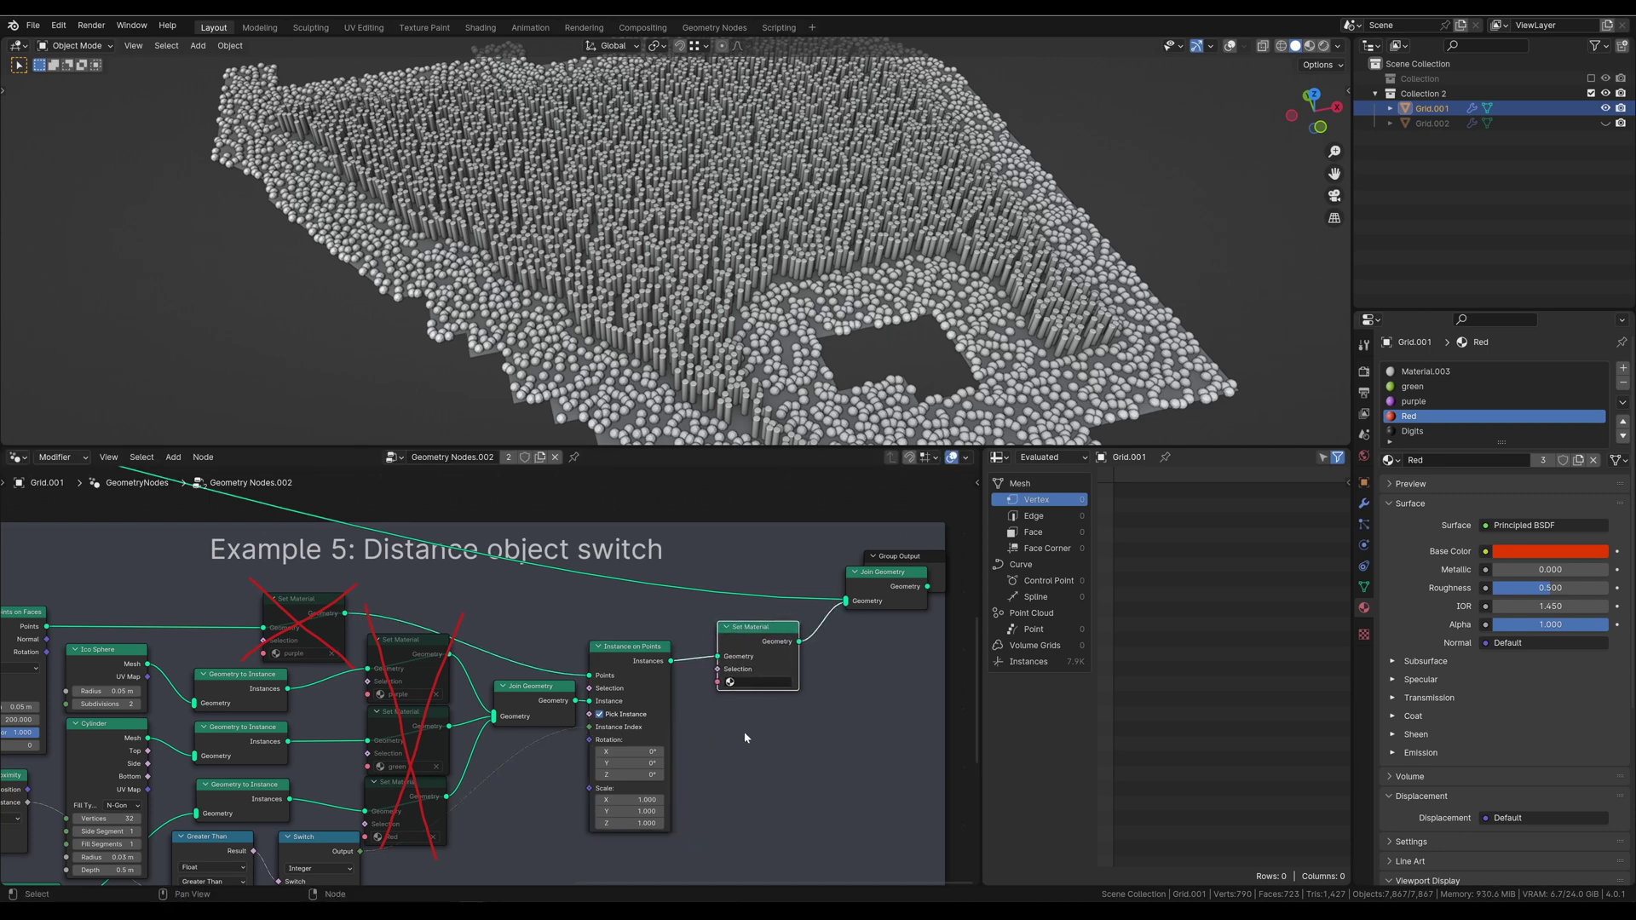
{"action": "left_click", "coordinate": [750, 682]}
{"action": "left_click", "coordinate": [750, 737]}
{"action": "middle_click_drag", "start_coordinate": [723, 769], "coordinate": [708, 683]}
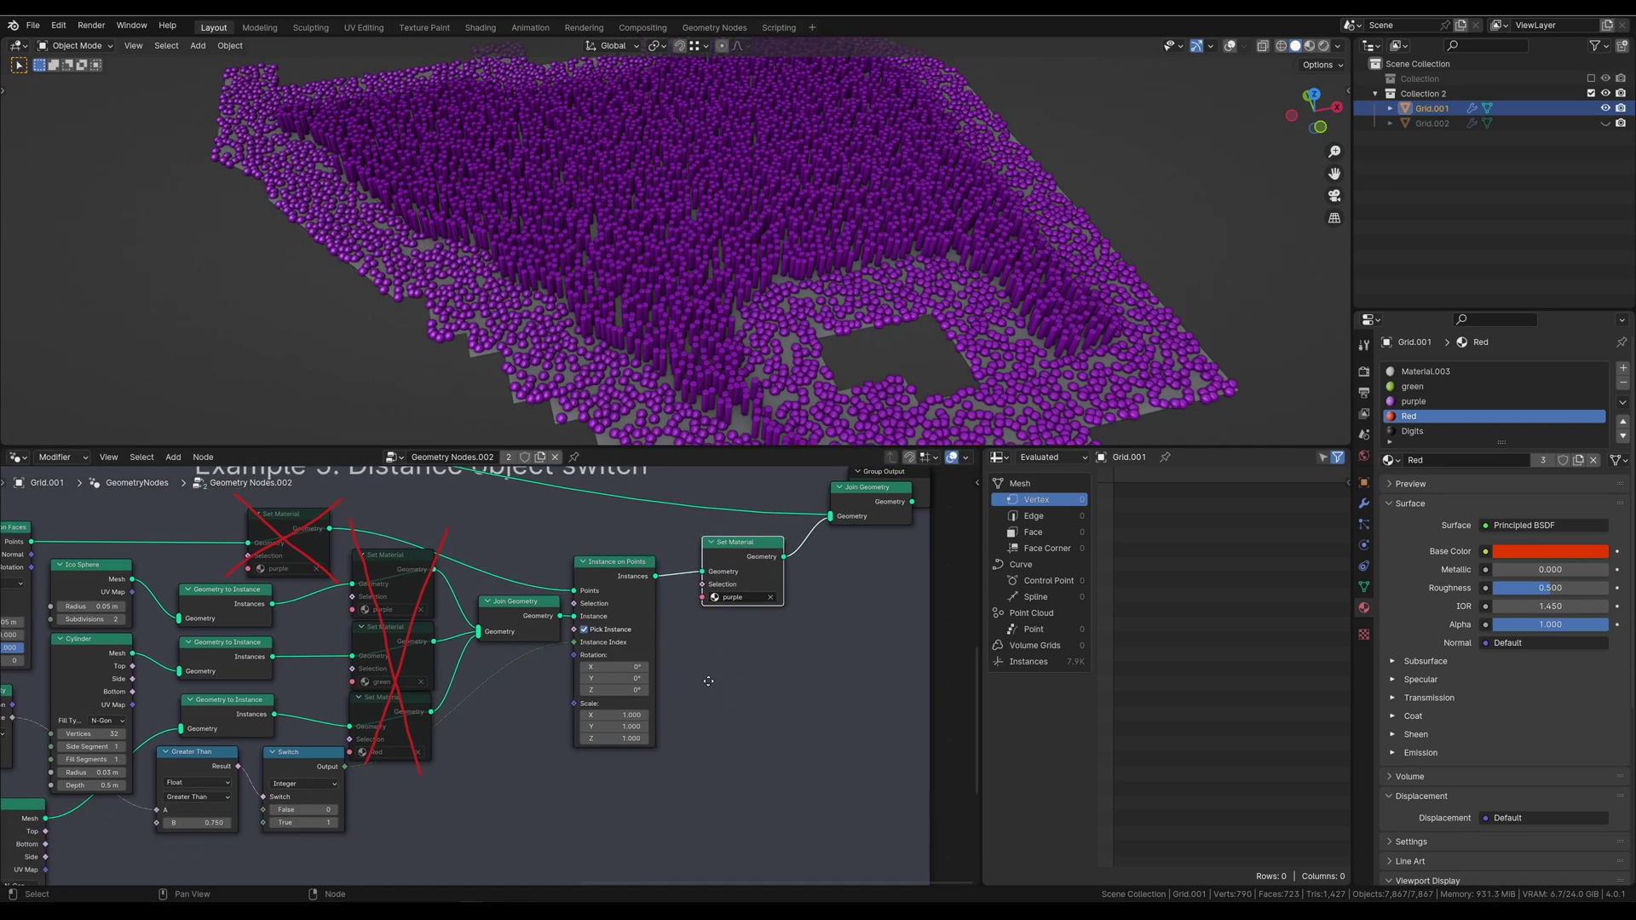
{"action": "mouse_move", "coordinate": [238, 765]}
{"action": "left_click_drag", "start_coordinate": [239, 770], "coordinate": [710, 594]}
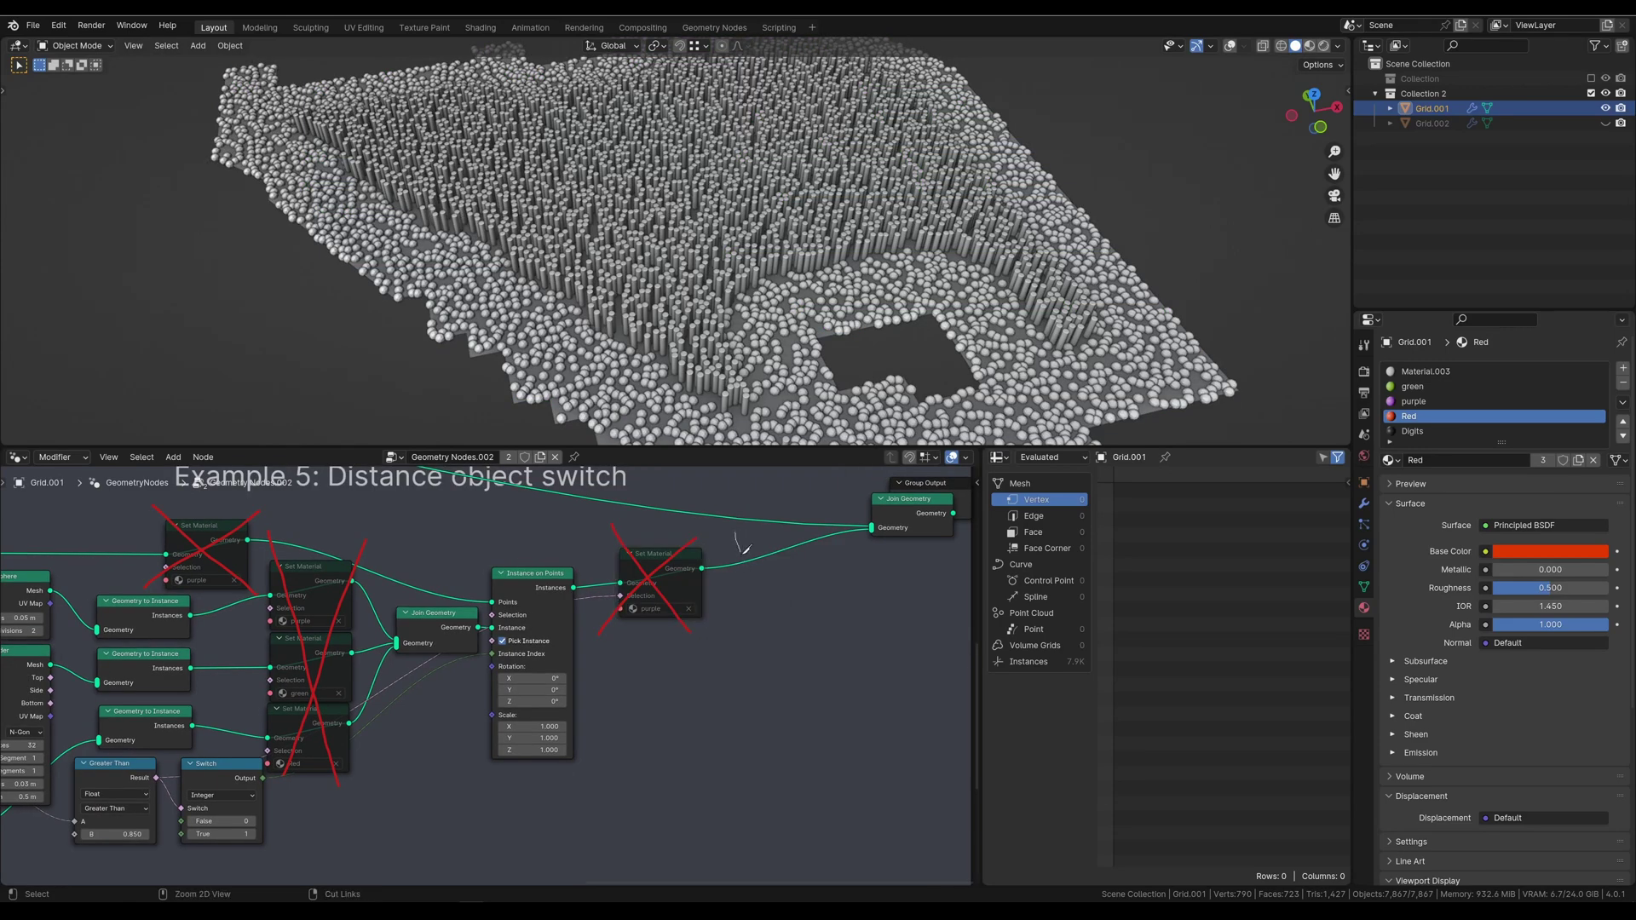
{"action": "right_click_drag", "start_coordinate": [743, 545], "coordinate": [749, 604], "text": "ctrl"}
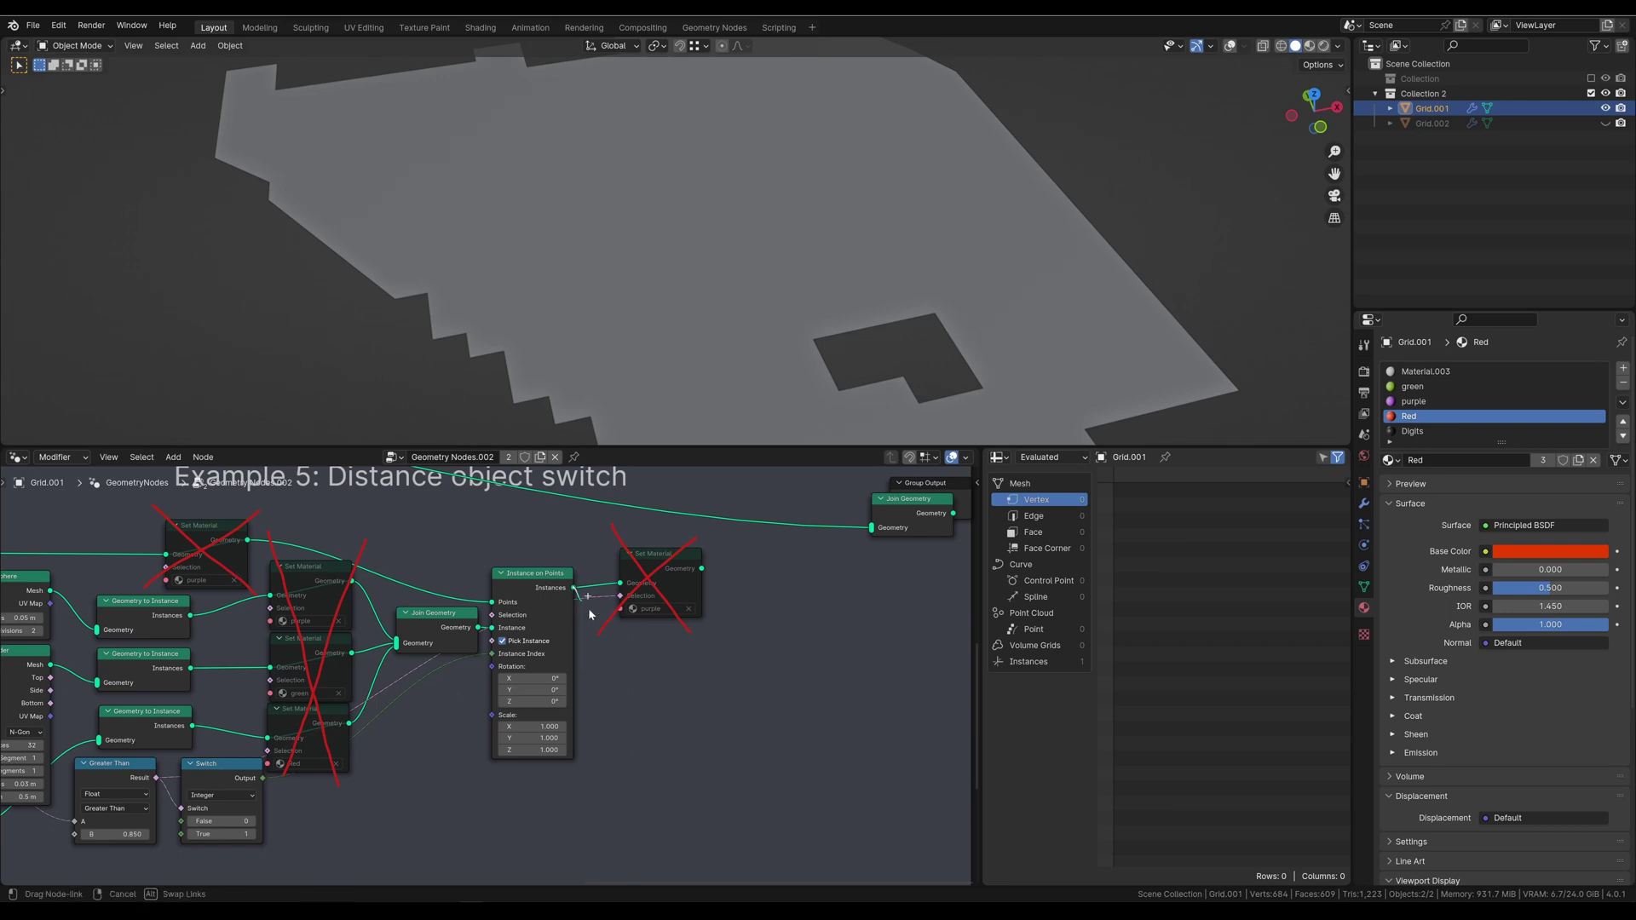
Step: Add Separate Geometry after the instances, fed by the distance comparison, with Selection and Inverted going to Join Geometry
{"action": "key", "text": "shift+a"}
{"action": "type", "text": "sep"}
{"action": "key", "text": "Return"}
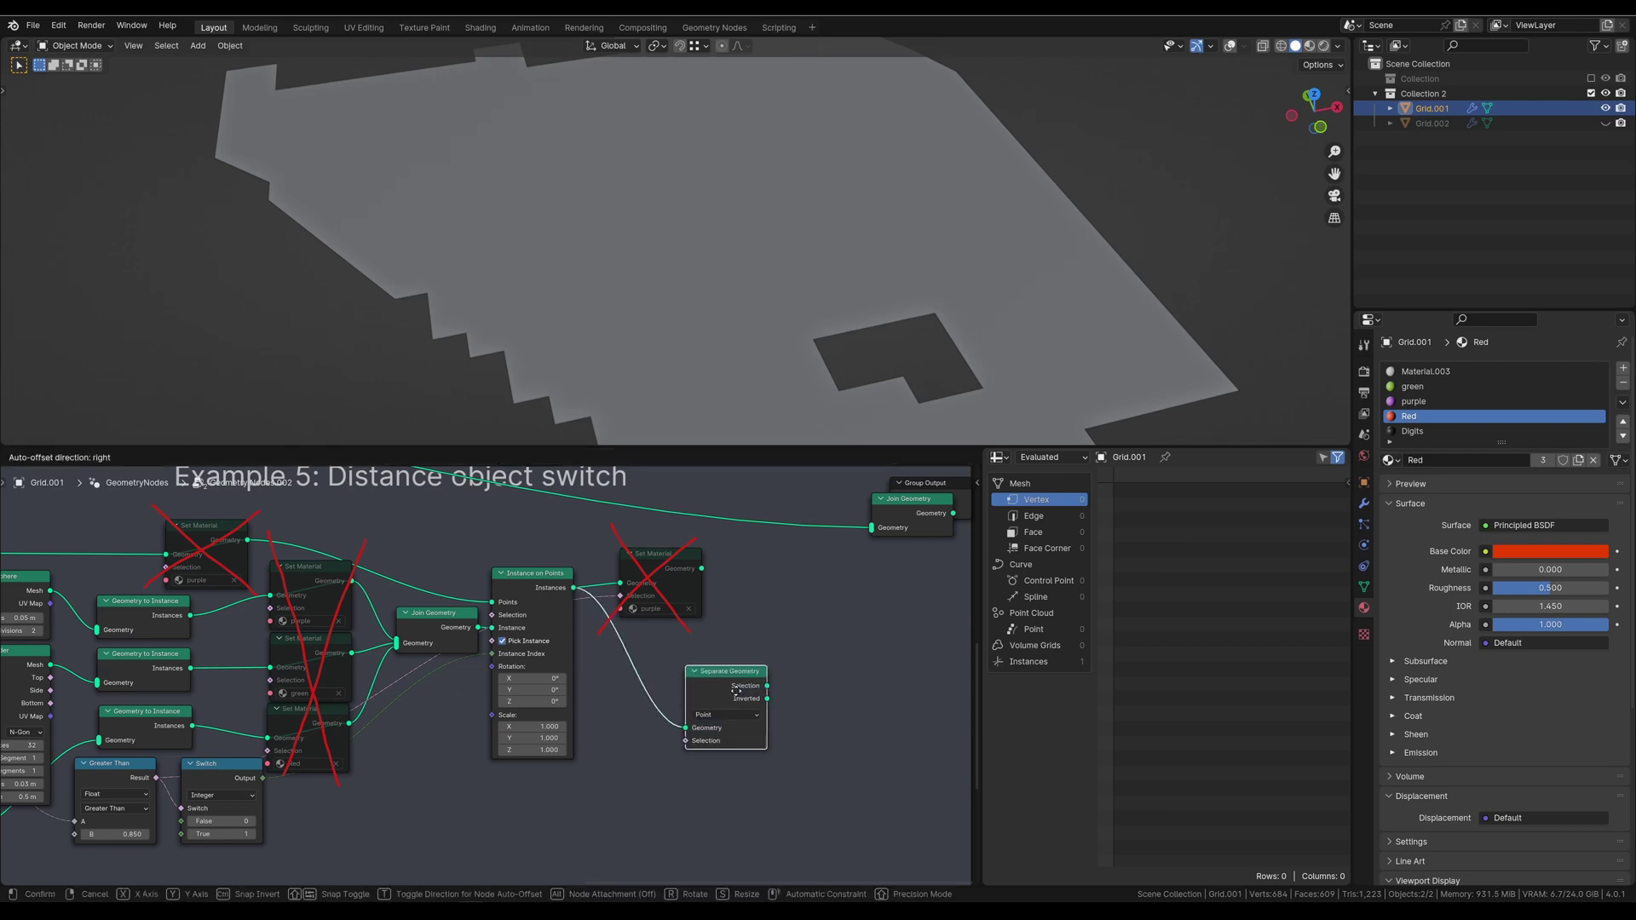
{"action": "left_click", "coordinate": [691, 774]}
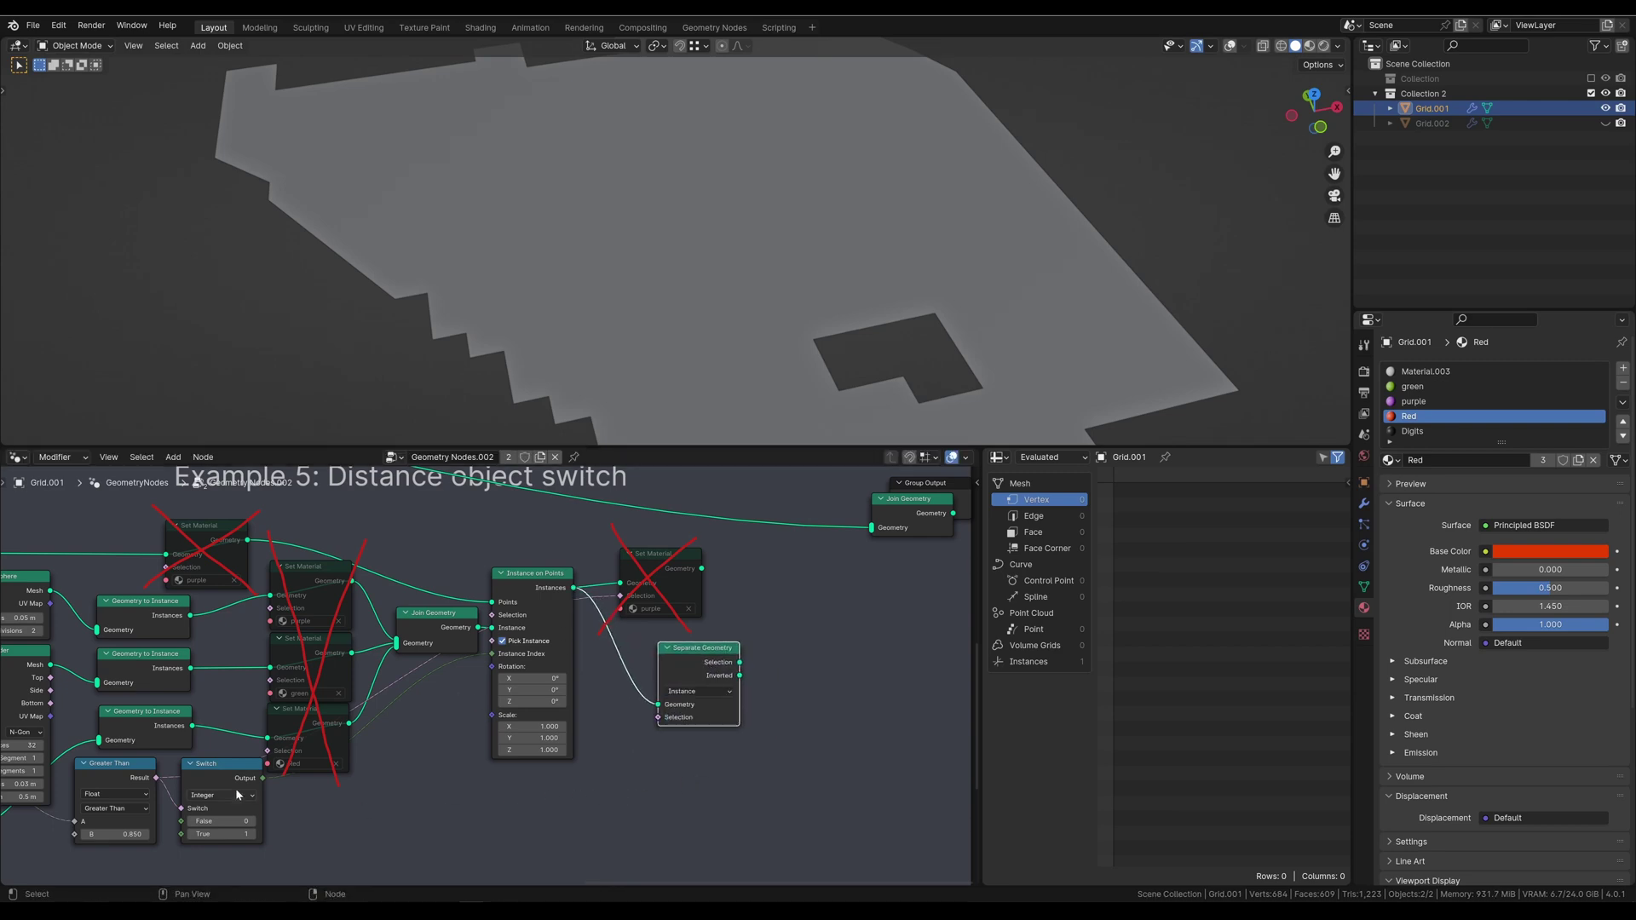
{"action": "left_click_drag", "start_coordinate": [156, 778], "coordinate": [662, 720]}
{"action": "left_click_drag", "start_coordinate": [740, 663], "coordinate": [871, 529]}
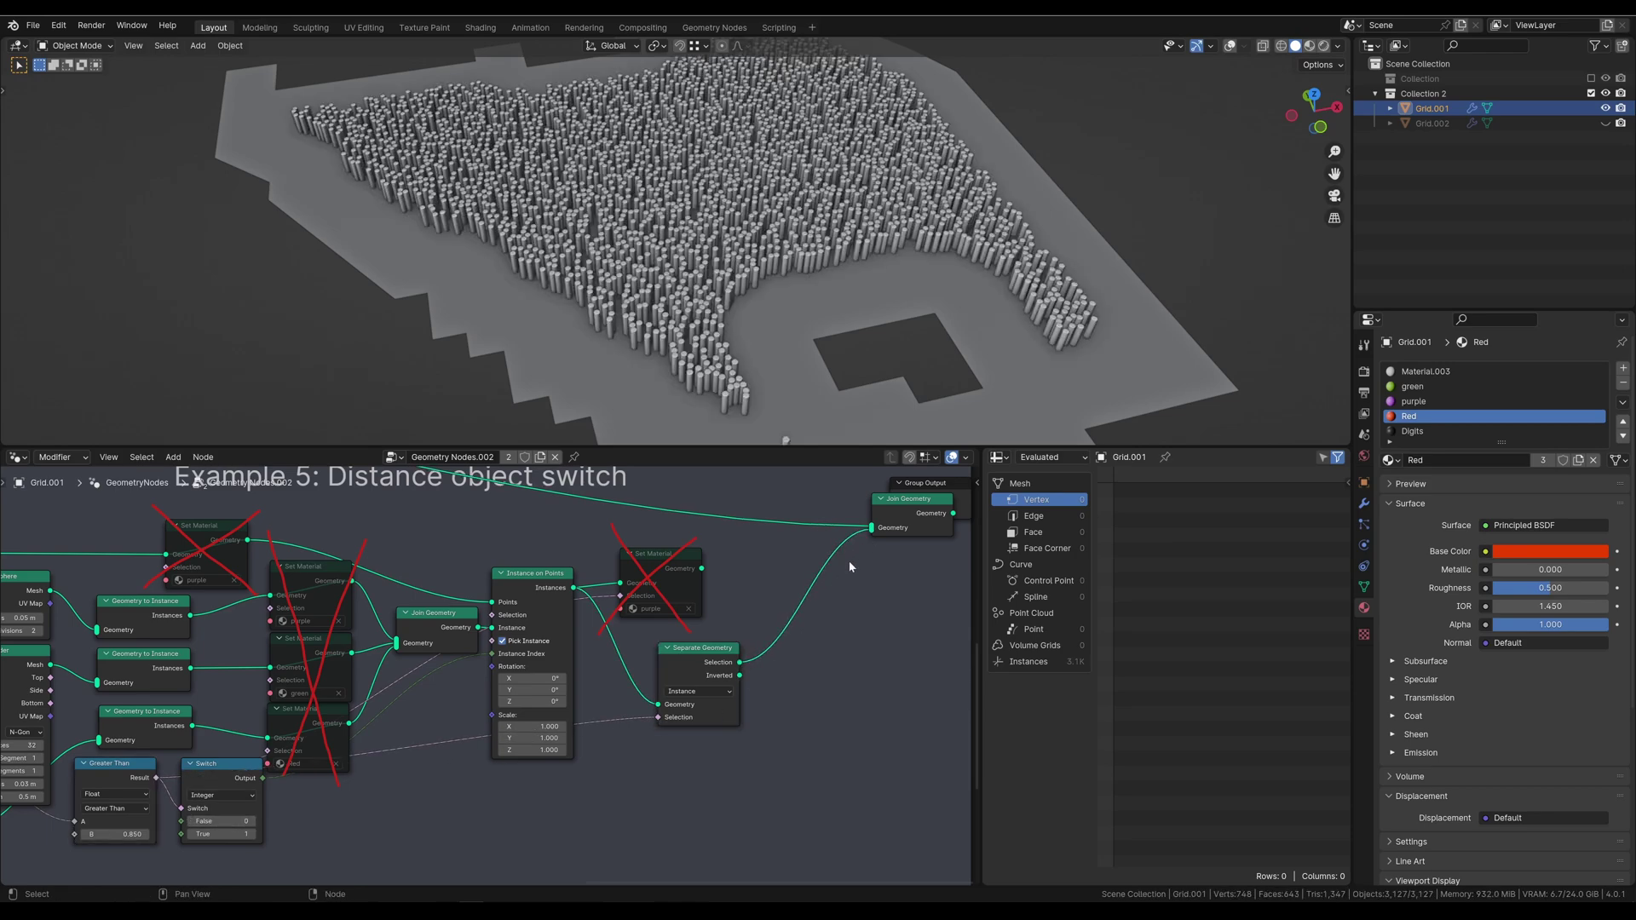
{"action": "mouse_move", "coordinate": [740, 676]}
{"action": "left_mouse_down"}
{"action": "mouse_move", "coordinate": [871, 529]}
{"action": "mouse_move", "coordinate": [802, 606]}
{"action": "left_mouse_up"}
Step: Put a purple Set Material on the Selection branch and a green duplicate on the Inverted branch
{"action": "type", "text": "set"}
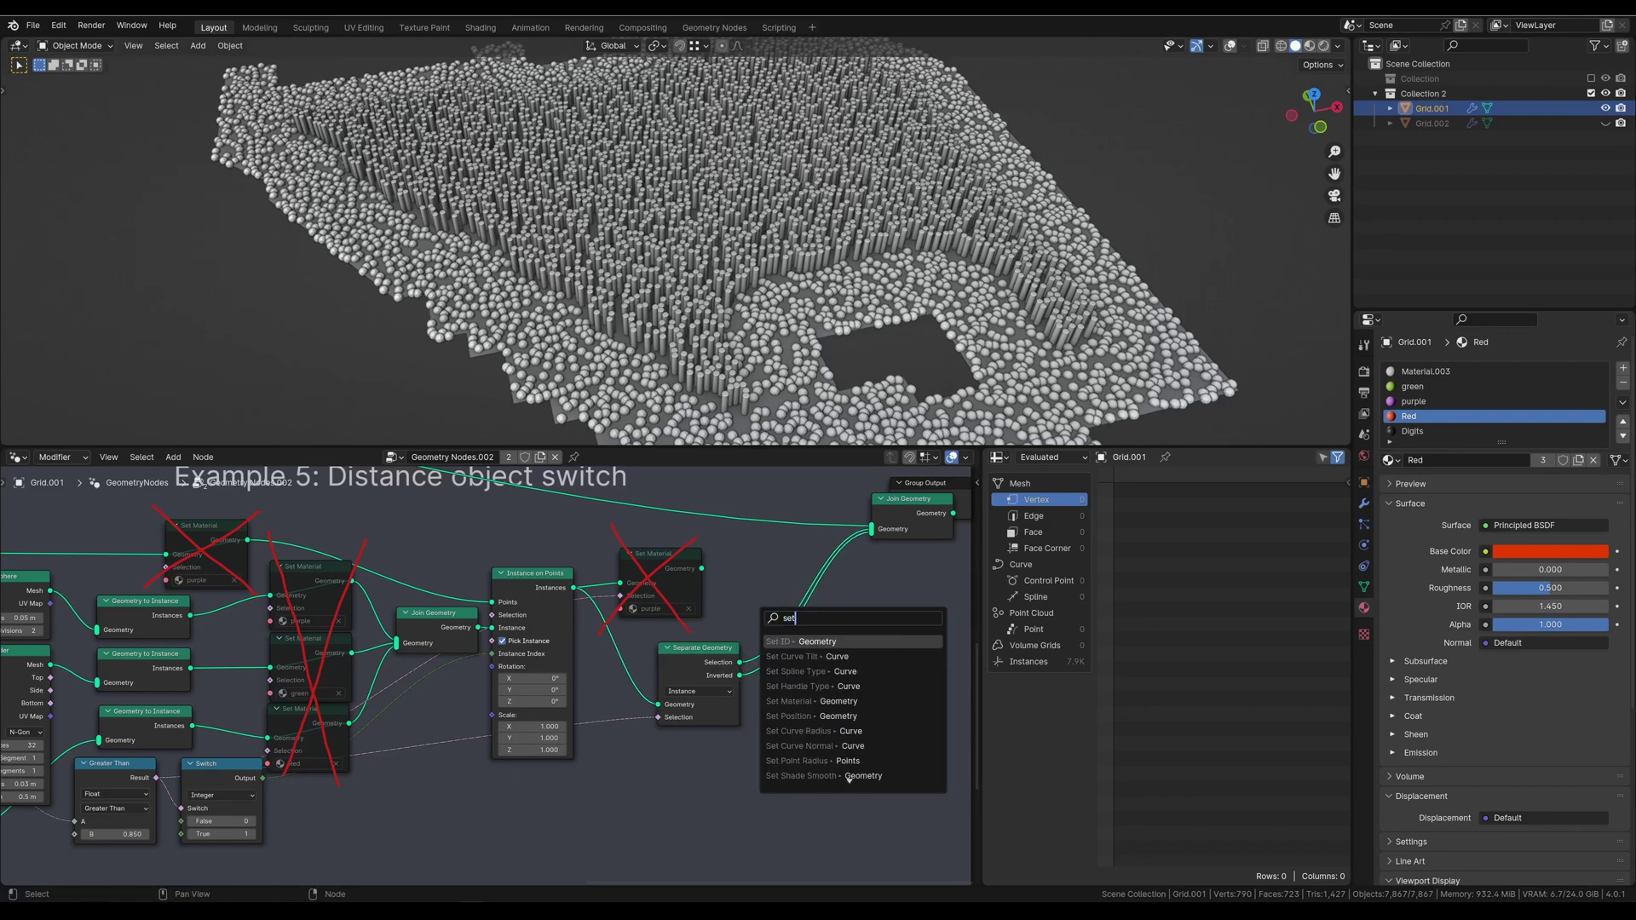
{"action": "left_click", "coordinate": [818, 701]}
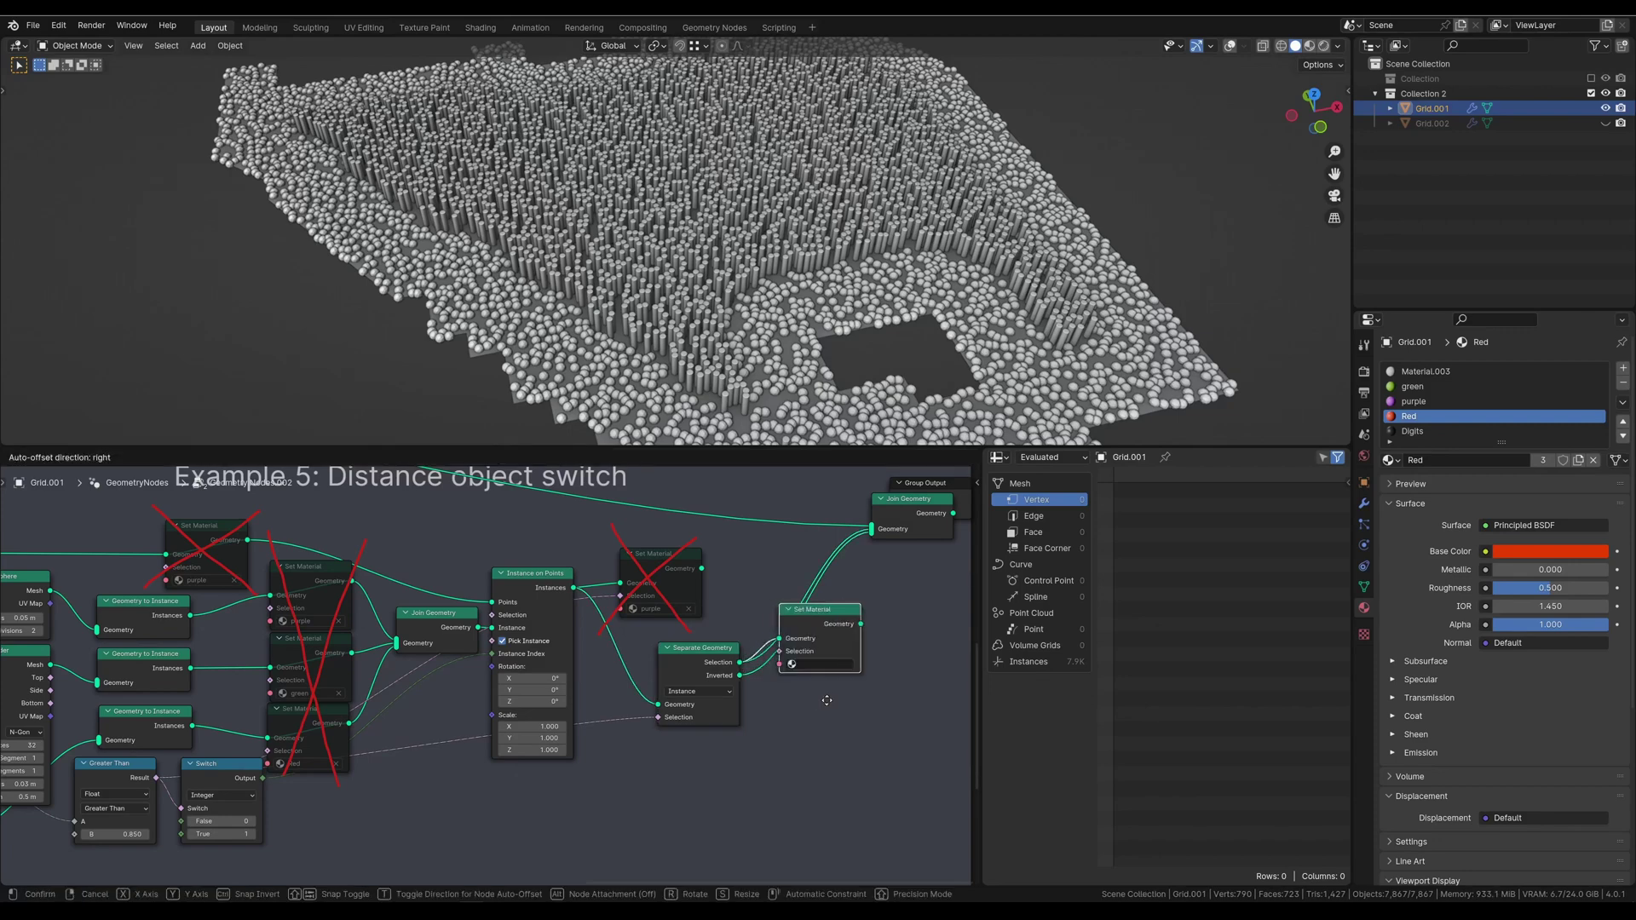
{"action": "left_click", "coordinate": [823, 623]}
{"action": "left_click", "coordinate": [823, 665]}
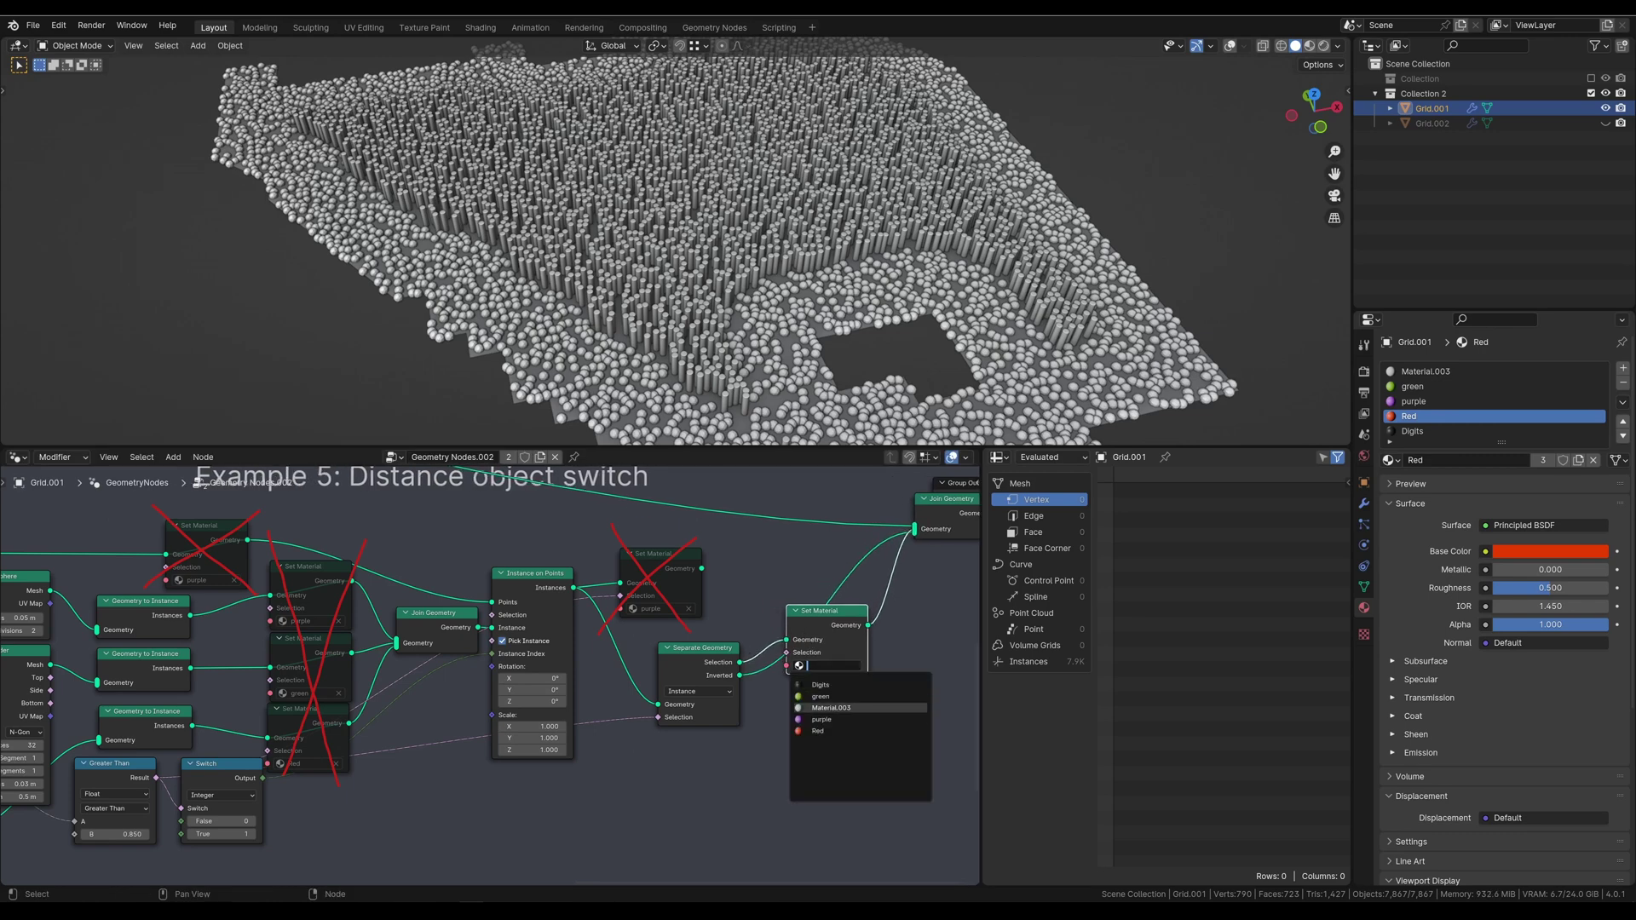
{"action": "left_click", "coordinate": [820, 716]}
{"action": "left_click_drag", "start_coordinate": [826, 628], "coordinate": [820, 579]}
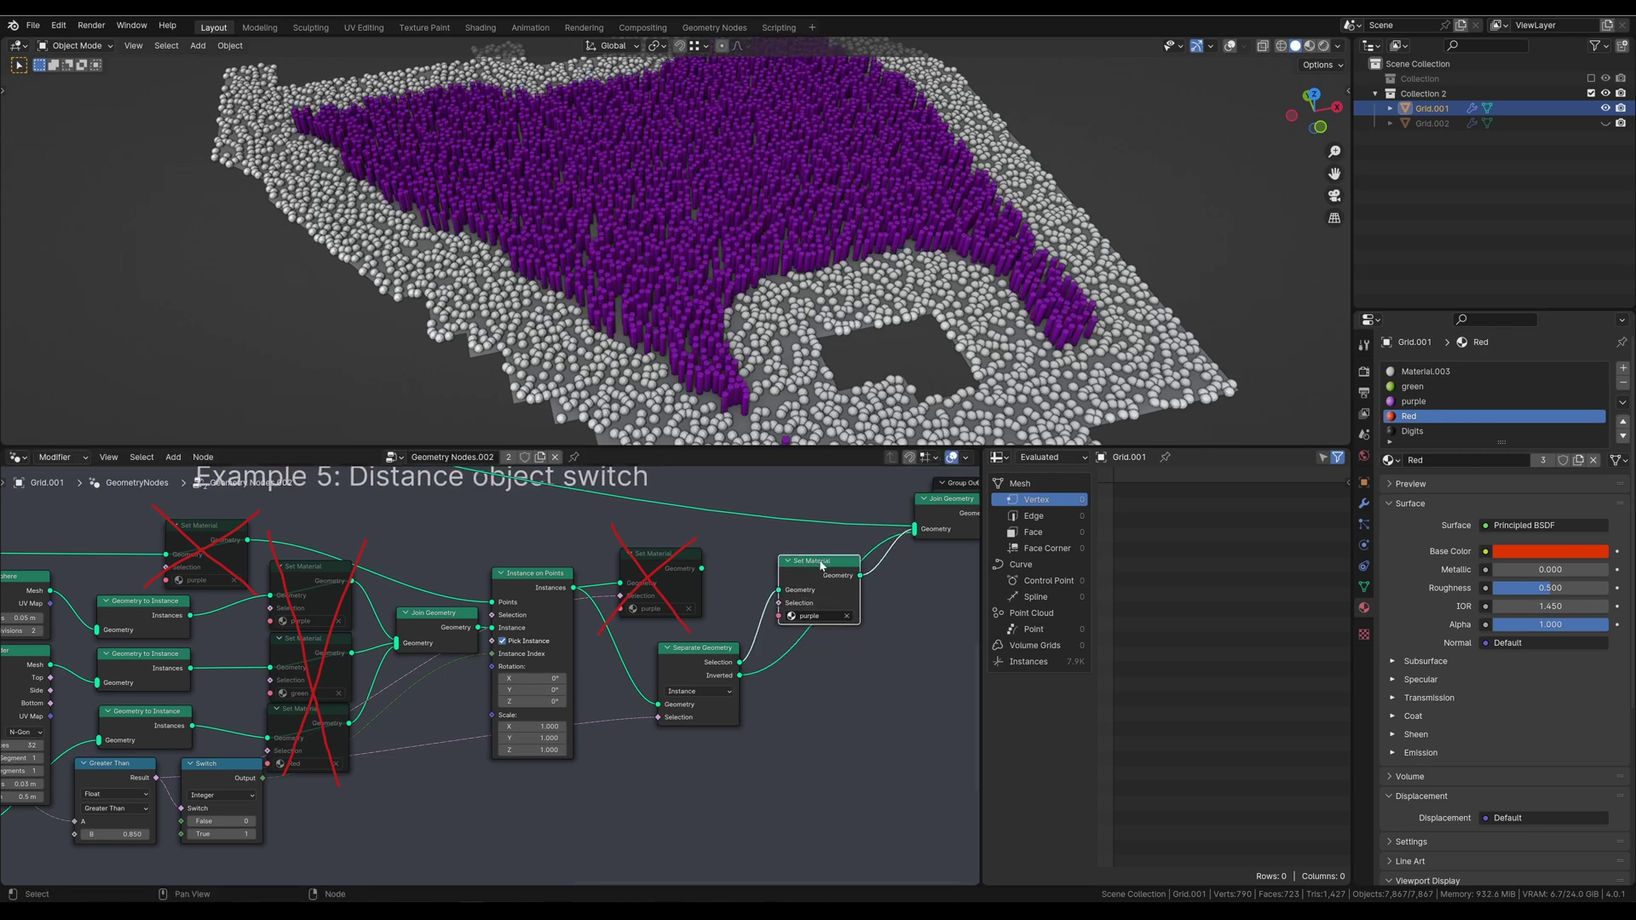
{"action": "key", "text": "shift+d"}
{"action": "left_click", "coordinate": [830, 652]}
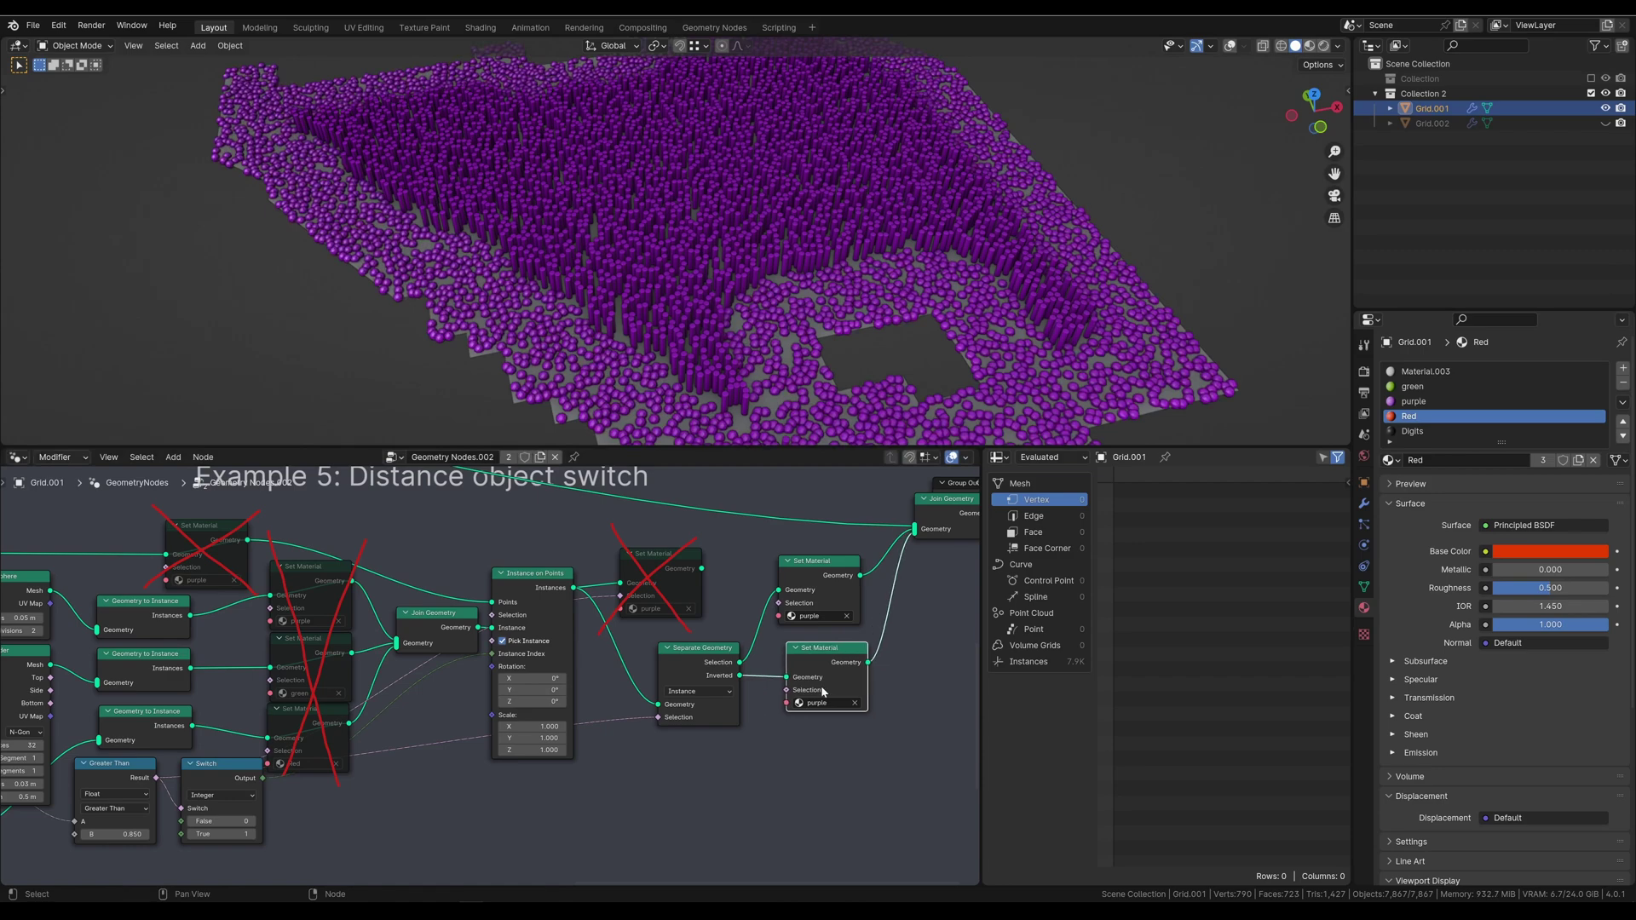
{"action": "left_click", "coordinate": [820, 703]}
{"action": "left_click", "coordinate": [816, 734]}
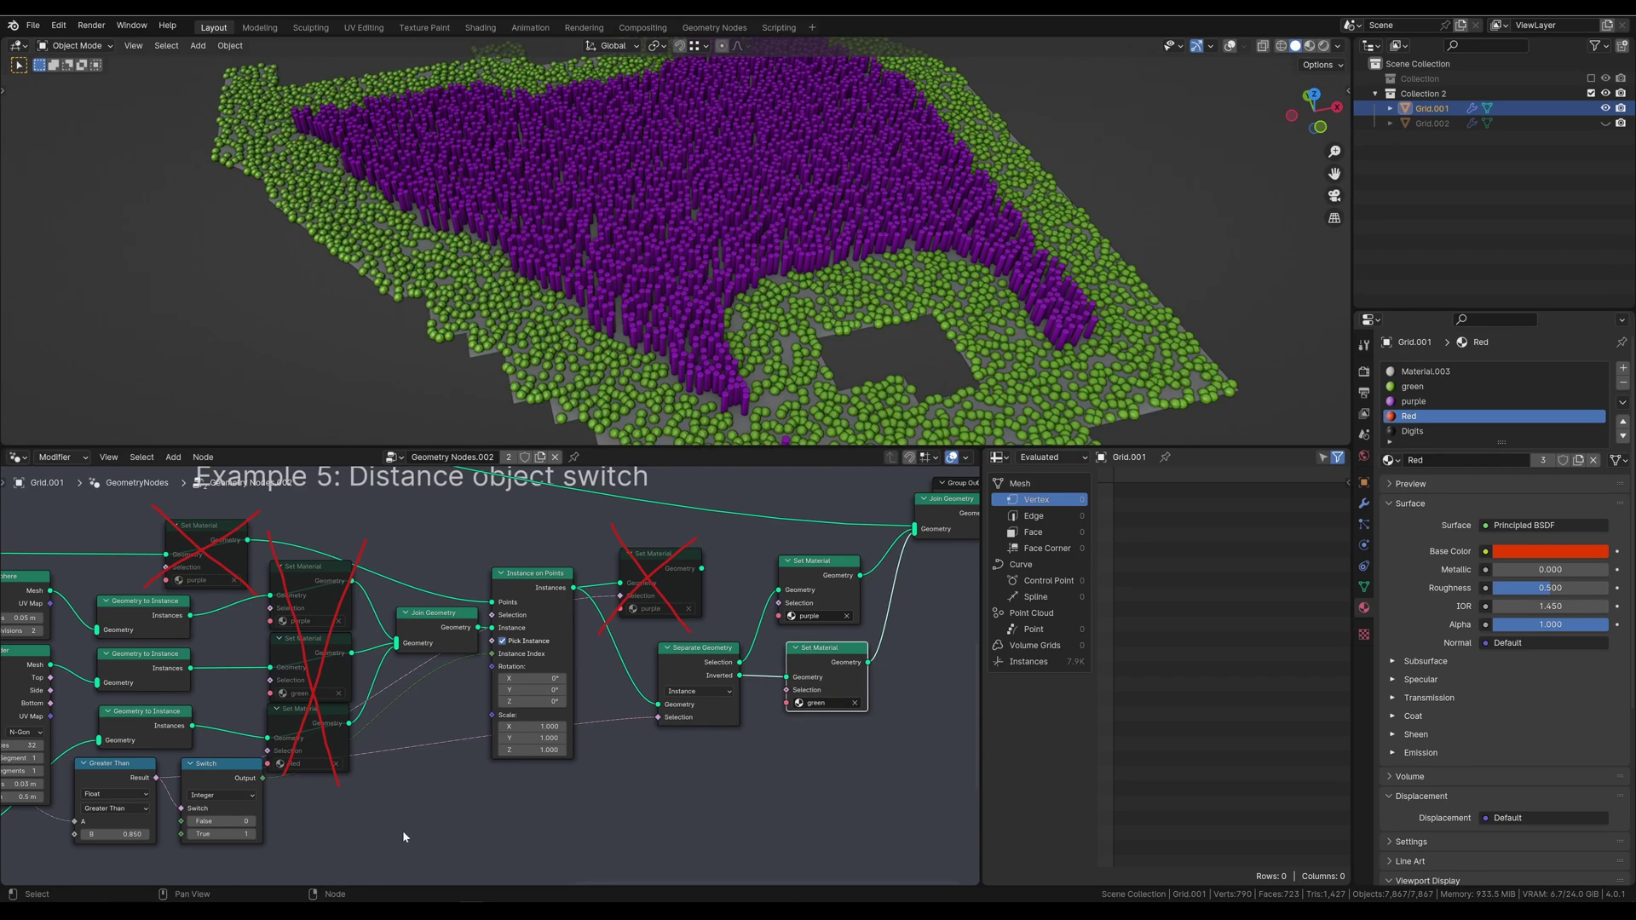
Step: Duplicate the Greater Than node to drive Separate Geometry, with its threshold set to 0.720
{"action": "left_click_drag", "start_coordinate": [212, 772], "coordinate": [215, 728]}
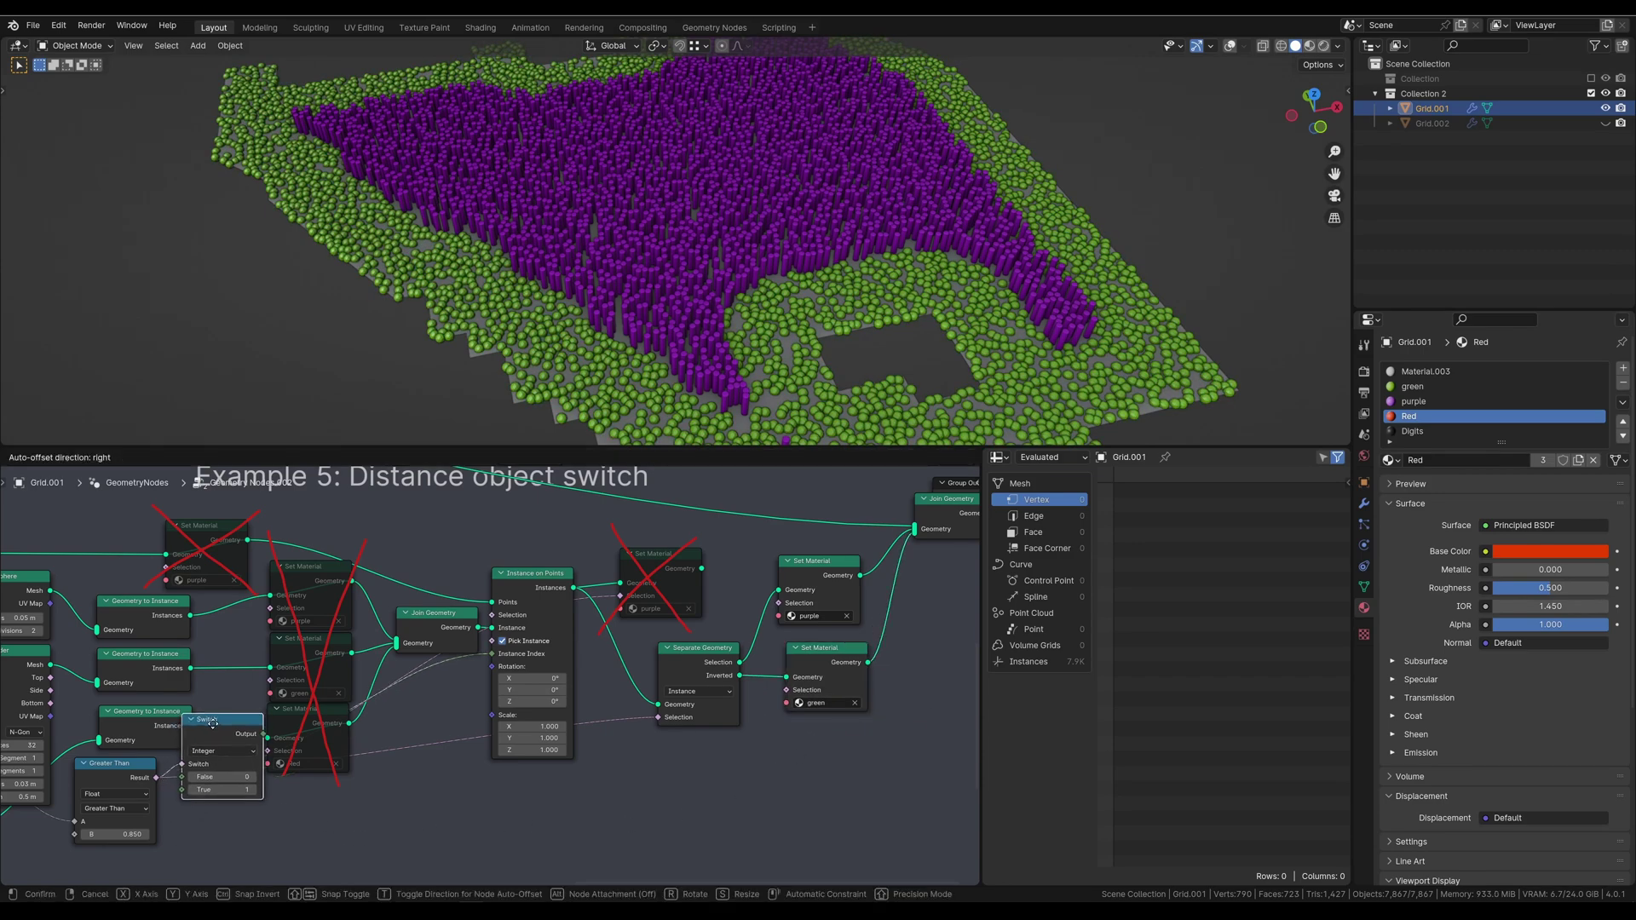
{"action": "mouse_move", "coordinate": [128, 770]}
{"action": "left_mouse_down"}
{"action": "mouse_move", "coordinate": [136, 796]}
{"action": "mouse_move", "coordinate": [147, 781]}
{"action": "left_mouse_up"}
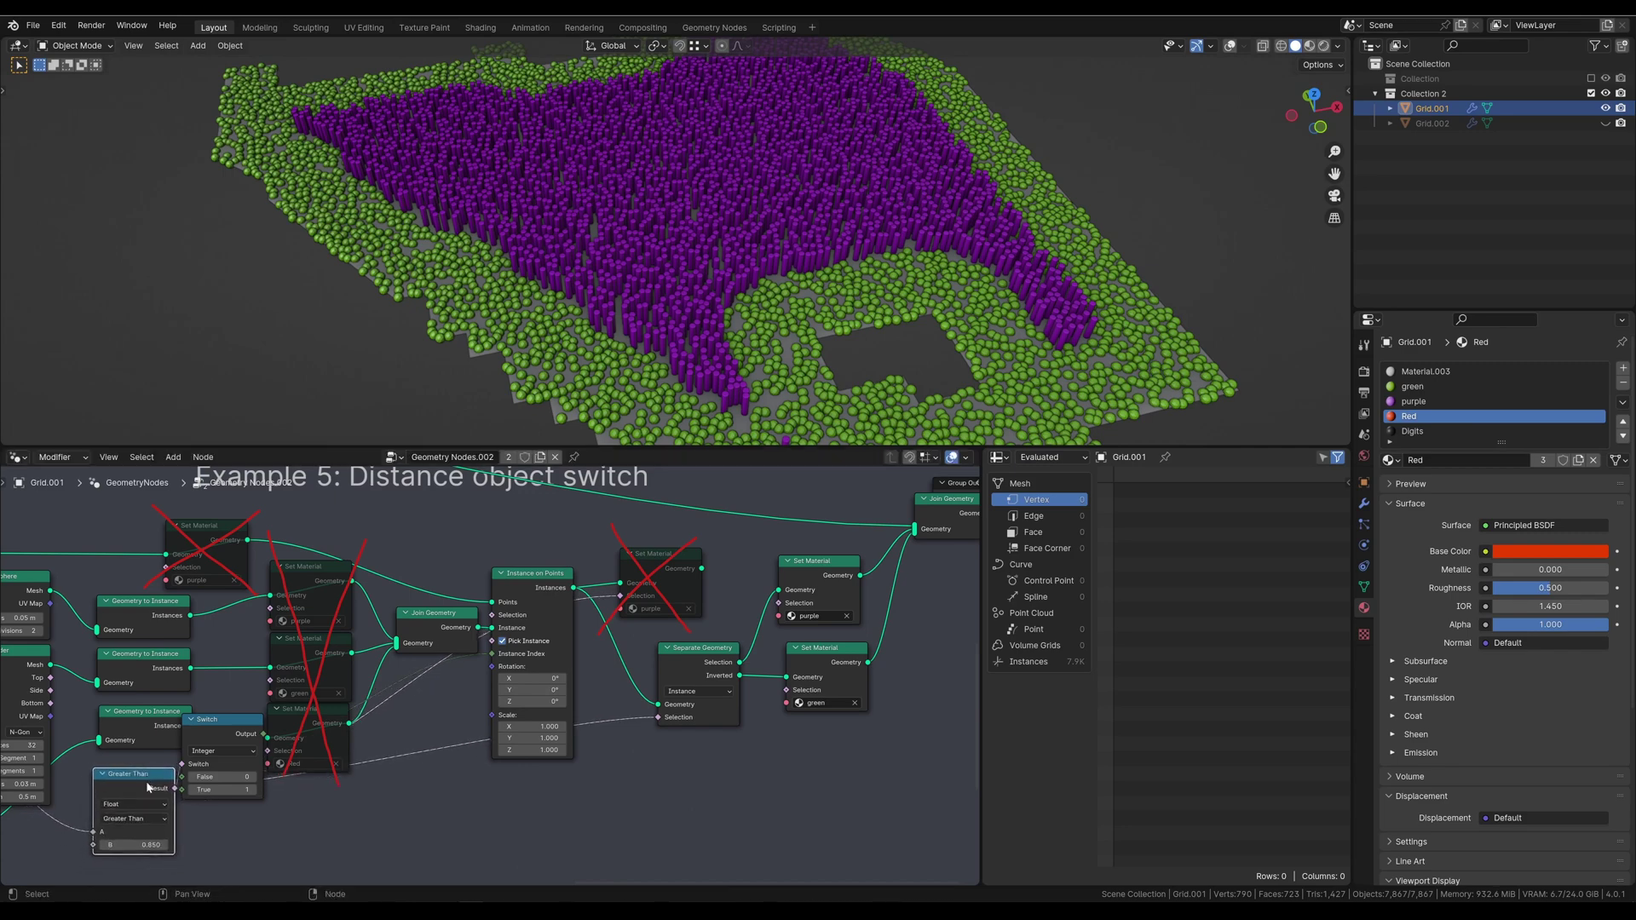
{"action": "key", "text": "shift+d"}
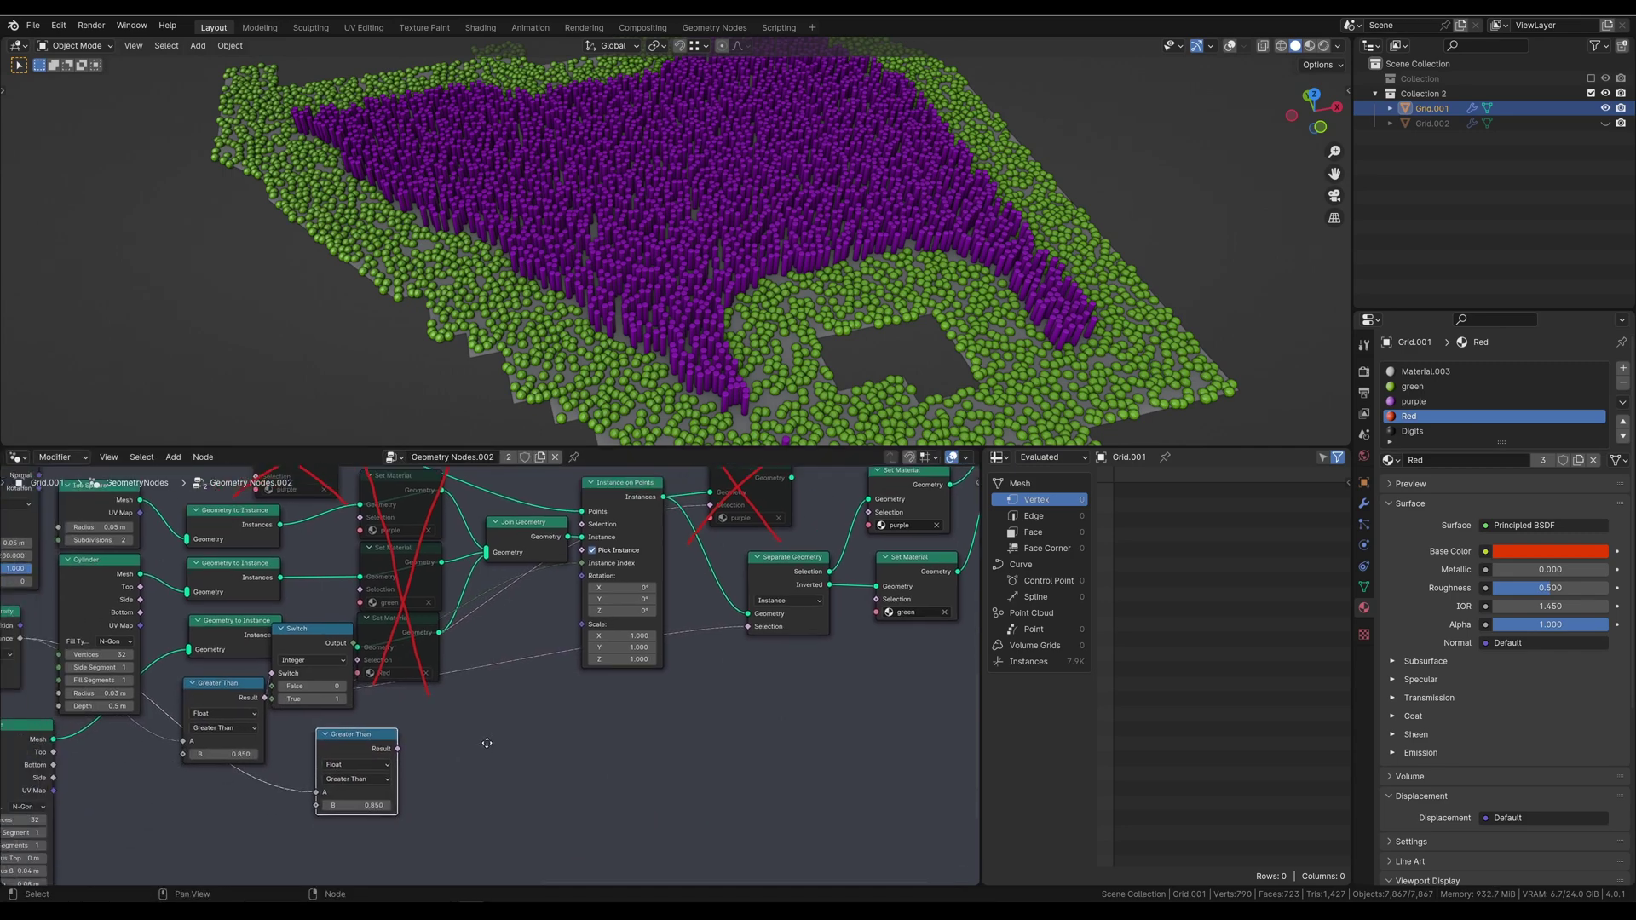
{"action": "left_click", "coordinate": [243, 775]}
{"action": "middle_click_drag", "start_coordinate": [255, 793], "coordinate": [105, 801]}
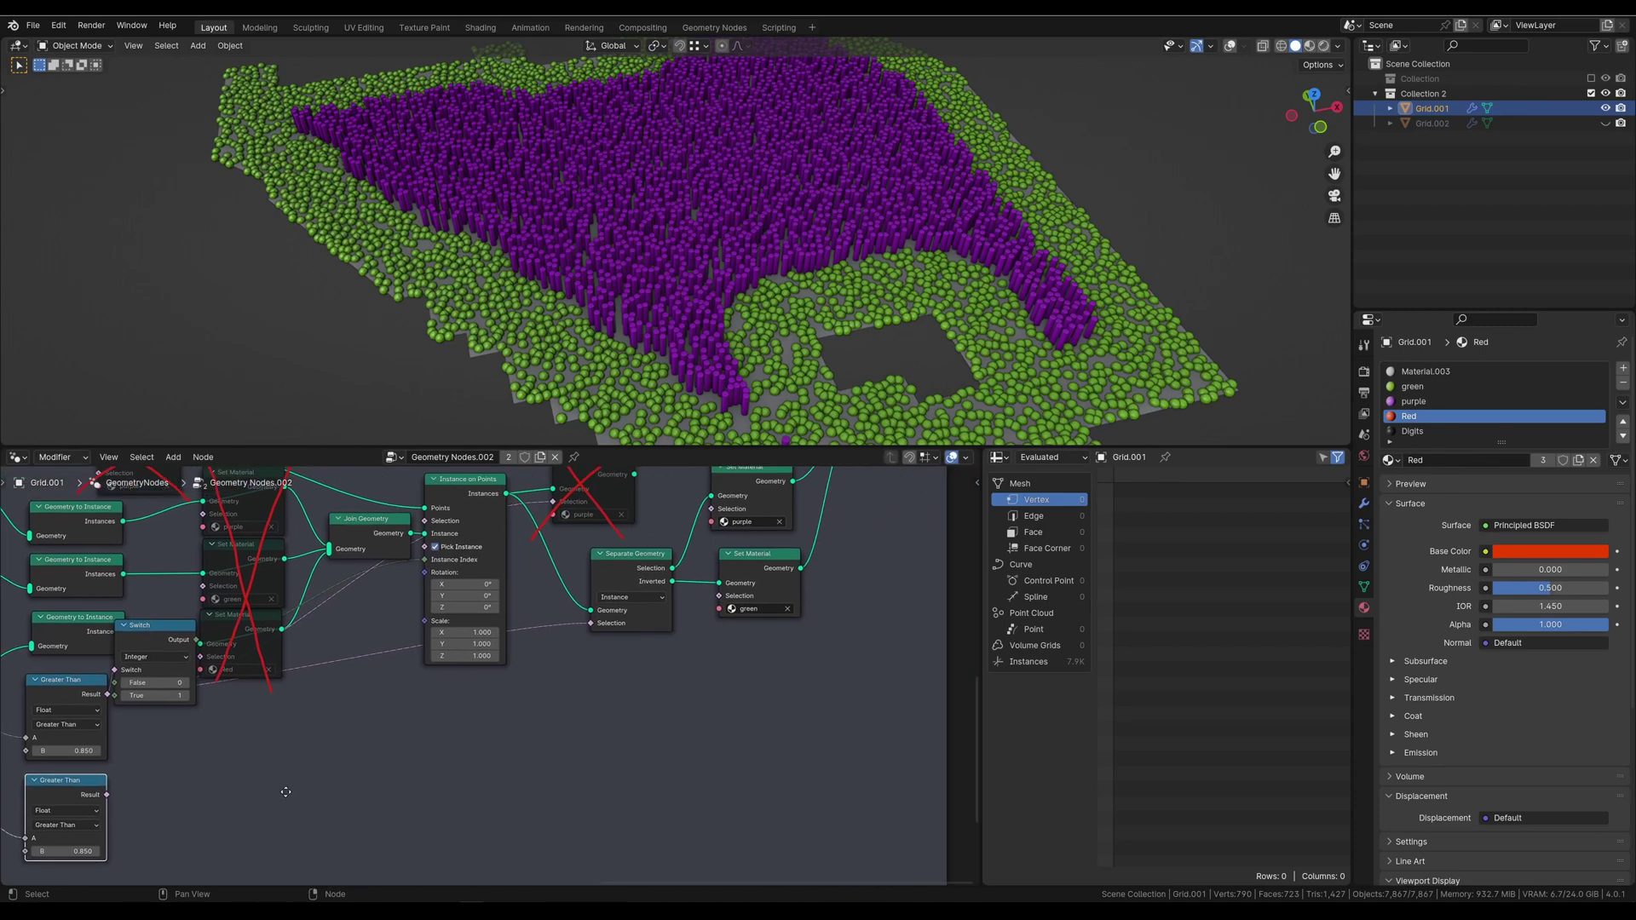
{"action": "left_click_drag", "start_coordinate": [126, 790], "coordinate": [611, 618]}
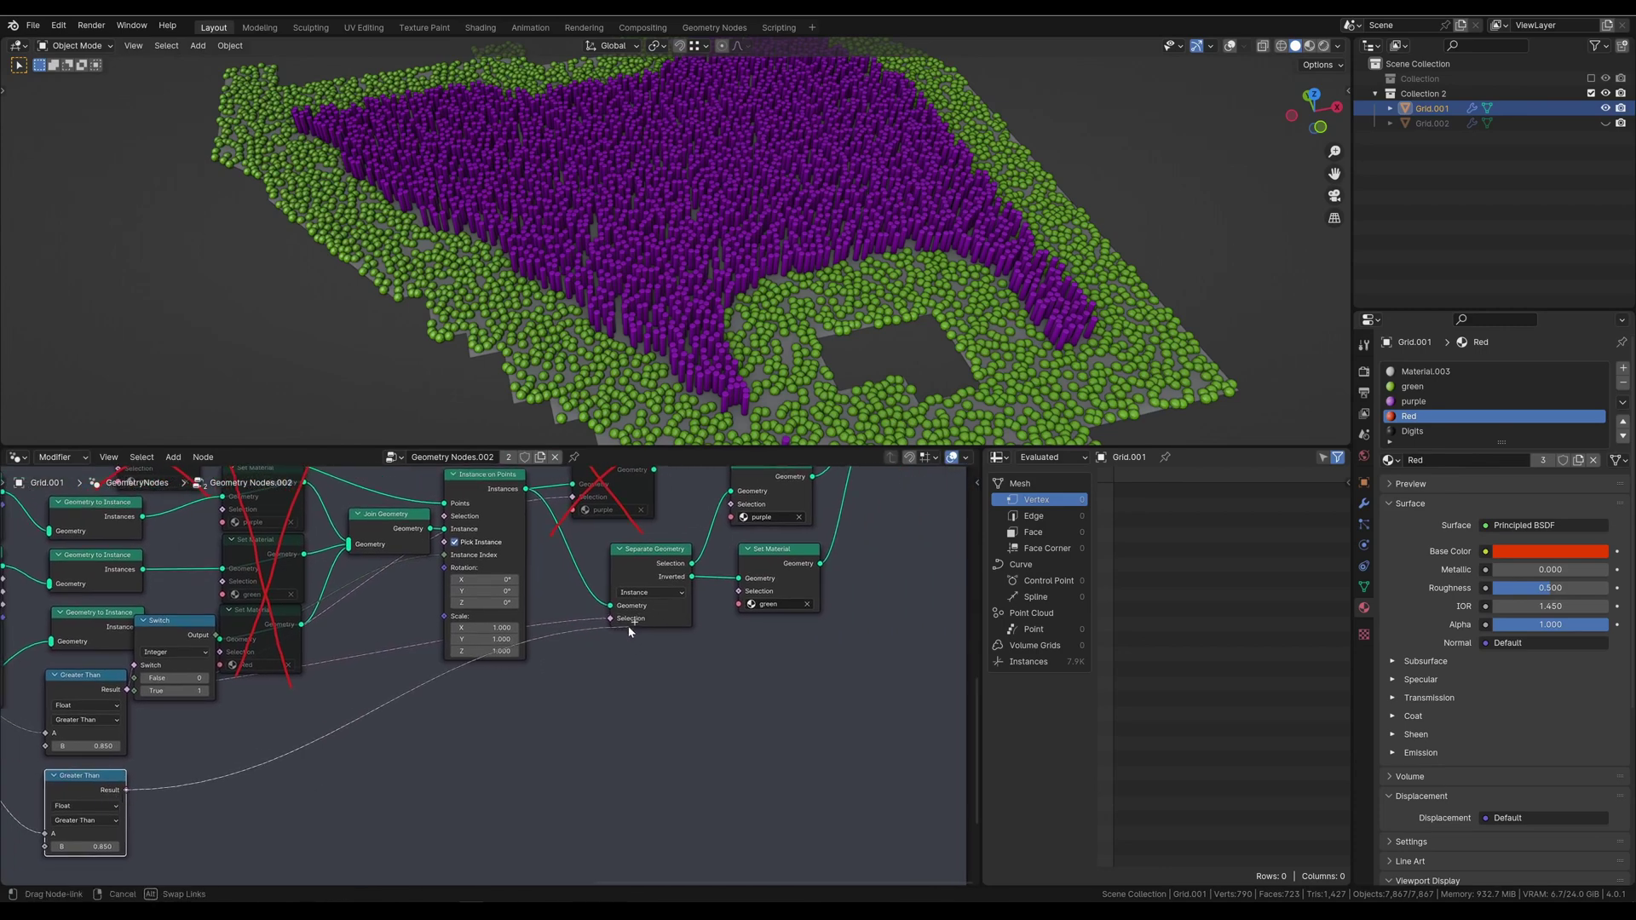
{"action": "mouse_move", "coordinate": [85, 846]}
{"action": "left_mouse_down"}
{"action": "mouse_move", "coordinate": [68, 847]}
{"action": "mouse_move", "coordinate": [107, 846]}
{"action": "mouse_move", "coordinate": [77, 847]}
{"action": "left_mouse_up"}
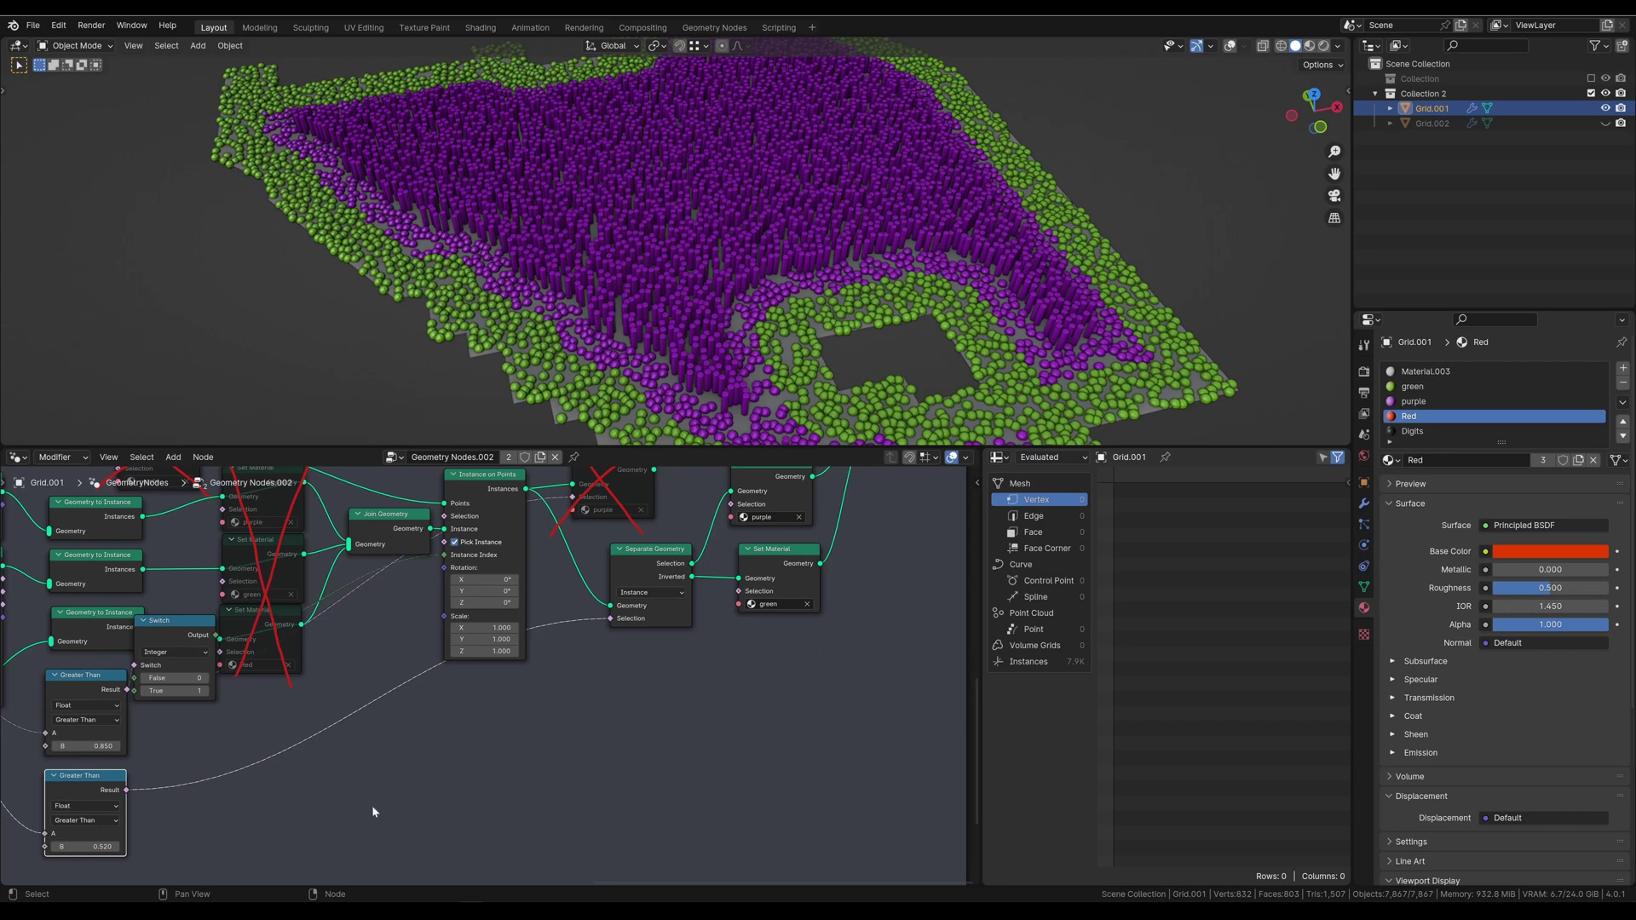
{"action": "scroll", "coordinate": [641, 704], "scroll_direction": "down", "scroll_amount": 3}
{"action": "scroll", "coordinate": [659, 704], "scroll_direction": "down", "scroll_amount": 2}
{"action": "scroll", "coordinate": [669, 709], "scroll_direction": "down", "scroll_amount": 1}
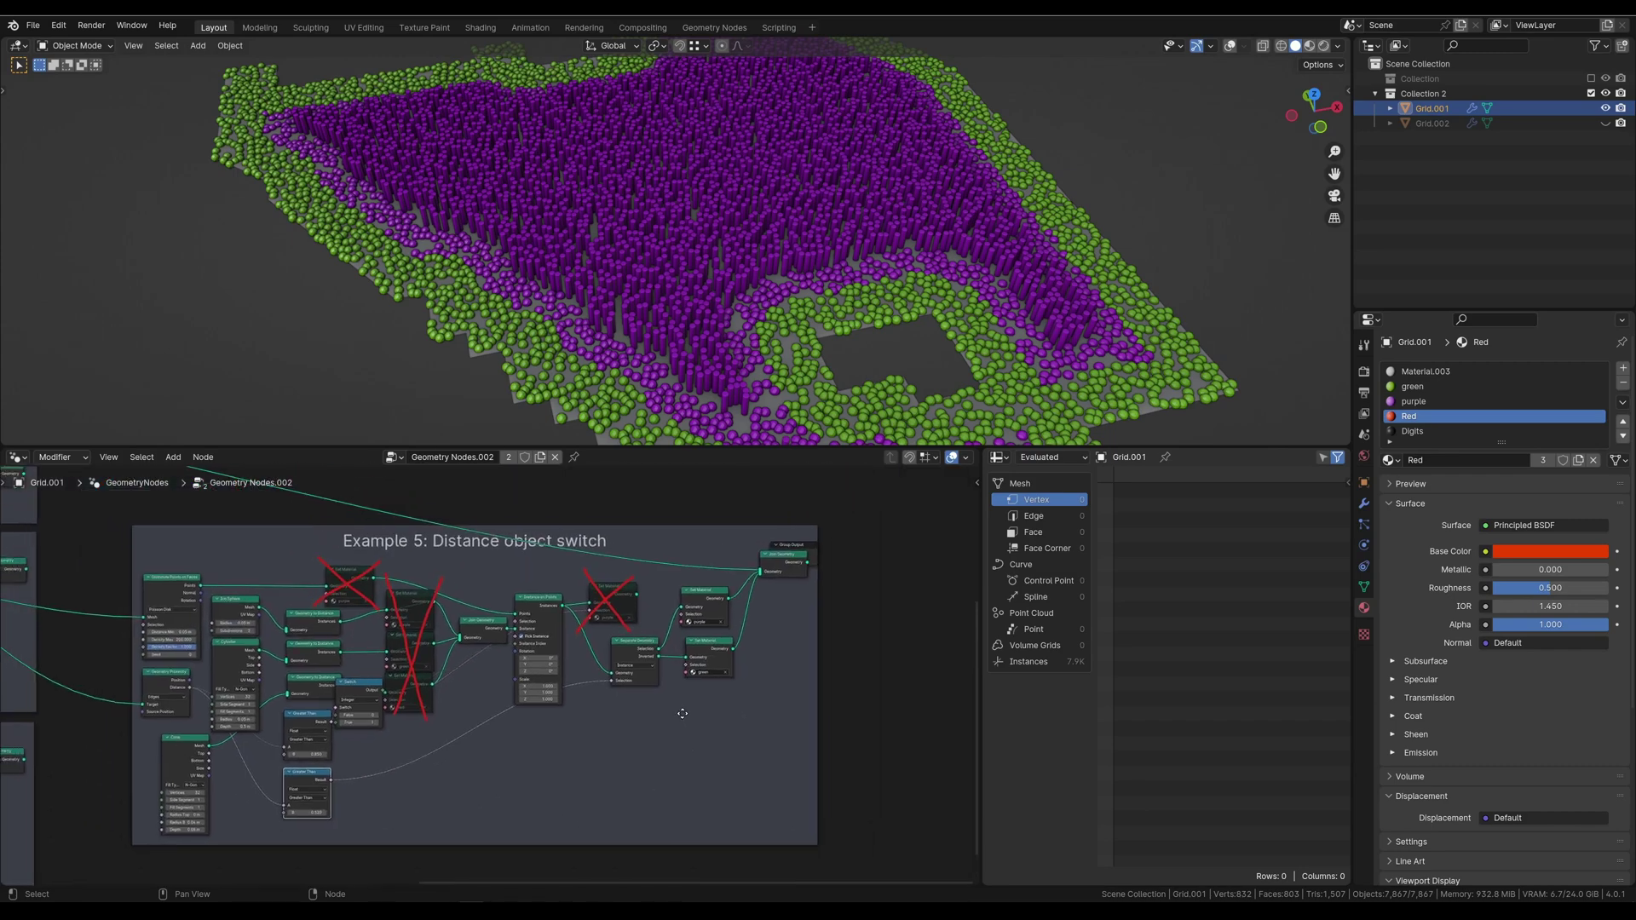
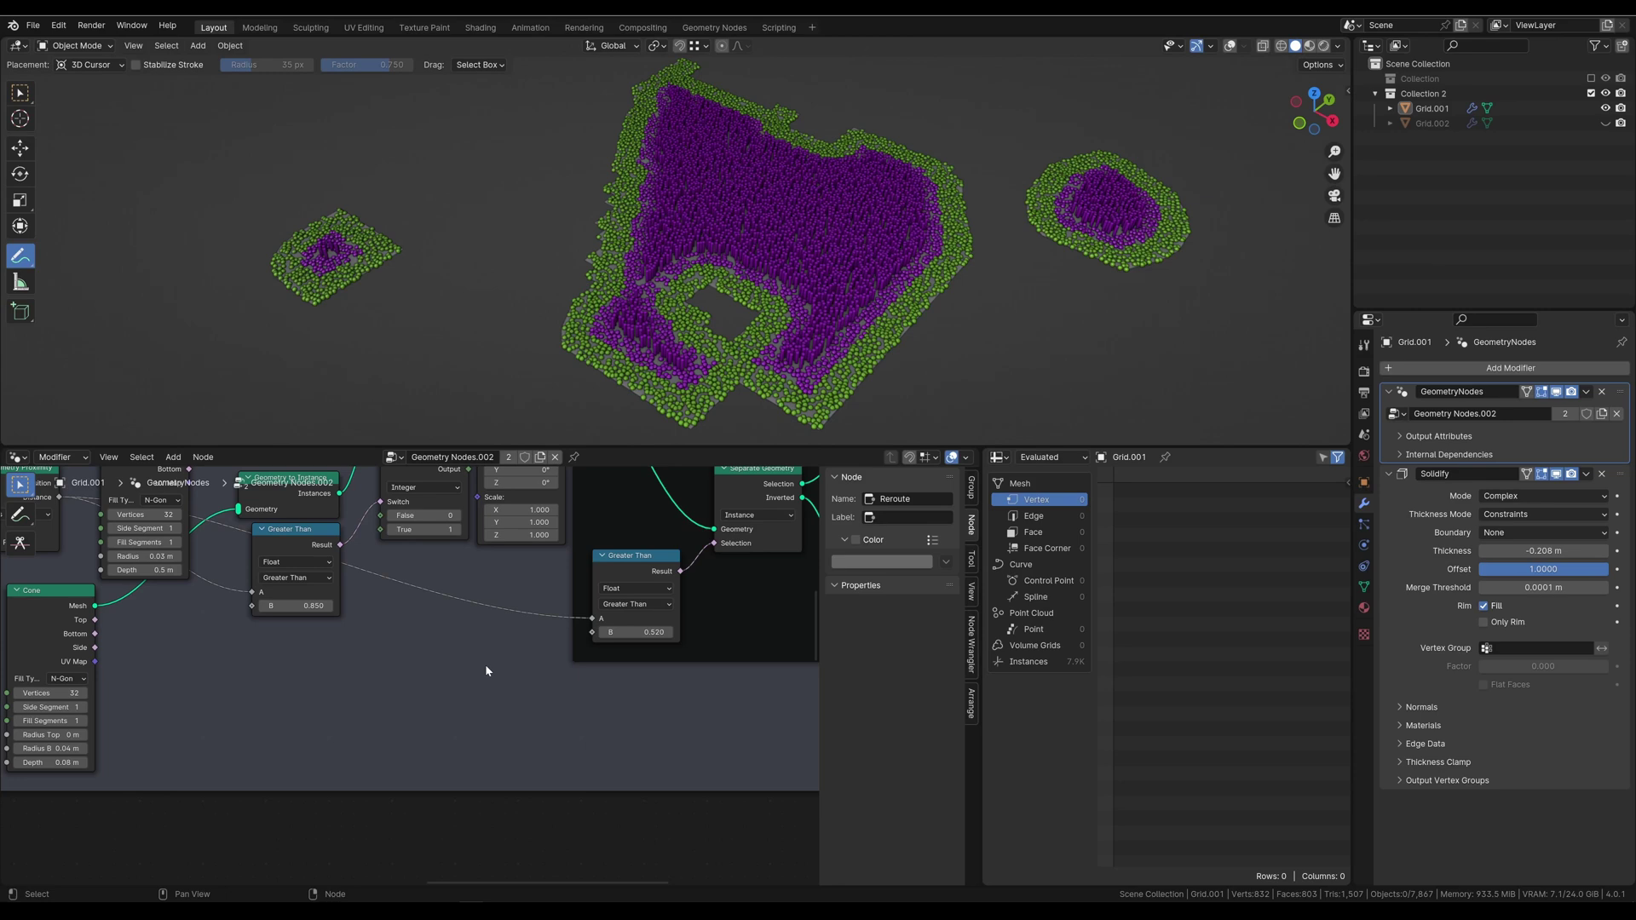
Step: Add a Random Value node to the tree and enter initial minimum and maximum values
{"action": "key", "text": "shift+a"}
{"action": "type", "text": "r"}
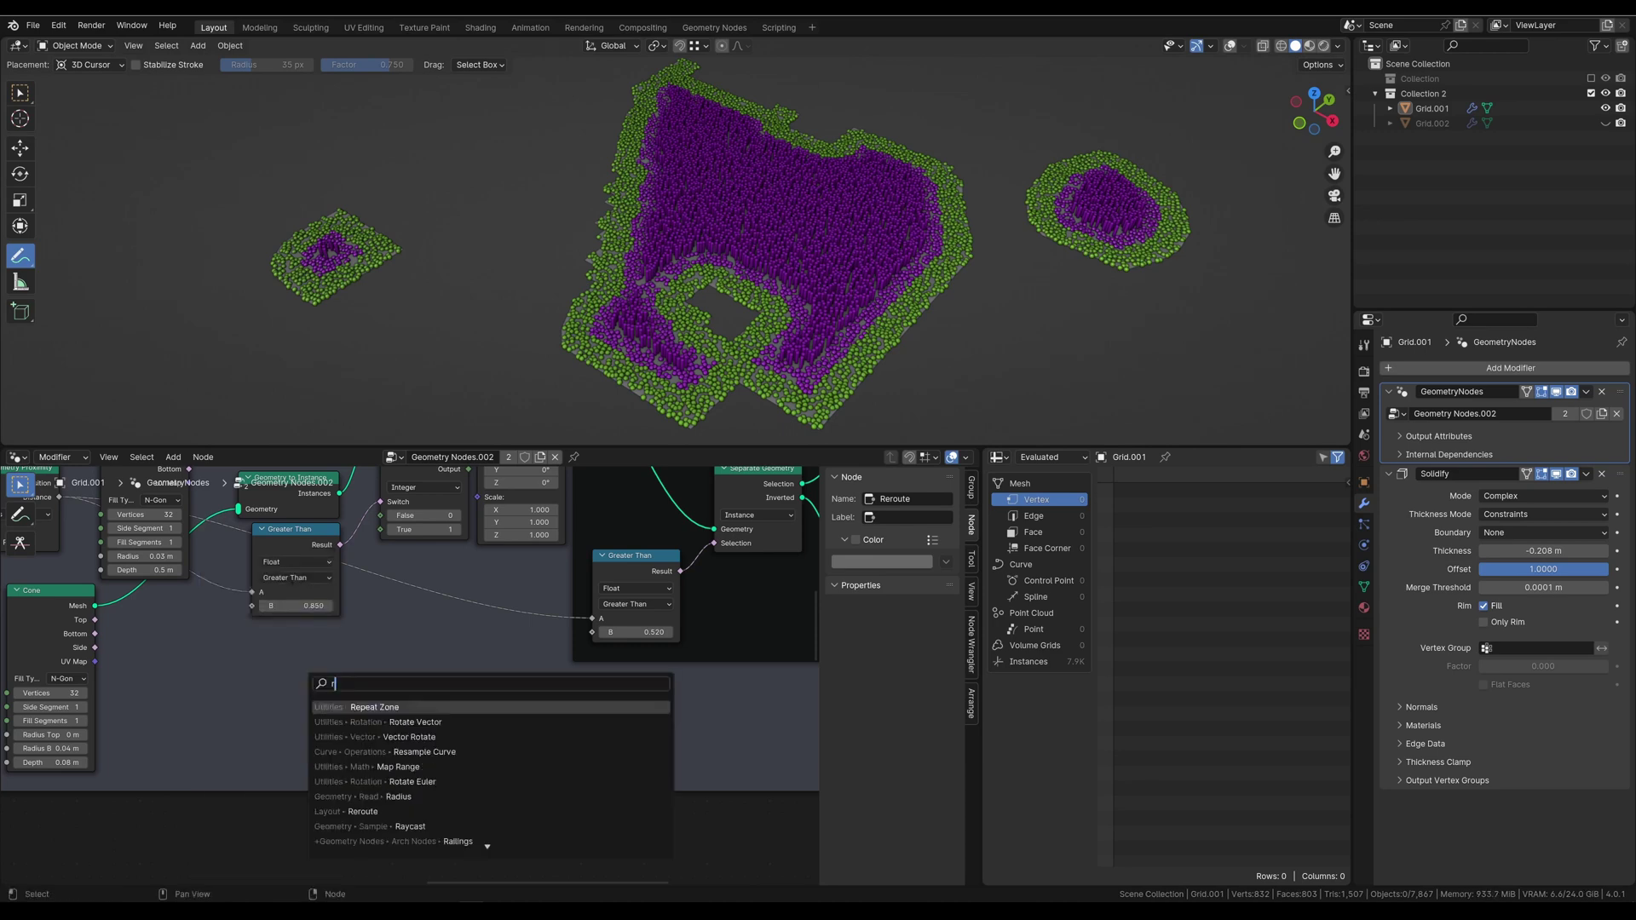
{"action": "type", "text": "an"}
{"action": "key", "text": "Down"}
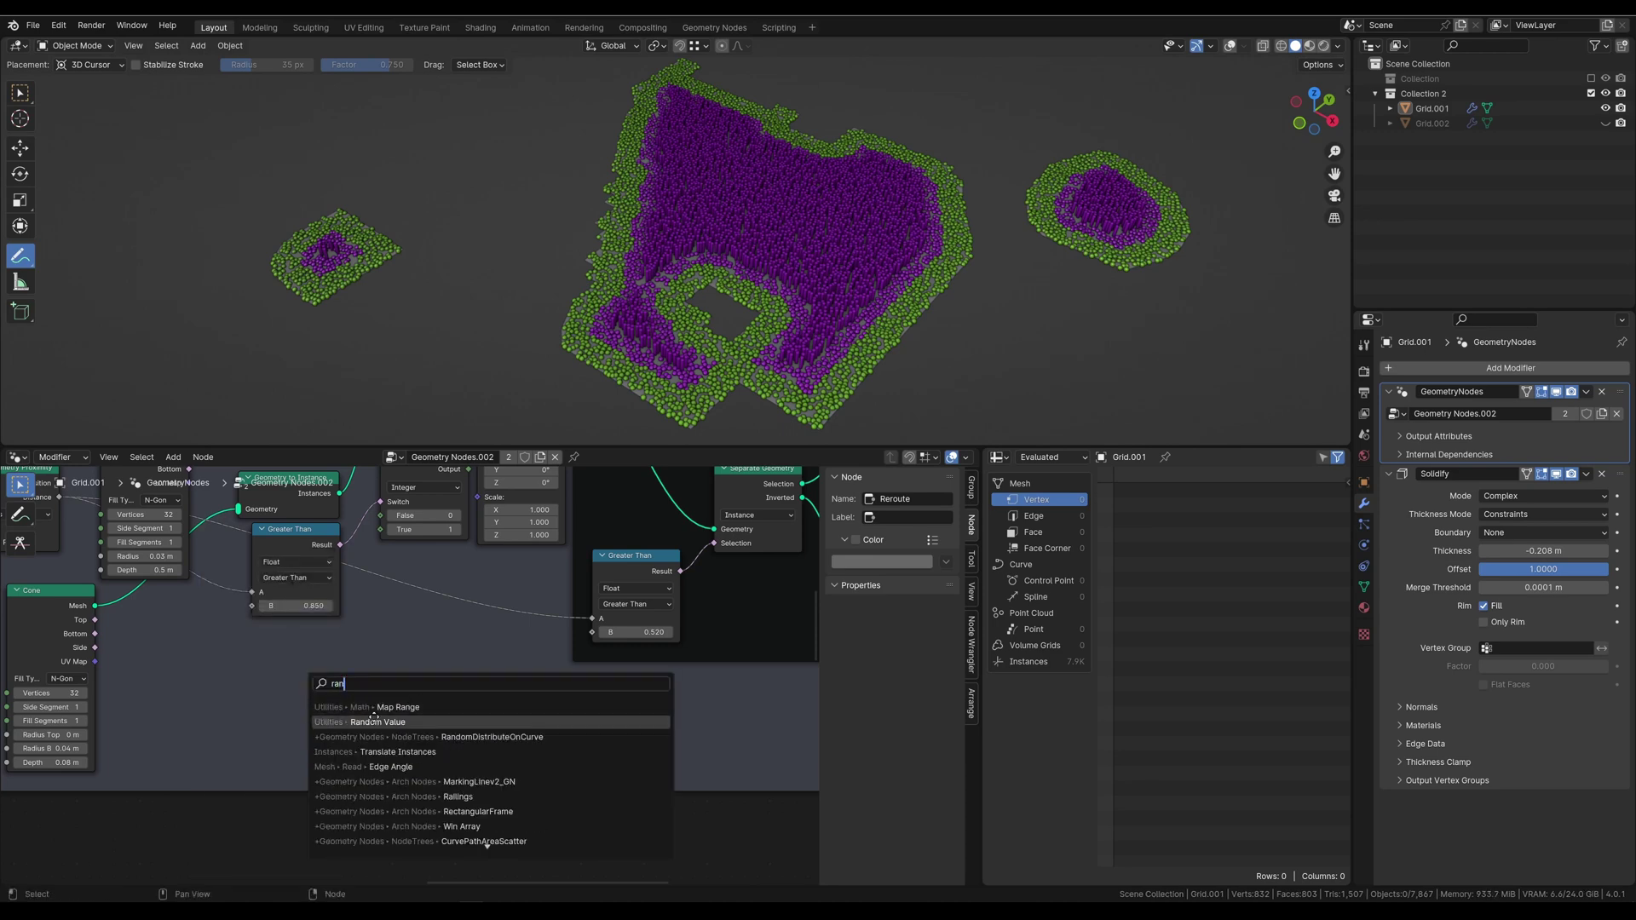
{"action": "key", "text": "Return"}
{"action": "left_click", "coordinate": [433, 702]}
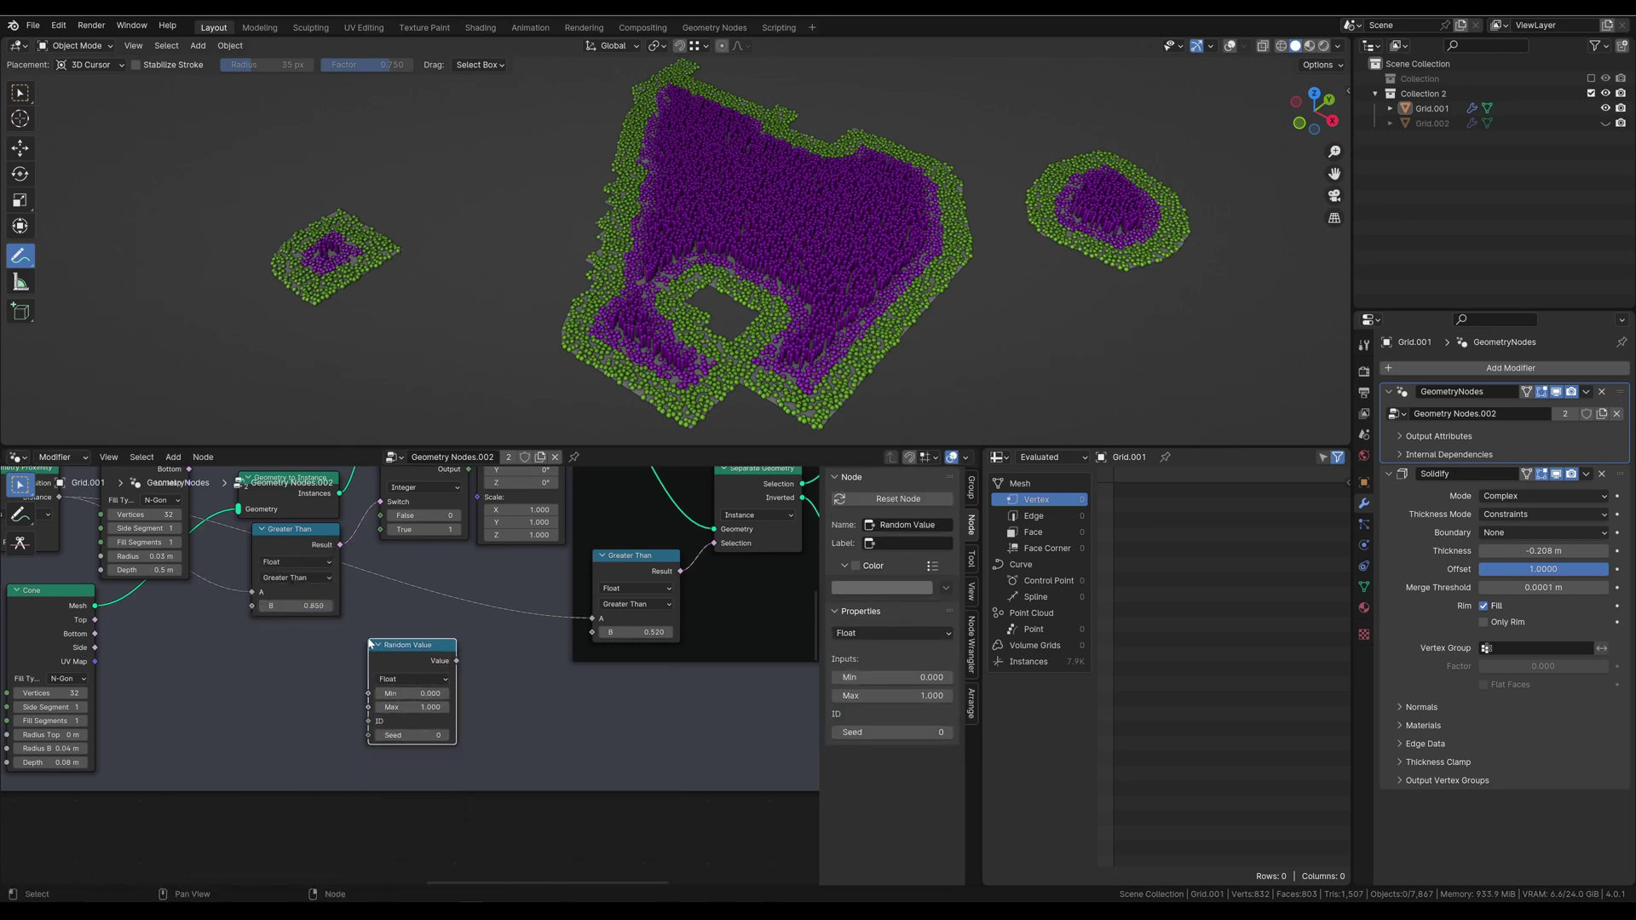
{"action": "left_click", "coordinate": [412, 694]}
{"action": "type", "text": "-"}
{"action": "key", "text": "Tab"}
{"action": "type", "text": "0.5"}
Step: Feed Random Value into Greater Than's B input with range -0.2 to 0.2
{"action": "left_click_drag", "start_coordinate": [458, 661], "coordinate": [589, 645]}
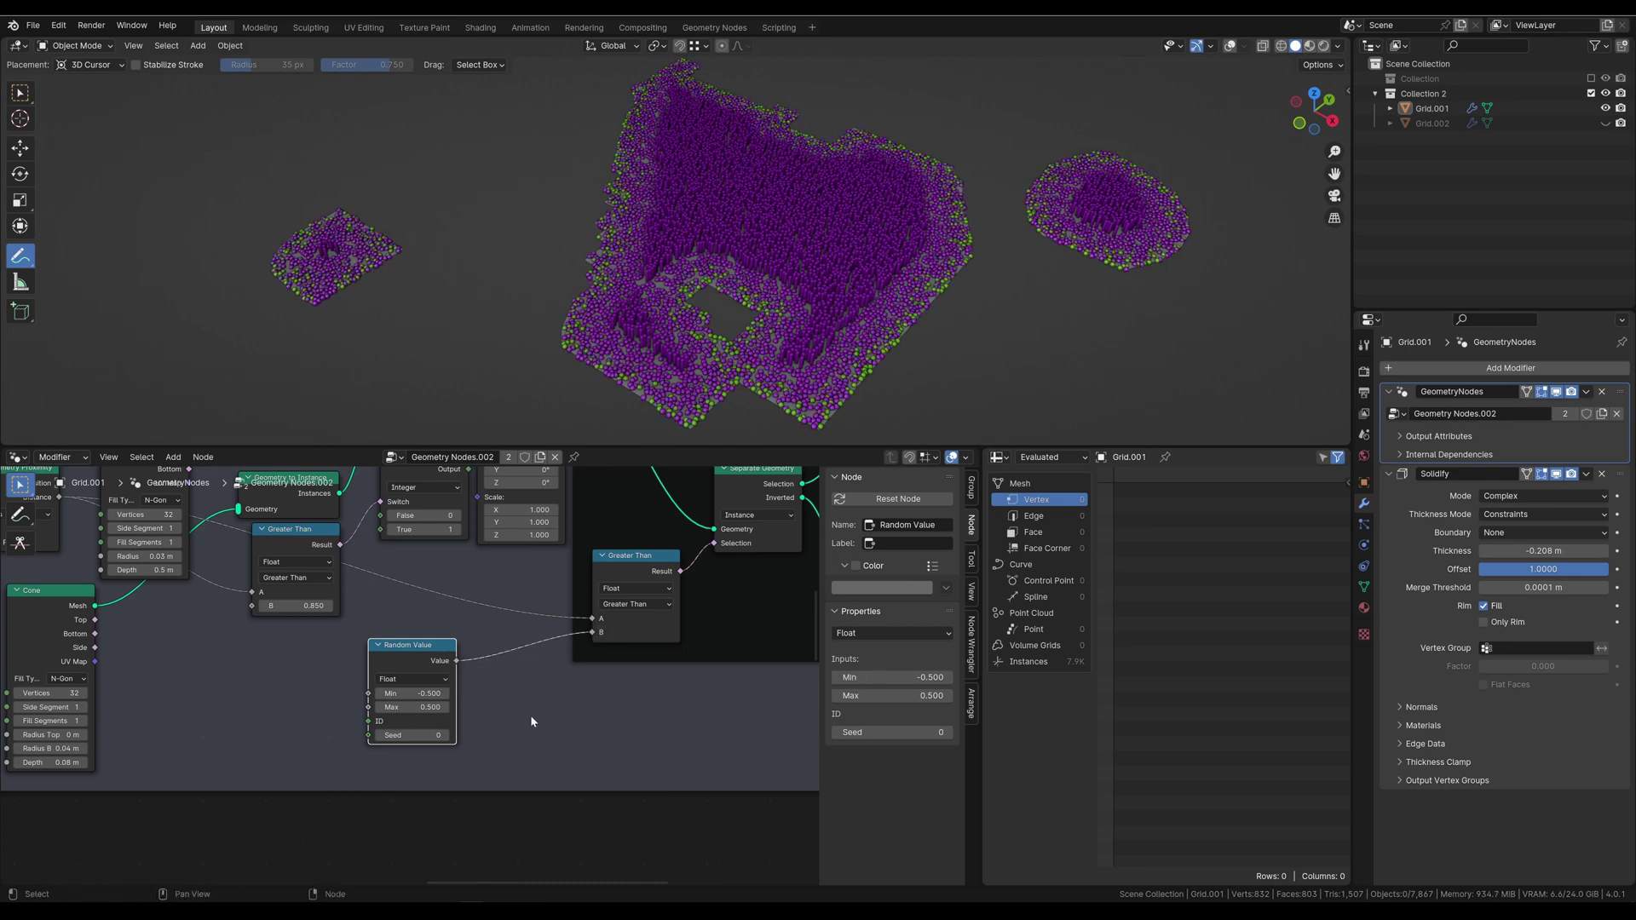
{"action": "left_click", "coordinate": [412, 692]}
{"action": "key", "text": "End"}
{"action": "type", "text": "2"}
{"action": "key", "text": "Tab"}
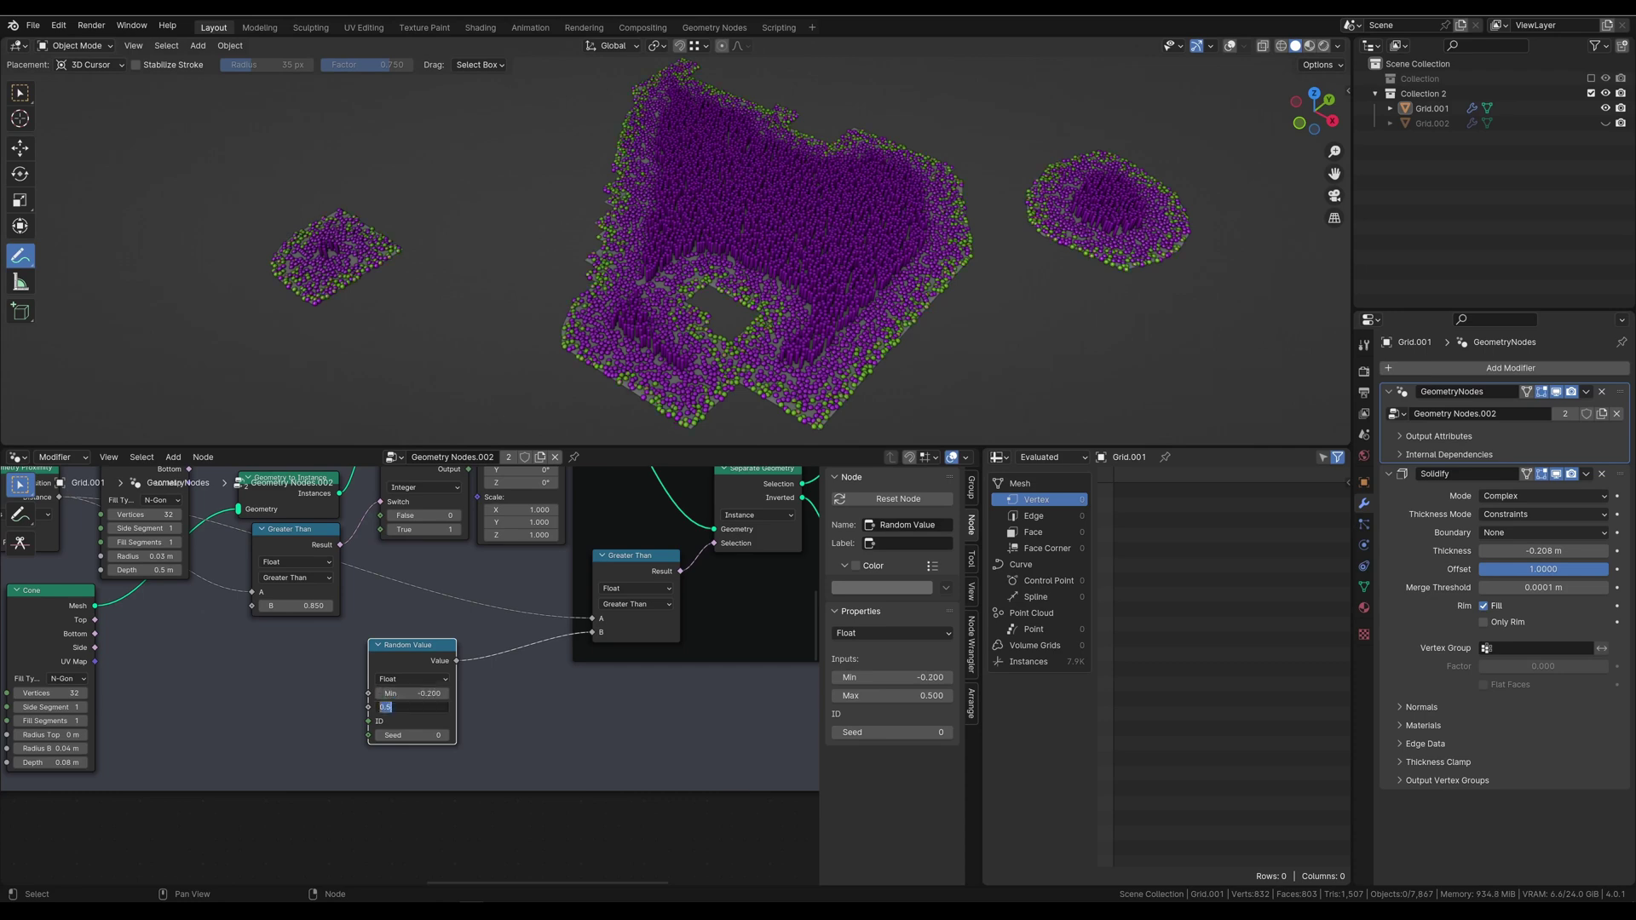
{"action": "type", "text": "0.200"}
{"action": "key", "text": "Return"}
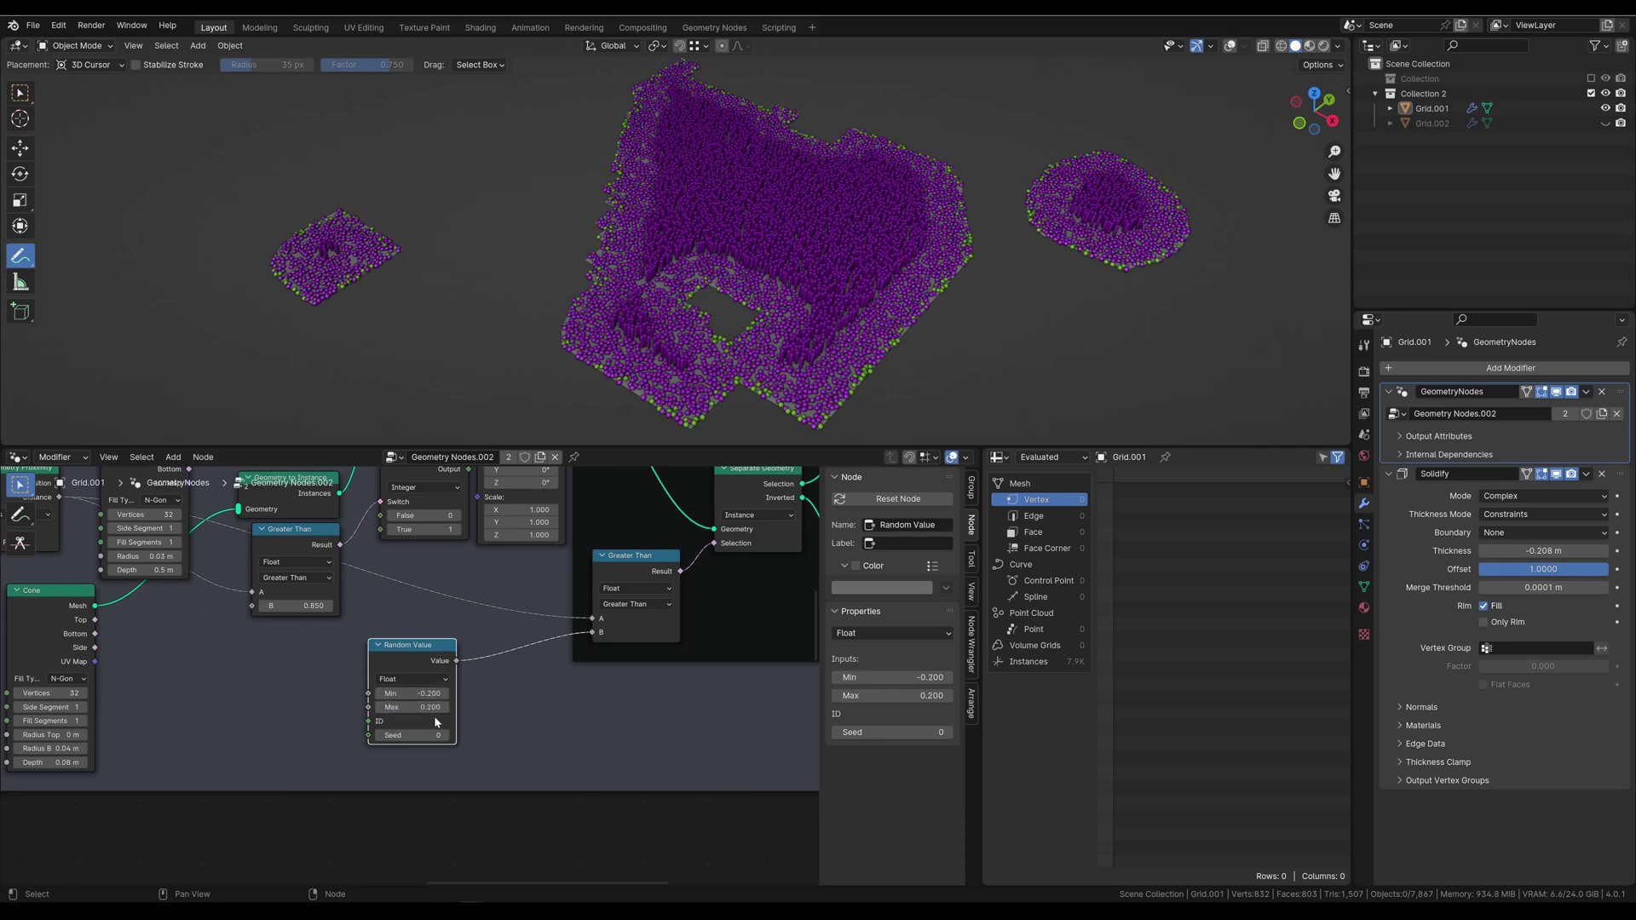
Step: Insert an Add math node after Random Value and frame both nodes as 'Disperse'
{"action": "left_click_drag", "start_coordinate": [423, 671], "coordinate": [326, 673]}
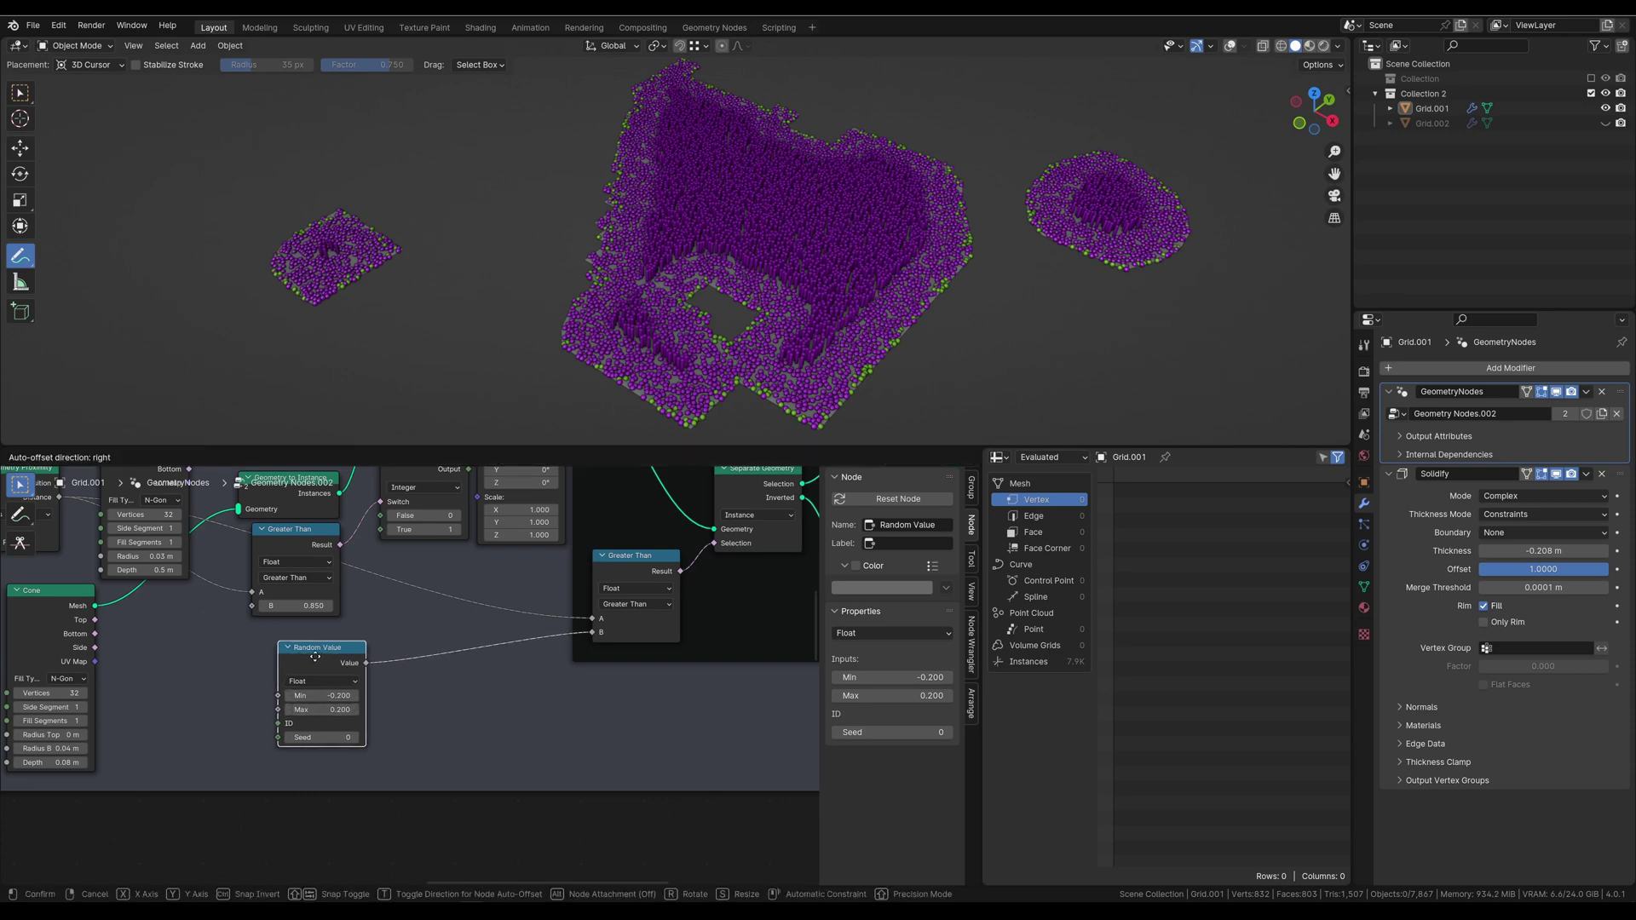
{"action": "key", "text": "ctrl+KP_Add"}
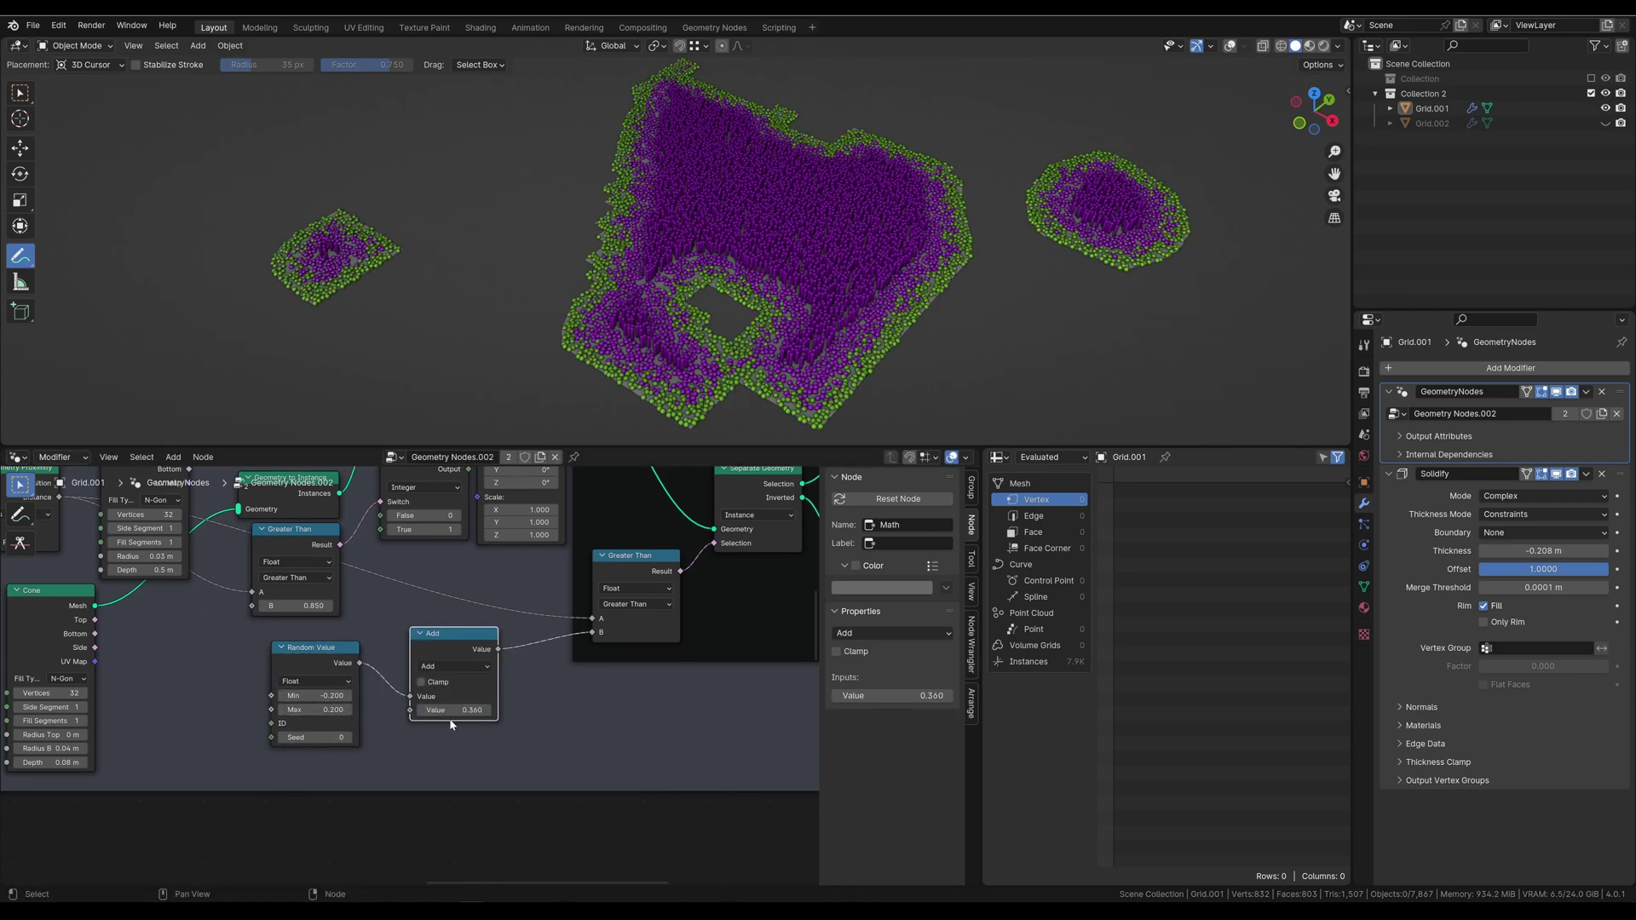
{"action": "left_click_drag", "start_coordinate": [478, 755], "coordinate": [260, 633]}
{"action": "key", "text": "ctrl+j"}
{"action": "key", "text": "F2"}
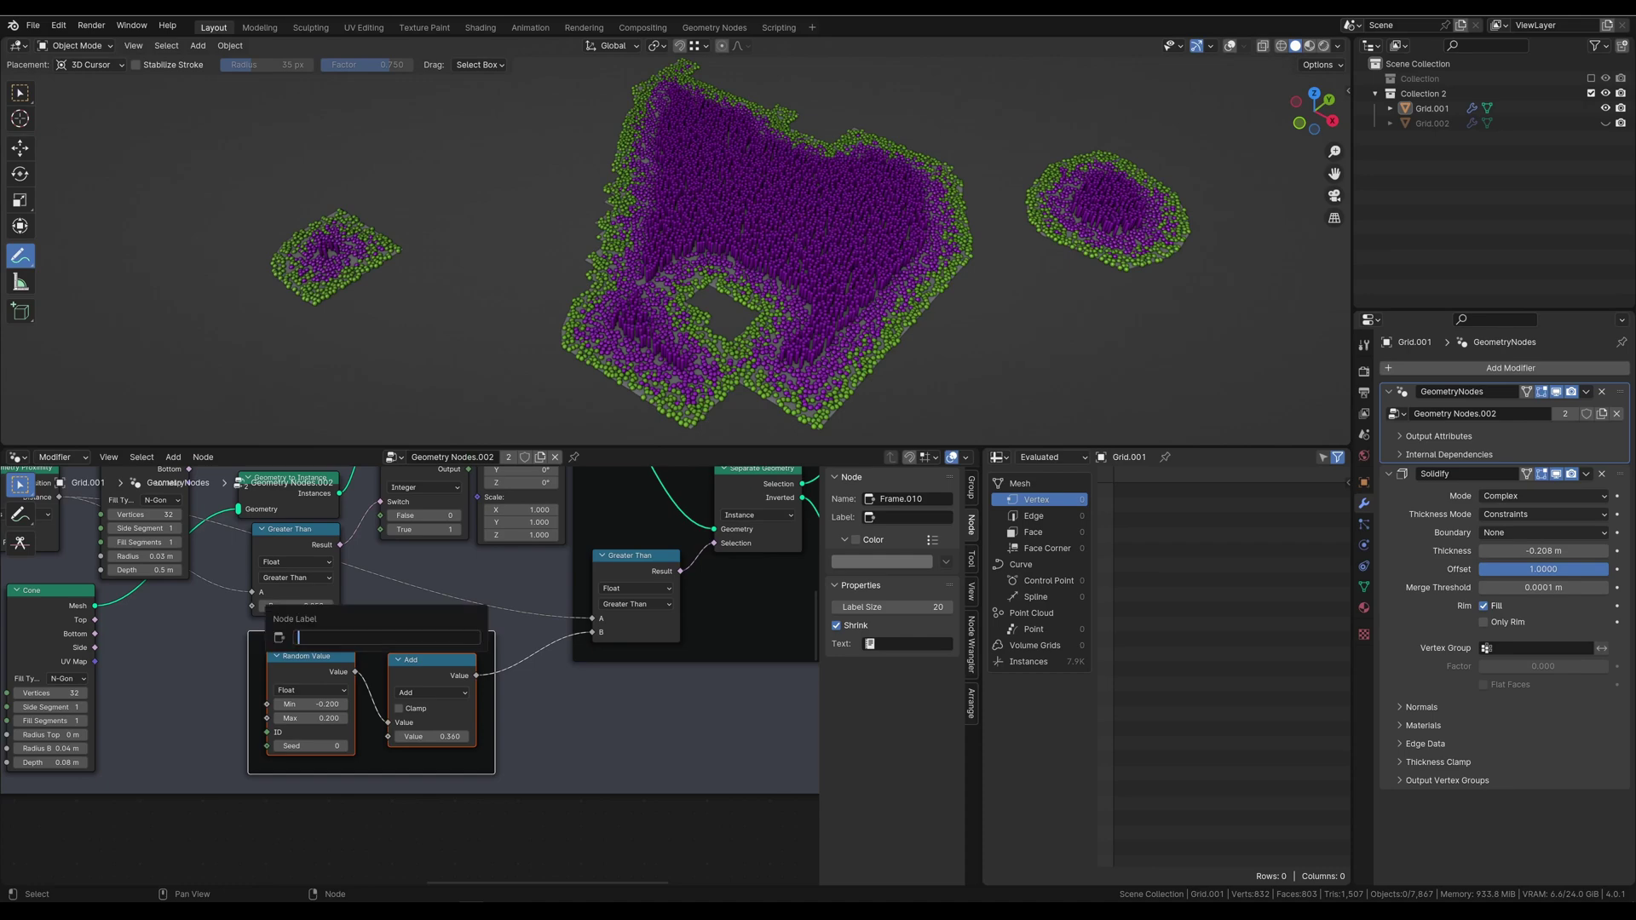
{"action": "type", "text": "Disperse"}
{"action": "key", "text": "Return"}
{"action": "mouse_move", "coordinate": [418, 737]}
{"action": "left_mouse_down"}
{"action": "mouse_move", "coordinate": [452, 736]}
{"action": "mouse_move", "coordinate": [409, 736]}
{"action": "left_mouse_up"}
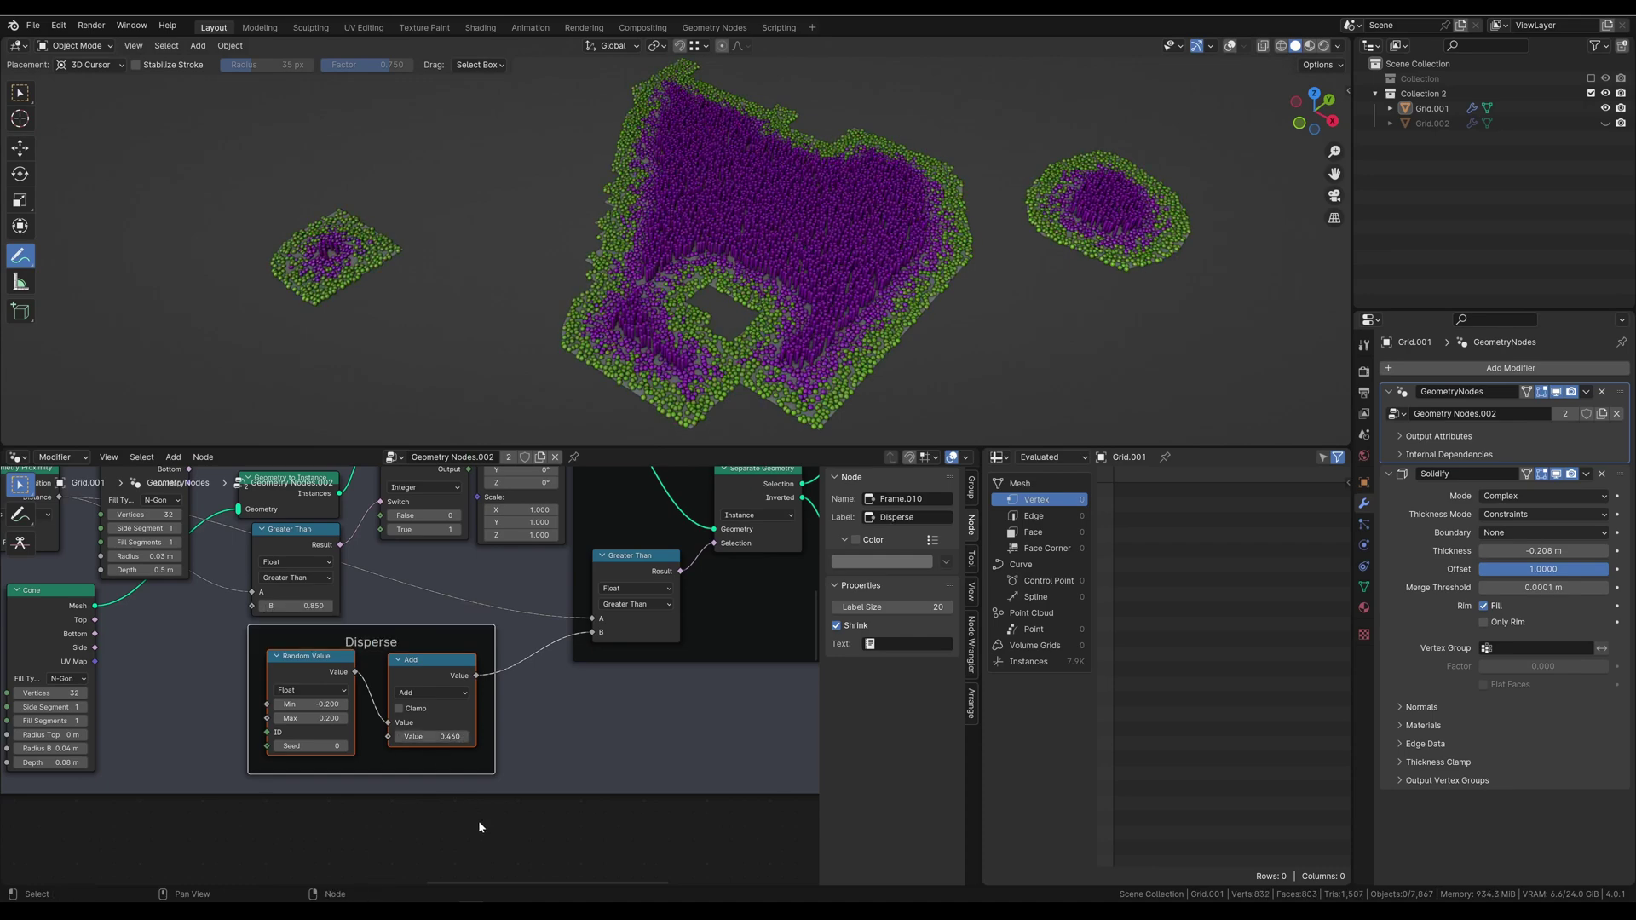
{"action": "key", "text": "n"}
{"action": "scroll", "coordinate": [372, 642], "scroll_direction": "down", "scroll_amount": 2}
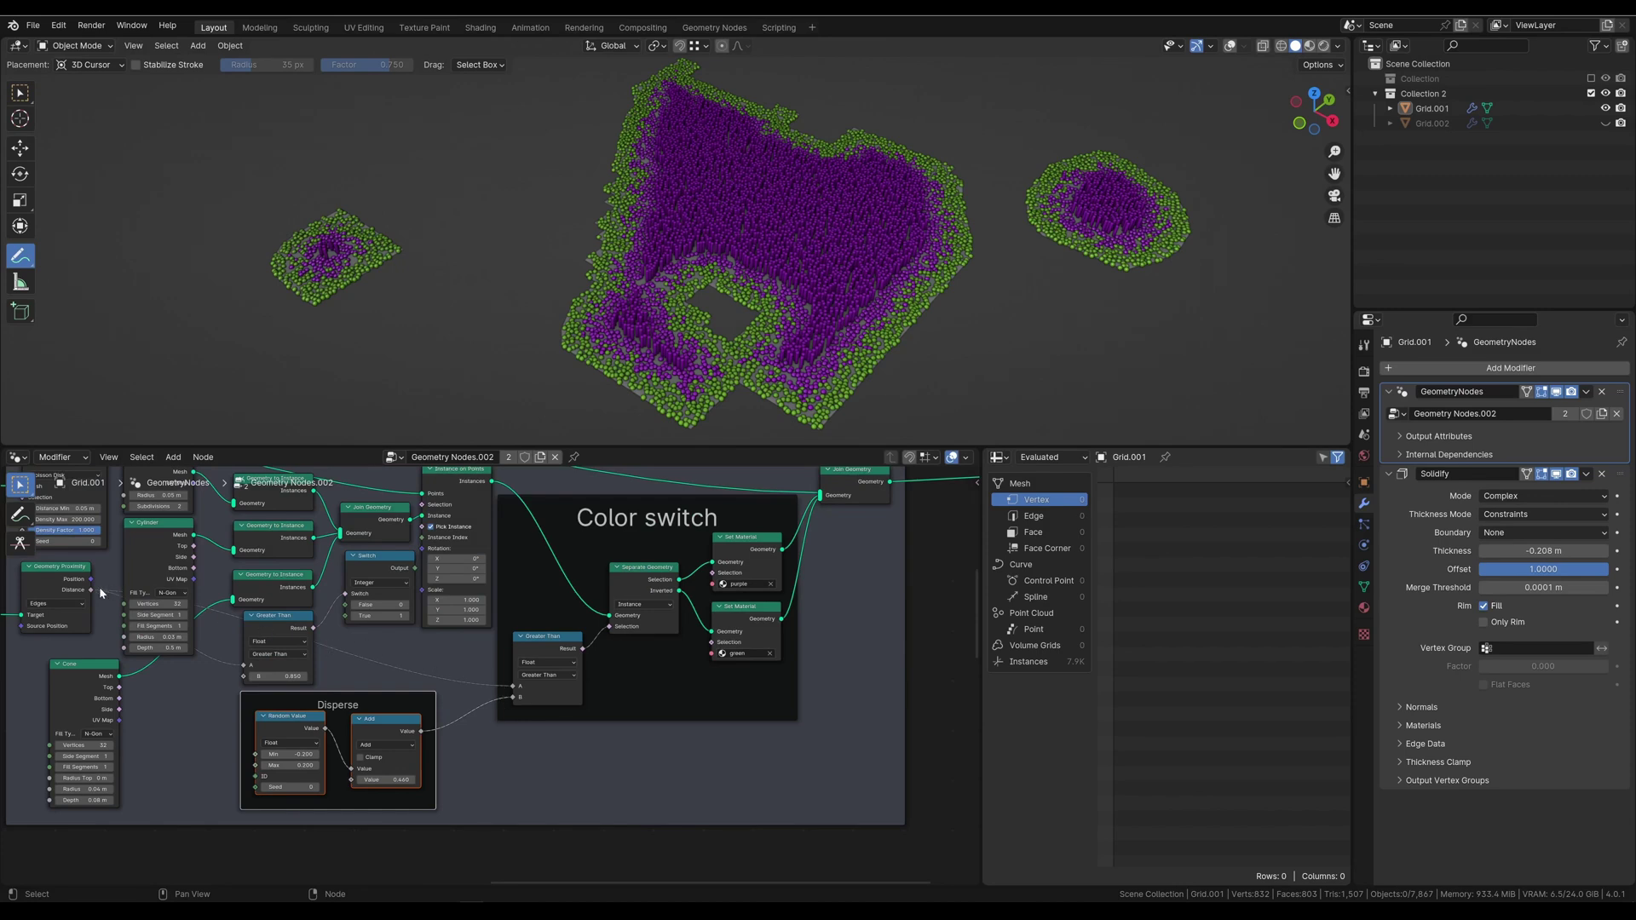
Step: Insert a Math Wrap node into Greater Than's A input and adjust its range value
{"action": "left_click_drag", "start_coordinate": [94, 588], "coordinate": [371, 653]}
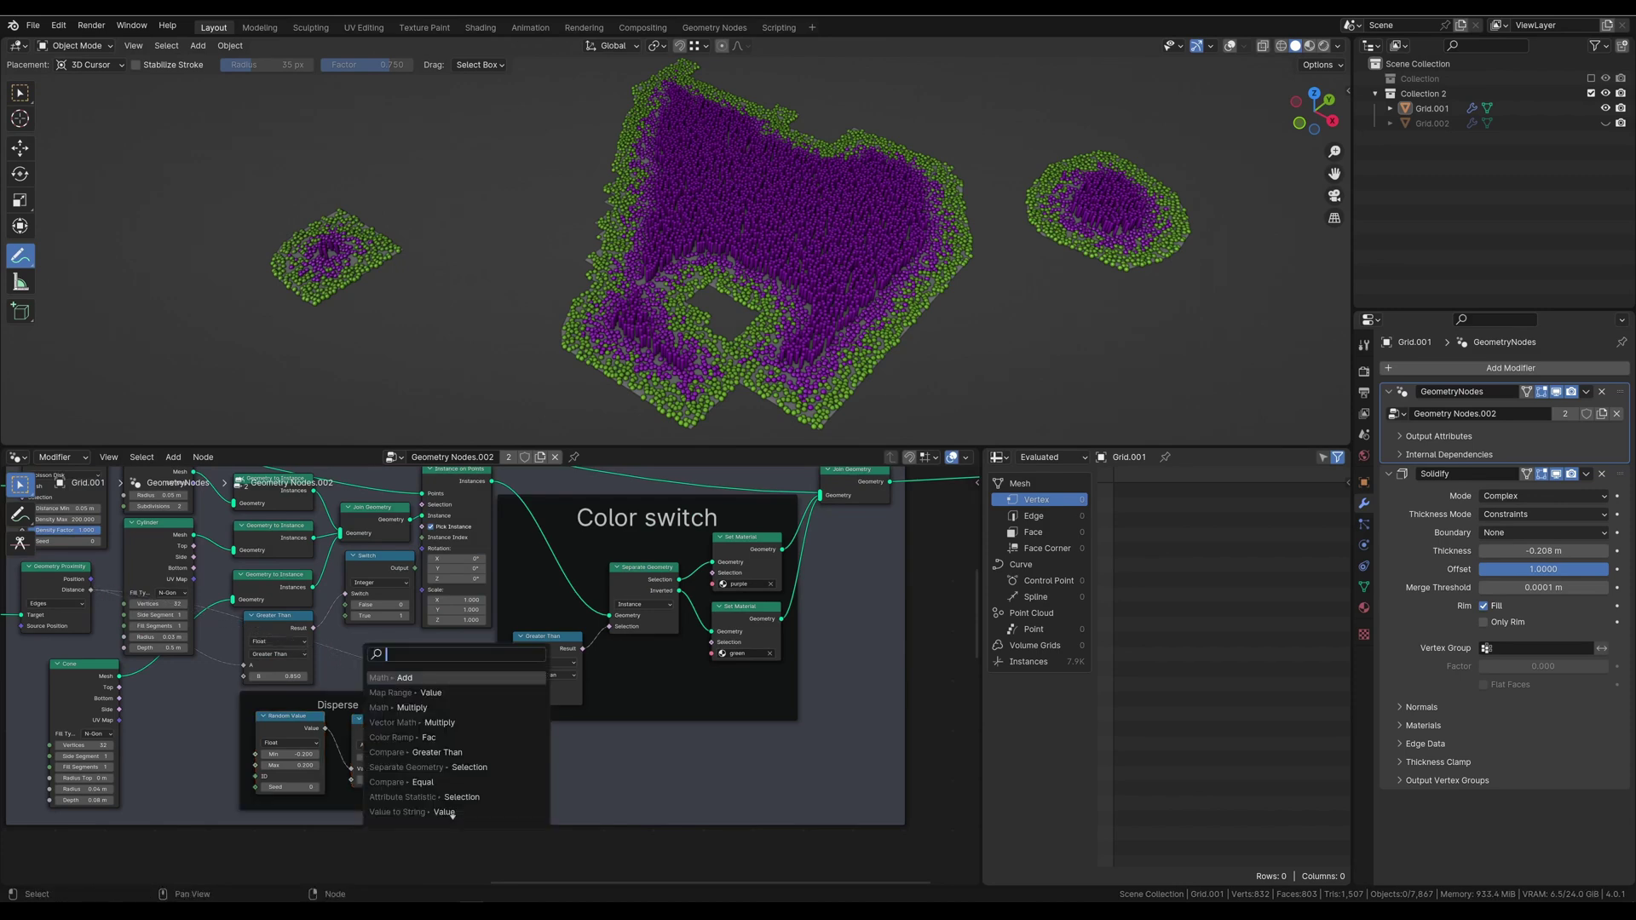
{"action": "type", "text": "wr"}
{"action": "key", "text": "Return"}
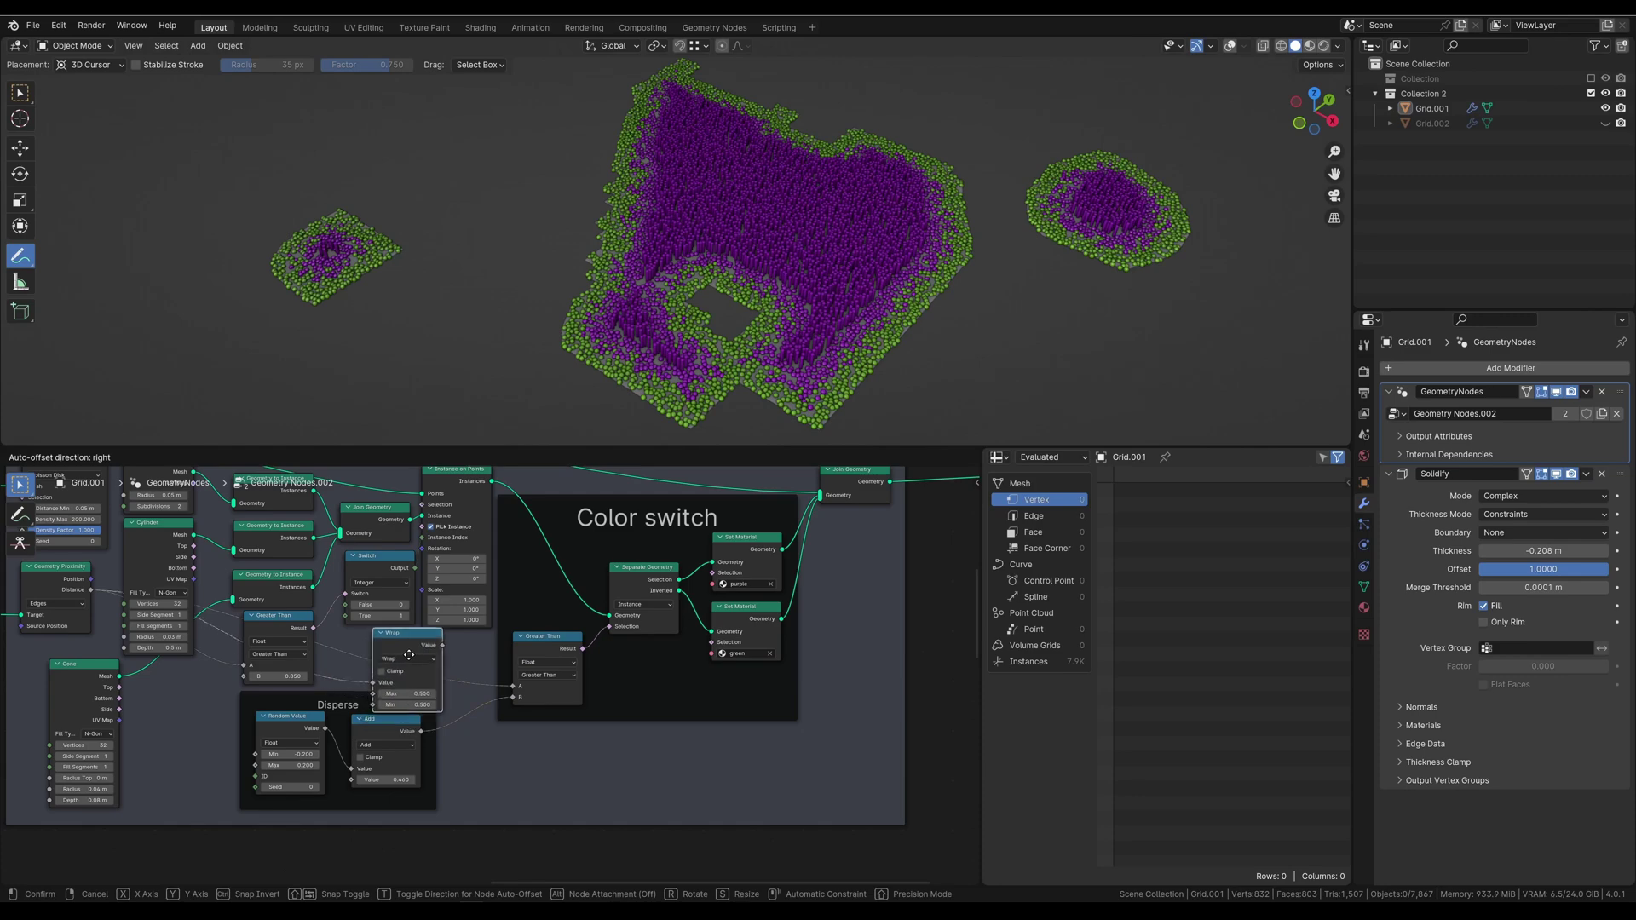
{"action": "left_click_drag", "start_coordinate": [443, 645], "coordinate": [513, 689]}
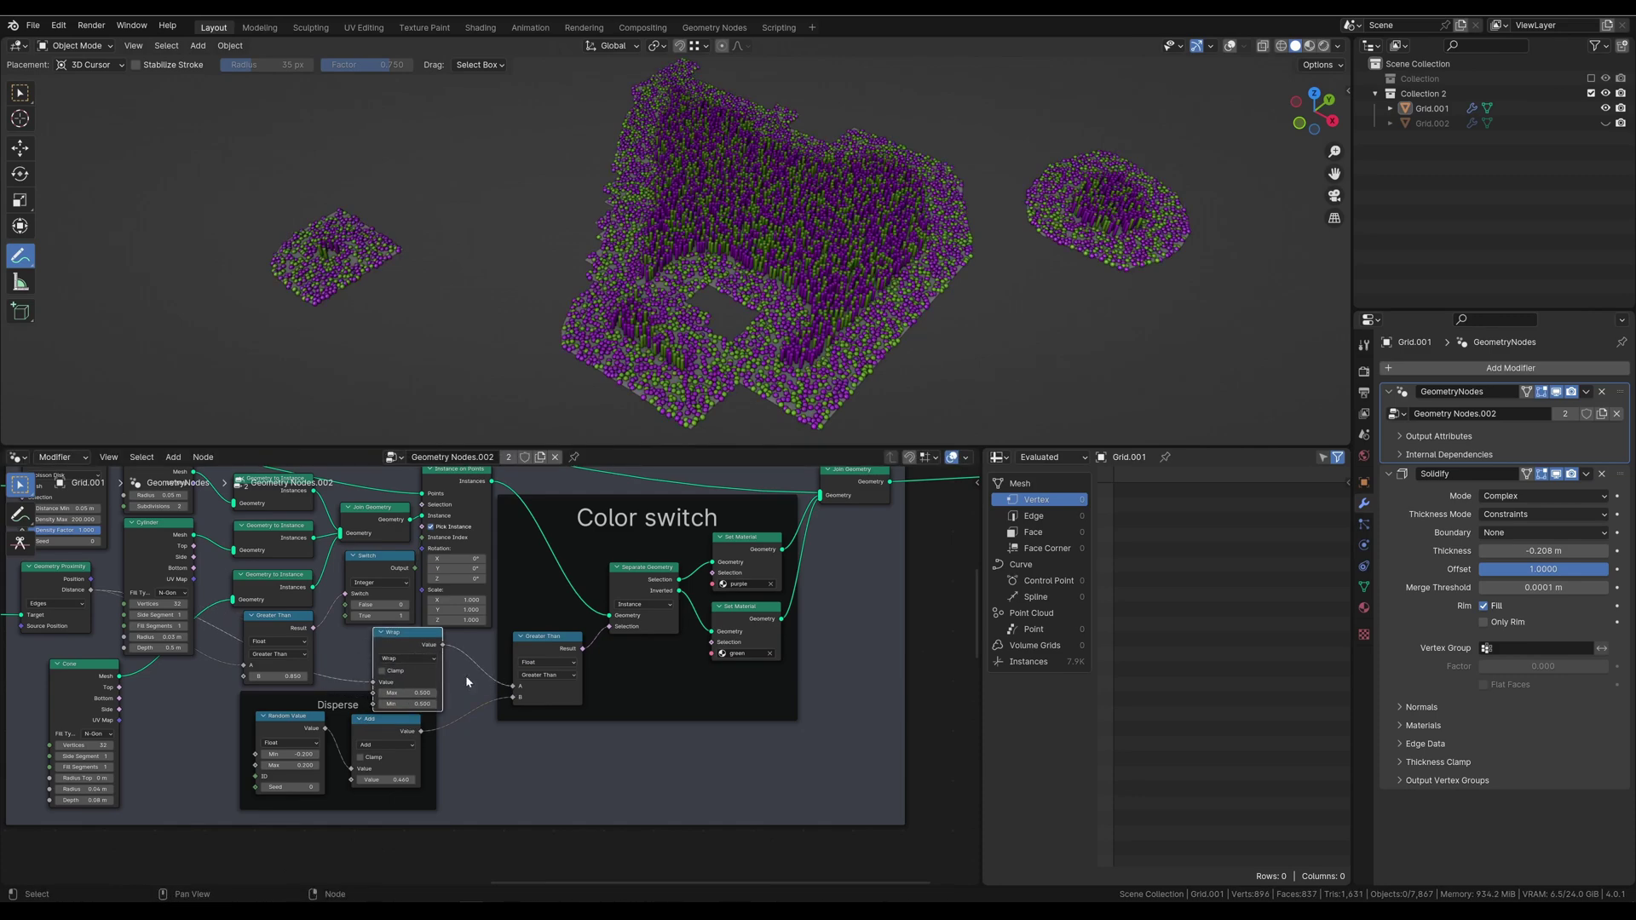
{"action": "scroll", "coordinate": [452, 677], "scroll_direction": "up", "scroll_amount": 1}
{"action": "mouse_move", "coordinate": [388, 698]}
{"action": "left_mouse_down"}
{"action": "mouse_move", "coordinate": [345, 698]}
{"action": "mouse_move", "coordinate": [410, 711]}
{"action": "left_mouse_up"}
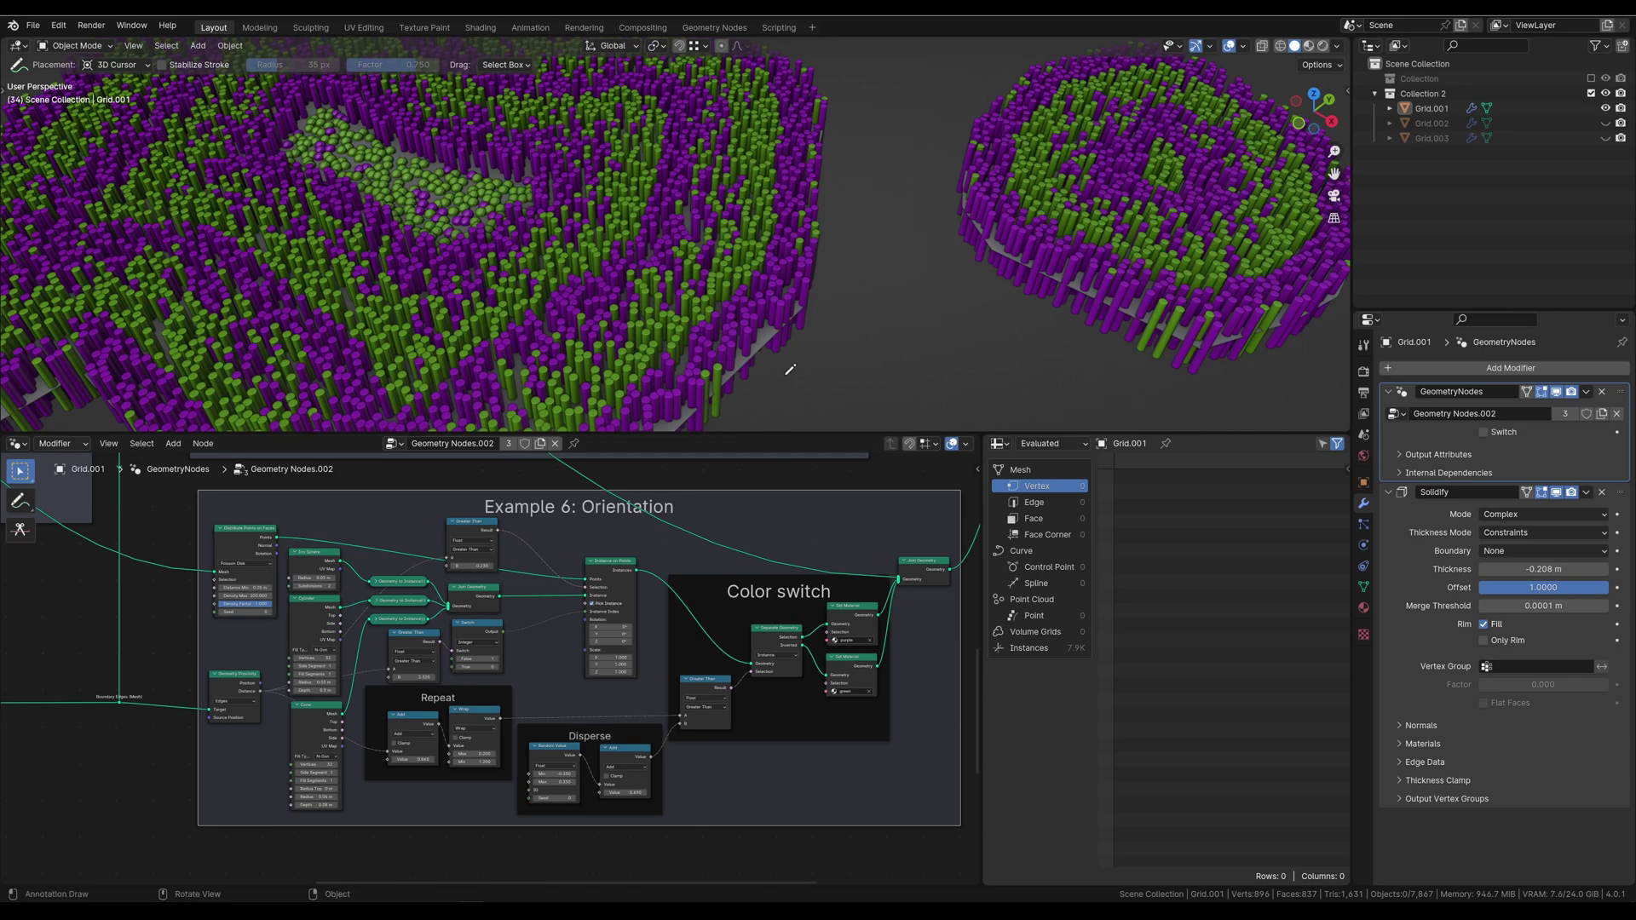
Step: View the instance grids from above and draw arrows showing the outward edge direction
{"action": "middle_click_drag", "start_coordinate": [790, 374], "coordinate": [776, 351]}
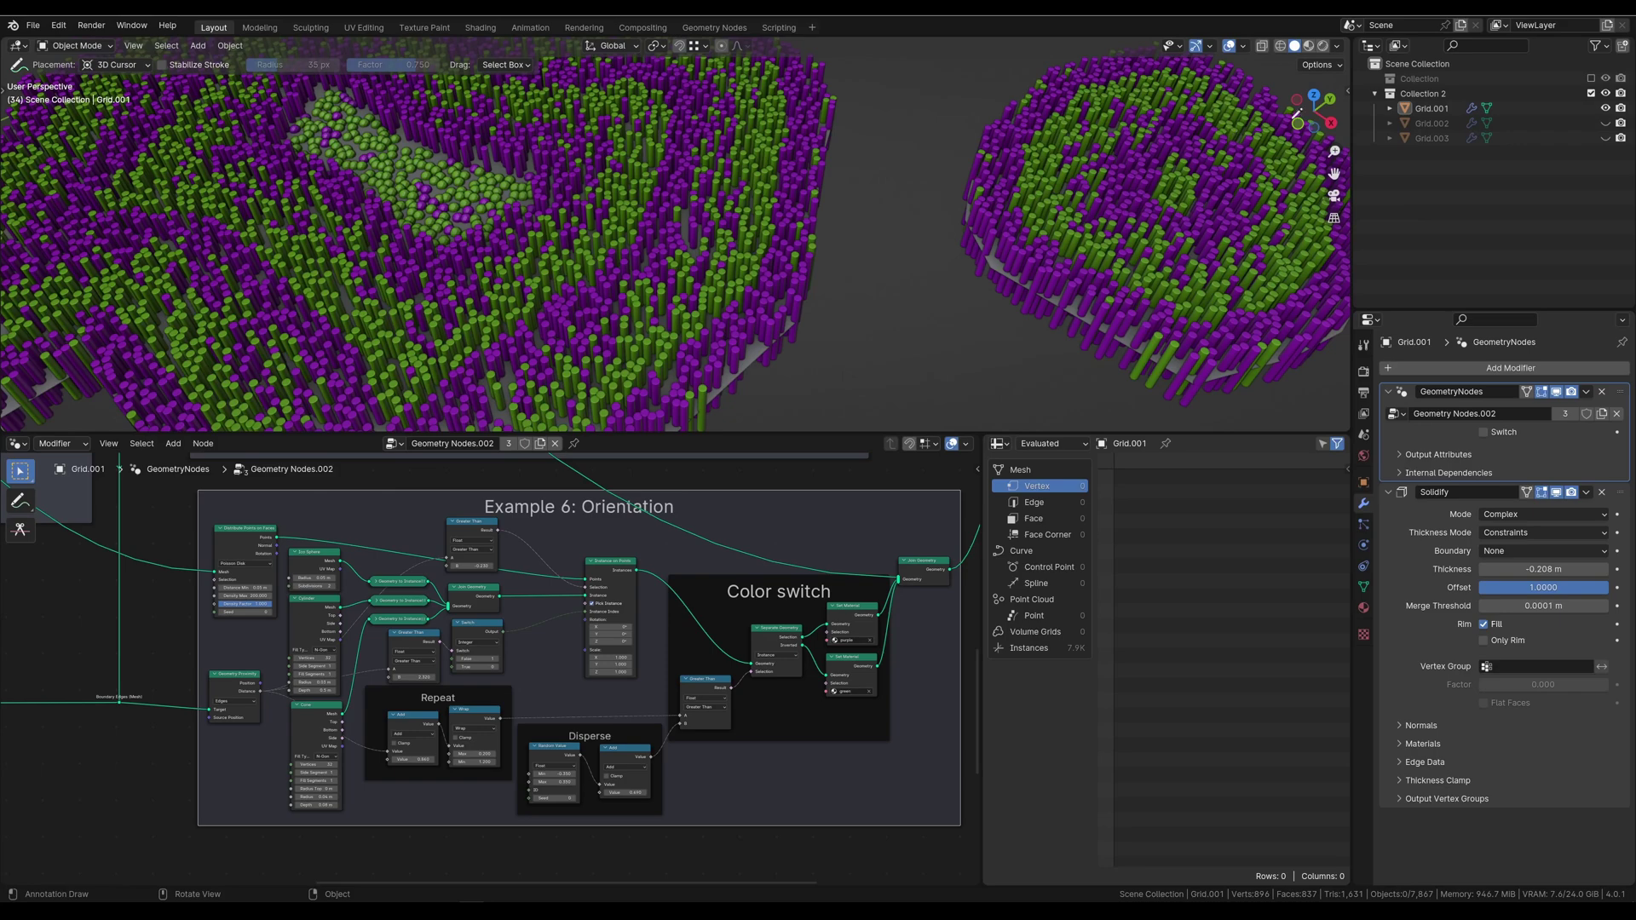
{"action": "left_click", "coordinate": [1314, 94]}
{"action": "scroll", "coordinate": [989, 255], "scroll_direction": "up", "scroll_amount": 3}
{"action": "scroll", "coordinate": [987, 262], "scroll_direction": "up", "scroll_amount": 2}
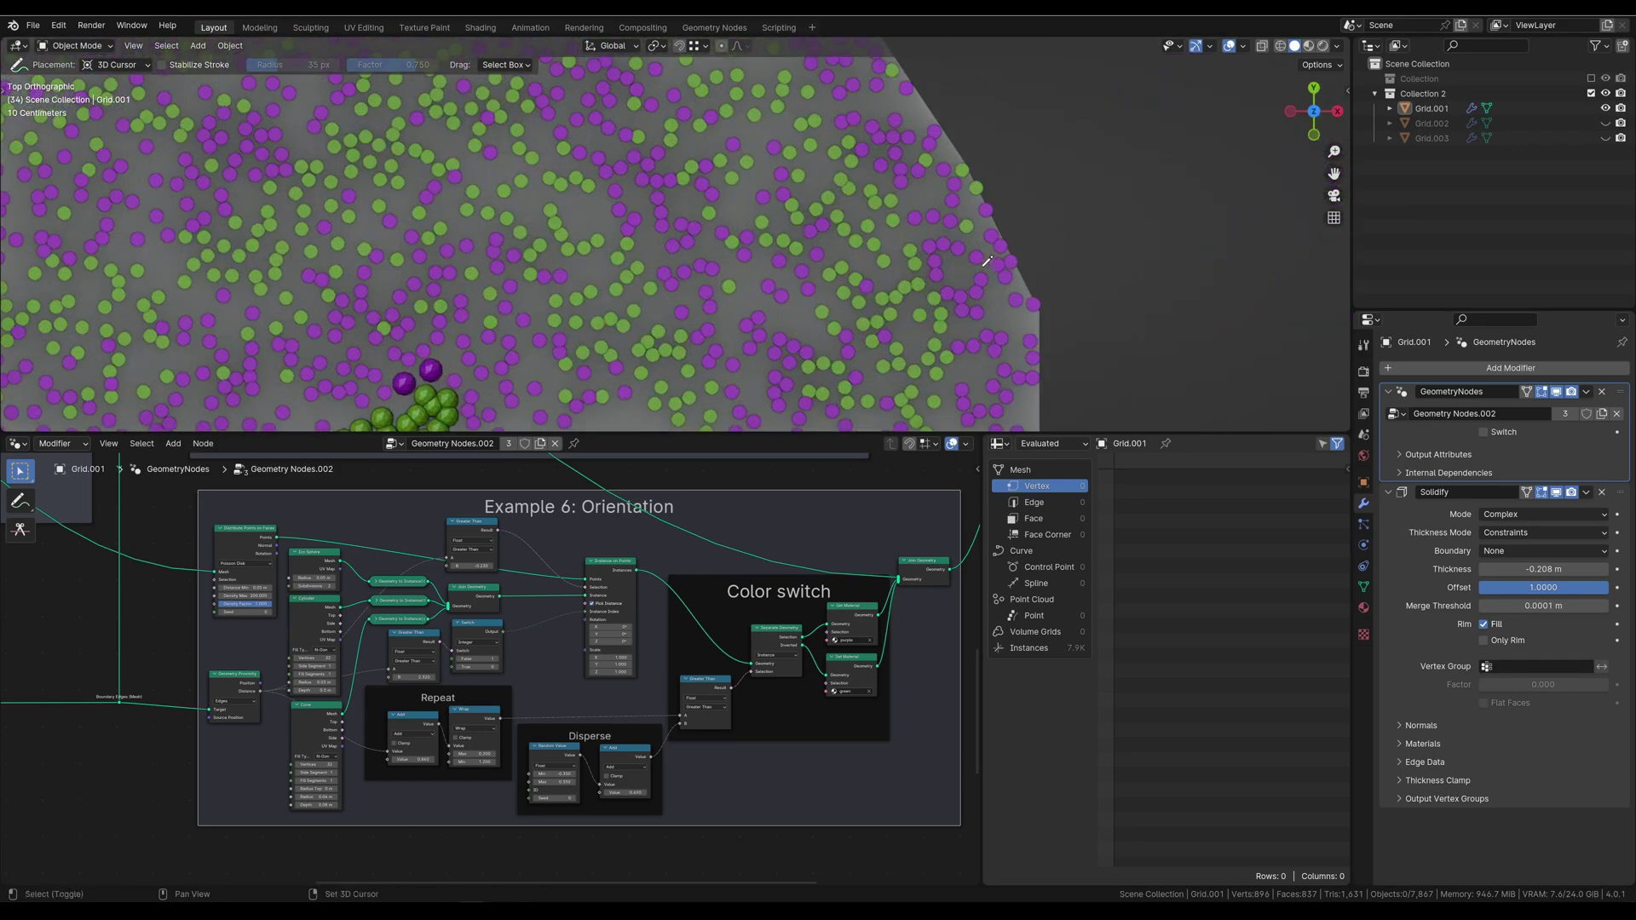
{"action": "scroll", "coordinate": [987, 262], "scroll_direction": "up", "scroll_amount": 2}
{"action": "scroll", "coordinate": [780, 279], "scroll_direction": "up", "scroll_amount": 2}
{"action": "left_click_drag", "start_coordinate": [820, 325], "coordinate": [940, 284]}
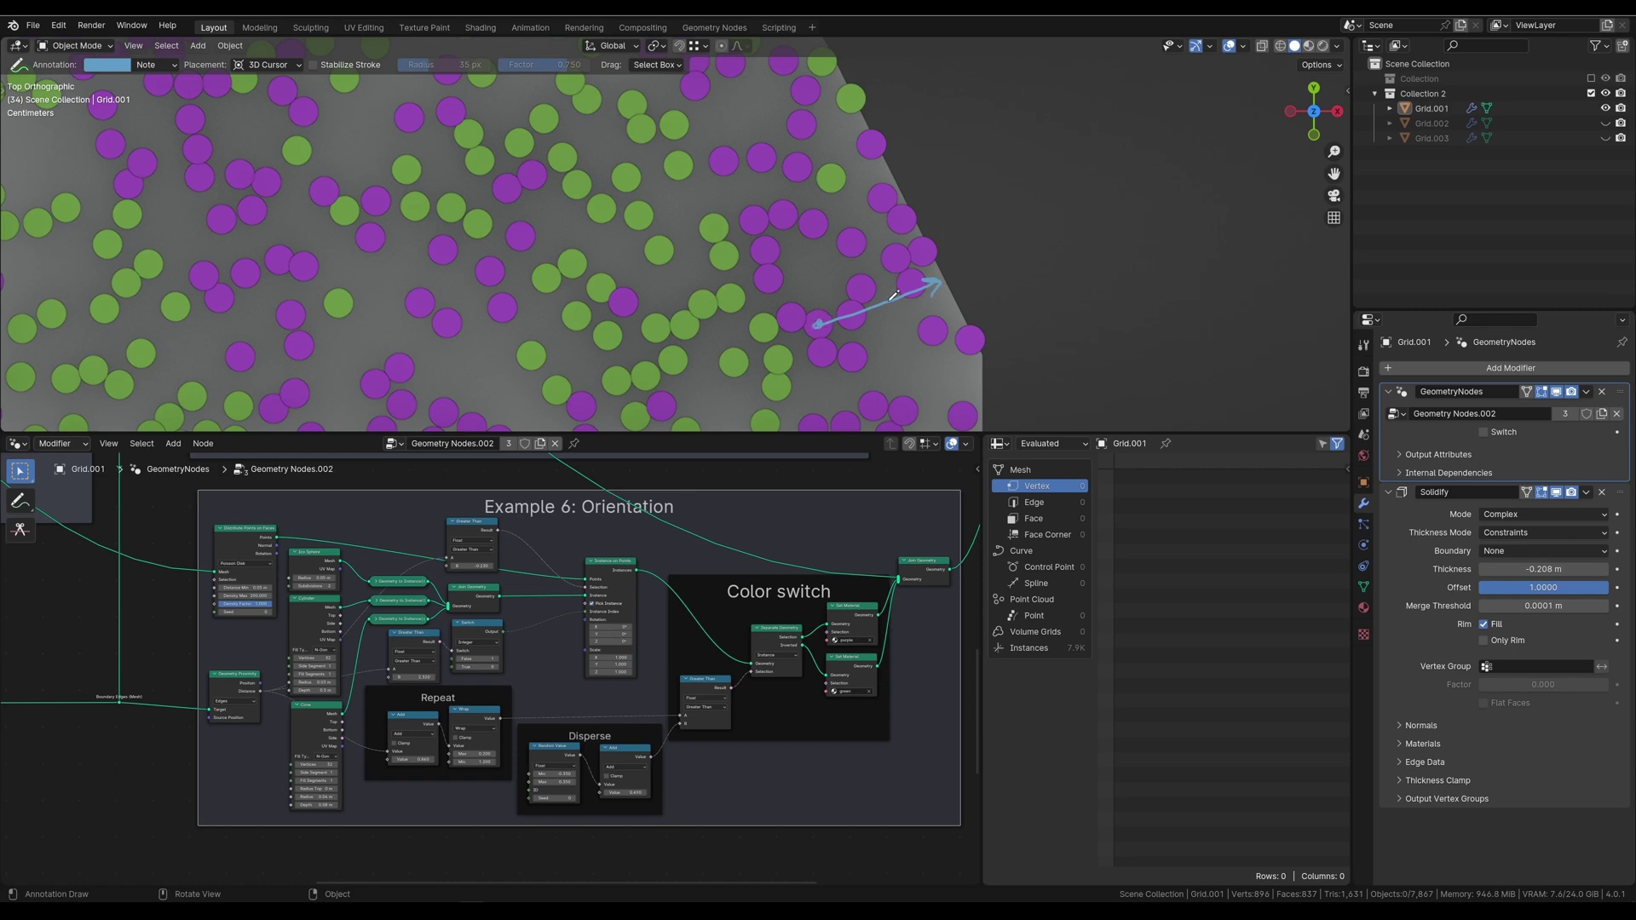
{"action": "middle_click_drag", "start_coordinate": [970, 315], "coordinate": [919, 179], "text": "shift"}
{"action": "left_click_drag", "start_coordinate": [856, 340], "coordinate": [931, 342]}
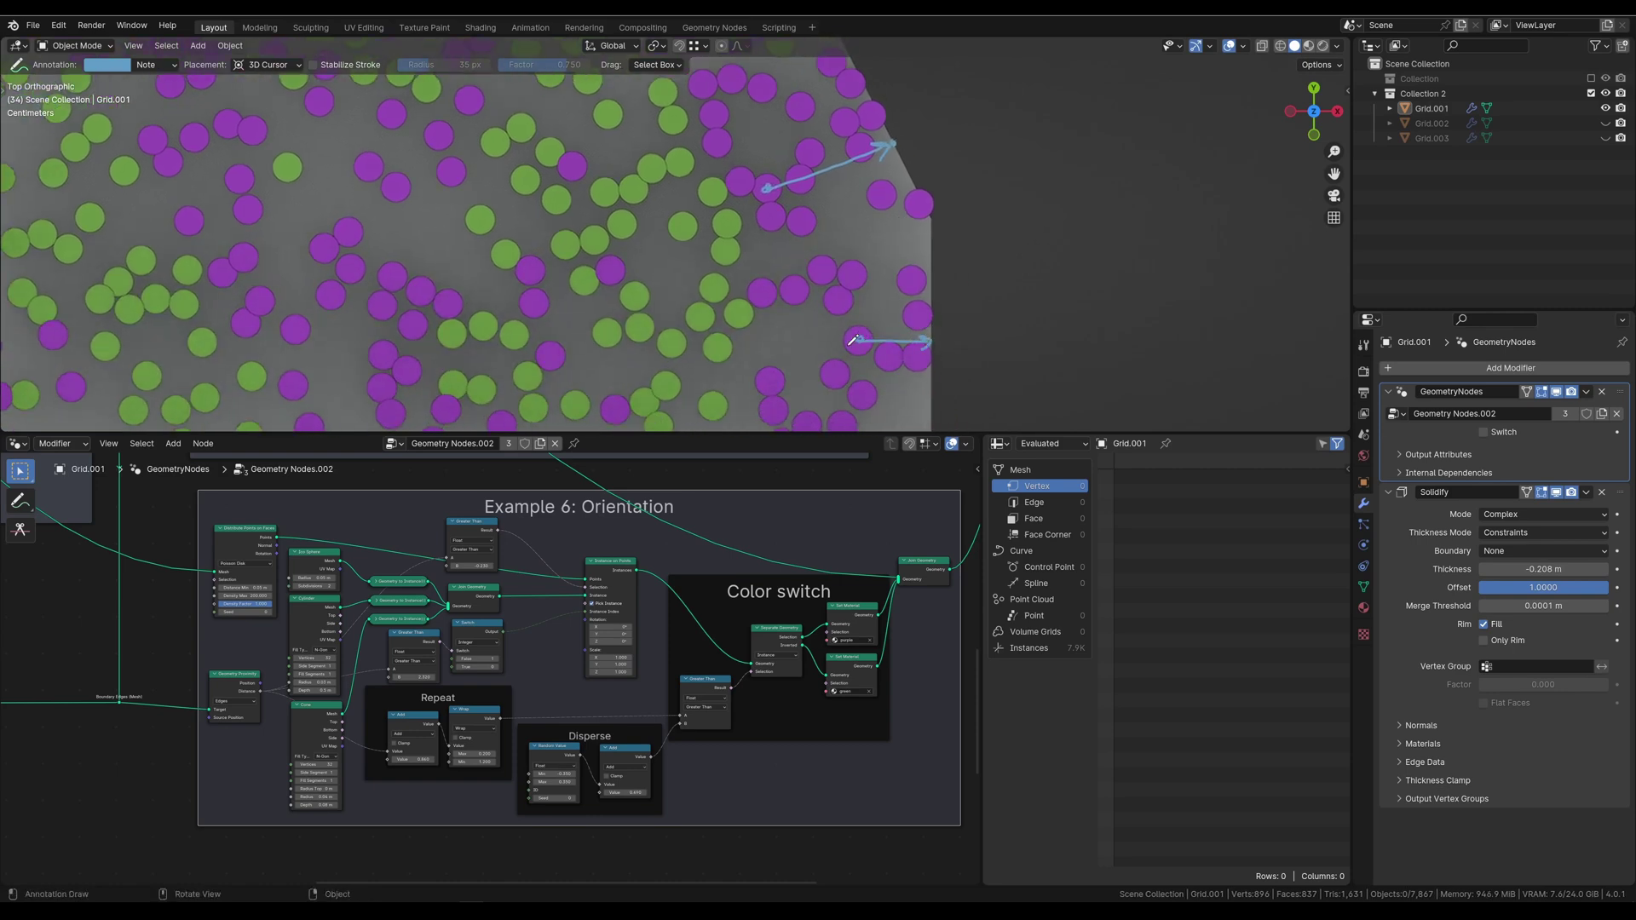
{"action": "scroll", "coordinate": [175, 565], "scroll_direction": "up", "scroll_amount": 2}
Step: Subtract a duplicated Geometry Proximity's nearest-edge position from a Position node
{"action": "key", "text": "shift+d"}
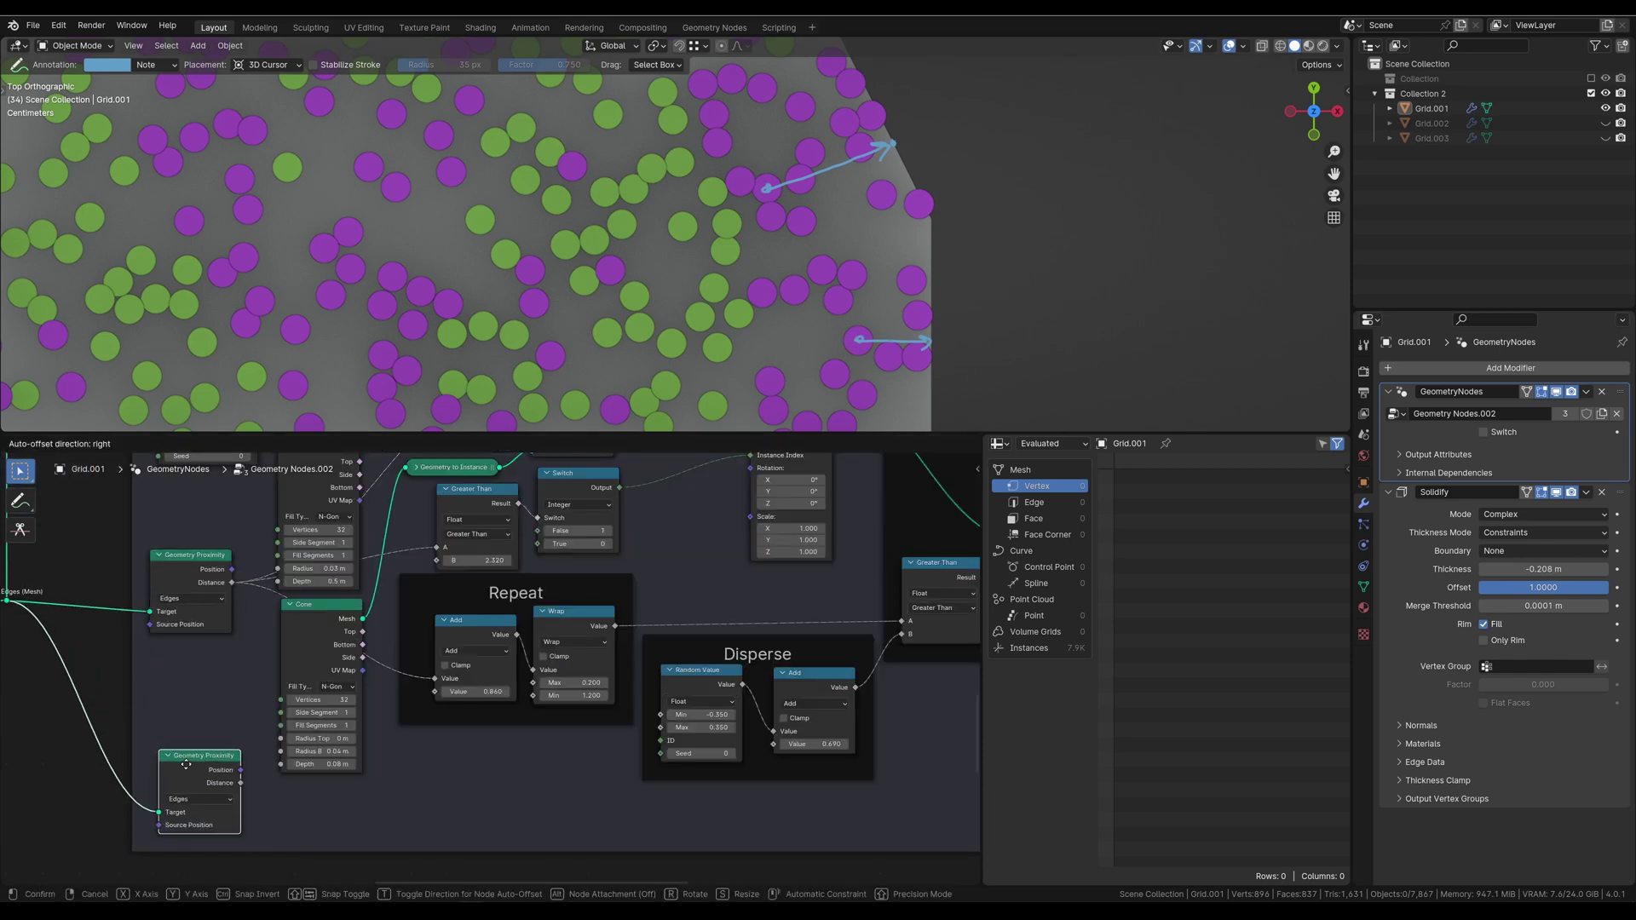
{"action": "left_click", "coordinate": [227, 738]}
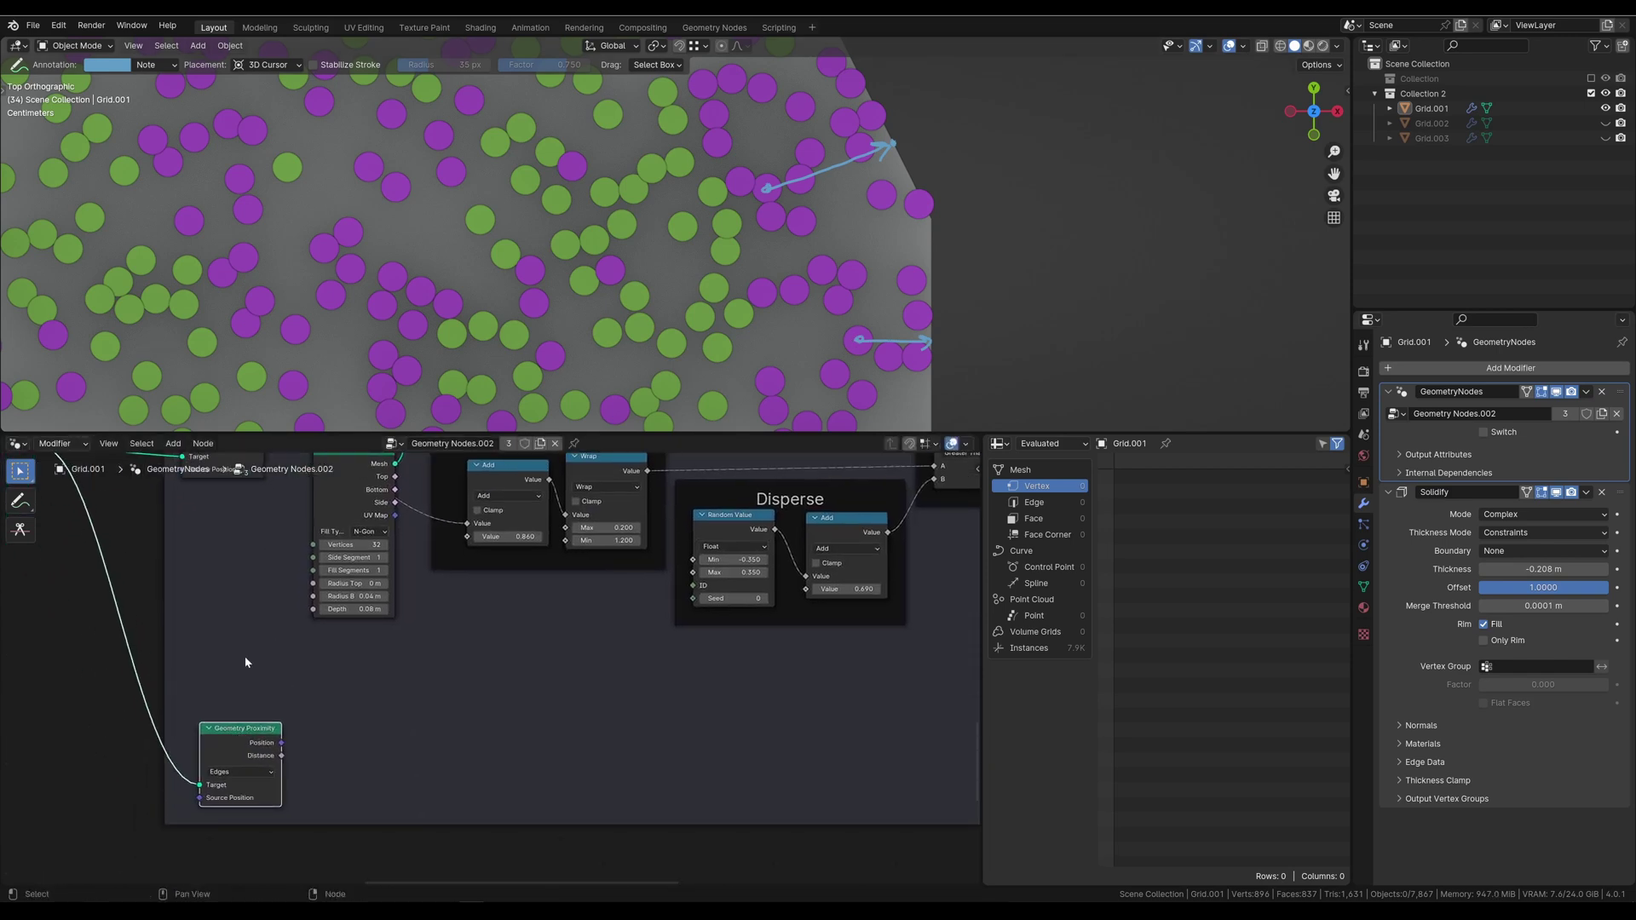
{"action": "key", "text": "shift+a"}
{"action": "type", "text": "pos"}
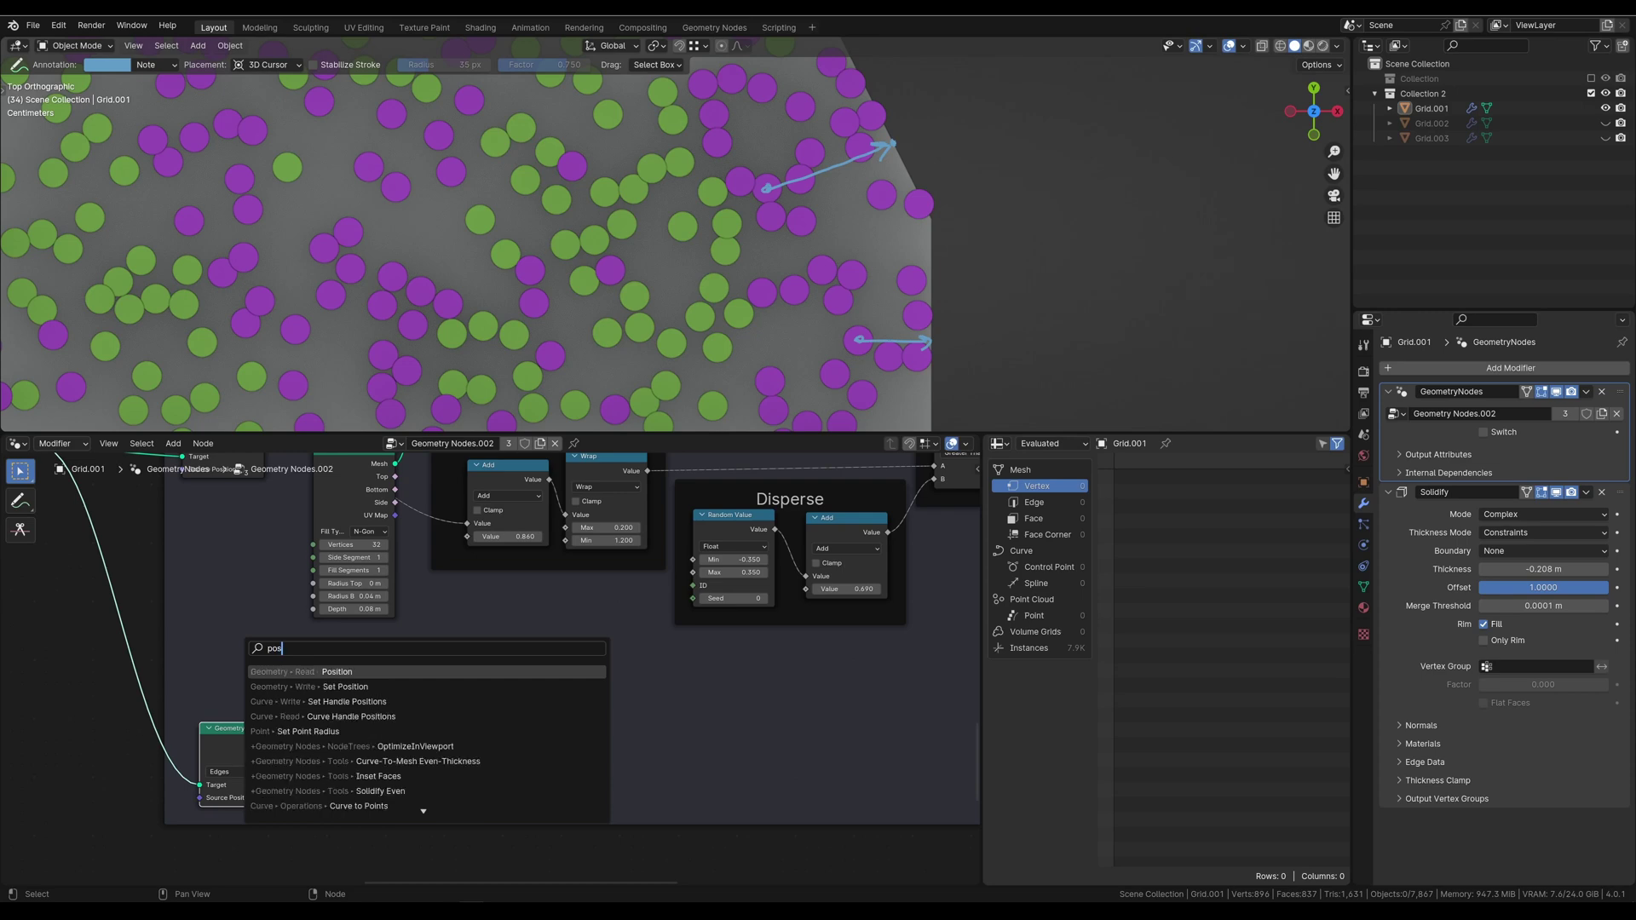
{"action": "key", "text": "Return"}
{"action": "left_click", "coordinate": [264, 672]}
{"action": "left_click_drag", "start_coordinate": [278, 674], "coordinate": [322, 692]}
{"action": "type", "text": "su"}
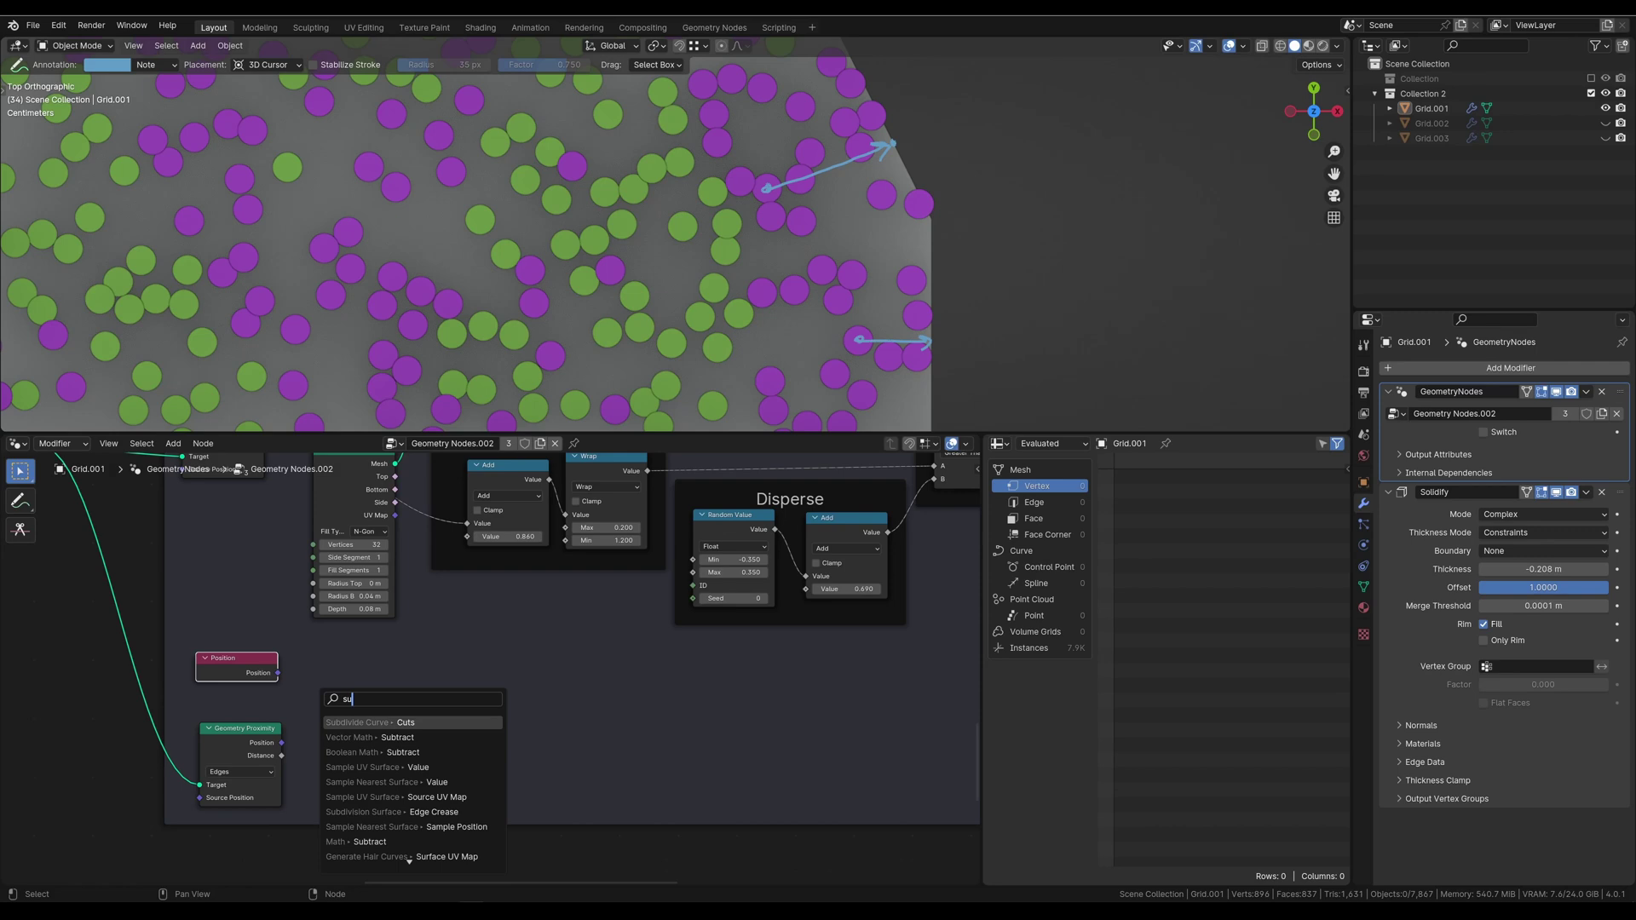
{"action": "key", "text": "Down"}
{"action": "key", "text": "Return"}
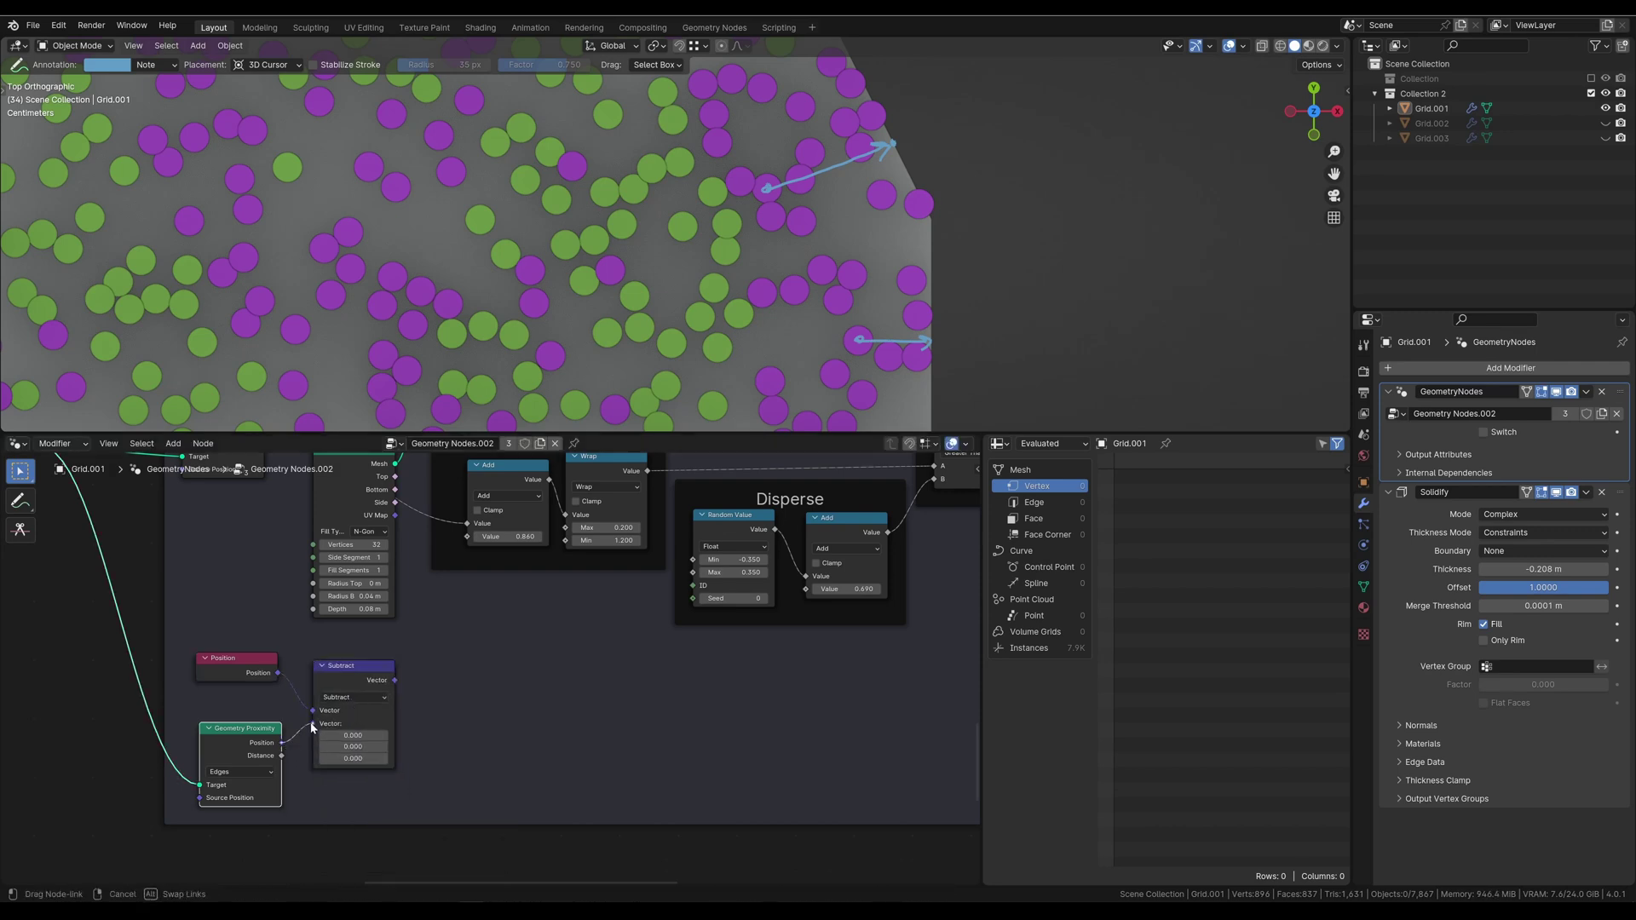
{"action": "left_click_drag", "start_coordinate": [282, 743], "coordinate": [314, 724]}
Step: Feed the Subtract result into a new Align Euler to Vector node set to Z
{"action": "mouse_move", "coordinate": [397, 683]}
{"action": "left_mouse_down"}
{"action": "mouse_move", "coordinate": [369, 682]}
{"action": "mouse_move", "coordinate": [491, 699]}
{"action": "left_mouse_up"}
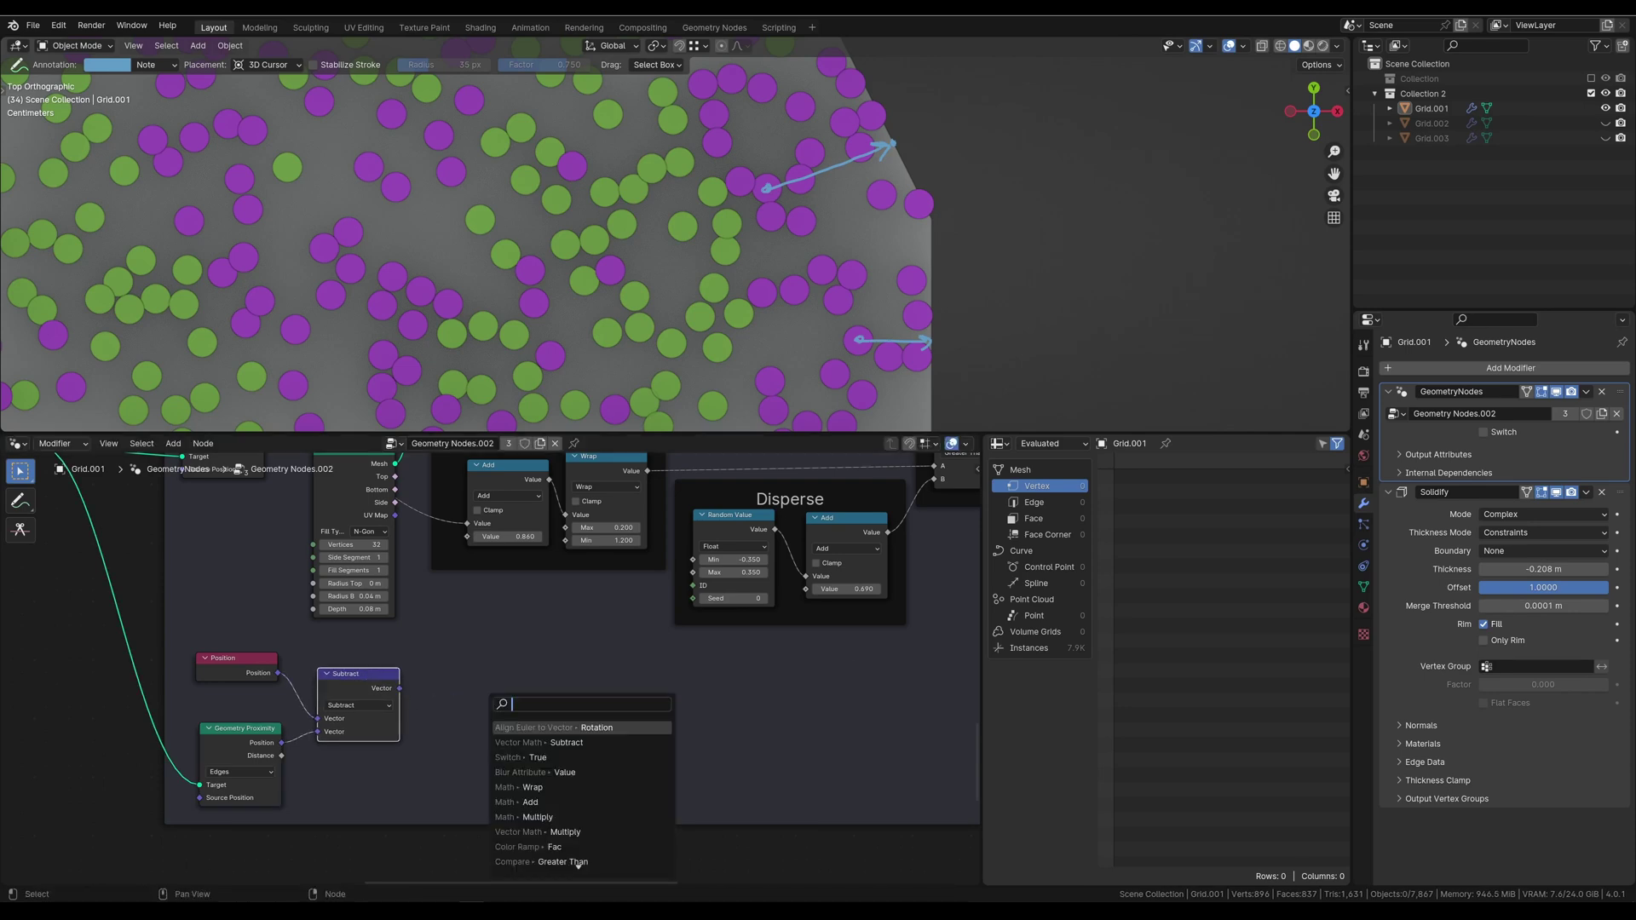
{"action": "type", "text": "al"}
{"action": "key", "text": "Down"}
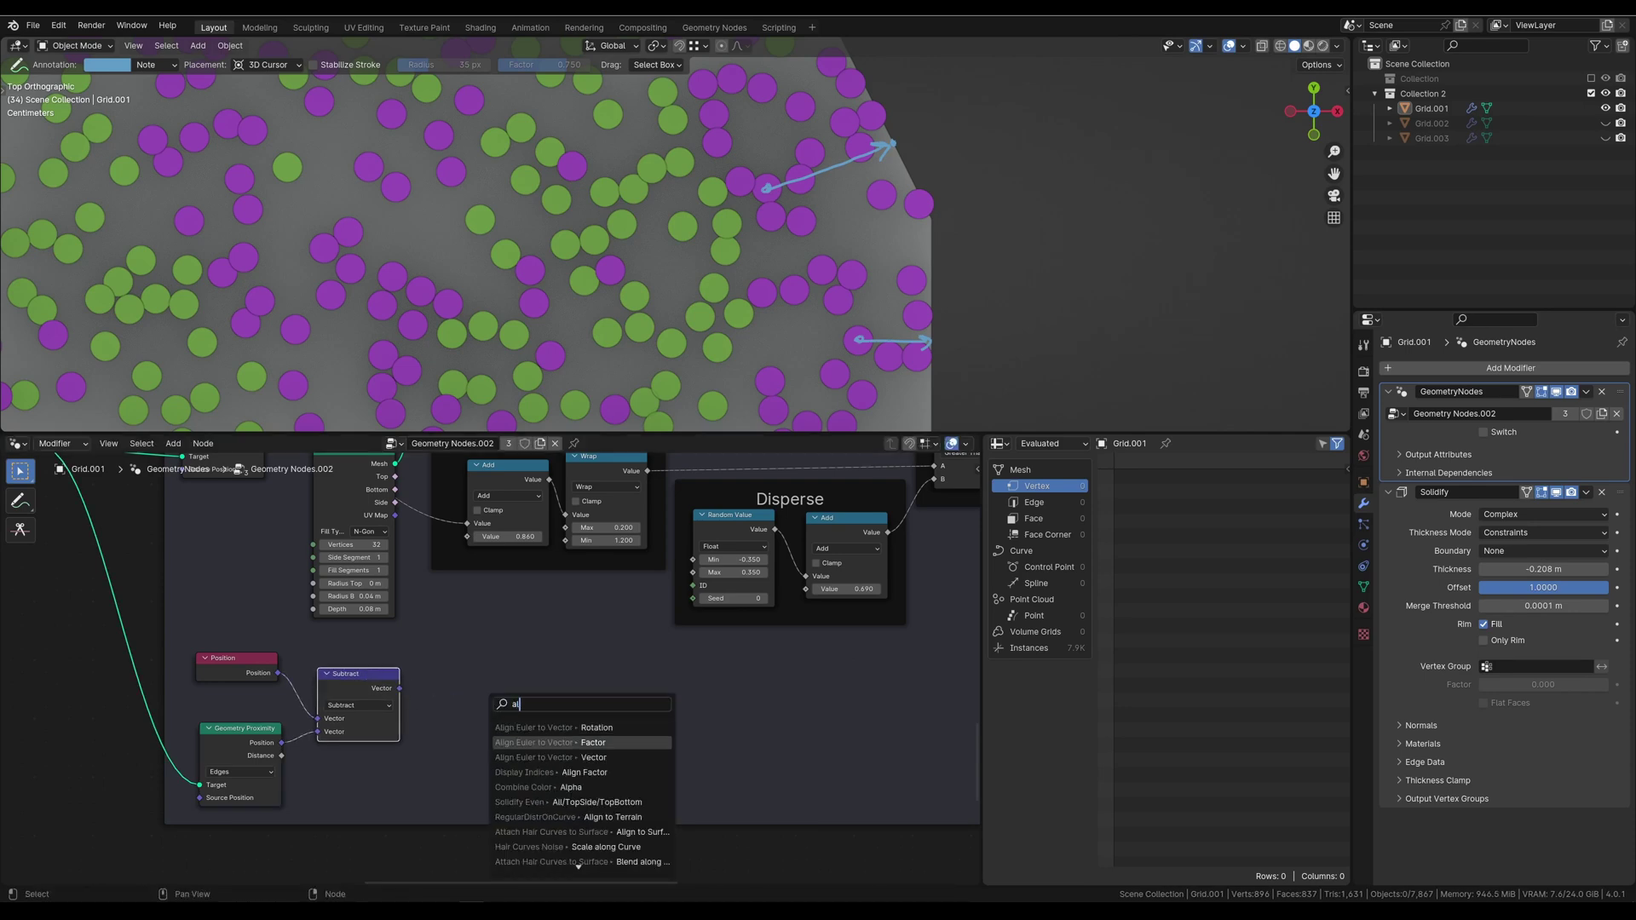
{"action": "key", "text": "Down"}
{"action": "key", "text": "Return"}
{"action": "left_click", "coordinate": [559, 734]}
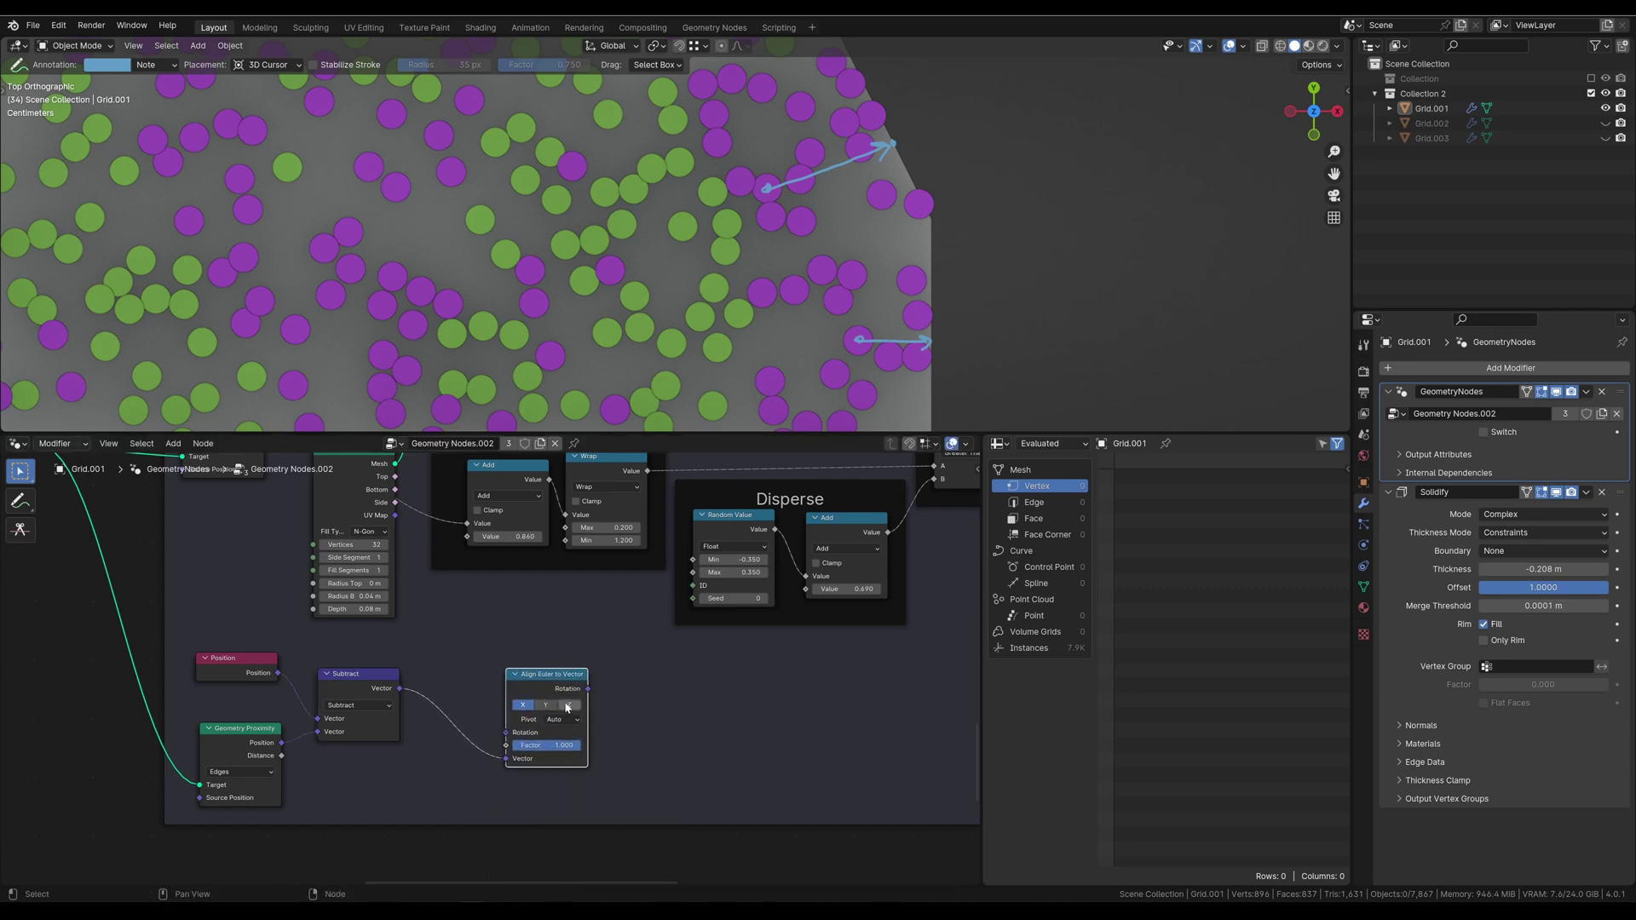
{"action": "left_click", "coordinate": [568, 705]}
Step: Connect Align Euler to Vector's rotation to the cylinder instances' Rotation input
{"action": "scroll", "coordinate": [713, 749], "scroll_direction": "down", "scroll_amount": 3}
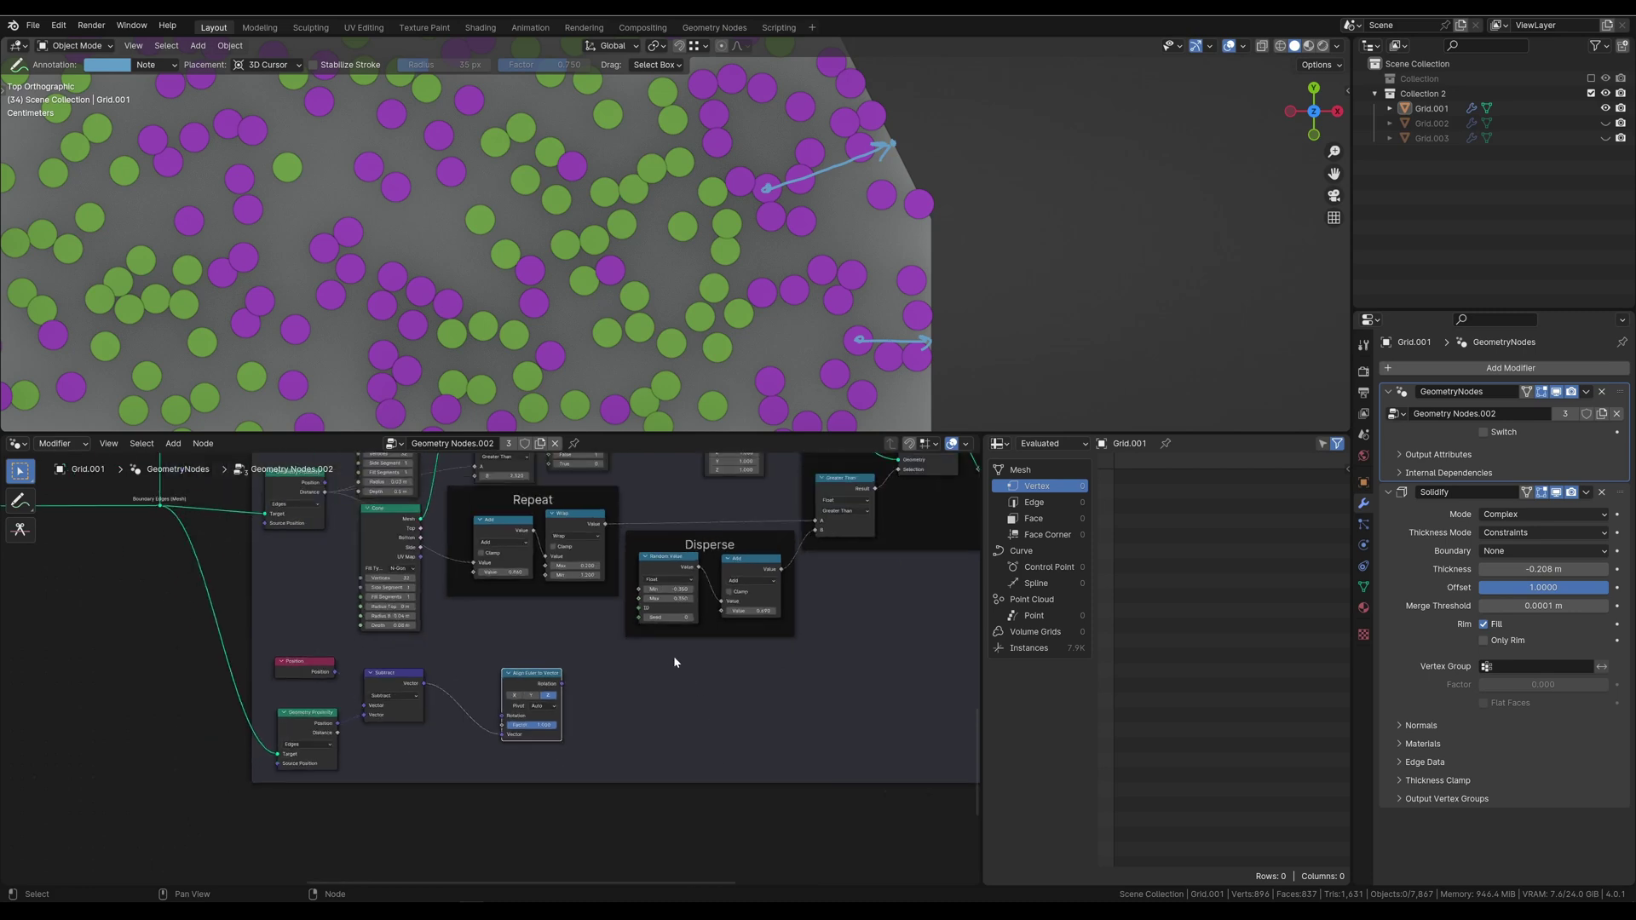
{"action": "middle_click_drag", "start_coordinate": [674, 657], "coordinate": [528, 780]}
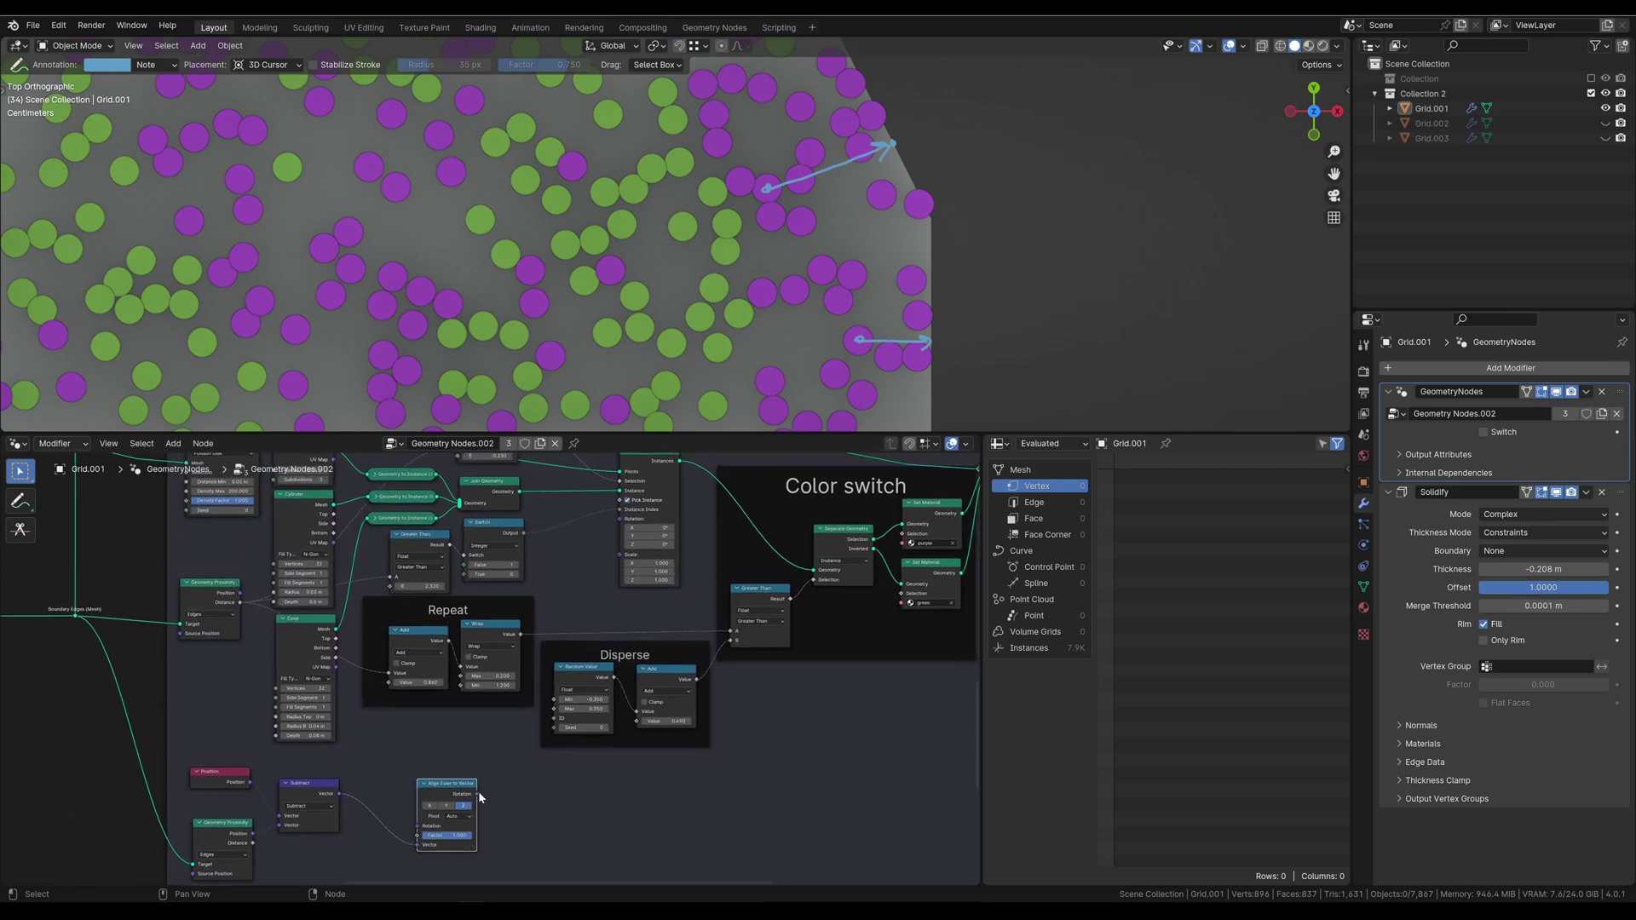
{"action": "left_click_drag", "start_coordinate": [476, 793], "coordinate": [621, 518]}
{"action": "scroll", "coordinate": [621, 545], "scroll_direction": "up", "scroll_amount": 3}
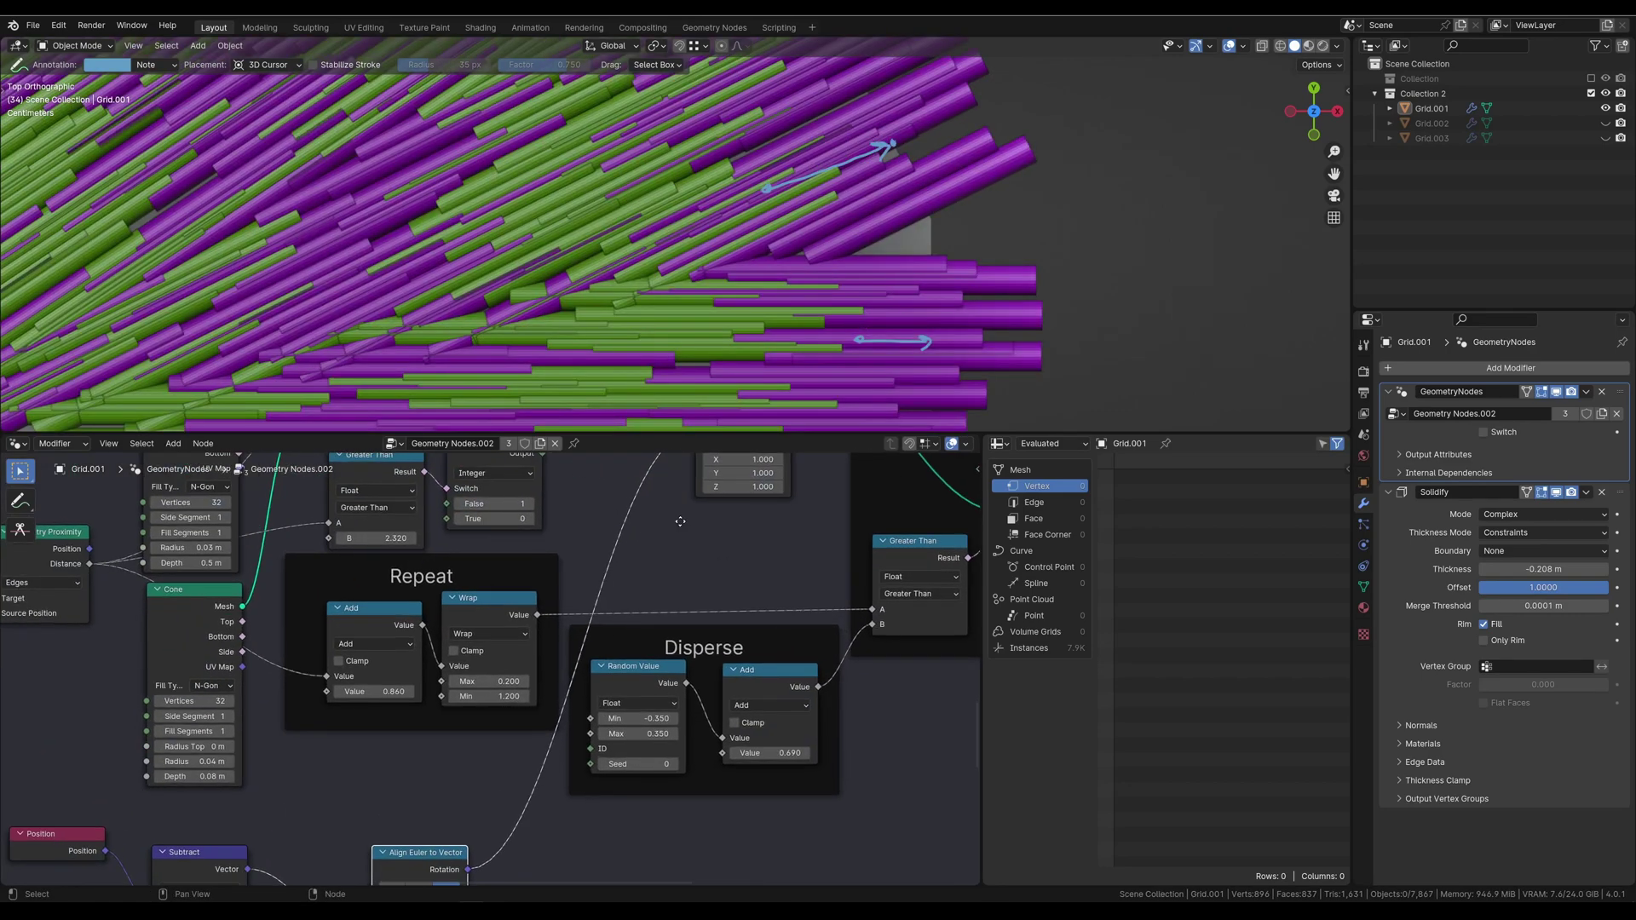
{"action": "middle_click_drag", "start_coordinate": [649, 618], "coordinate": [631, 664]}
Step: Drive the alignment Factor with Geometry Proximity's Distance output
{"action": "scroll", "coordinate": [785, 273], "scroll_direction": "down", "scroll_amount": 3}
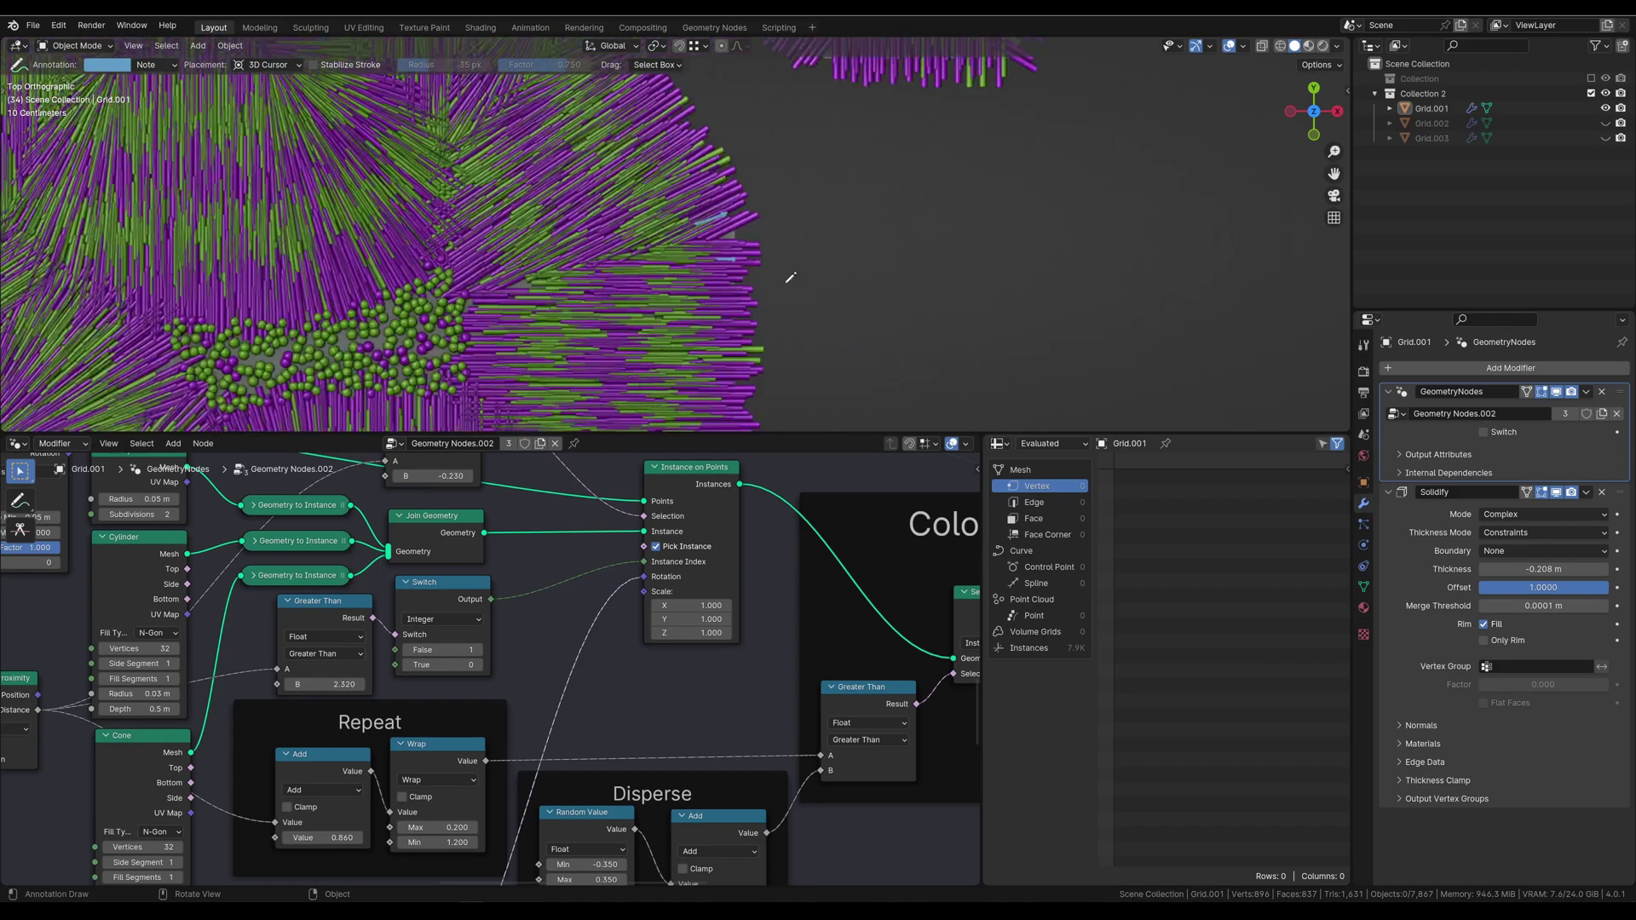
{"action": "scroll", "coordinate": [788, 325], "scroll_direction": "down", "scroll_amount": 3}
{"action": "mouse_move", "coordinate": [789, 325]}
{"action": "middle_mouse_down"}
{"action": "mouse_move", "coordinate": [771, 316]}
{"action": "mouse_move", "coordinate": [874, 120]}
{"action": "middle_mouse_up"}
{"action": "scroll", "coordinate": [771, 316], "scroll_direction": "up", "scroll_amount": 3}
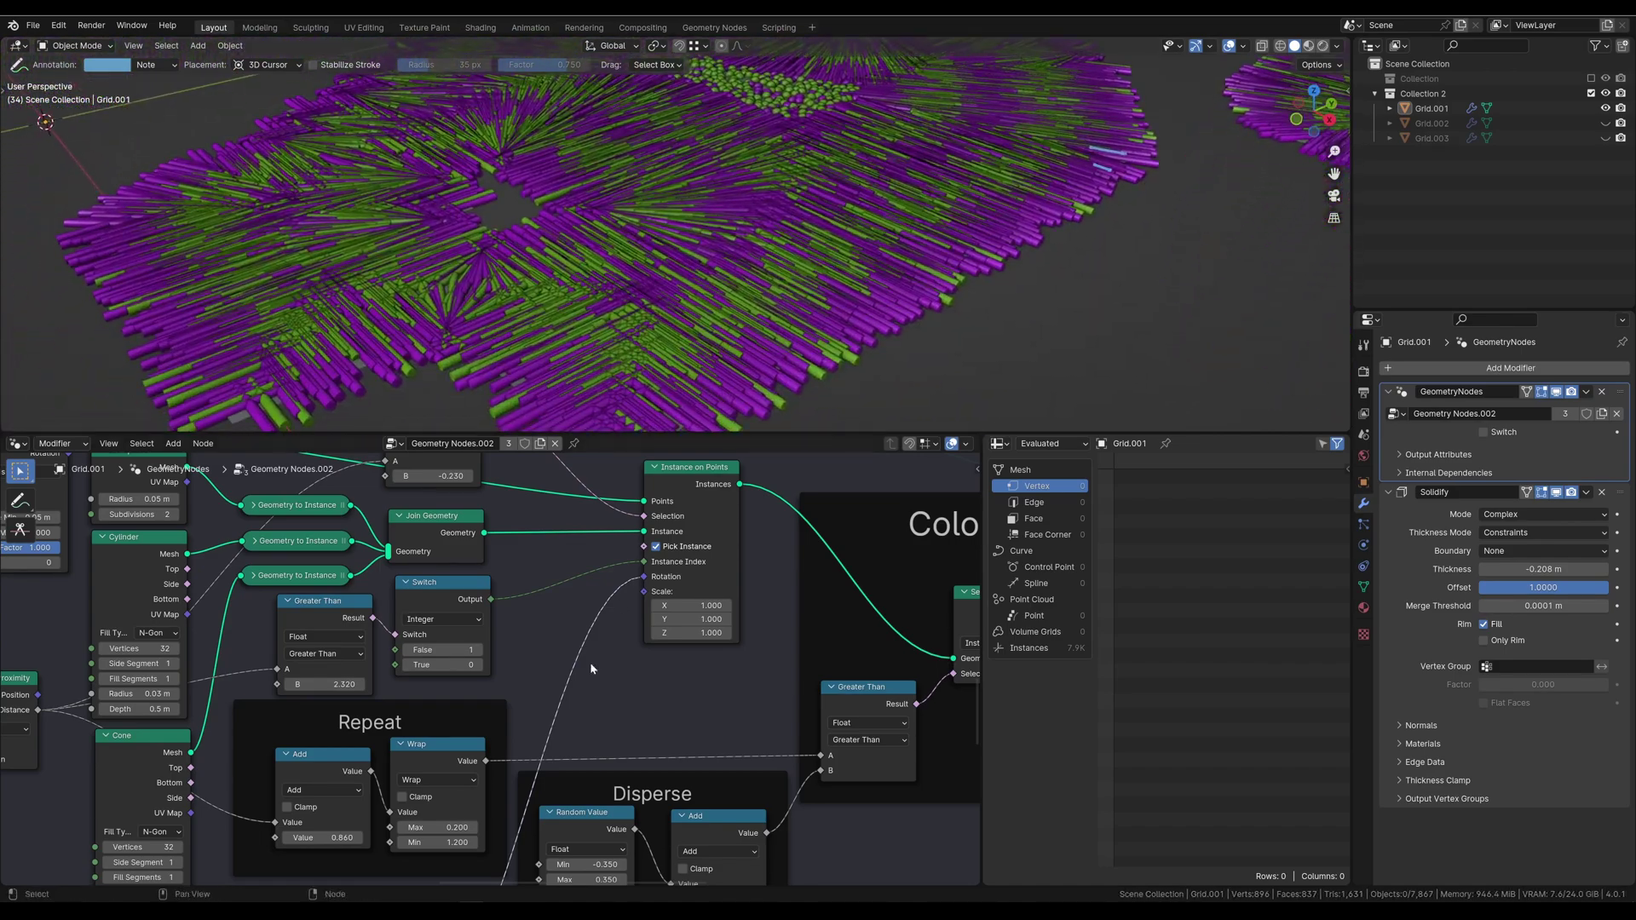
{"action": "mouse_move", "coordinate": [596, 726]}
{"action": "middle_mouse_down"}
{"action": "mouse_move", "coordinate": [618, 670]}
{"action": "mouse_move", "coordinate": [490, 762]}
{"action": "middle_mouse_up"}
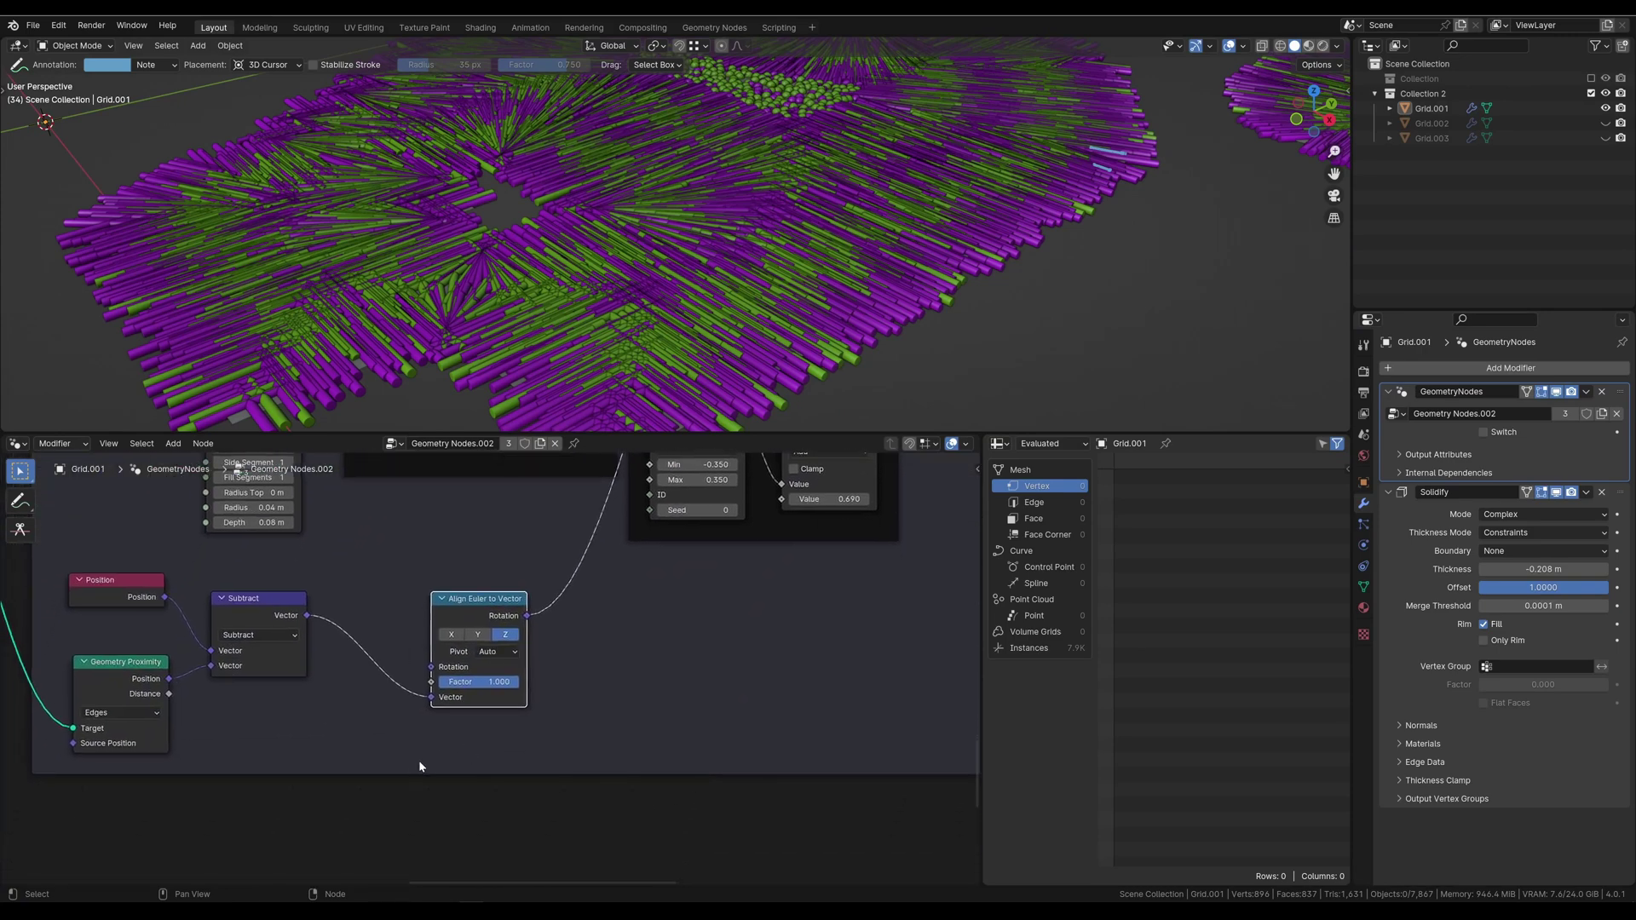
{"action": "scroll", "coordinate": [410, 755], "scroll_direction": "up", "scroll_amount": 1}
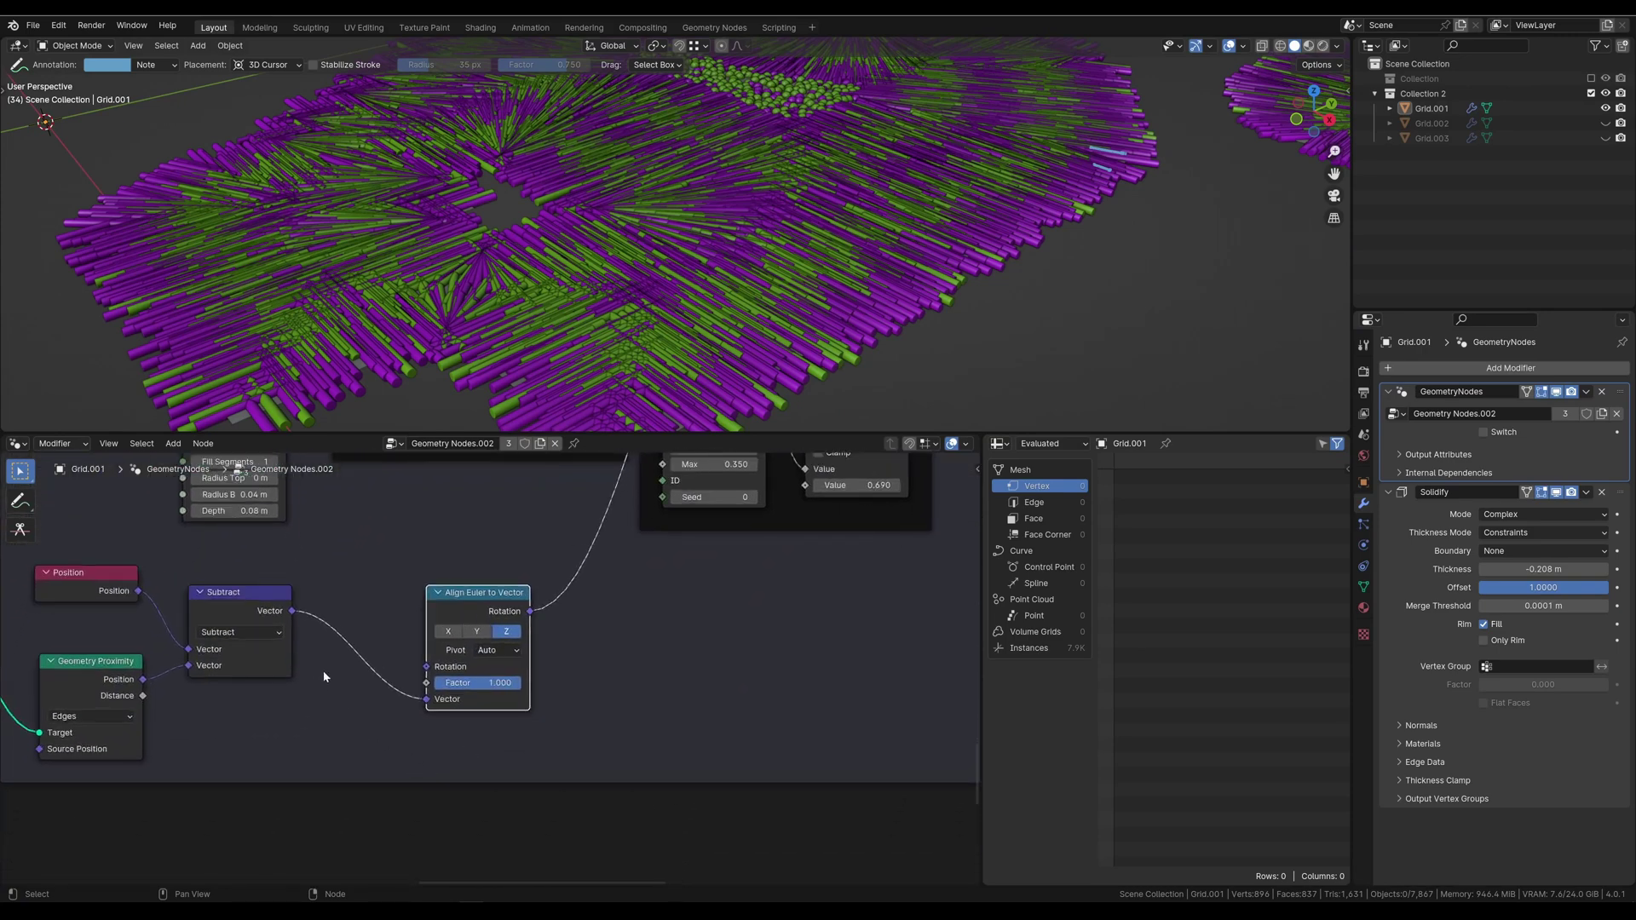
{"action": "left_click_drag", "start_coordinate": [143, 697], "coordinate": [426, 682]}
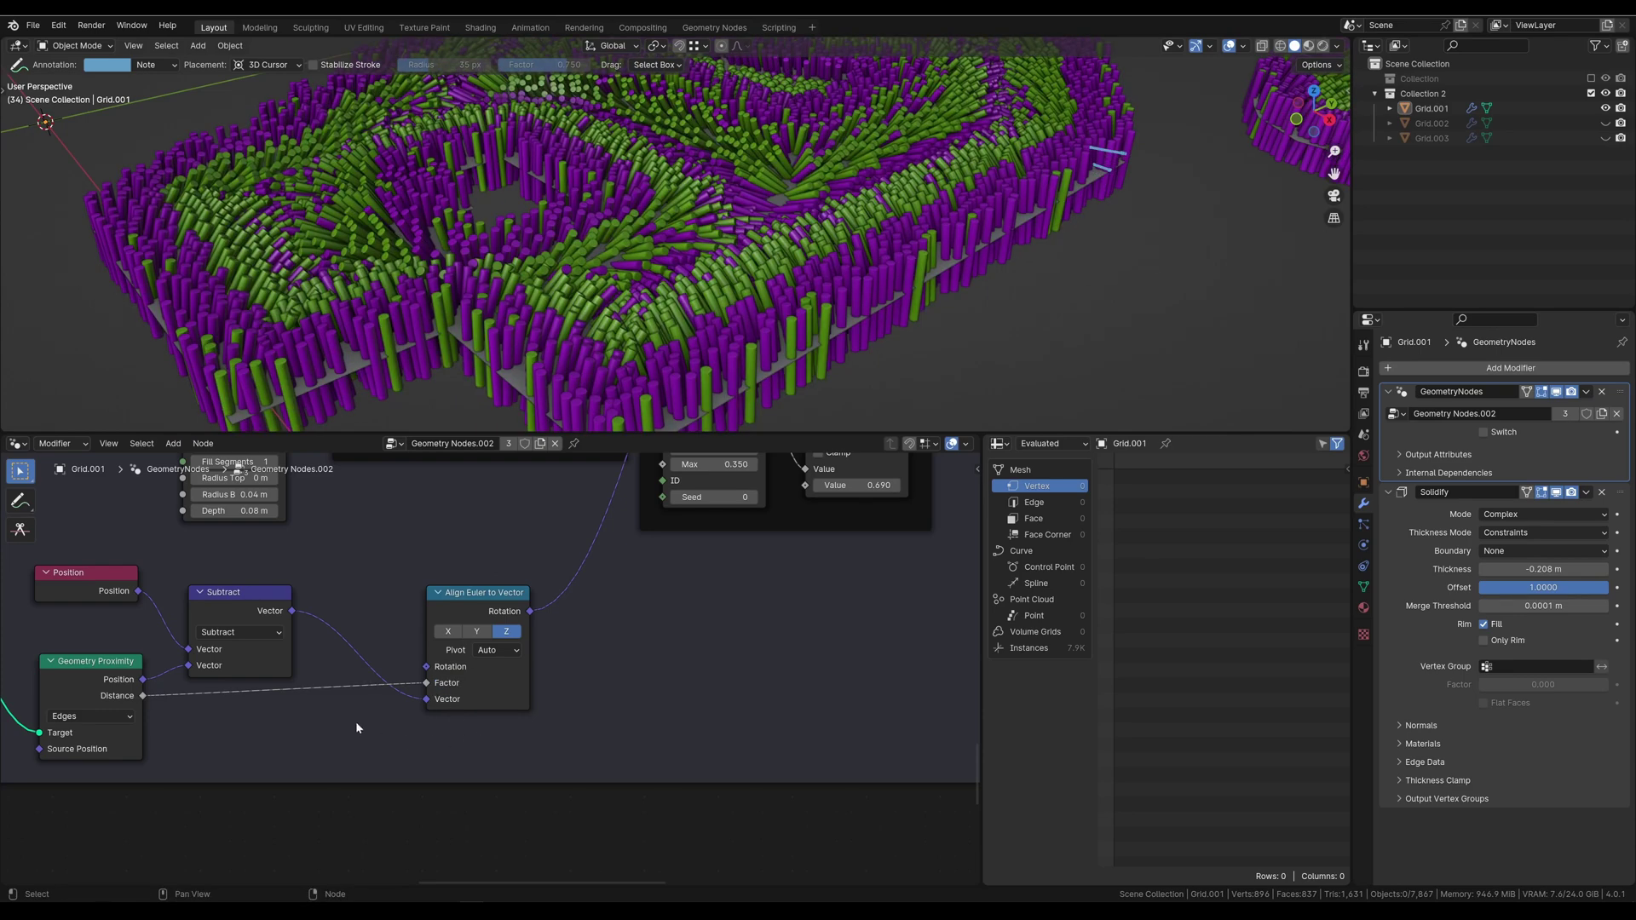
{"action": "key", "text": "shift+a"}
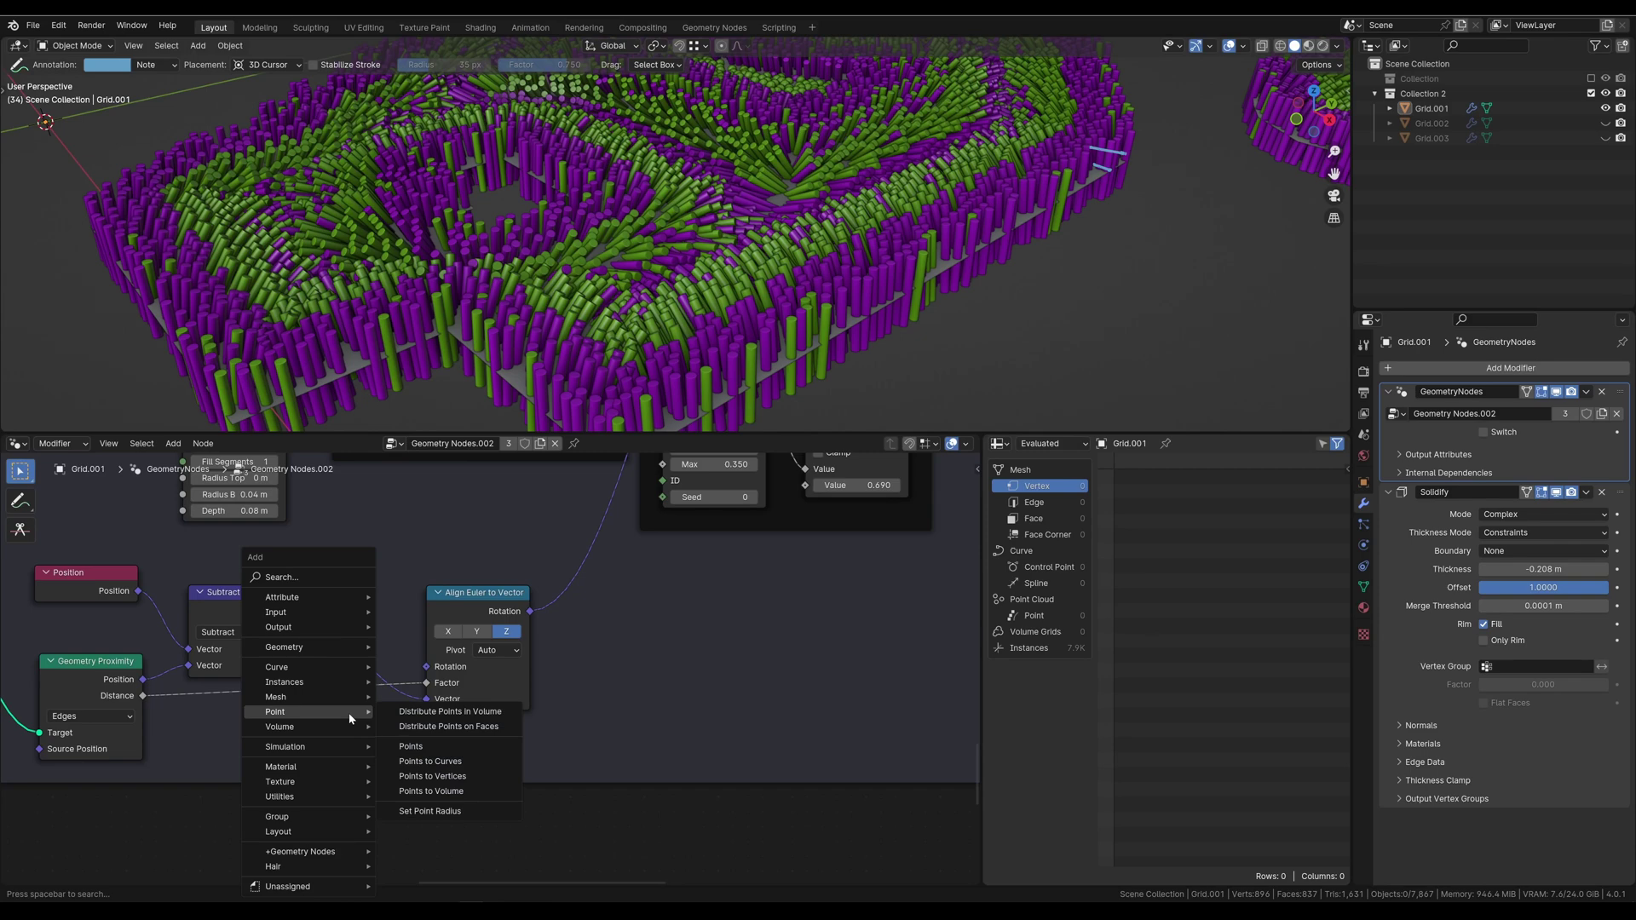
Step: Insert a Map Range node between Distance and Factor with To Min -1 and To Max 0
{"action": "type", "text": "map"}
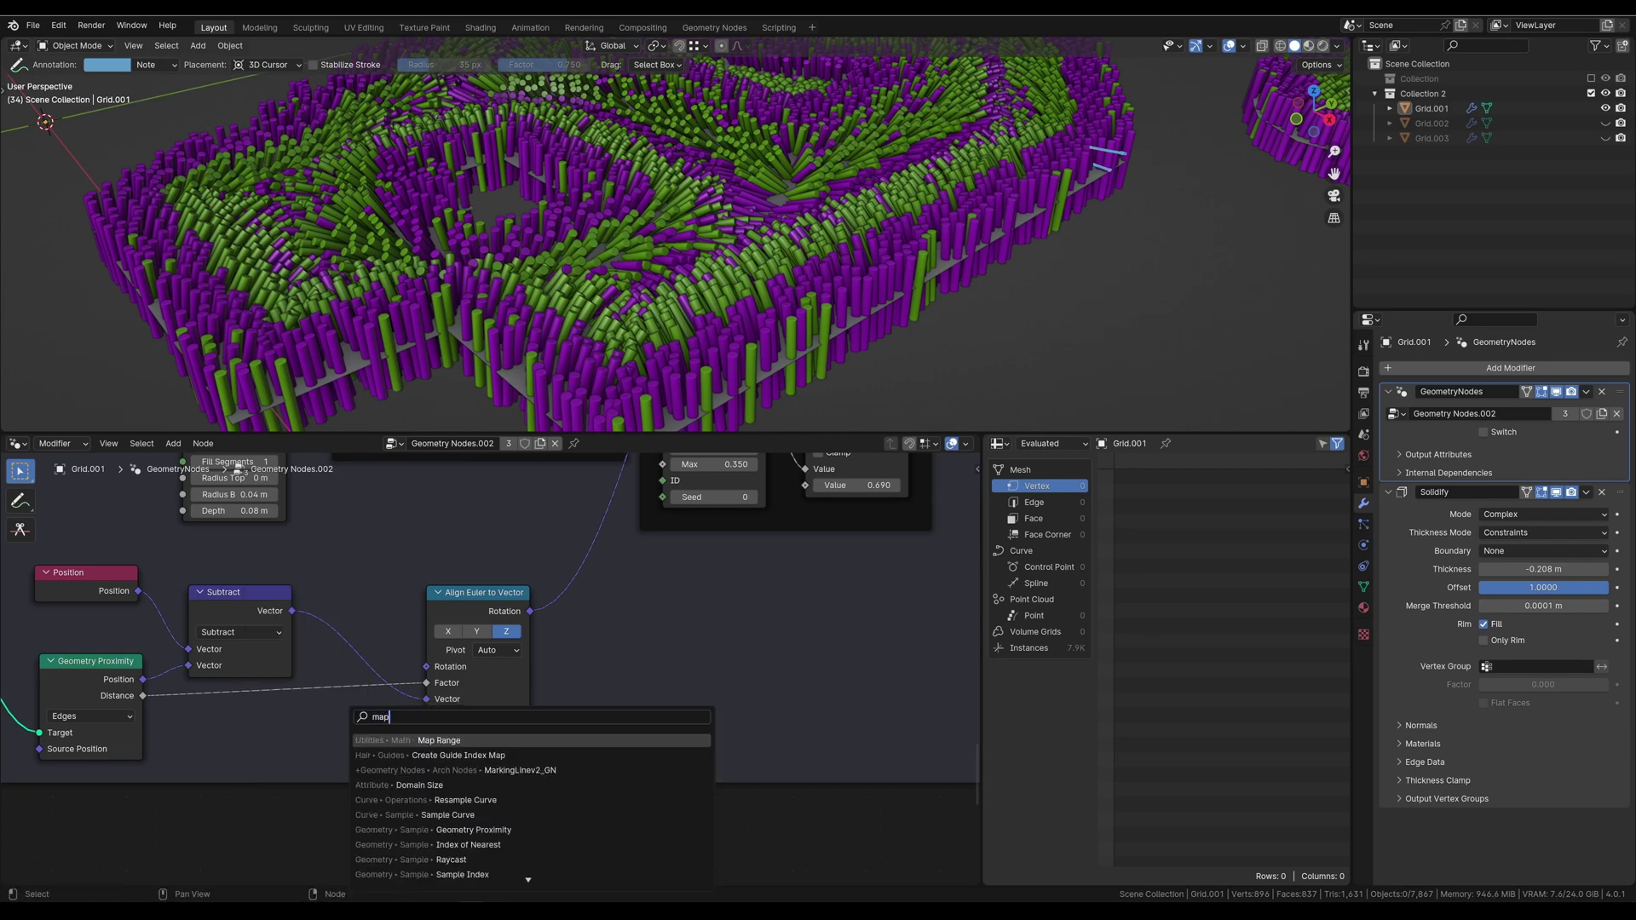
{"action": "left_click", "coordinate": [426, 770]}
{"action": "left_click", "coordinate": [261, 679]}
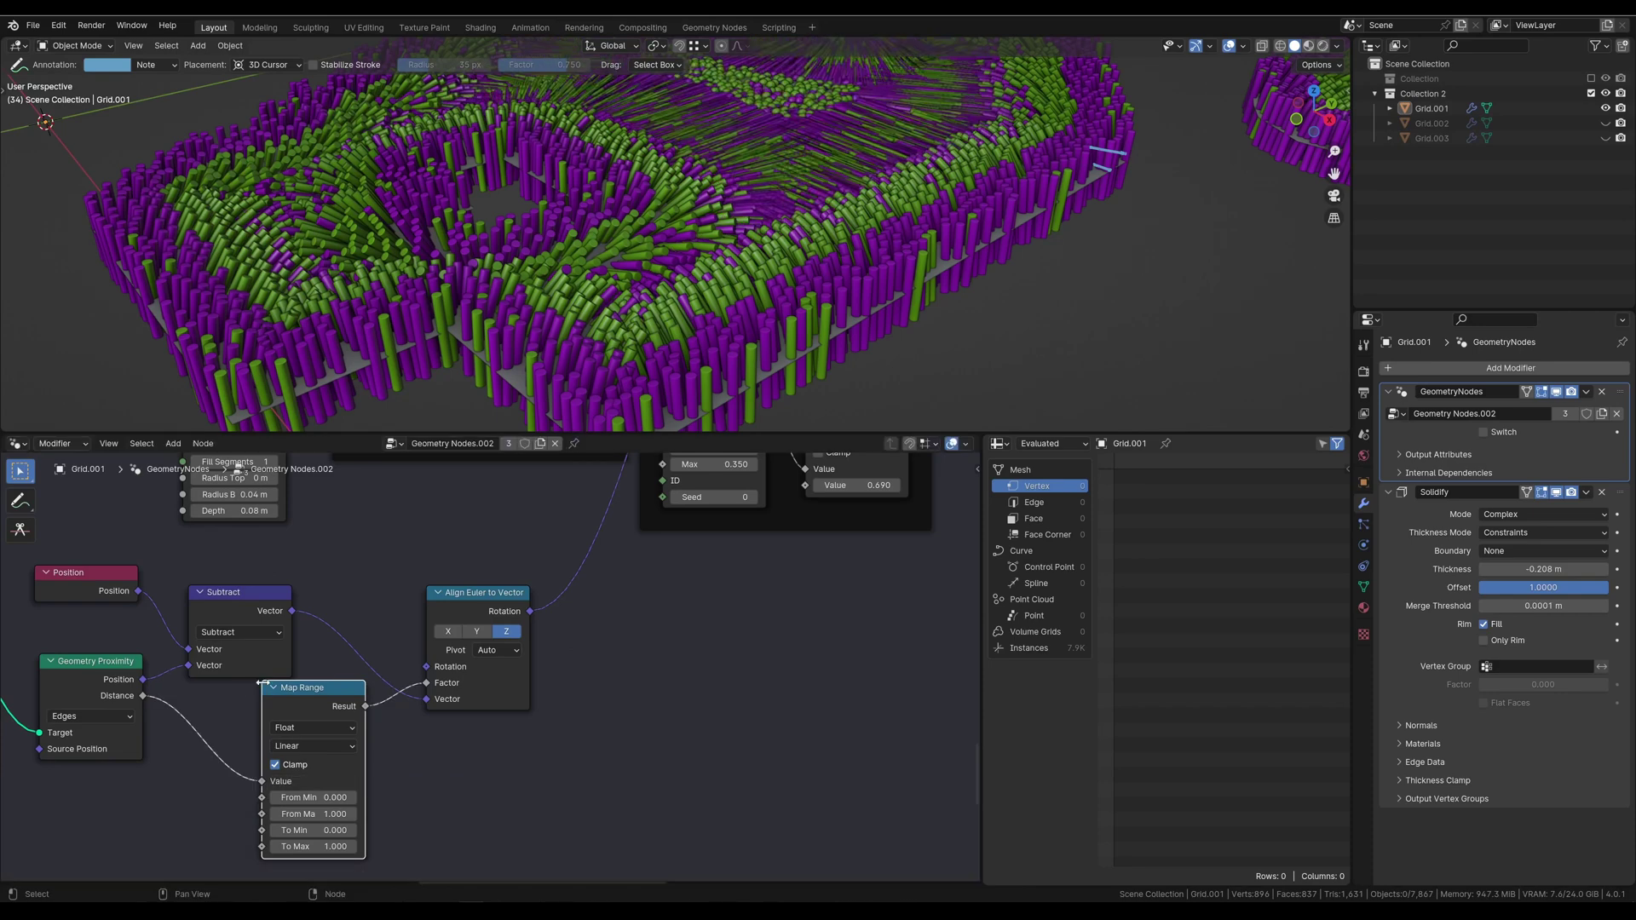
{"action": "left_click", "coordinate": [321, 830]}
{"action": "type", "text": "-1"}
{"action": "key", "text": "Return"}
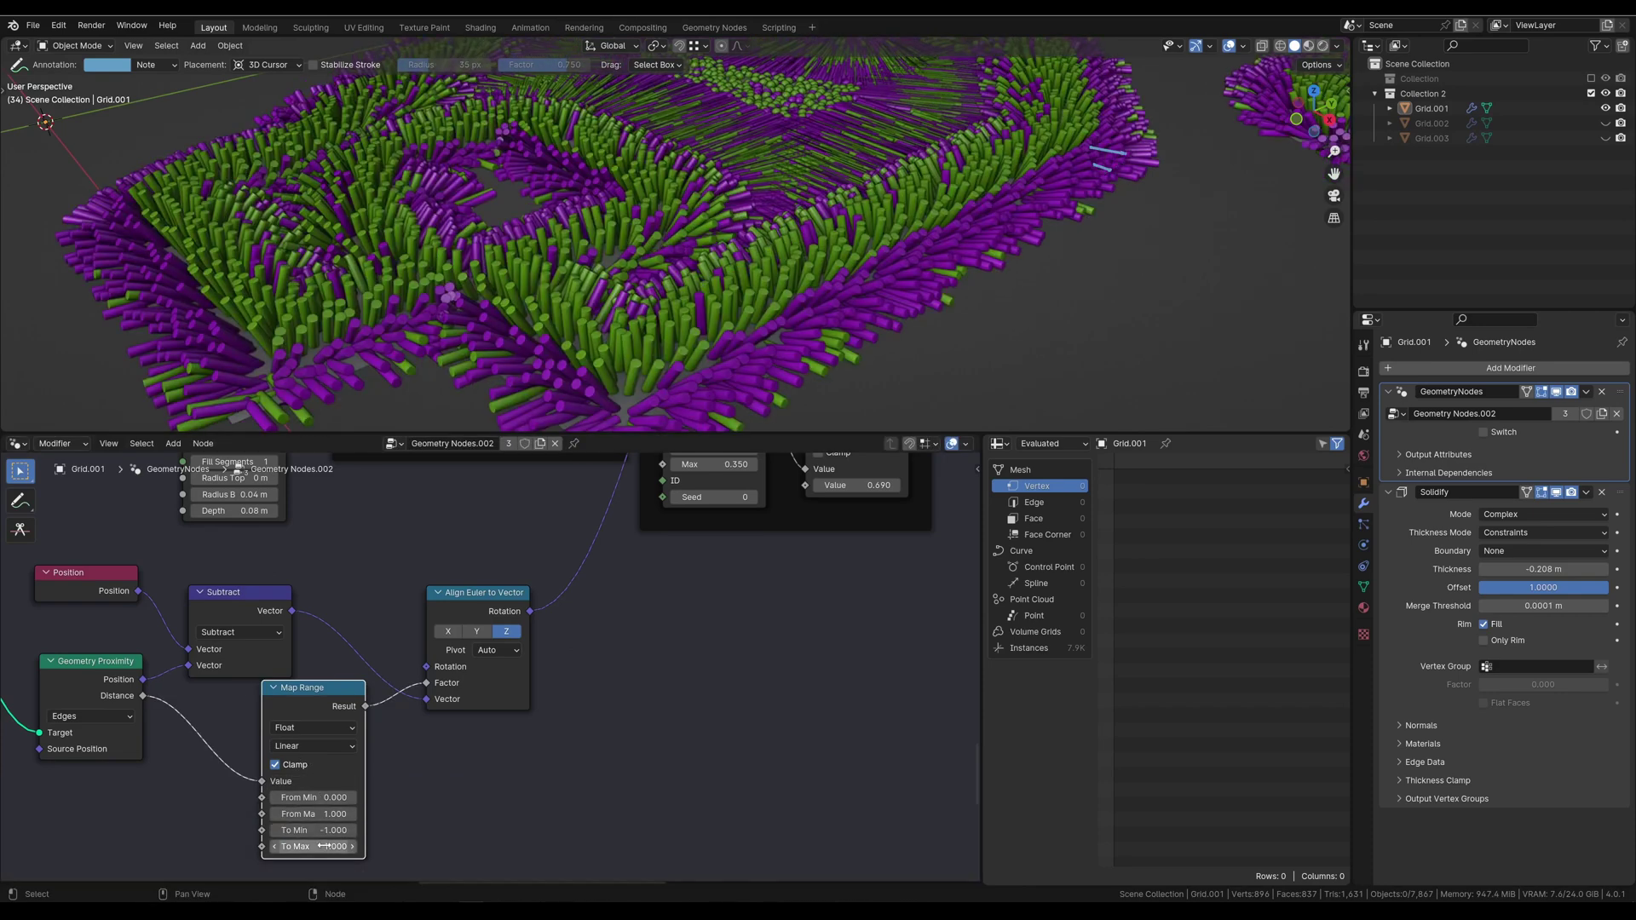
{"action": "left_click", "coordinate": [313, 846]}
{"action": "type", "text": "0"}
{"action": "key", "text": "Return"}
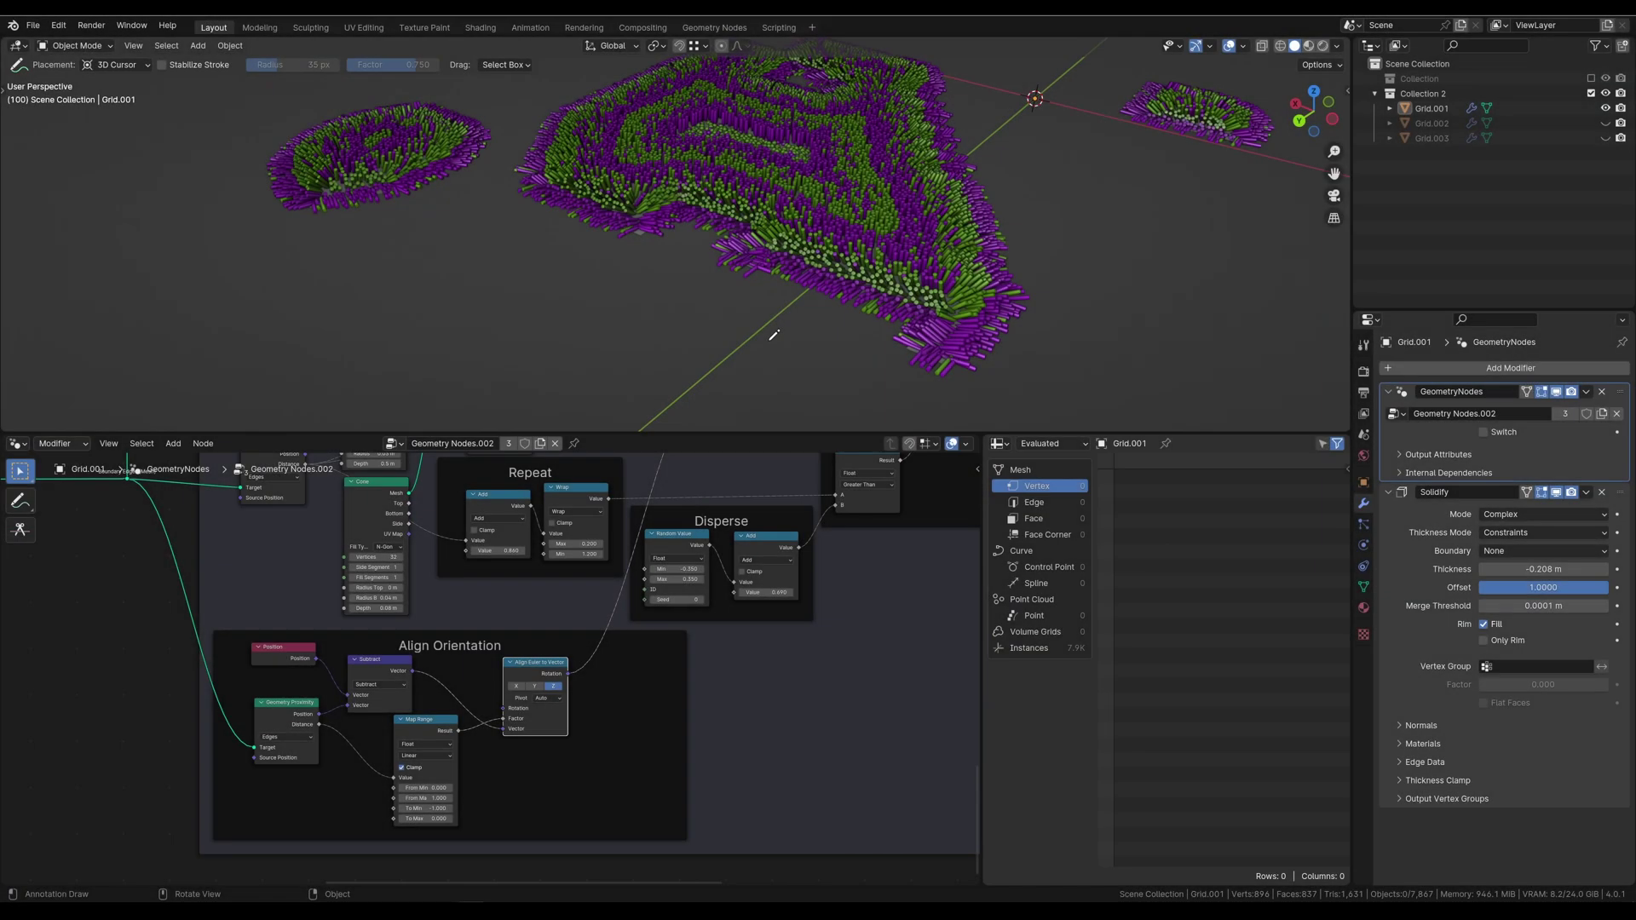
Step: In a zoomed top view, circle the clashing cylinder spots with annotation strokes
{"action": "scroll", "coordinate": [770, 317], "scroll_direction": "up", "scroll_amount": 10}
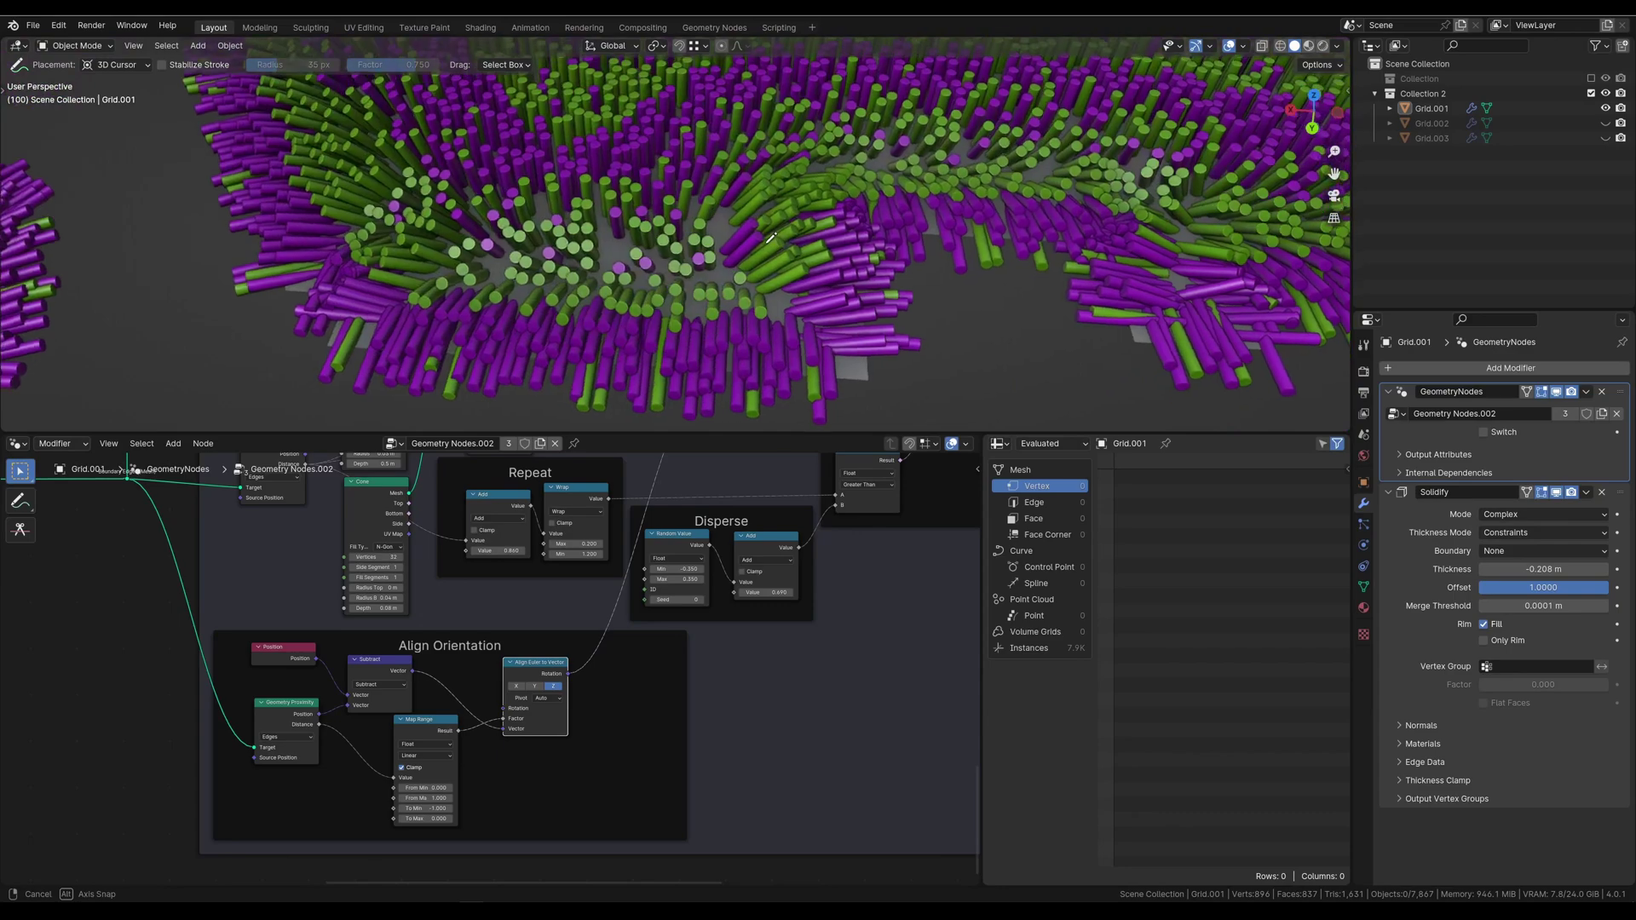
{"action": "mouse_move", "coordinate": [770, 317]}
{"action": "middle_mouse_down"}
{"action": "mouse_move", "coordinate": [864, 269]}
{"action": "mouse_move", "coordinate": [772, 208]}
{"action": "middle_mouse_up"}
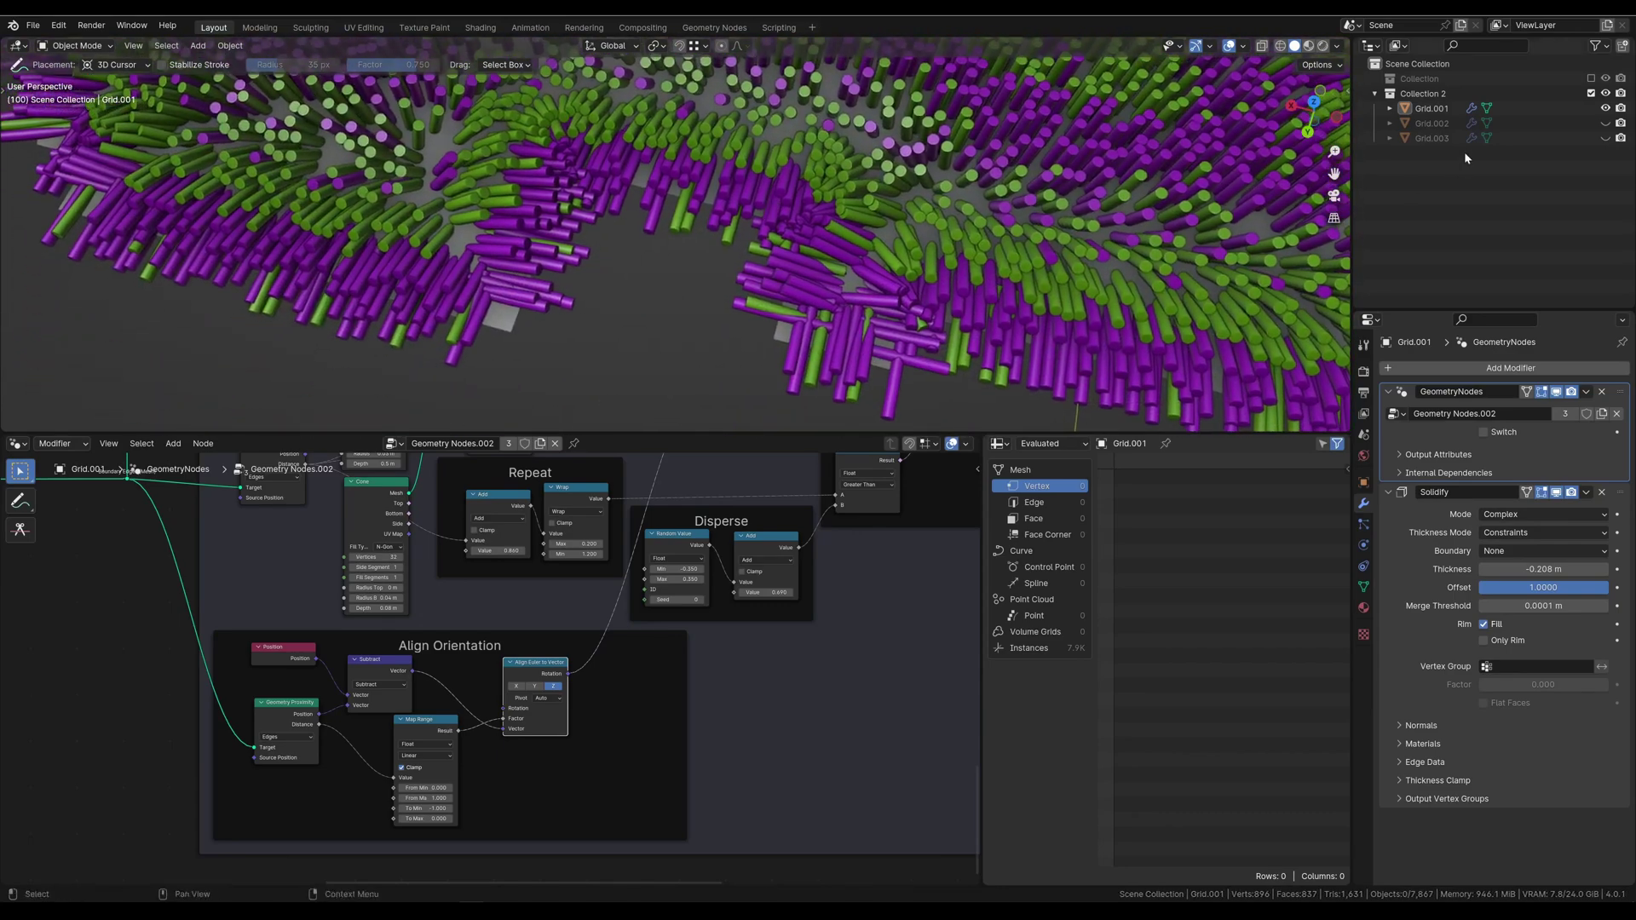
{"action": "left_click", "coordinate": [1314, 104]}
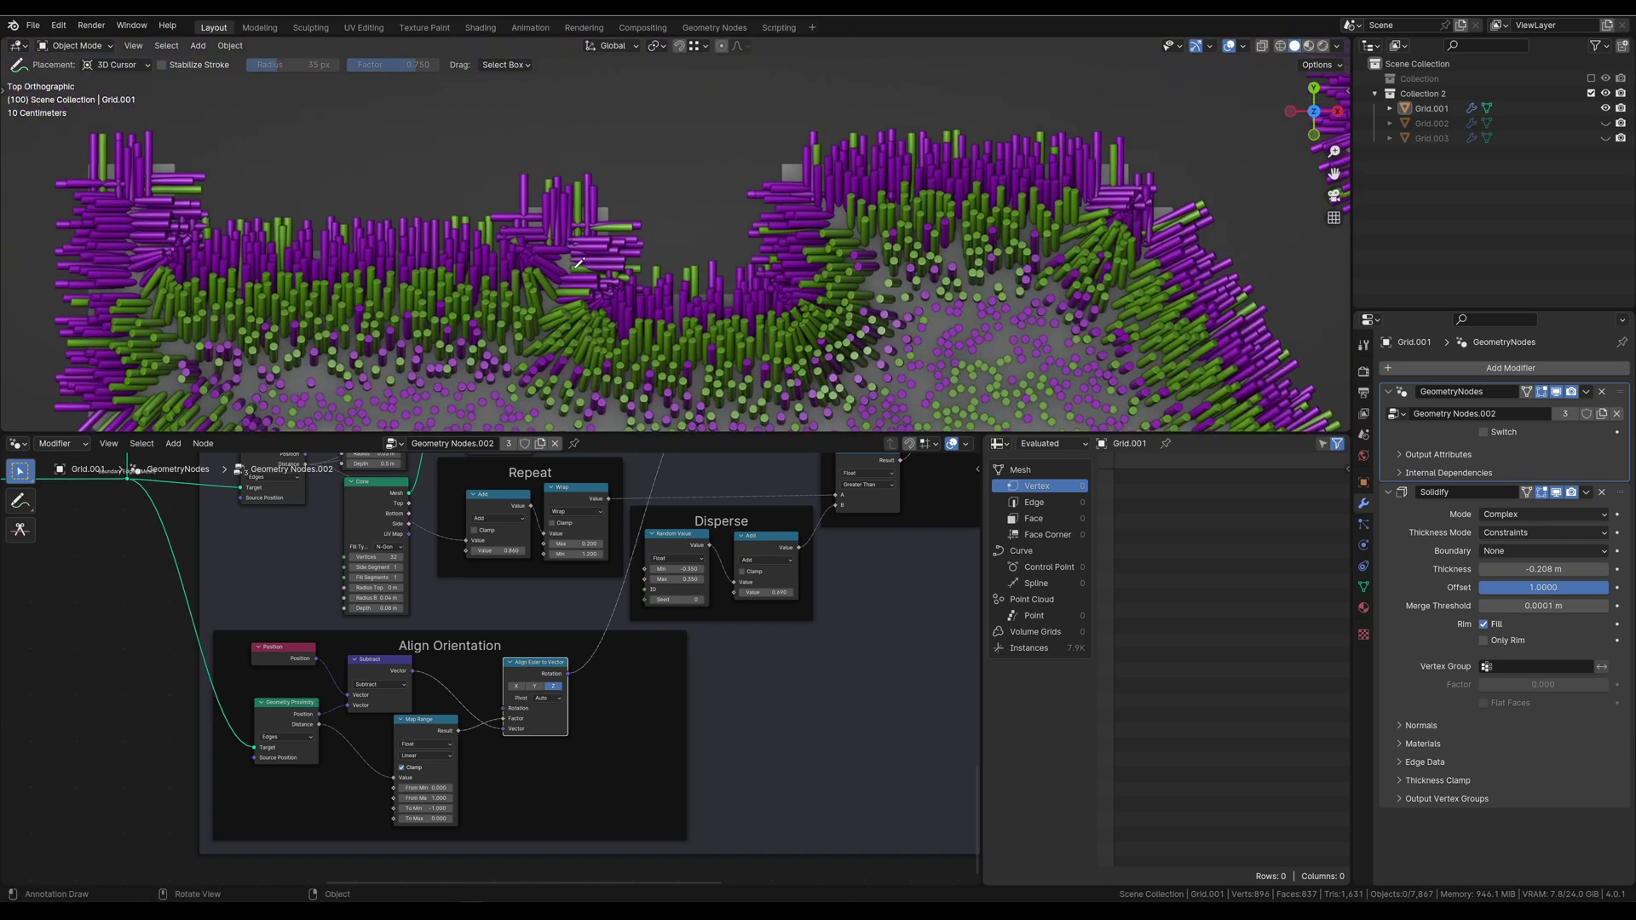
{"action": "scroll", "coordinate": [614, 242], "scroll_direction": "up", "scroll_amount": 3}
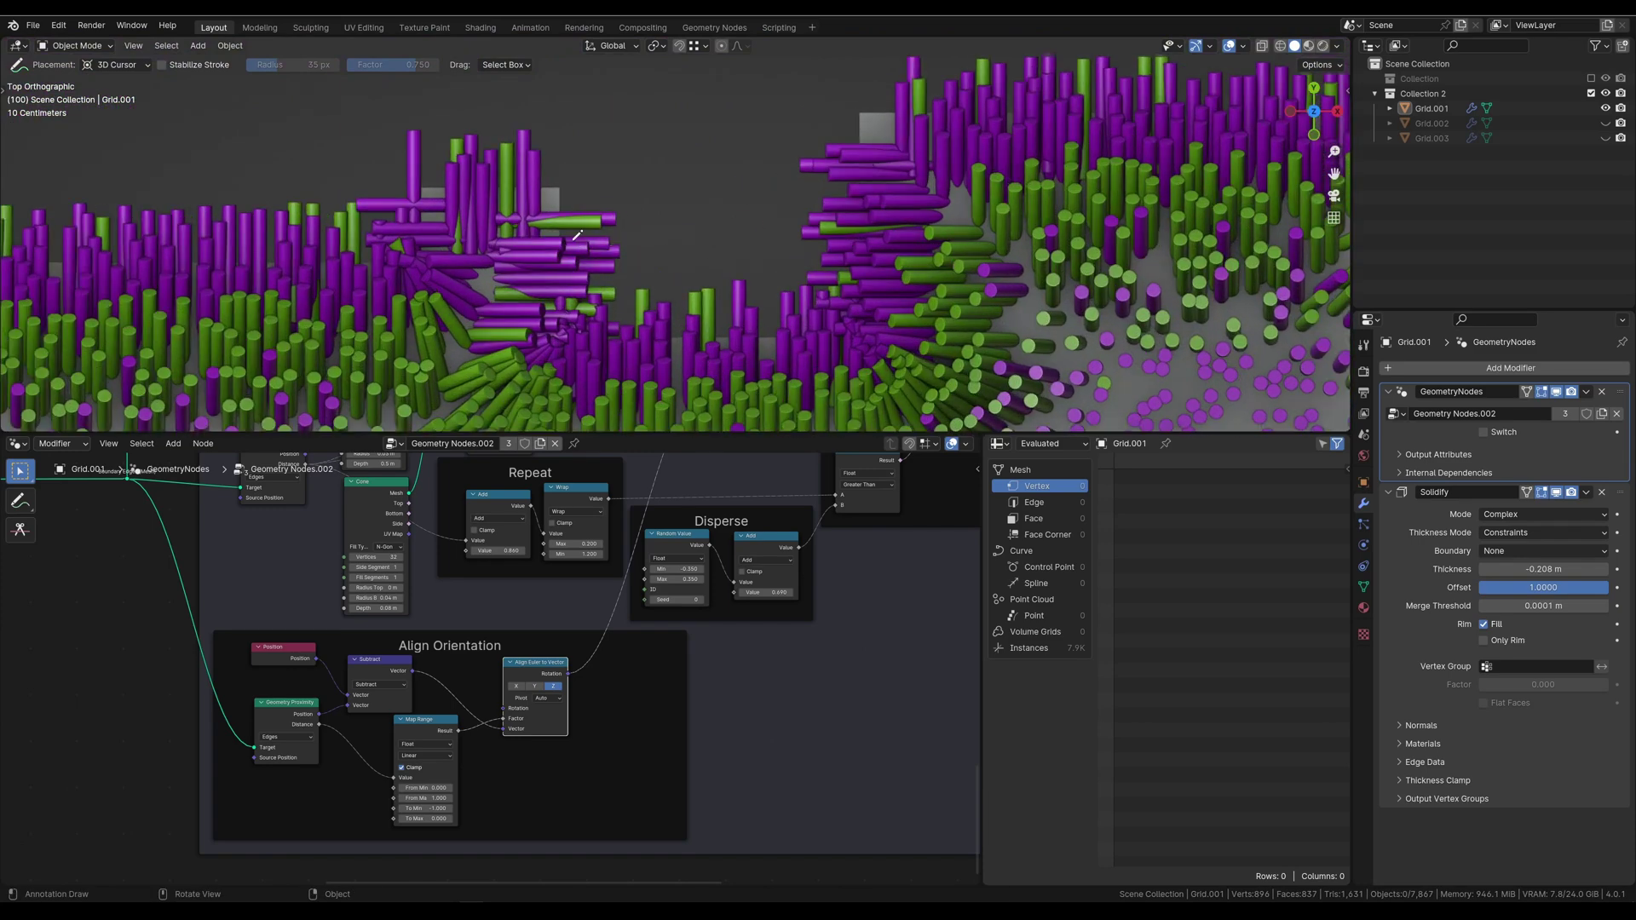
{"action": "left_click_drag", "start_coordinate": [560, 236], "coordinate": [552, 232]}
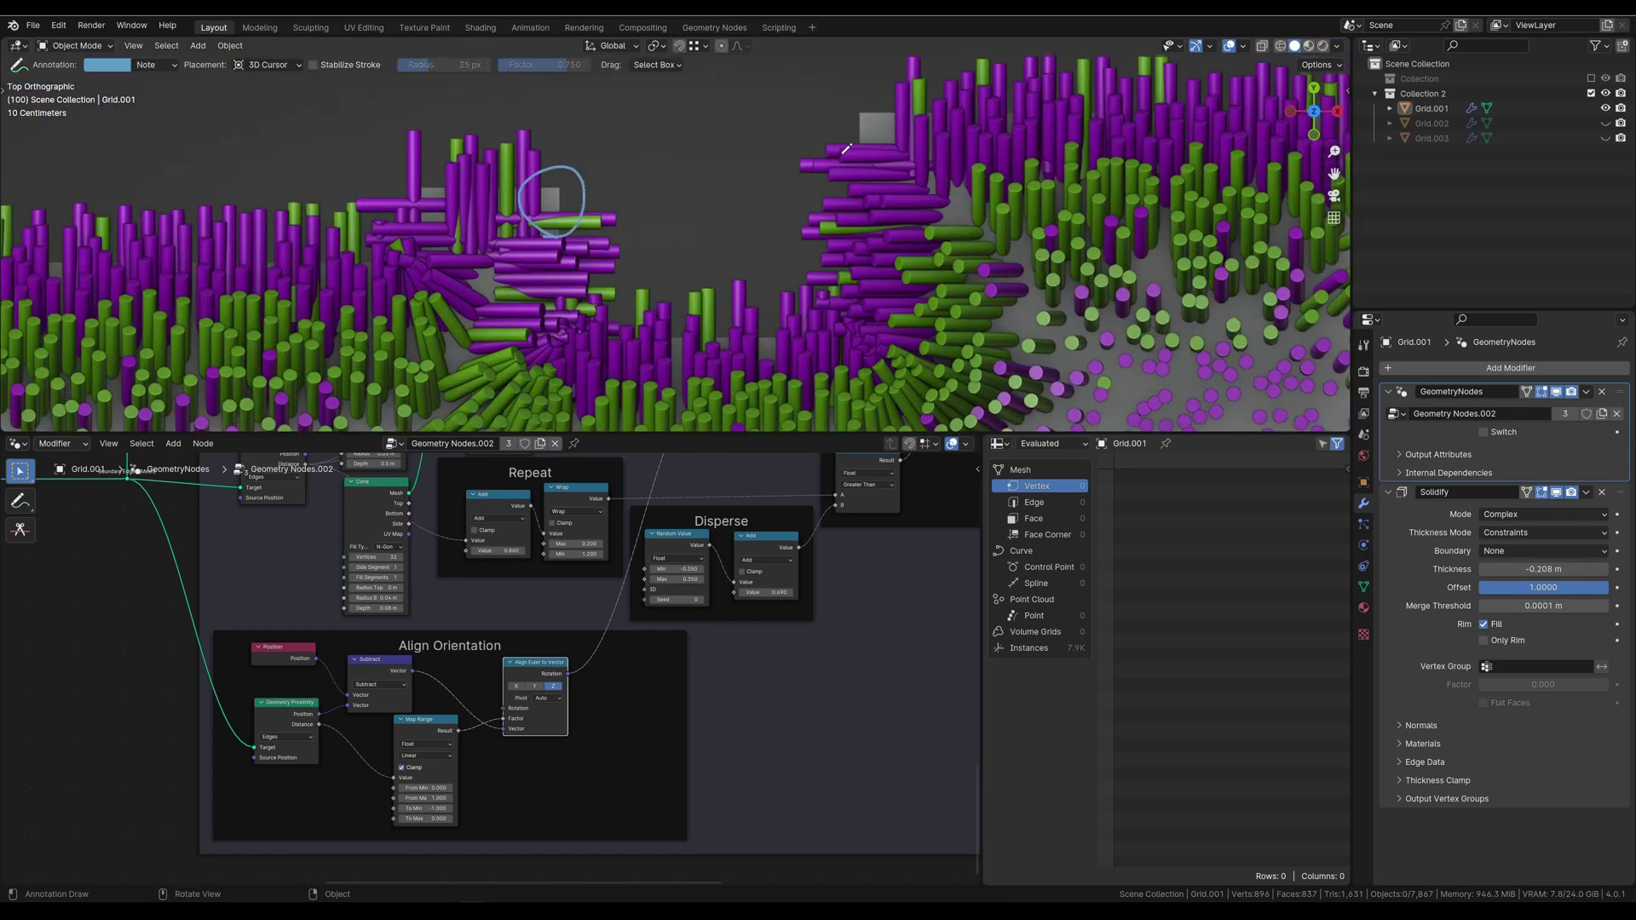
{"action": "mouse_move", "coordinate": [868, 156]}
{"action": "left_mouse_down"}
{"action": "mouse_move", "coordinate": [856, 92]}
{"action": "mouse_move", "coordinate": [863, 160]}
{"action": "left_mouse_up"}
{"action": "mouse_move", "coordinate": [588, 352]}
{"action": "left_mouse_down"}
{"action": "mouse_move", "coordinate": [543, 305]}
{"action": "mouse_move", "coordinate": [573, 367]}
{"action": "left_mouse_up"}
{"action": "left_click_drag", "start_coordinate": [851, 336], "coordinate": [887, 343]}
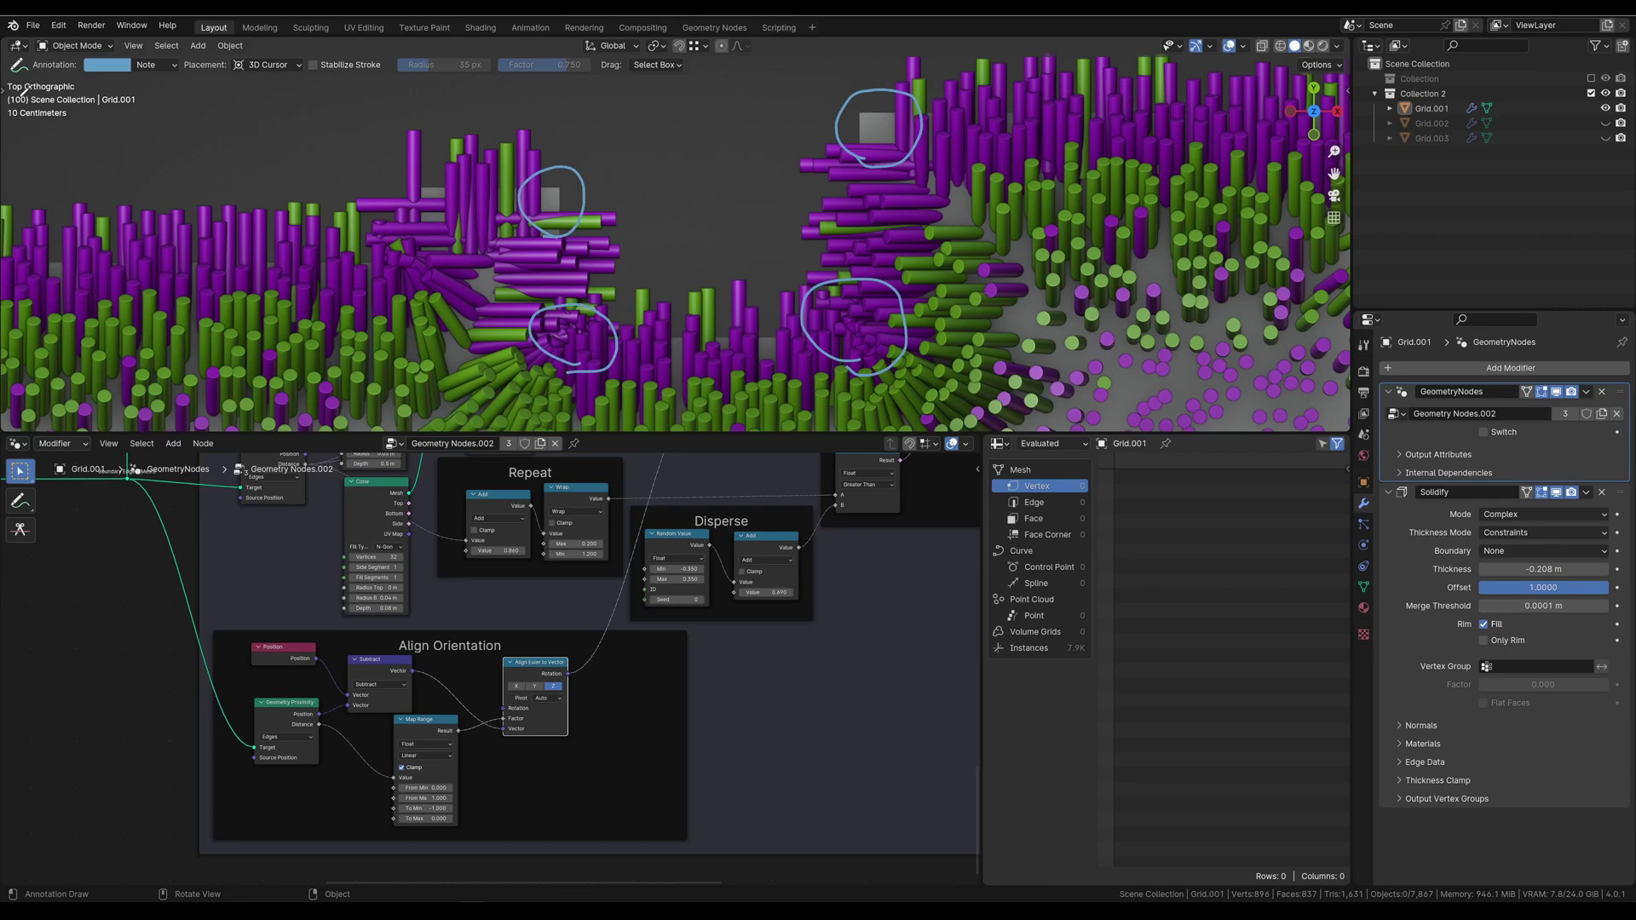
Step: Hide the annotation layer's strokes
{"action": "left_click", "coordinate": [175, 66]}
{"action": "left_click", "coordinate": [227, 116]}
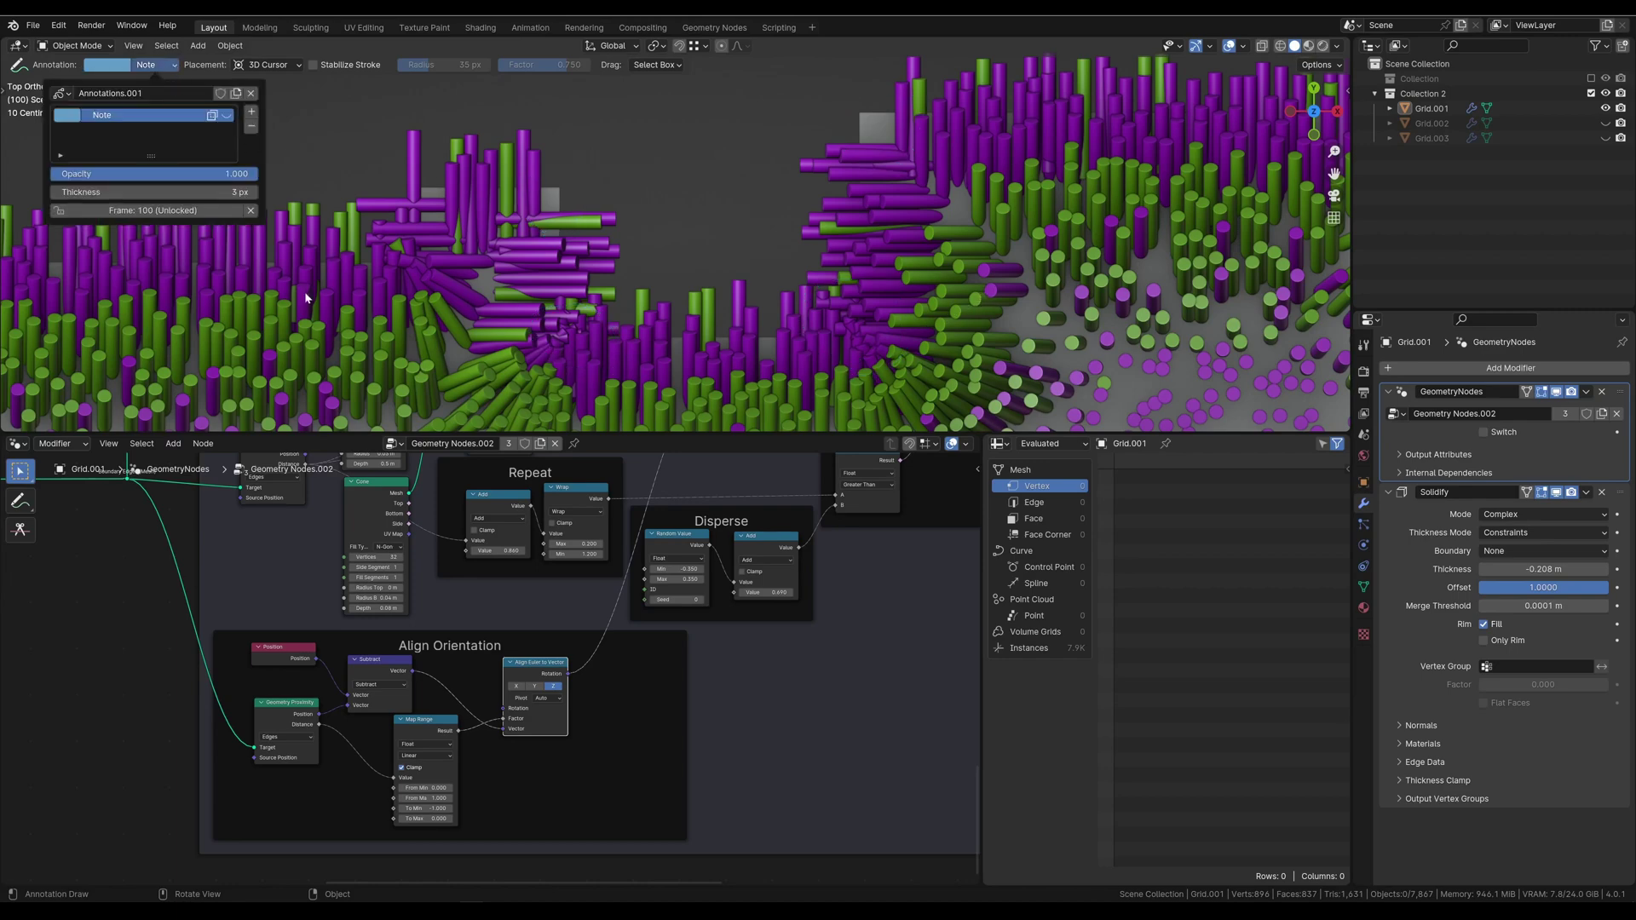
{"action": "middle_click_drag", "start_coordinate": [595, 747], "coordinate": [693, 668]}
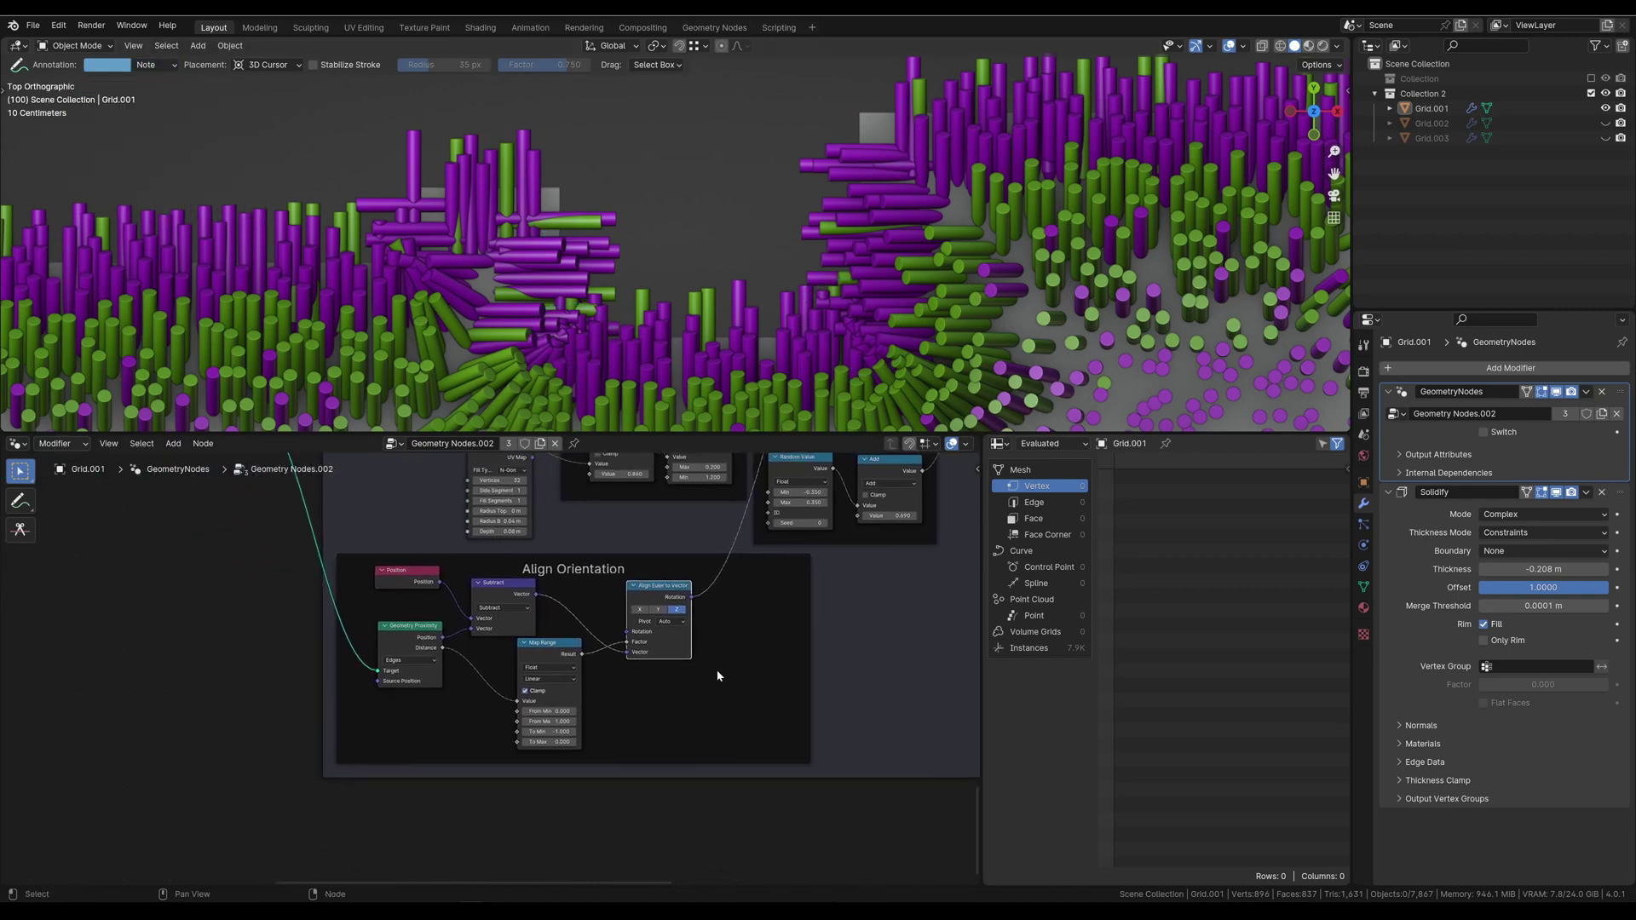
Step: Reposition the Smoothed Outline frame and preview the Mesh to Curve and Resample Curve outputs
{"action": "scroll", "coordinate": [688, 689], "scroll_direction": "down", "scroll_amount": 3}
{"action": "middle_click_drag", "start_coordinate": [341, 682], "coordinate": [606, 723]}
{"action": "scroll", "coordinate": [606, 723], "scroll_direction": "up", "scroll_amount": 3}
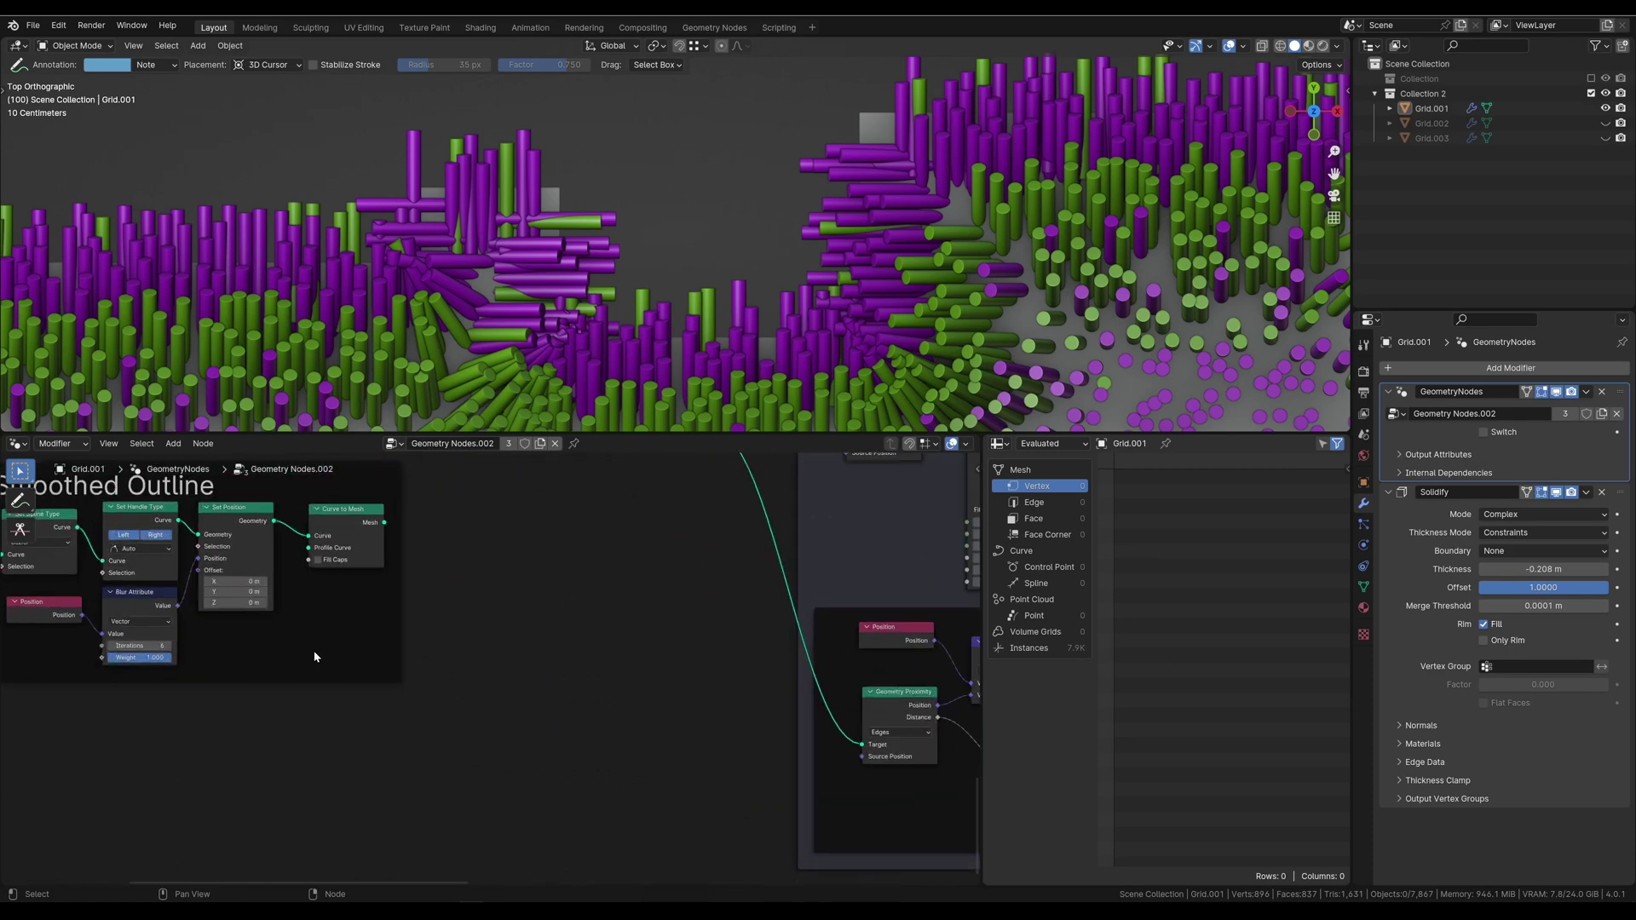
{"action": "middle_click_drag", "start_coordinate": [314, 658], "coordinate": [673, 764]}
{"action": "left_click_drag", "start_coordinate": [385, 560], "coordinate": [434, 567]}
{"action": "scroll", "coordinate": [477, 622], "scroll_direction": "up", "scroll_amount": 2}
{"action": "middle_click_drag", "start_coordinate": [478, 622], "coordinate": [520, 672]}
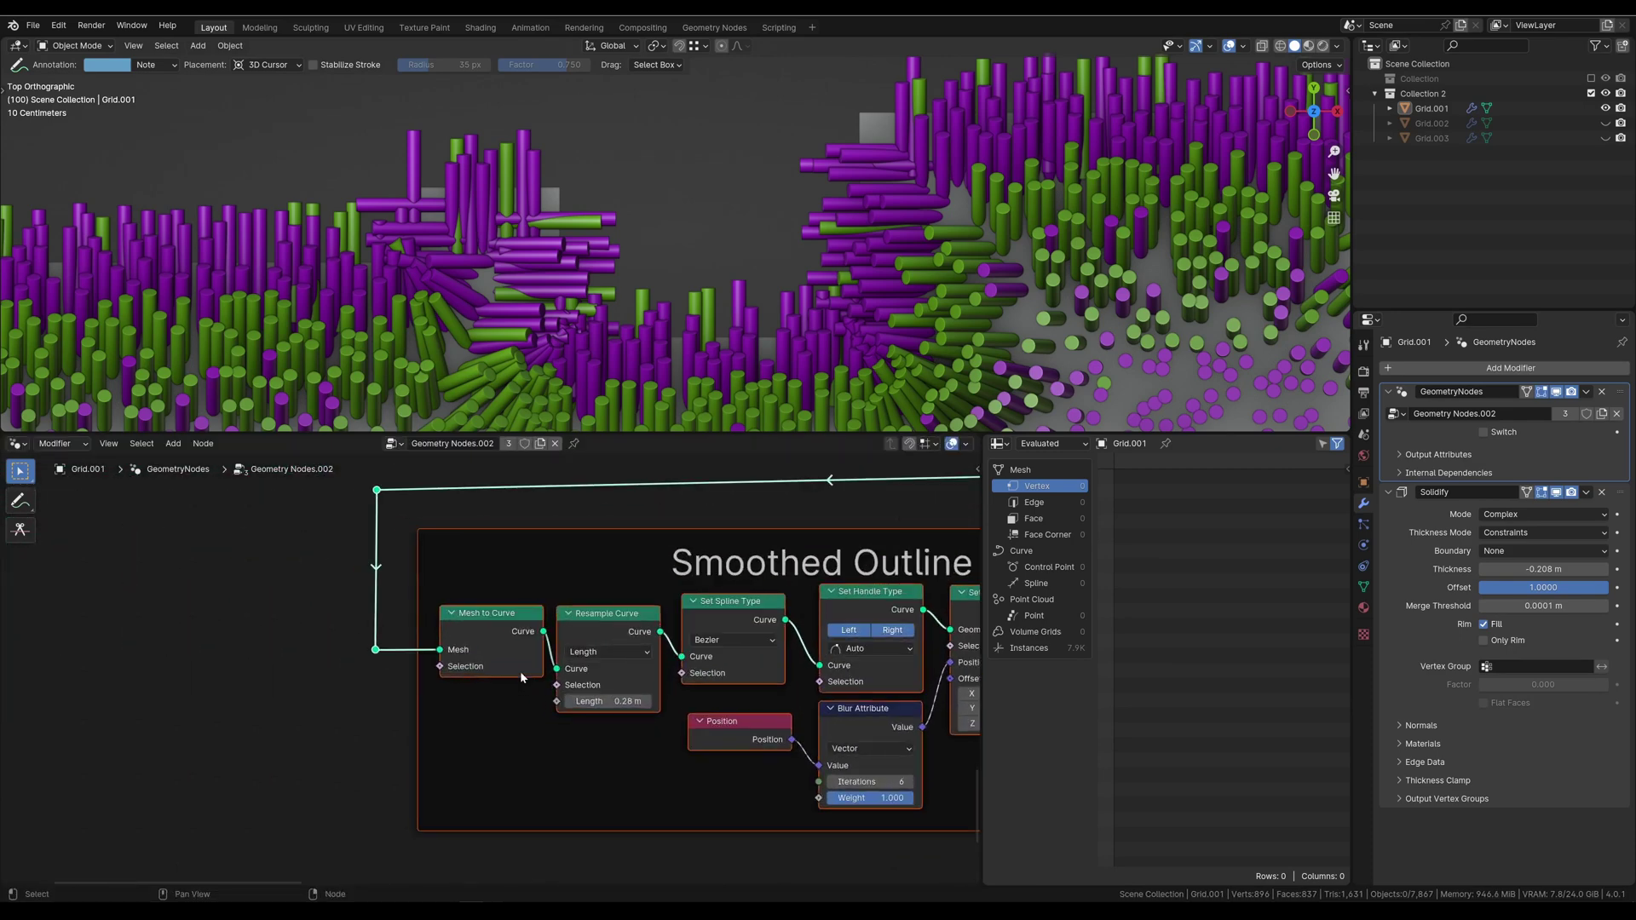
{"action": "left_click", "coordinate": [544, 644], "text": "ctrl+shift"}
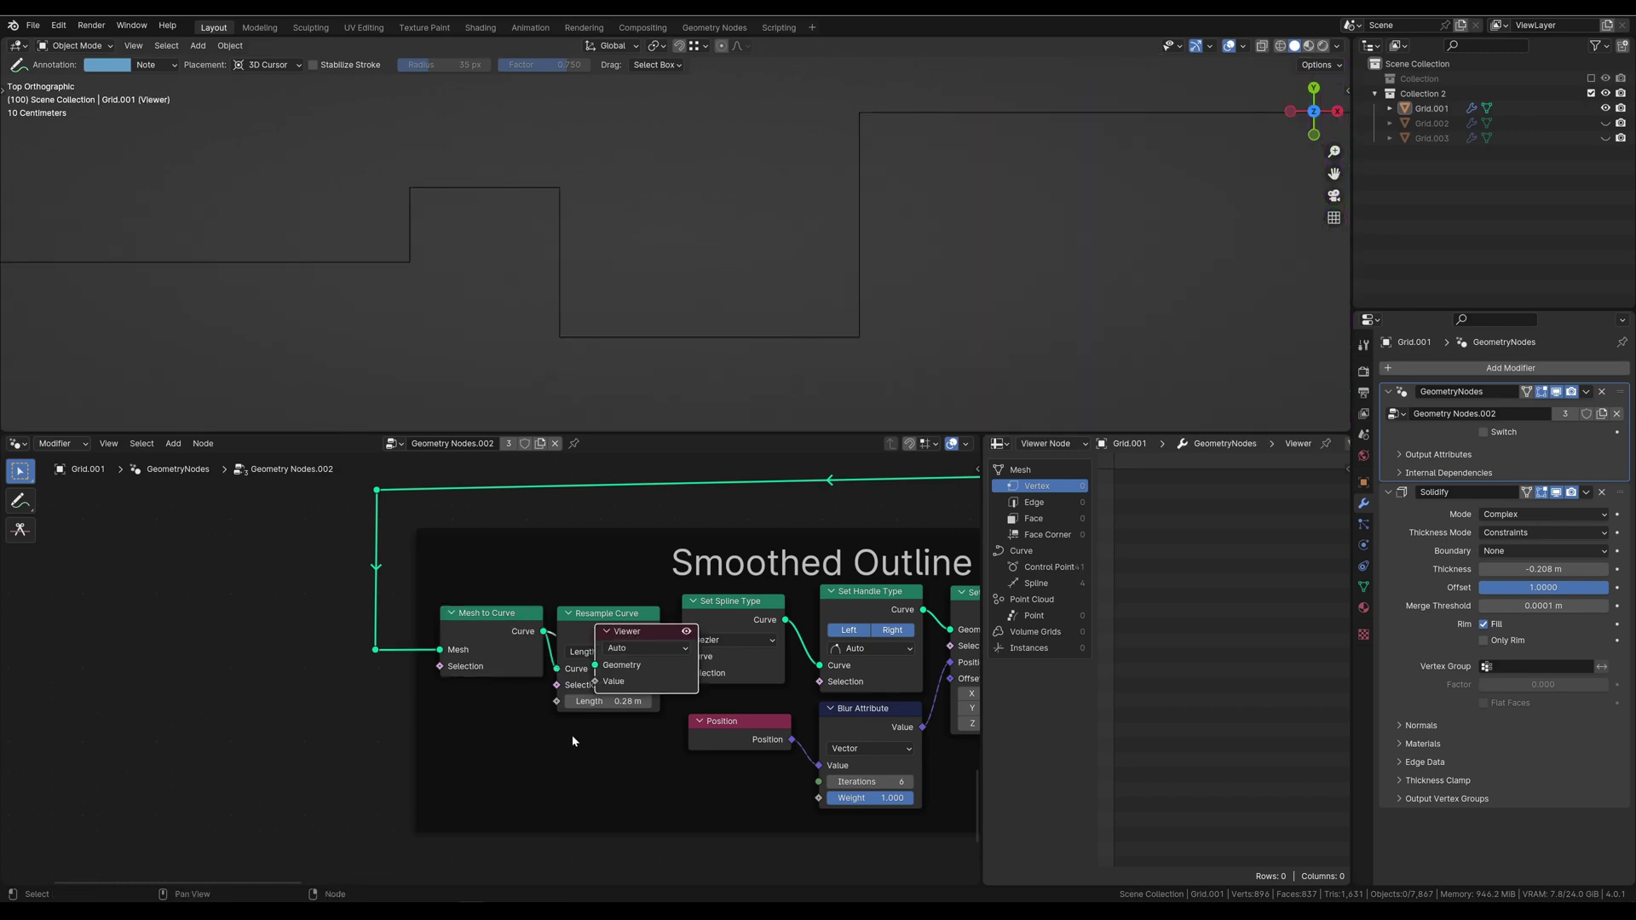
{"action": "left_click", "coordinate": [580, 617], "text": "ctrl+shift"}
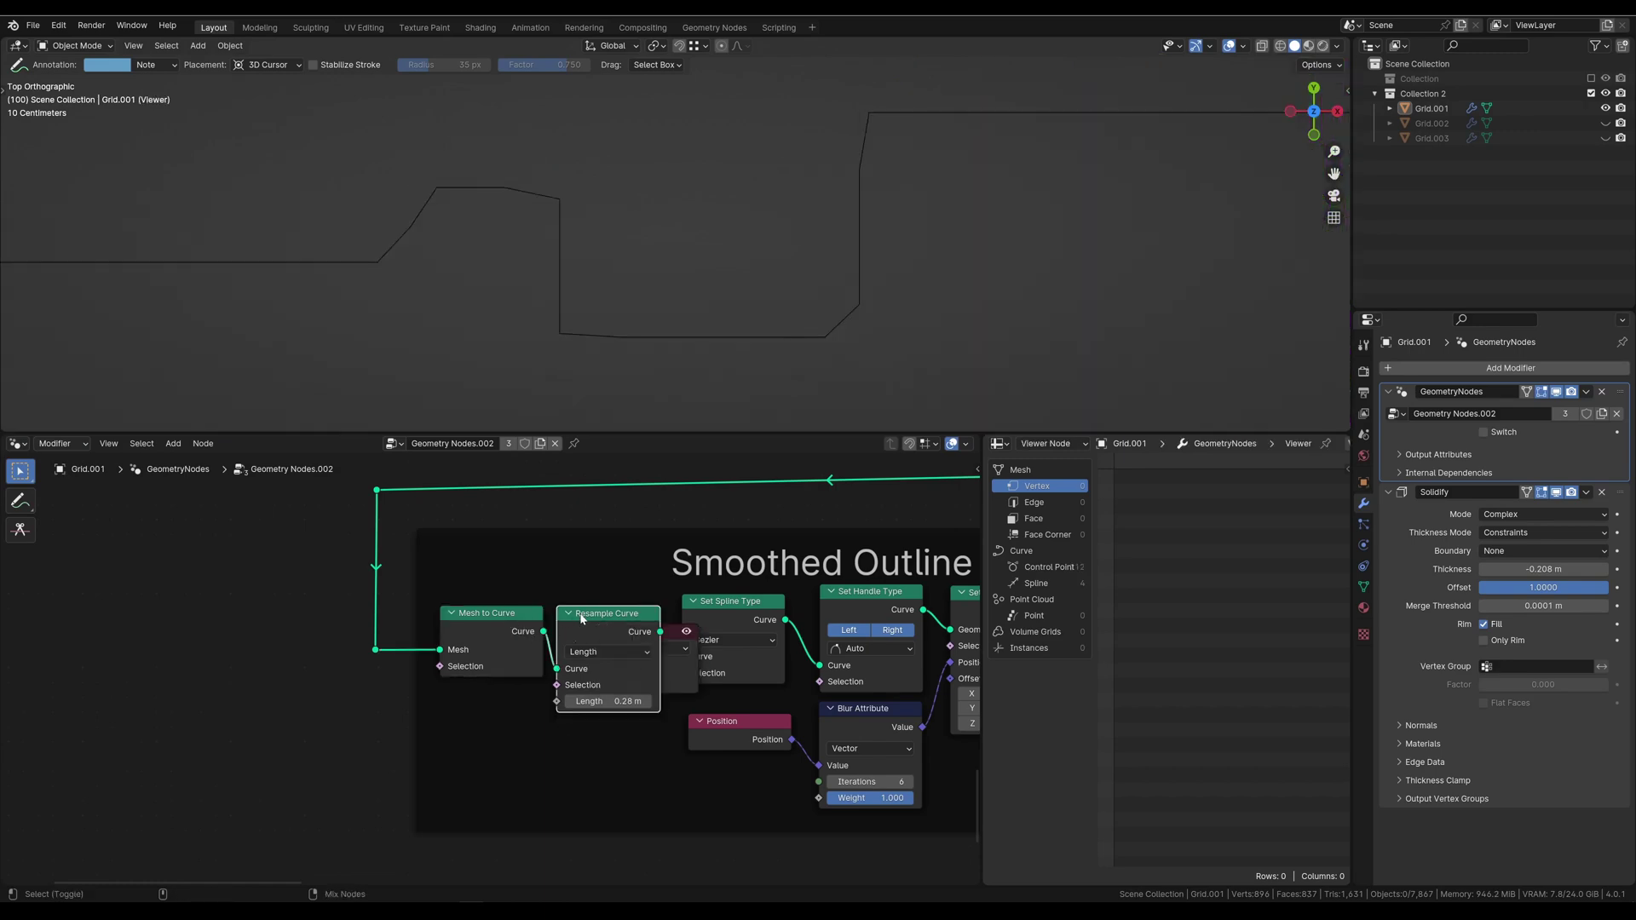
Step: Try a 0.08 m resample length, then revert it to 0.28 m
{"action": "scroll", "coordinate": [512, 335], "scroll_direction": "down", "scroll_amount": 3}
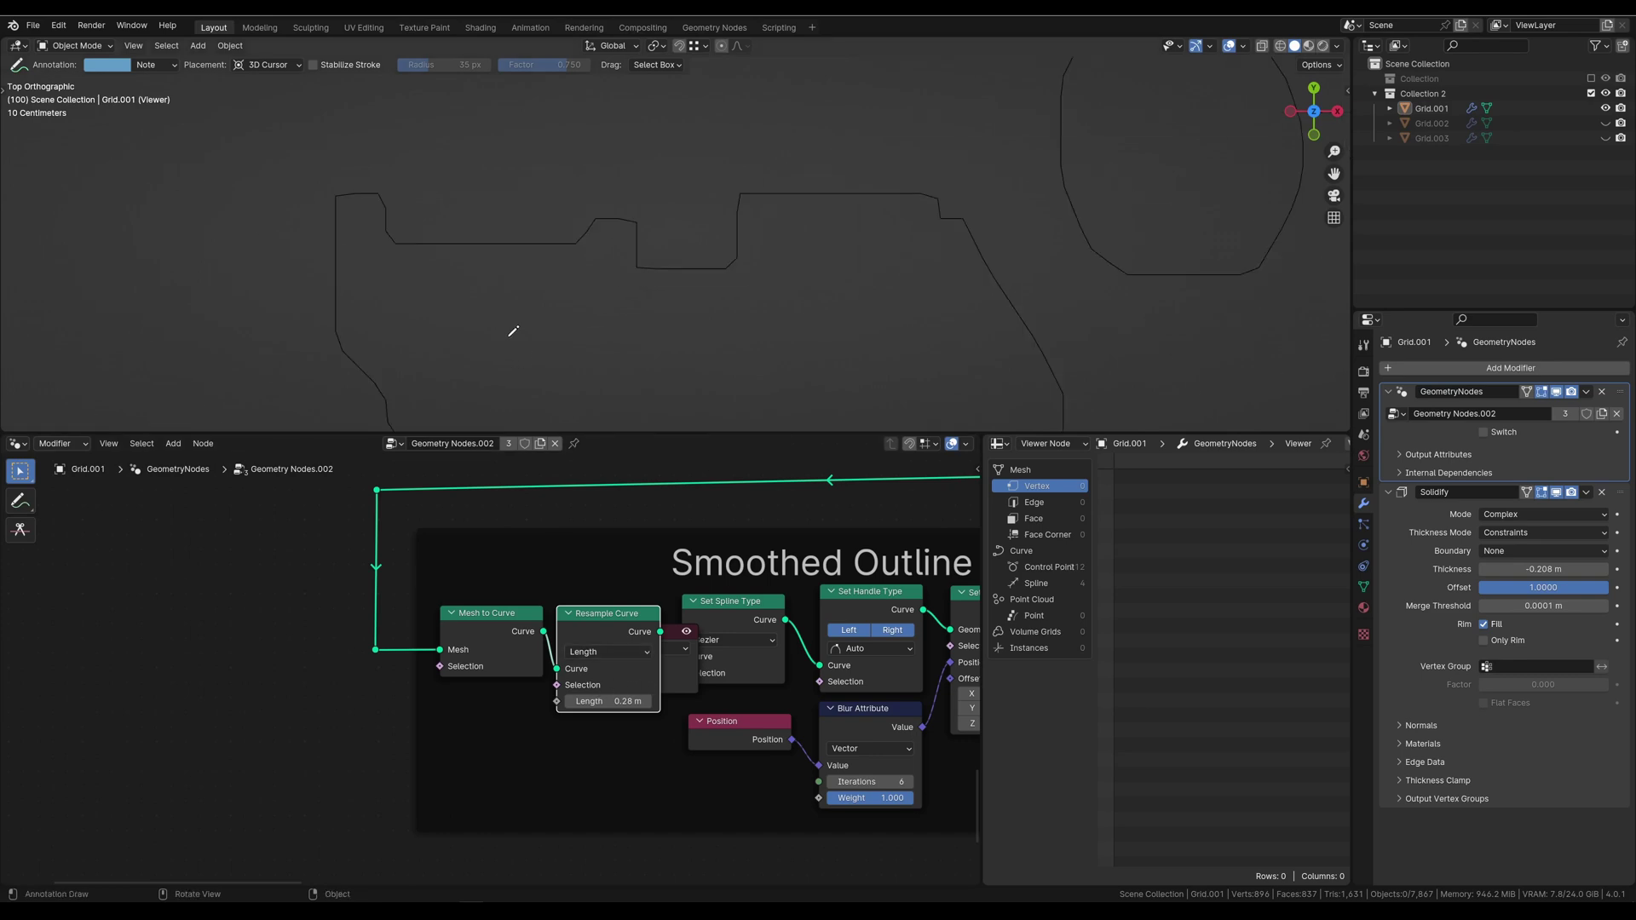
{"action": "scroll", "coordinate": [556, 318], "scroll_direction": "up", "scroll_amount": 5}
{"action": "scroll", "coordinate": [439, 143], "scroll_direction": "down", "scroll_amount": 3}
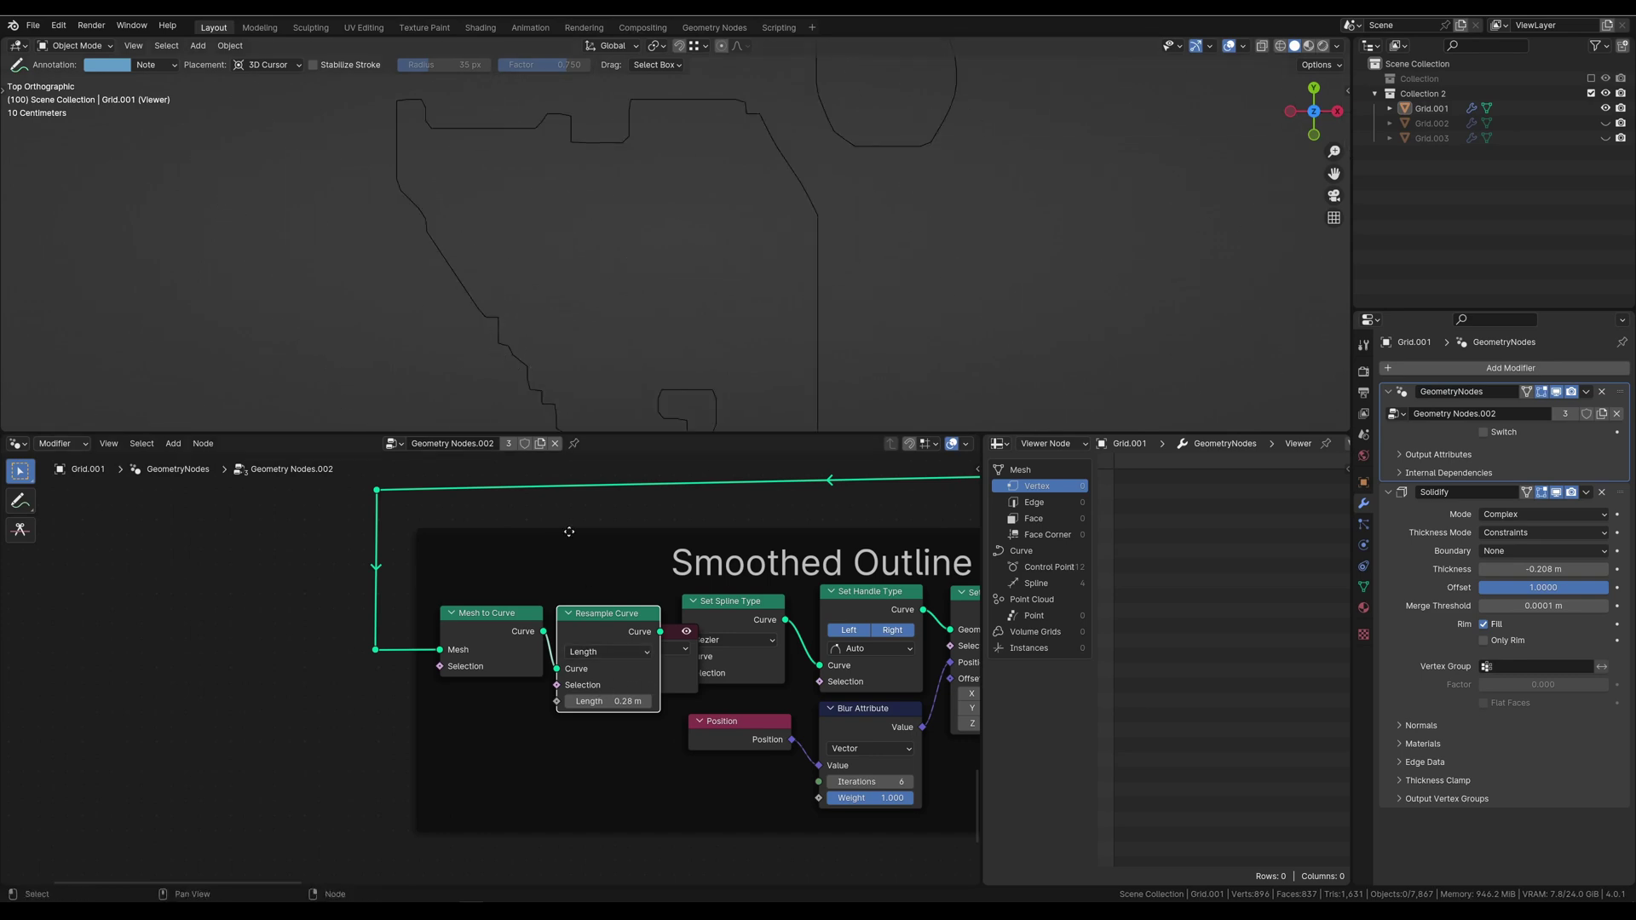
{"action": "left_click_drag", "start_coordinate": [603, 620], "coordinate": [588, 611]}
{"action": "left_click_drag", "start_coordinate": [596, 693], "coordinate": [554, 693]}
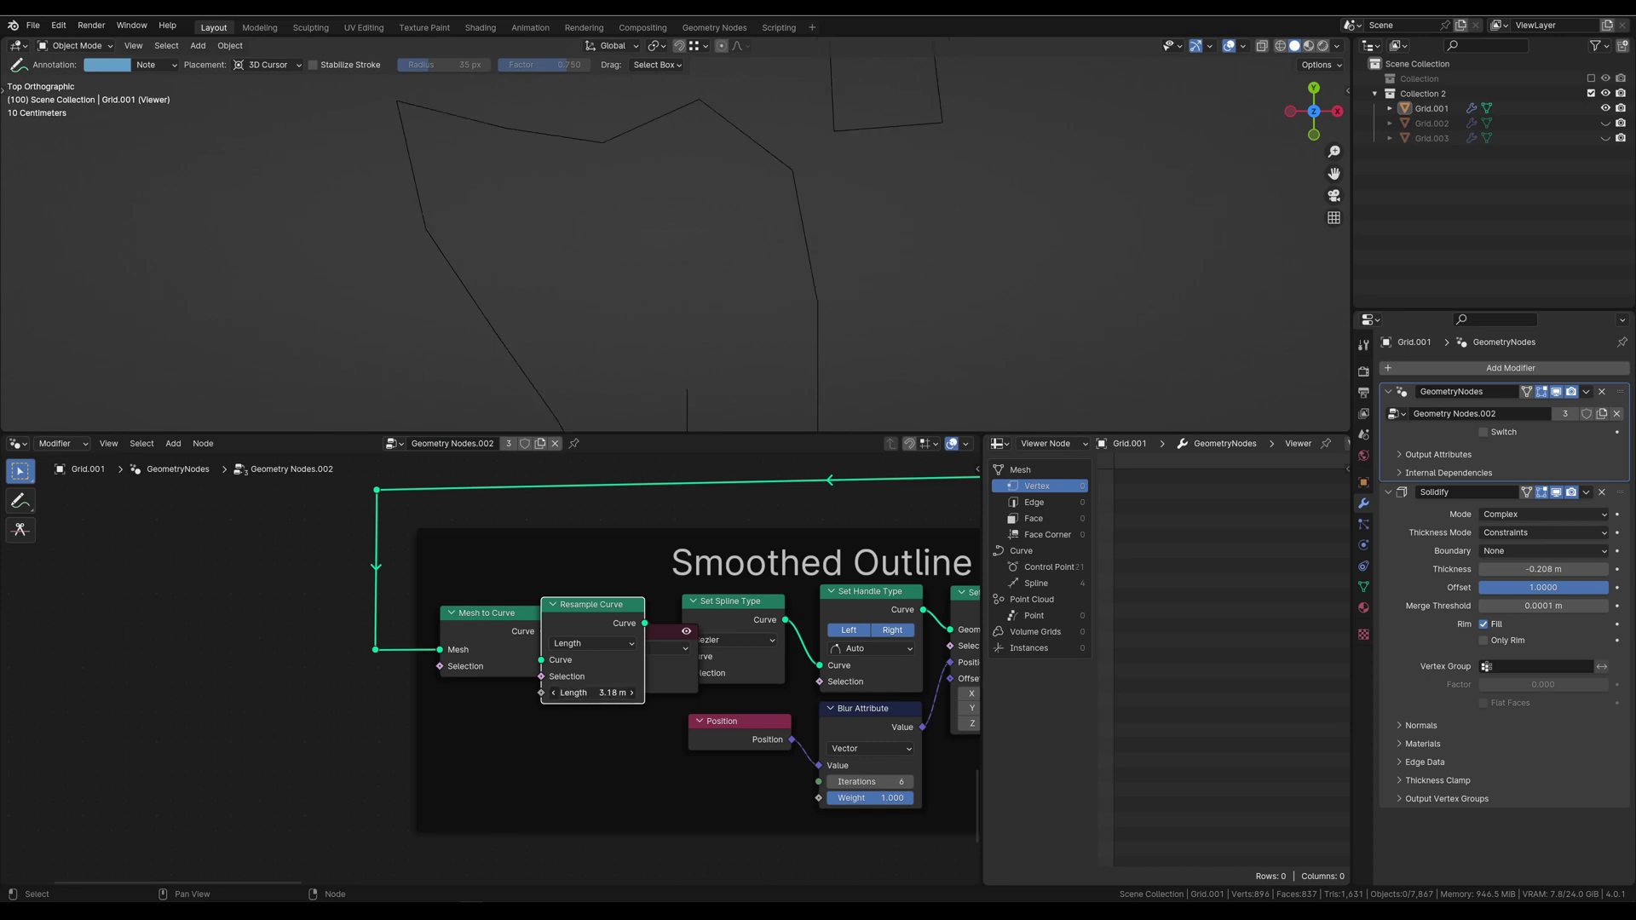
{"action": "key", "text": "ctrl+z"}
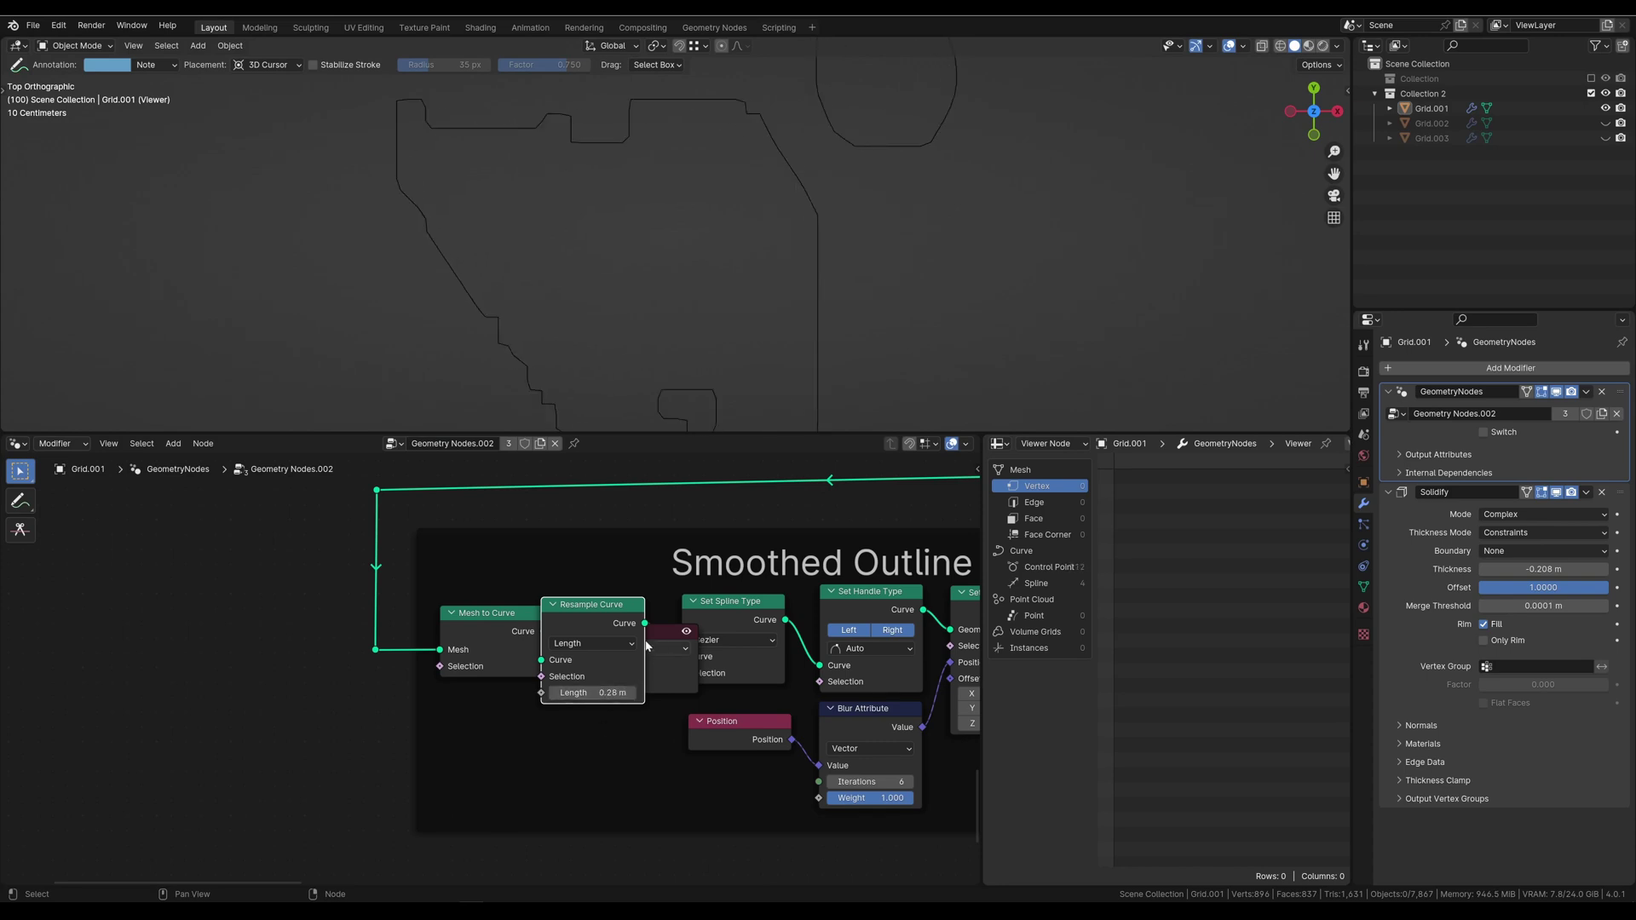
Step: Move the Viewer above the frame and preview the outline after Set Spline Type
{"action": "left_click_drag", "start_coordinate": [650, 635], "coordinate": [660, 486]}
{"action": "mouse_move", "coordinate": [754, 541]}
{"action": "middle_mouse_down"}
{"action": "mouse_move", "coordinate": [635, 622]}
{"action": "mouse_move", "coordinate": [608, 570]}
{"action": "middle_mouse_up"}
{"action": "left_click", "coordinate": [597, 655], "text": "ctrl+shift"}
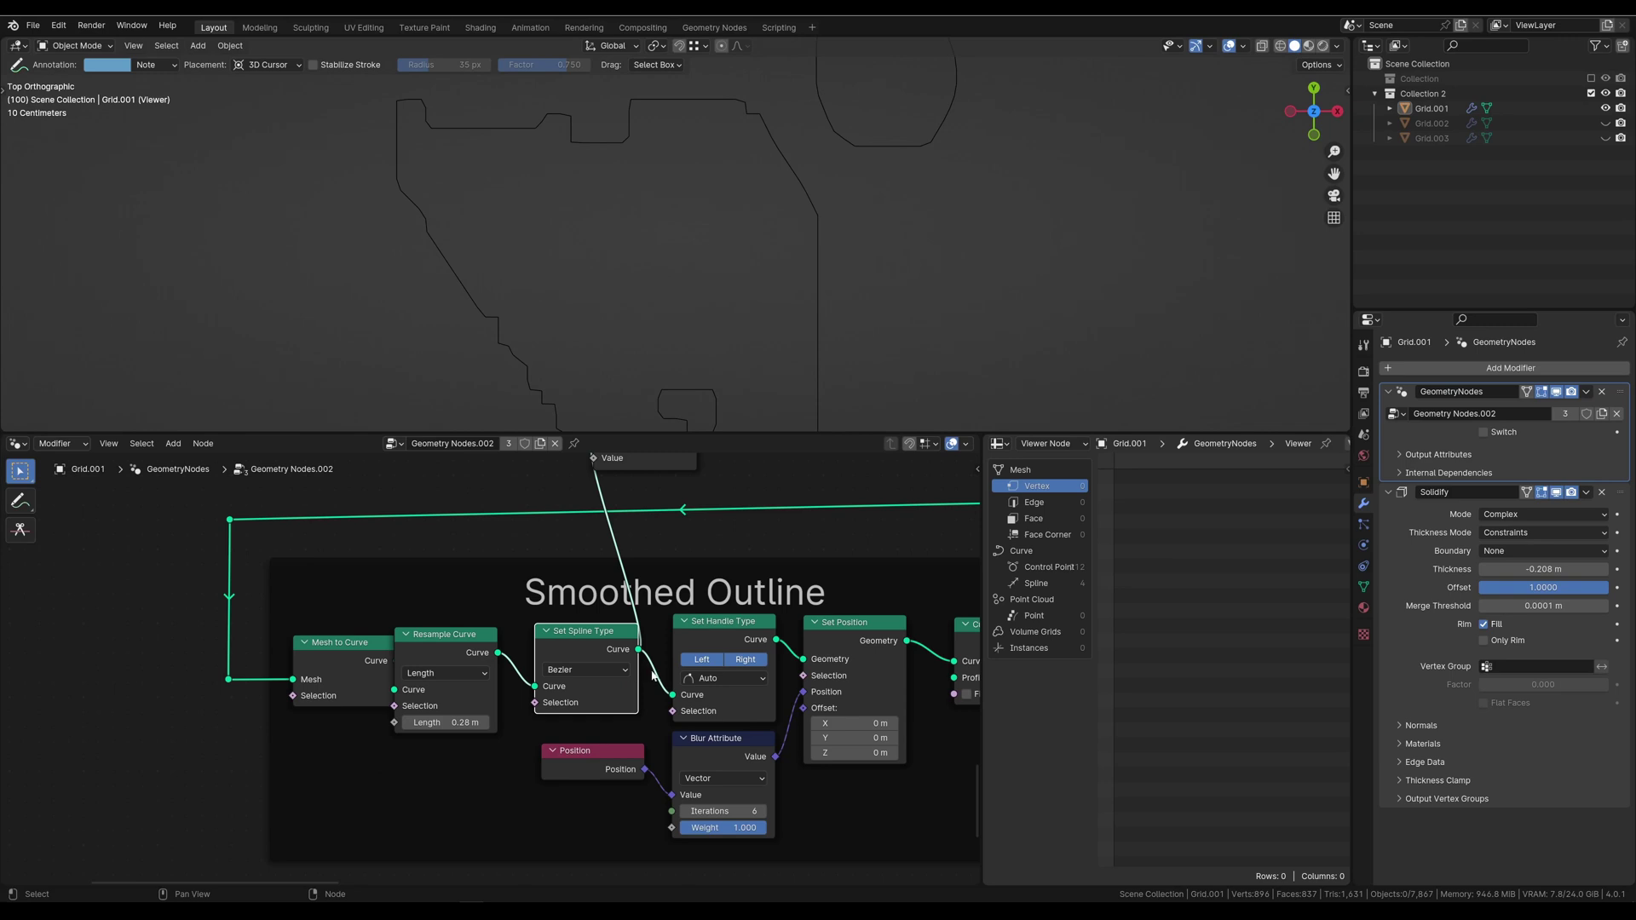
Step: Preview the Set Handle Type and Set Position outputs, restoring blur weight to 1.000
{"action": "left_click", "coordinate": [731, 626], "text": "ctrl+shift"}
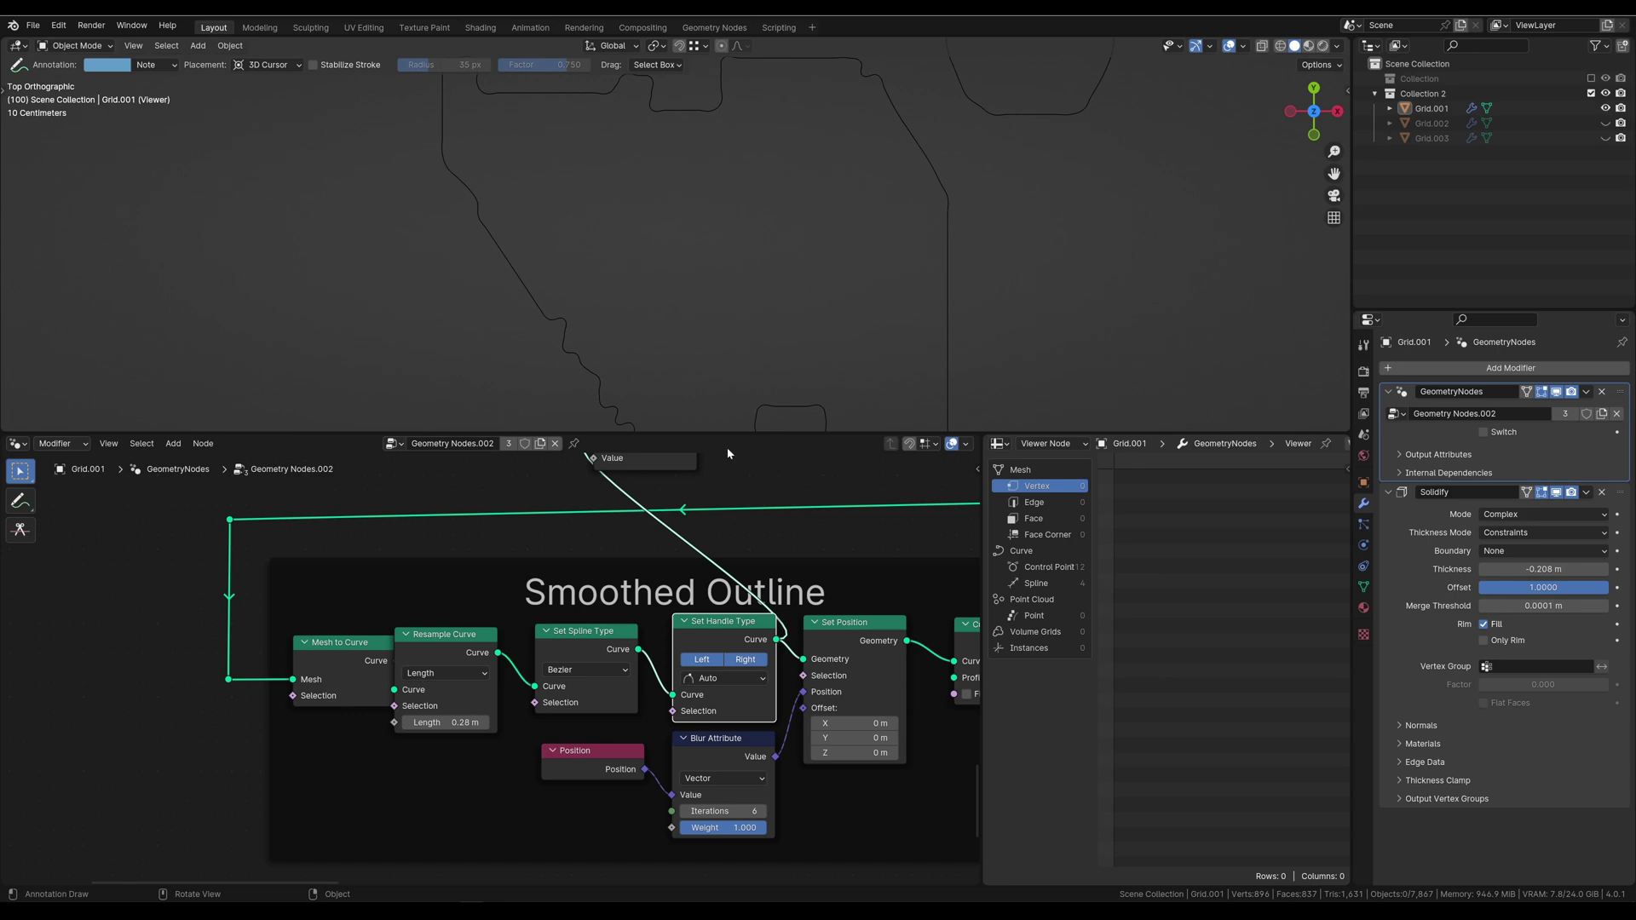
{"action": "left_click", "coordinate": [867, 627]}
{"action": "mouse_move", "coordinate": [713, 810]}
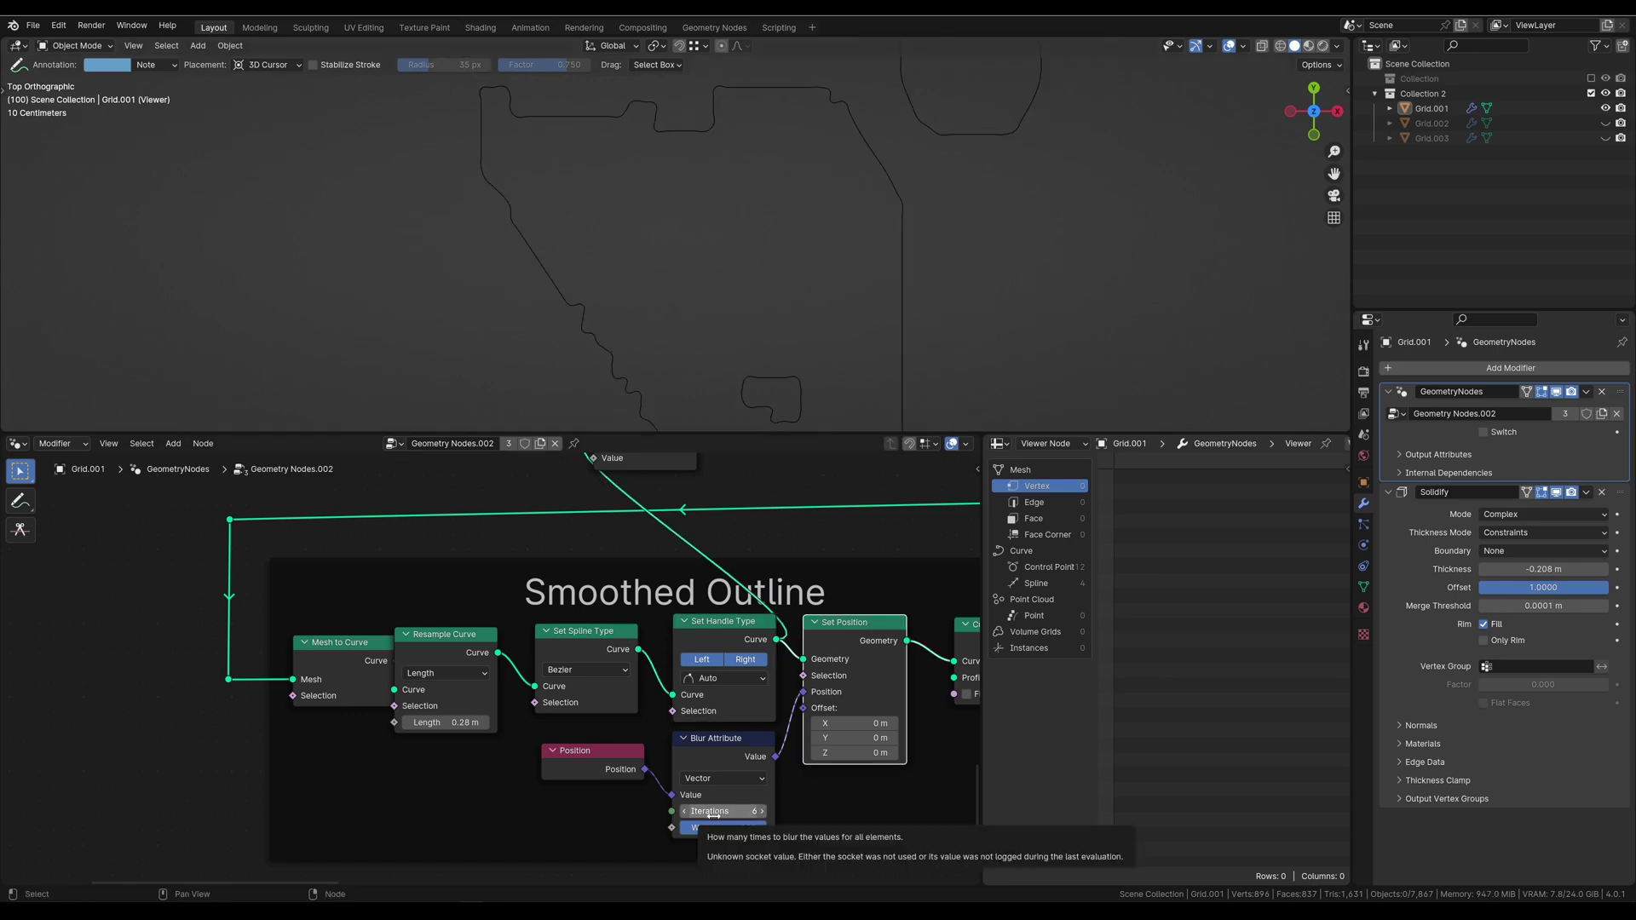
{"action": "left_click", "coordinate": [842, 658], "text": "ctrl+shift"}
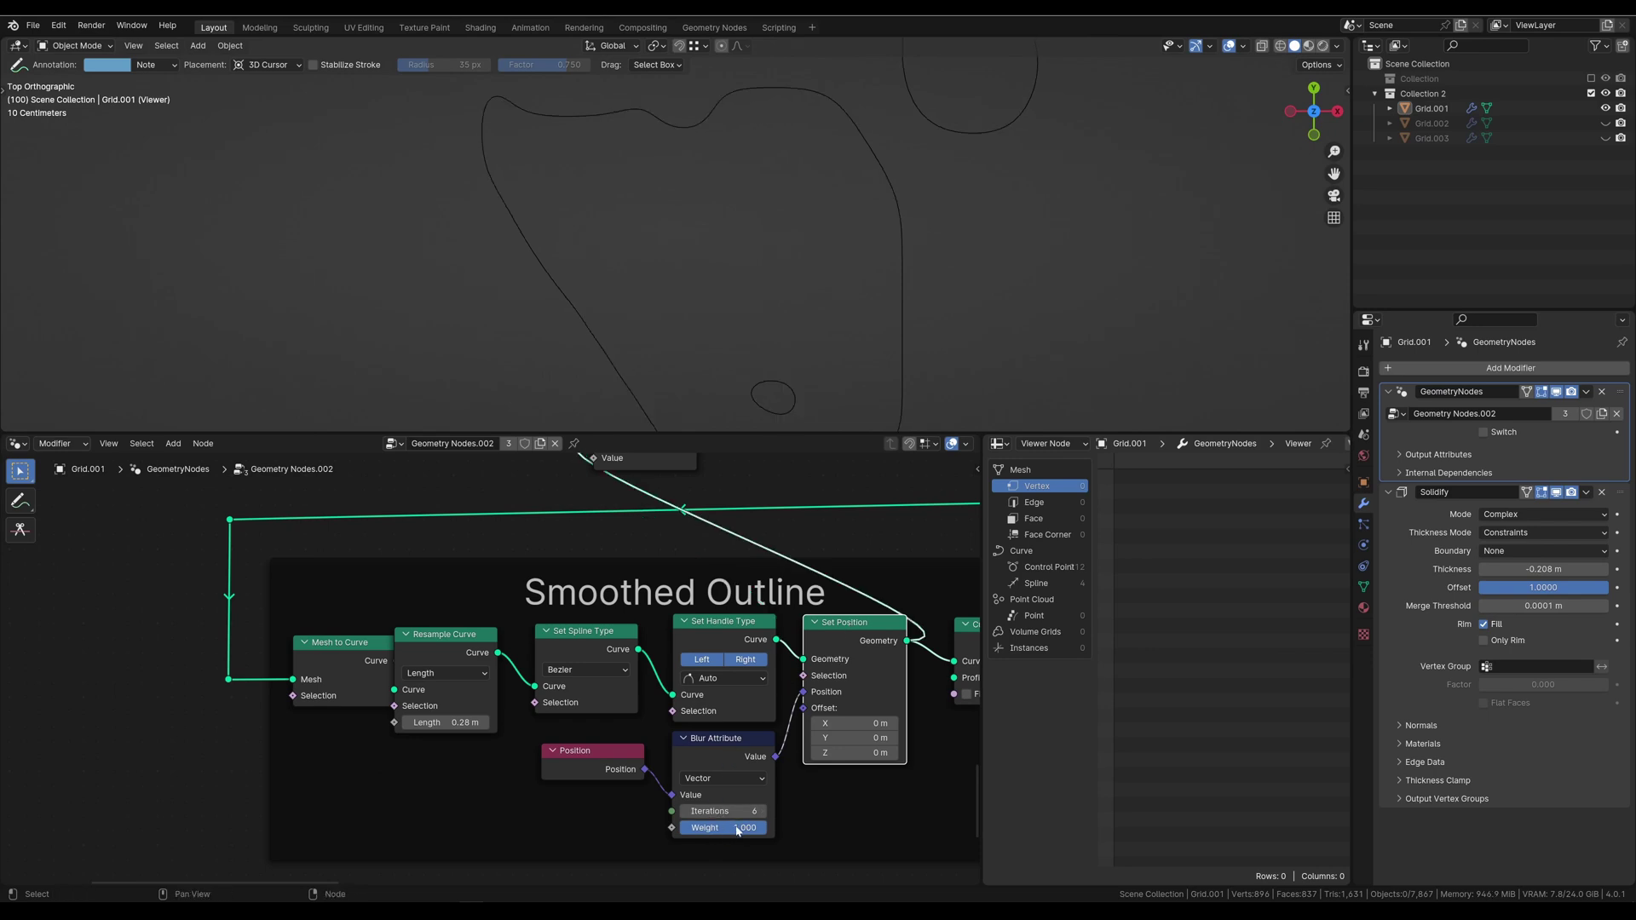
{"action": "mouse_move", "coordinate": [724, 827]}
{"action": "left_mouse_down"}
{"action": "mouse_move", "coordinate": [762, 827]}
{"action": "mouse_move", "coordinate": [699, 827]}
{"action": "mouse_move", "coordinate": [763, 828]}
{"action": "left_mouse_up"}
Step: Preview Curve to Mesh and connect its mesh to Geometry Proximity's Target
{"action": "left_click", "coordinate": [967, 669], "text": "ctrl+shift"}
{"action": "middle_click_drag", "start_coordinate": [967, 669], "coordinate": [522, 586]}
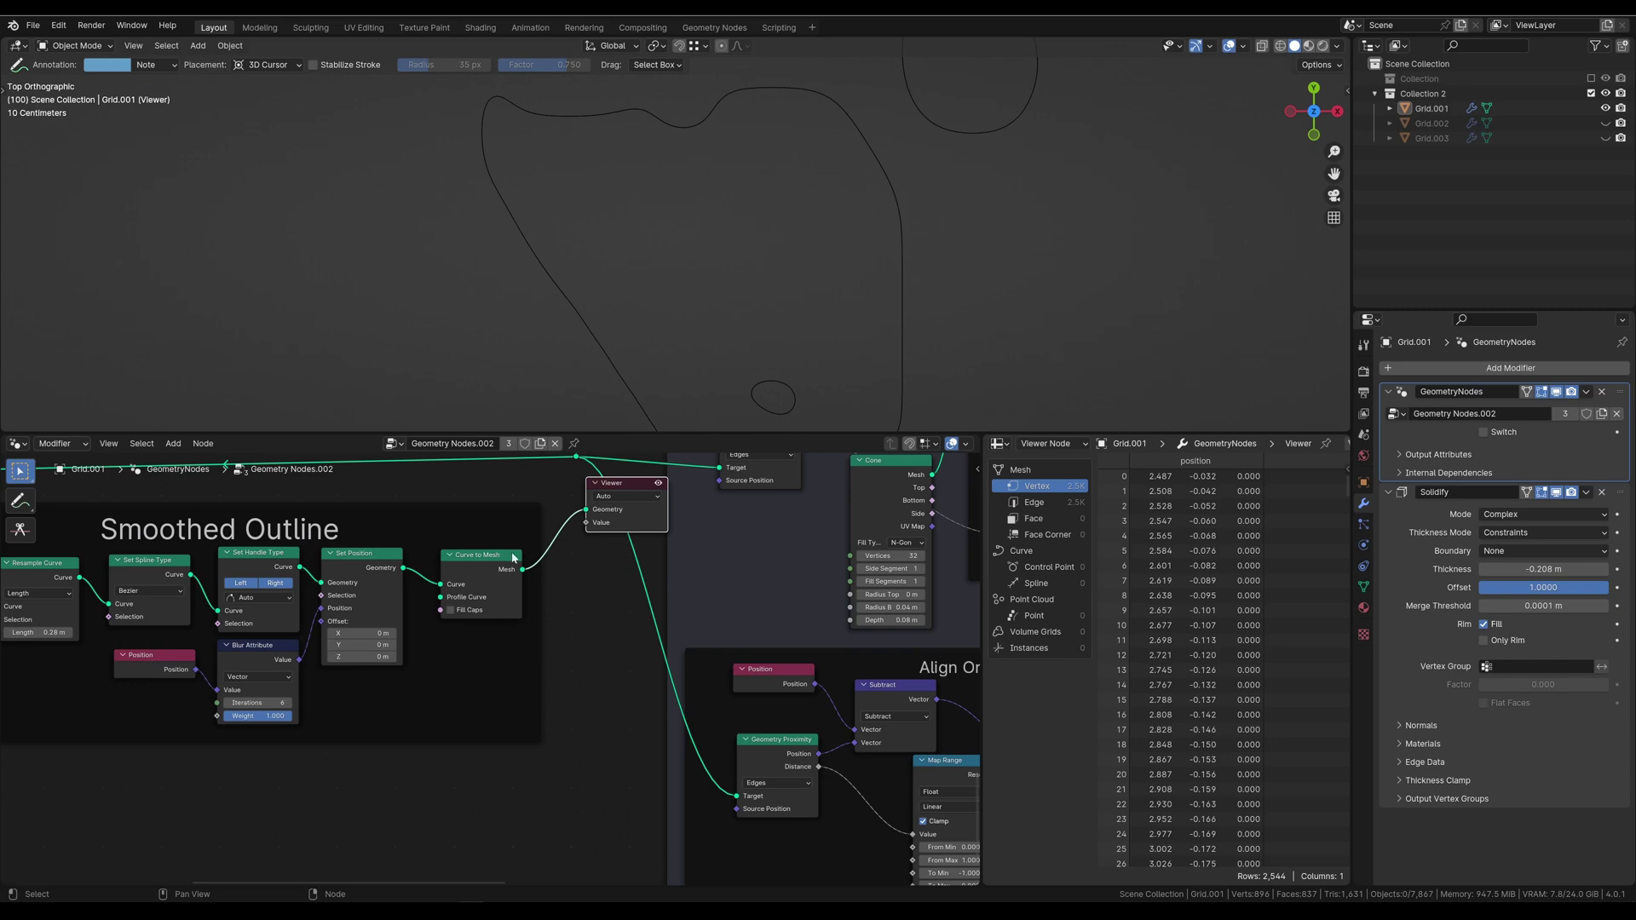
{"action": "left_click_drag", "start_coordinate": [517, 552], "coordinate": [779, 818]}
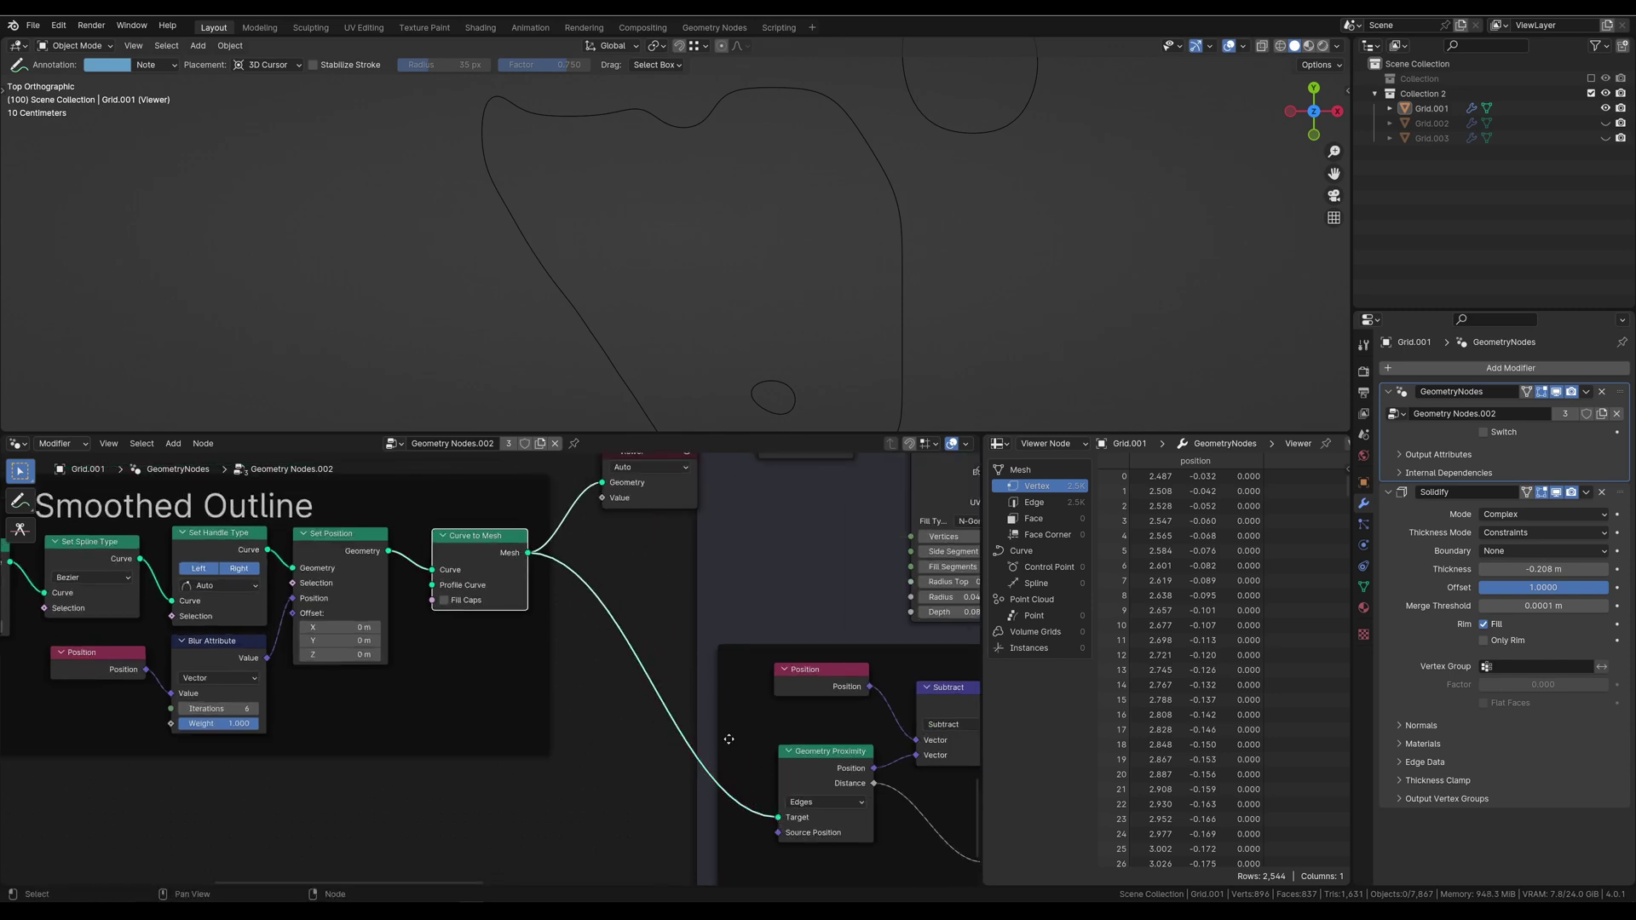
Step: Delete the Viewer node and orbit around the full cylinder scatter
{"action": "middle_click_drag", "start_coordinate": [666, 553], "coordinate": [655, 605]}
{"action": "left_click", "coordinate": [619, 510]}
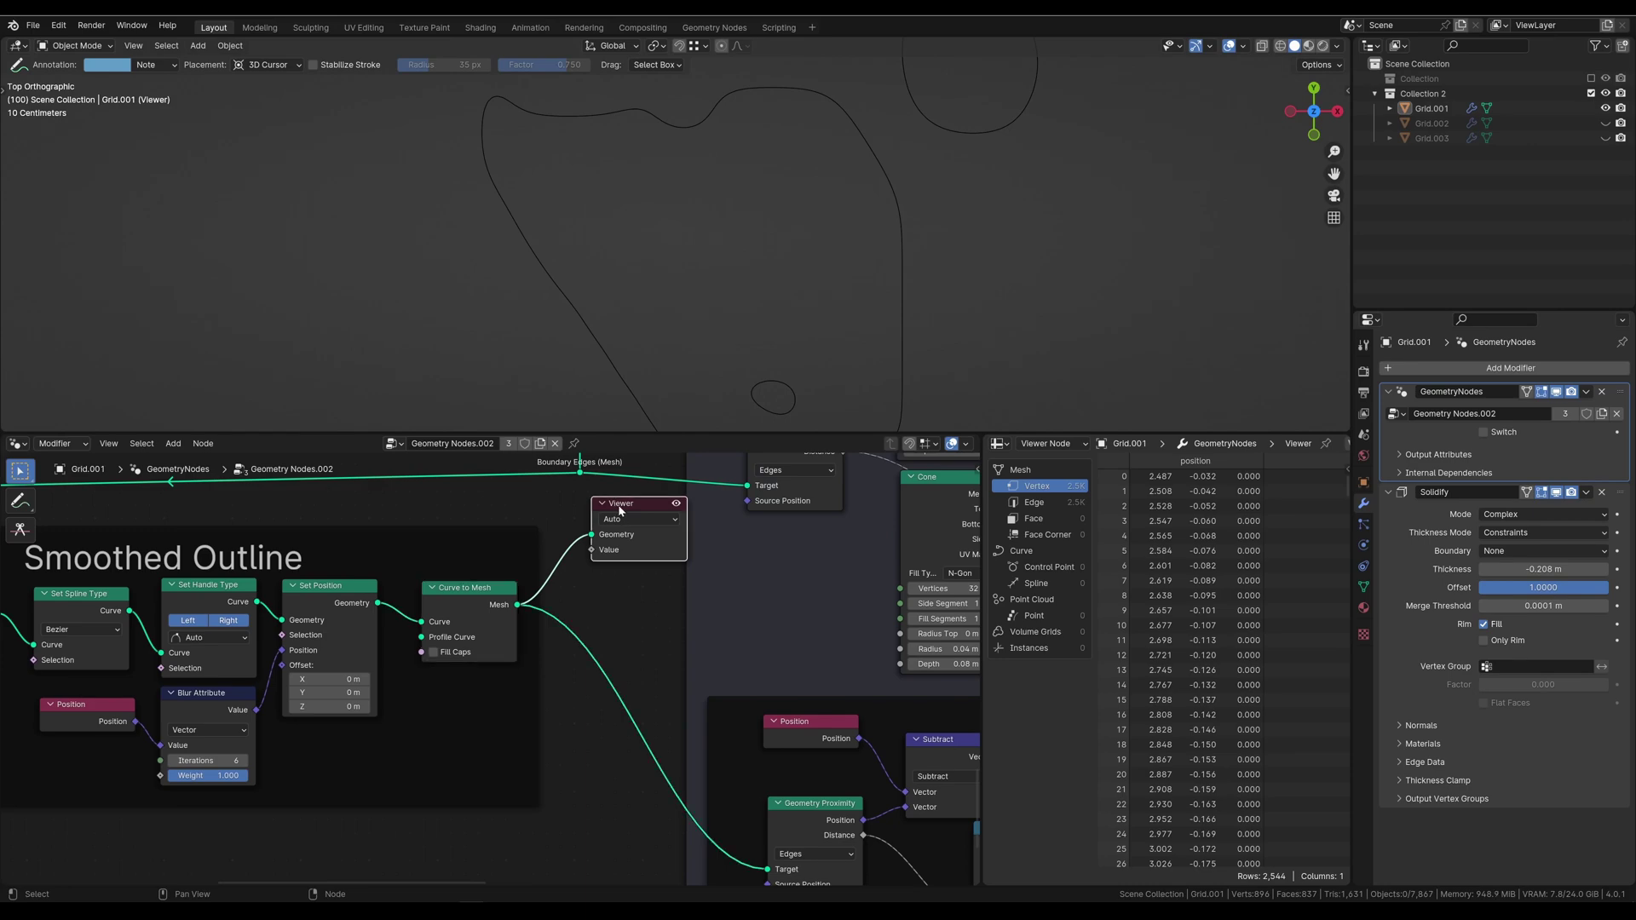
{"action": "key", "text": "x"}
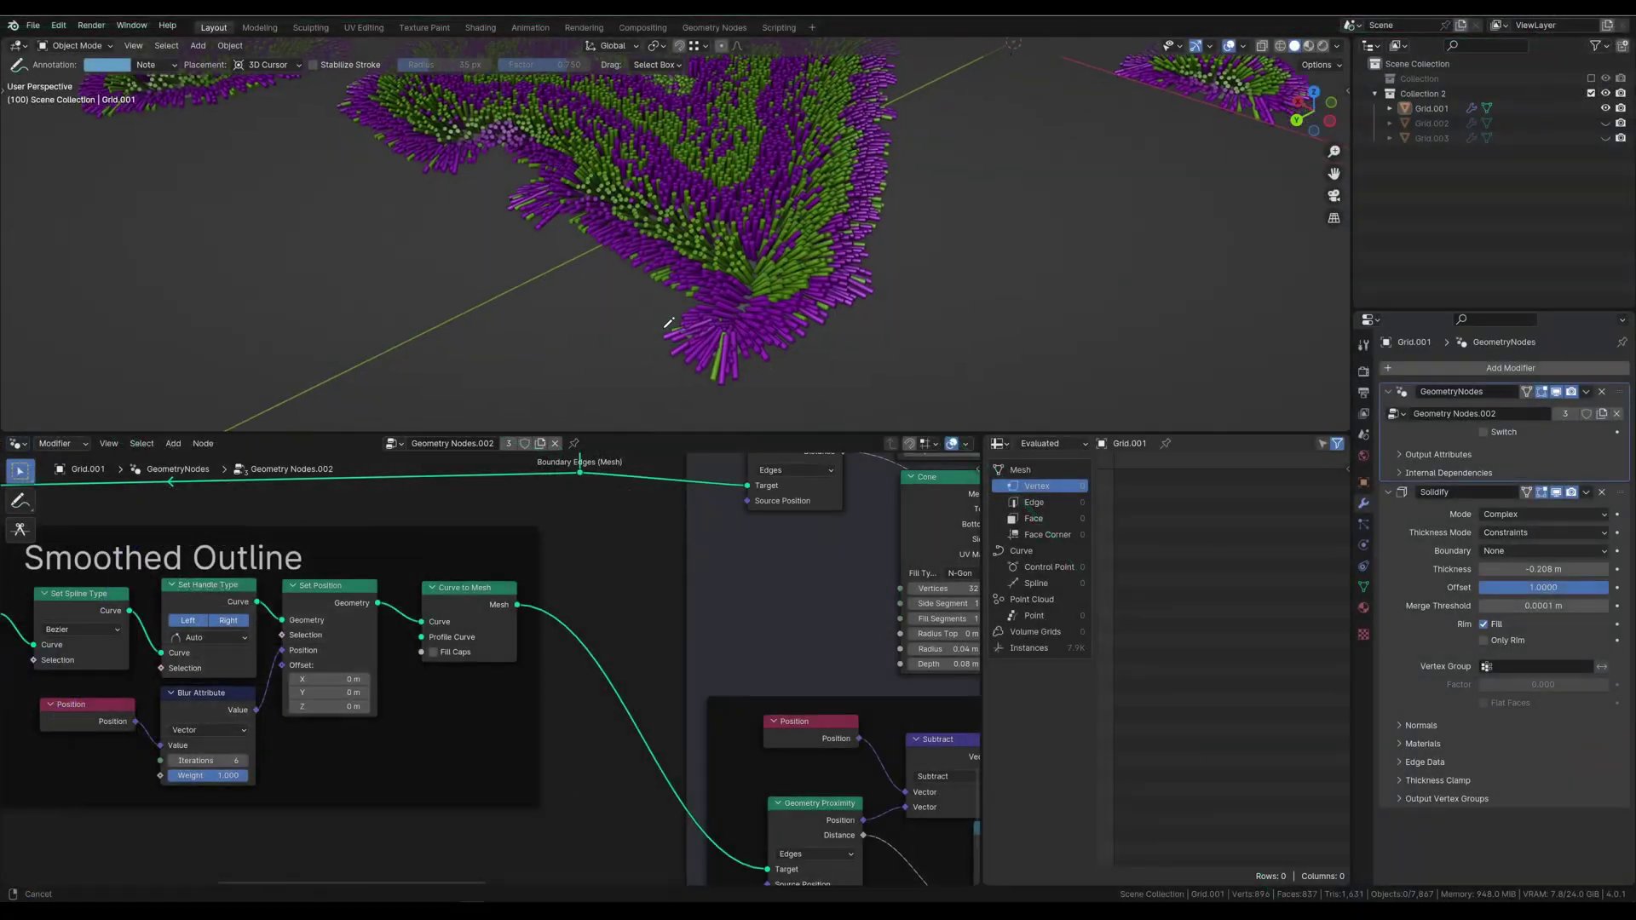
{"action": "mouse_move", "coordinate": [631, 282]}
{"action": "middle_mouse_down"}
{"action": "mouse_move", "coordinate": [675, 330]}
{"action": "mouse_move", "coordinate": [801, 290]}
{"action": "middle_mouse_up"}
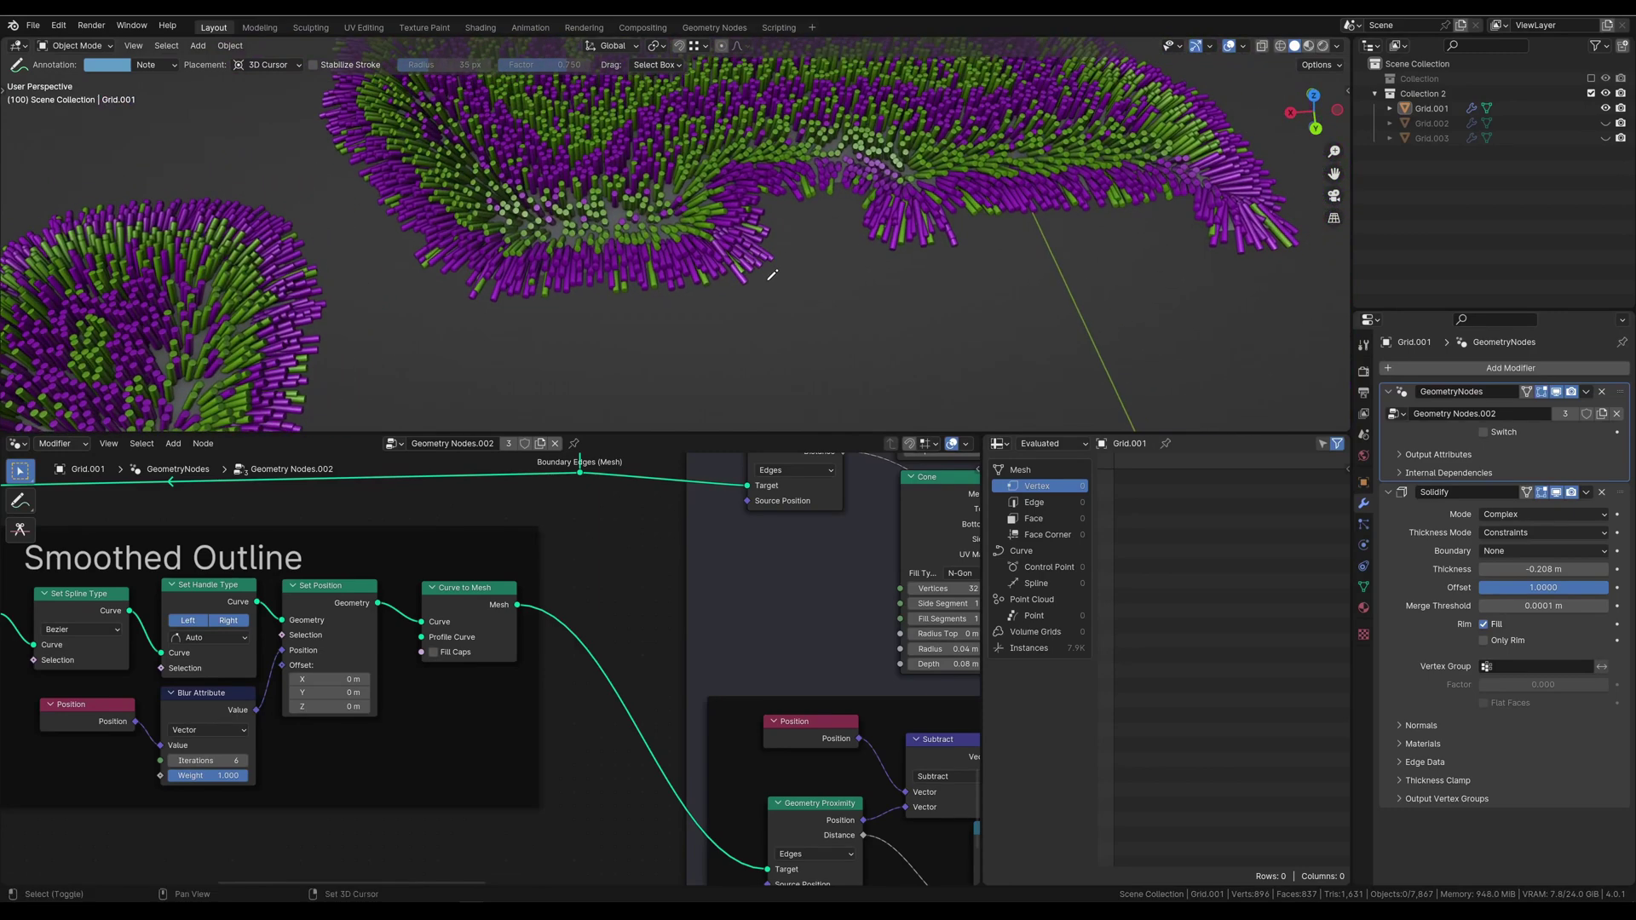
Step: Move Geometry Proximity into Align Orientation and shift the Smoothed Outline frame right
{"action": "scroll", "coordinate": [801, 289], "scroll_direction": "up", "scroll_amount": 6}
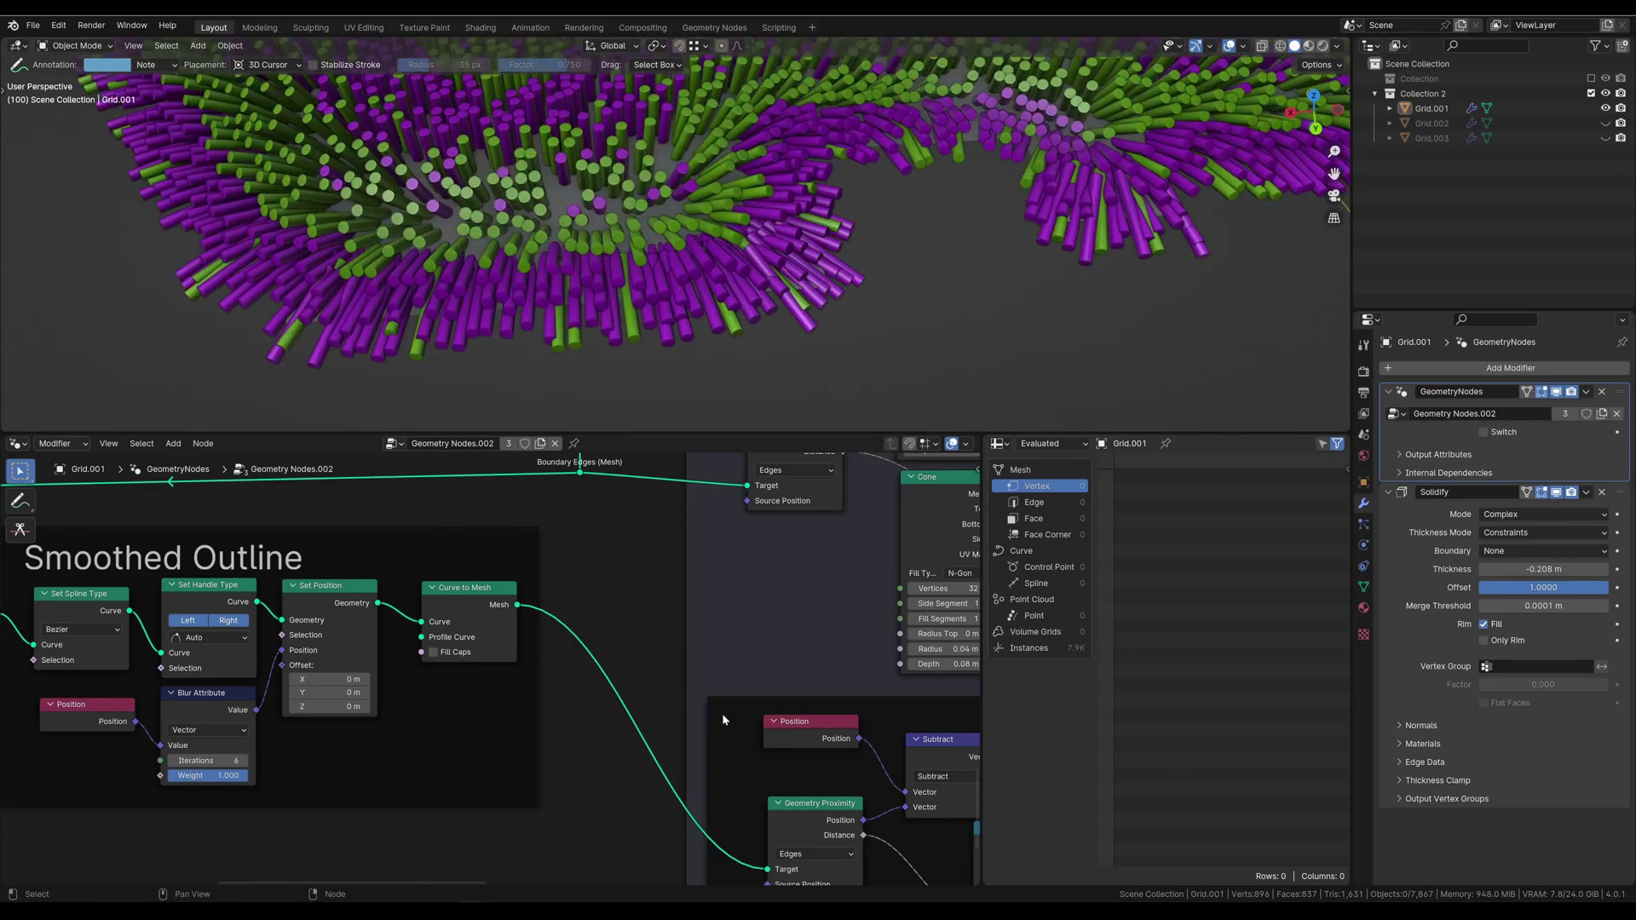
{"action": "middle_click_drag", "start_coordinate": [723, 714], "coordinate": [264, 753]}
{"action": "scroll", "coordinate": [264, 754], "scroll_direction": "down", "scroll_amount": 2}
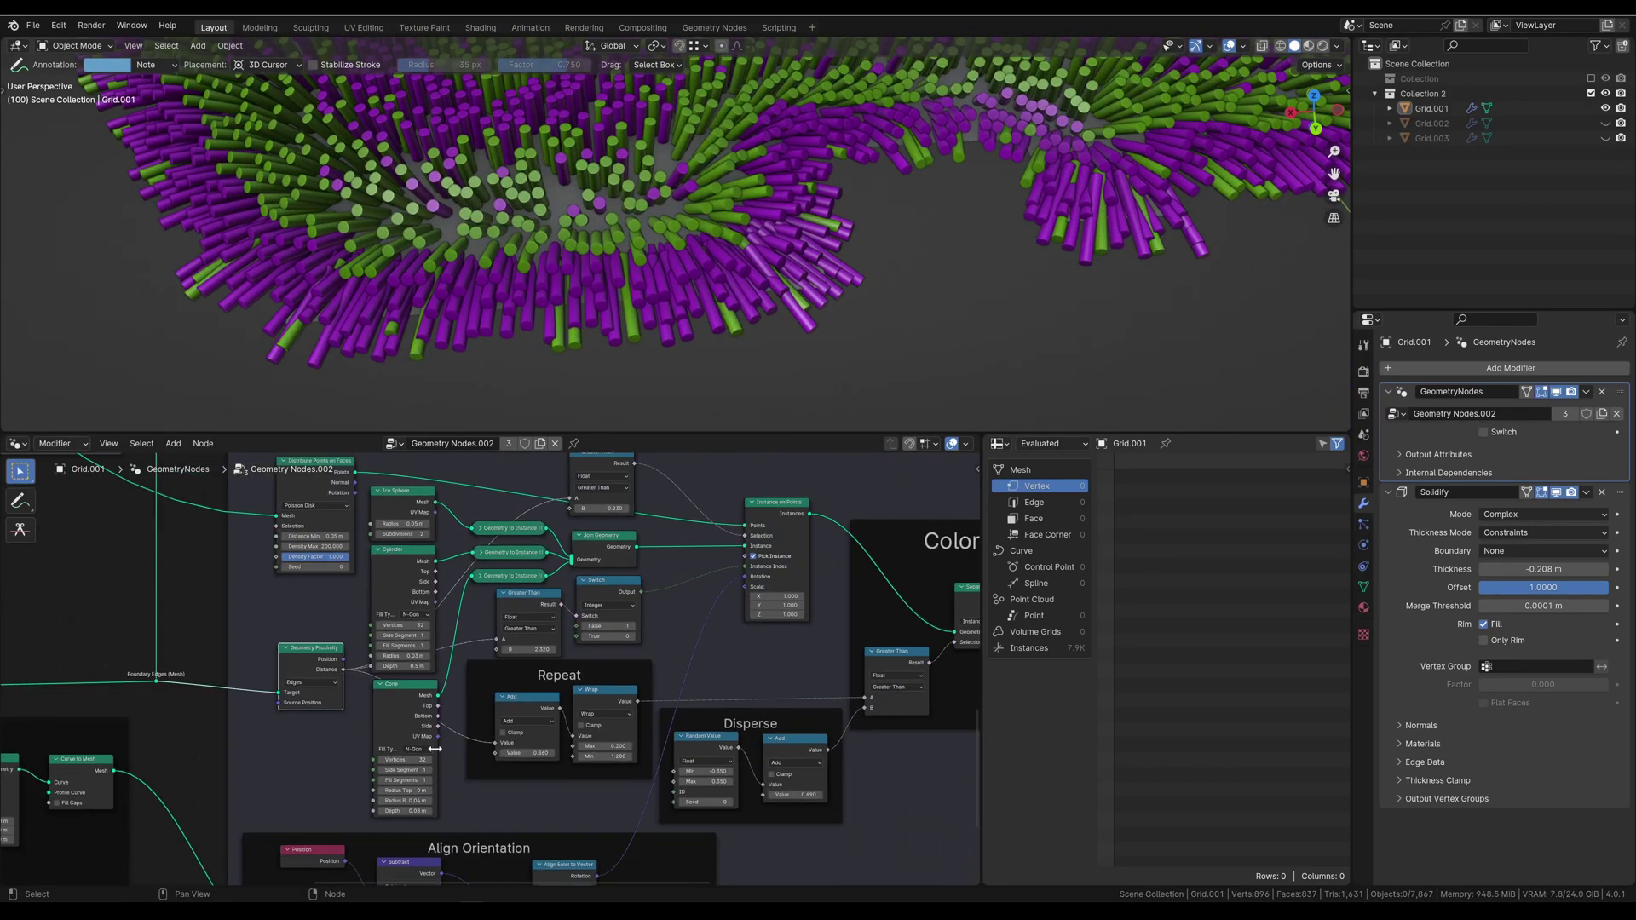
{"action": "left_click_drag", "start_coordinate": [305, 653], "coordinate": [310, 647]}
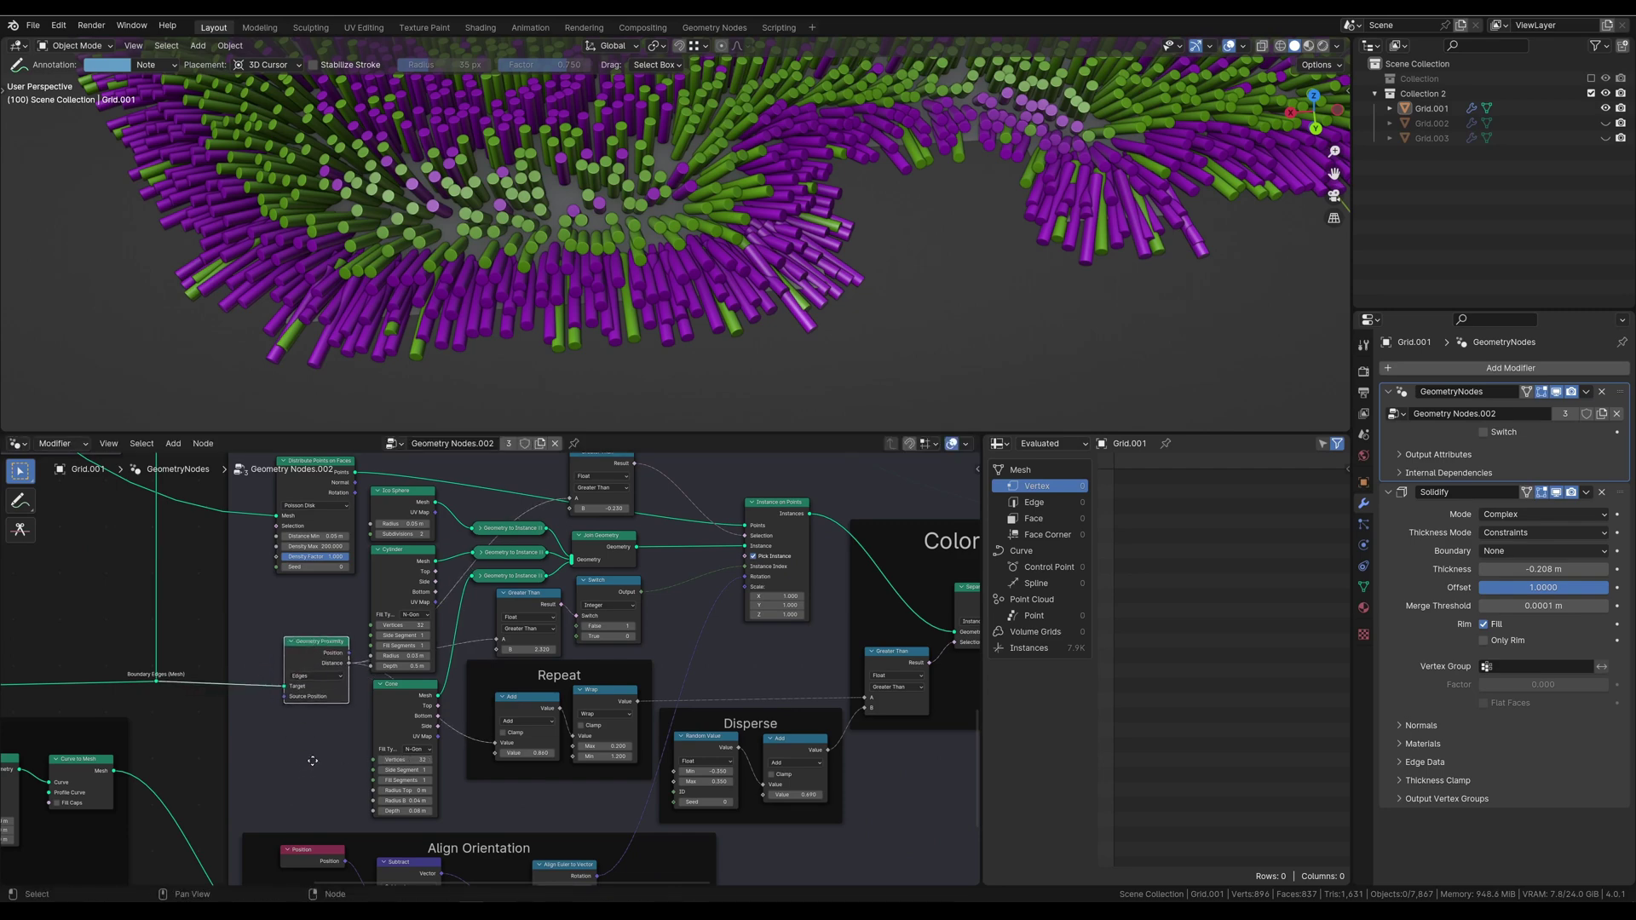
{"action": "middle_click_drag", "start_coordinate": [312, 760], "coordinate": [391, 580]}
{"action": "left_click_drag", "start_coordinate": [375, 741], "coordinate": [388, 717]}
{"action": "middle_click_drag", "start_coordinate": [302, 684], "coordinate": [641, 696]}
{"action": "left_click_drag", "start_coordinate": [532, 824], "coordinate": [11, 528]}
{"action": "left_click_drag", "start_coordinate": [318, 555], "coordinate": [413, 570]}
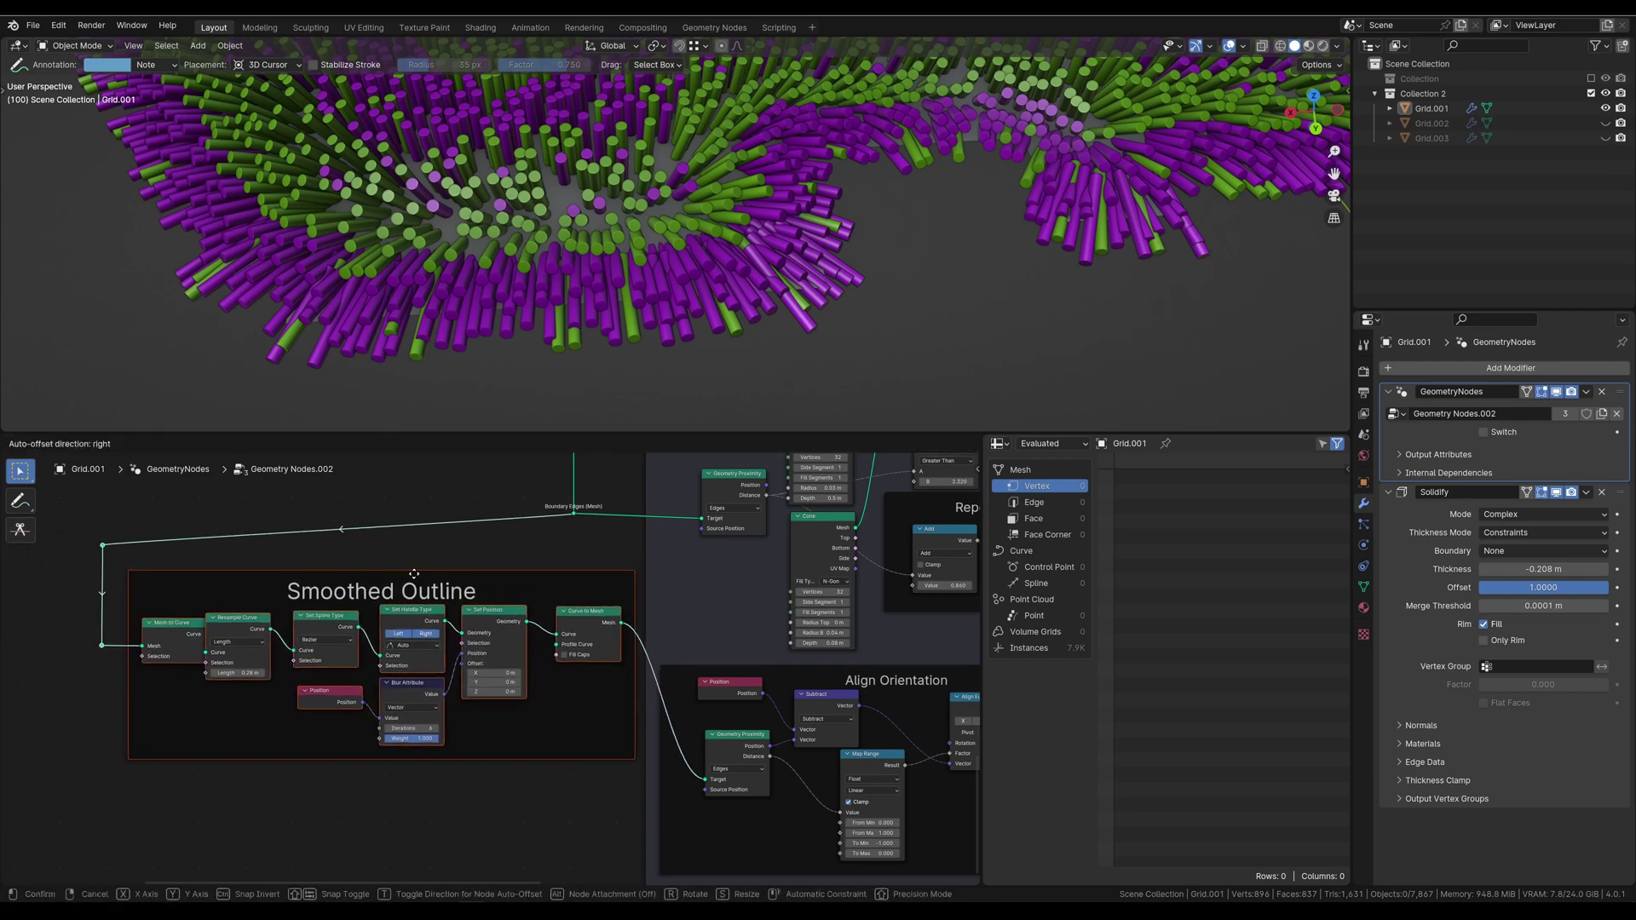
Step: Raise the Greater Than threshold from 0.110 to 0.130
{"action": "middle_click_drag", "start_coordinate": [941, 641], "coordinate": [466, 670]}
{"action": "scroll", "coordinate": [466, 670], "scroll_direction": "down", "scroll_amount": 3}
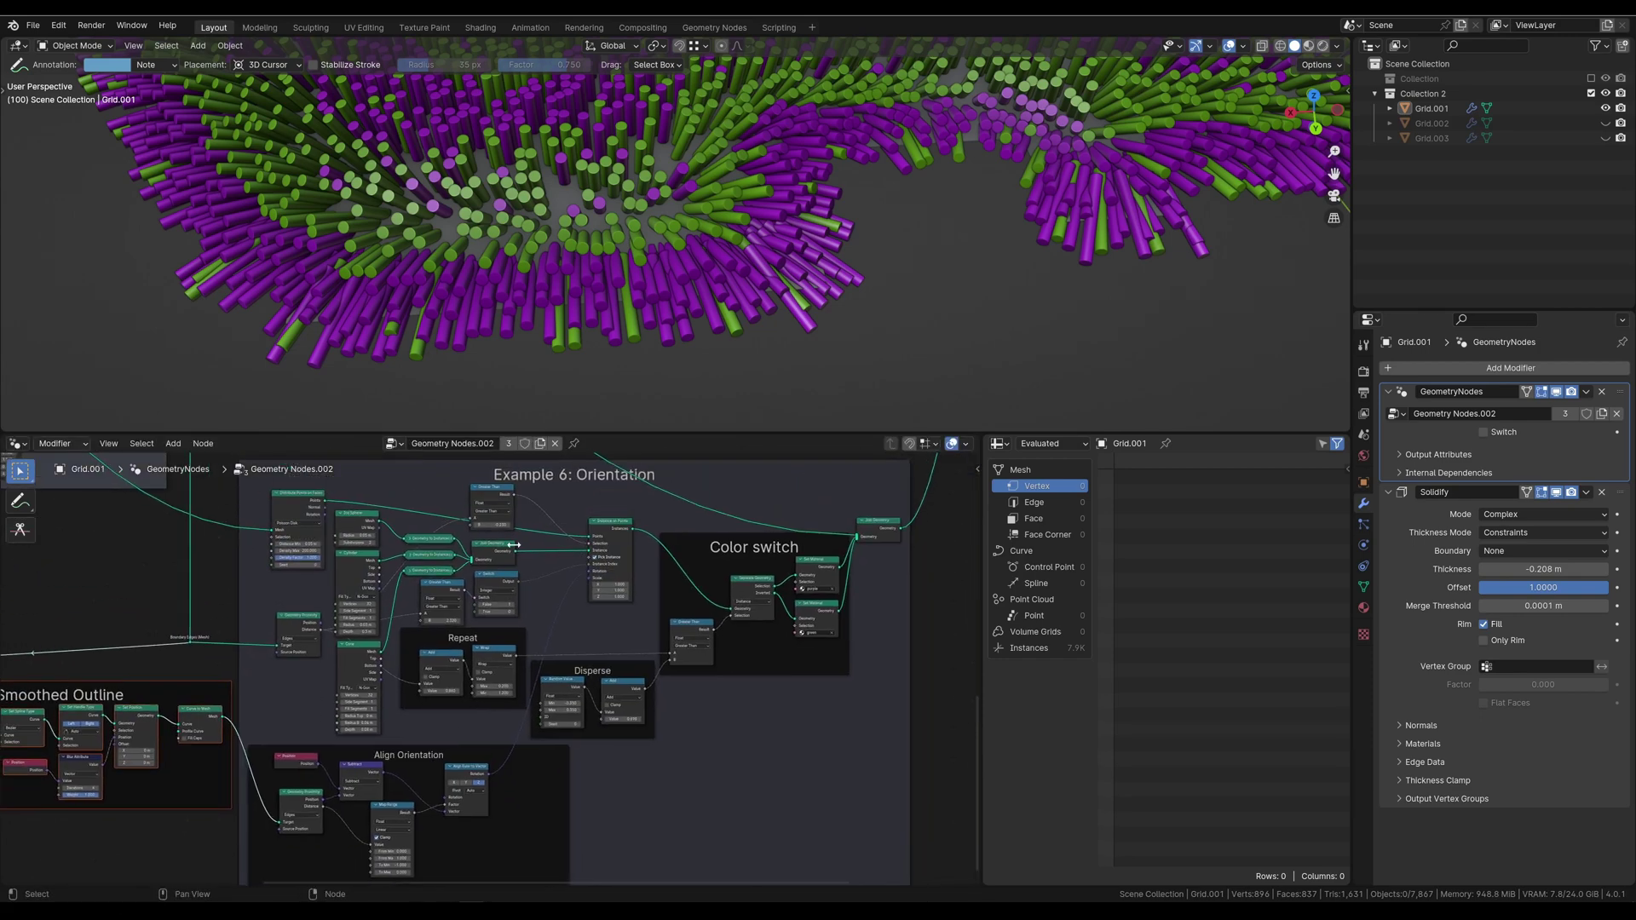
{"action": "scroll", "coordinate": [596, 562], "scroll_direction": "up", "scroll_amount": 3}
{"action": "middle_click_drag", "start_coordinate": [588, 563], "coordinate": [643, 550]}
{"action": "scroll", "coordinate": [643, 550], "scroll_direction": "up", "scroll_amount": 1}
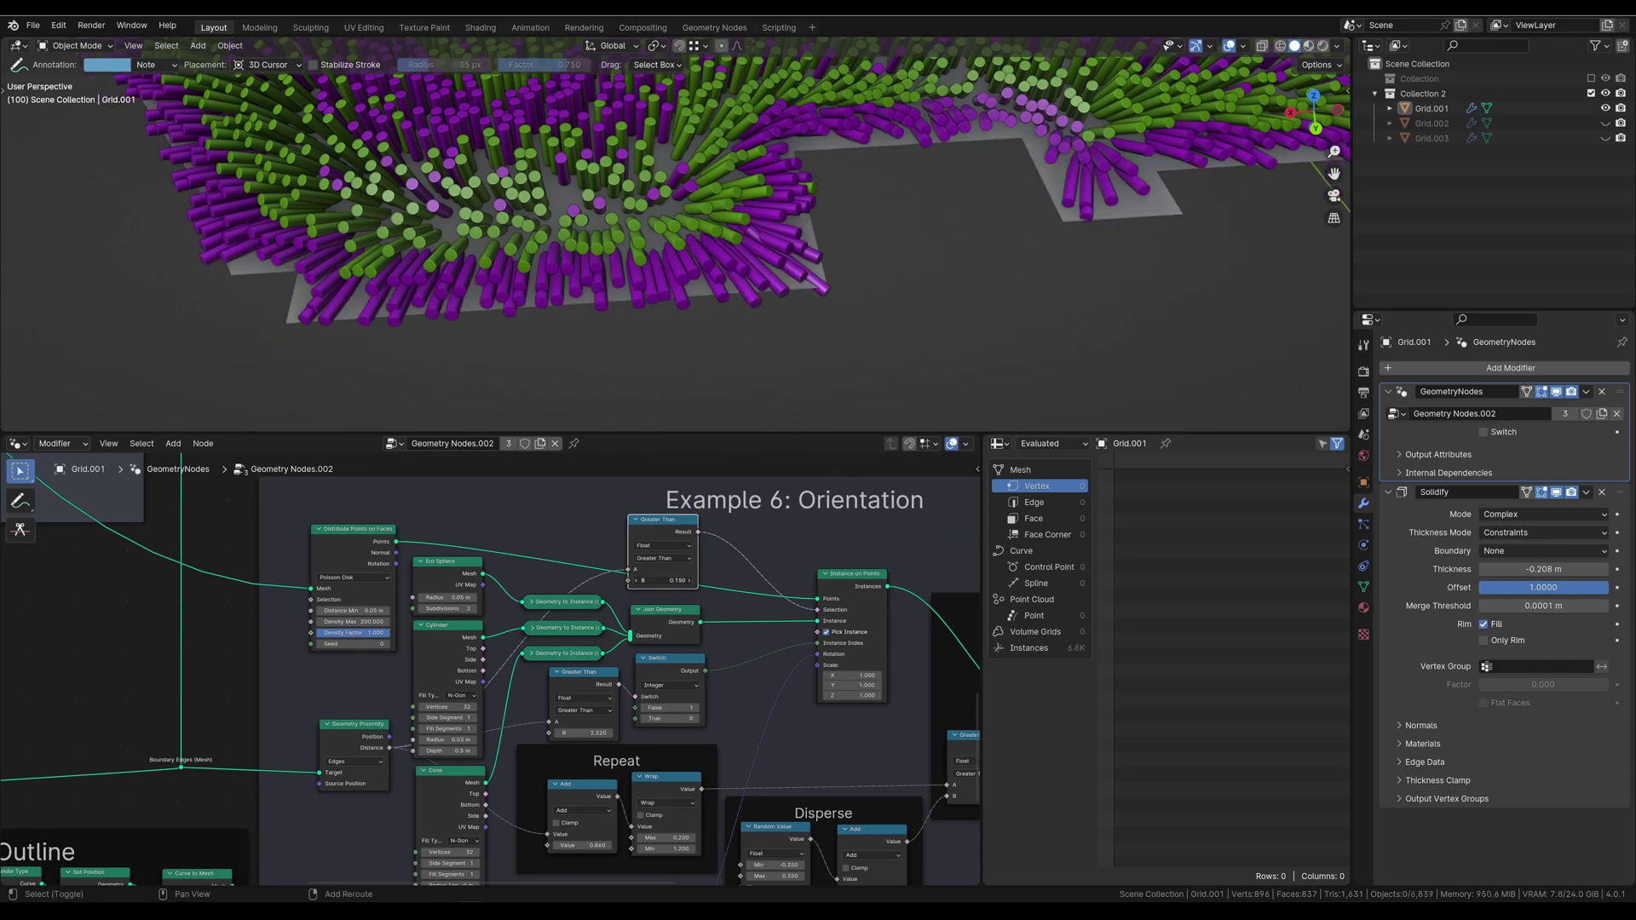
{"action": "left_click_drag", "start_coordinate": [665, 580], "coordinate": [686, 581]}
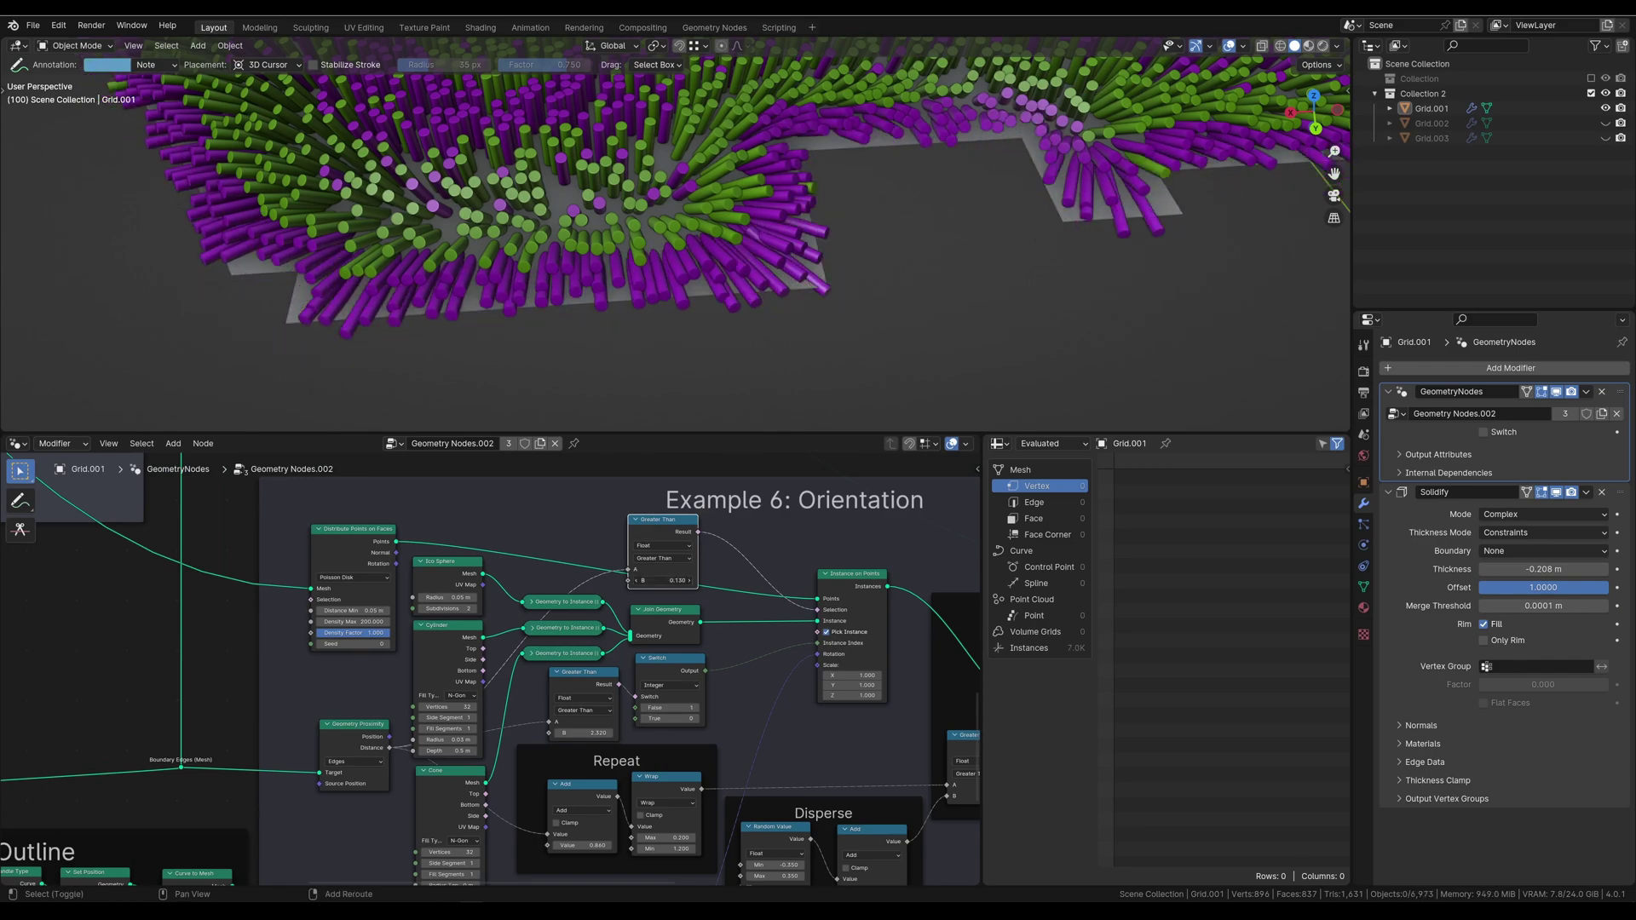
{"action": "mouse_move", "coordinate": [580, 255]}
{"action": "middle_mouse_down"}
{"action": "mouse_move", "coordinate": [641, 203]}
{"action": "mouse_move", "coordinate": [674, 532]}
{"action": "middle_mouse_up"}
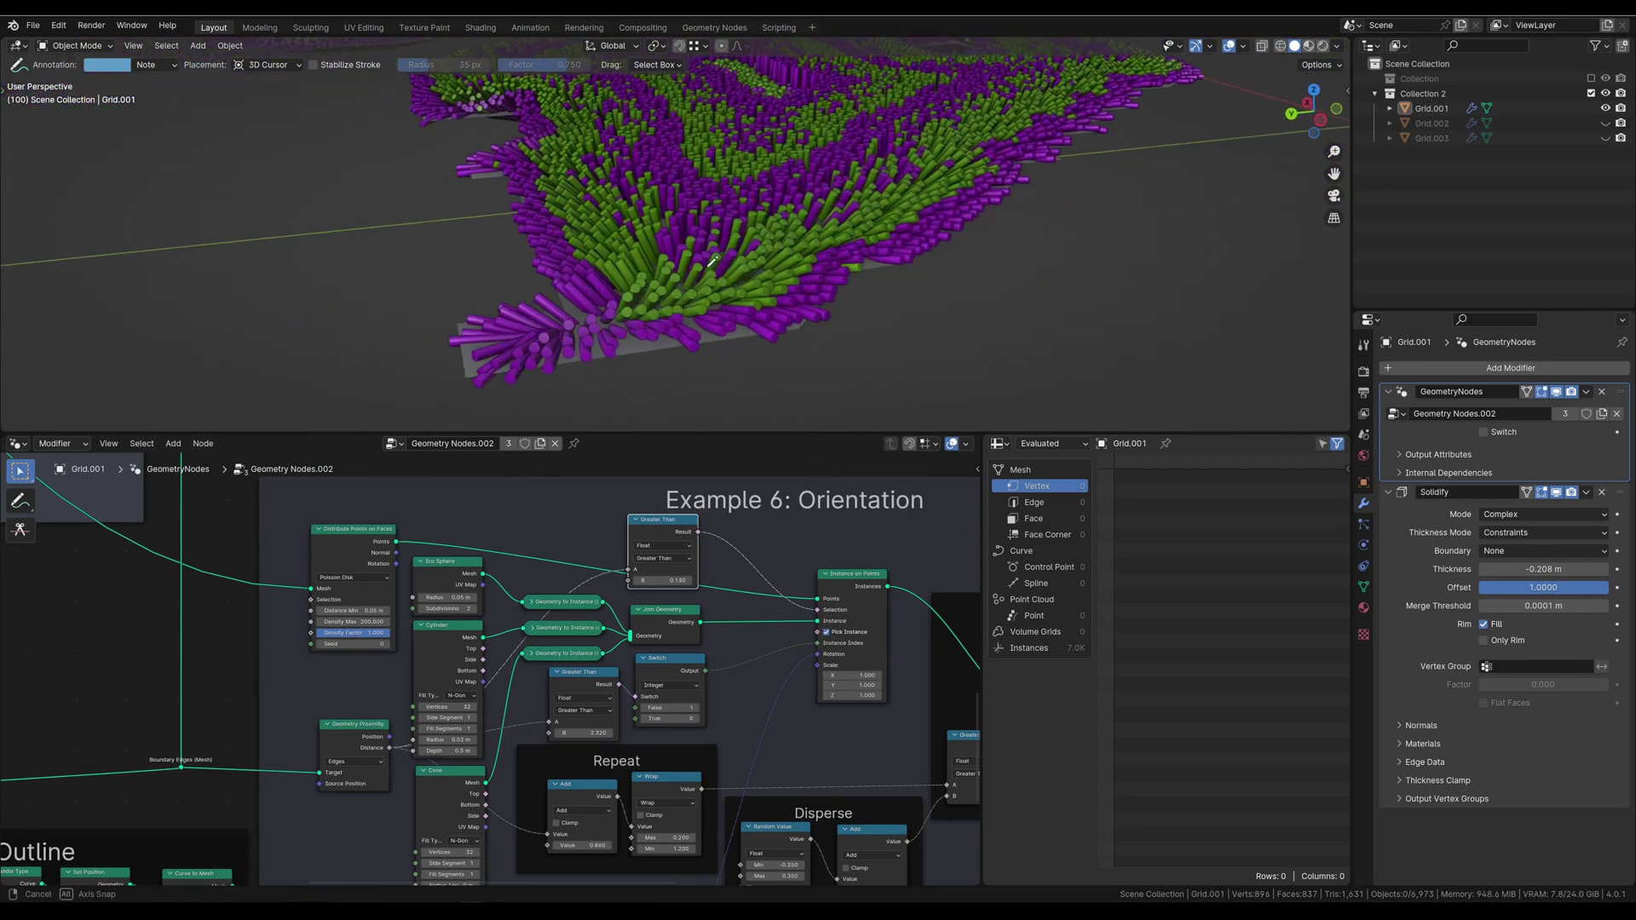